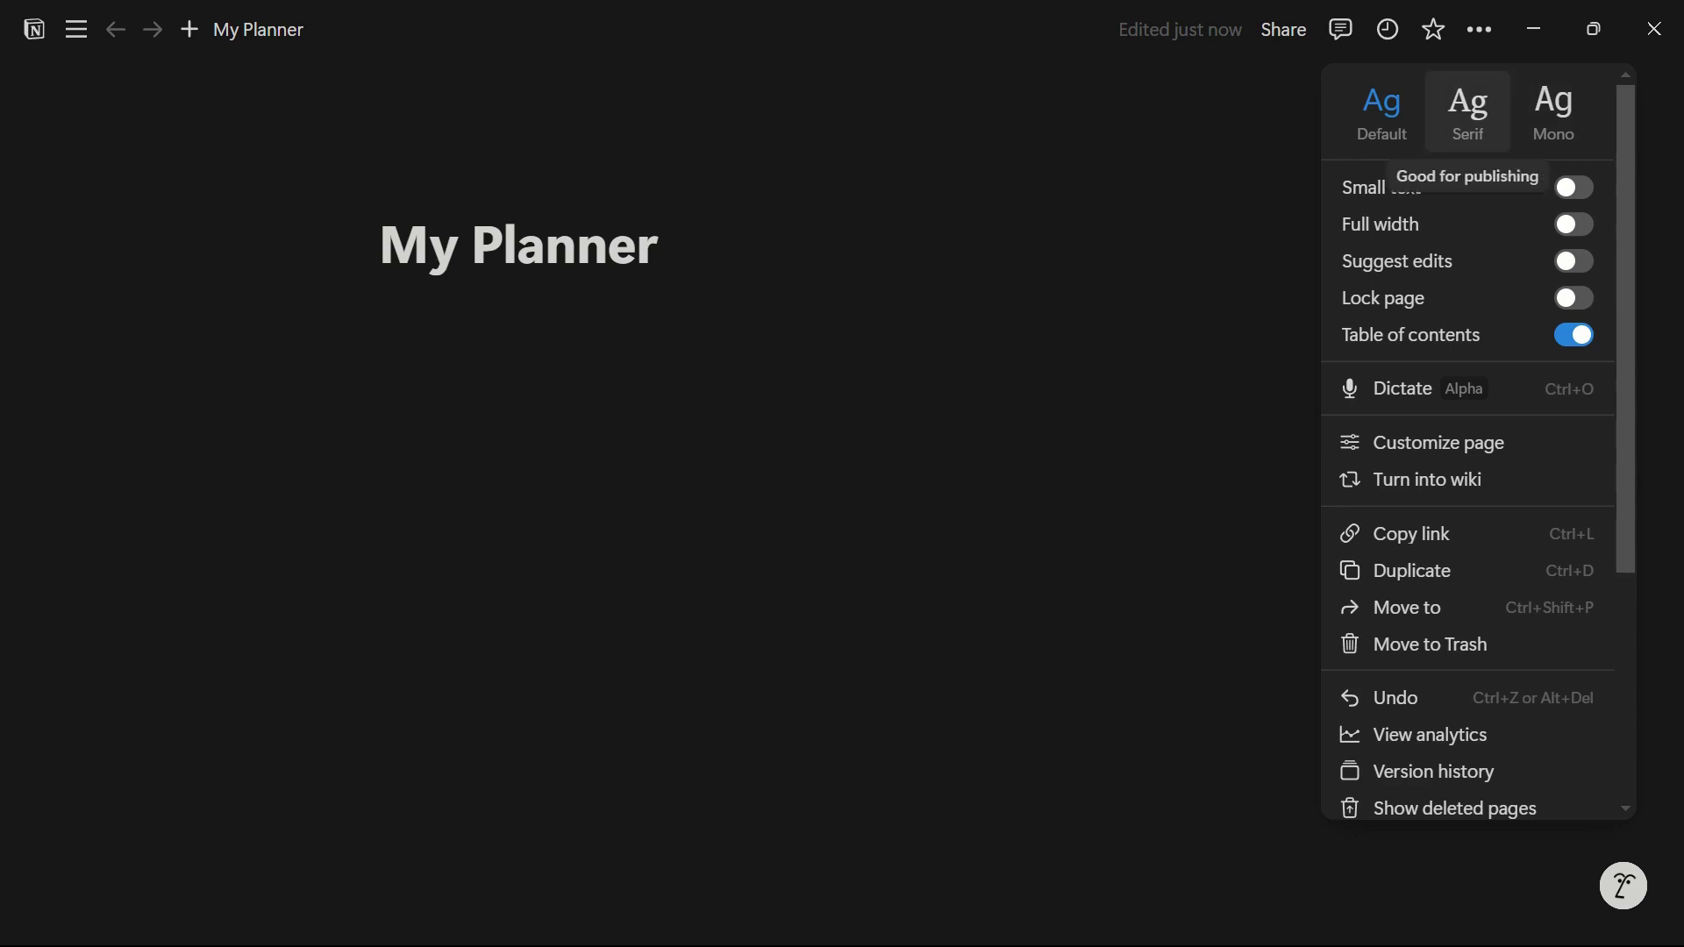
Step: Try the Serif and Mono page fonts, and set the page font back to Default
click(1467, 110)
click(1553, 110)
click(1382, 110)
key(Escape)
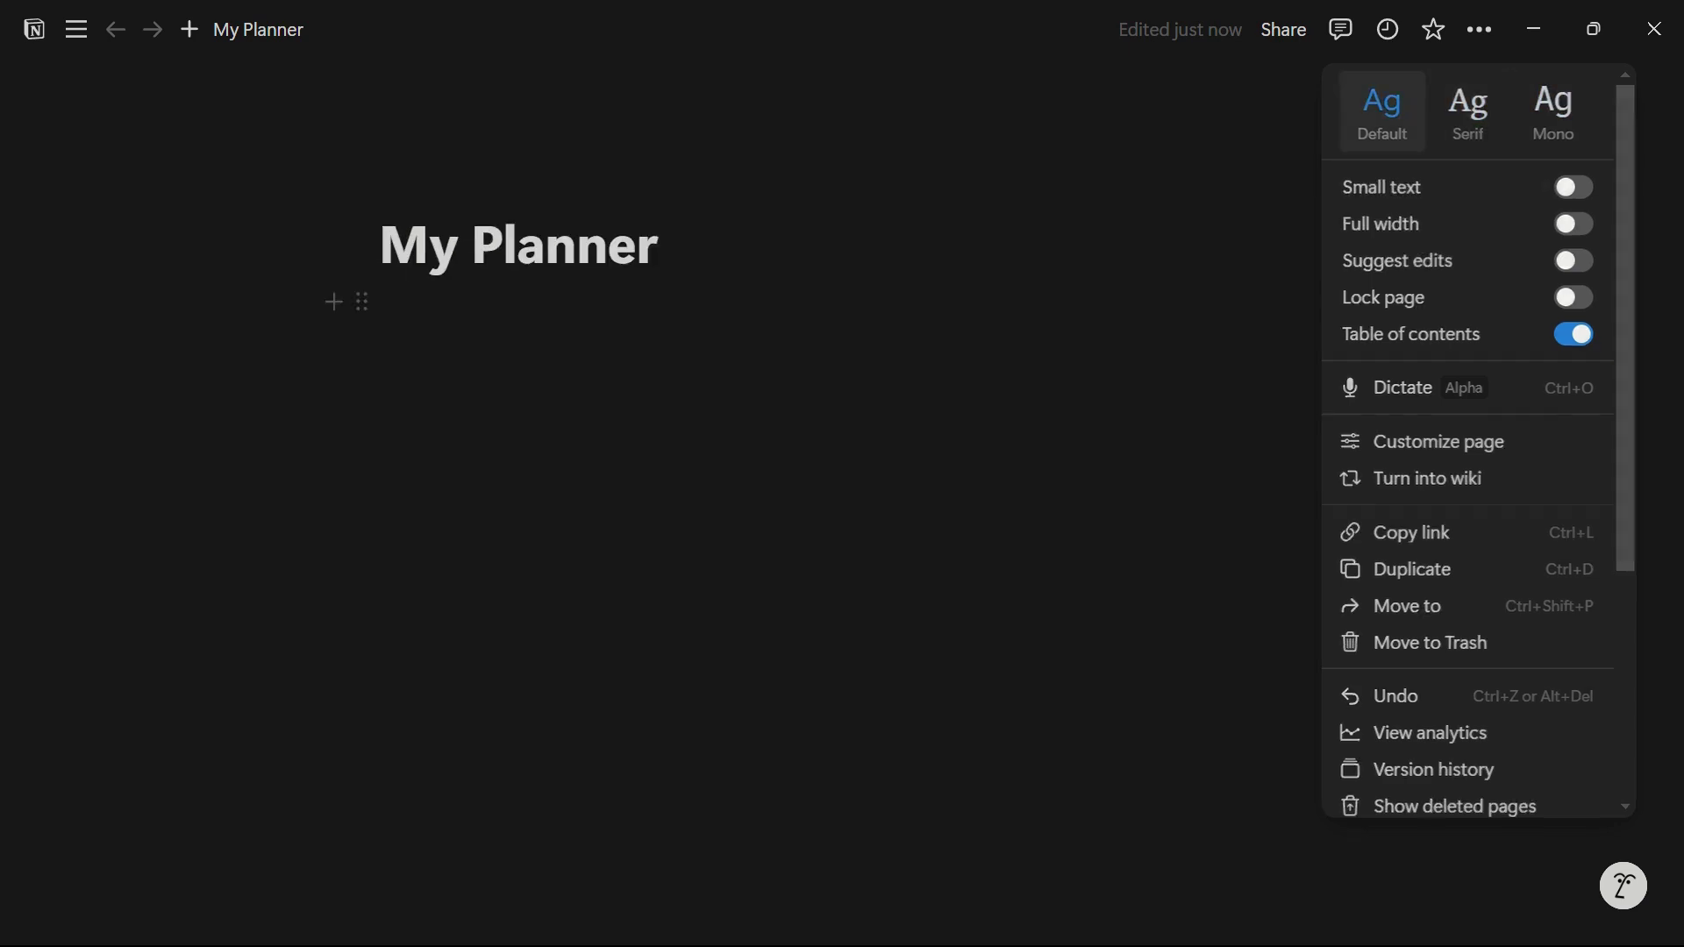
Step: Turn on the full width layout for the My Planner page and place the cursor in its empty body
click(1480, 29)
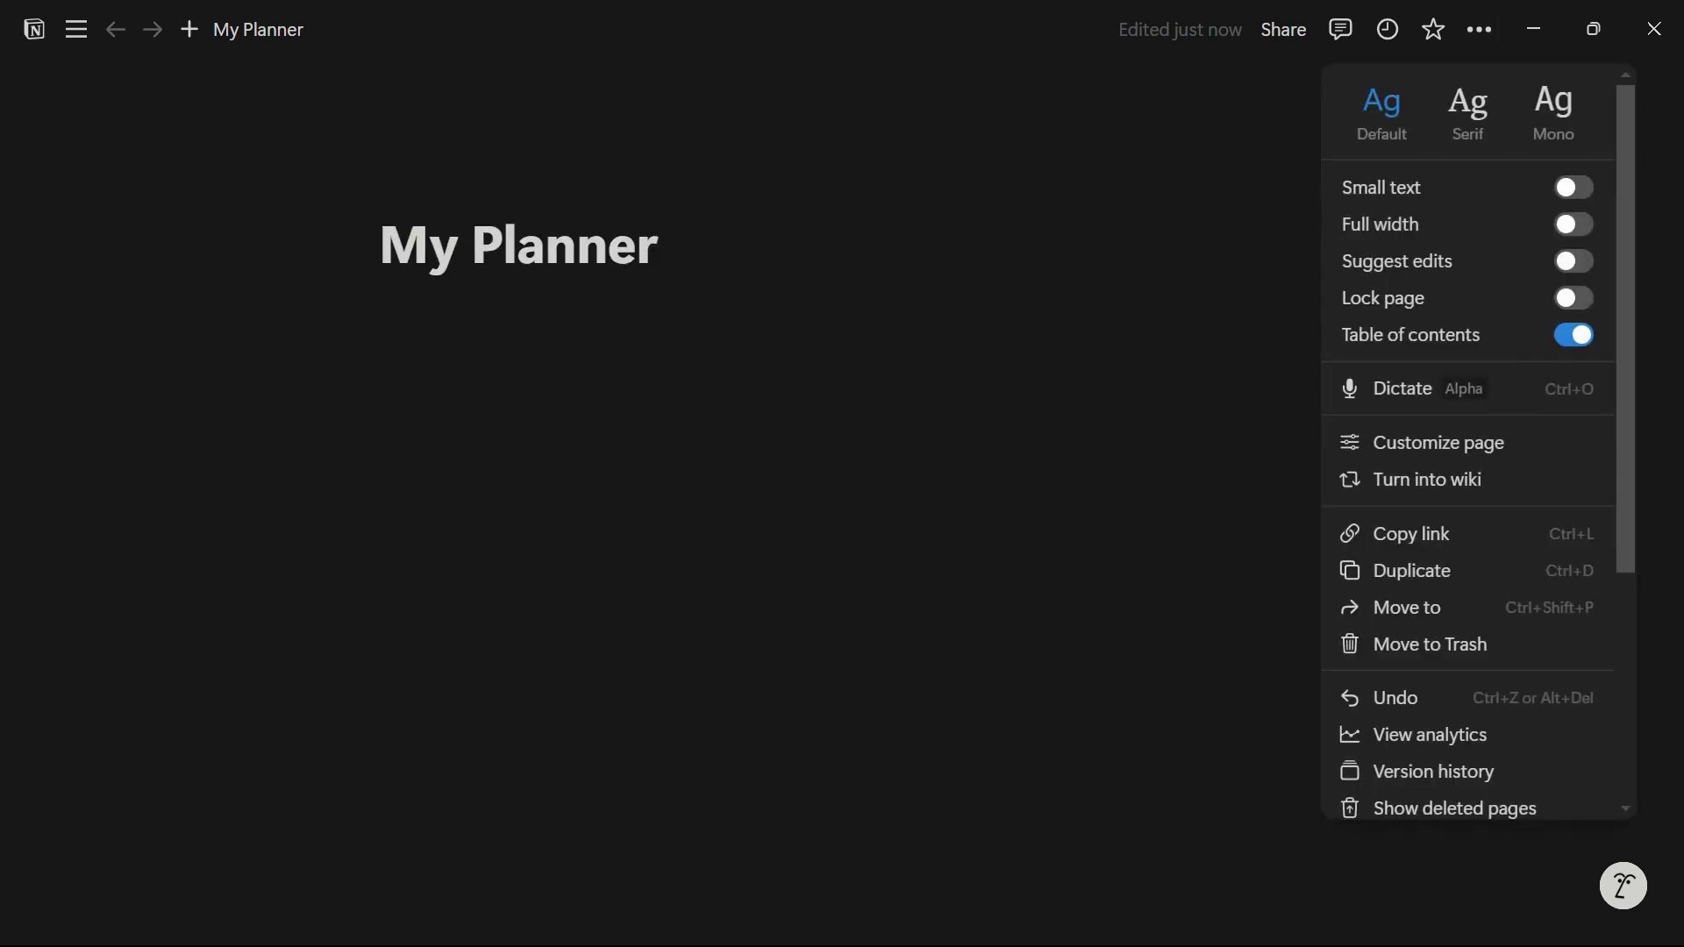
click(1573, 224)
key(Escape)
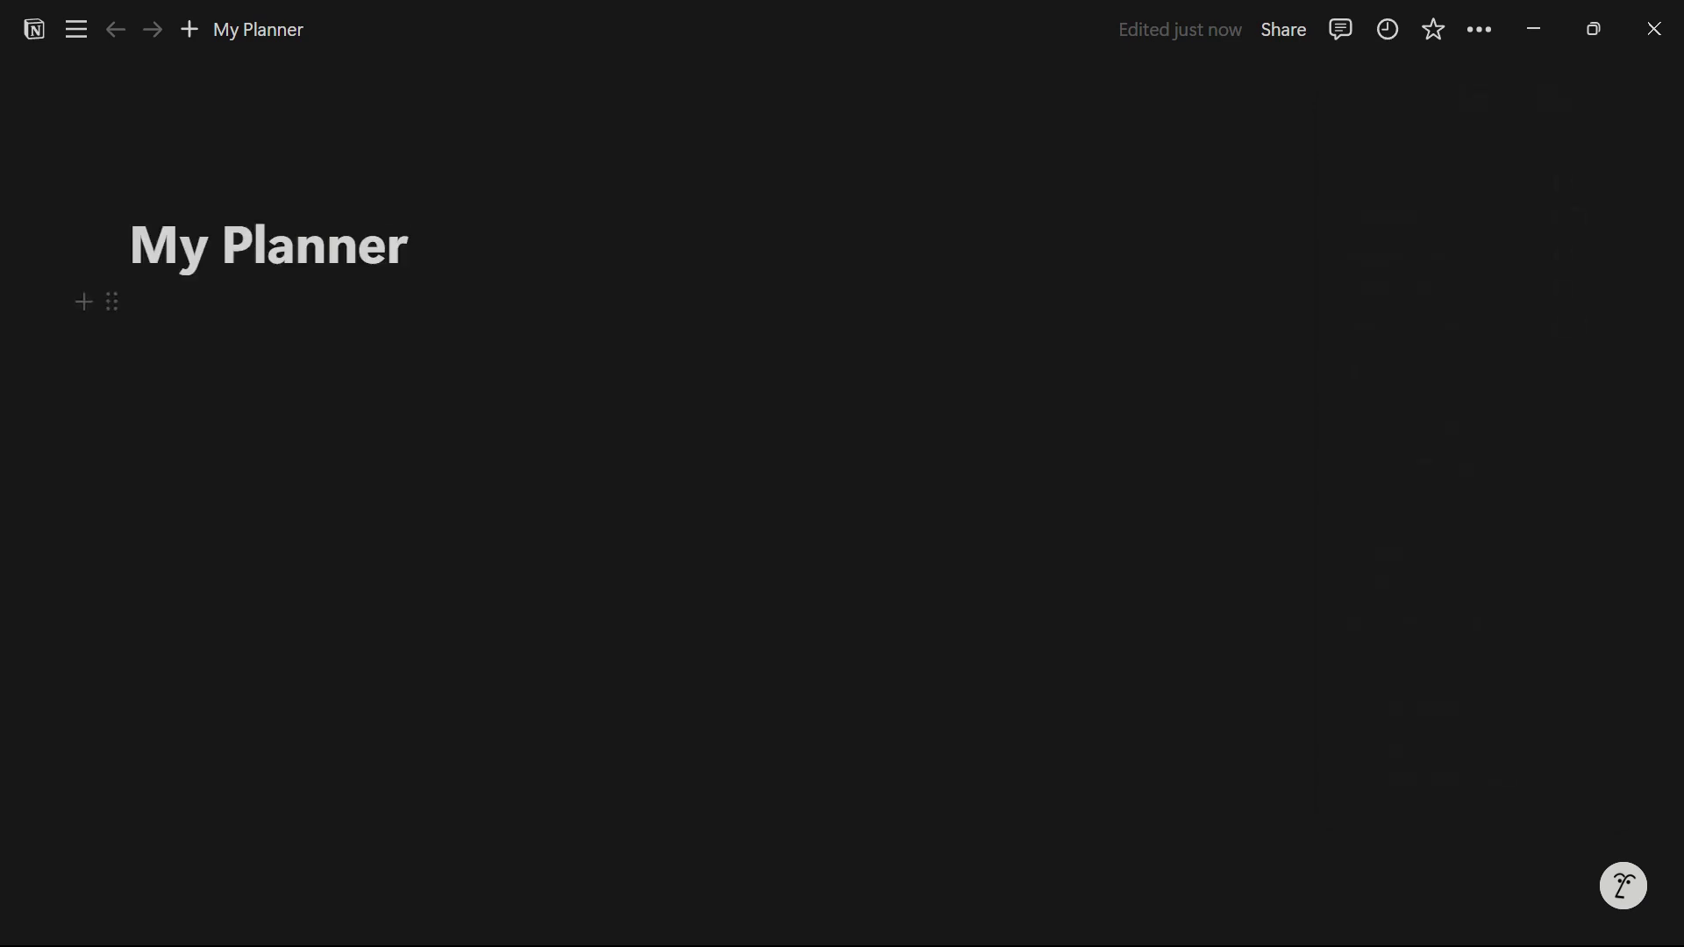
click(132, 302)
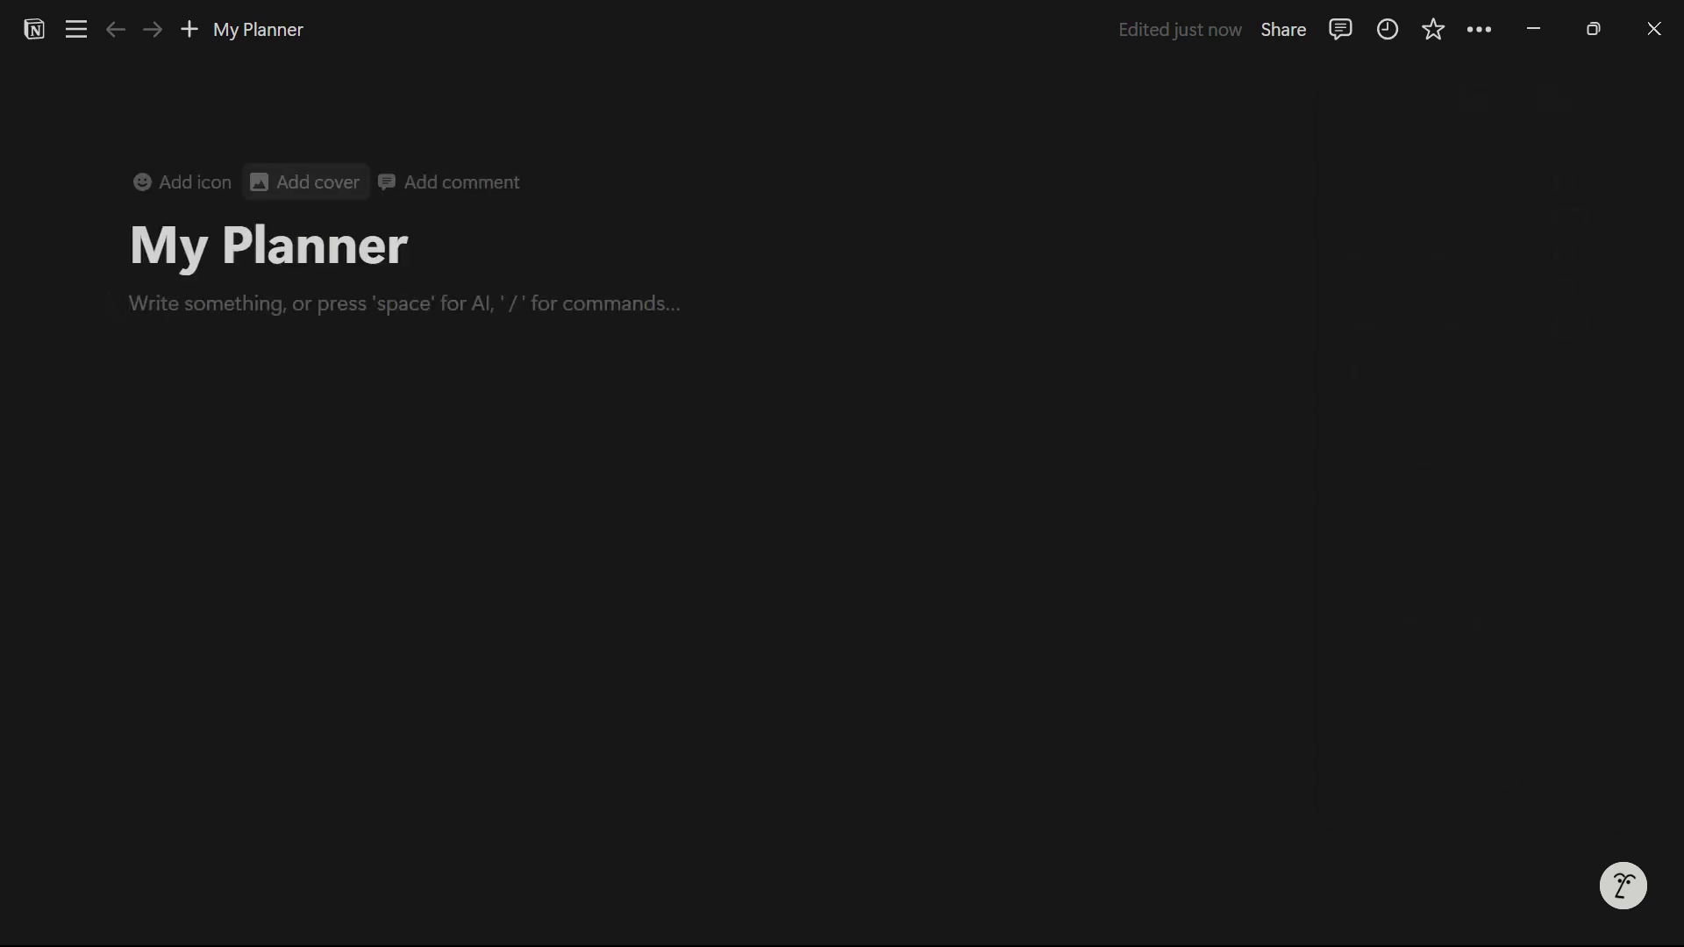
Step: Add a page cover and replace it with the uploaded Downloads image whose name starts with "Find out What the Median"
click(304, 181)
click(1375, 94)
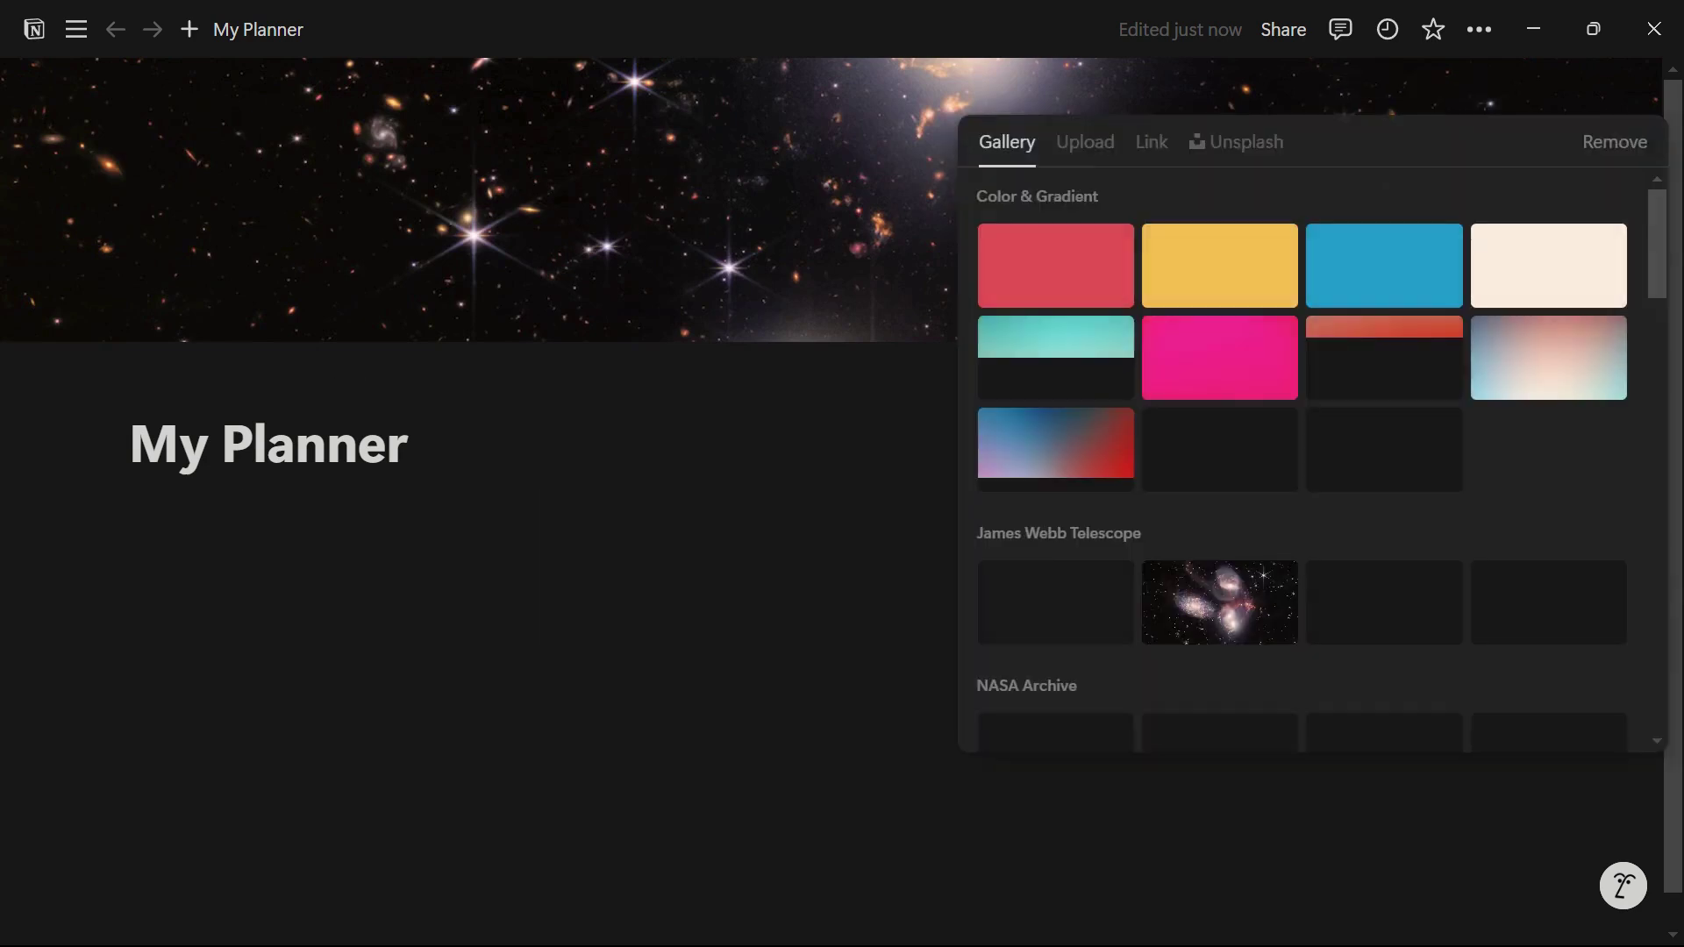
click(1084, 141)
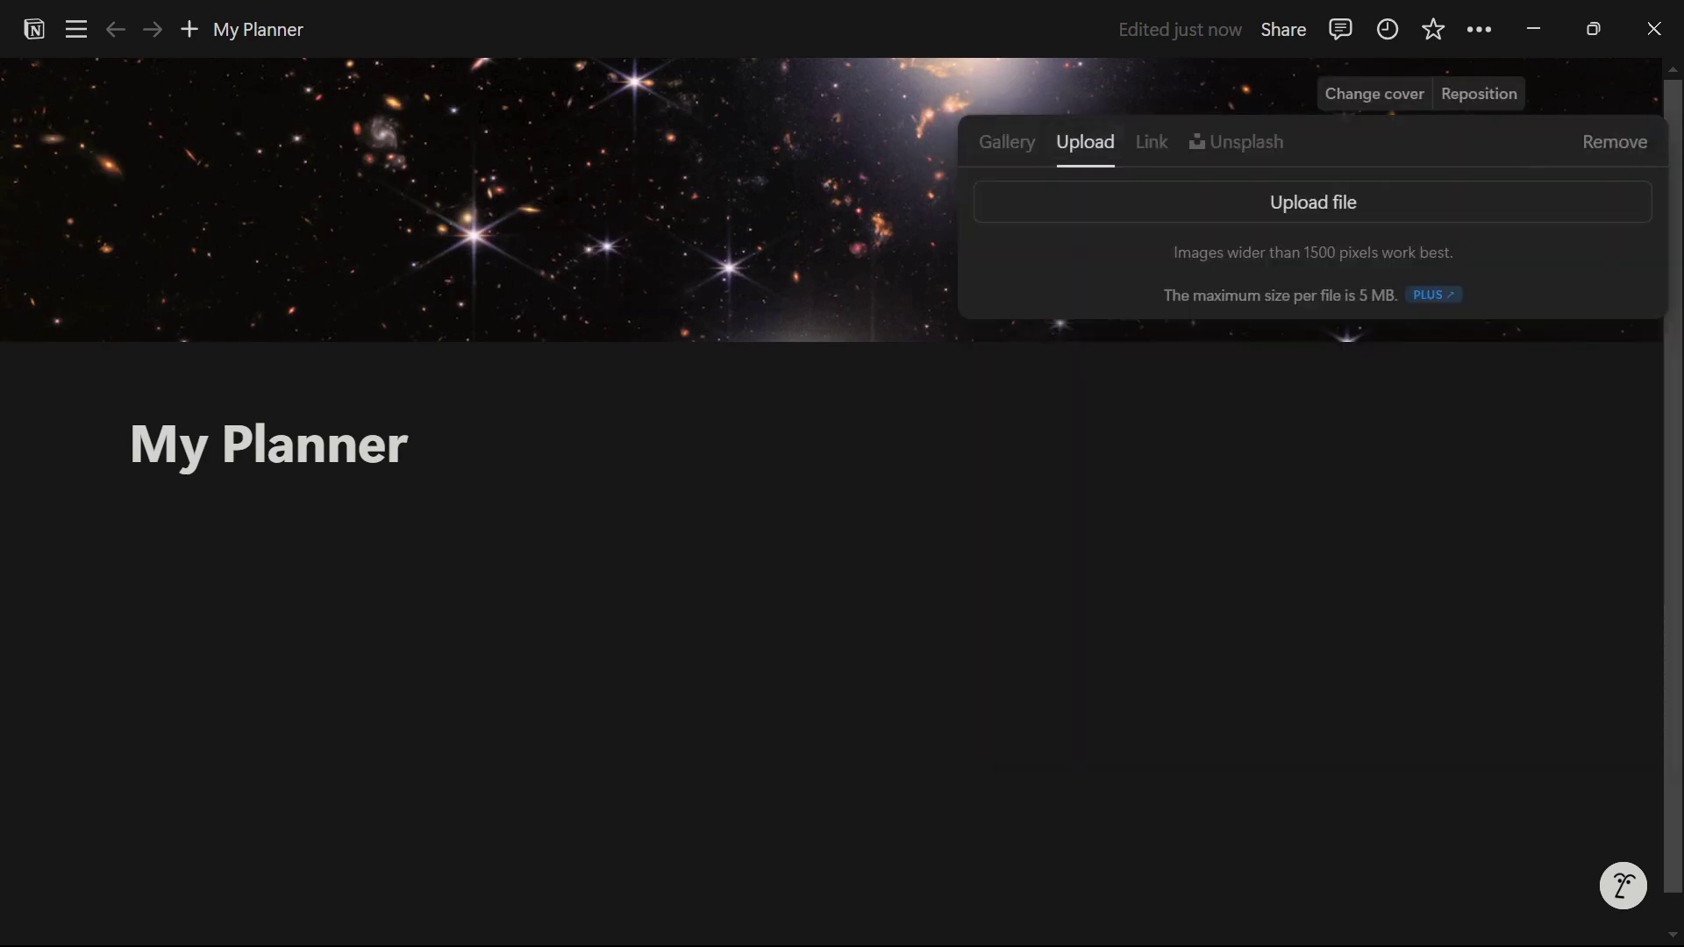
click(1313, 203)
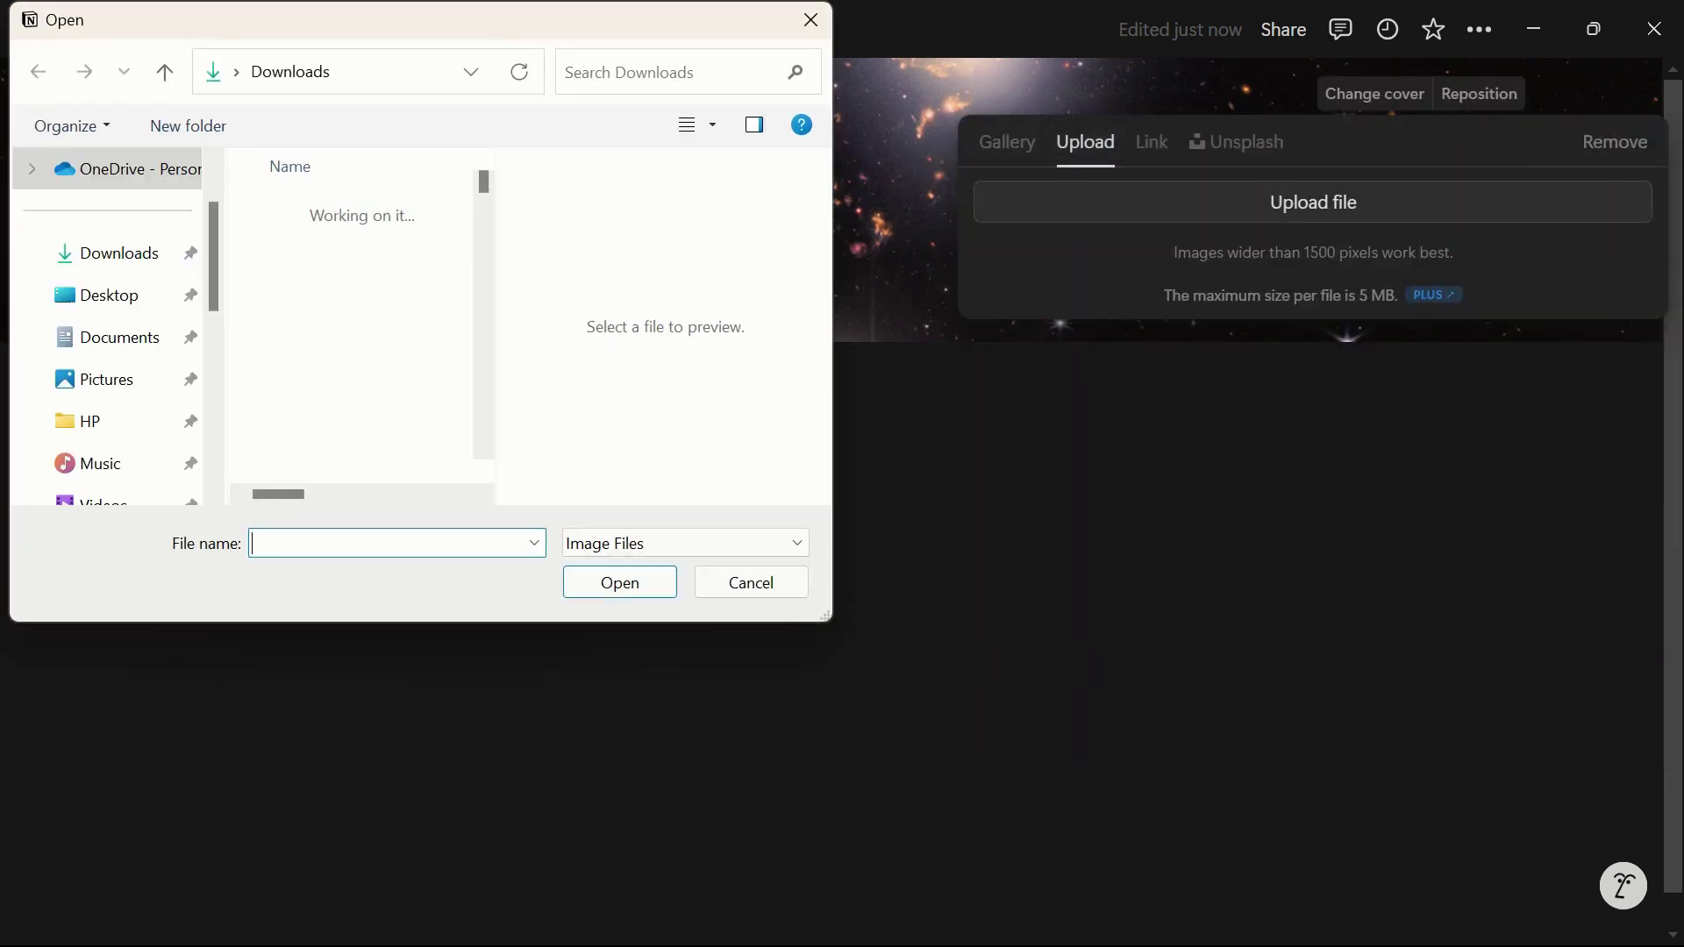
scroll(350, 350, down, 5)
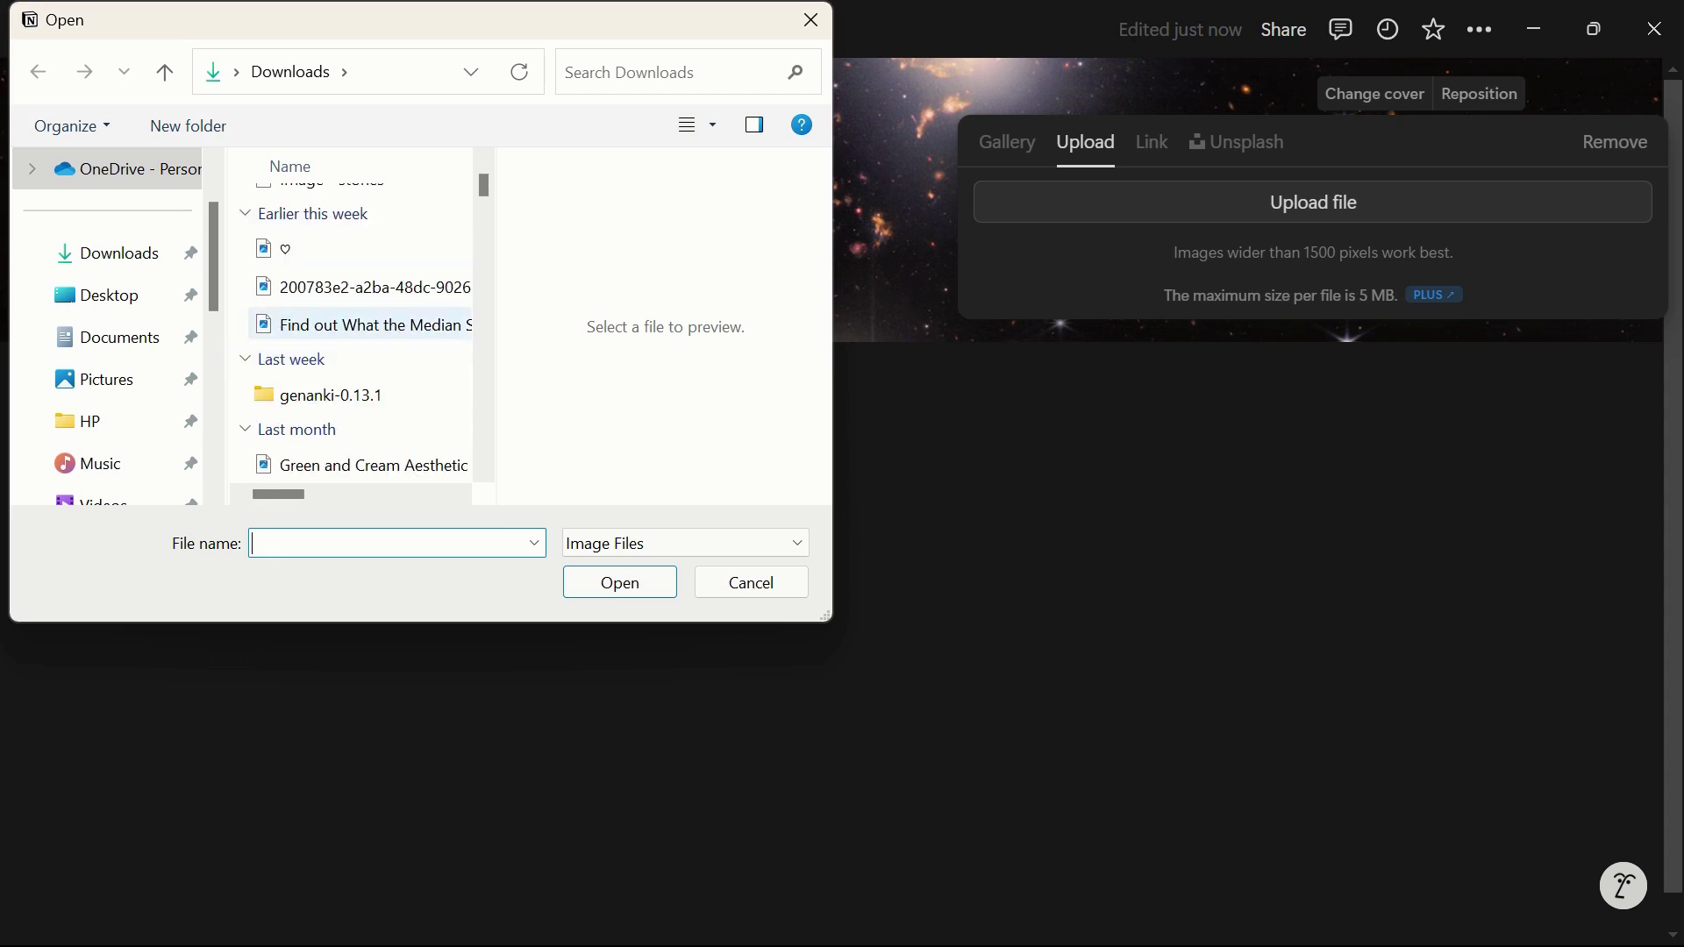
click(360, 324)
click(619, 583)
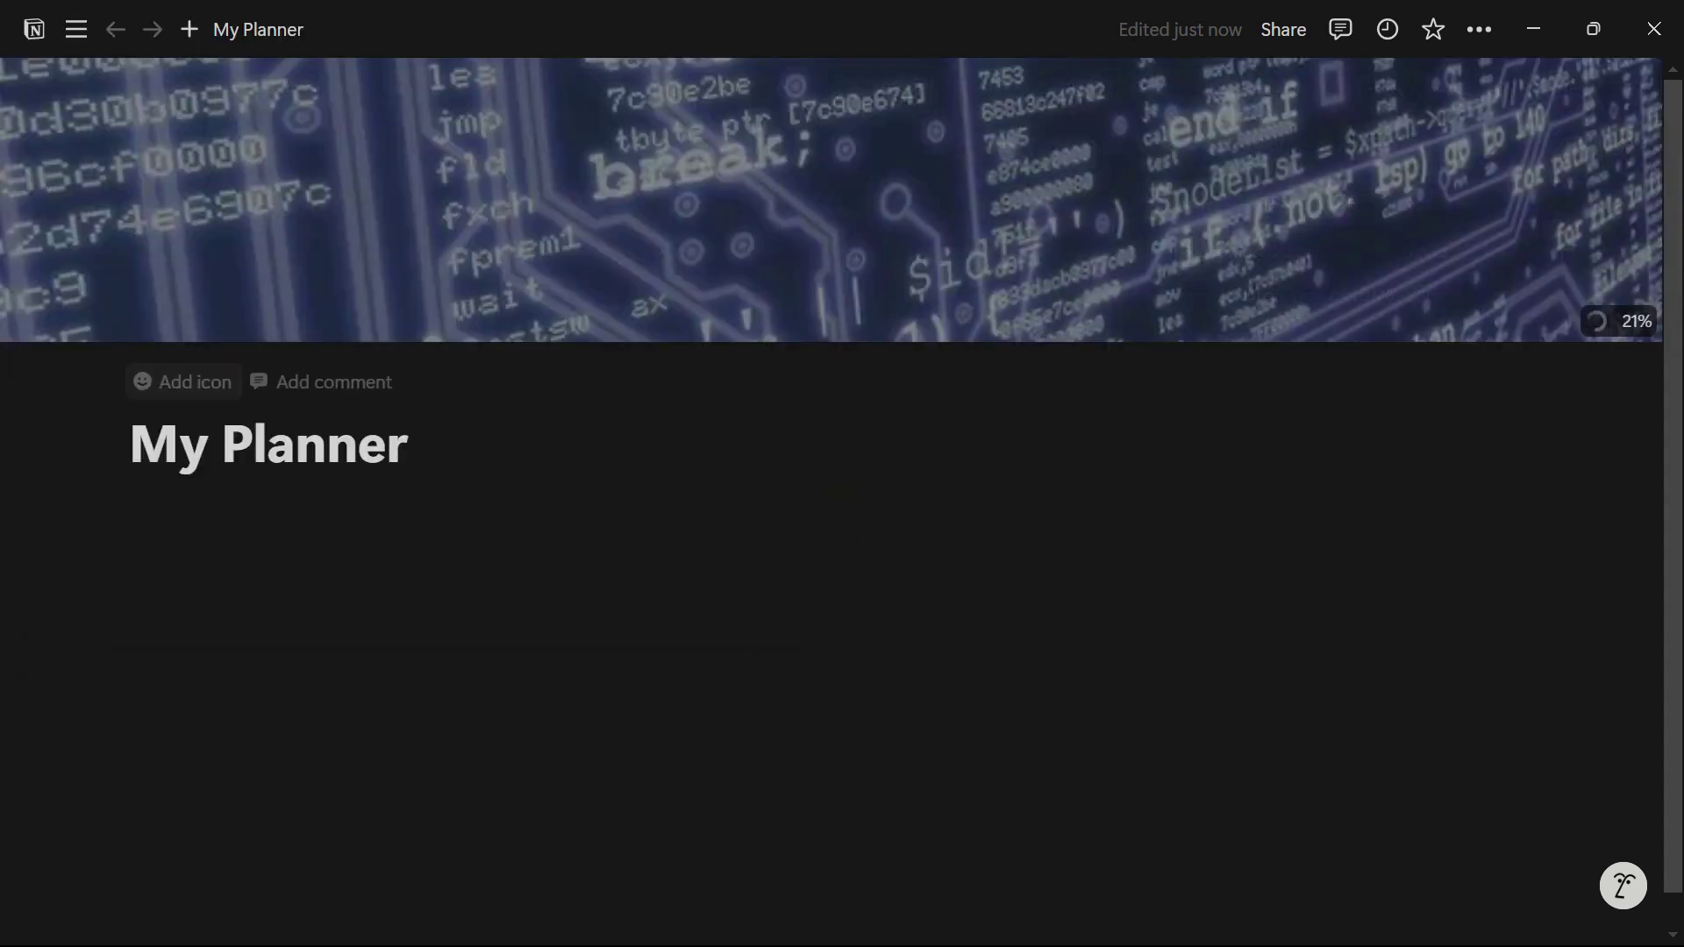
Step: Add a page icon and replace it with a custom upload of the "♡" image from Downloads
click(183, 381)
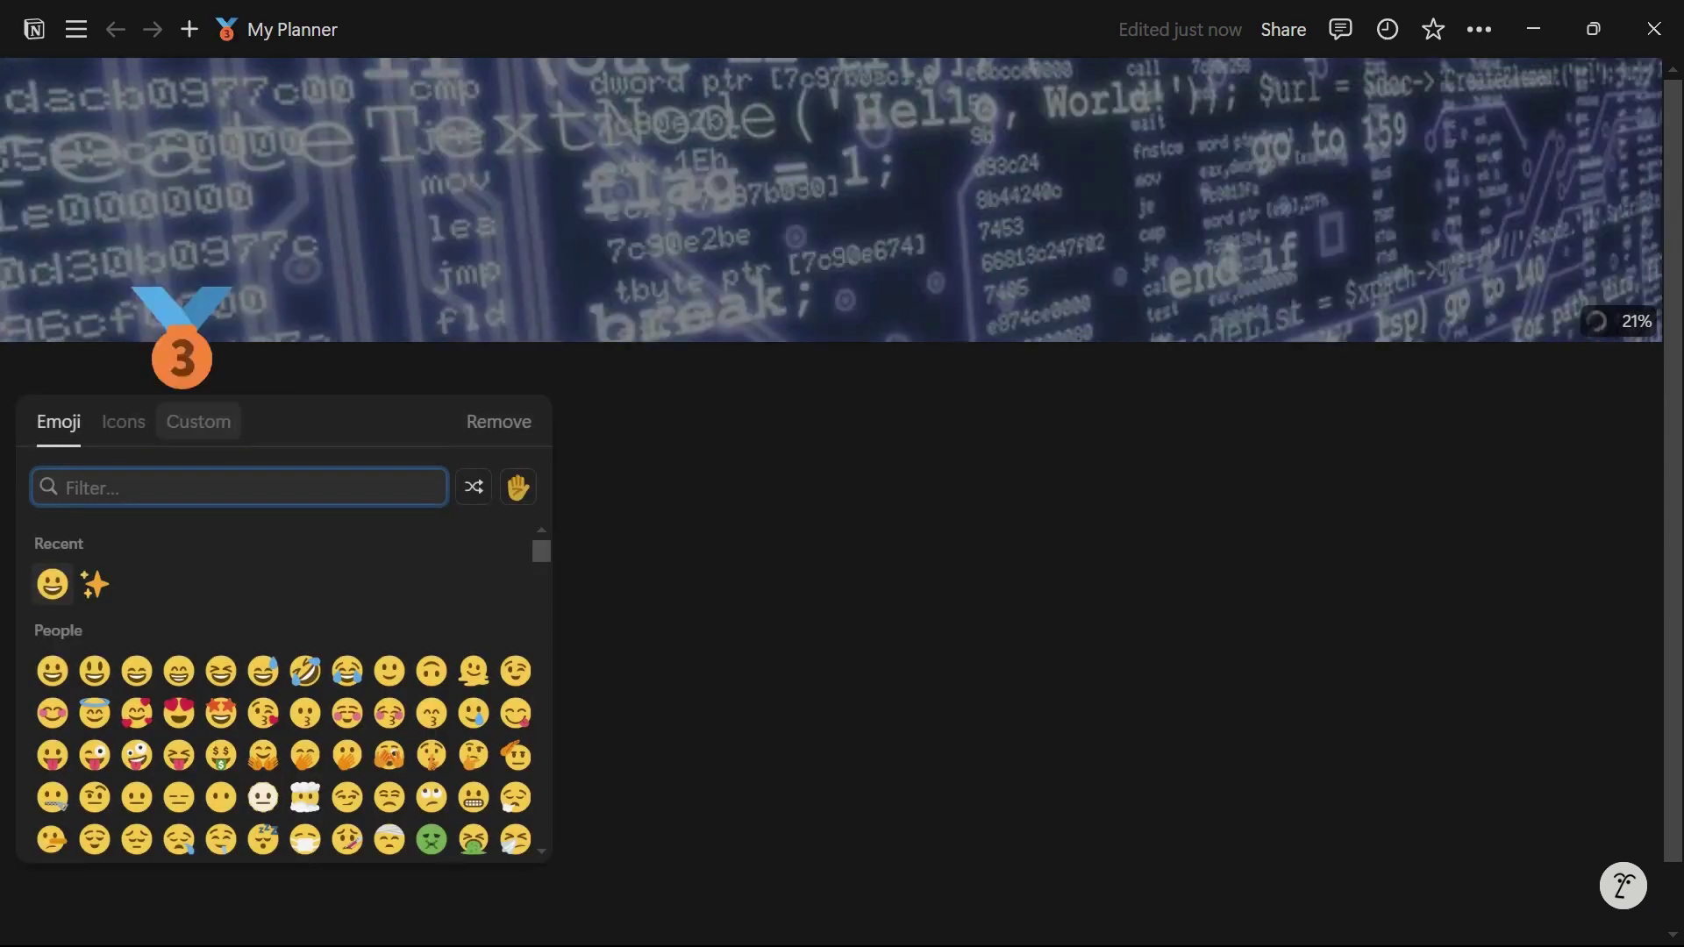
click(198, 422)
click(283, 556)
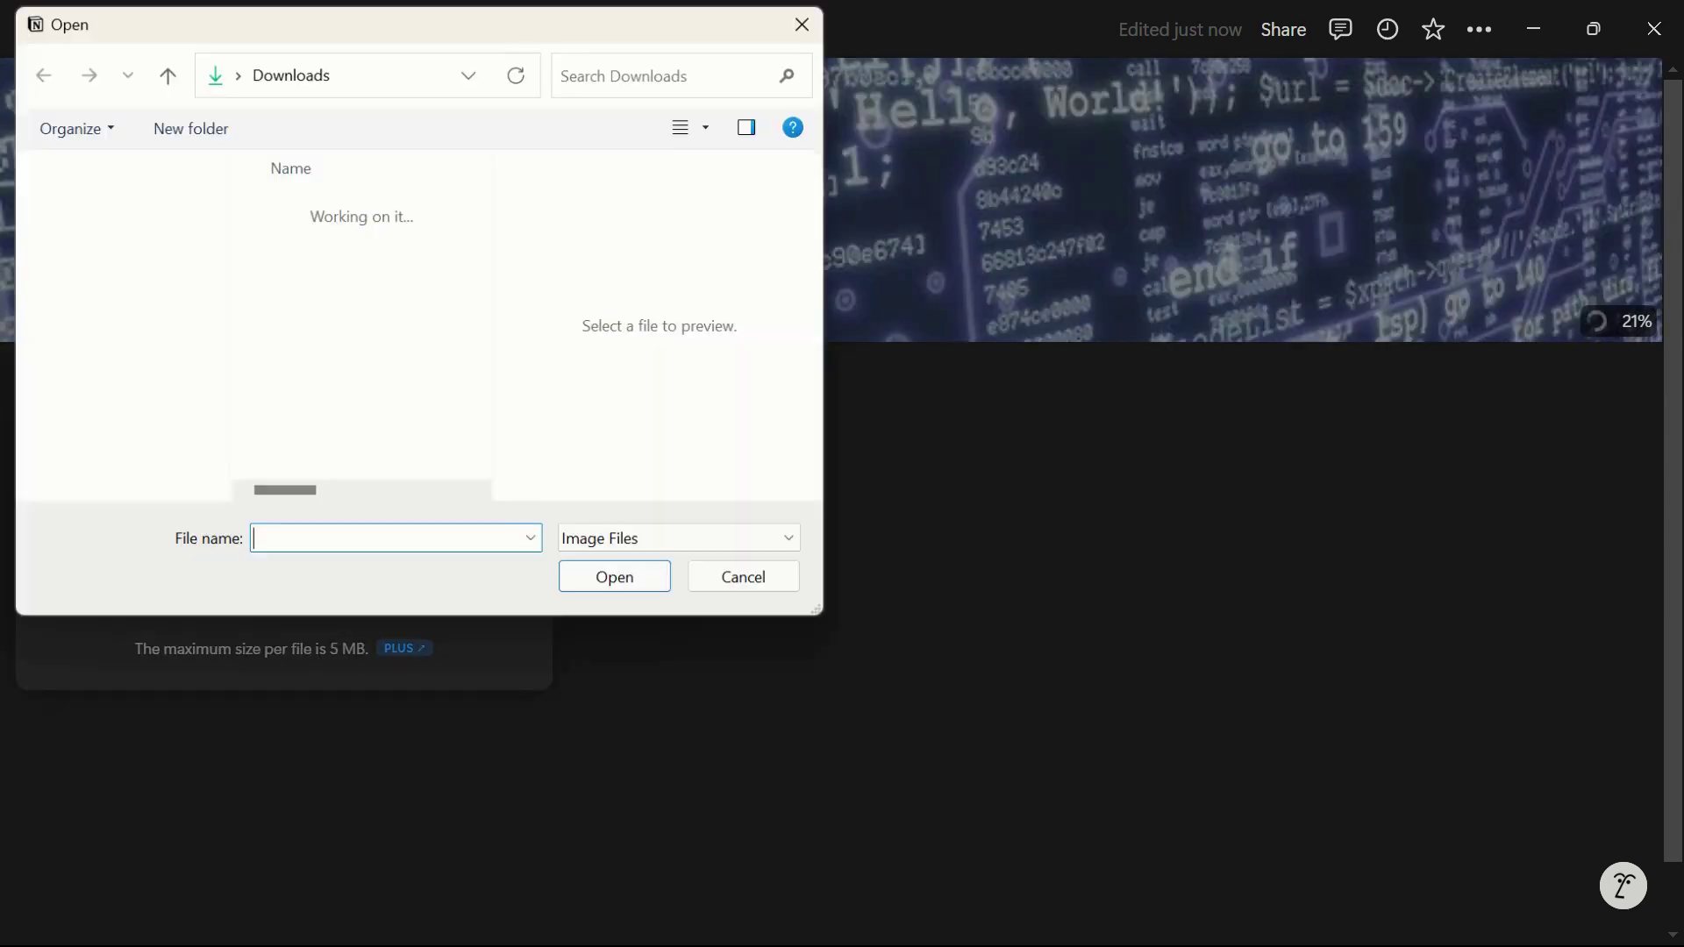
click(350, 355)
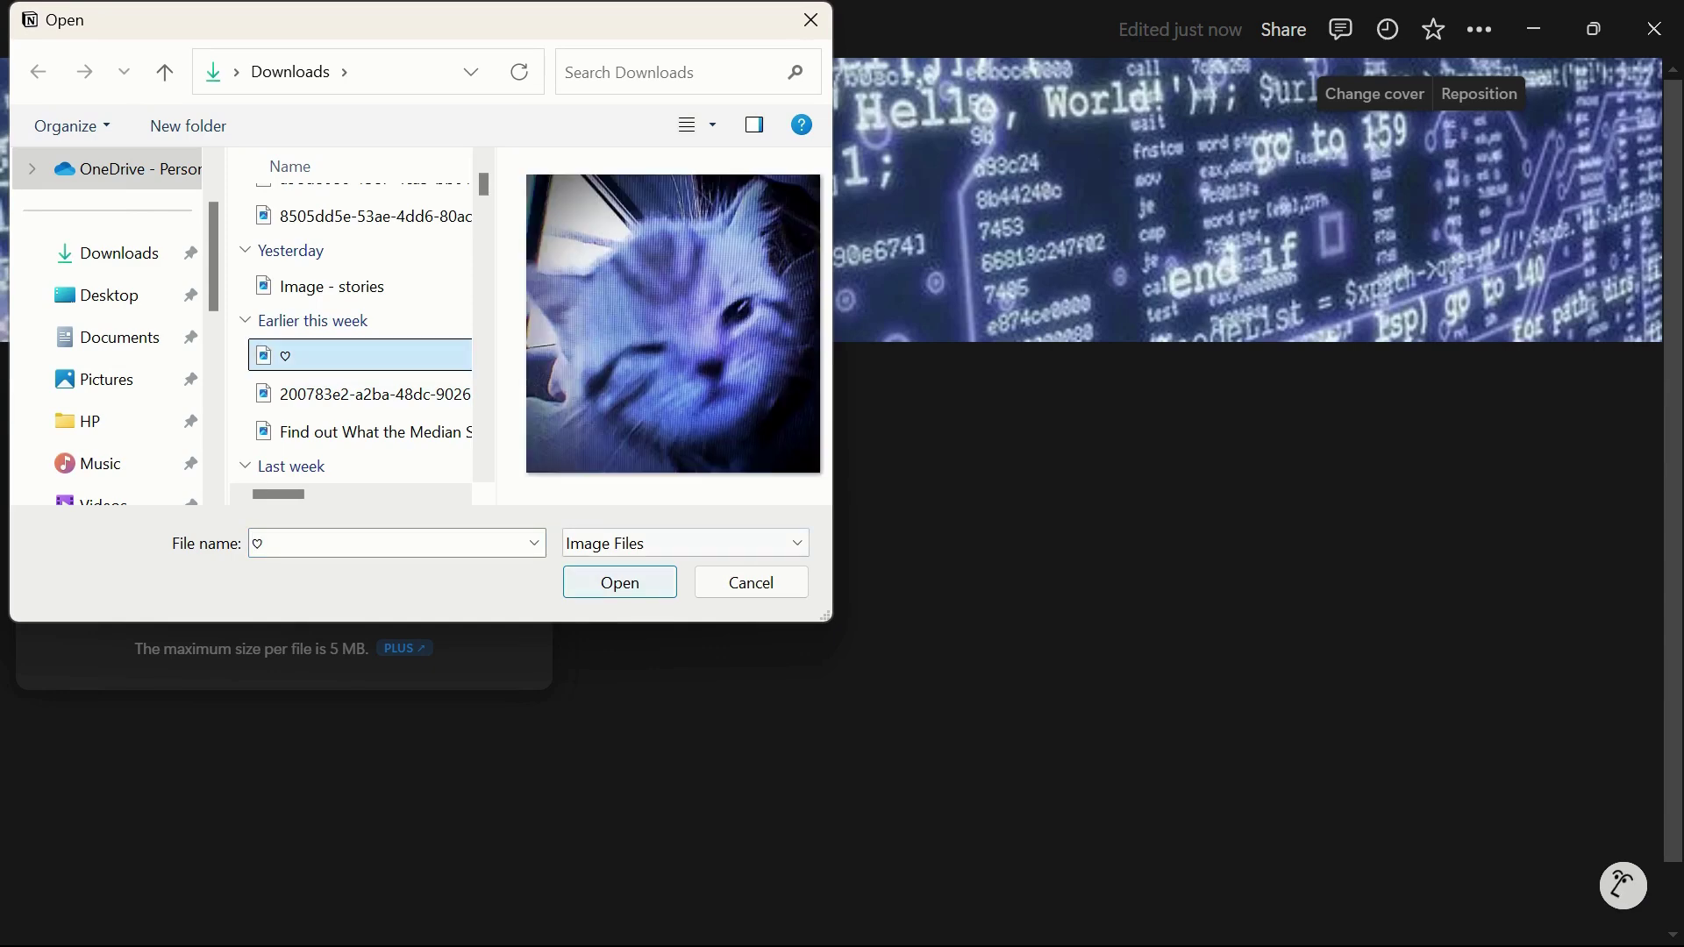
click(619, 581)
scroll(830, 502, down, 2)
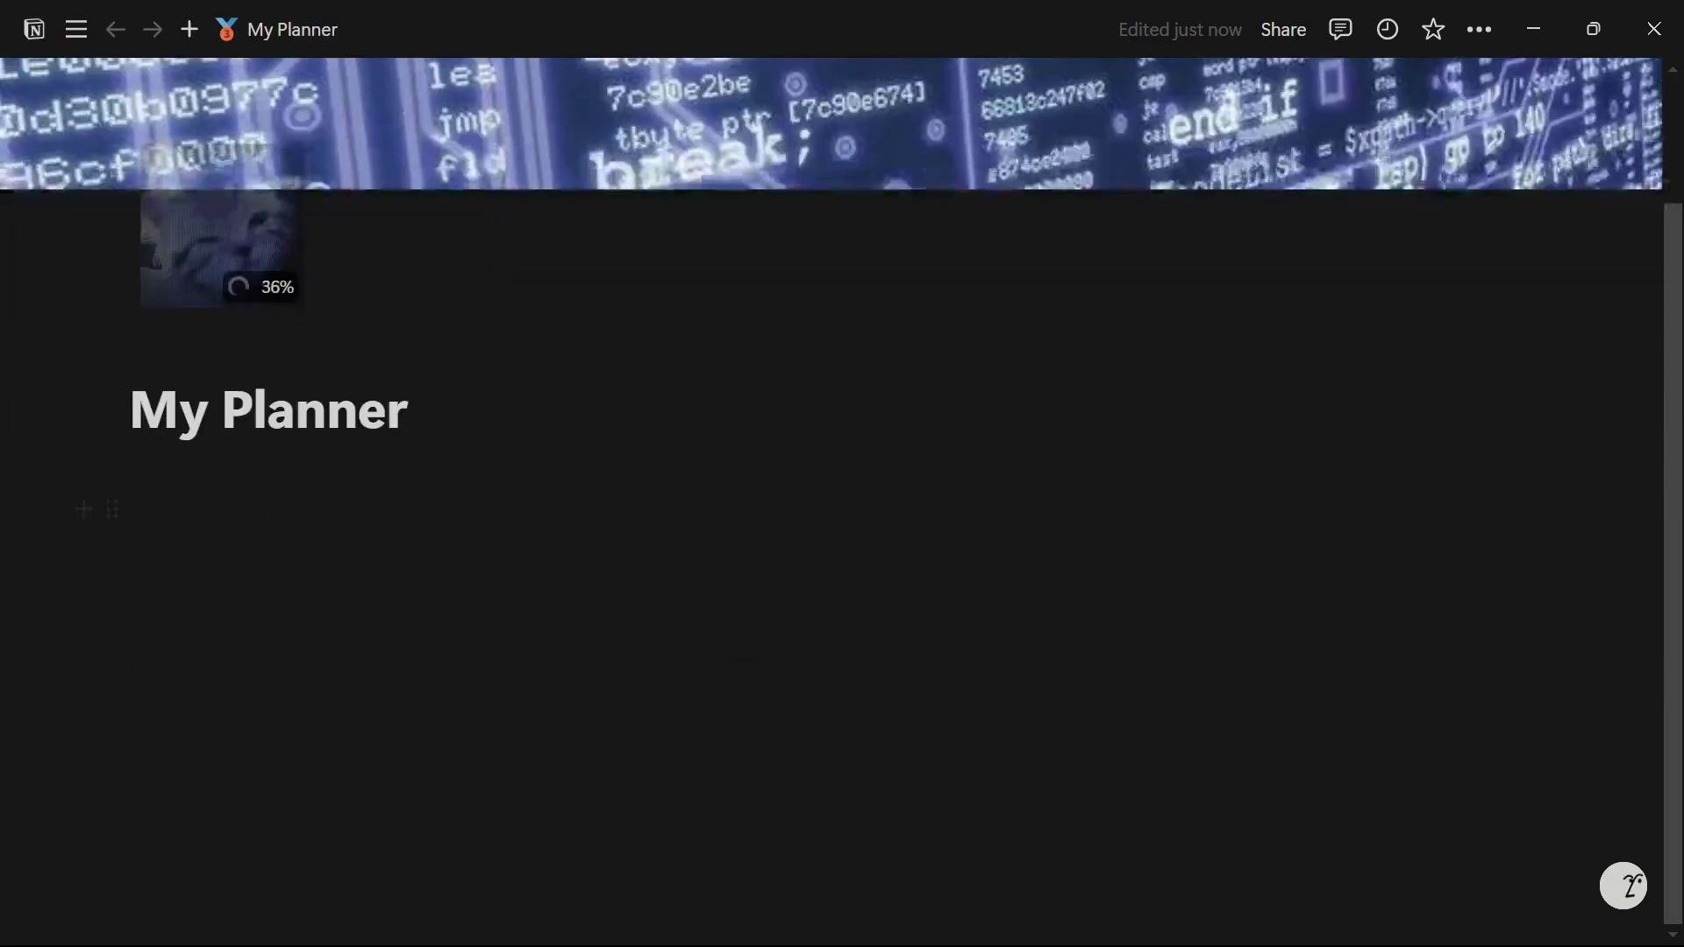
click(130, 468)
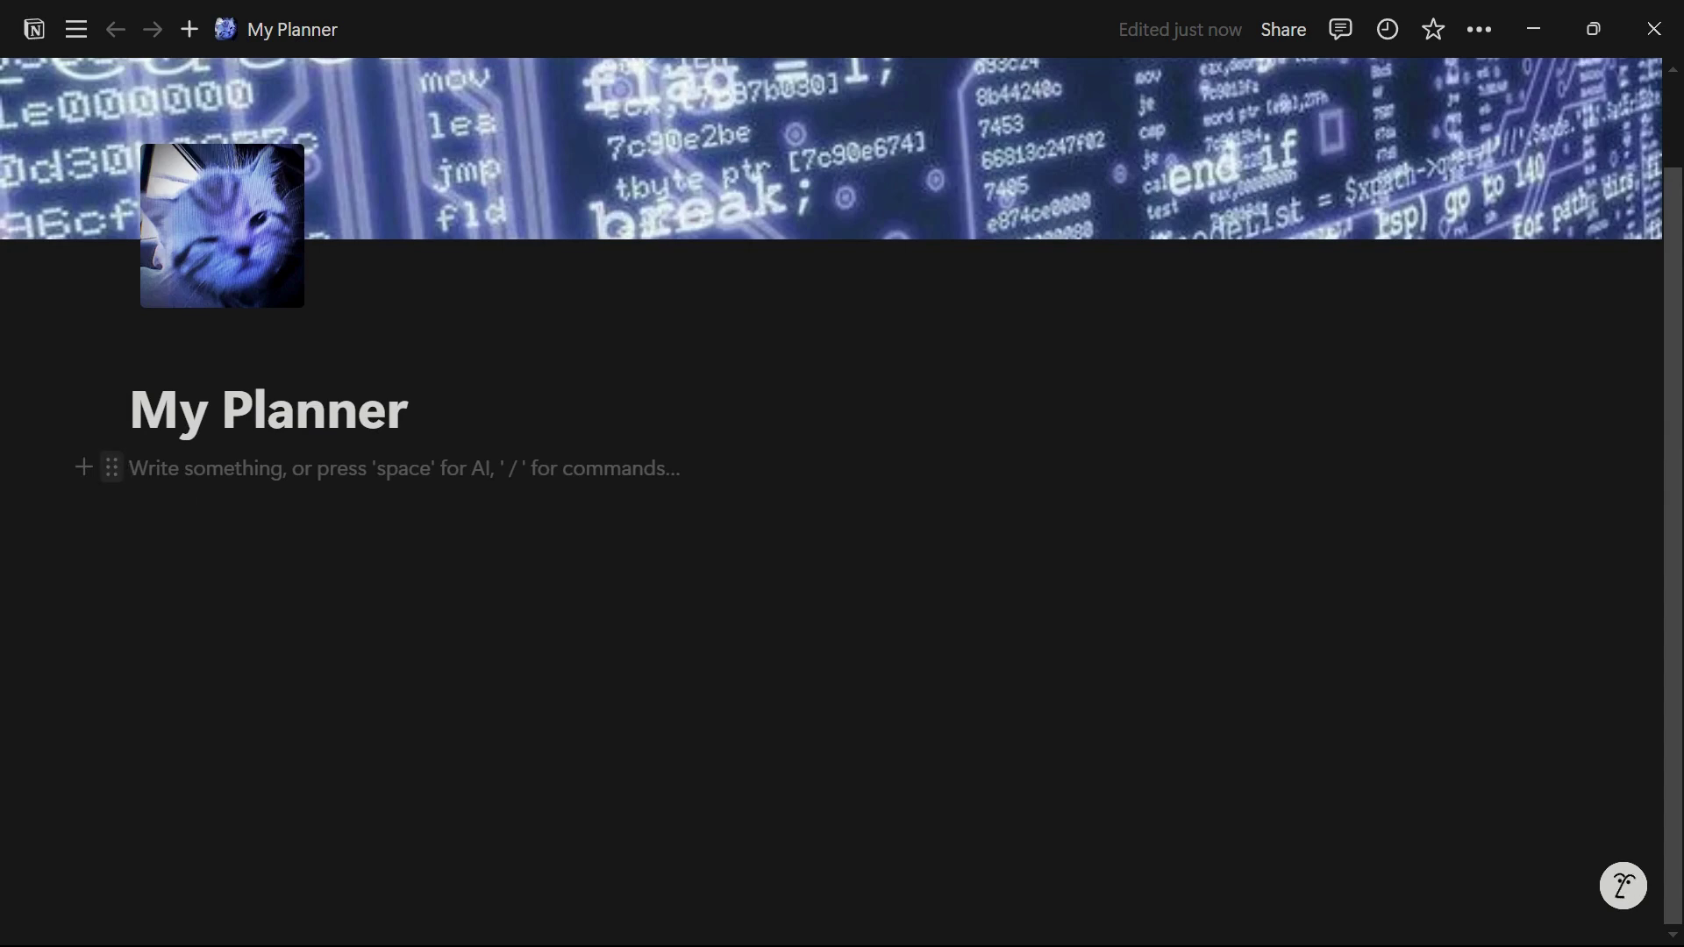
click(111, 467)
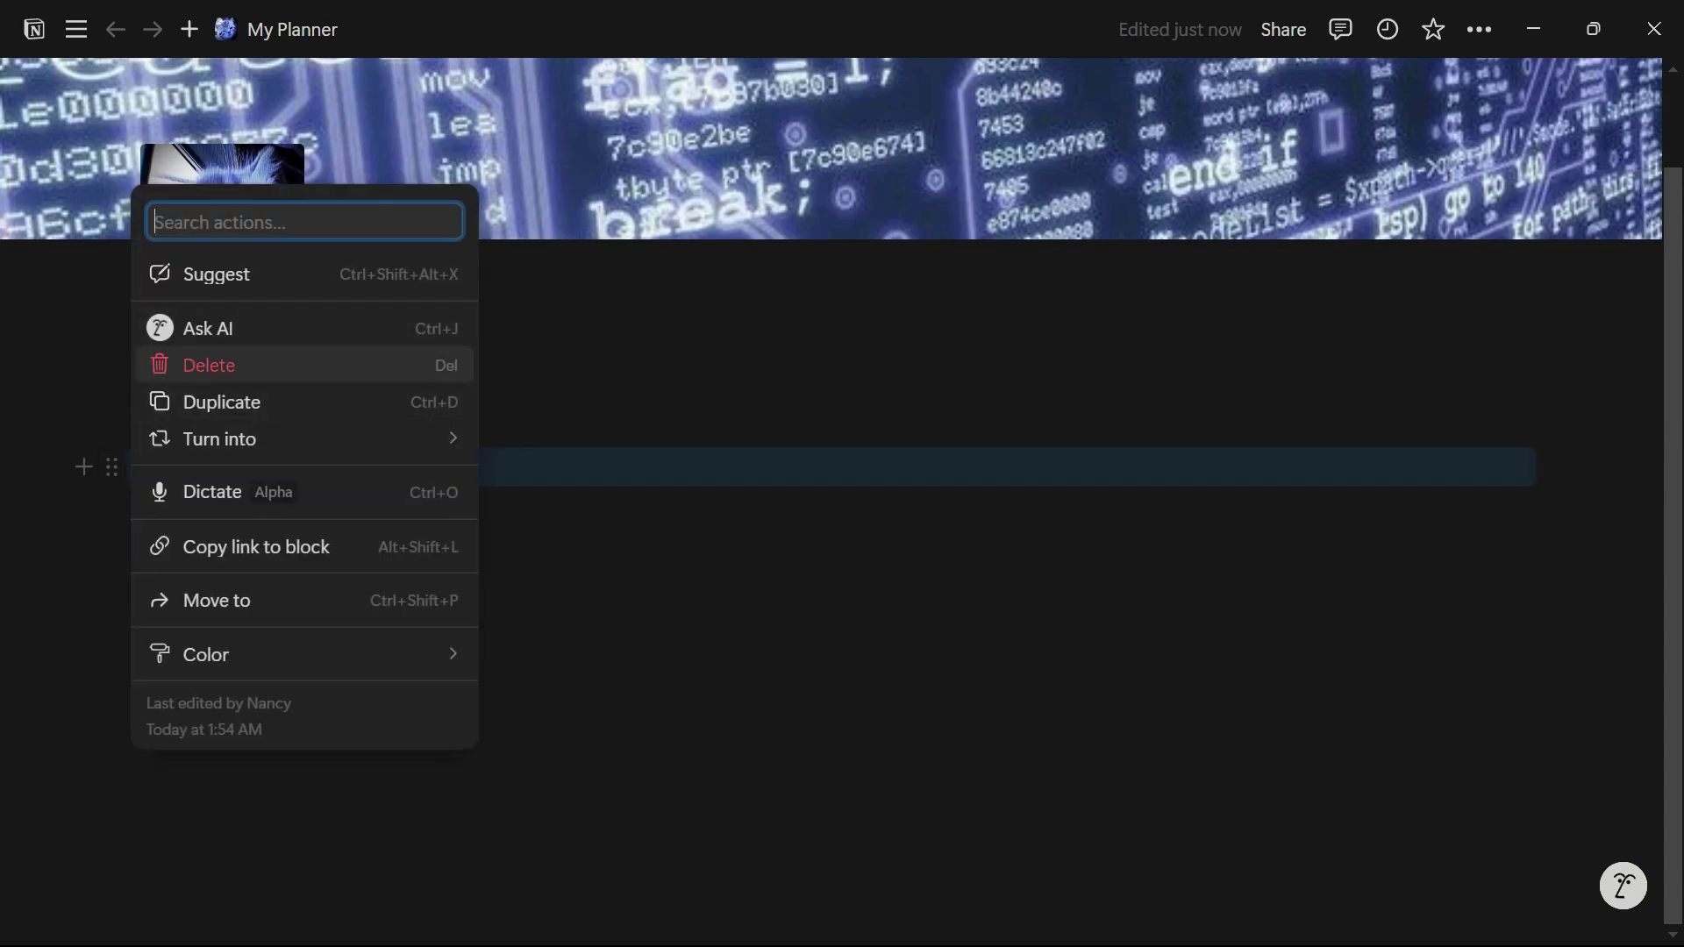
key(Escape)
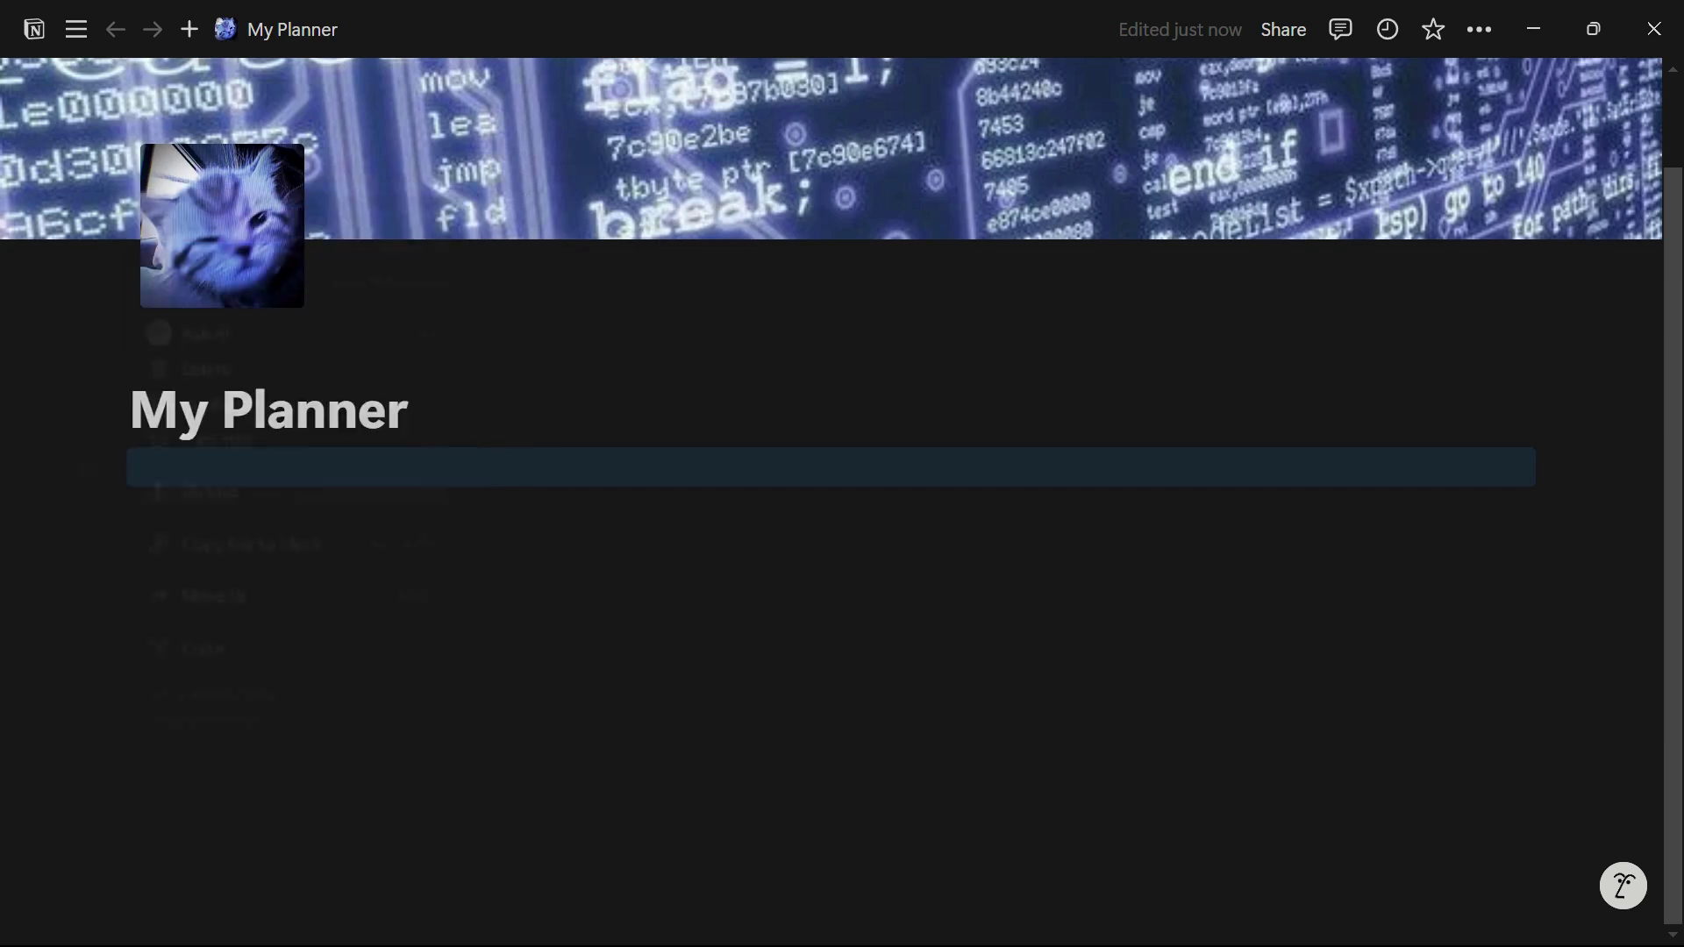
Step: Insert a Heading 1 block below the page title
click(84, 466)
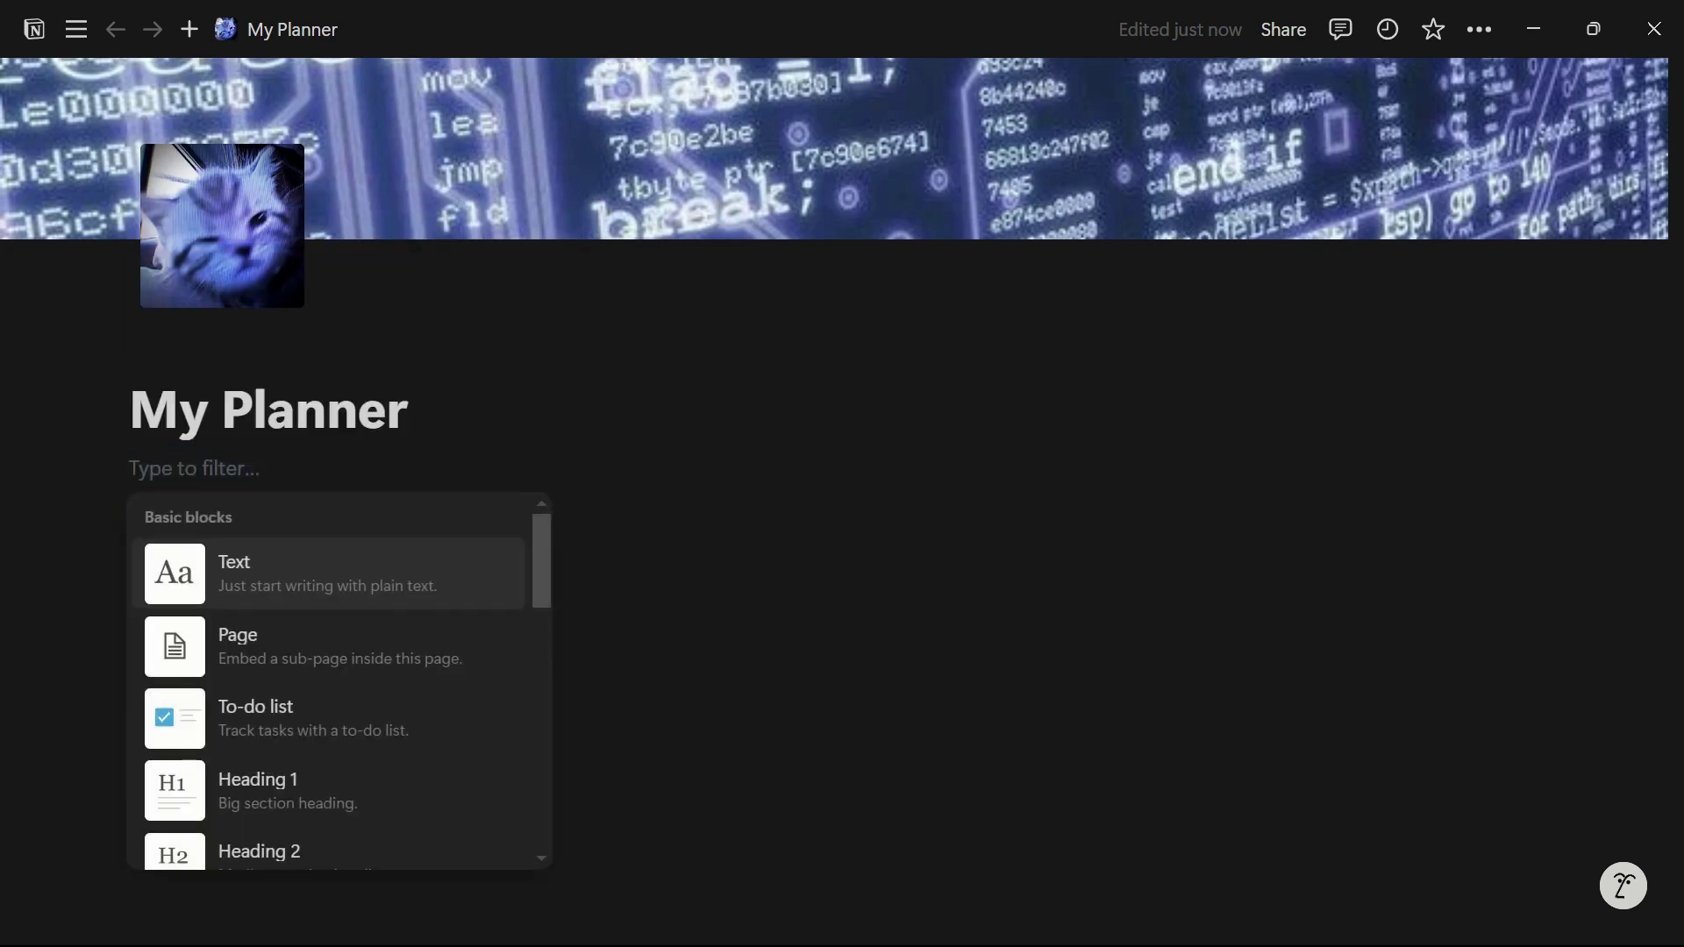
key(Down)
key(Down)
scroll(339, 681, down, 1)
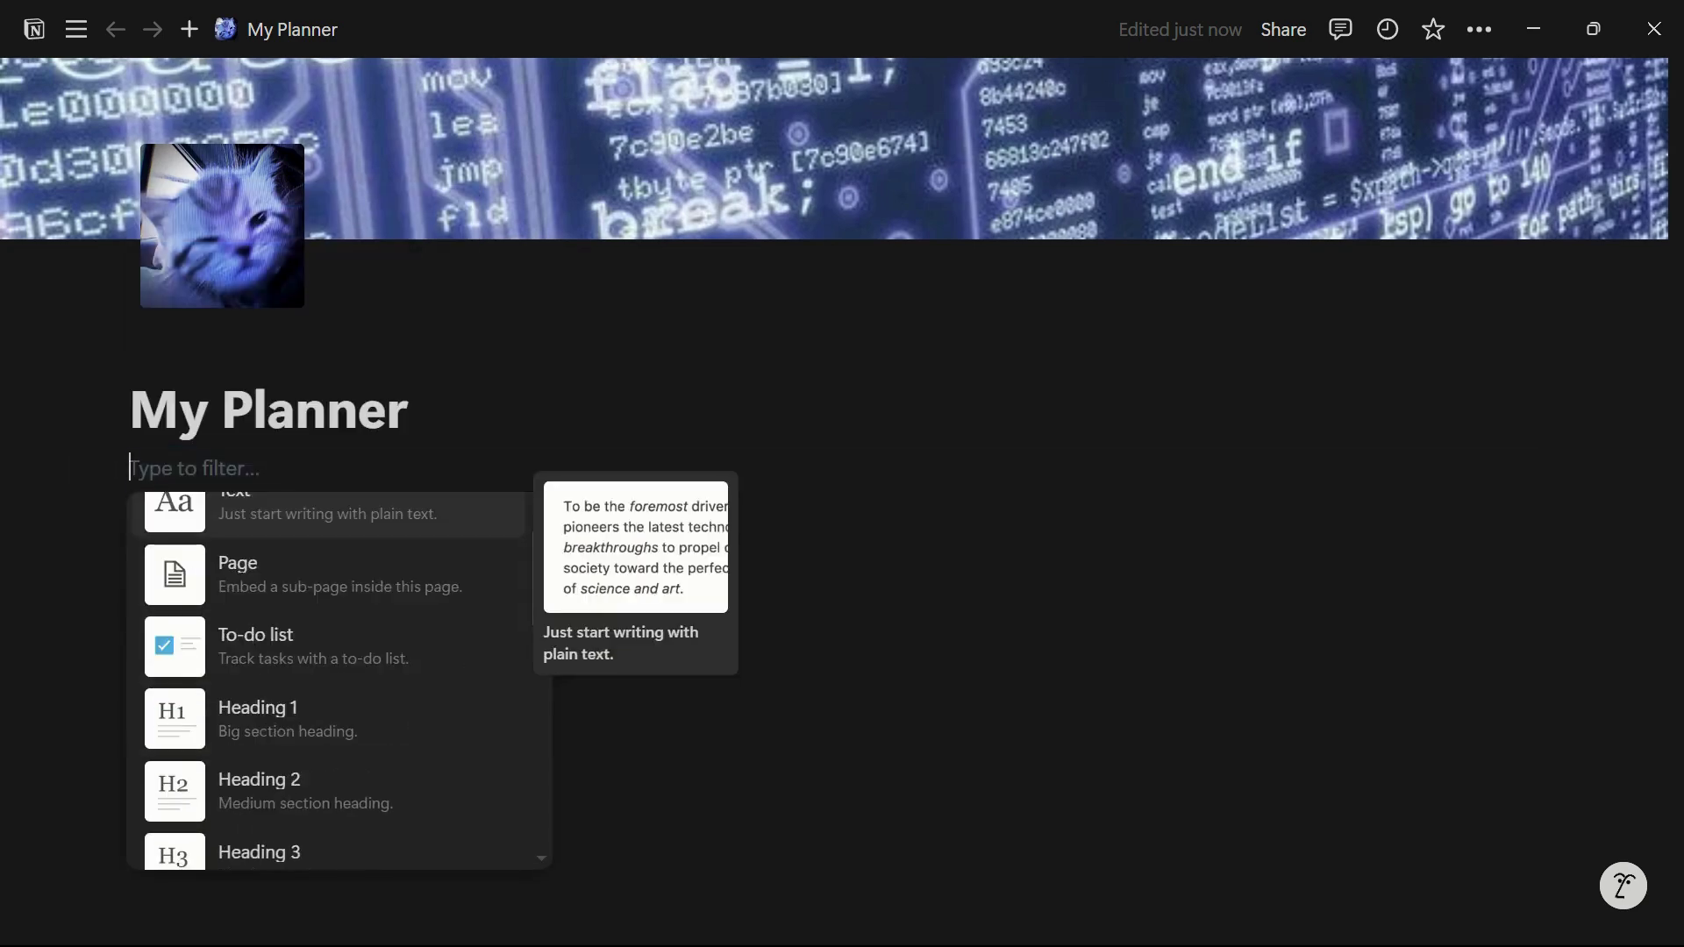
scroll(339, 681, up, 1)
key(Down)
key(Down)
key(Down)
key(Down)
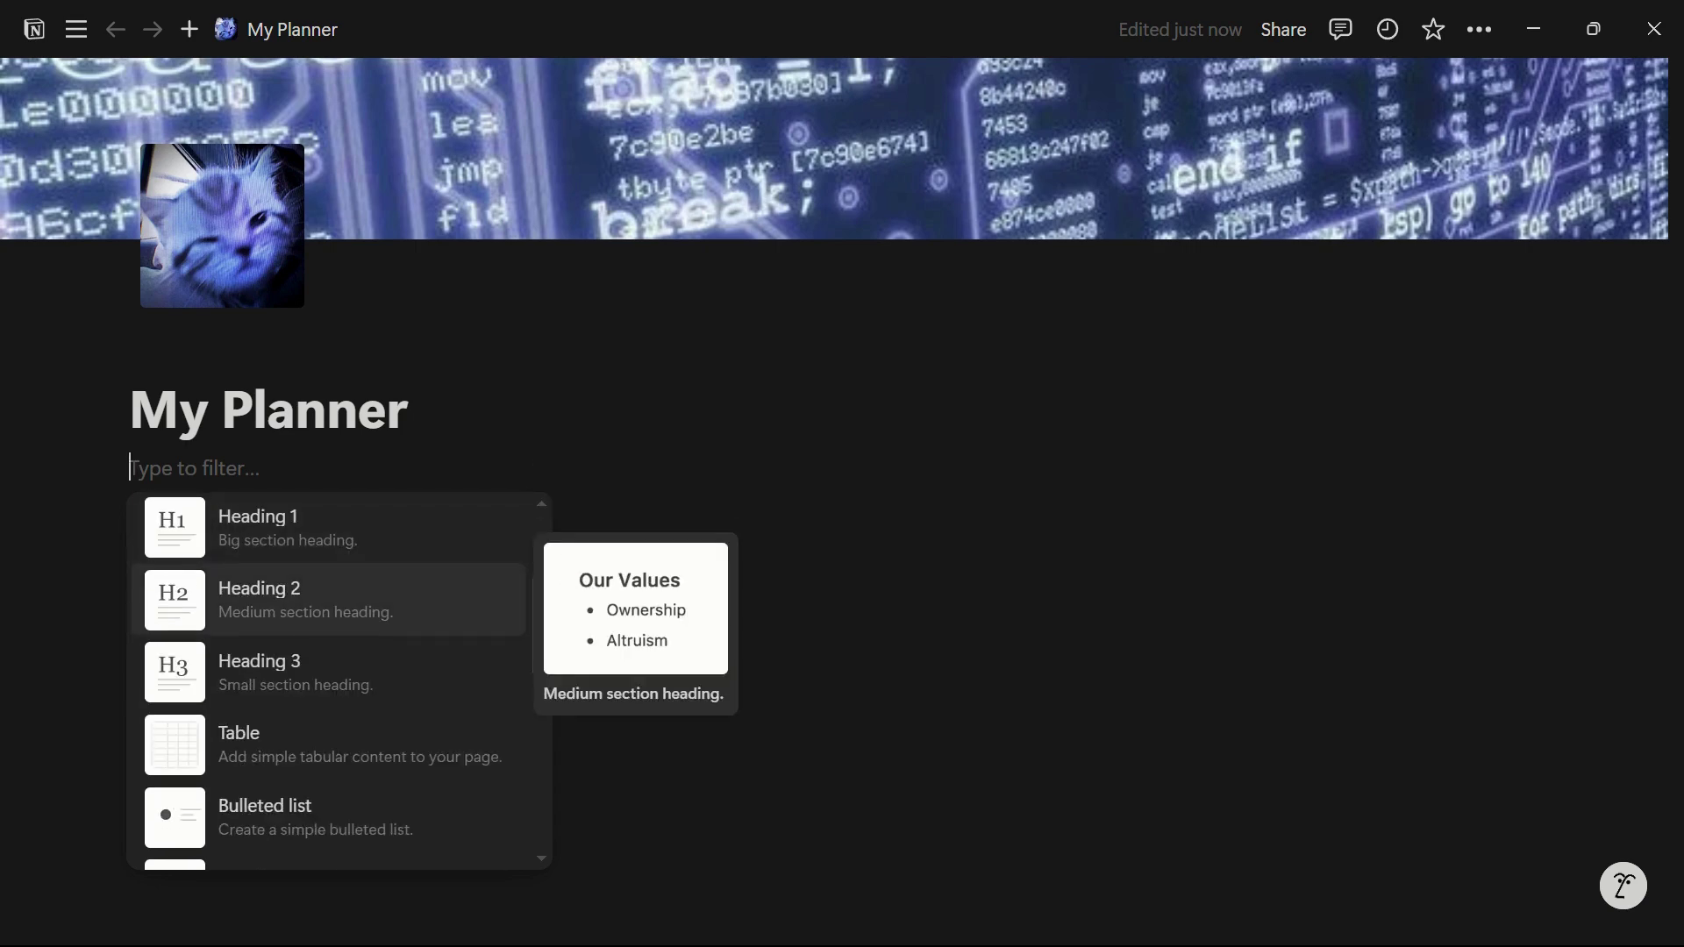
key(Up)
key(Return)
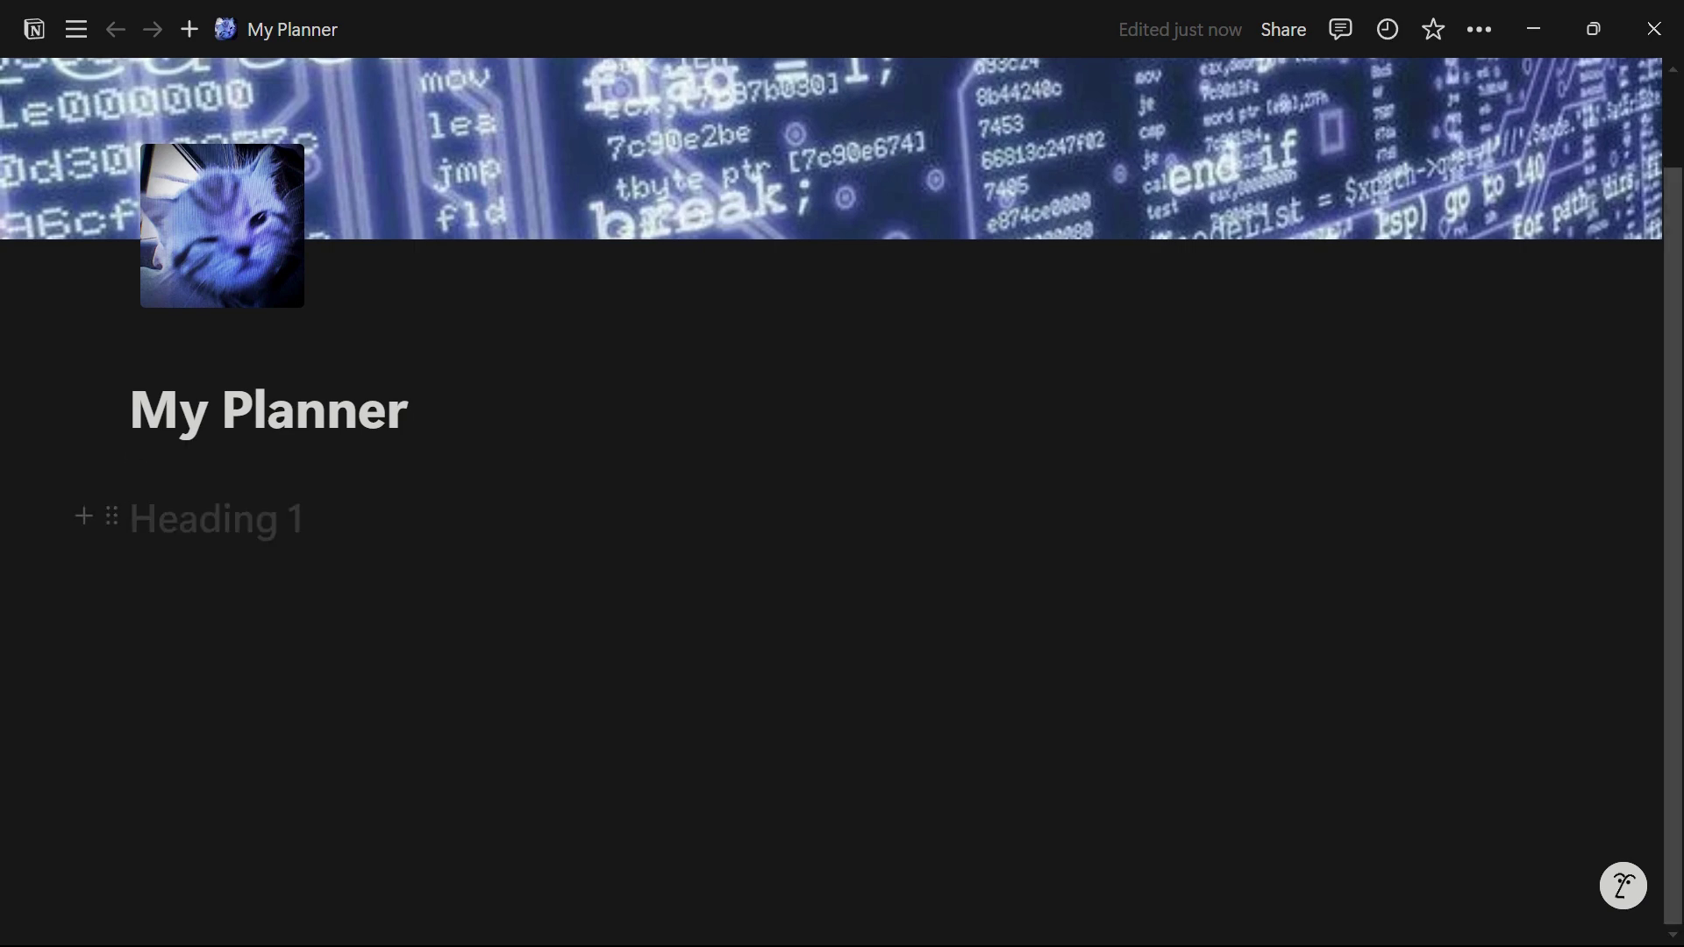
Step: Enter "Navigation" as the heading text and start a new line below it
text(Nav)
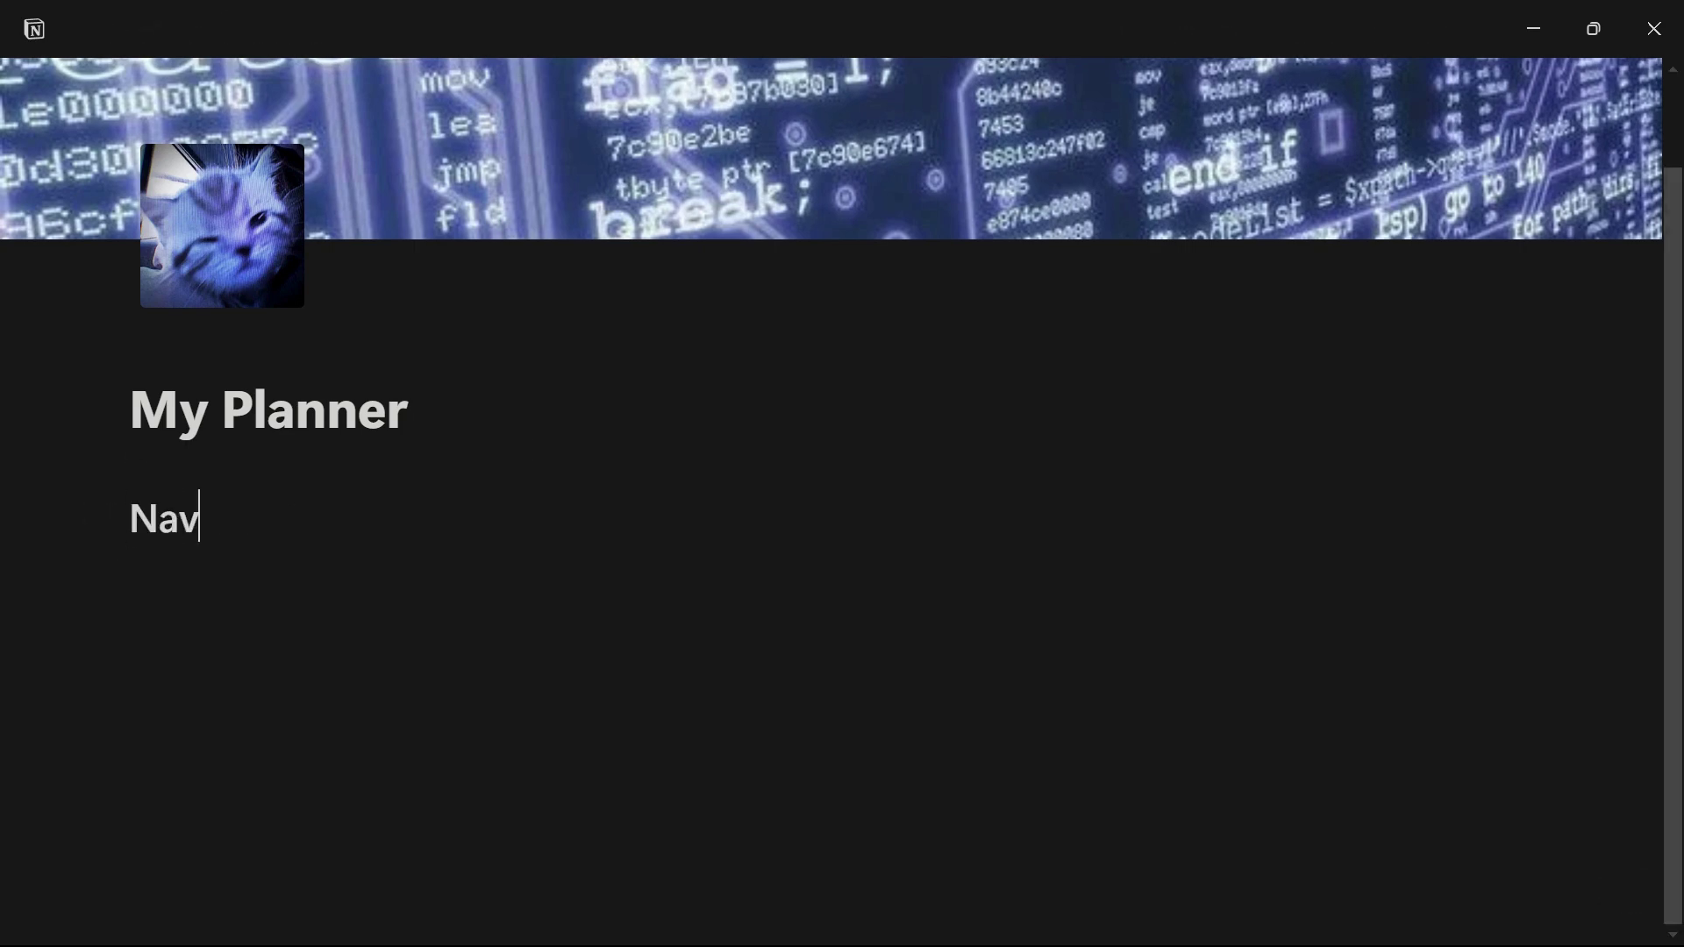
text(igation)
key(Return)
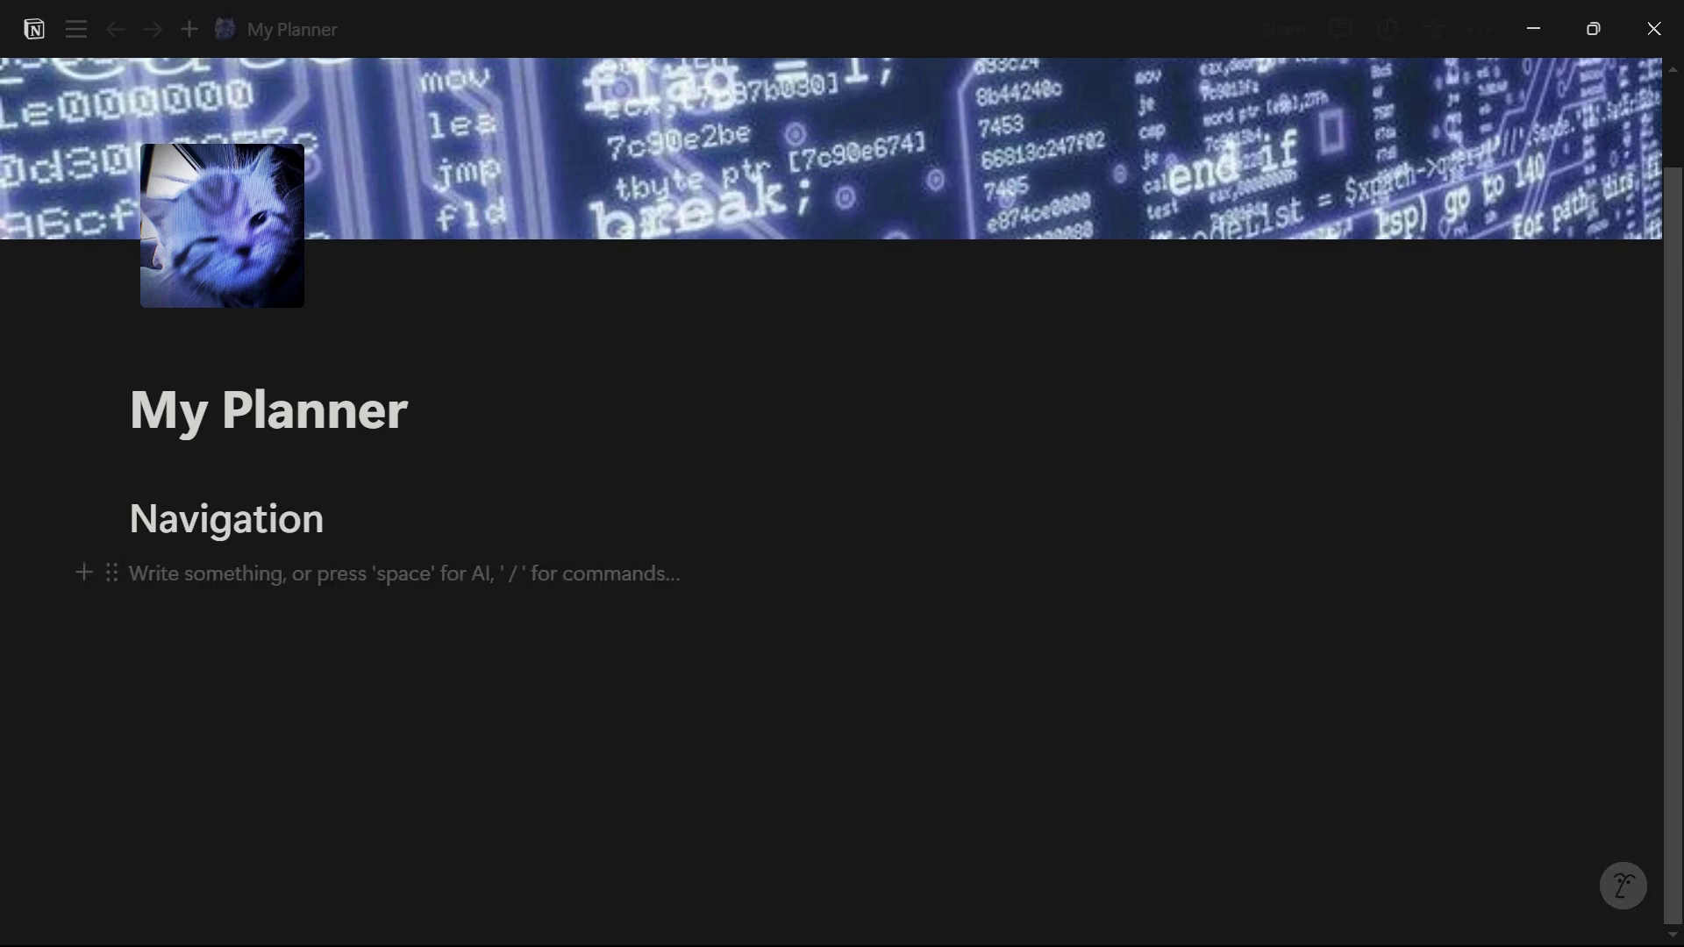
Step: Apply the blue background color to the Navigation heading
click(111, 516)
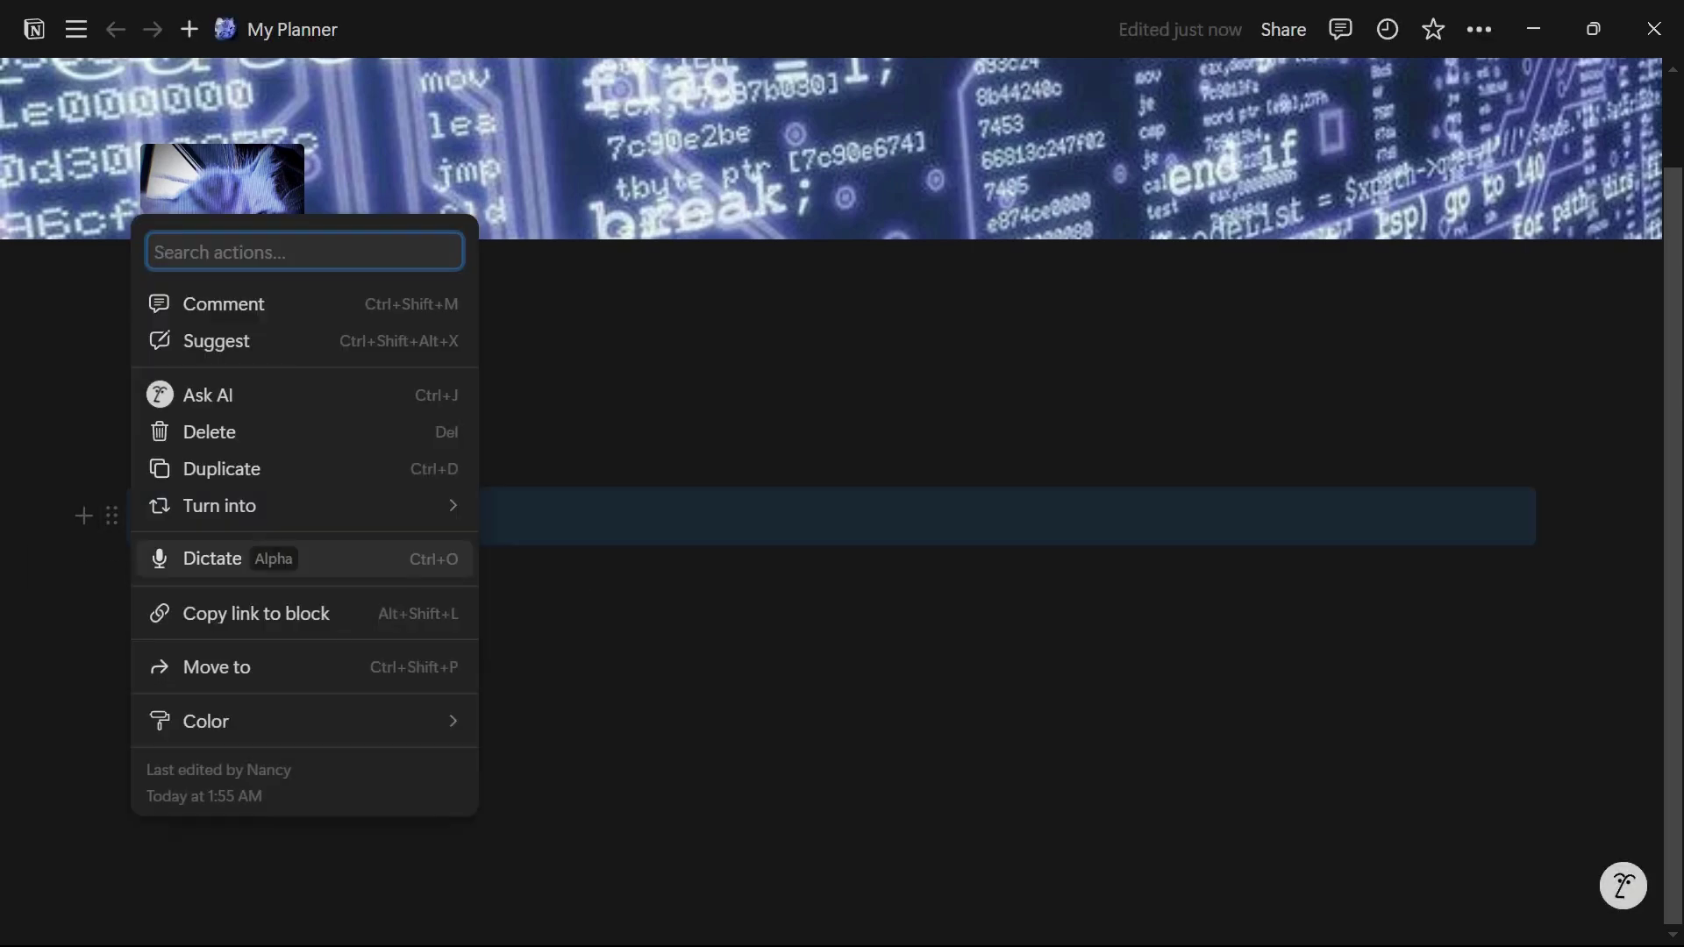
mouse_move(301, 721)
key(Down)
key(Up)
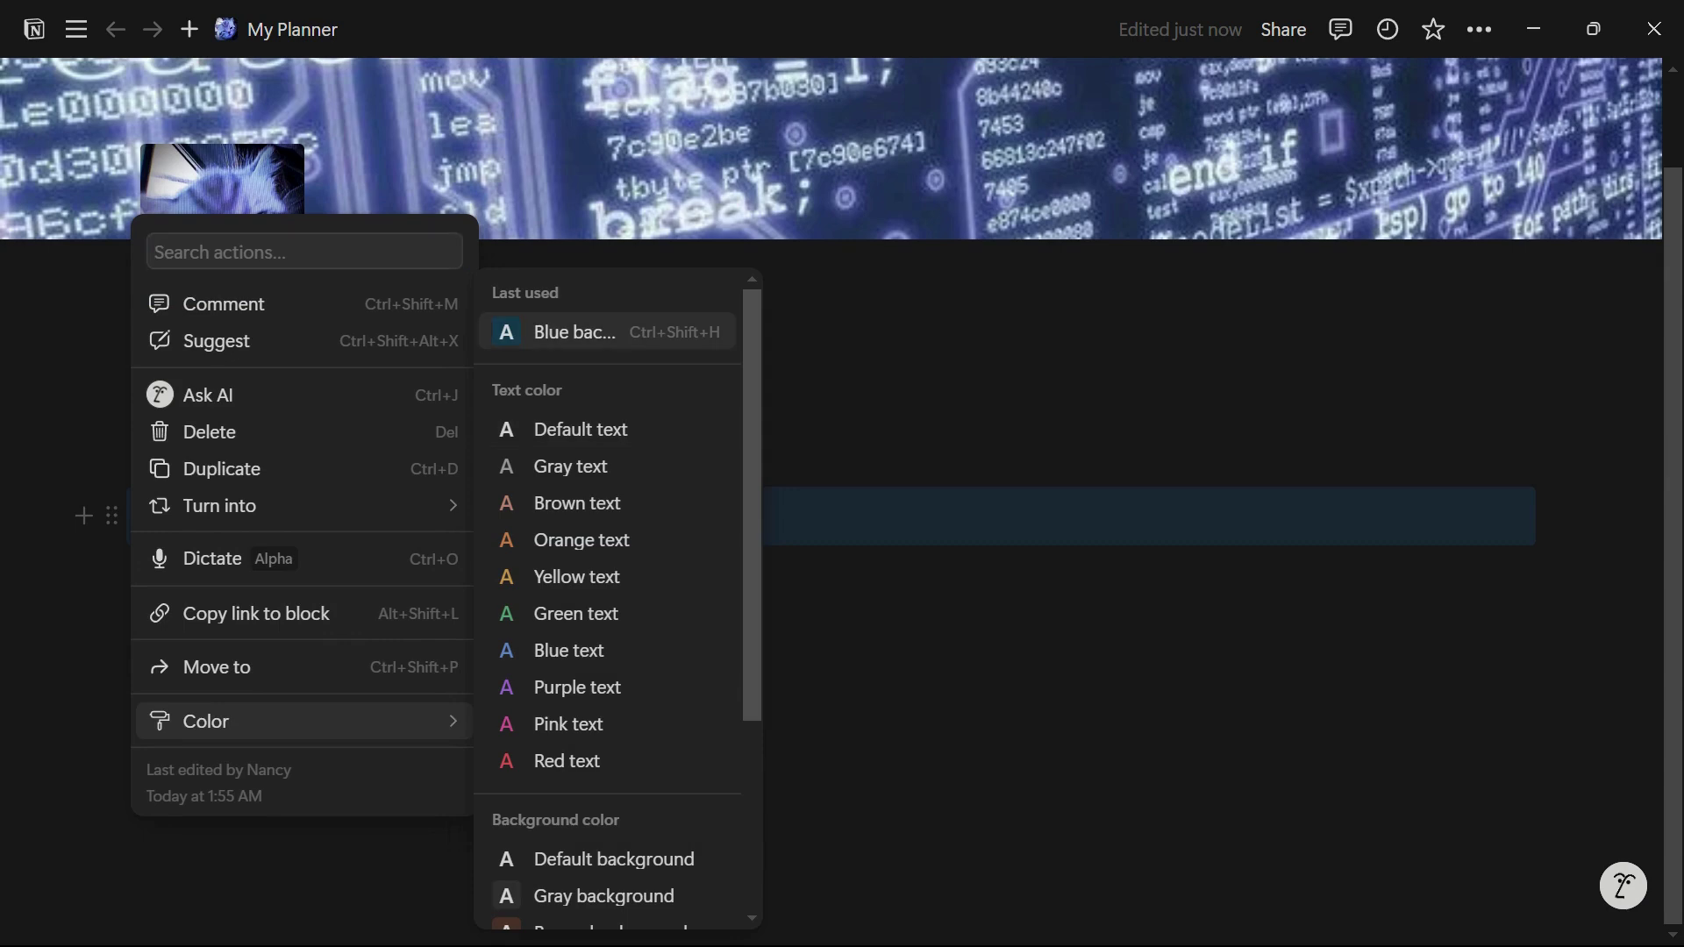
key(Return)
key(BackSpace)
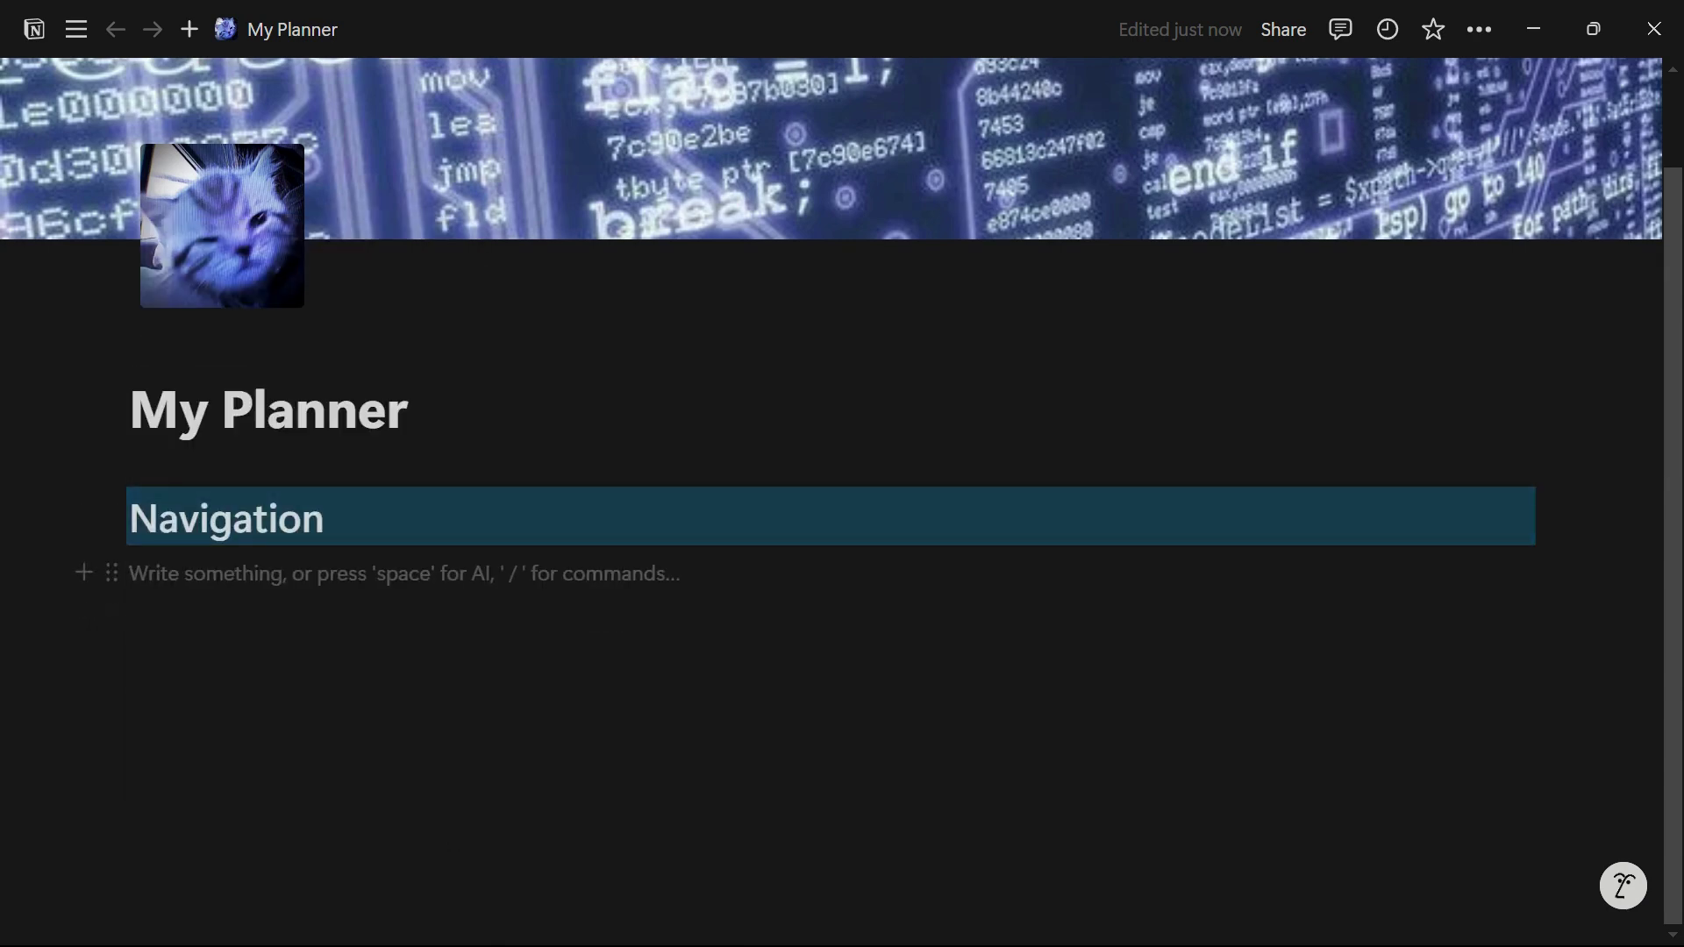
Step: Write School, Notebook and Expense on separate lines below the Navigation heading
text(Scho)
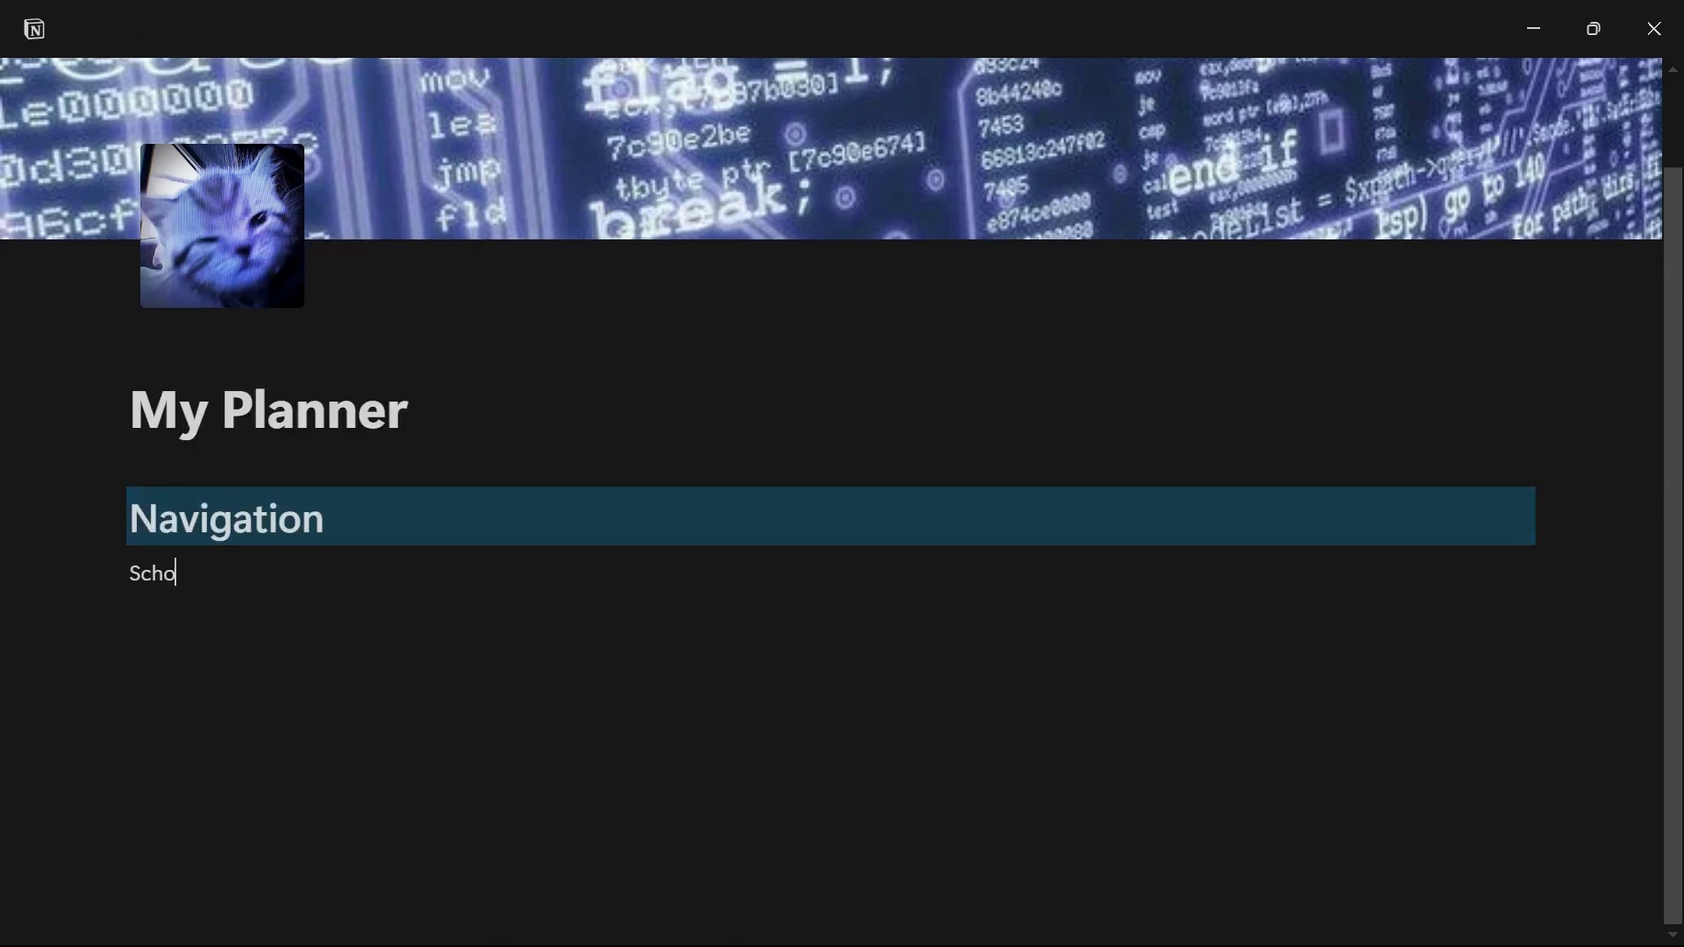
text(ol)
key(Return)
text(Notebook)
key(Return)
text(Expense)
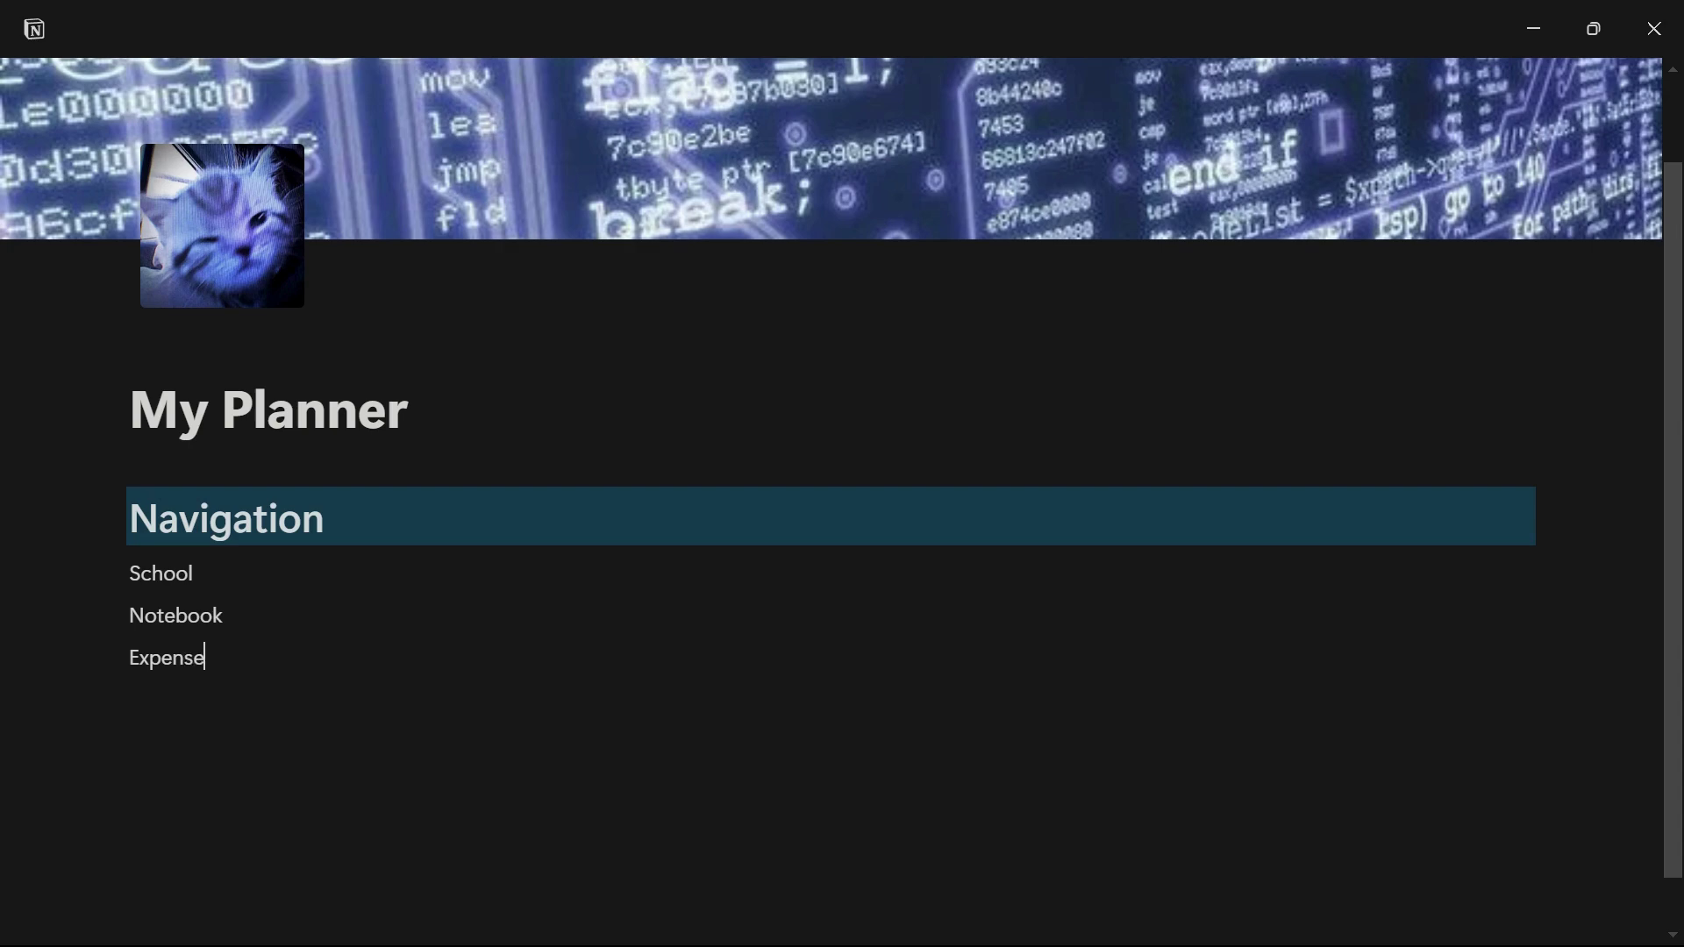
key(Return)
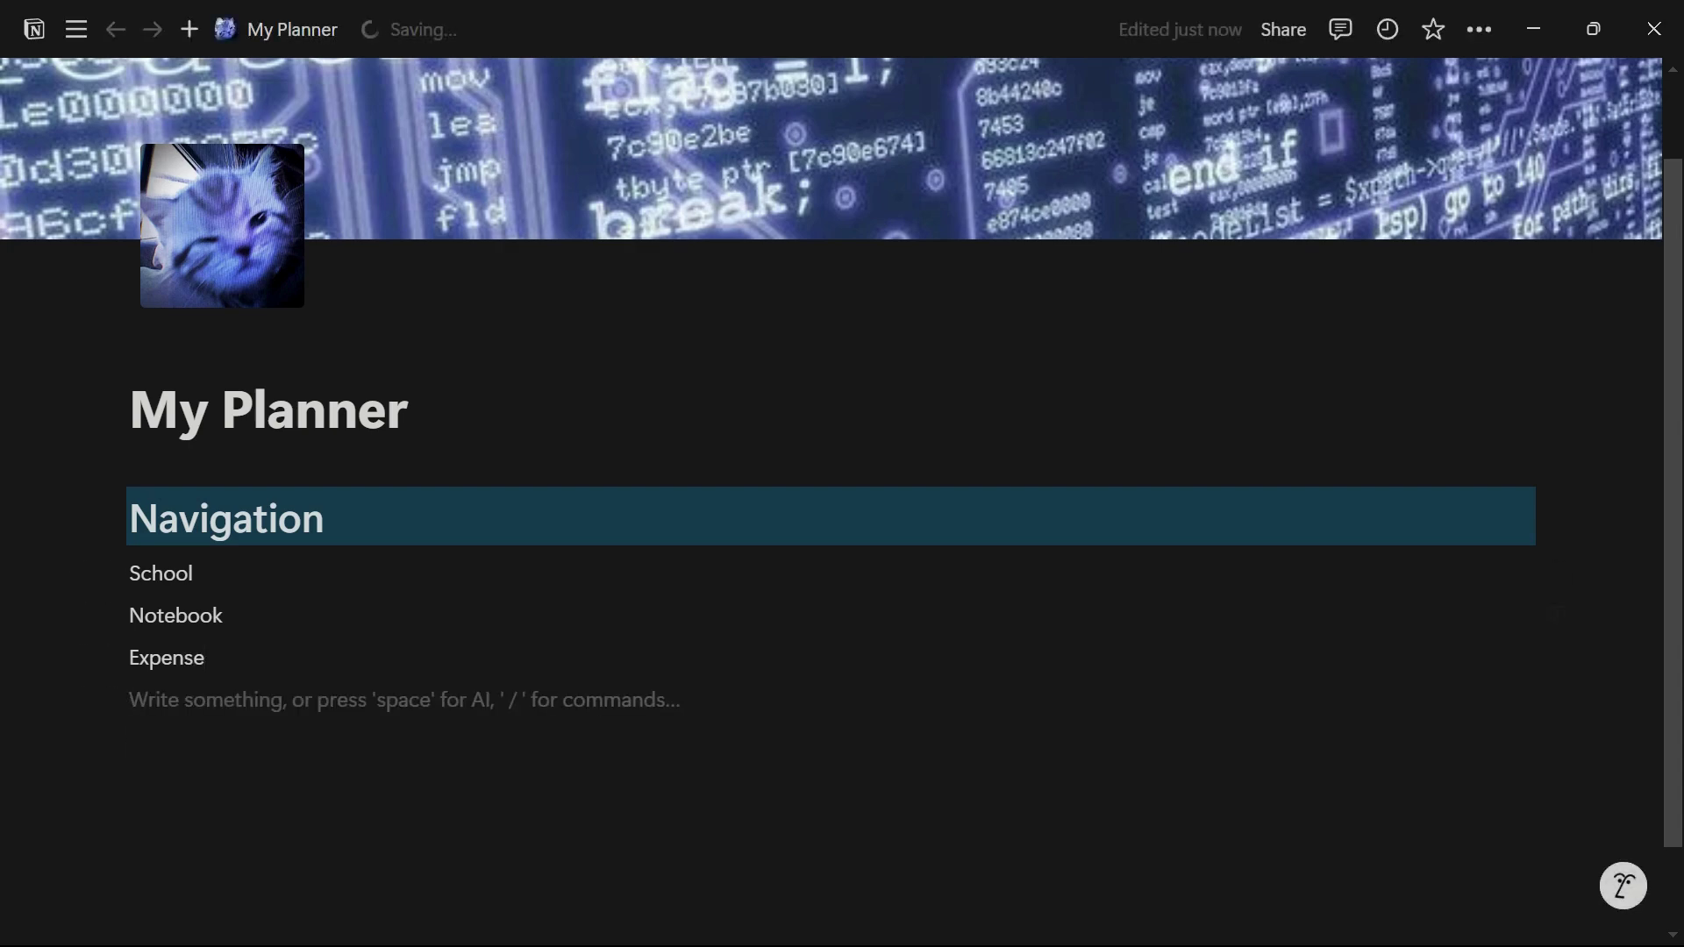
Step: Select the School, Notebook and Expense lines and turn them all into pages
drag(1649, 680, 342, 574)
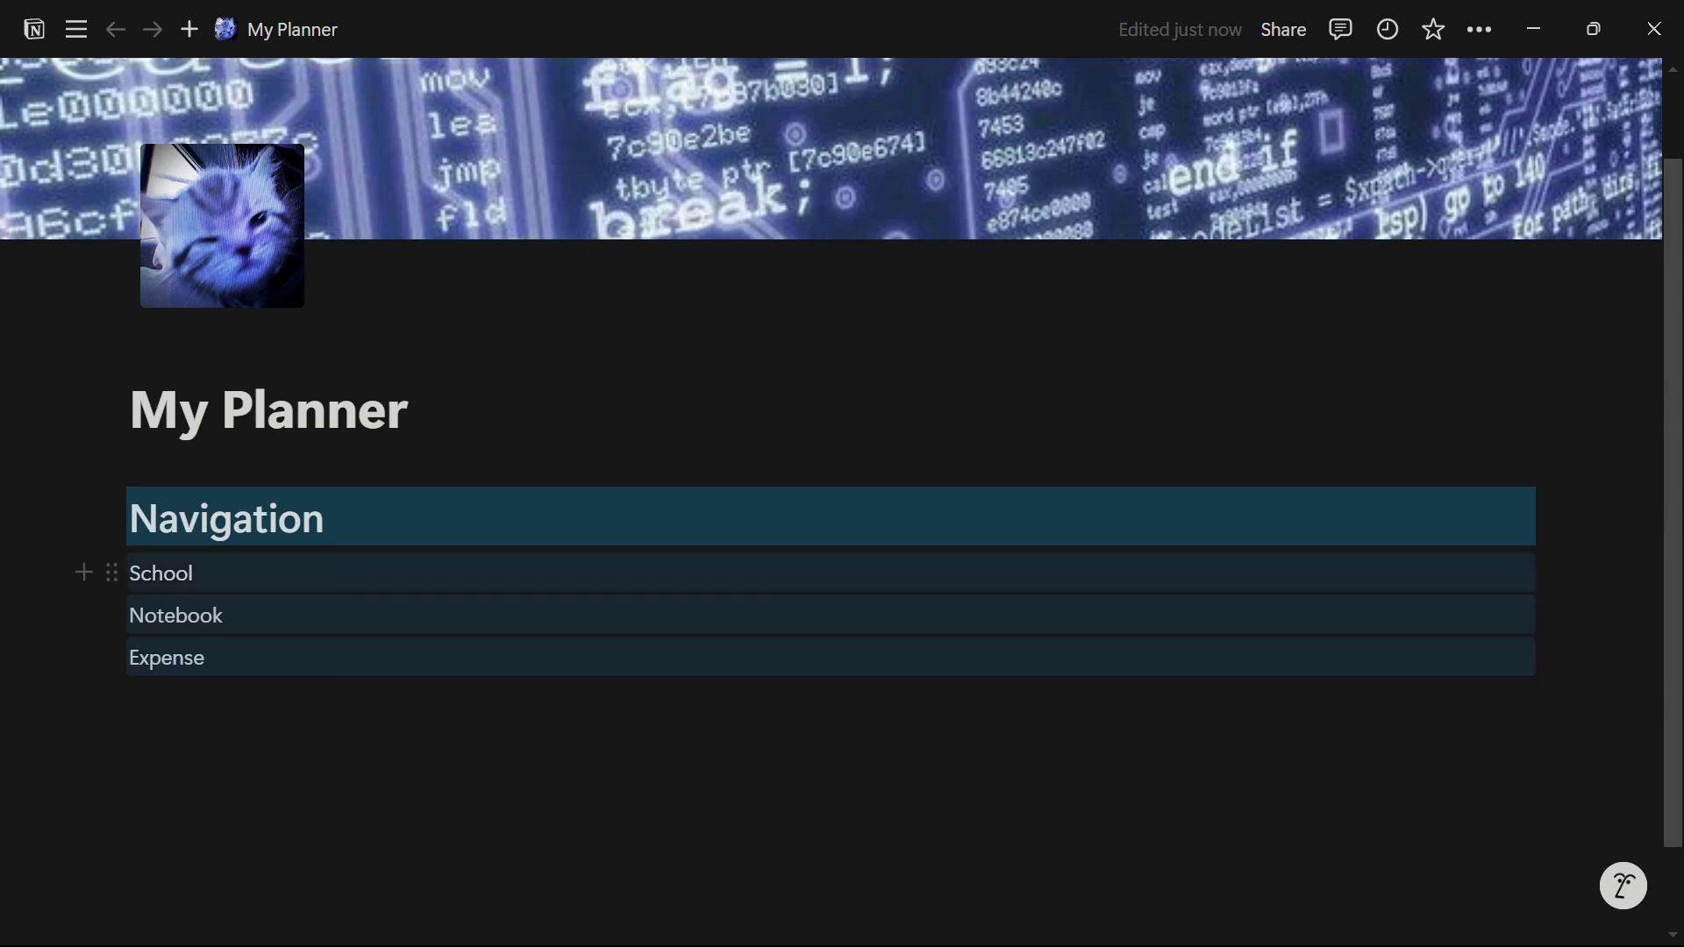
click(112, 572)
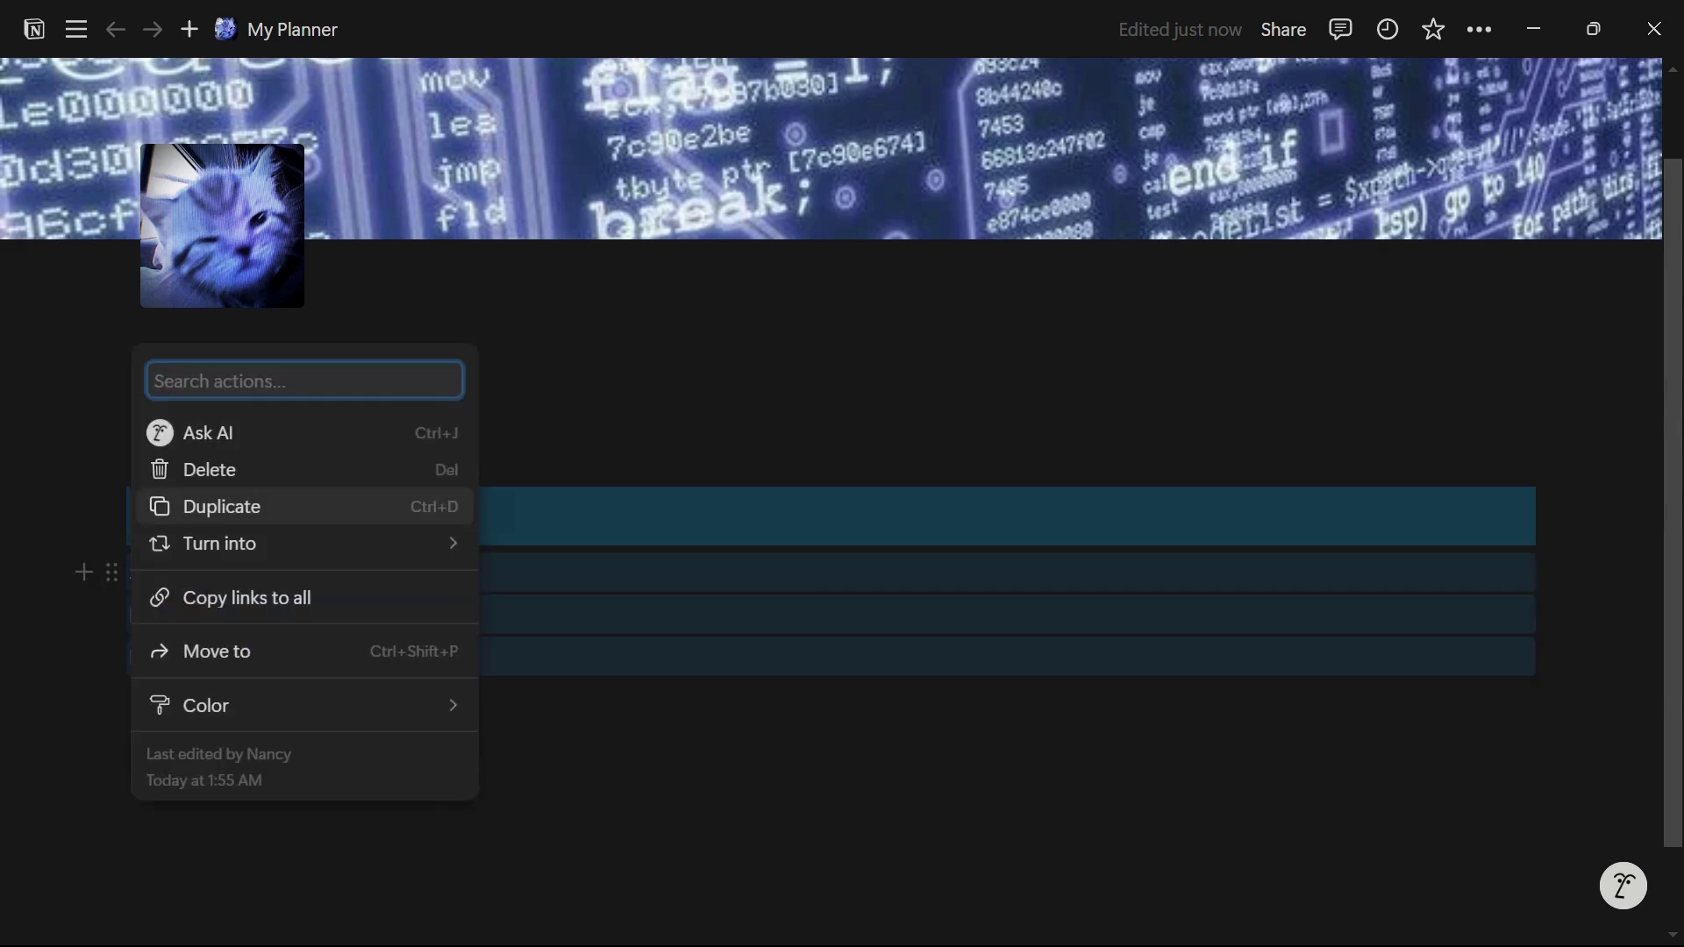
mouse_move(307, 543)
click(554, 386)
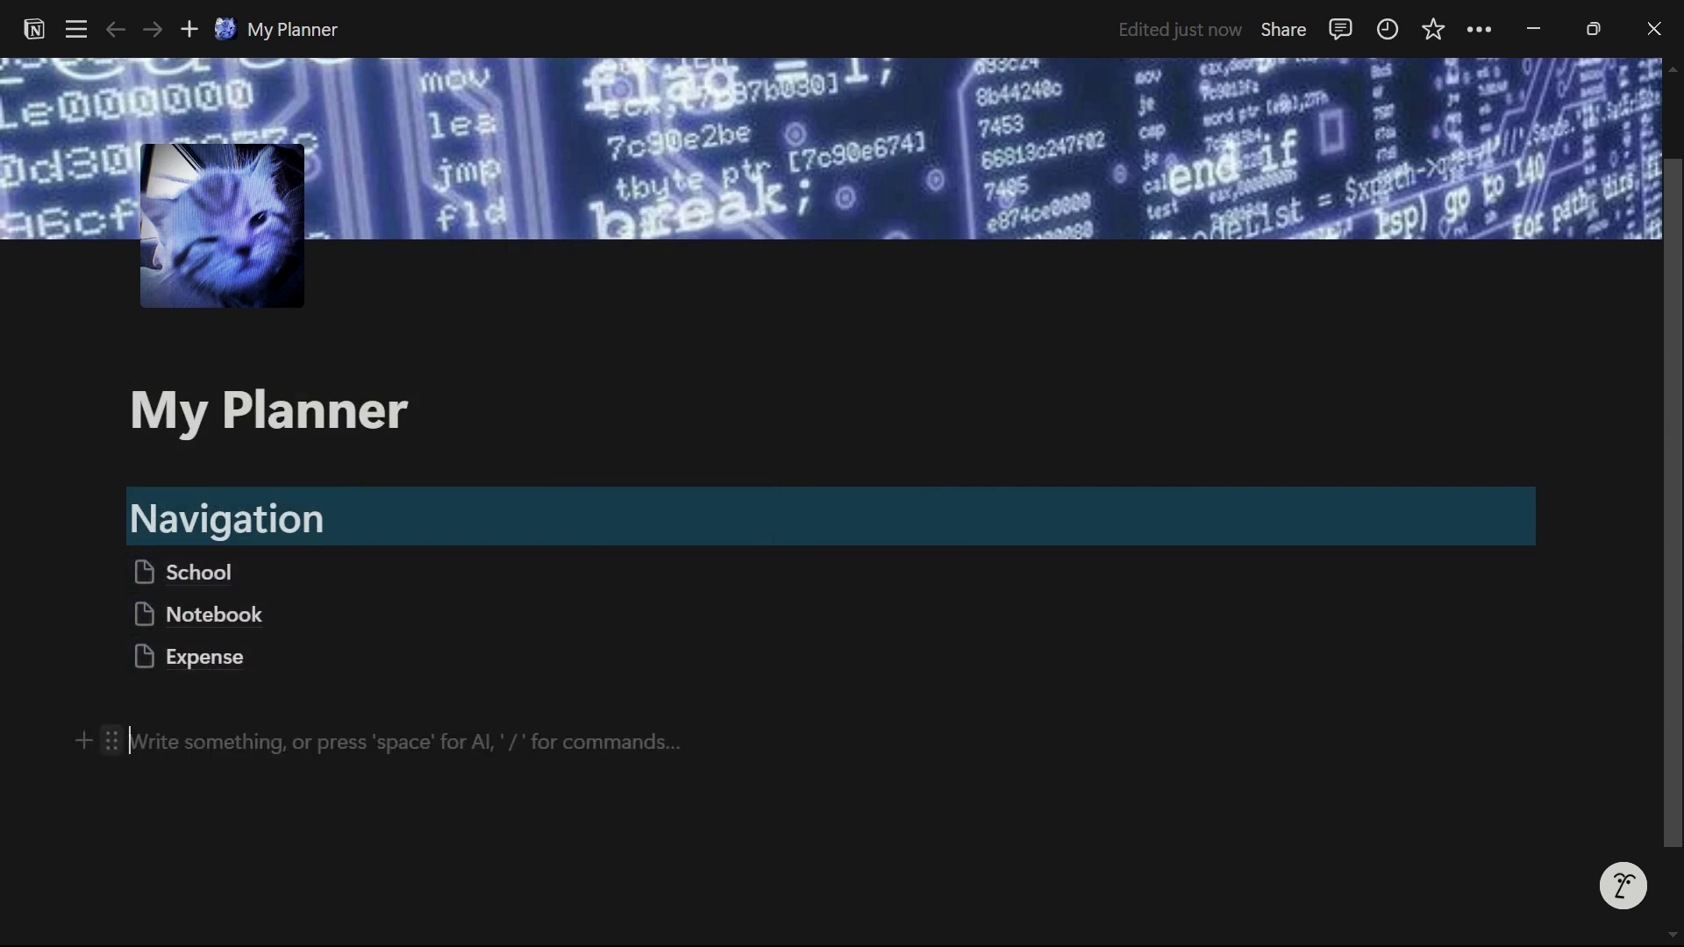
Step: Insert an image block below the page links and upload the 200783e2-a2ba-48dc-9026 picture from the Downloads folder
click(83, 741)
scroll(338, 526, down, 5)
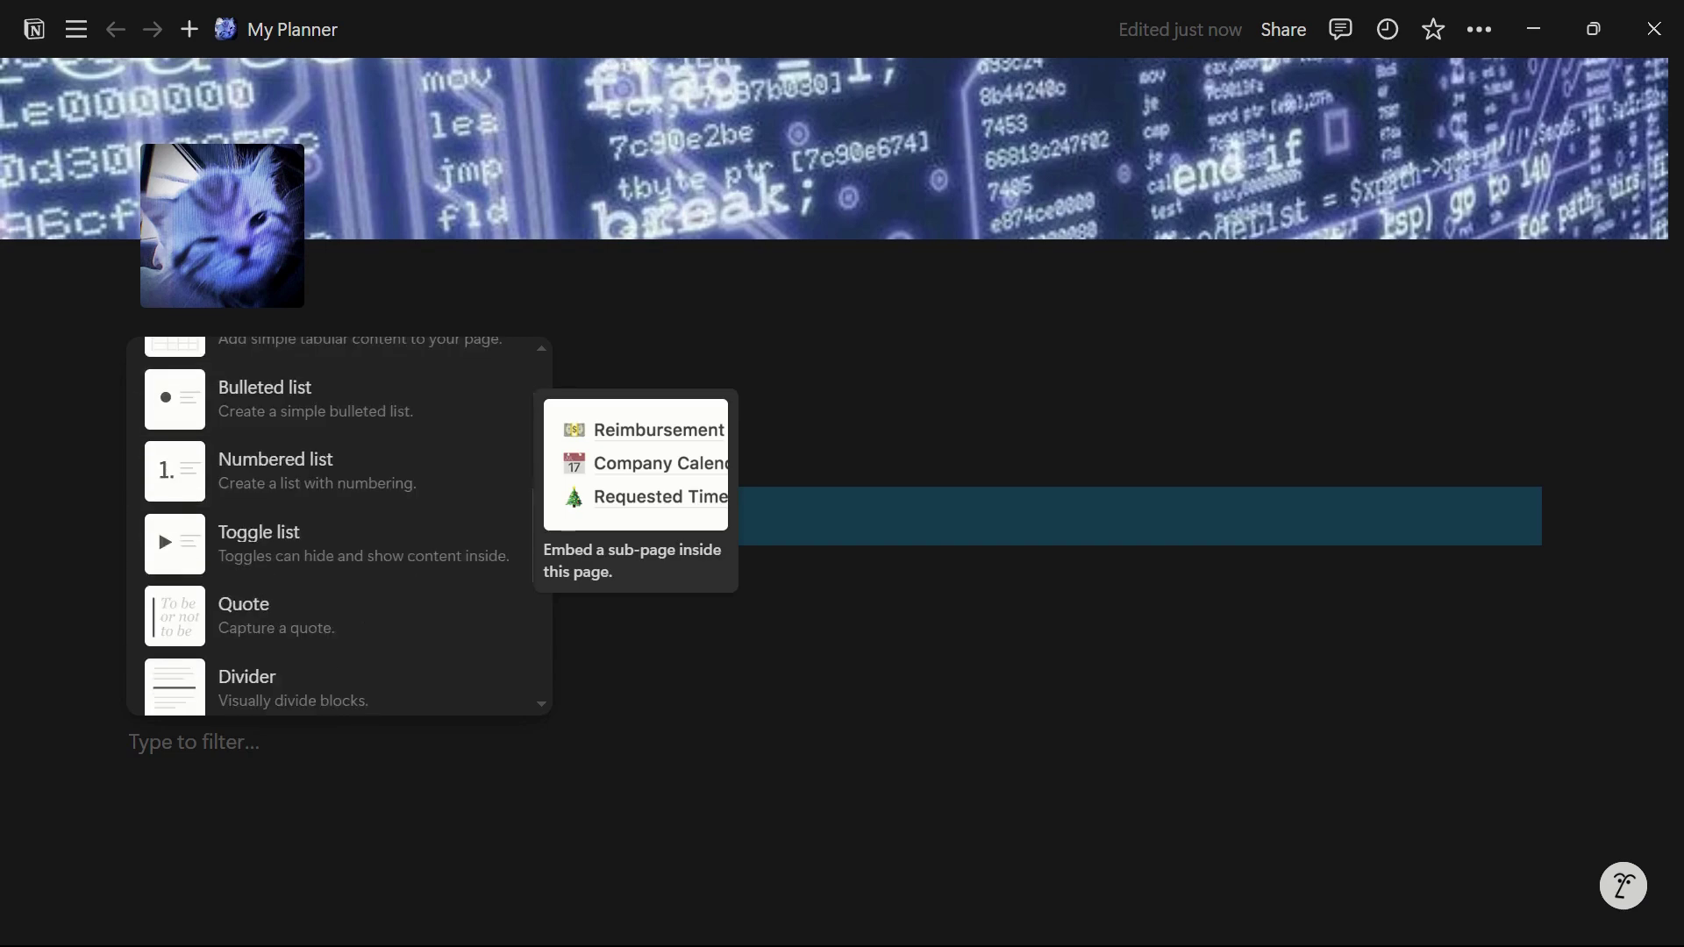
scroll(263, 517, down, 1)
click(246, 705)
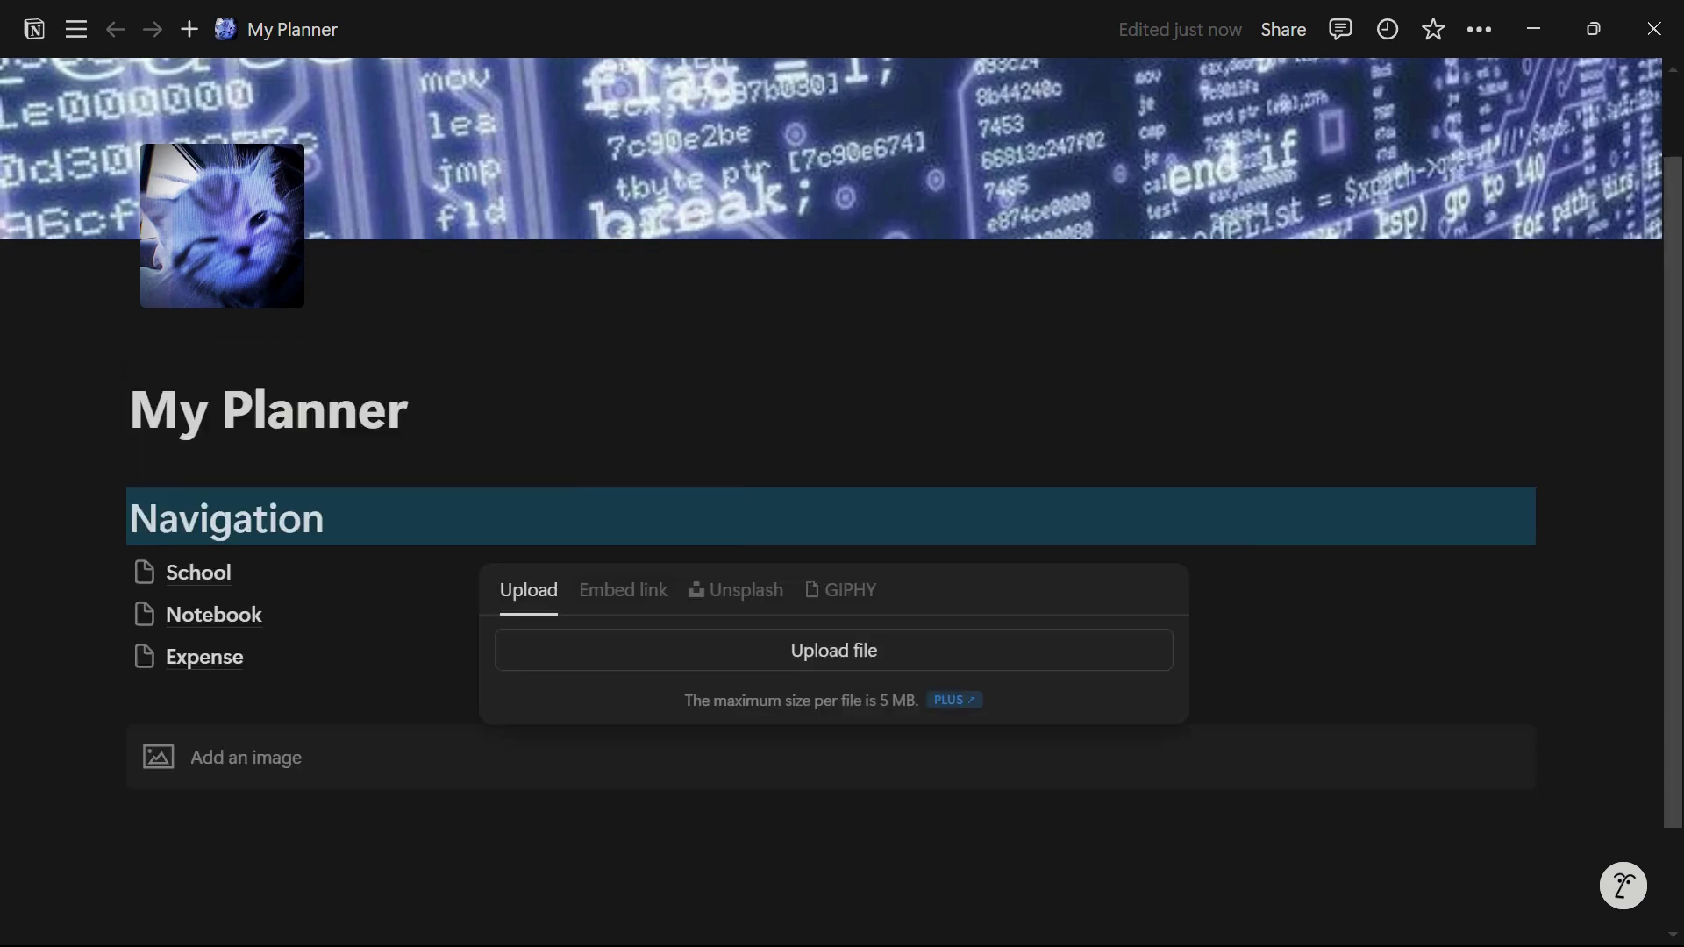
click(834, 650)
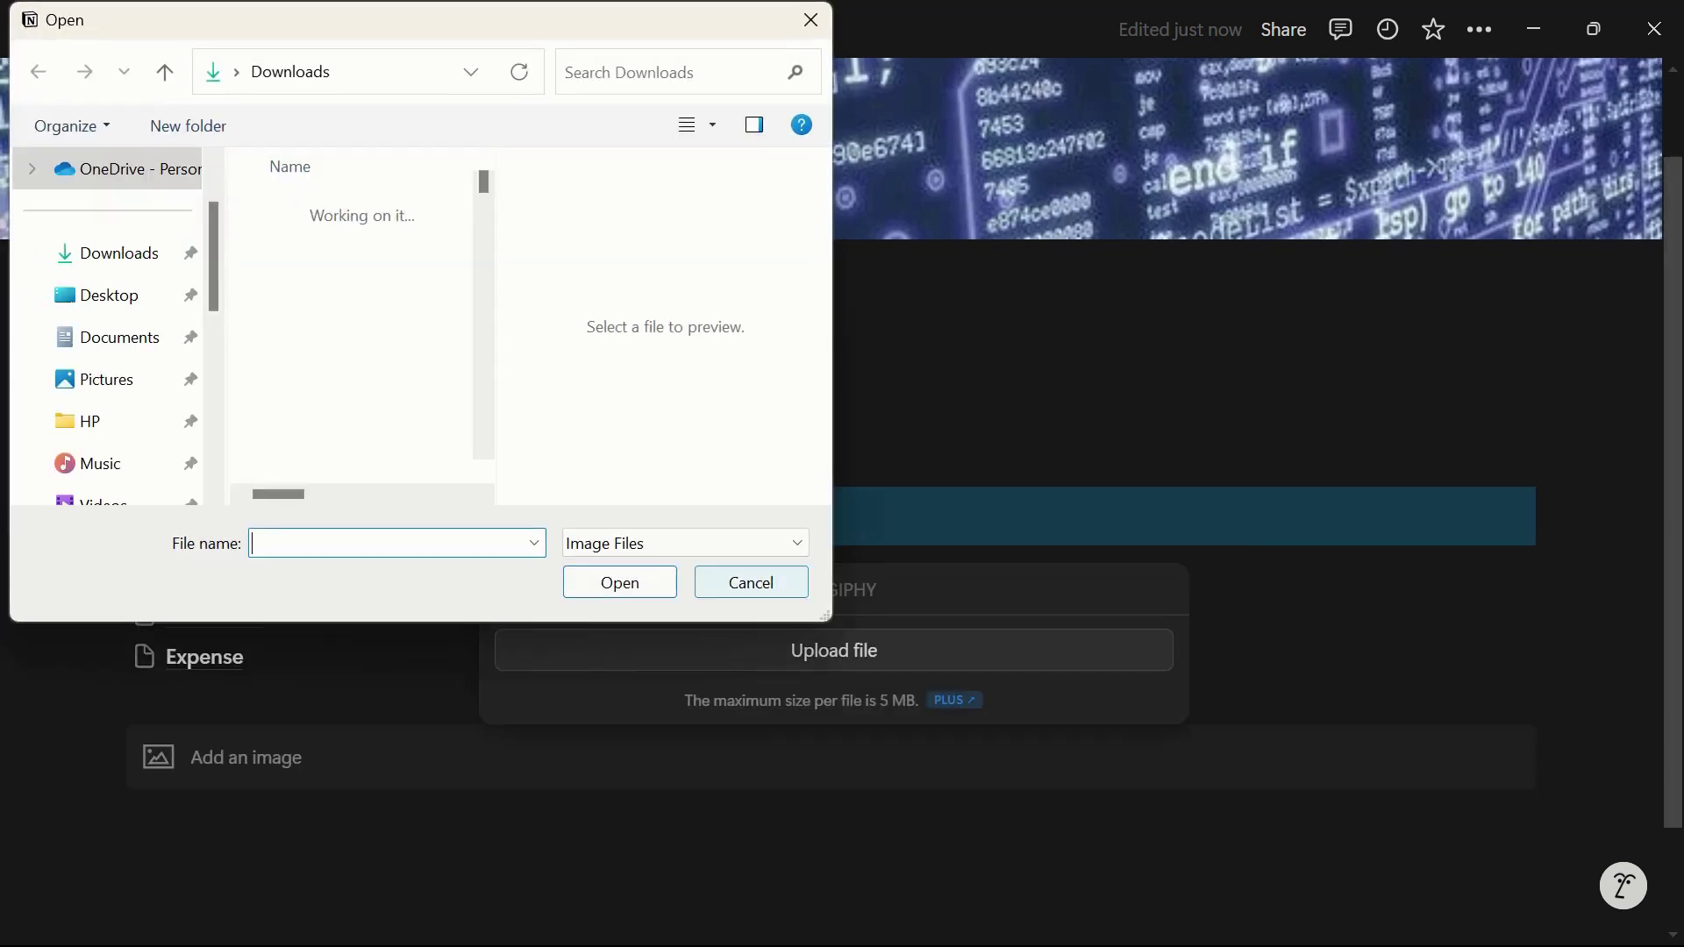
scroll(368, 394, down, 3)
click(368, 394)
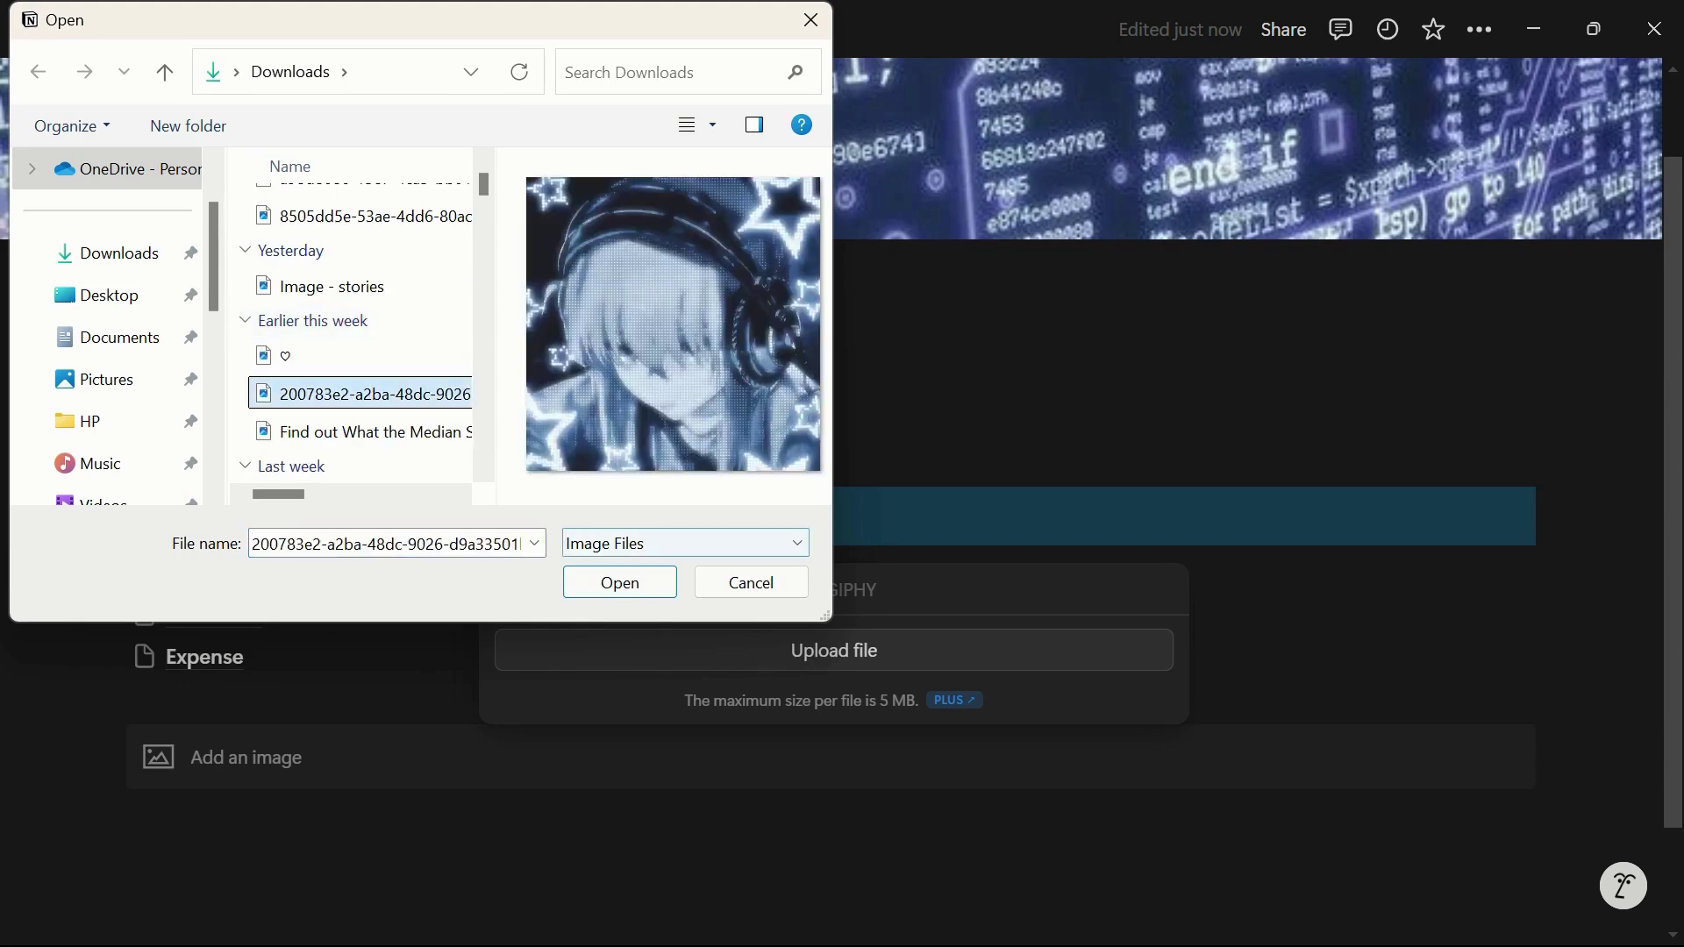
click(620, 582)
Step: Move the image into a column to the right of the Navigation heading and narrow that column to about a quarter of the page width
scroll(620, 583, down, 4)
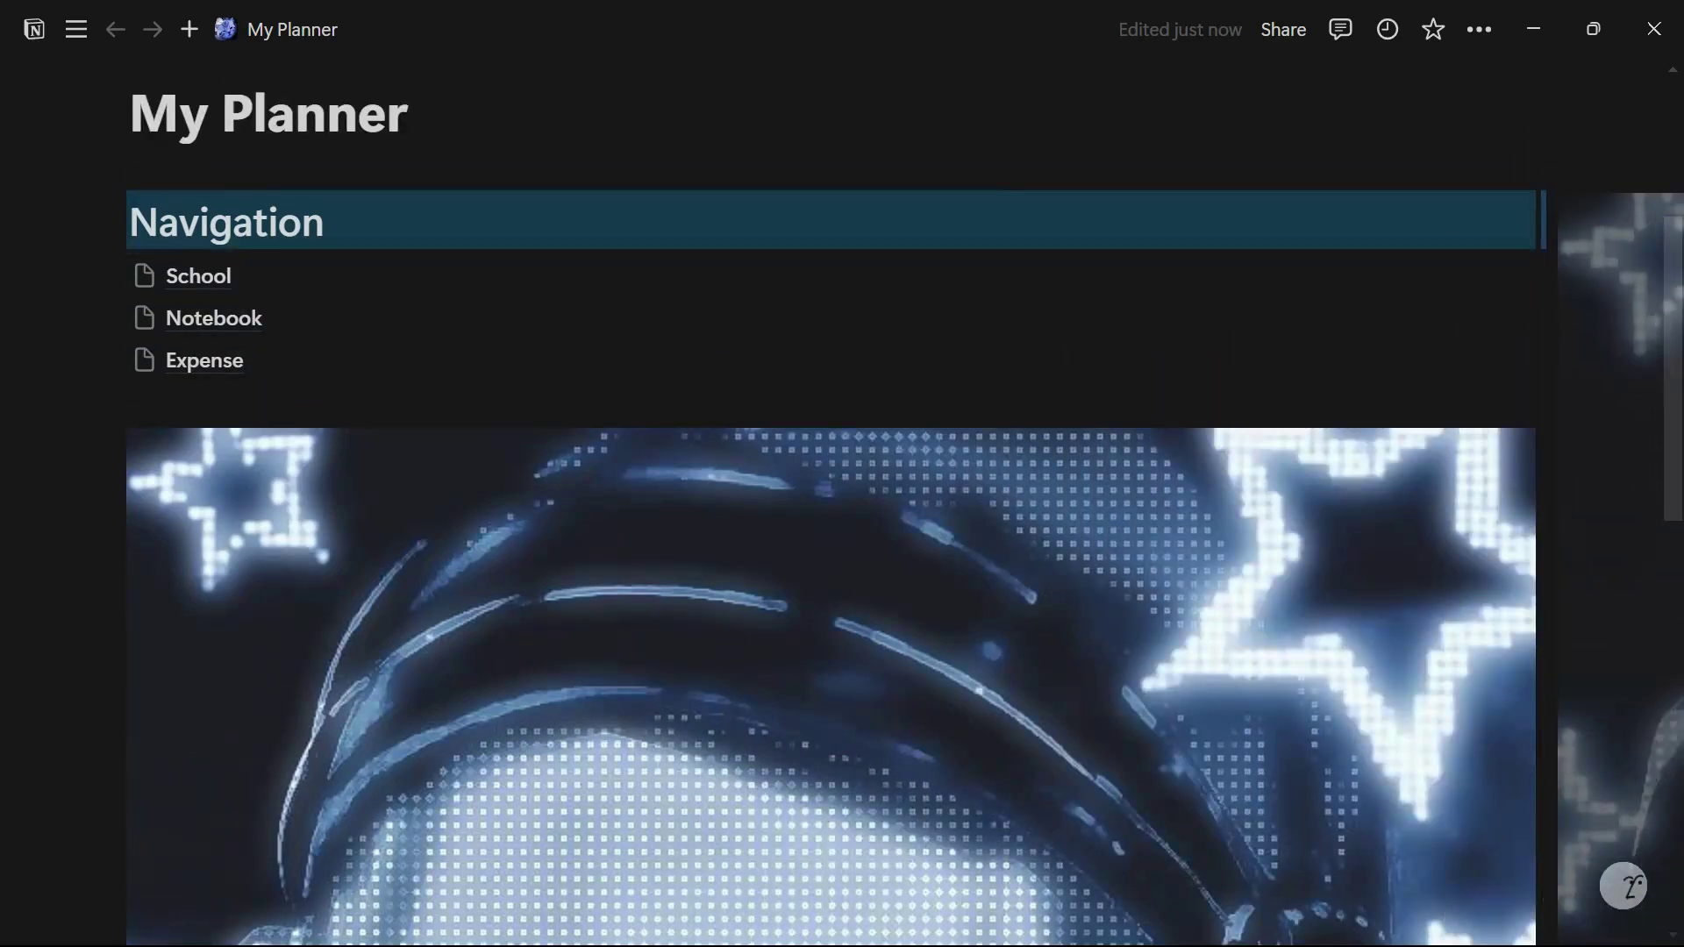
drag(1543, 212, 1543, 219)
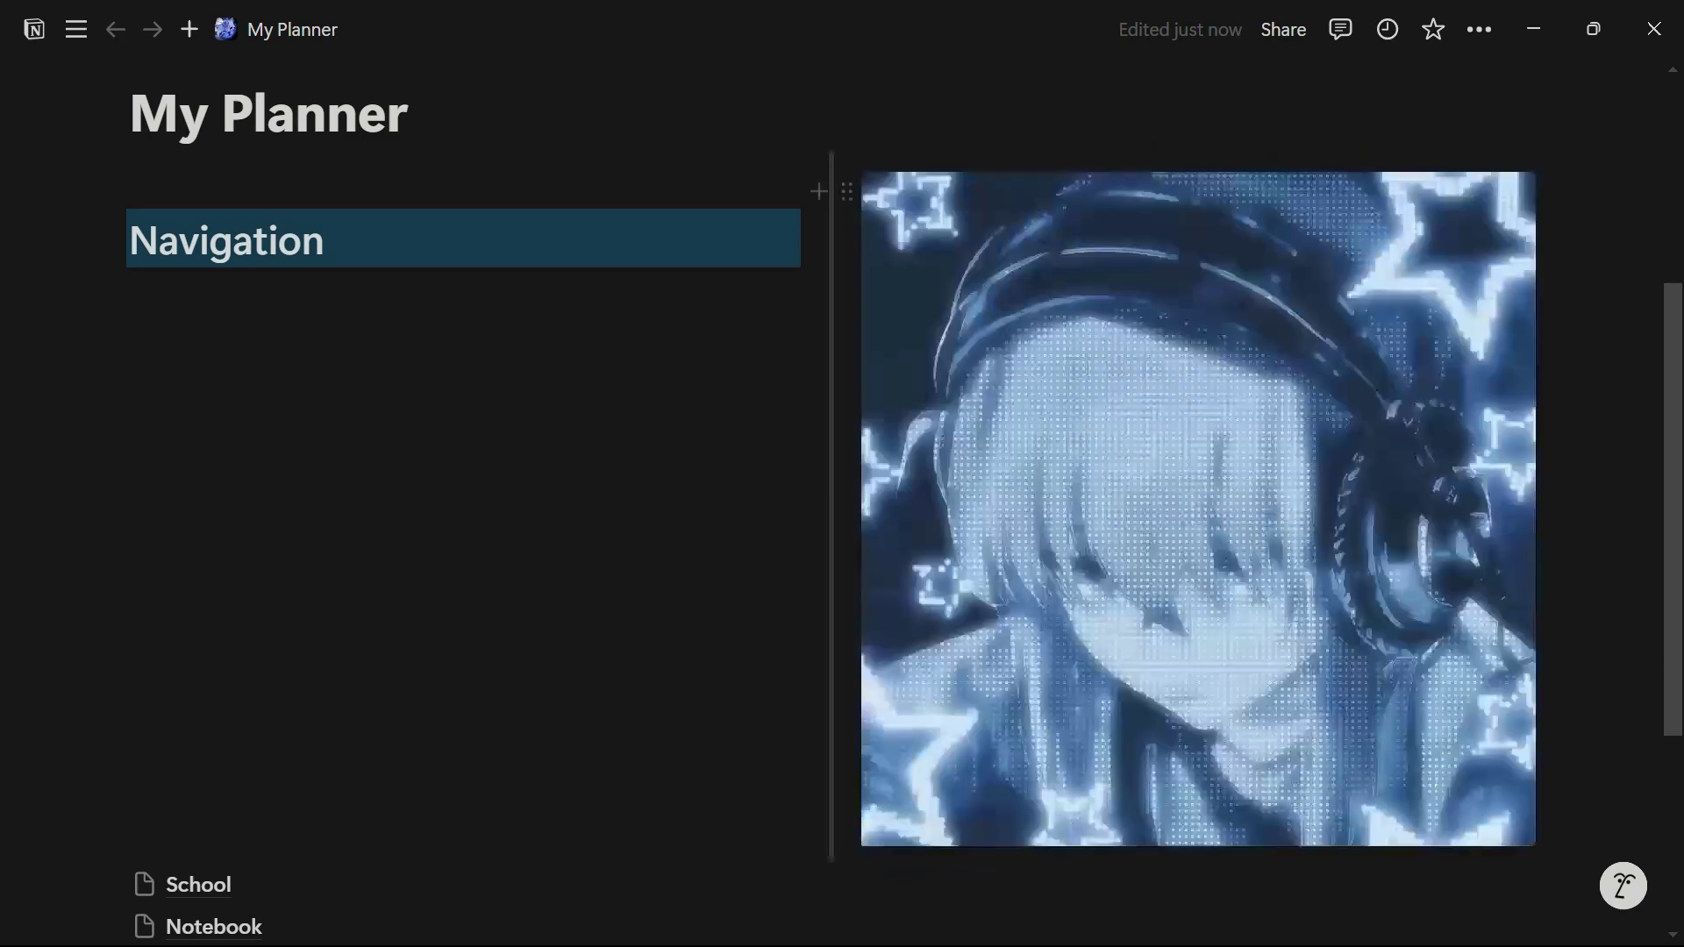
drag(831, 439, 1168, 438)
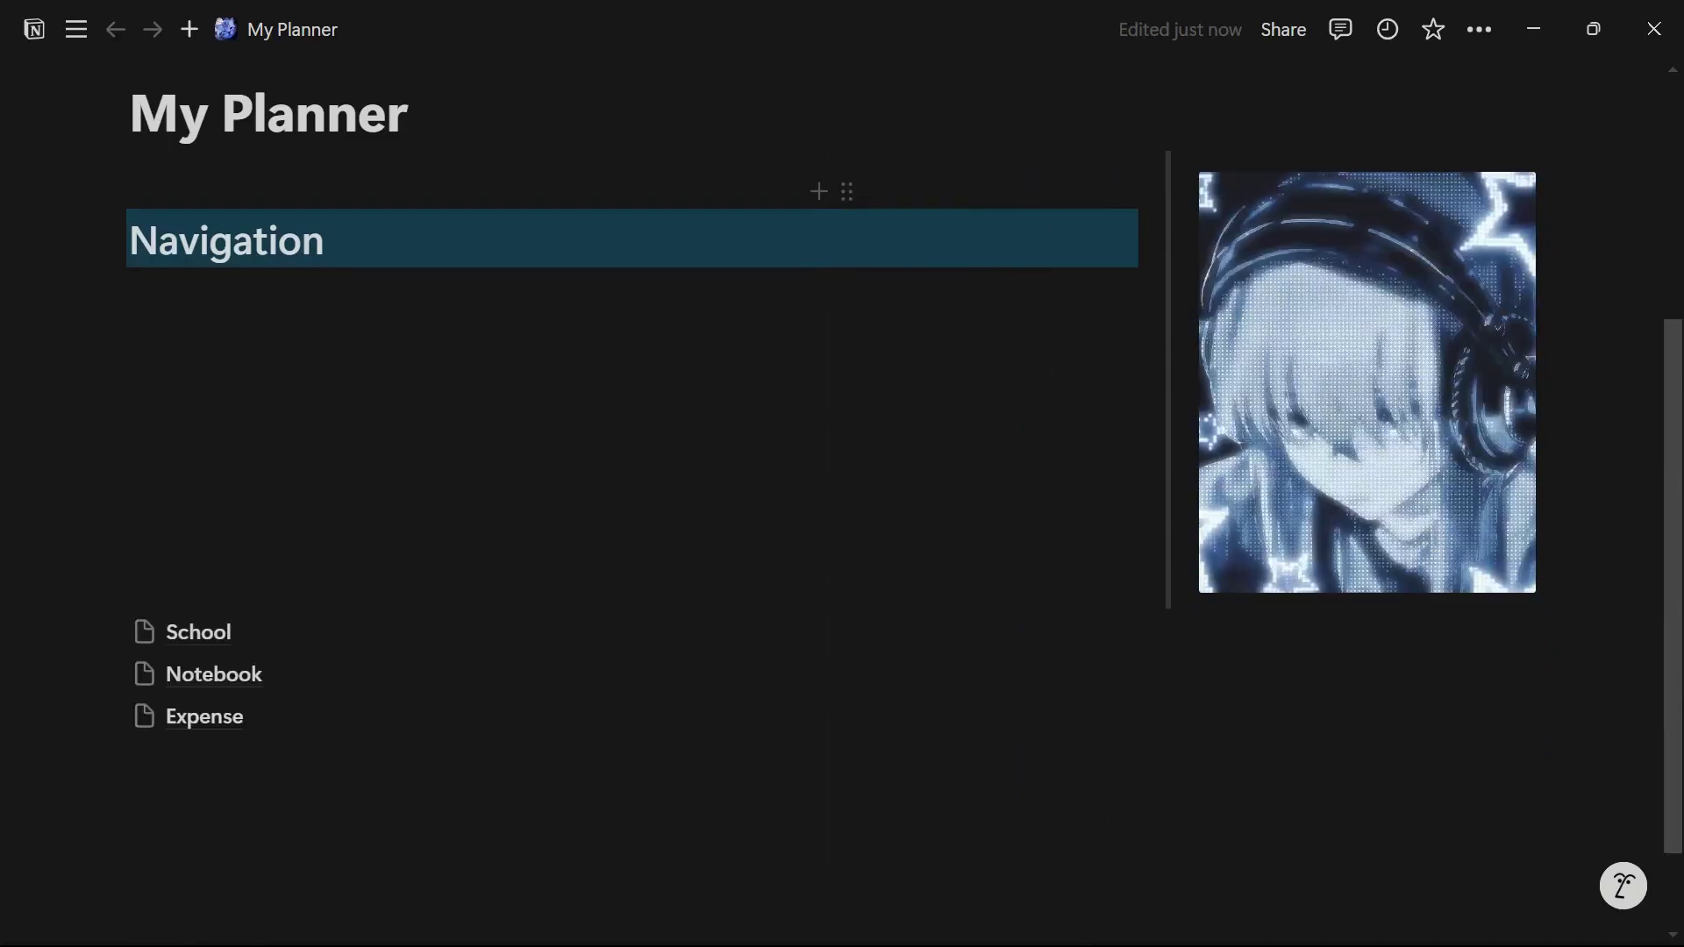
Step: Select the School, Notebook and Expense page links and move them directly under the Navigation heading in its column
click(130, 673)
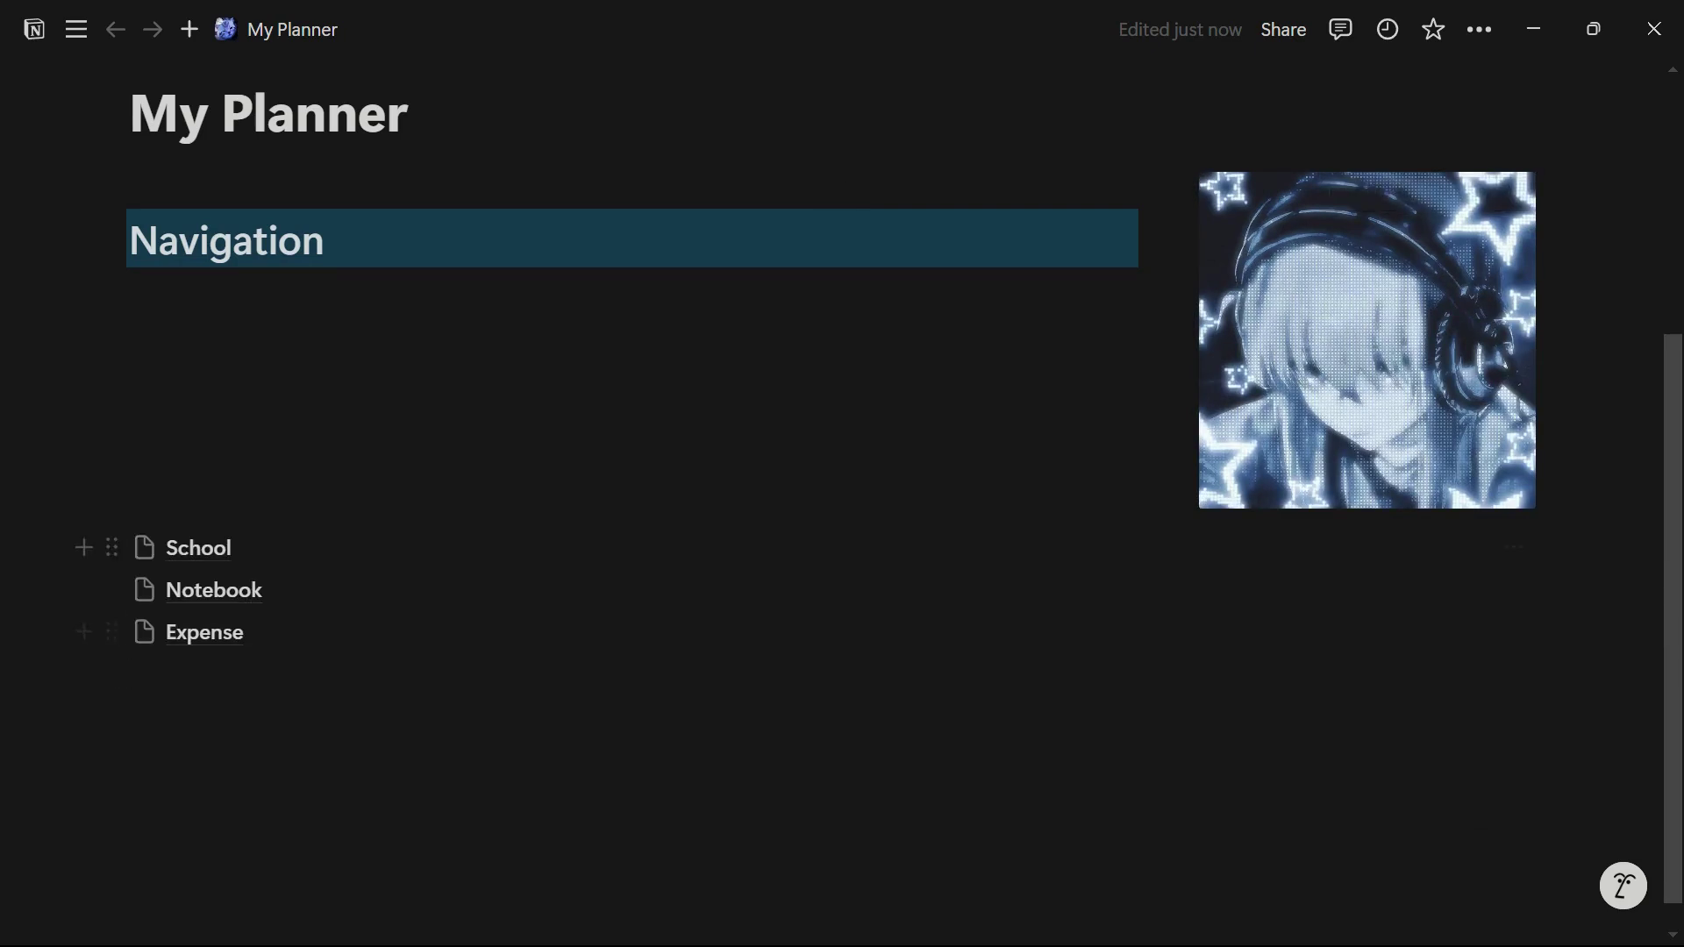
drag(1526, 715, 221, 526)
drag(111, 547, 131, 298)
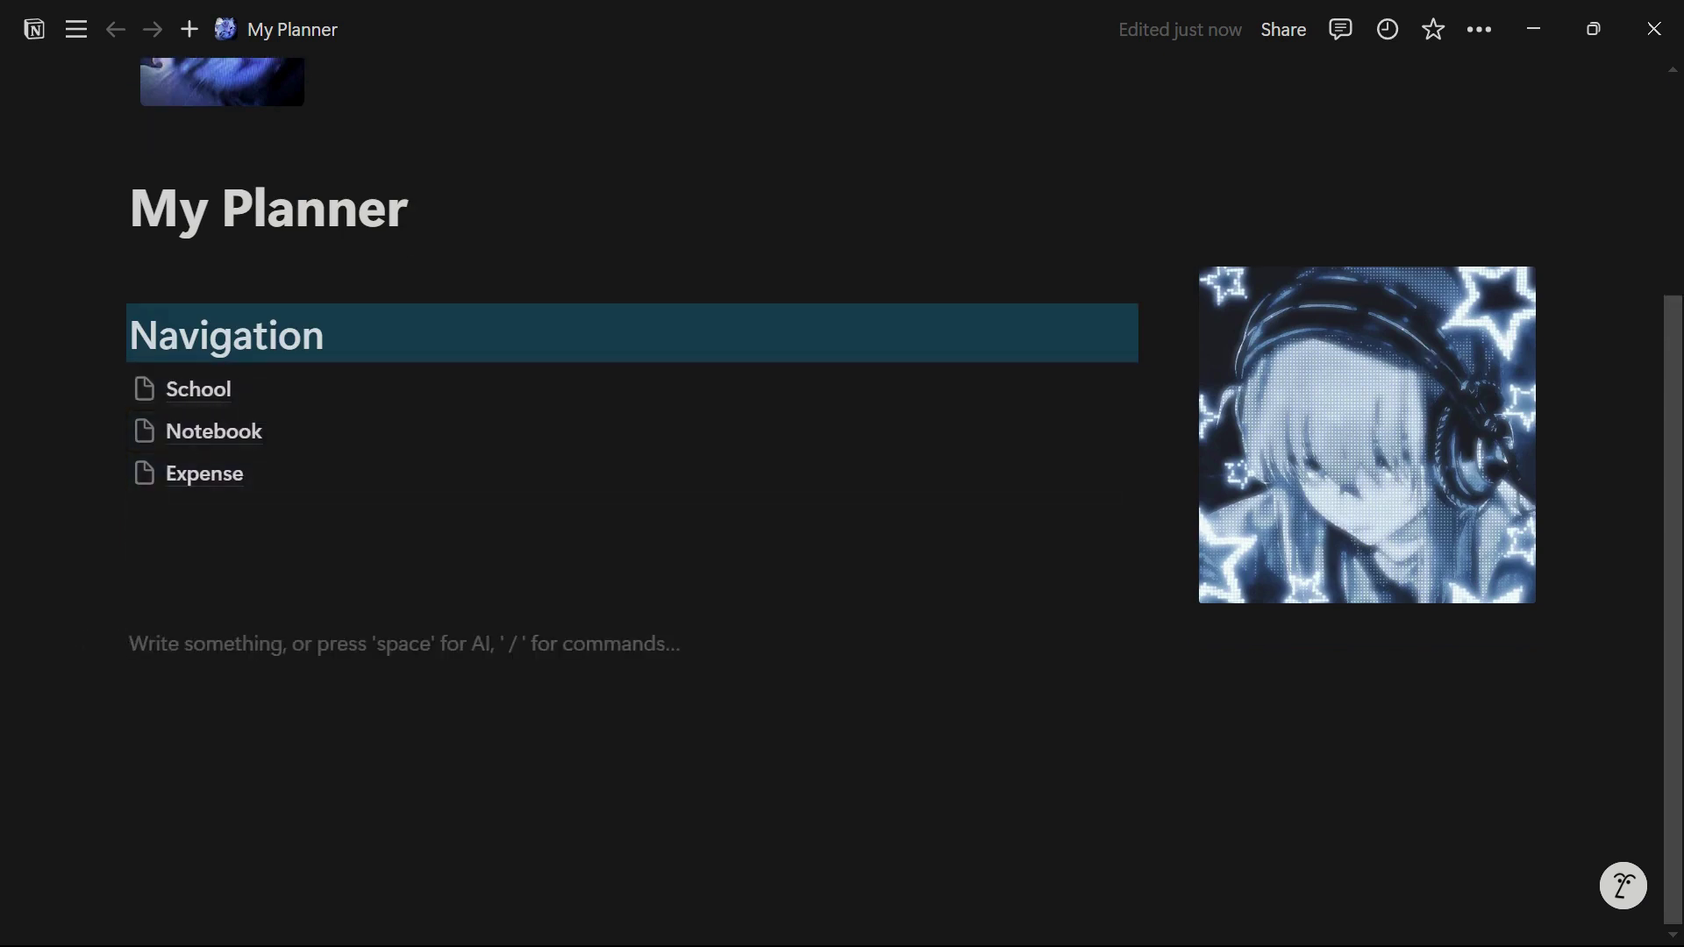
Step: Insert a new calendar view database below the Navigation section and title it Schedule
text(/ca)
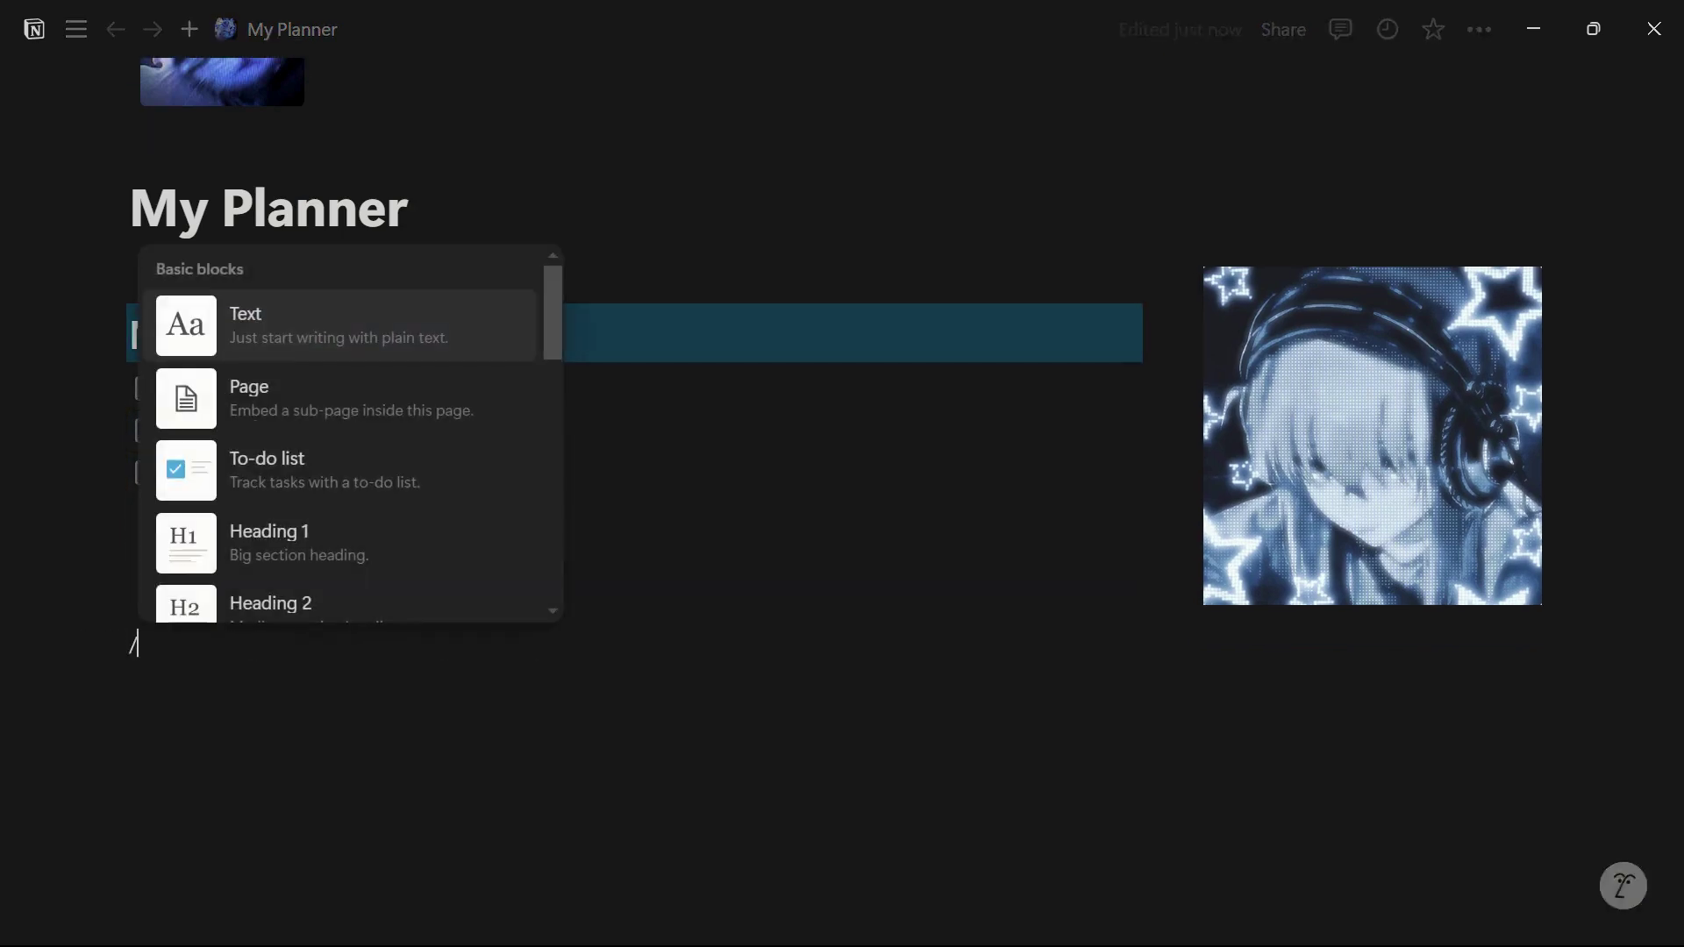
key(Down)
key(Down)
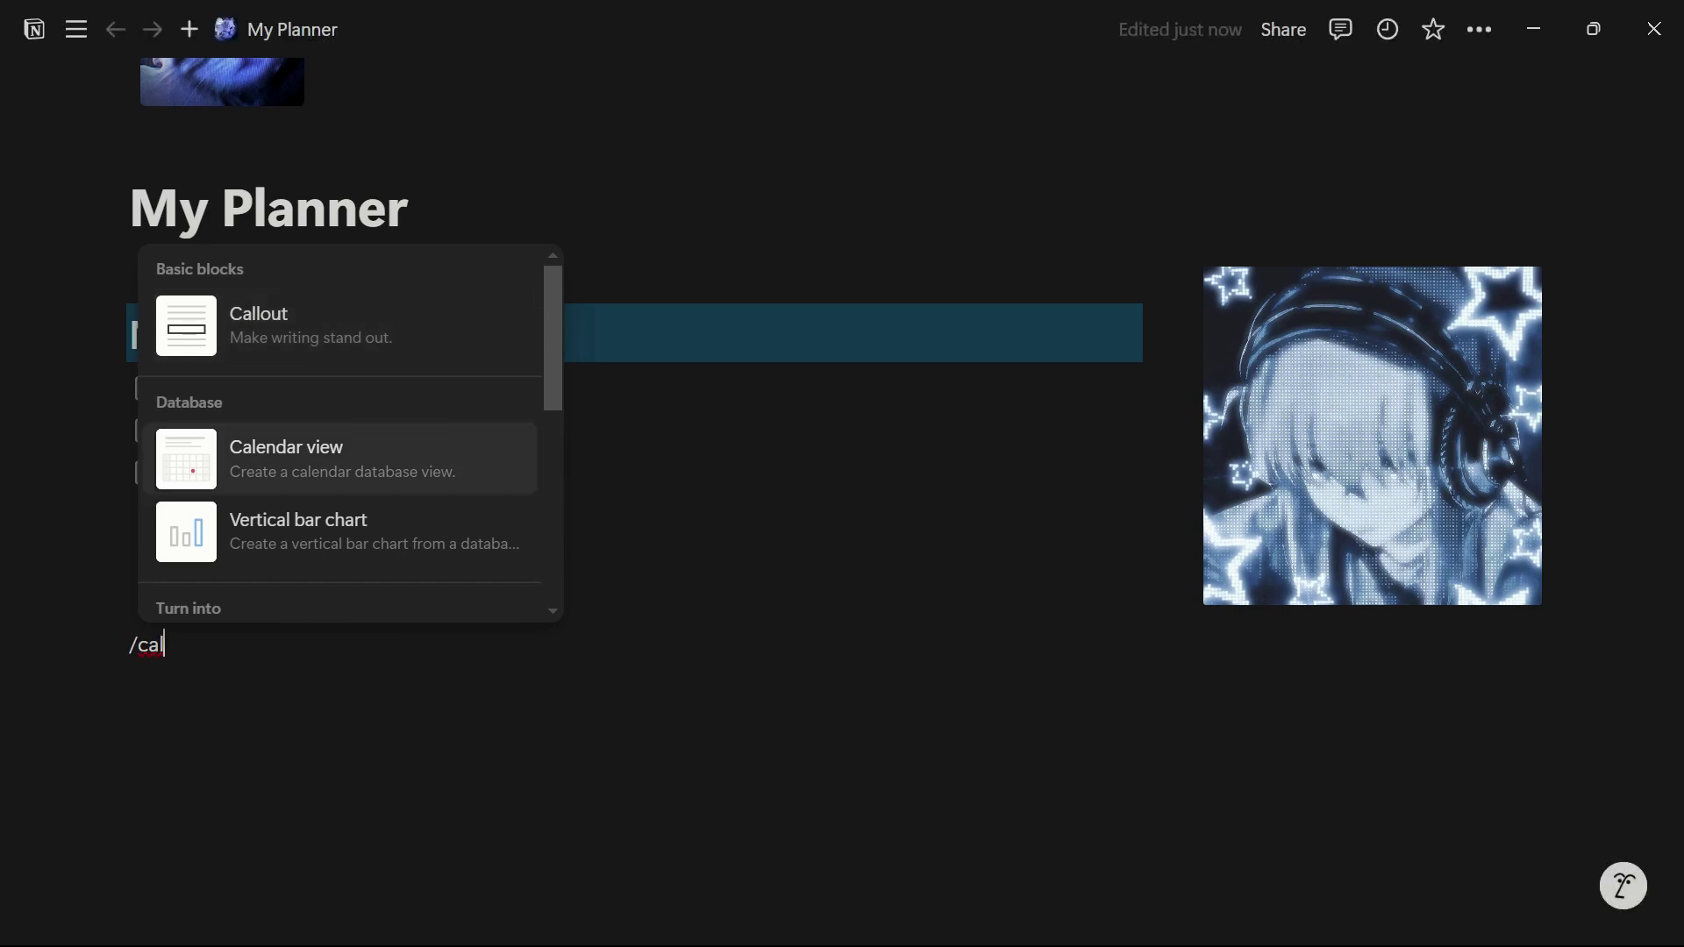
key(Up)
key(Return)
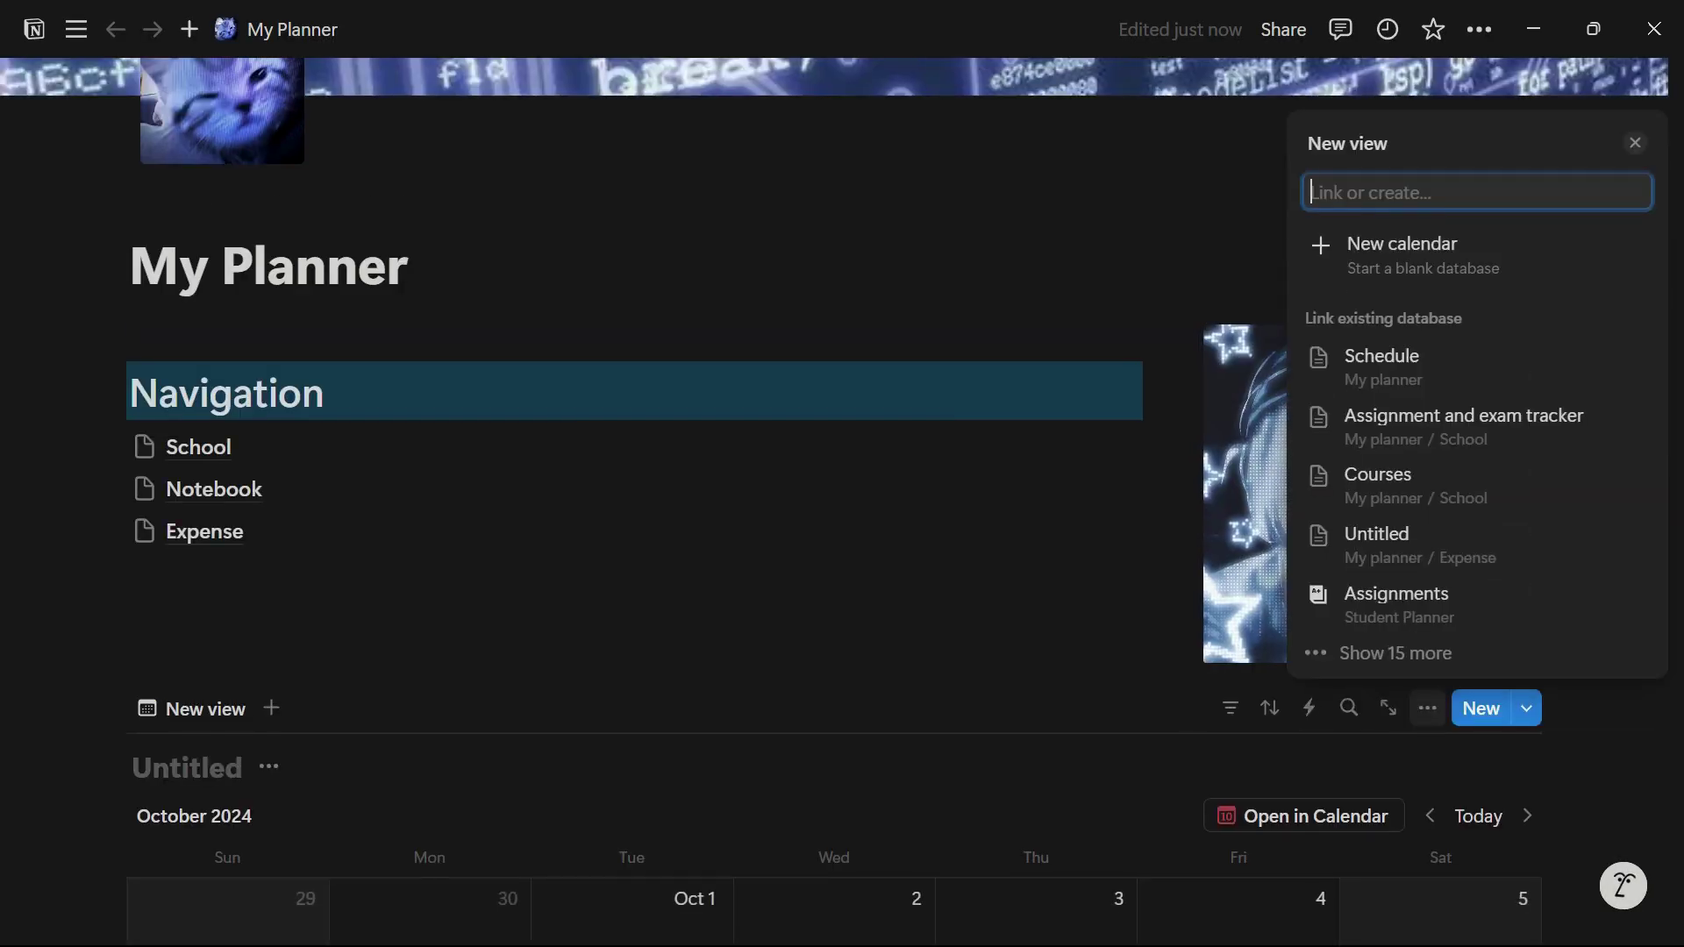
key(Escape)
scroll(833, 474, down, 3)
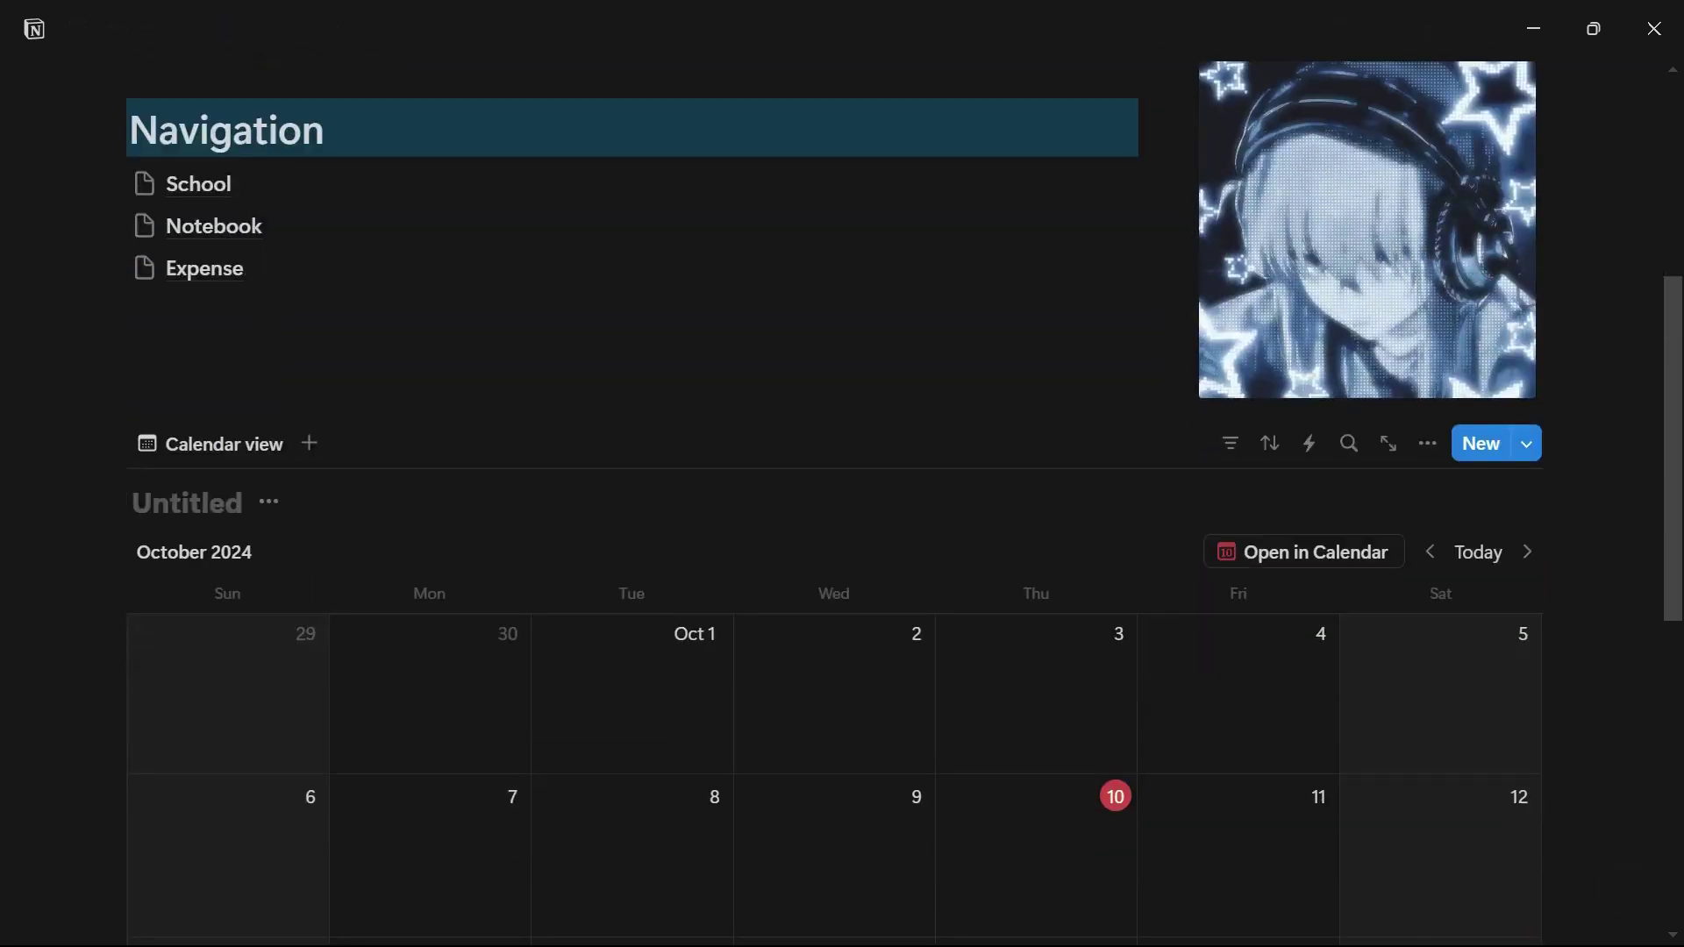
text(Schedule)
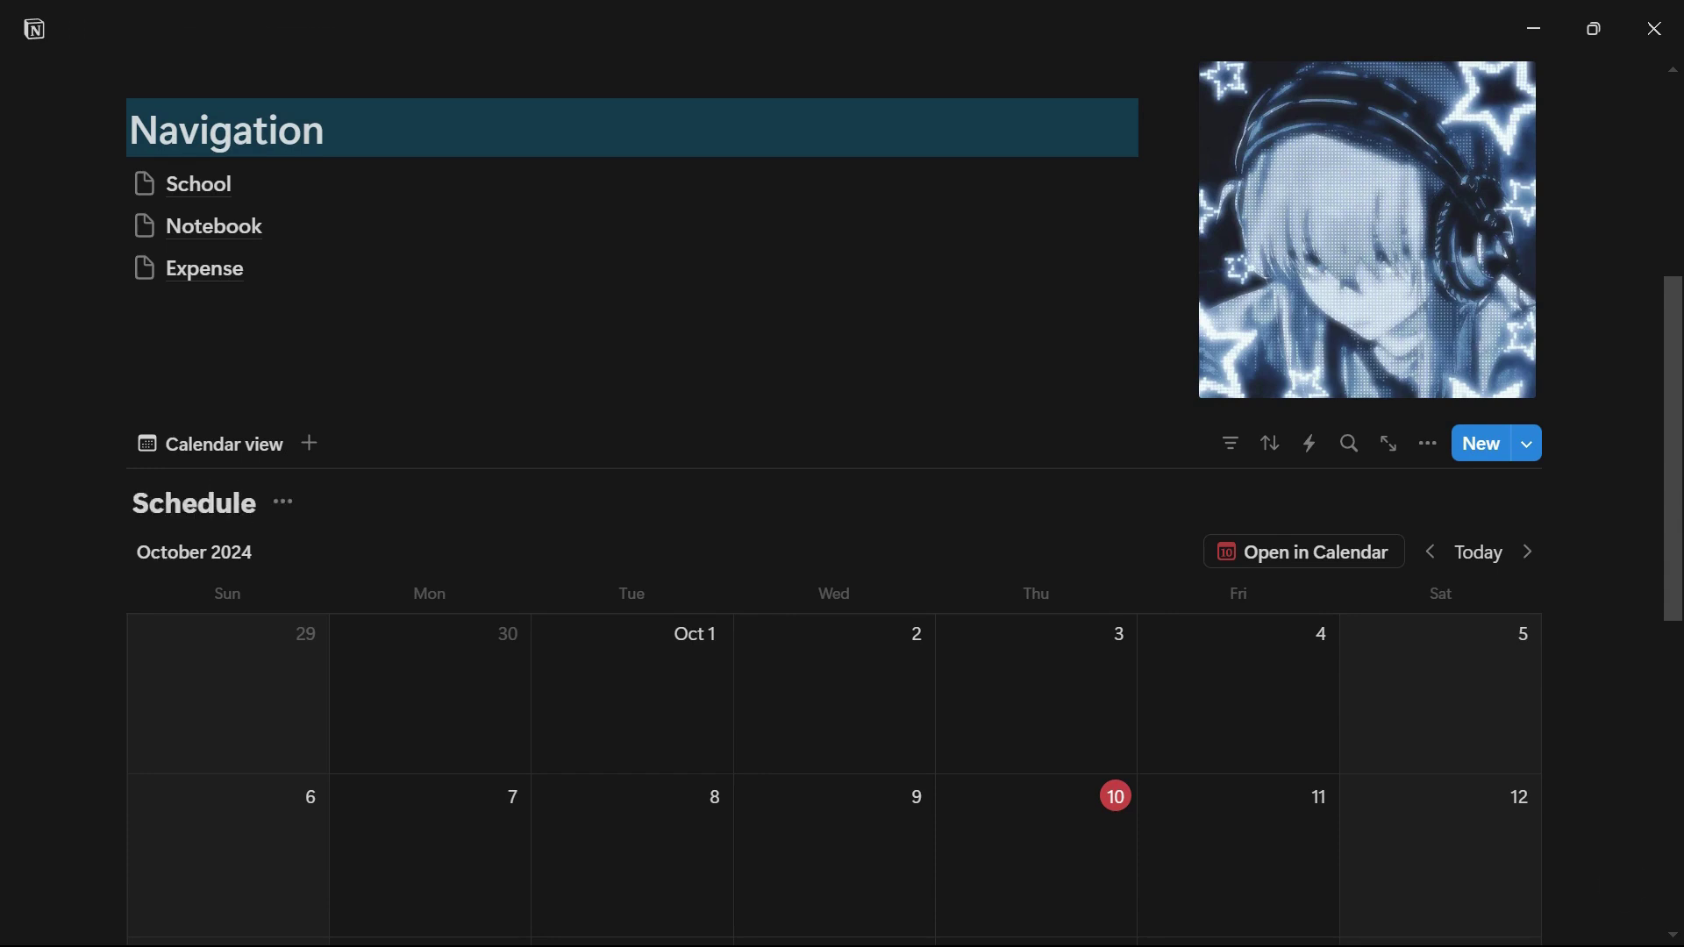
Step: Add a new entry titled "My birthday" on the birthday's date in the Schedule calendar
scroll(965, 491, down, 7)
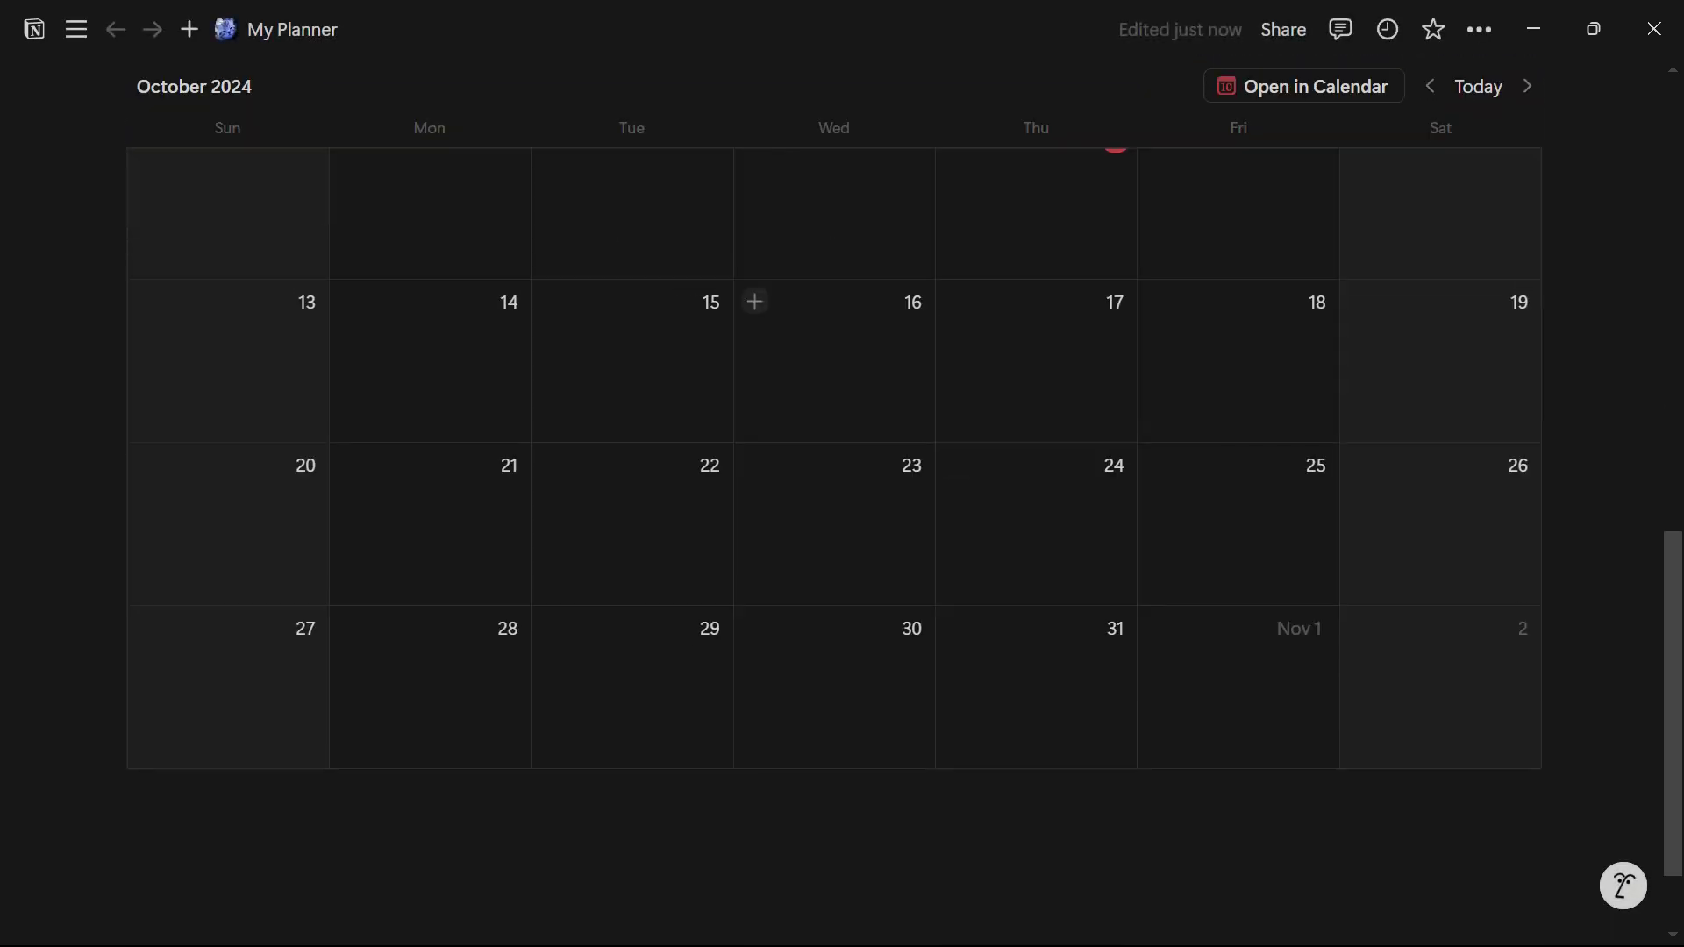
click(956, 301)
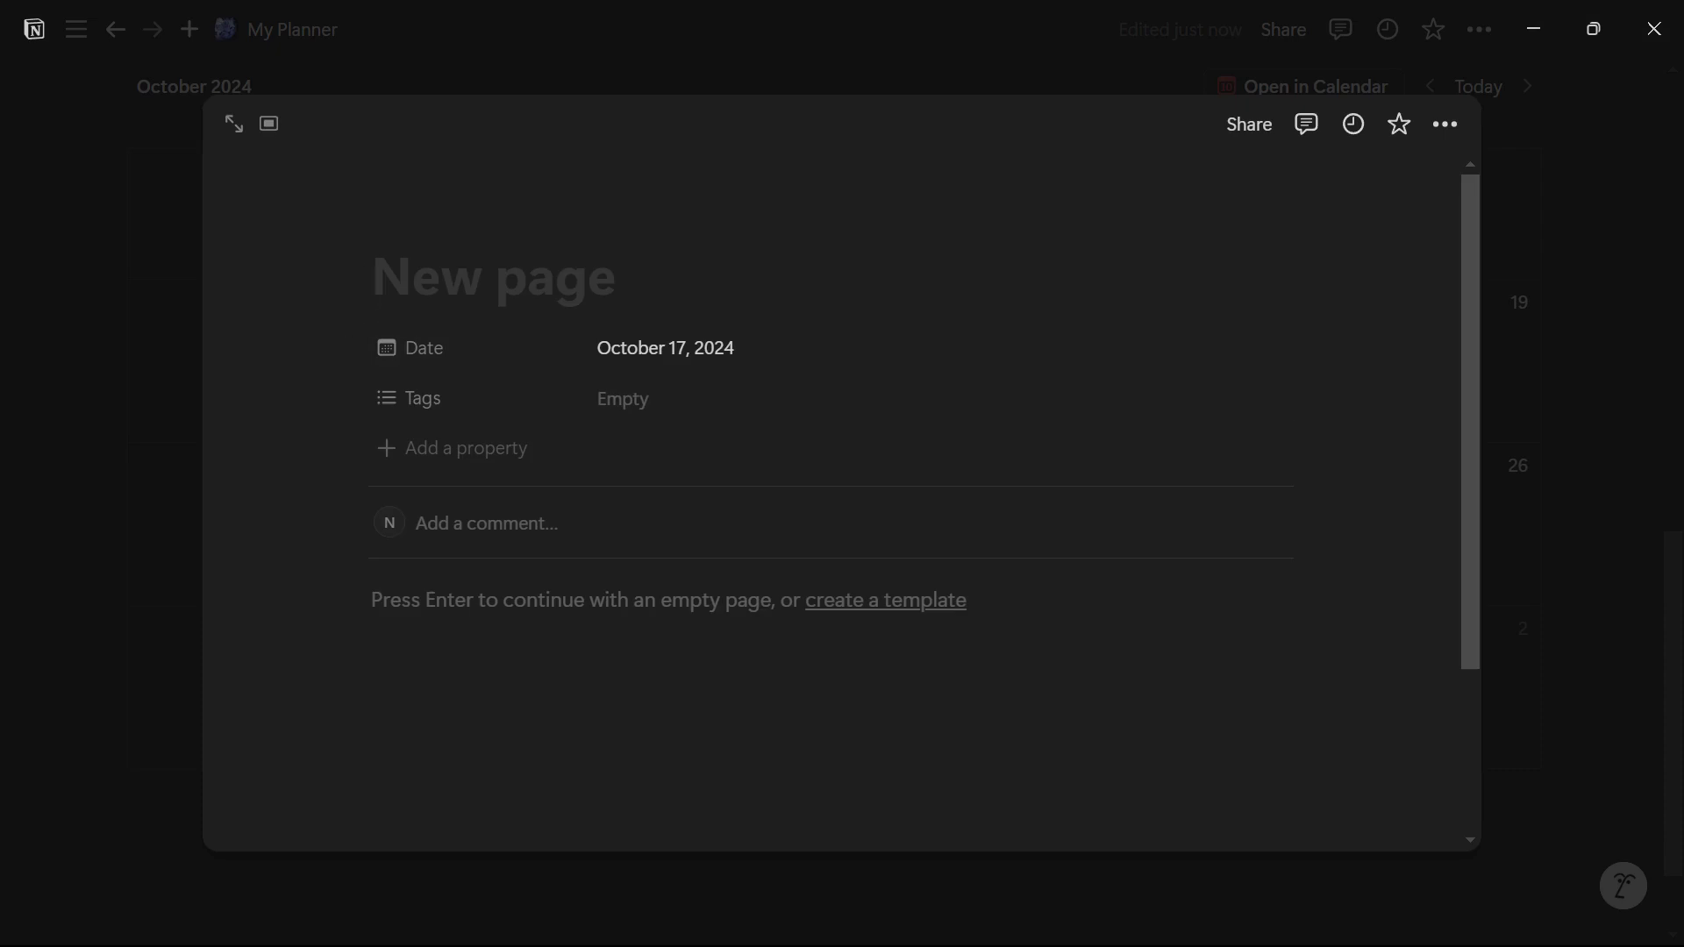
text(My birtdh)
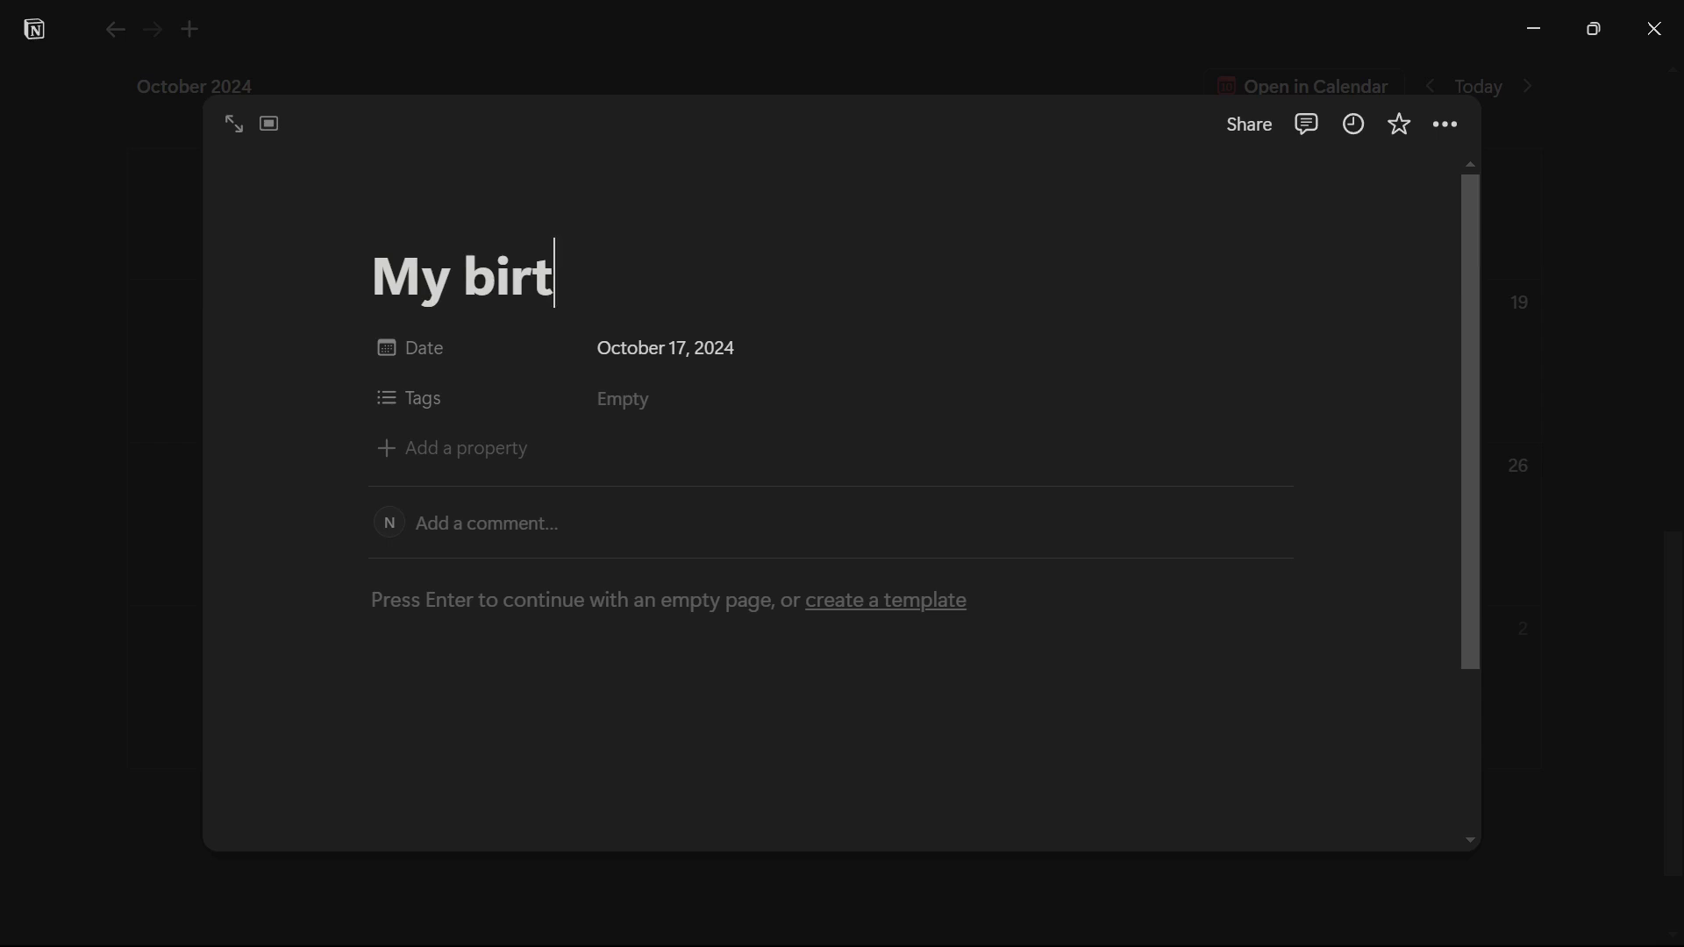
key(BackSpace)
key(BackSpace)
text(hday)
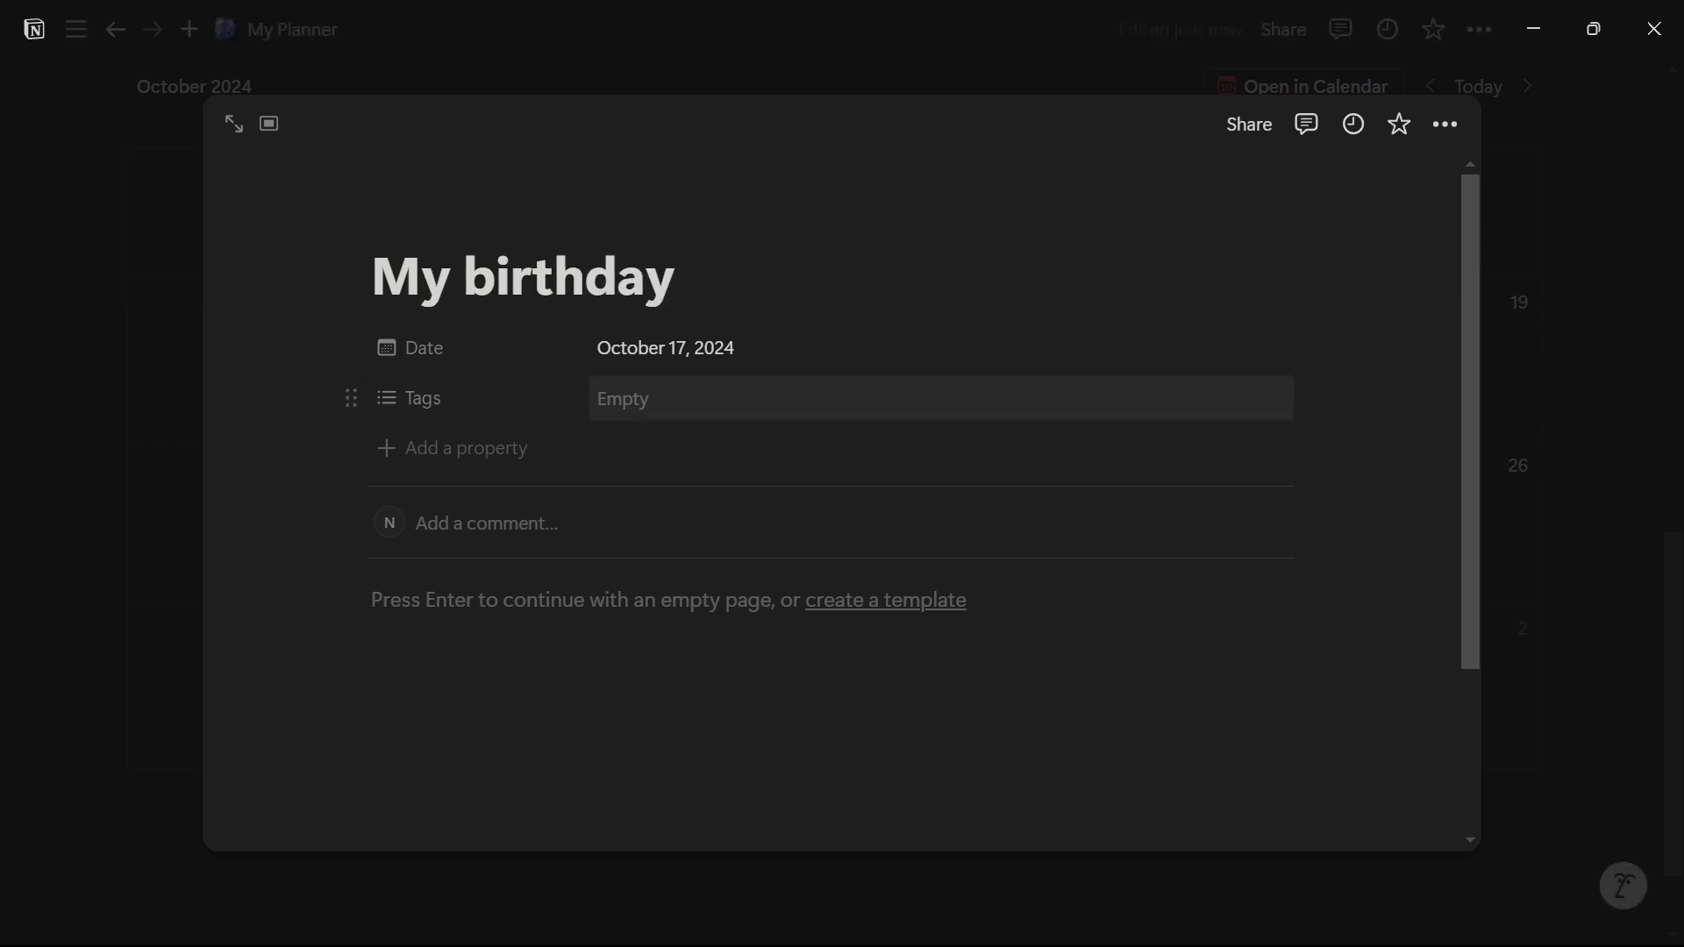
Step: Create the tag Event for the "My birthday" entry and close the entry
click(623, 399)
text(Event)
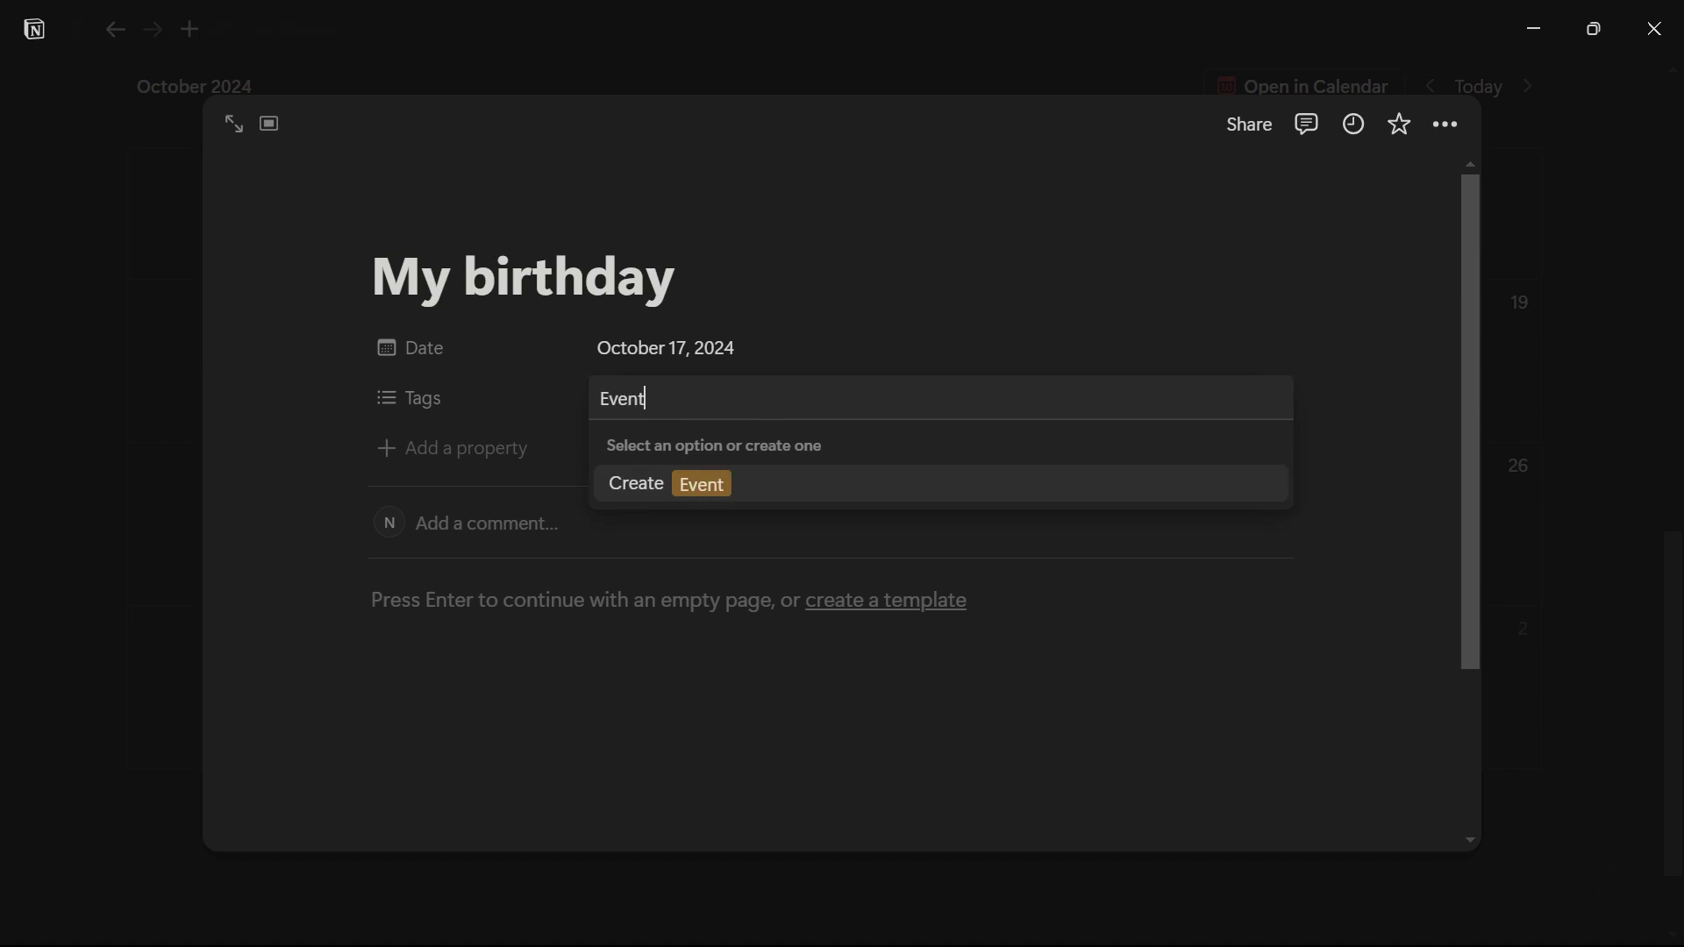
key(Return)
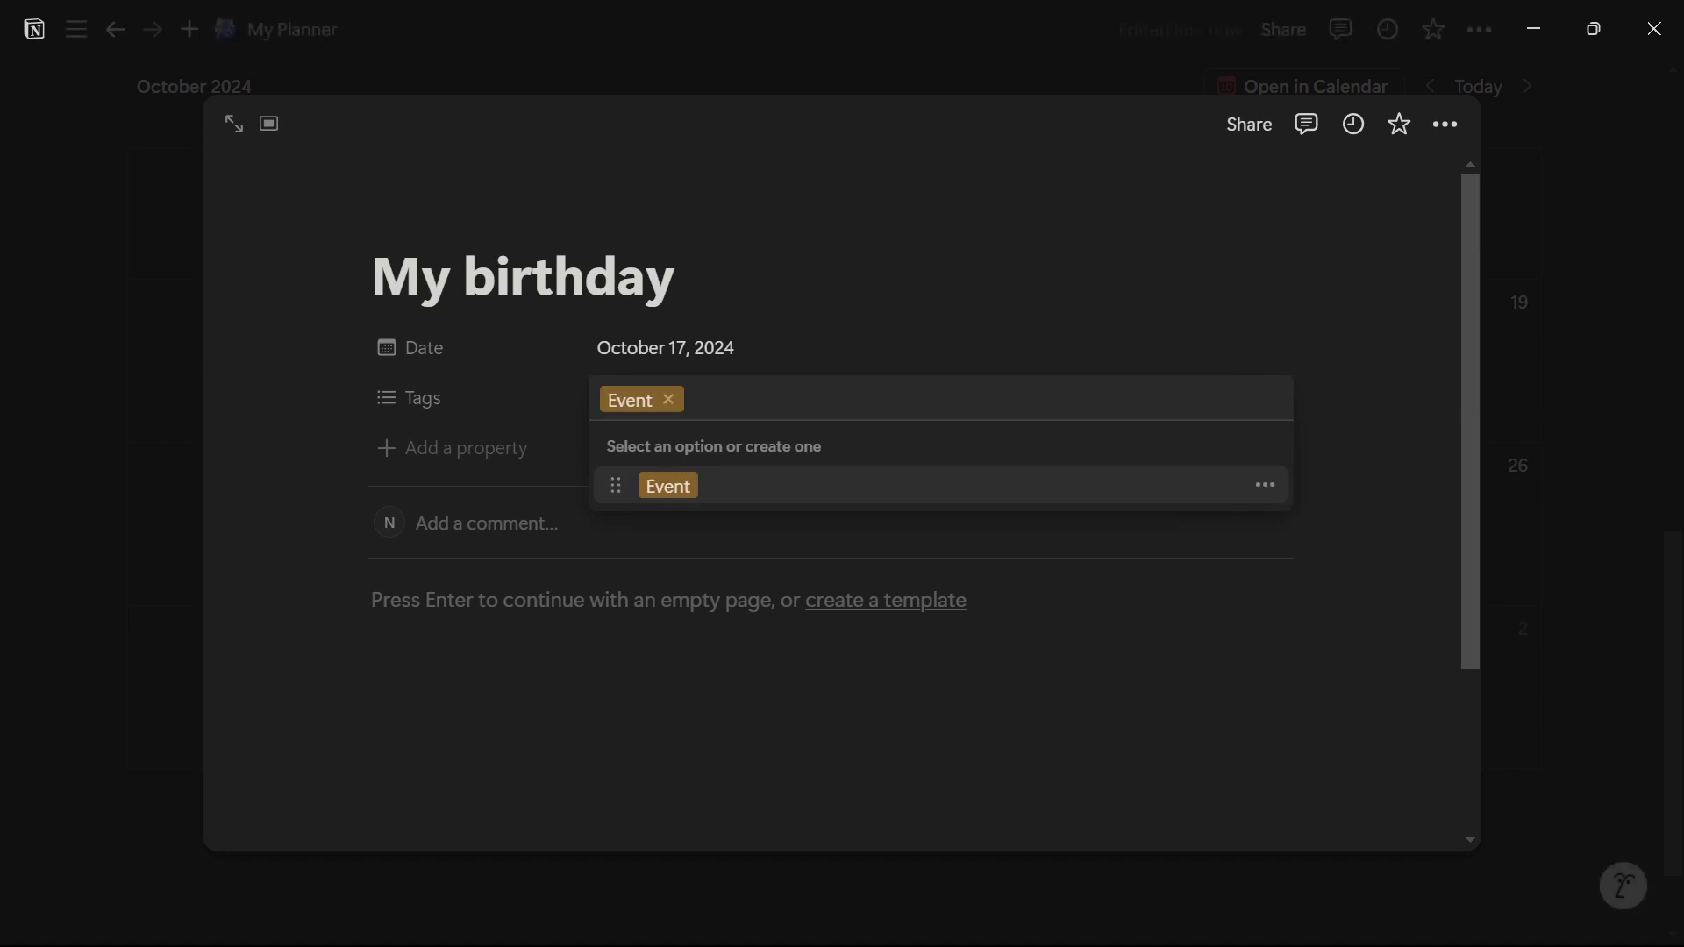
key(Escape)
key(Escape)
Step: Add a new entry titled "Dushhera" on October 12, 2024 in the Schedule calendar
scroll(1035, 456, up, 3)
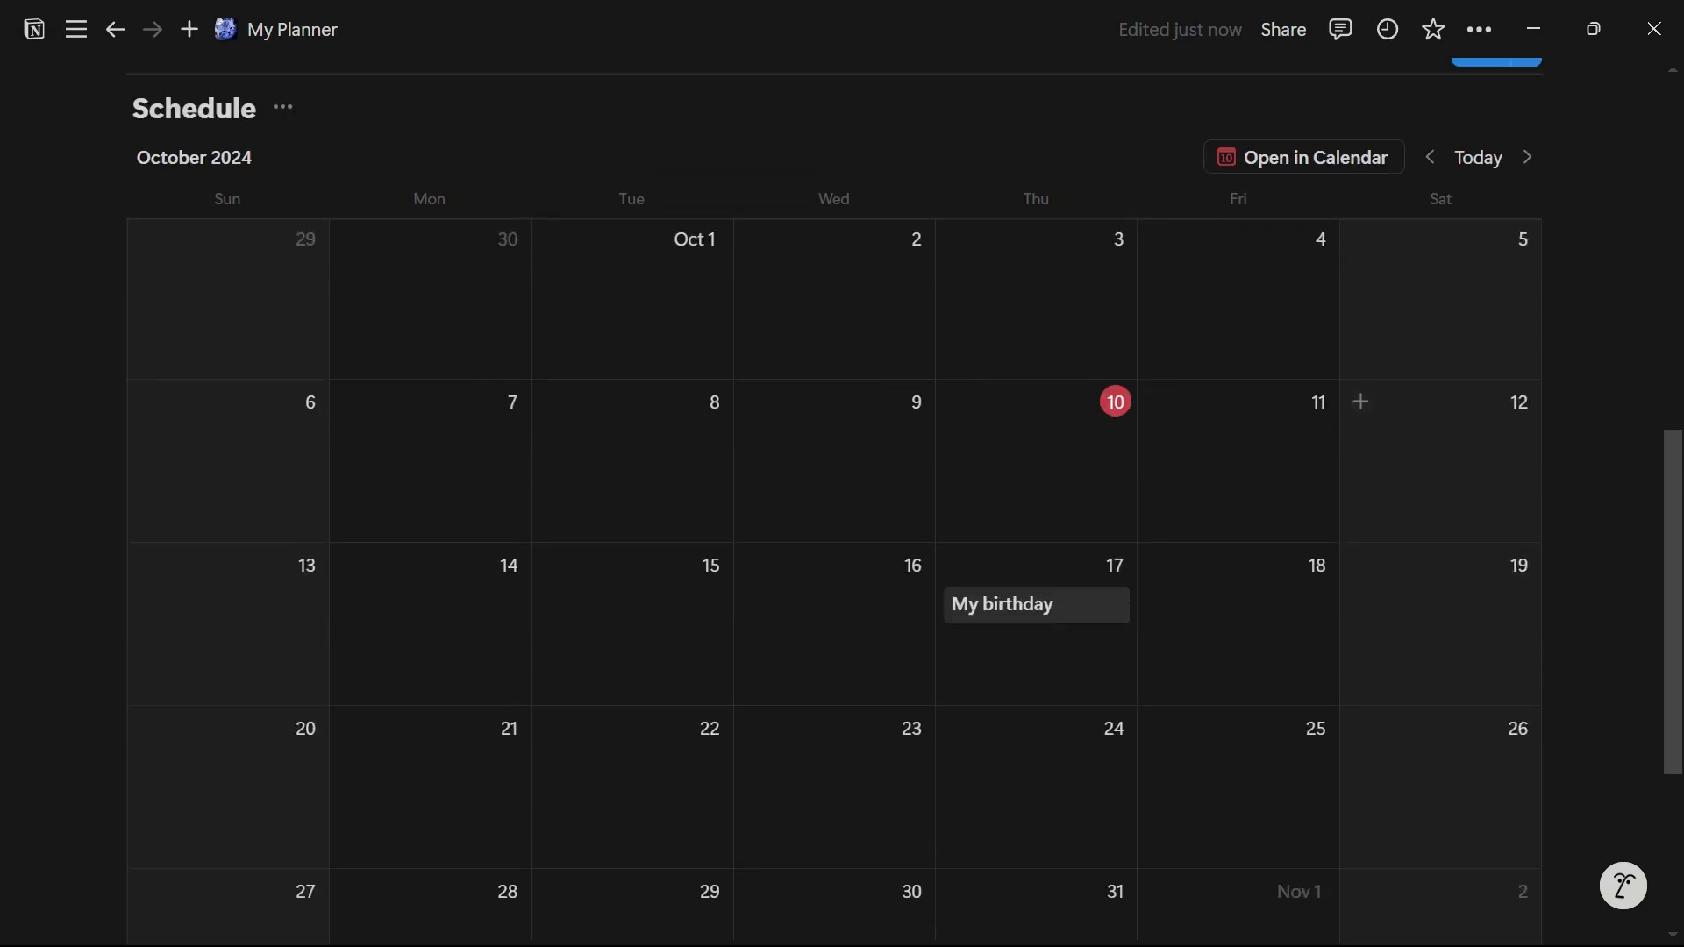
click(1360, 401)
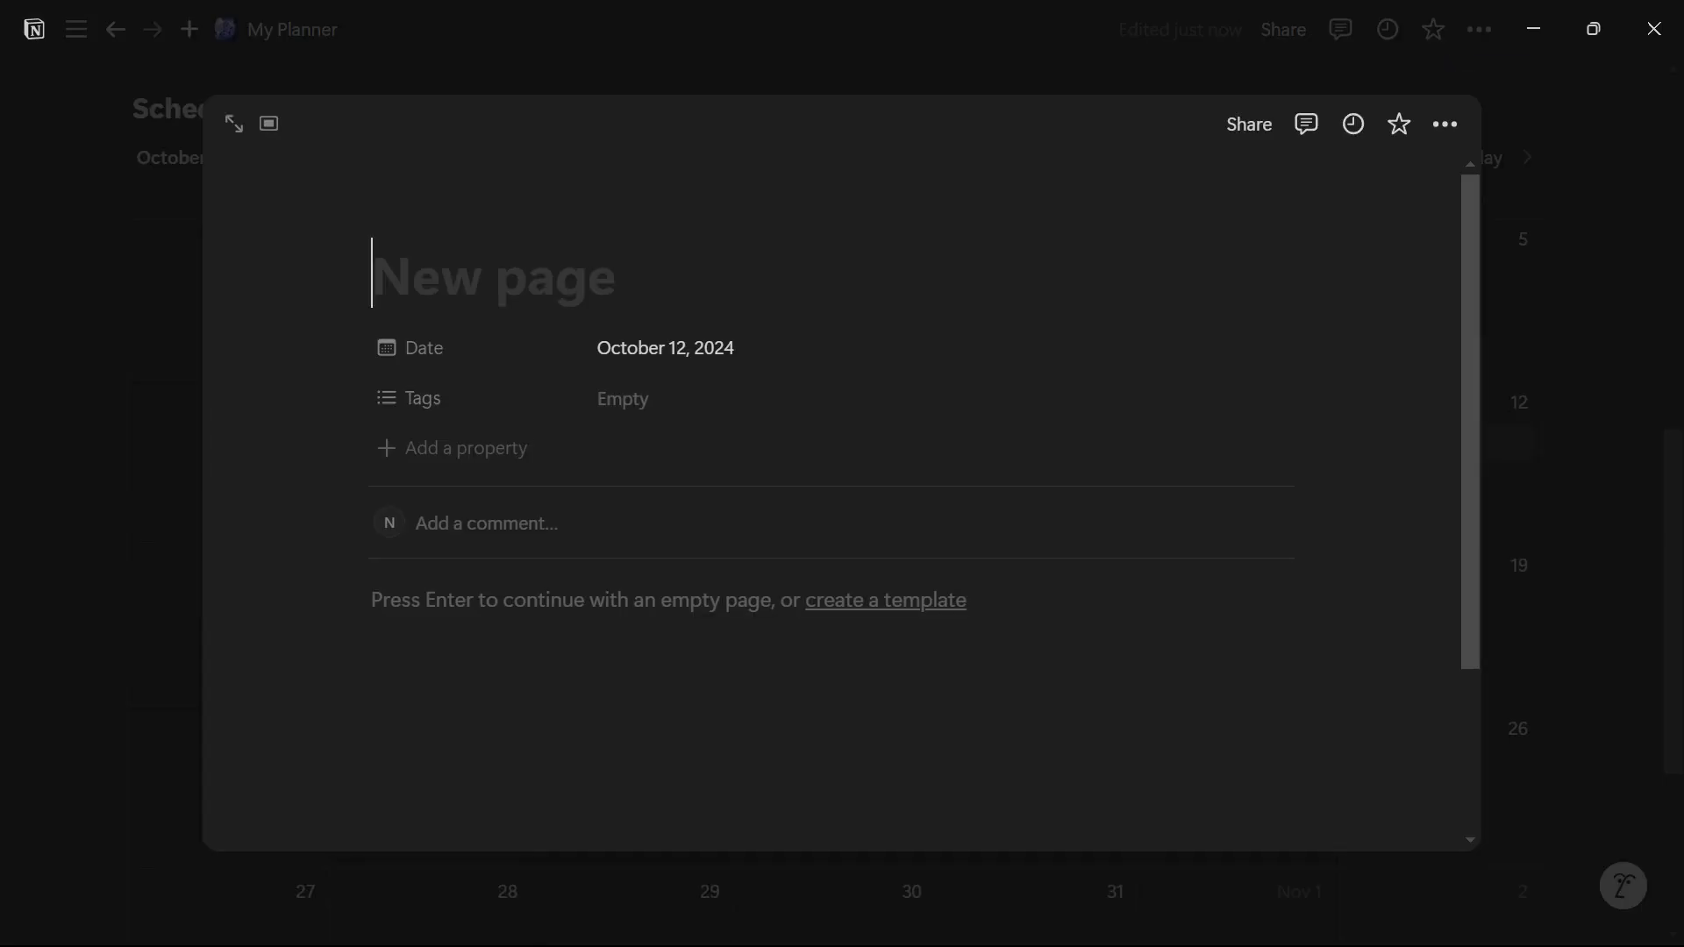
text(Dush)
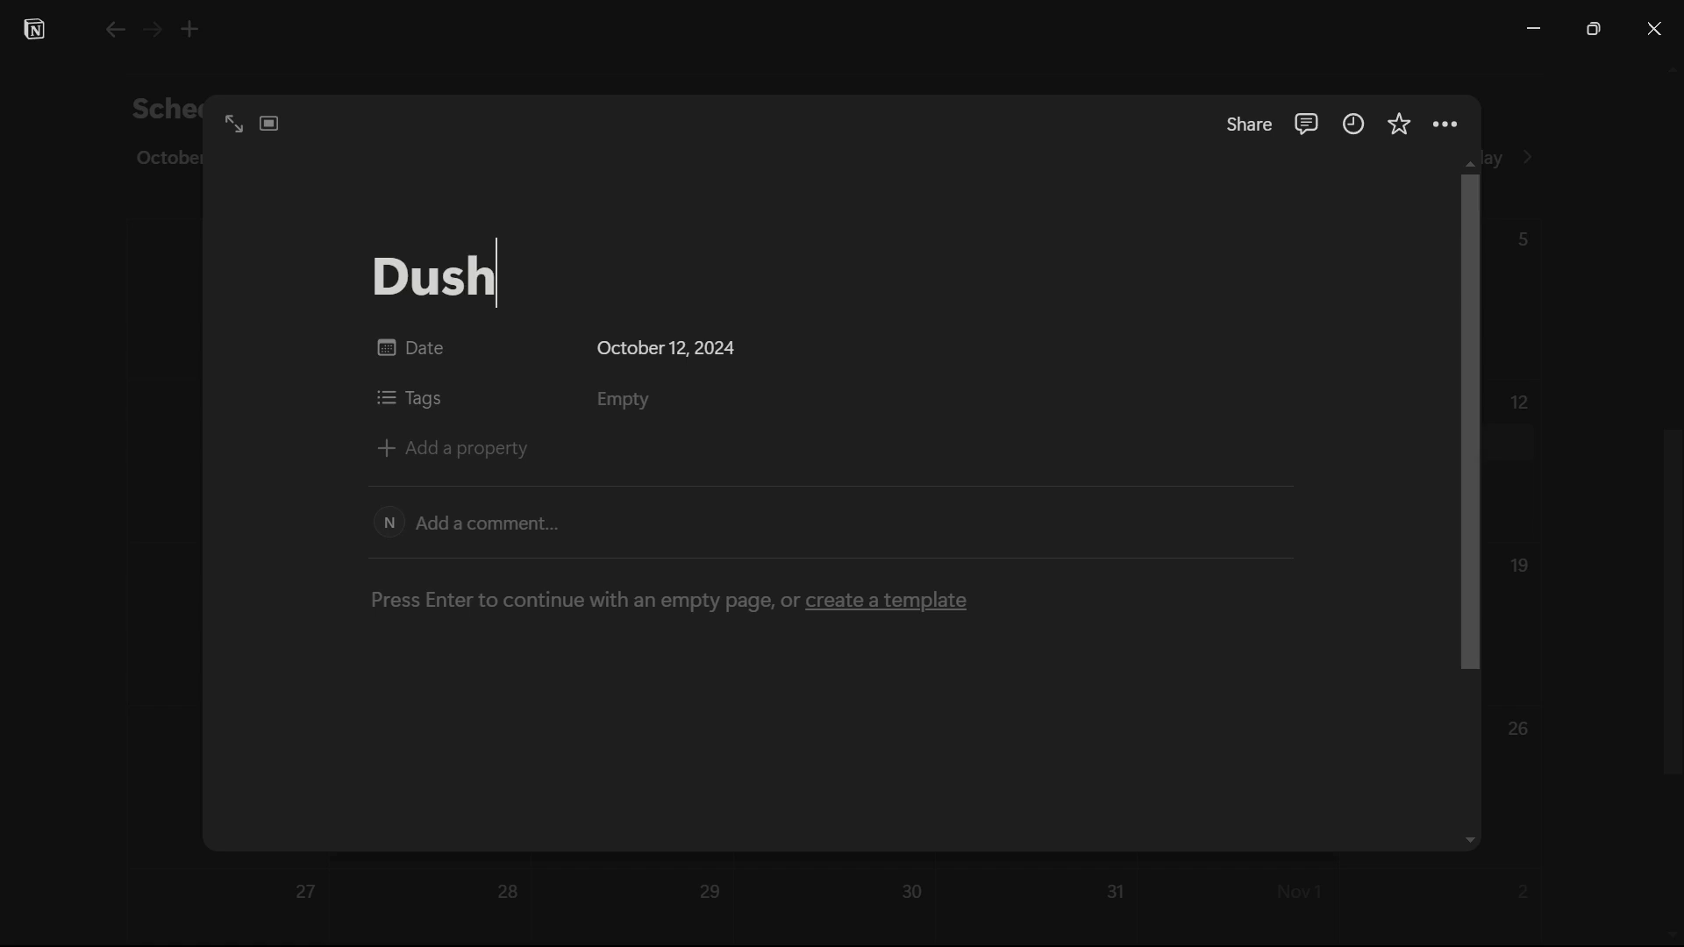
text(hera)
Step: Create the tag Festival for the Dushhera entry and close the entry
click(622, 398)
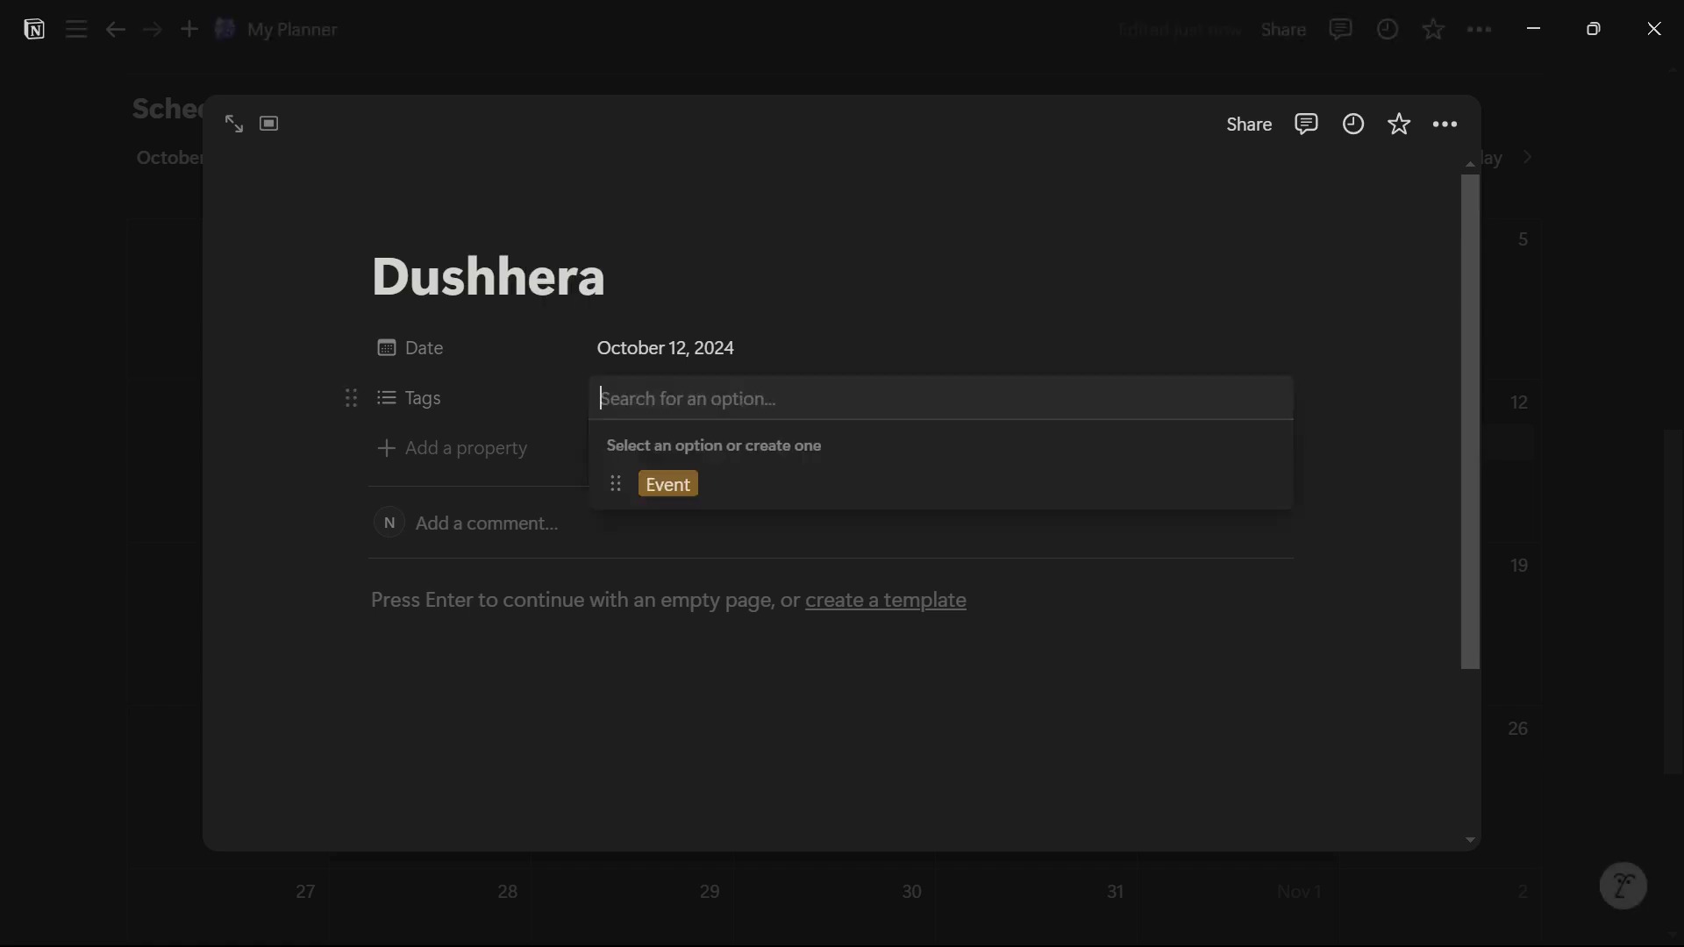
text(Festival)
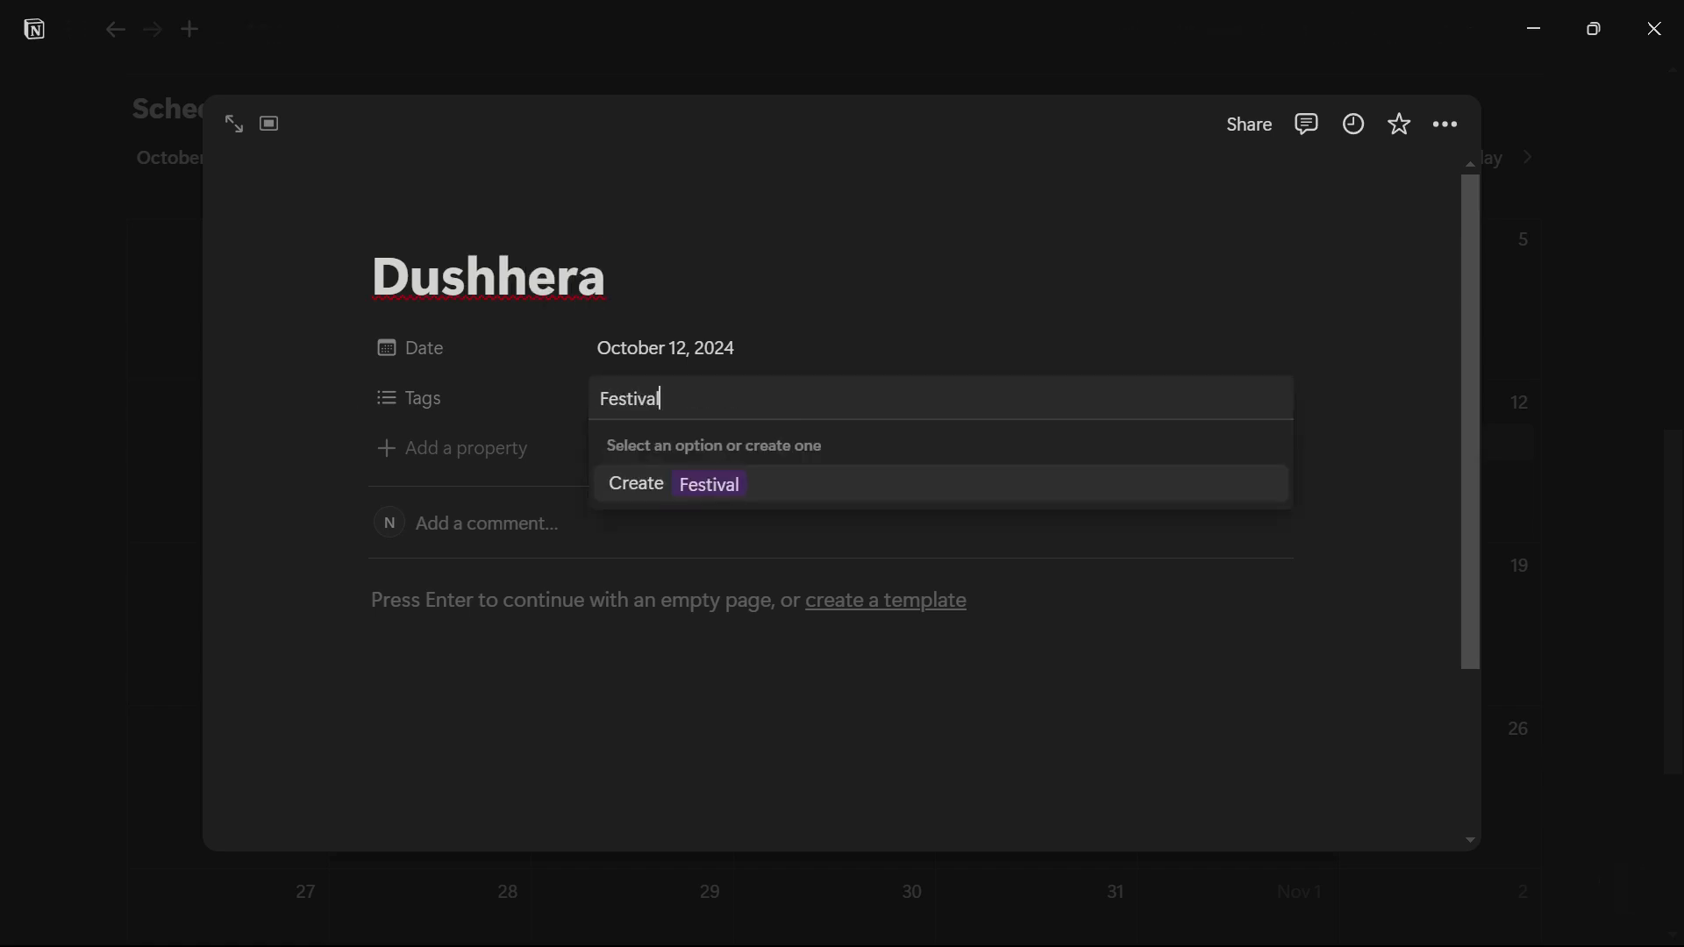
key(Return)
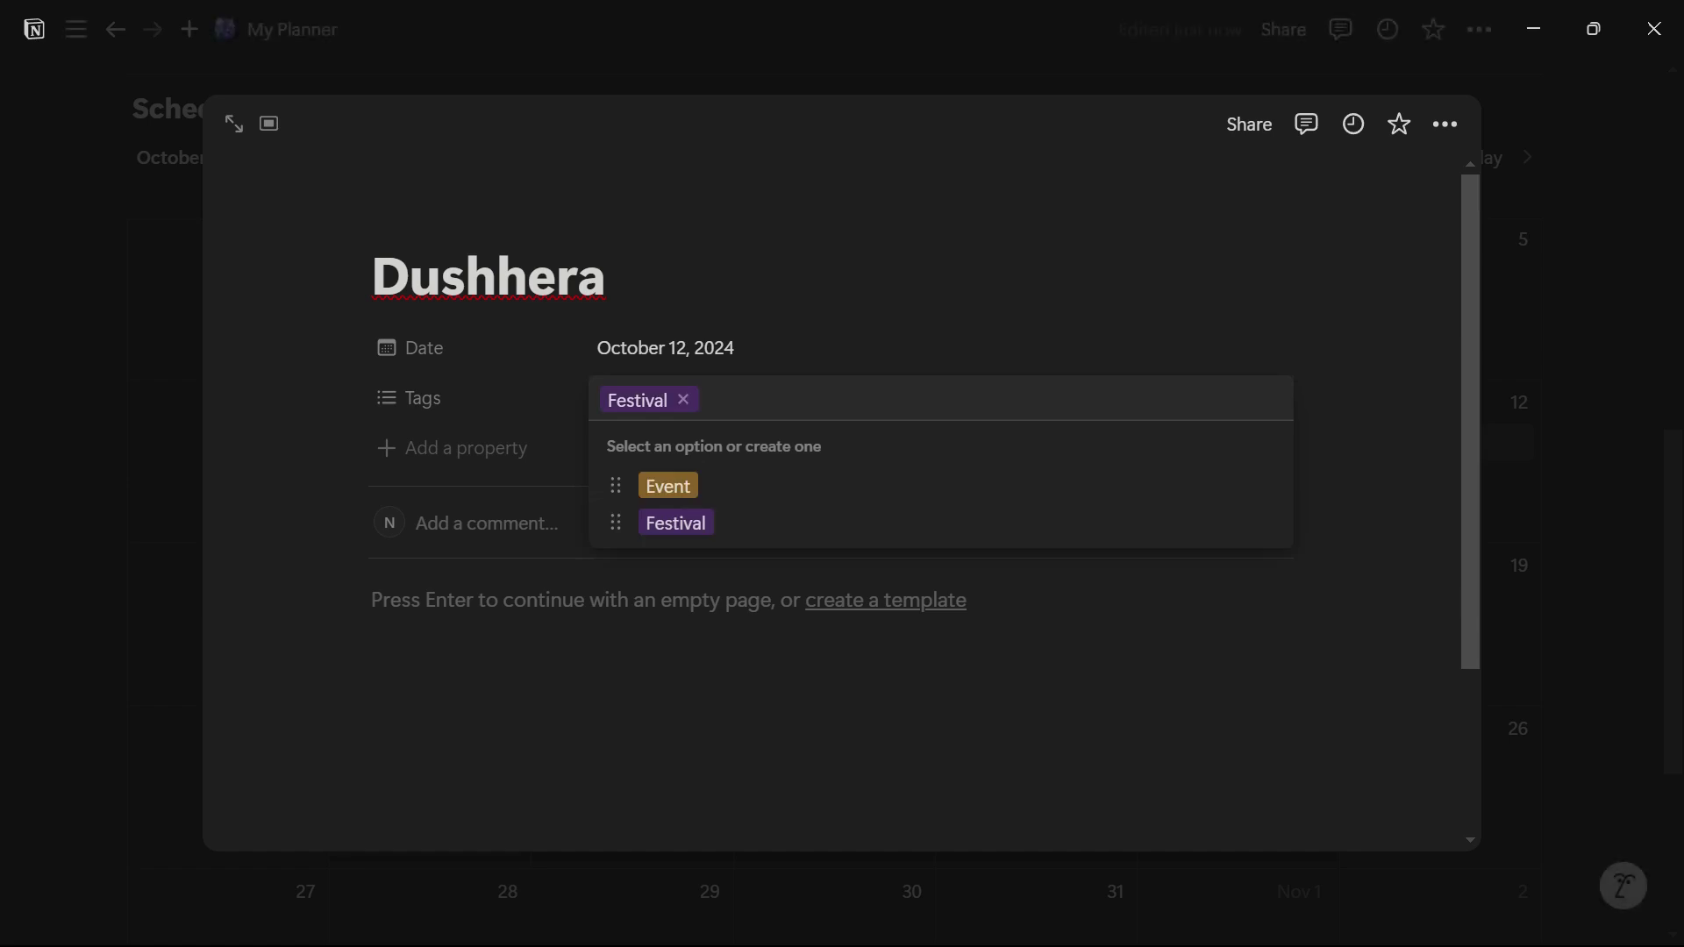
key(Escape)
key(Escape)
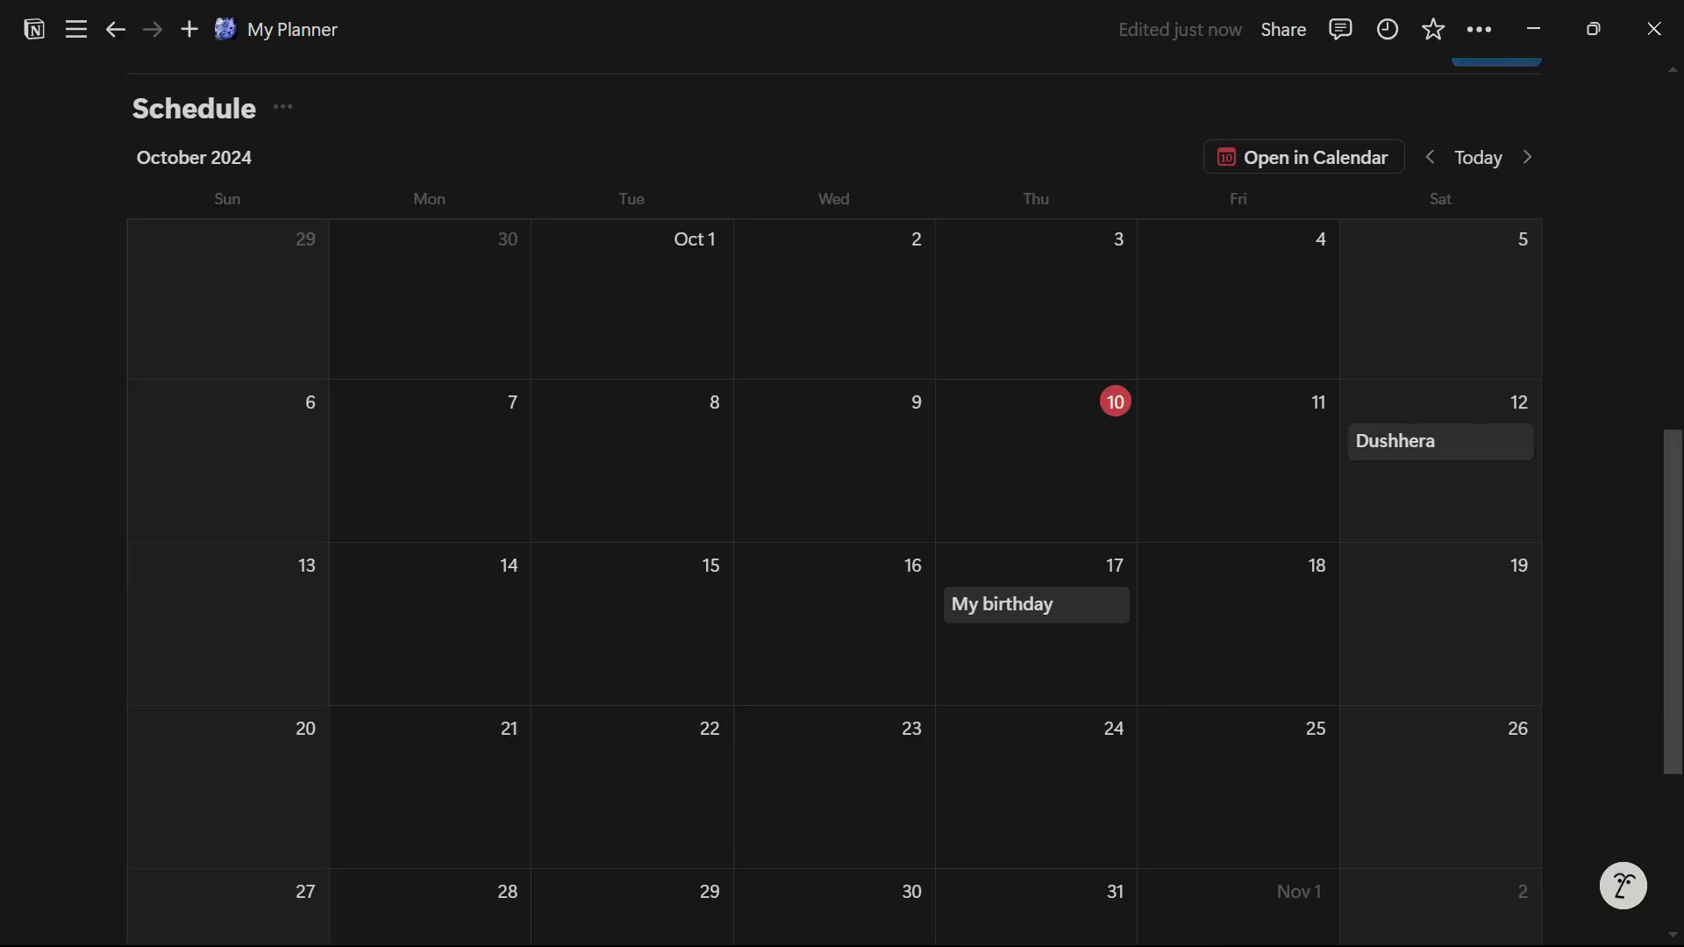
Step: Show the Tags property on the entries of the Schedule calendar view
scroll(842, 500, up, 6)
scroll(842, 500, down, 3)
scroll(842, 500, down, 3)
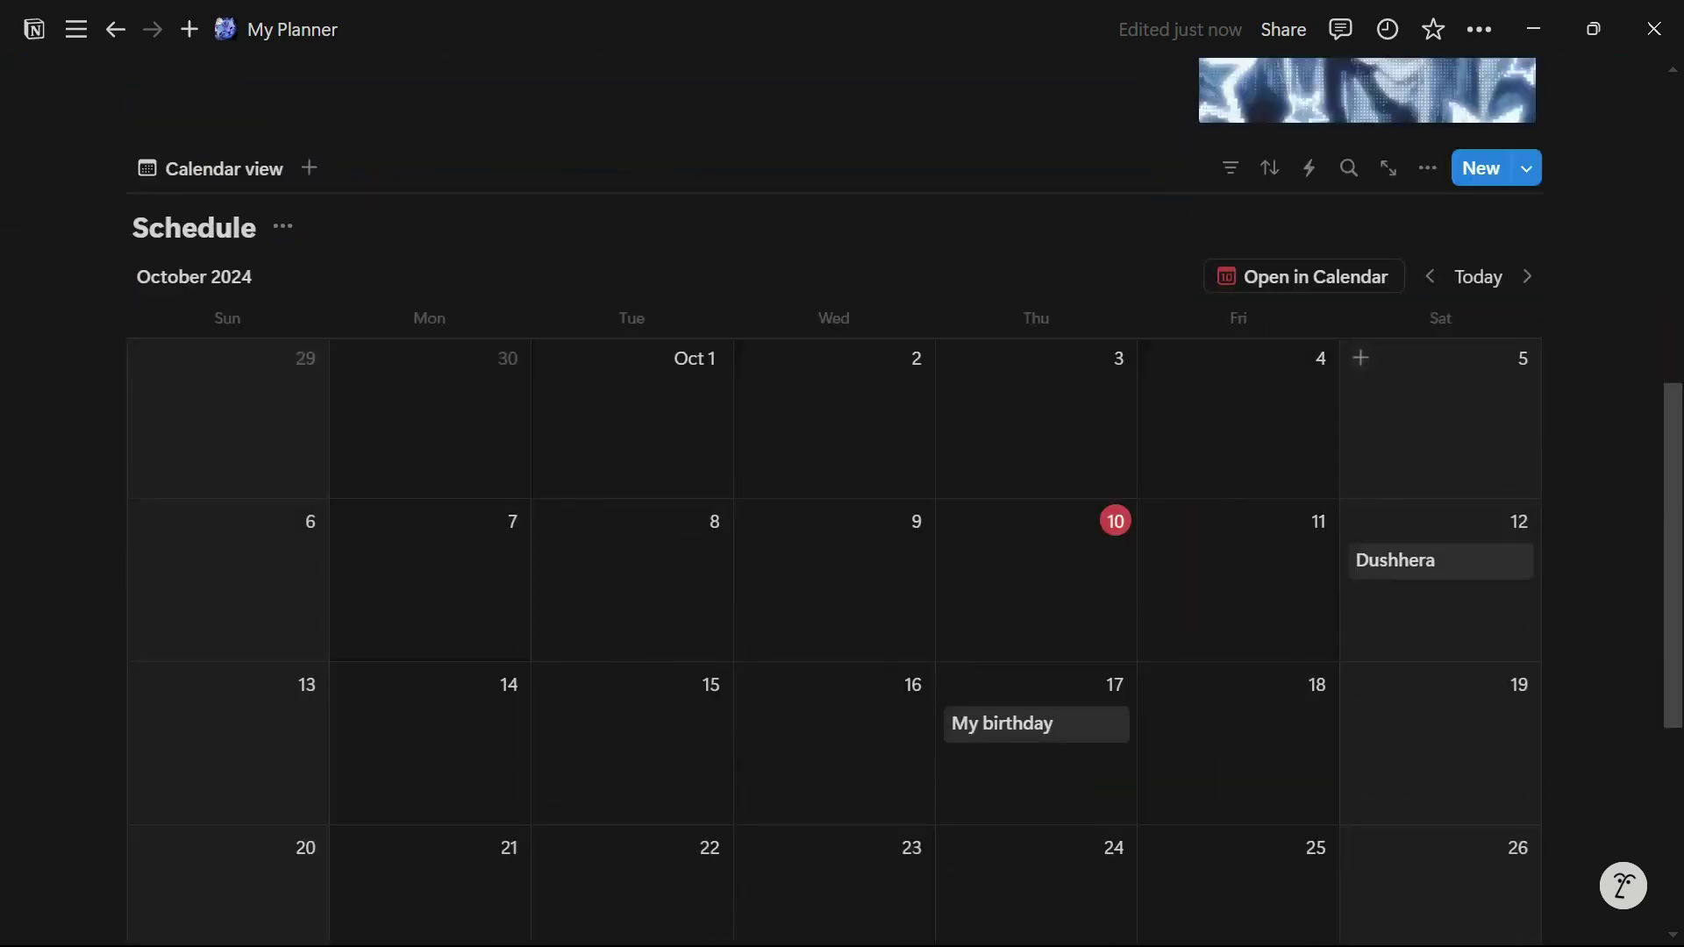
scroll(842, 500, down, 4)
scroll(842, 500, up, 4)
click(1428, 168)
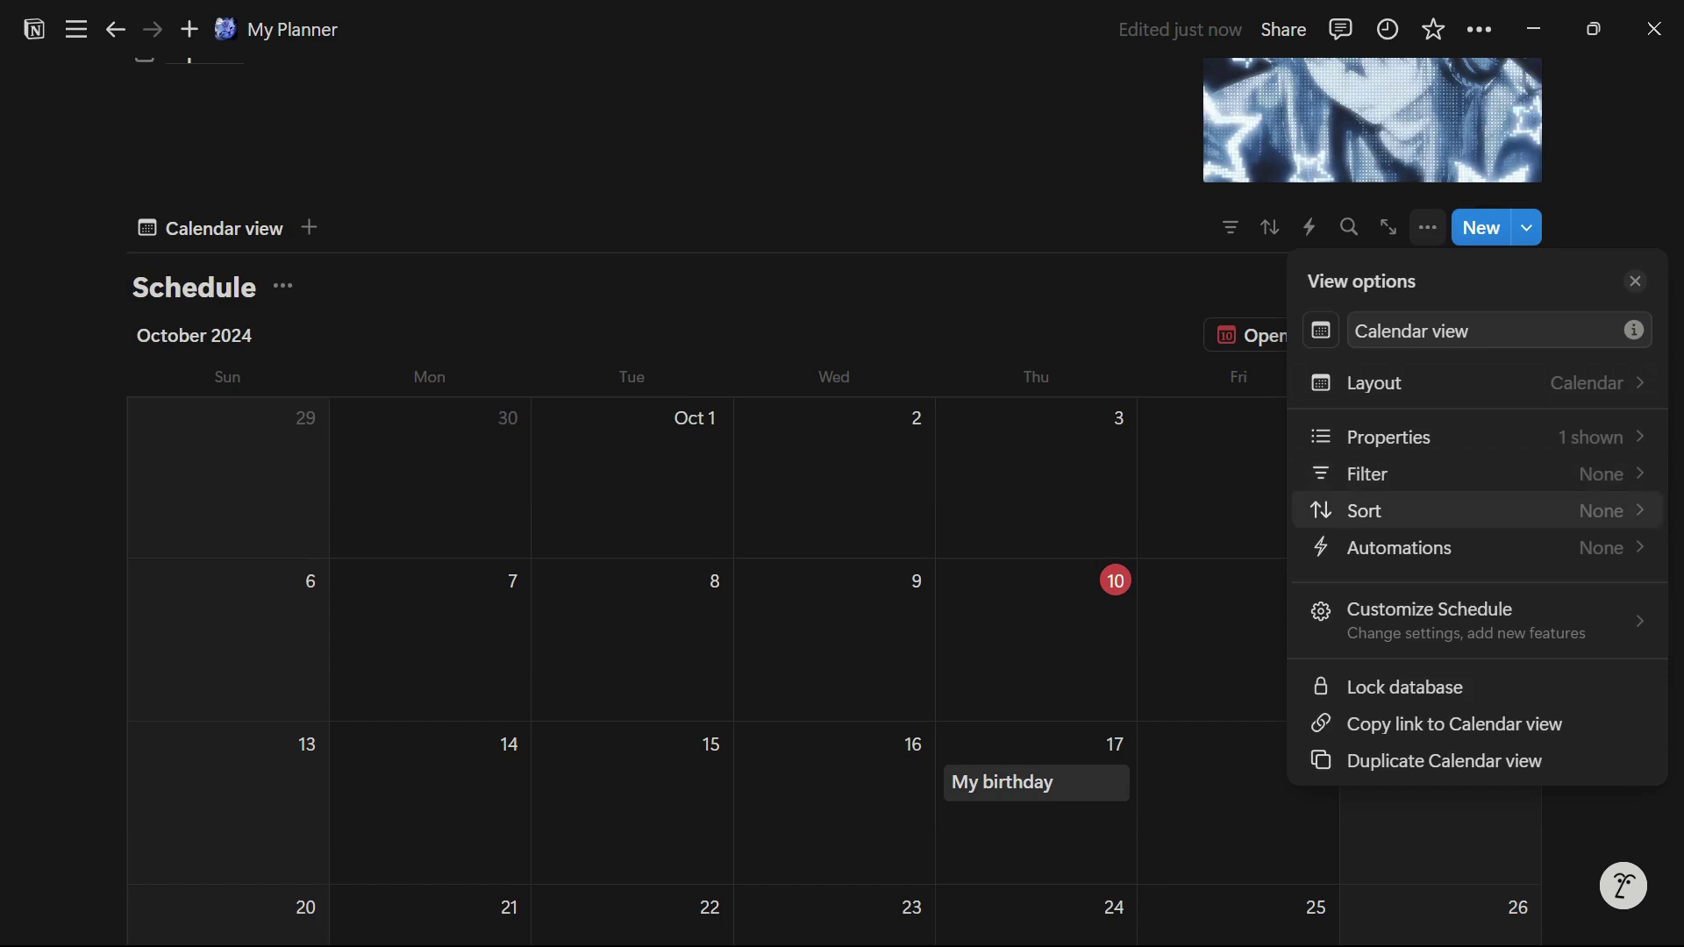
click(1491, 437)
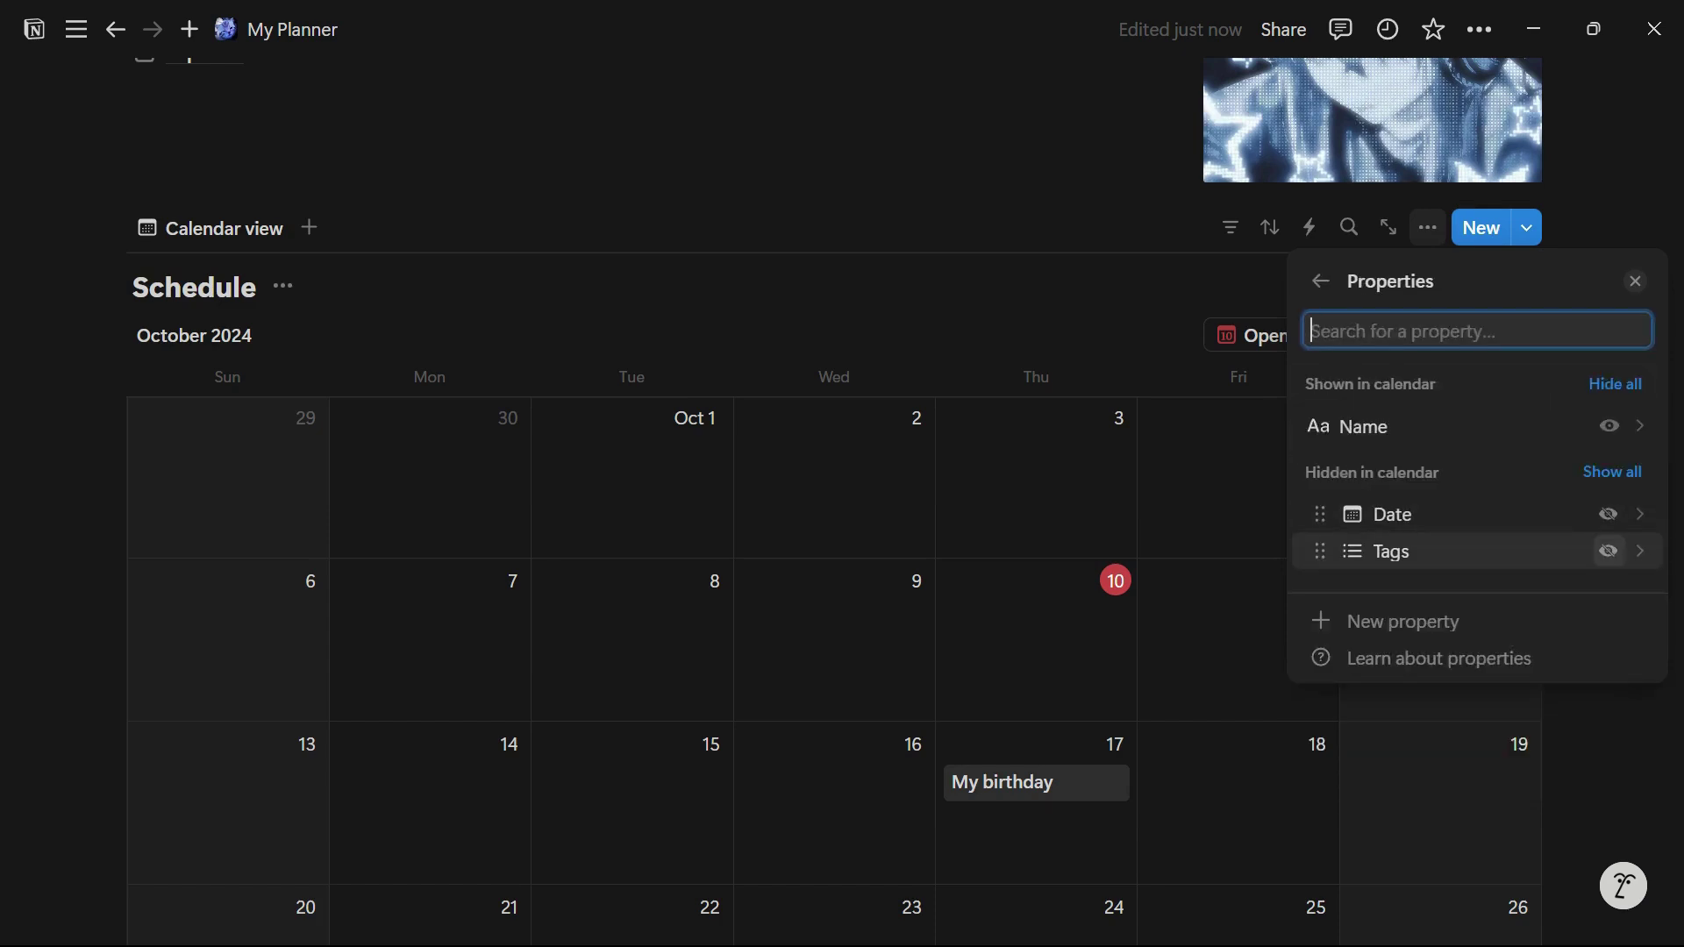
click(1608, 551)
click(1635, 280)
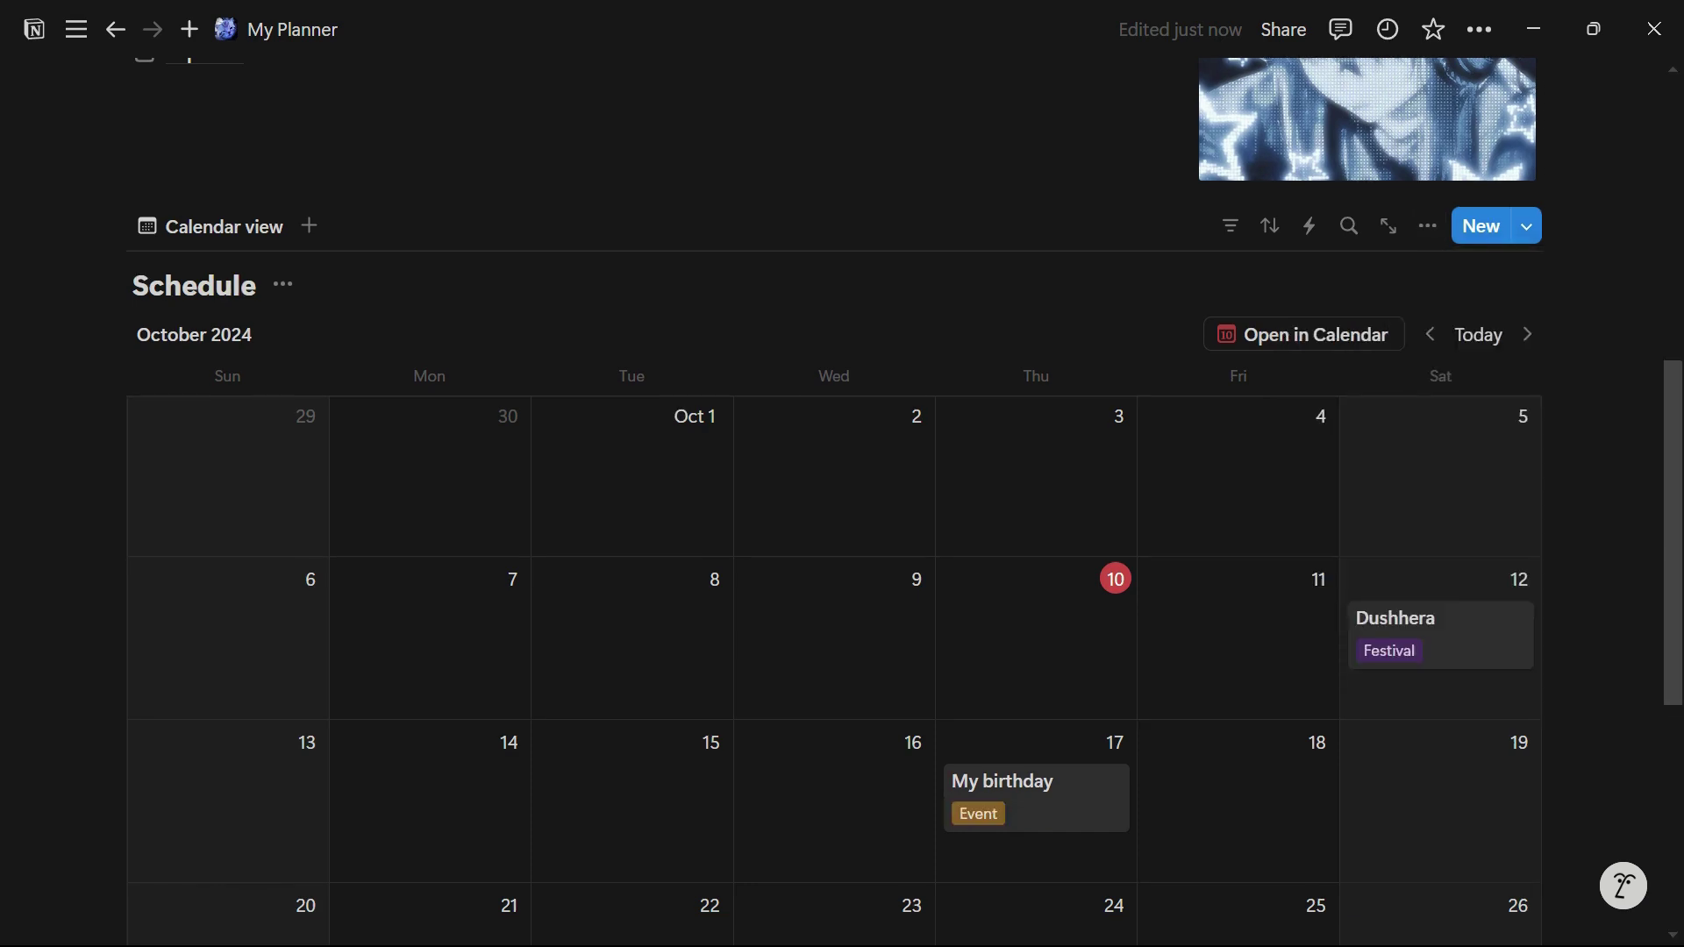
Step: Insert an empty Heading 1 block below the Schedule calendar
scroll(1439, 676, down, 2)
scroll(833, 676, up, 1)
scroll(833, 675, down, 3)
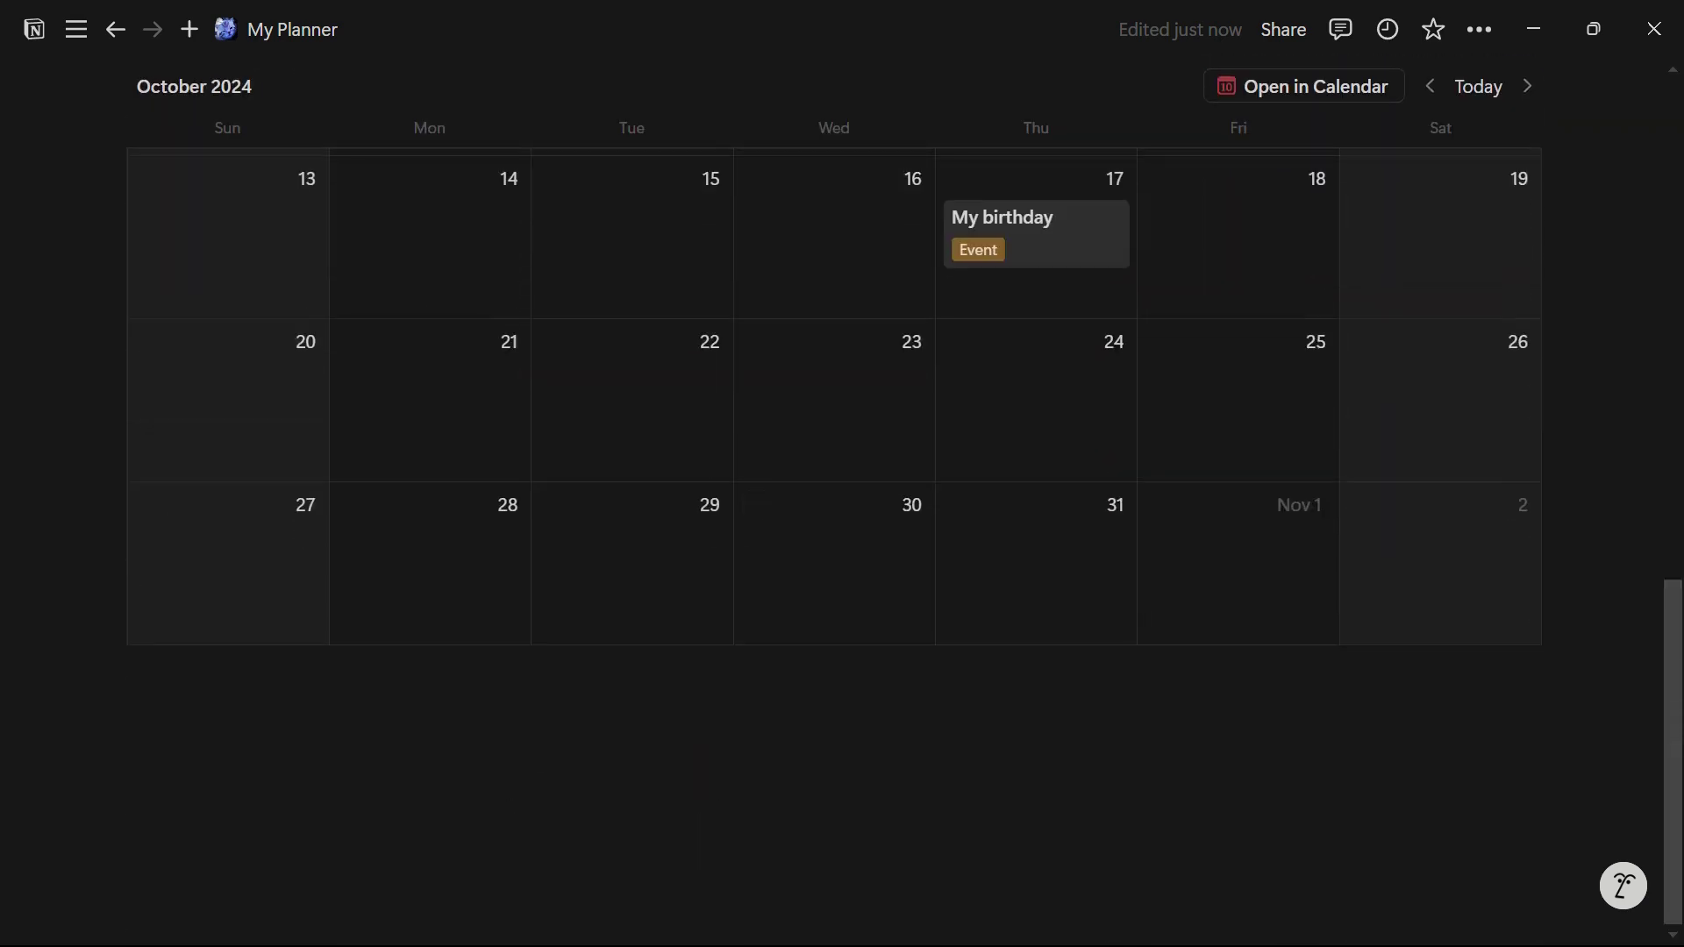
click(832, 686)
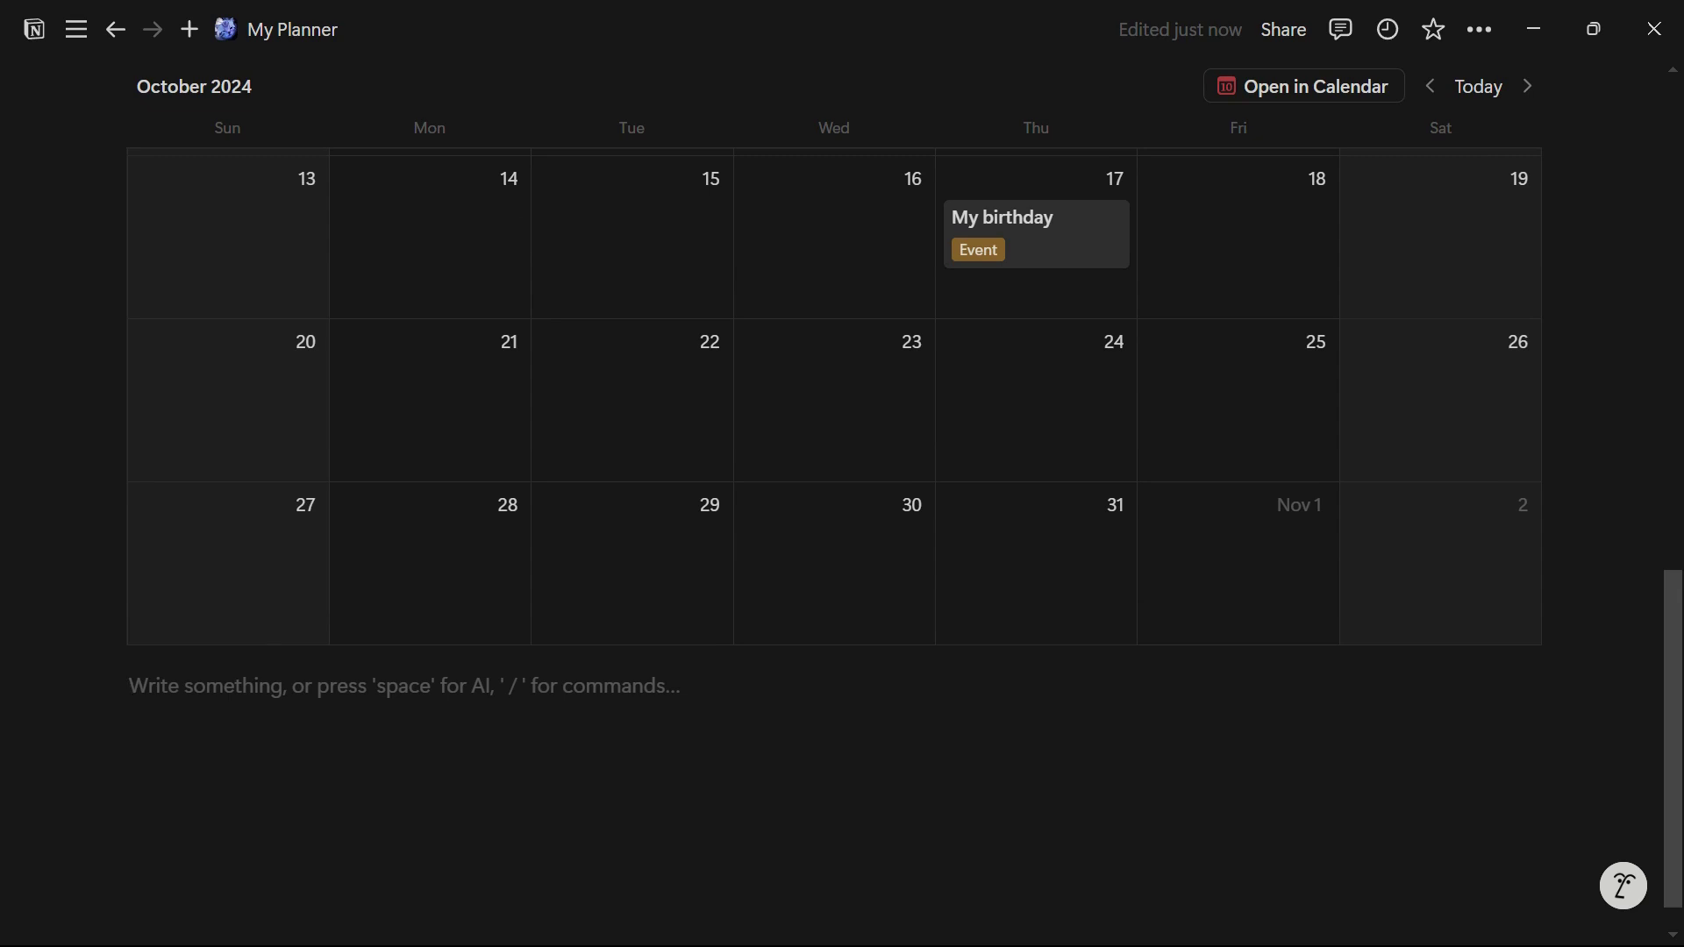
text(/)
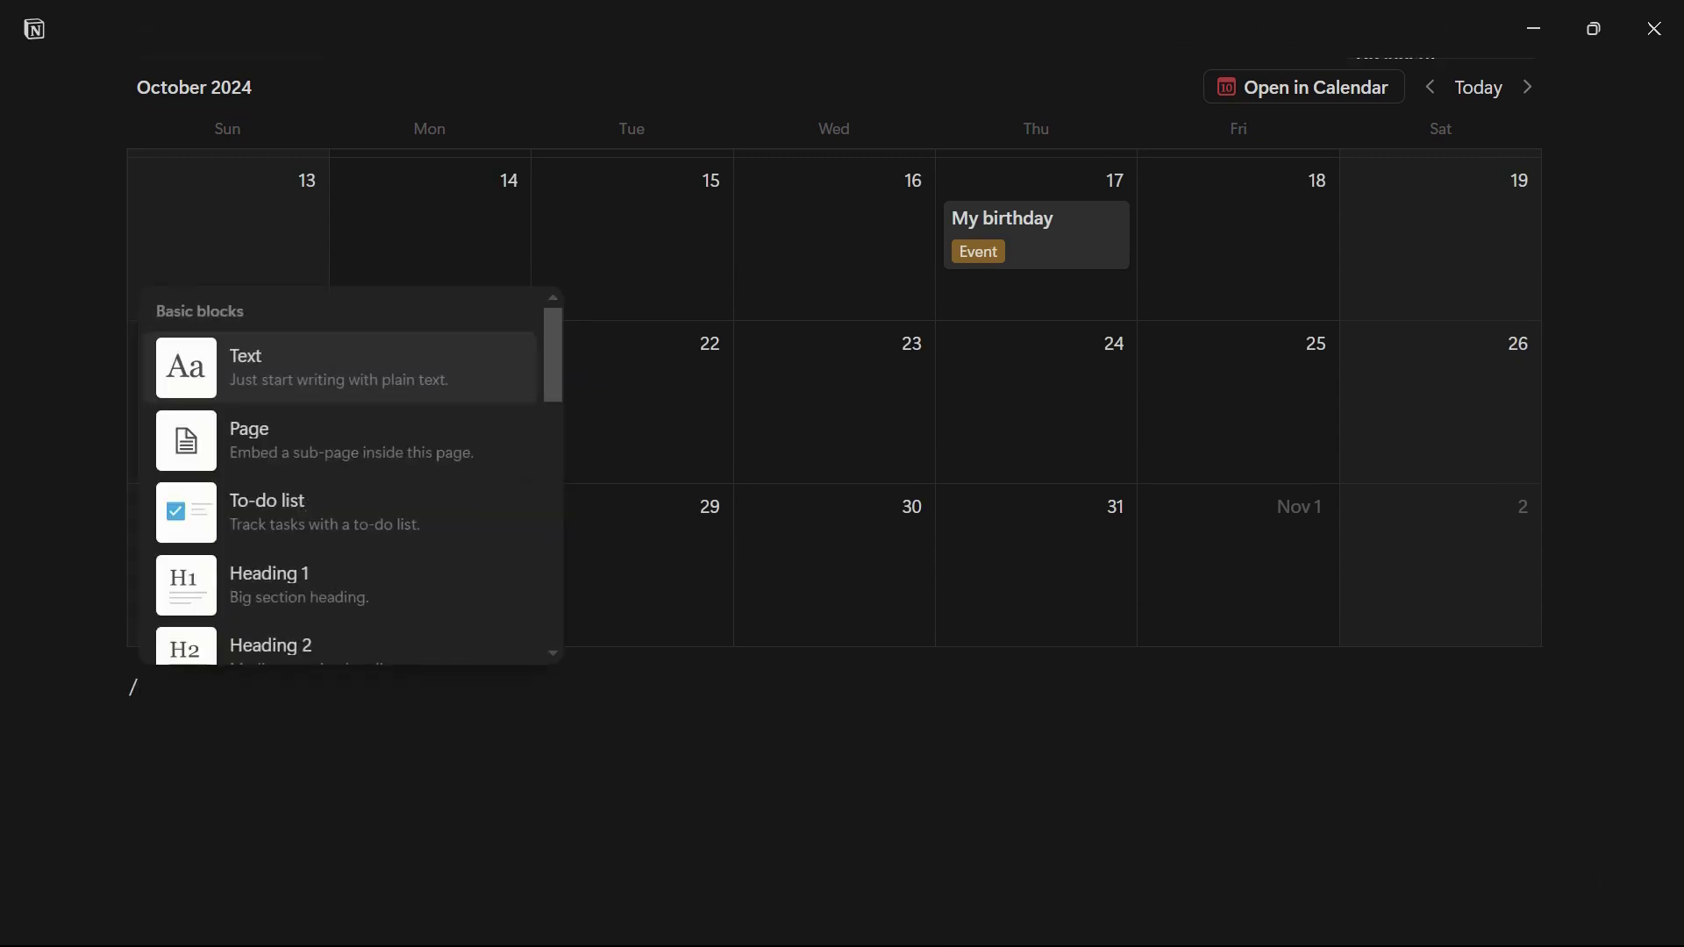
text(h1)
key(Return)
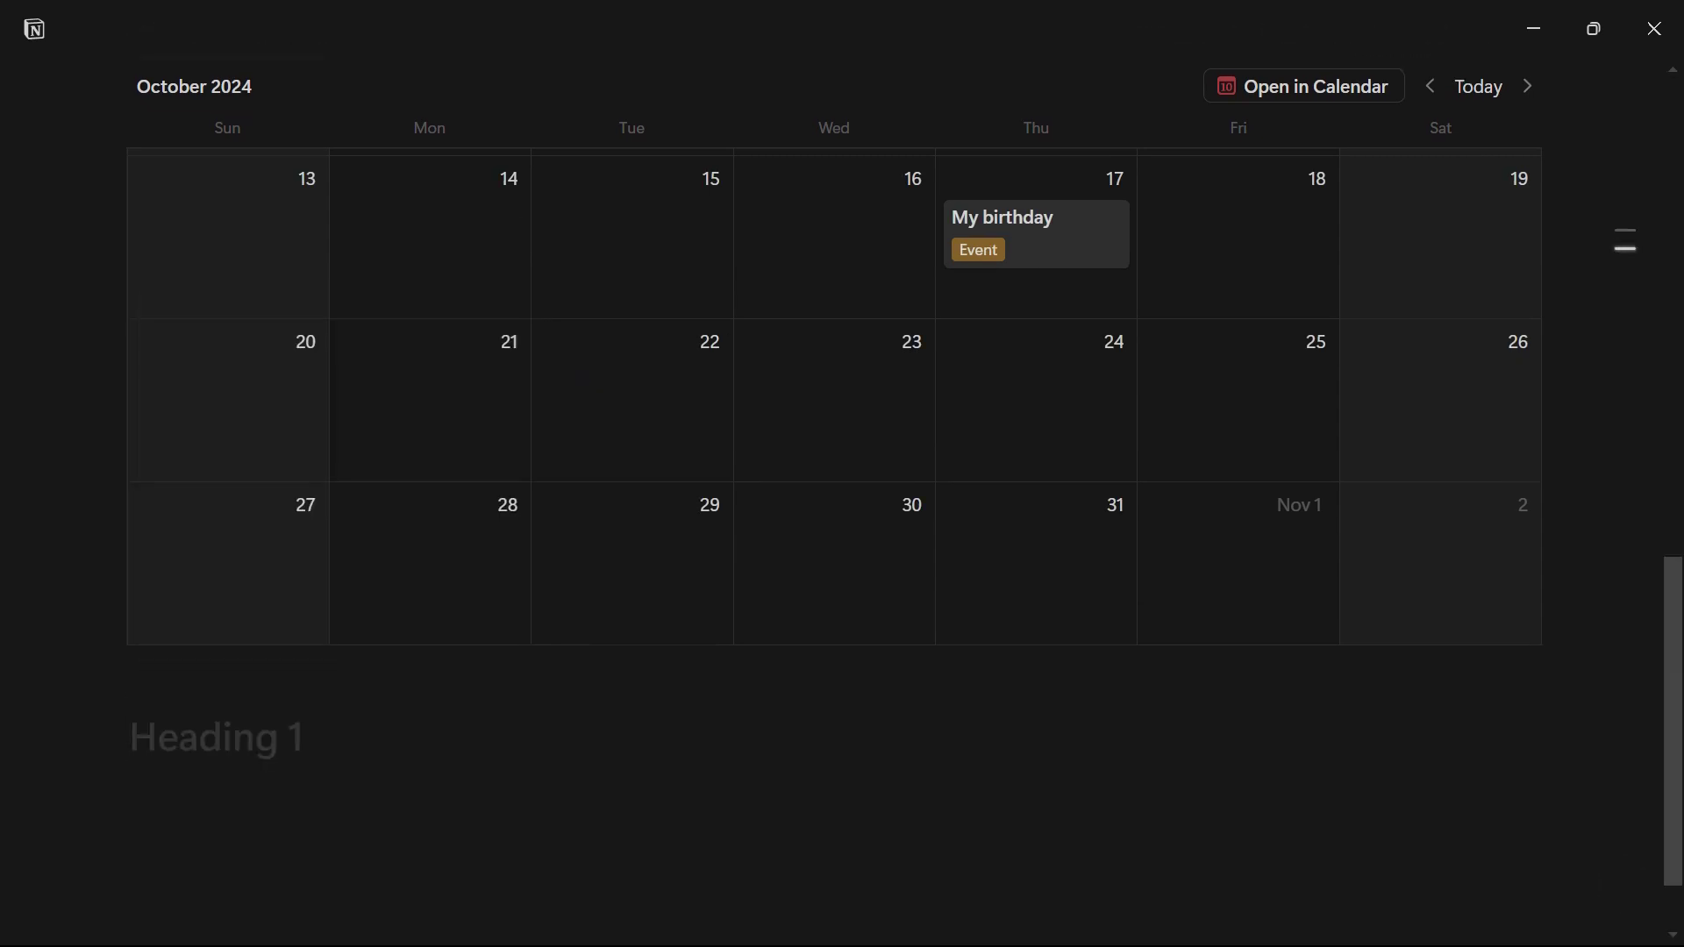
Step: Title the new heading below the Schedule calendar "TO DO LIST" and give it a blue background
text(TO DO LIST)
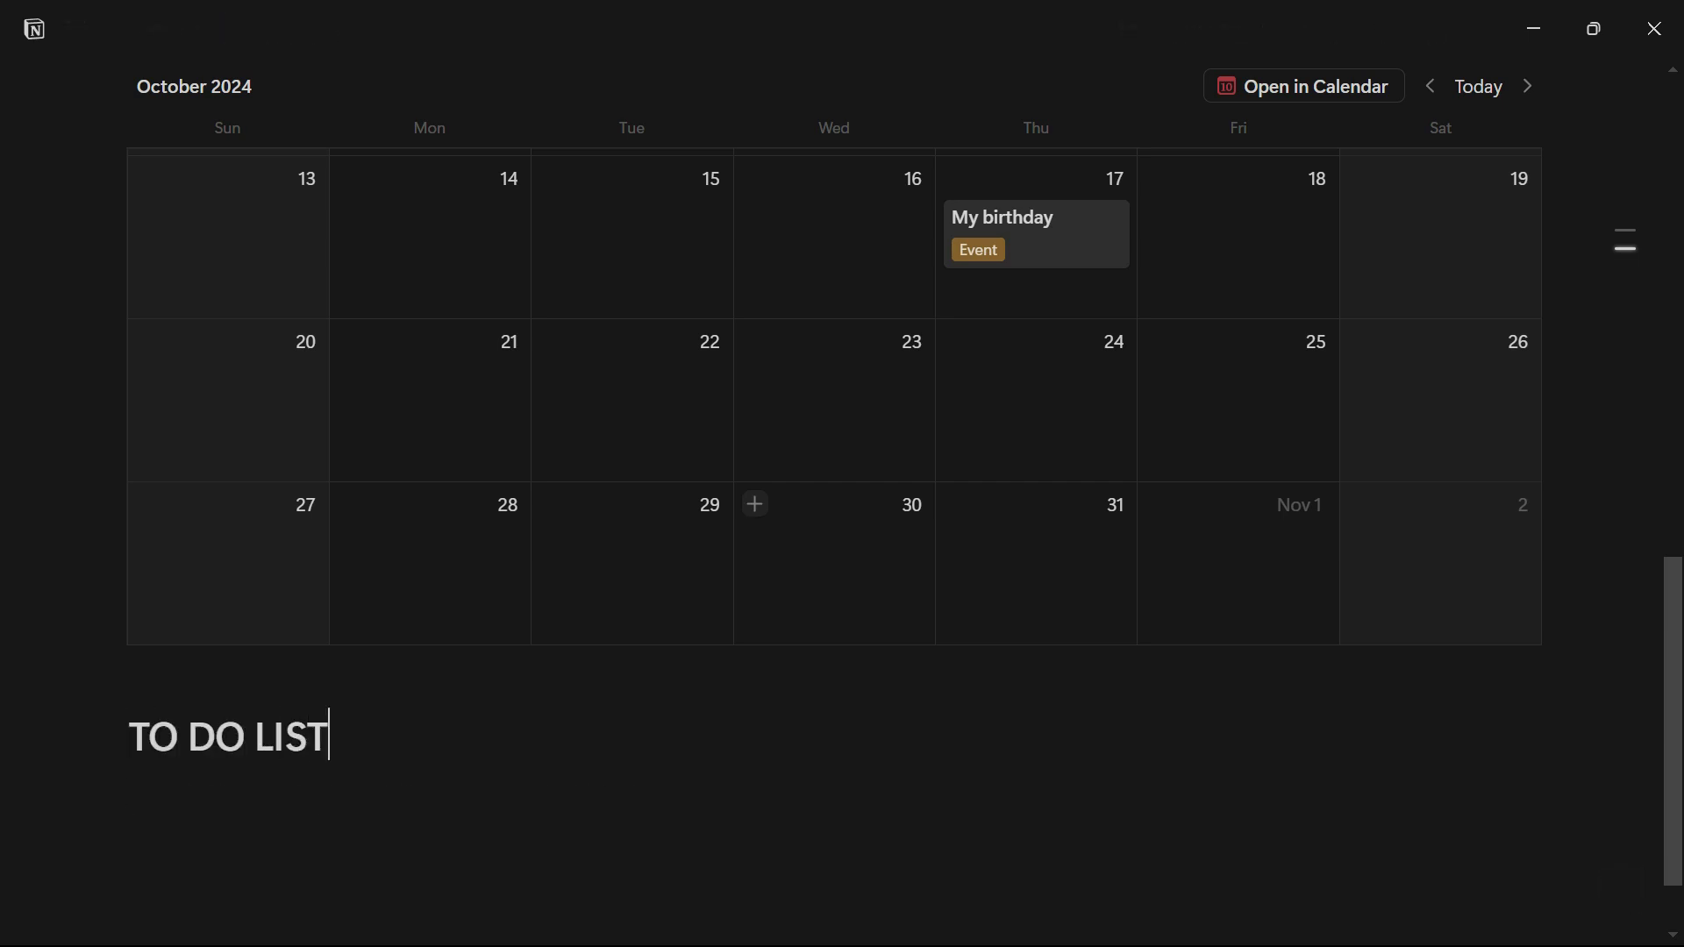
key(Return)
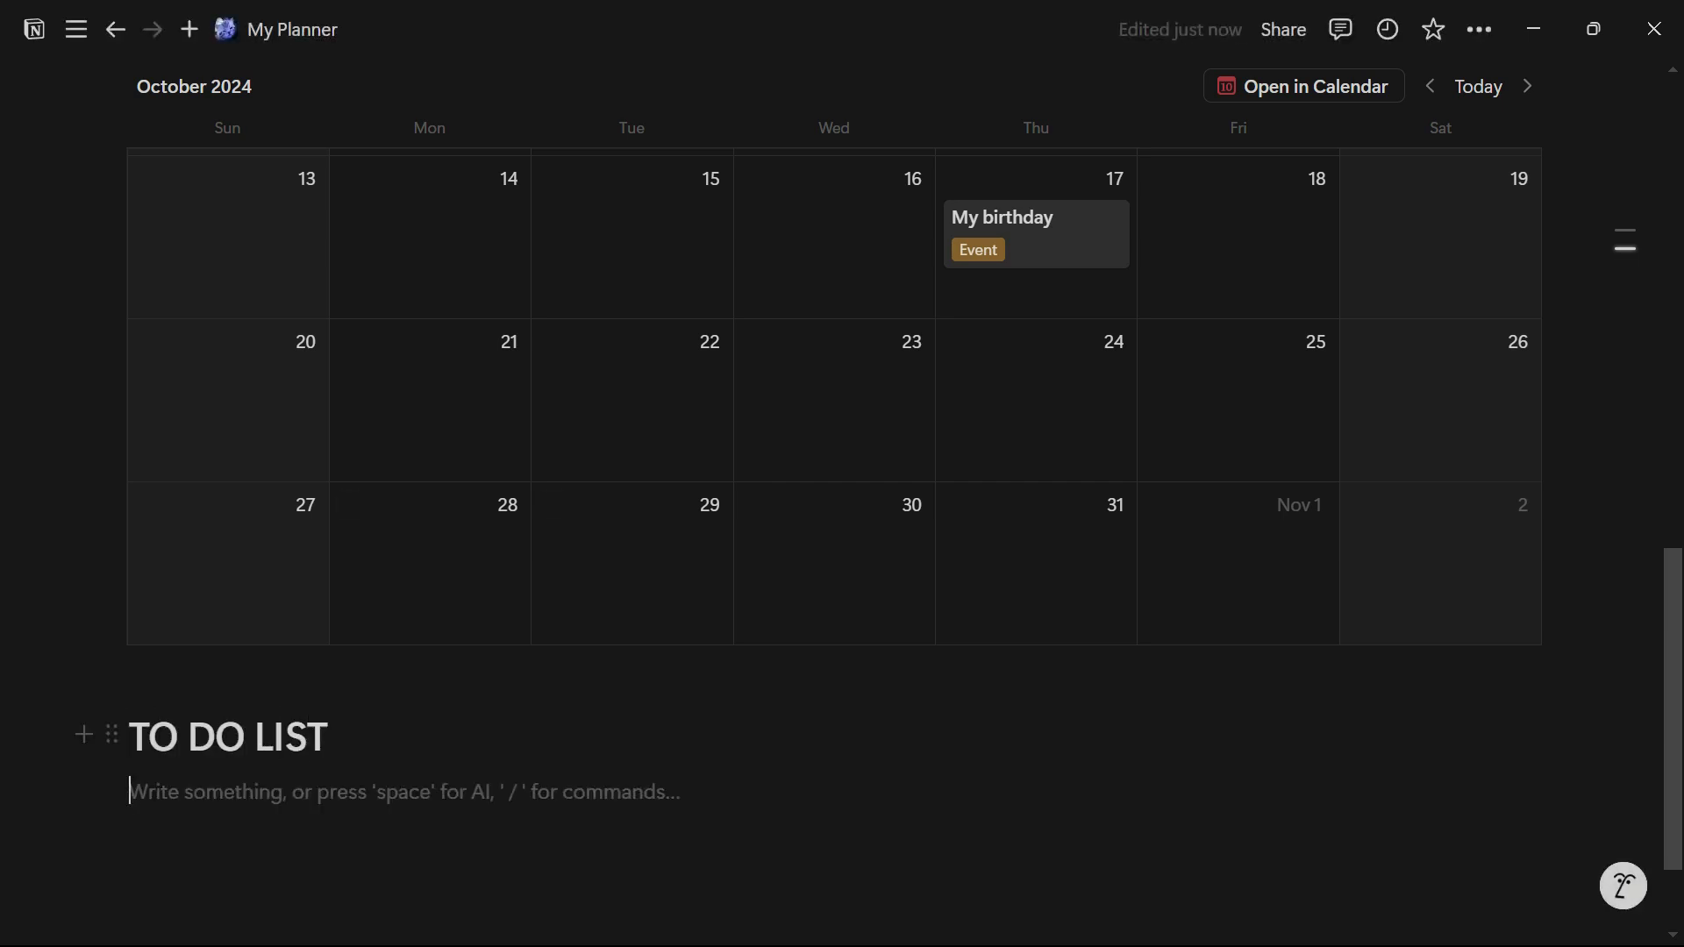
click(111, 734)
mouse_move(230, 834)
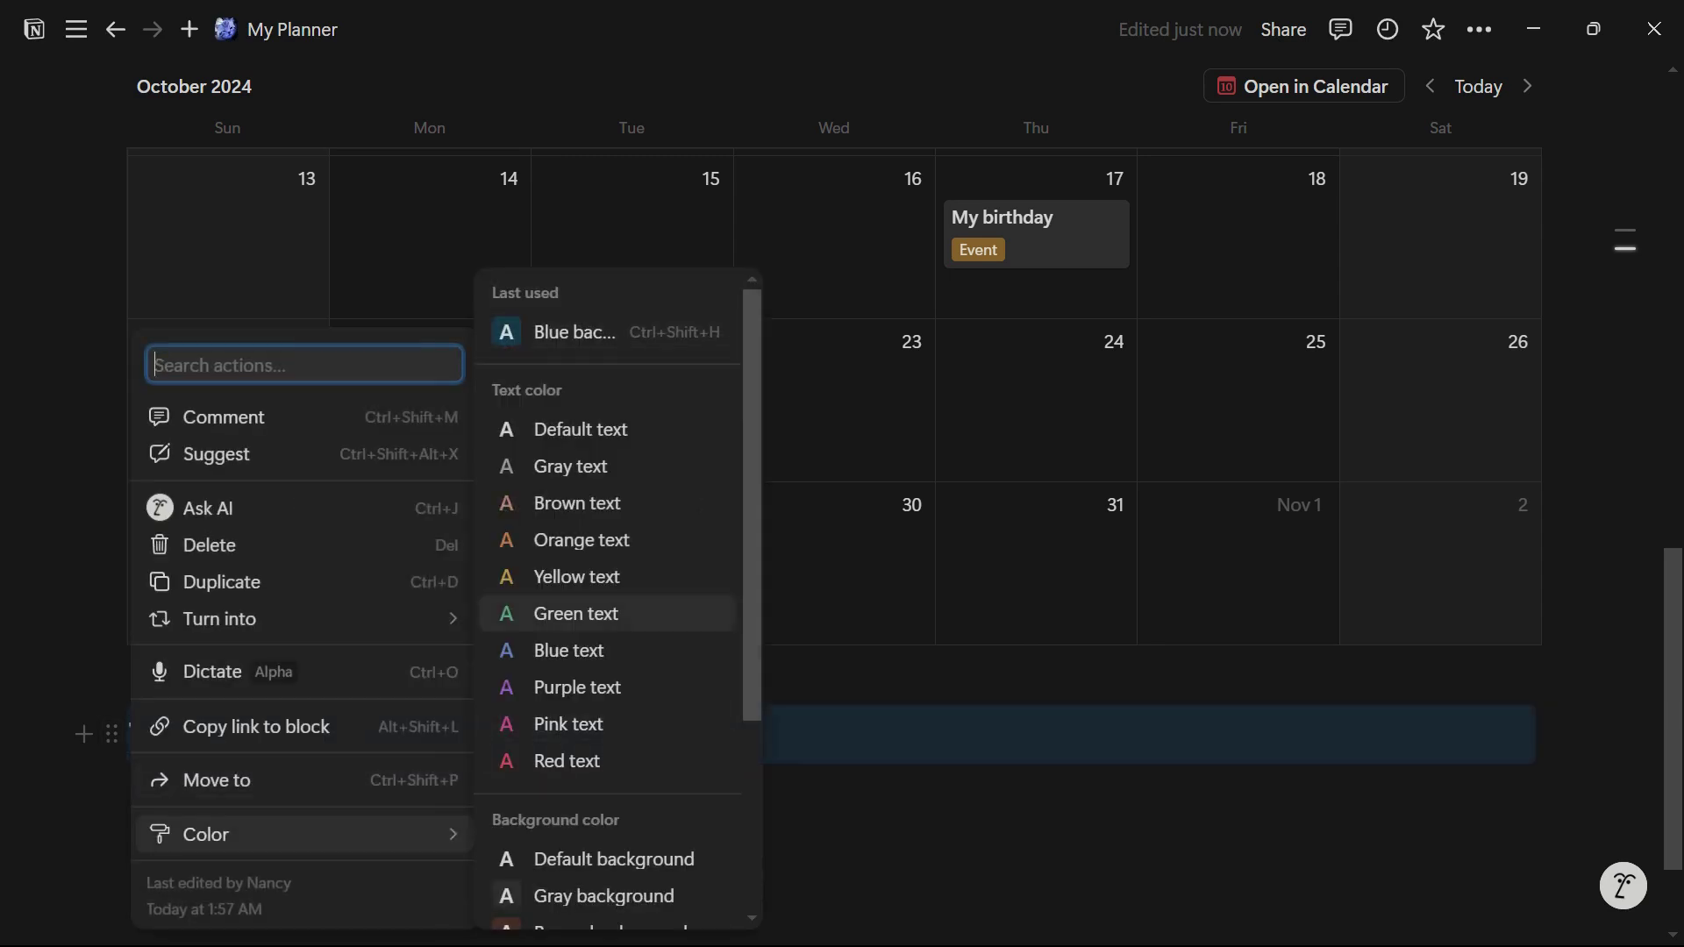
key(Up)
key(Return)
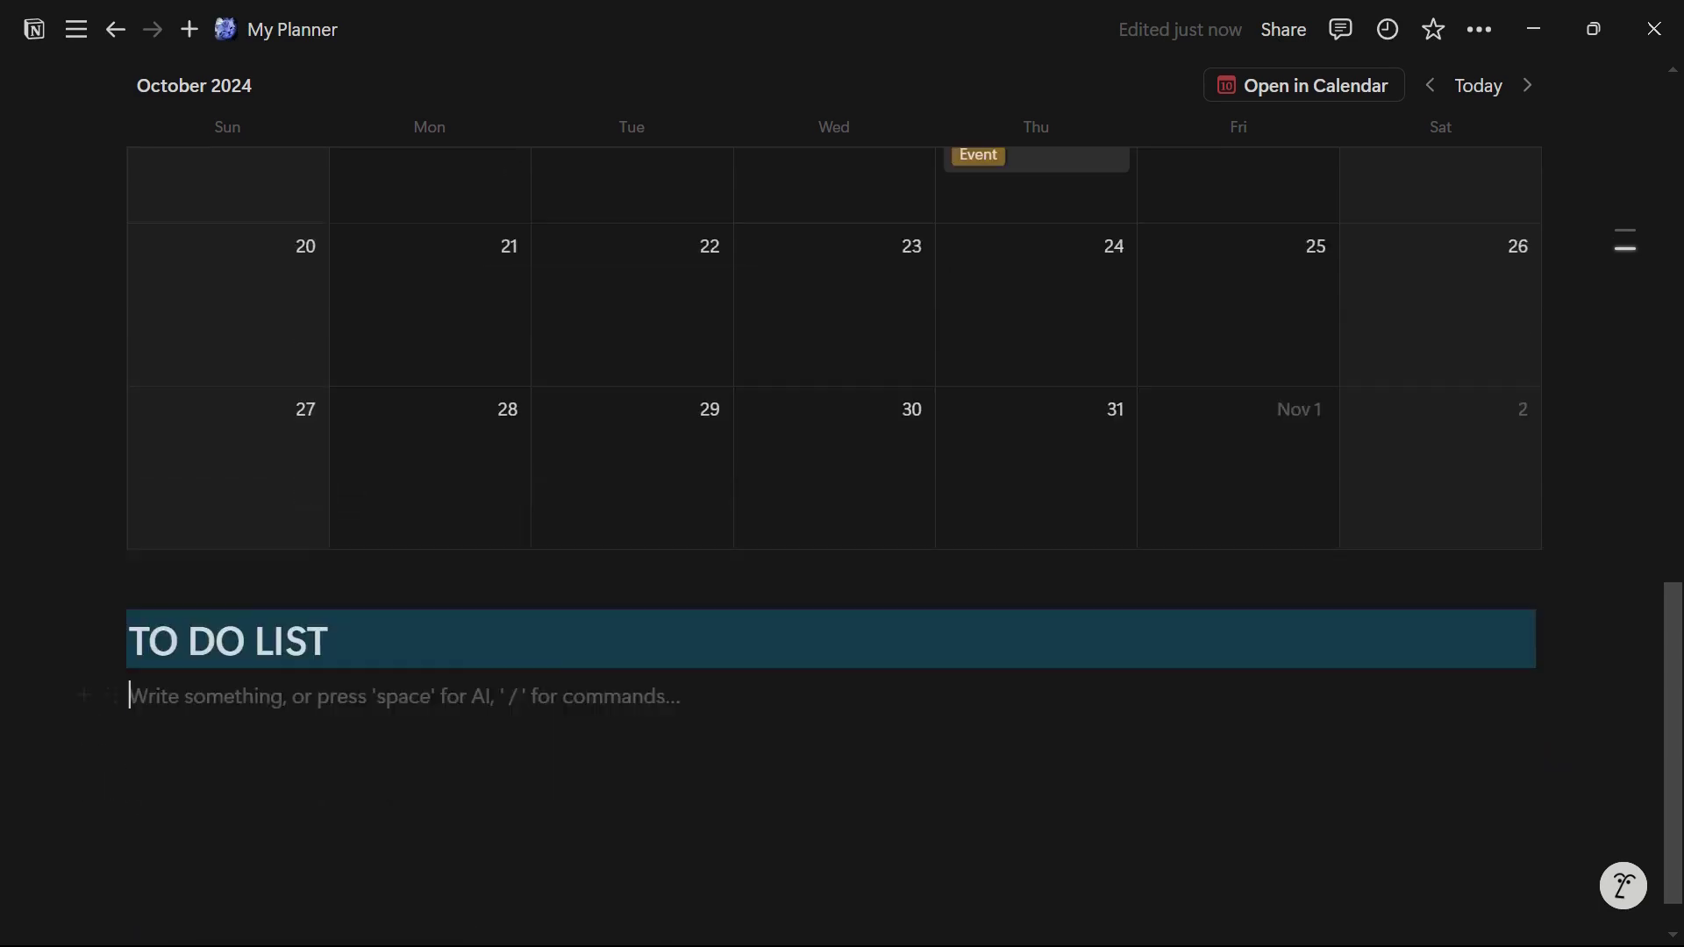
text(/h3)
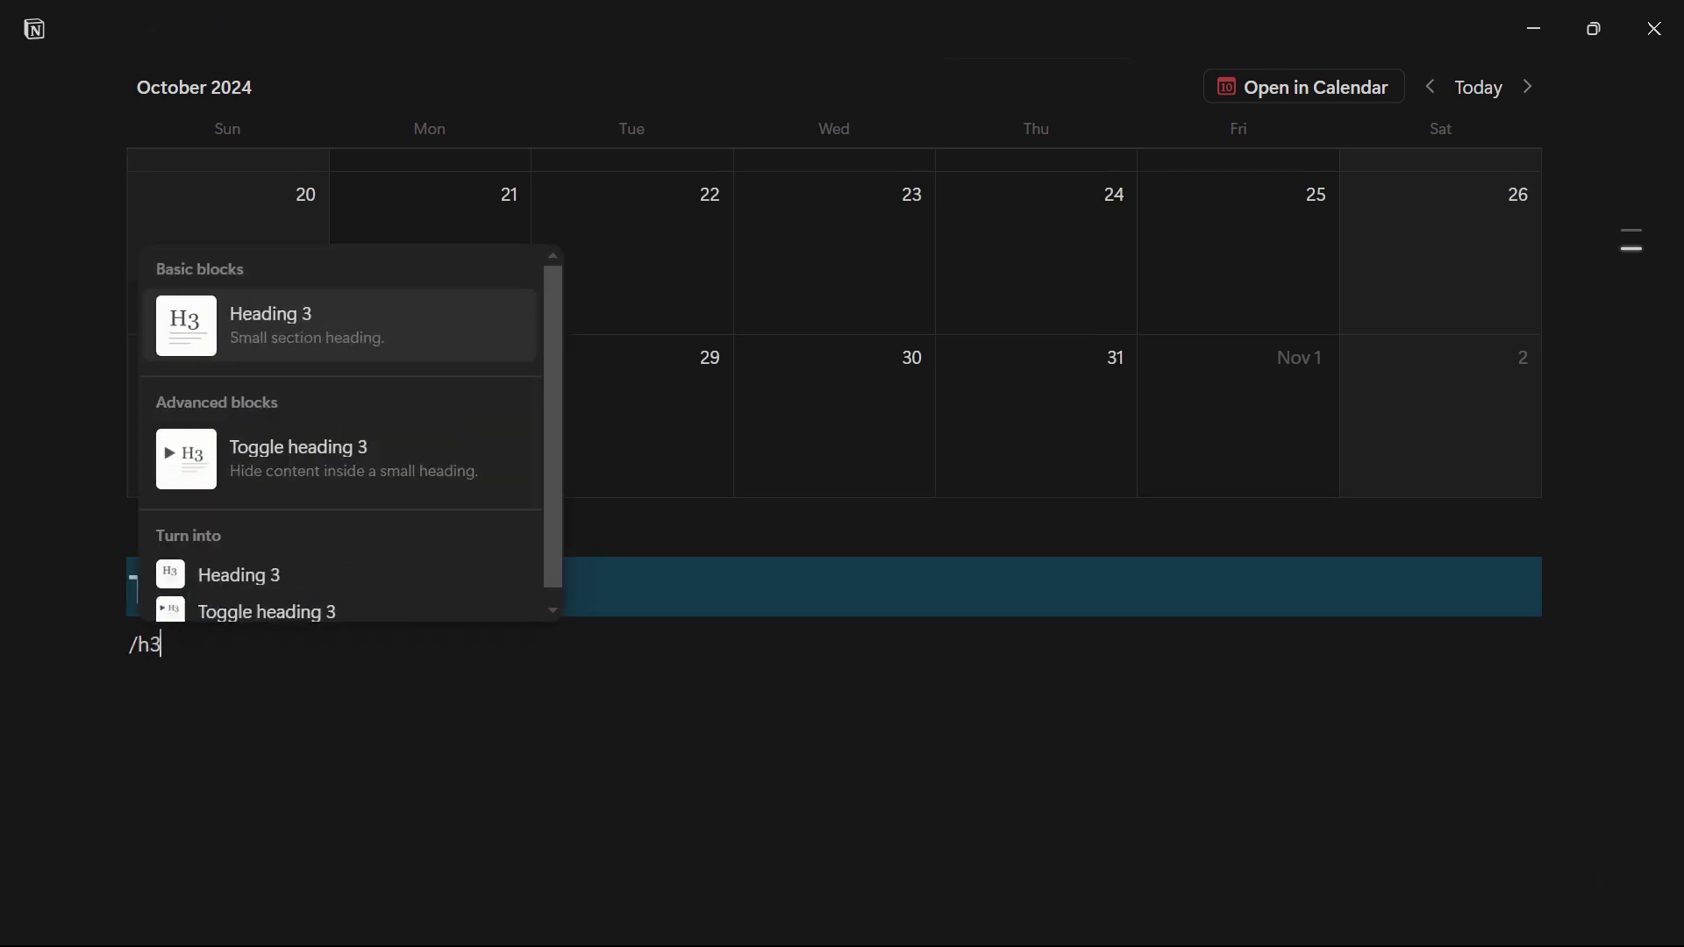
key(Return)
key(BackSpace)
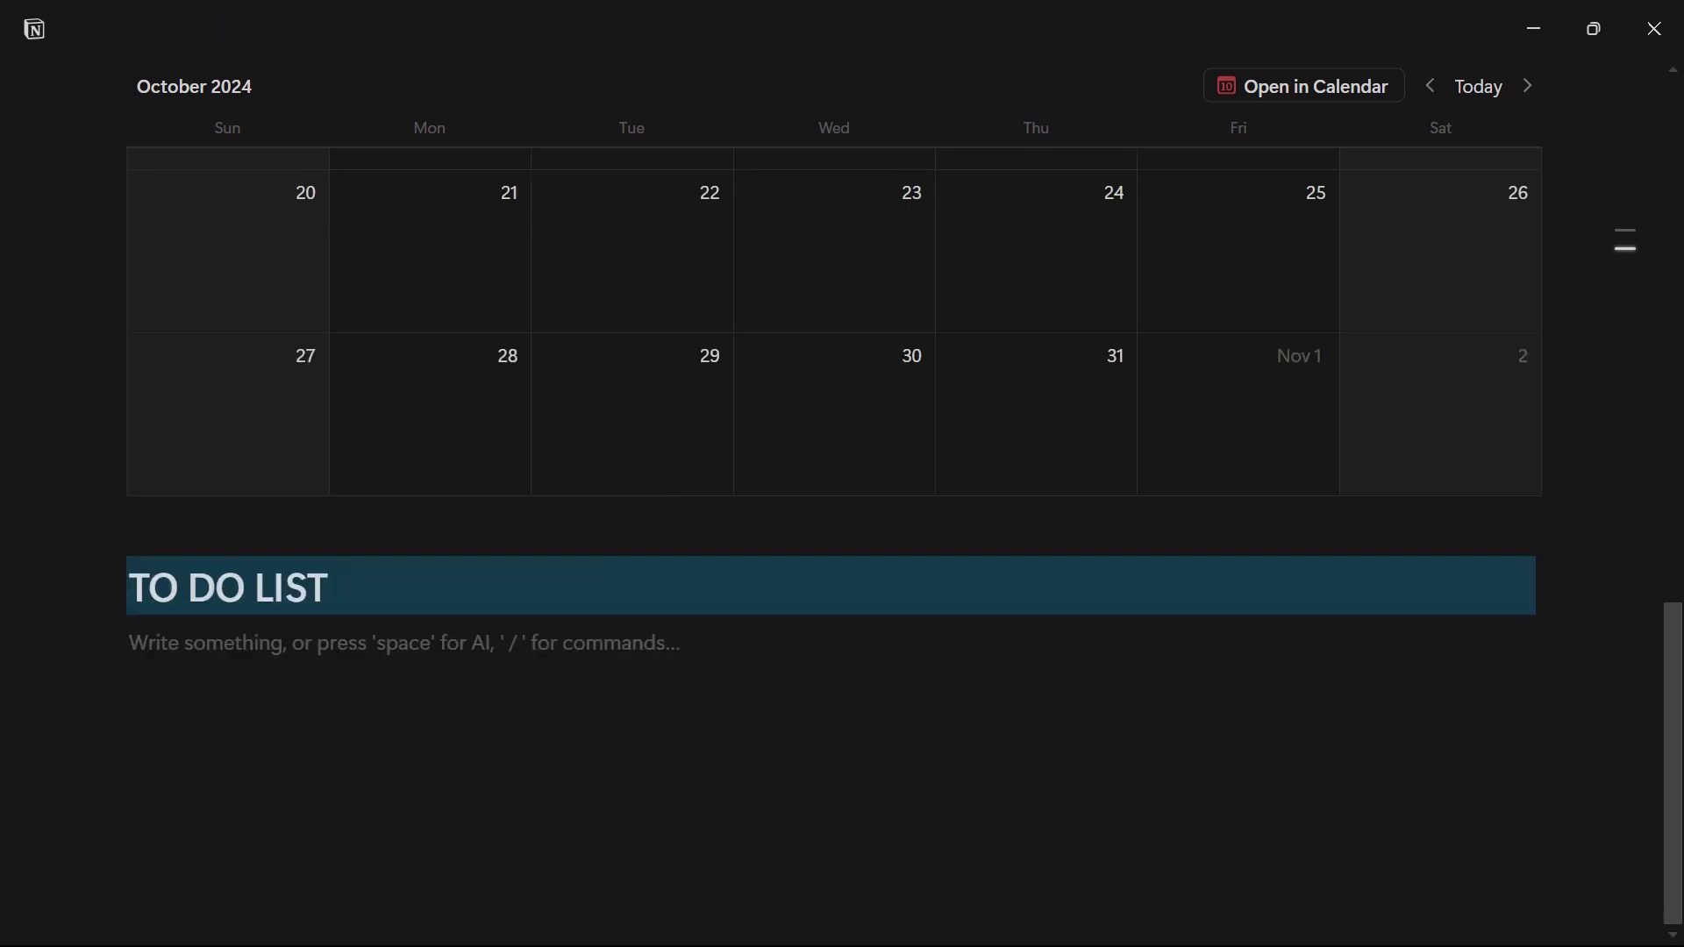
Step: Insert a Heading 2 block reading "Monday" below the TO DO LIST heading
text(/h2)
key(Return)
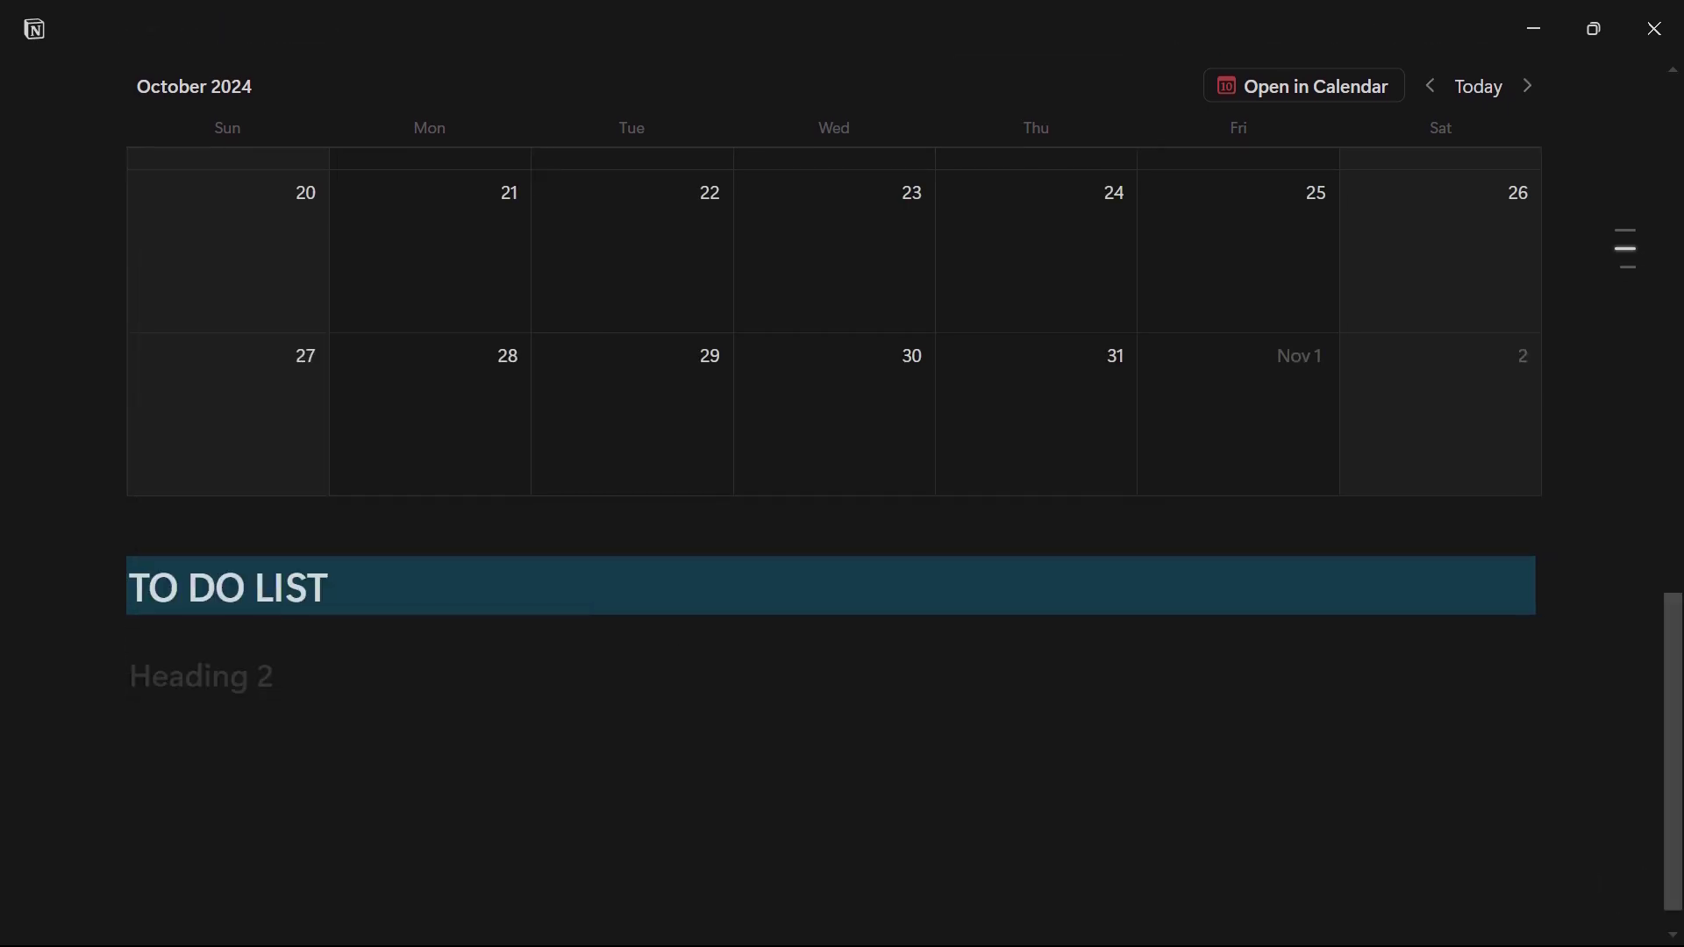
text(Monday)
key(Return)
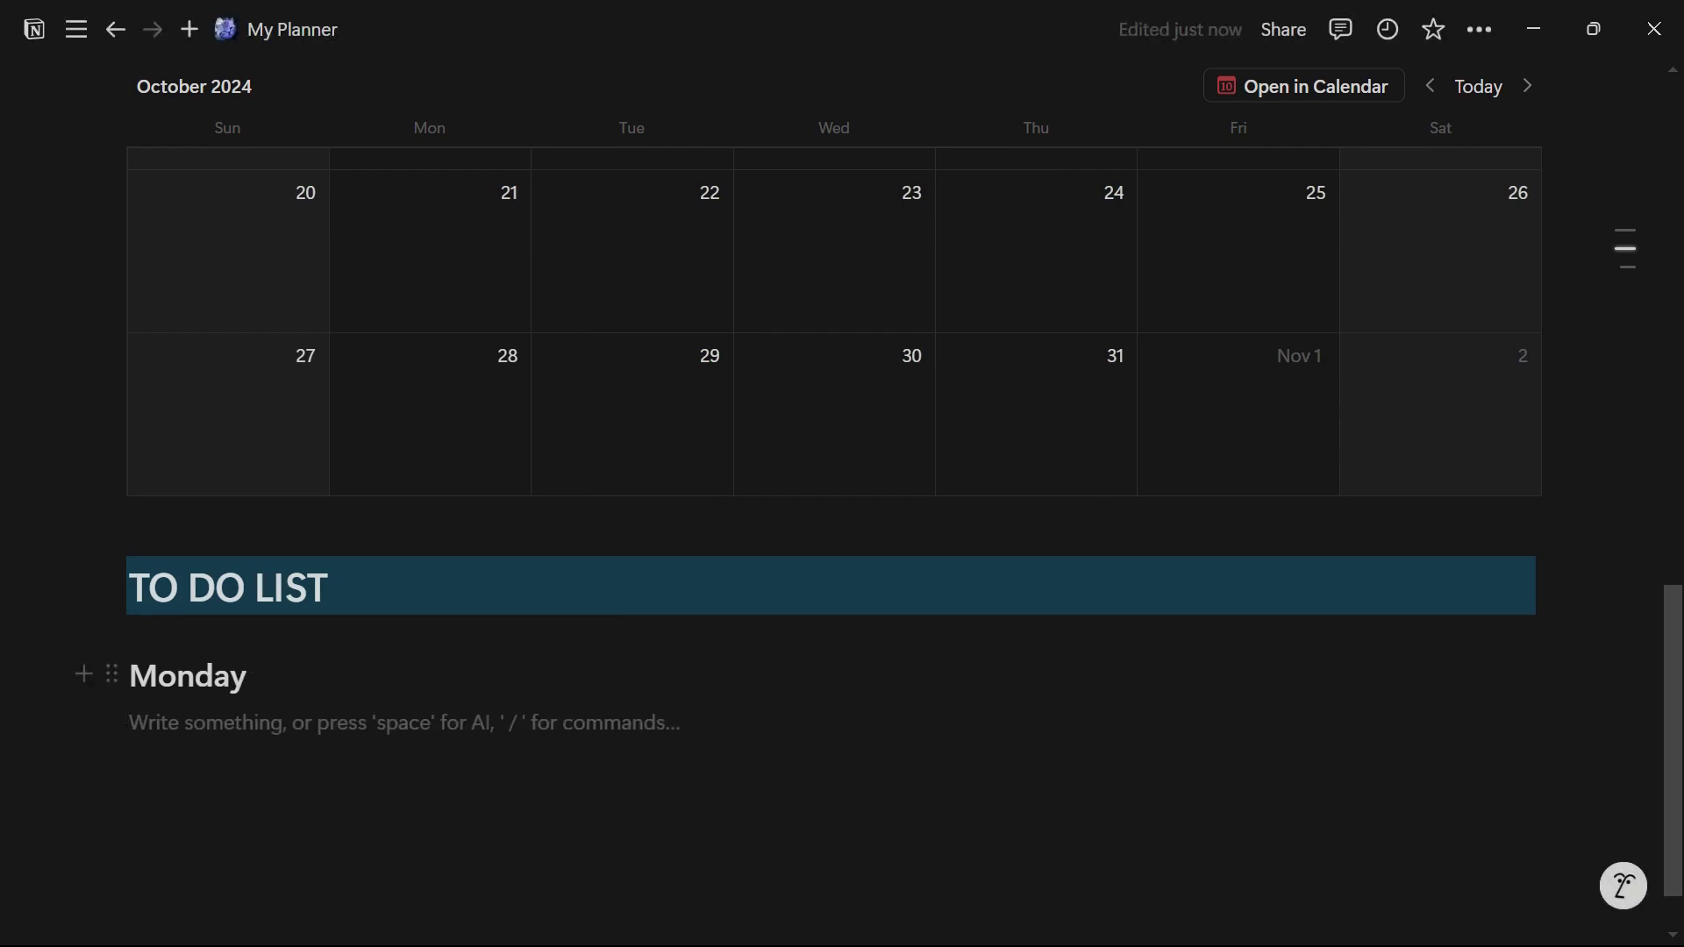
Step: Apply a yellow background to the Monday heading
click(112, 673)
mouse_move(304, 834)
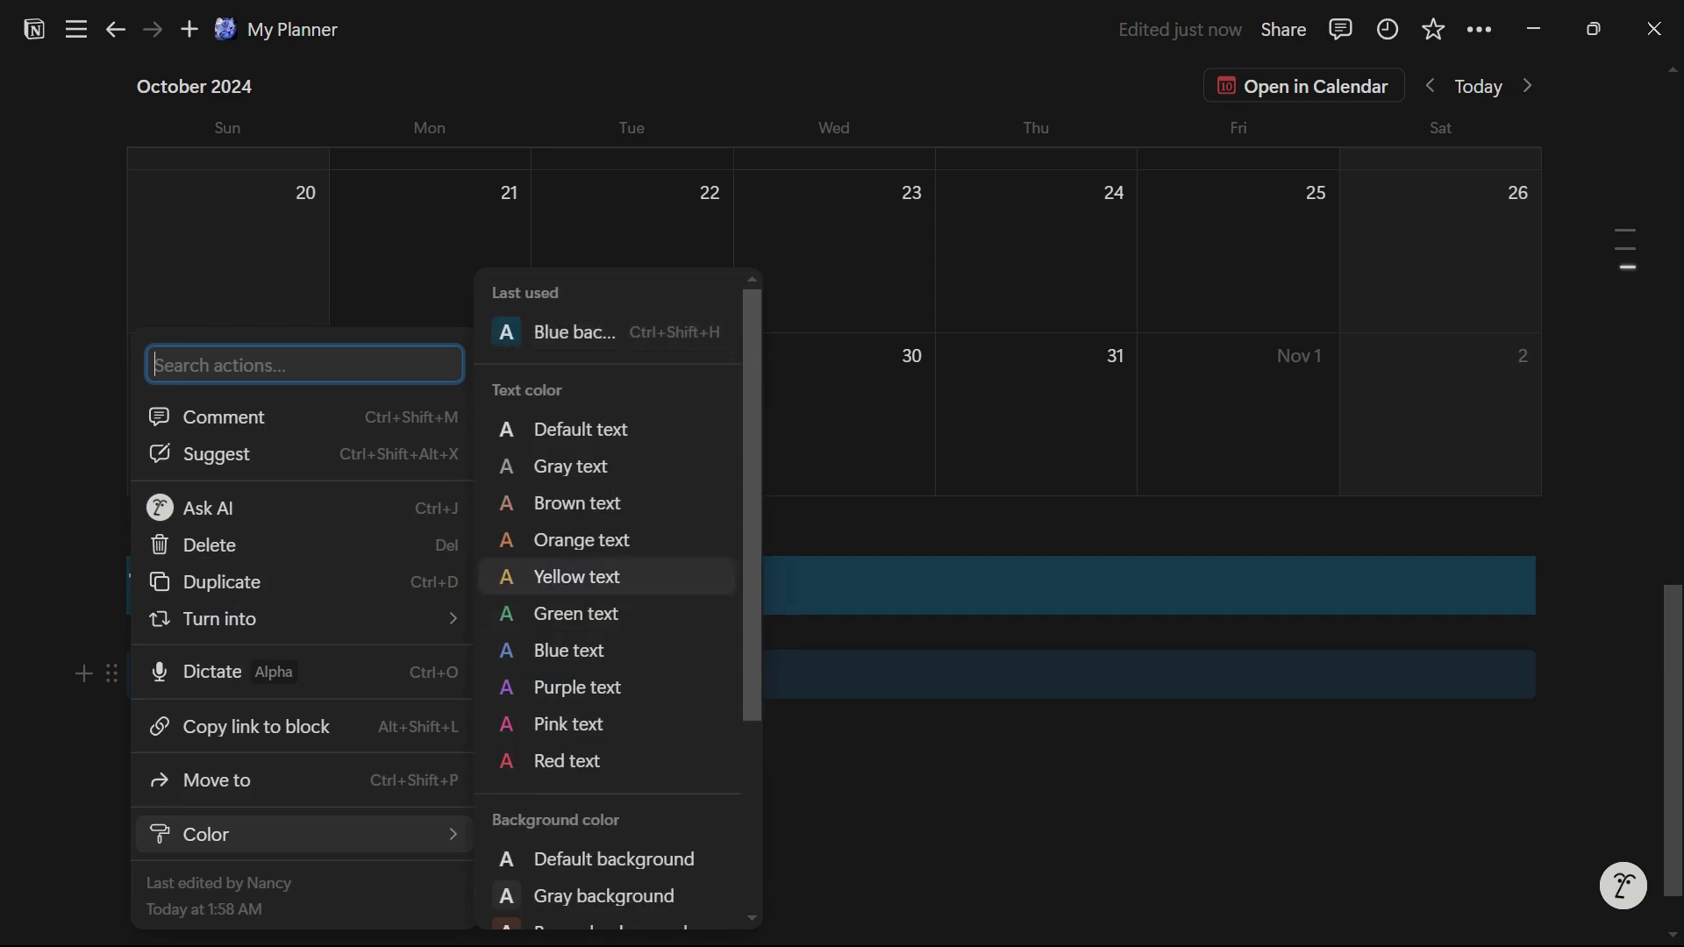
scroll(607, 574, down, 3)
scroll(607, 793, up, 3)
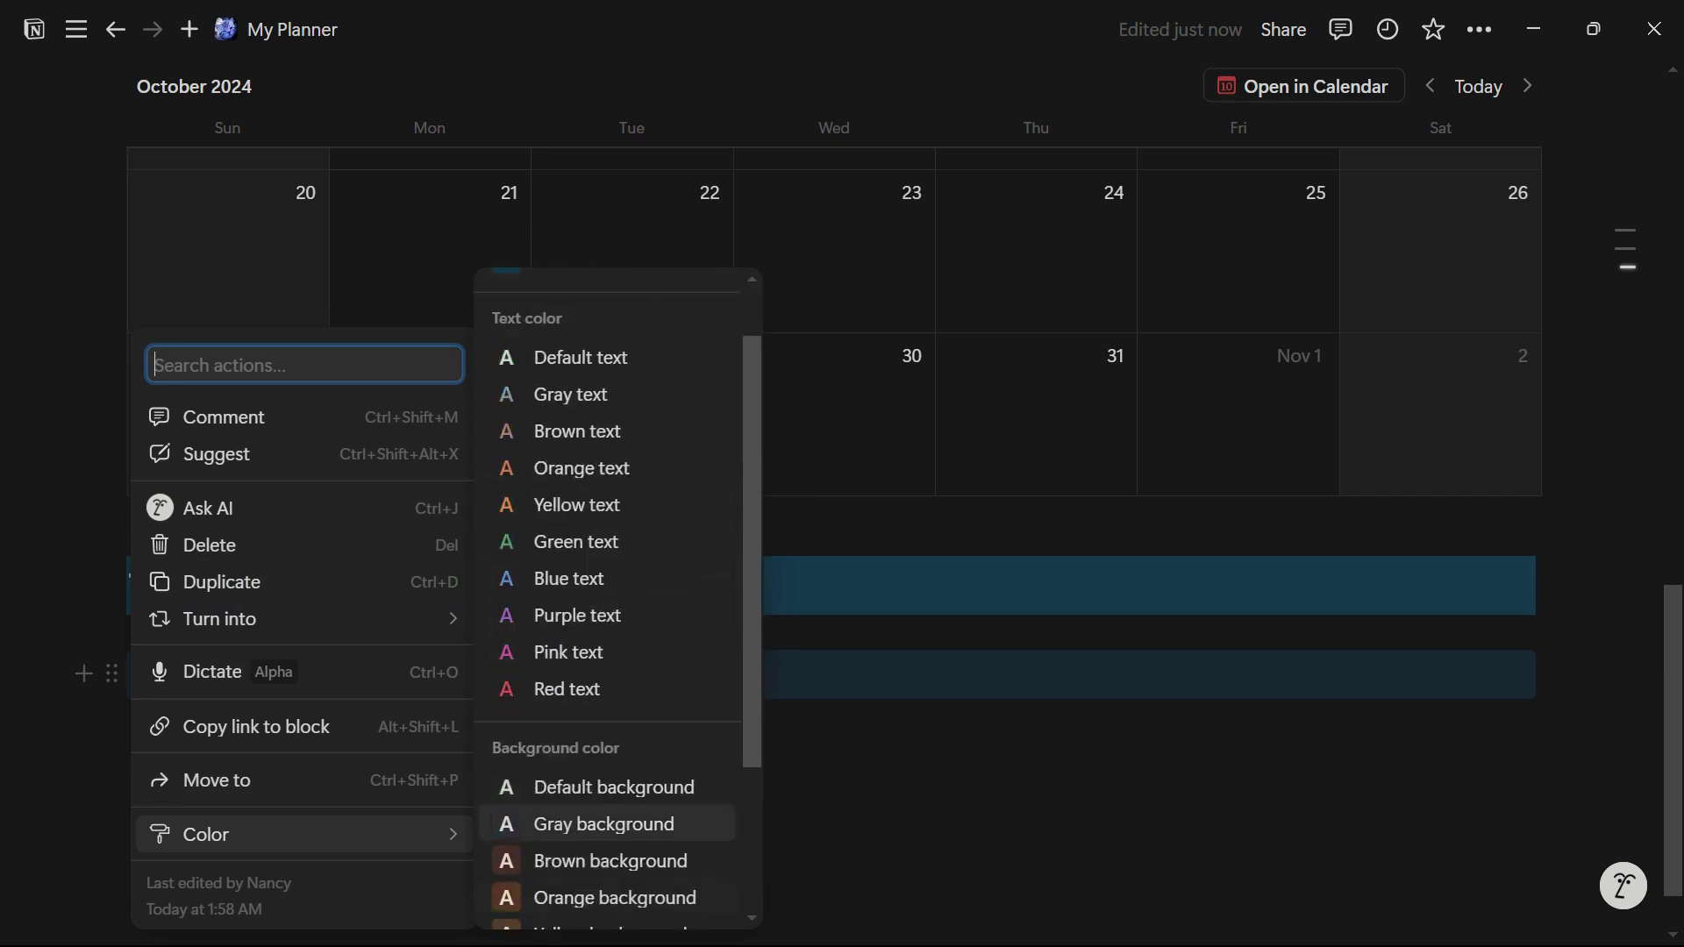
scroll(607, 625, down, 3)
key(Up)
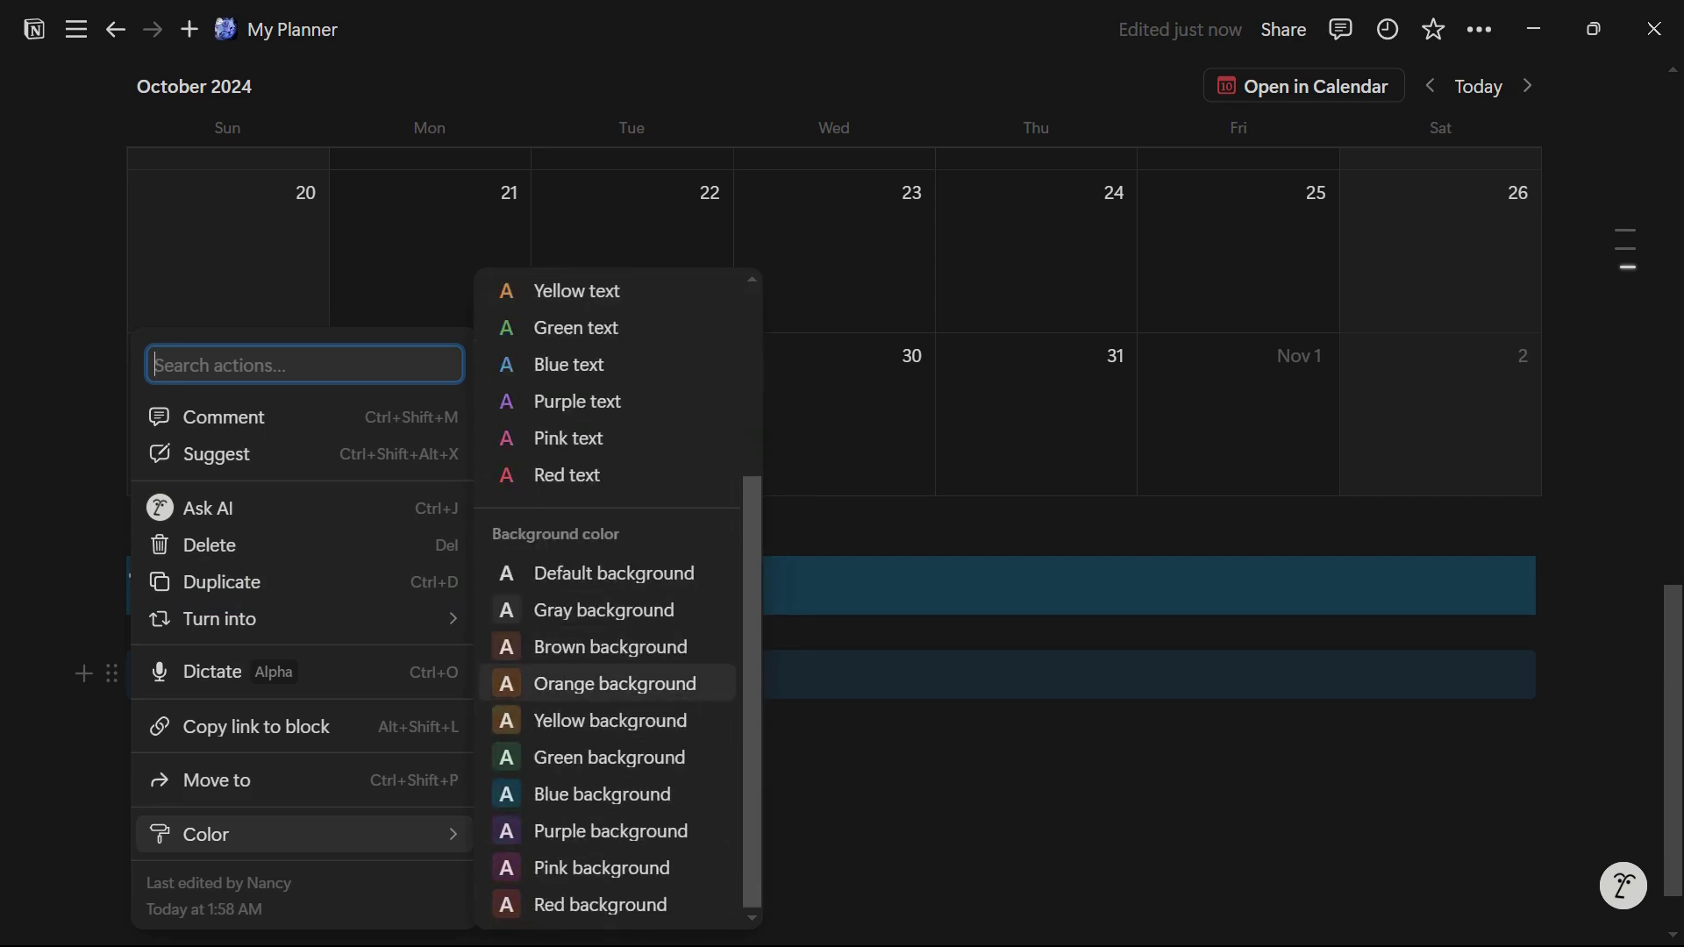
key(Down)
key(Return)
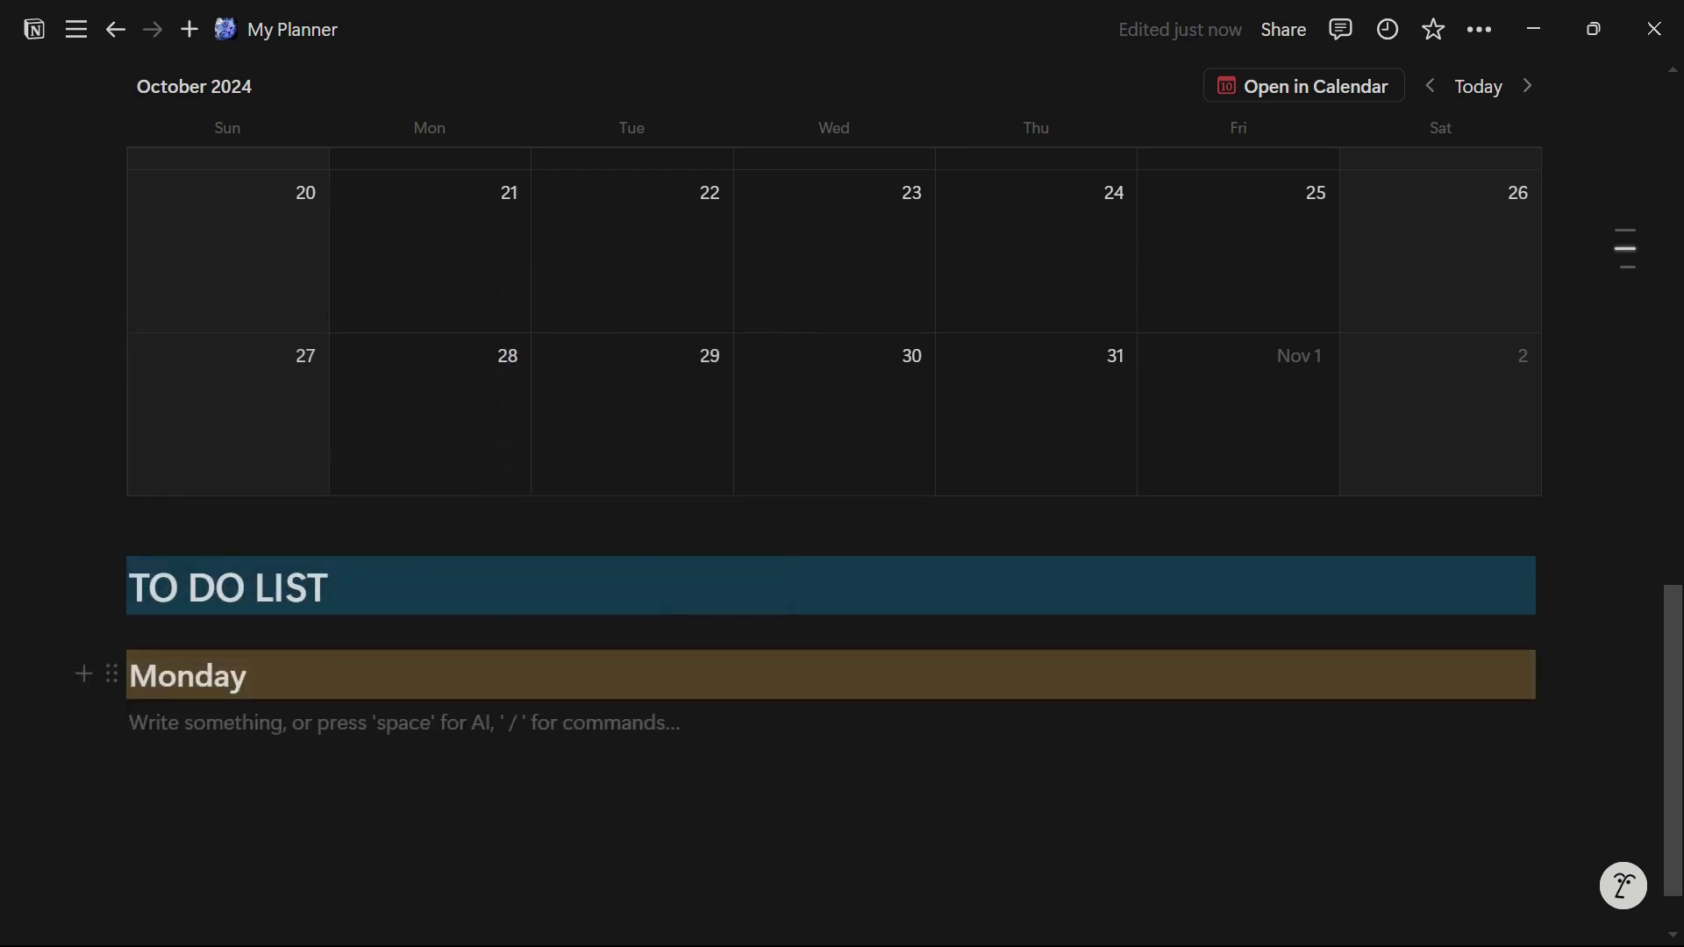
Step: Duplicate the Monday heading four times so five copies are stacked below the TO DO LIST heading
click(111, 673)
click(222, 580)
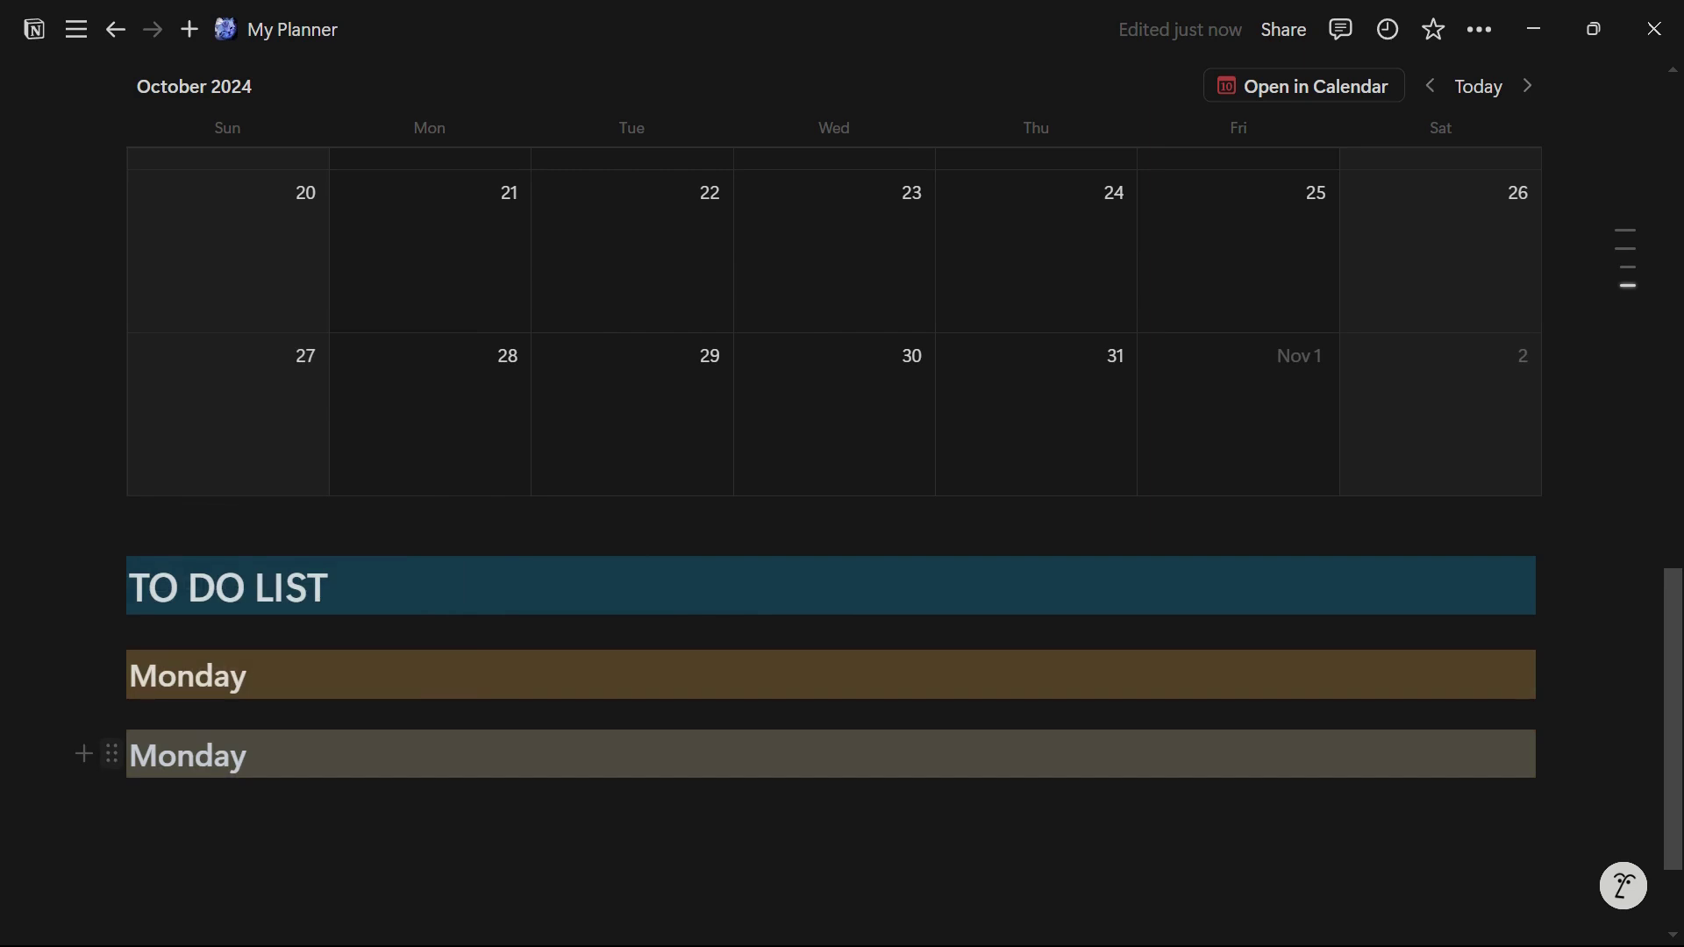
click(111, 753)
click(222, 582)
click(112, 754)
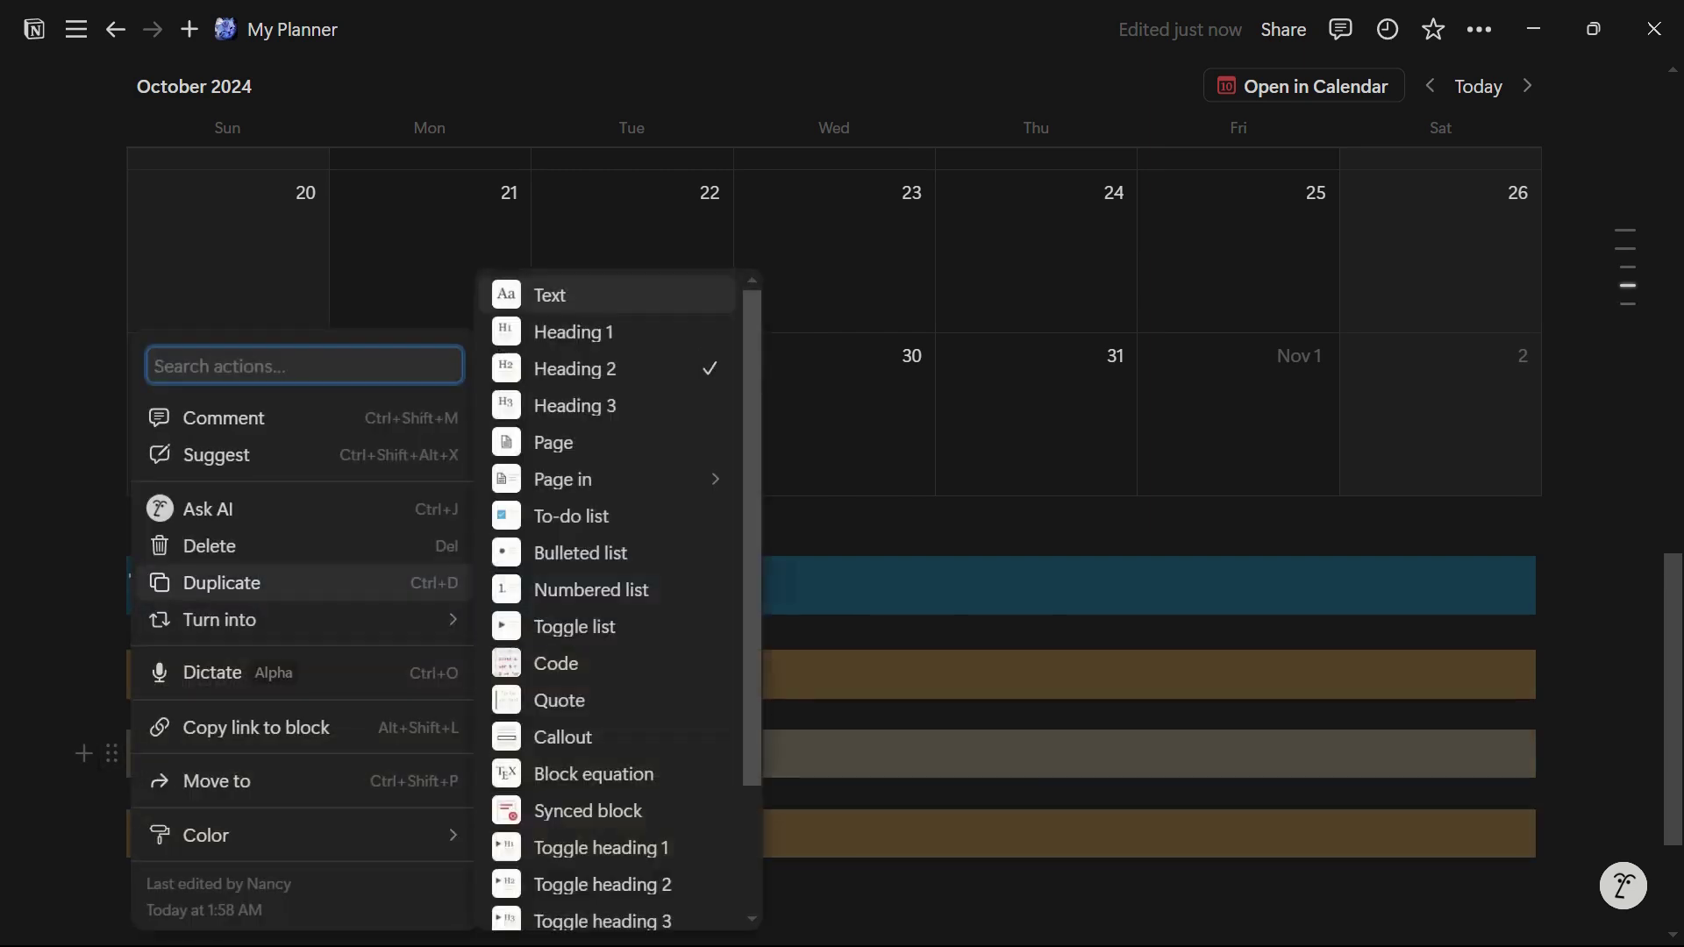
click(222, 583)
click(111, 753)
click(222, 582)
Step: Arrange four Monday headings side by side as columns, and duplicate the remaining one to form a second row of three
scroll(221, 582, down, 3)
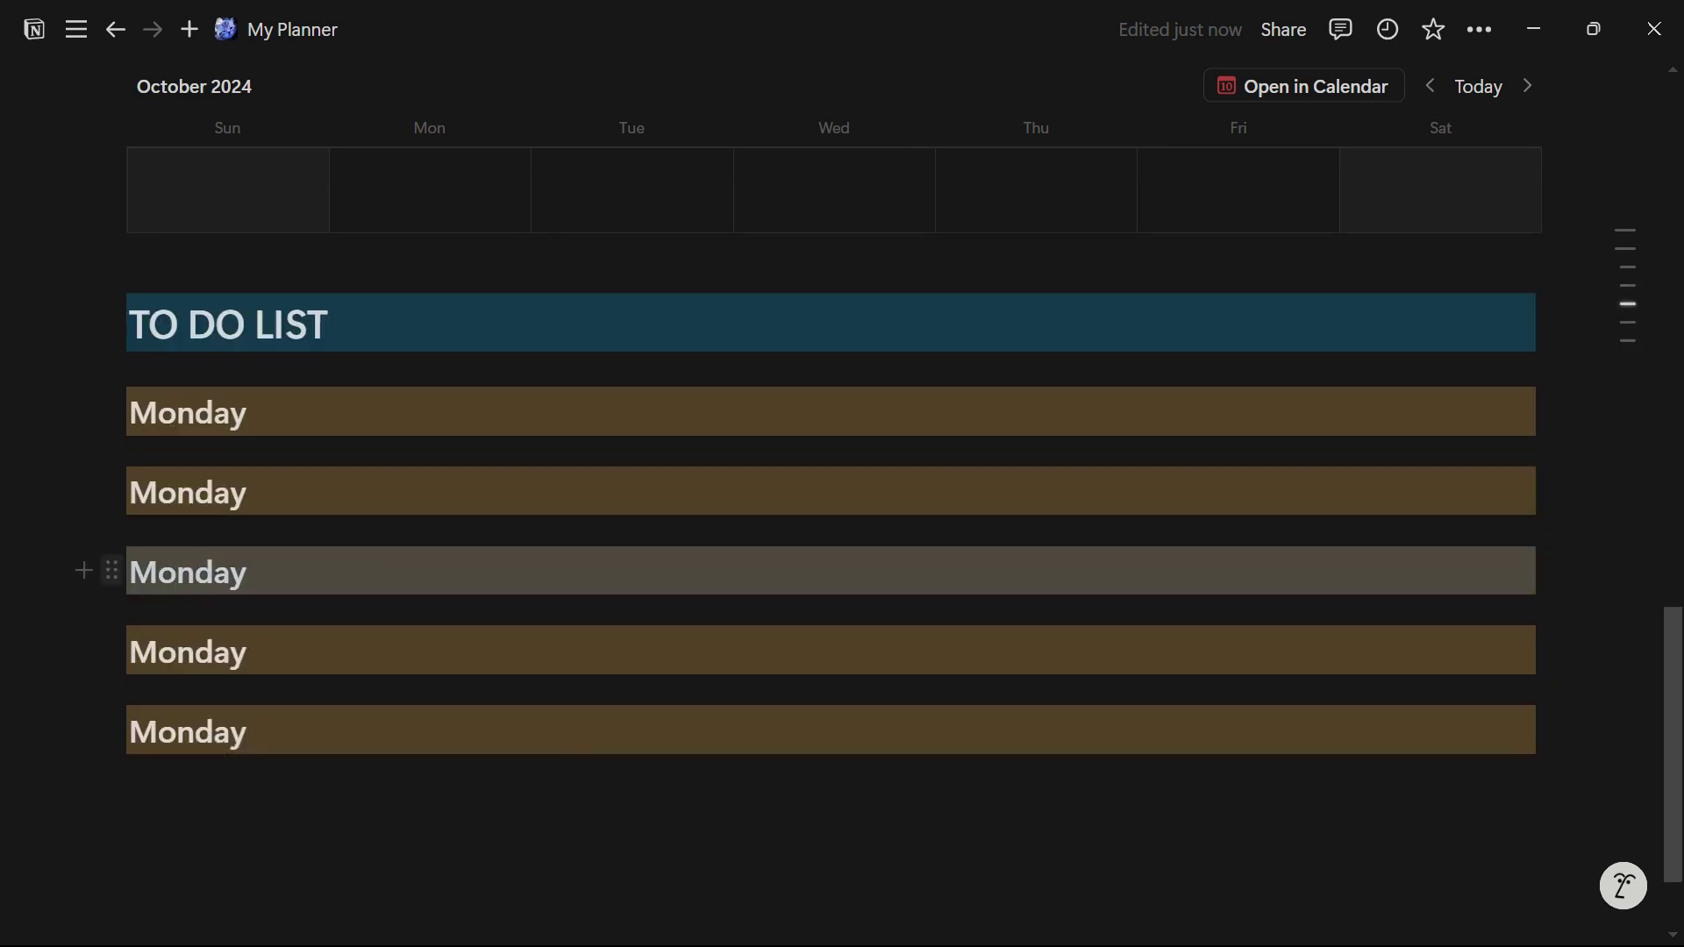
drag(111, 491, 1540, 421)
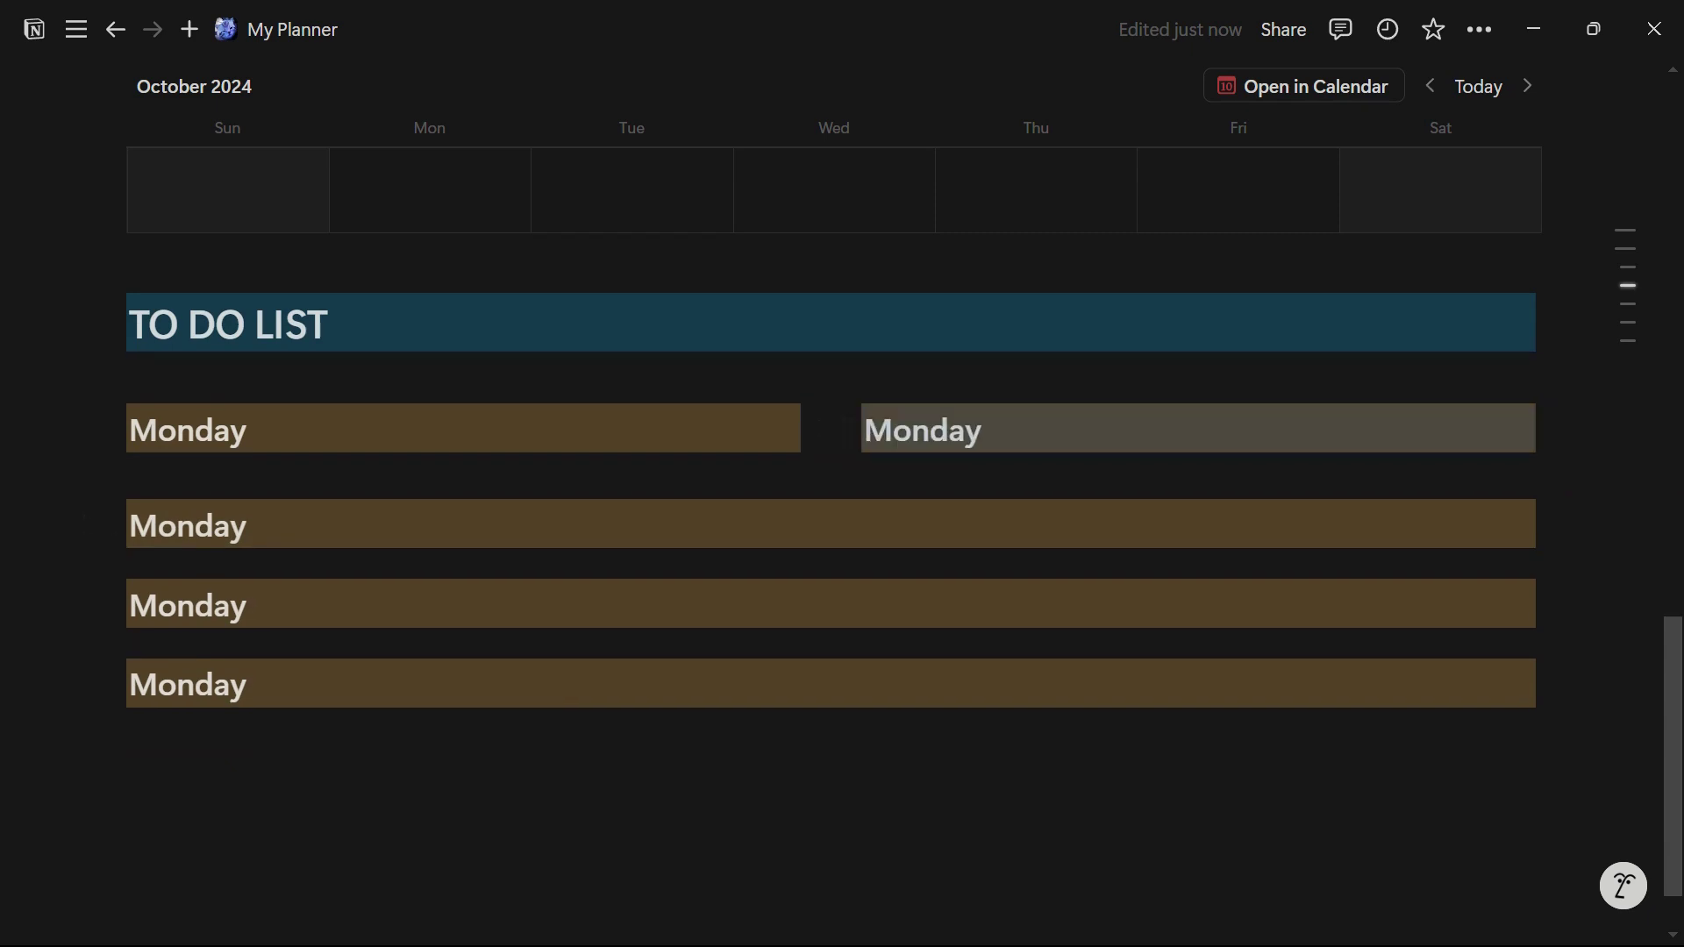
drag(111, 524, 1544, 421)
drag(111, 525, 1570, 472)
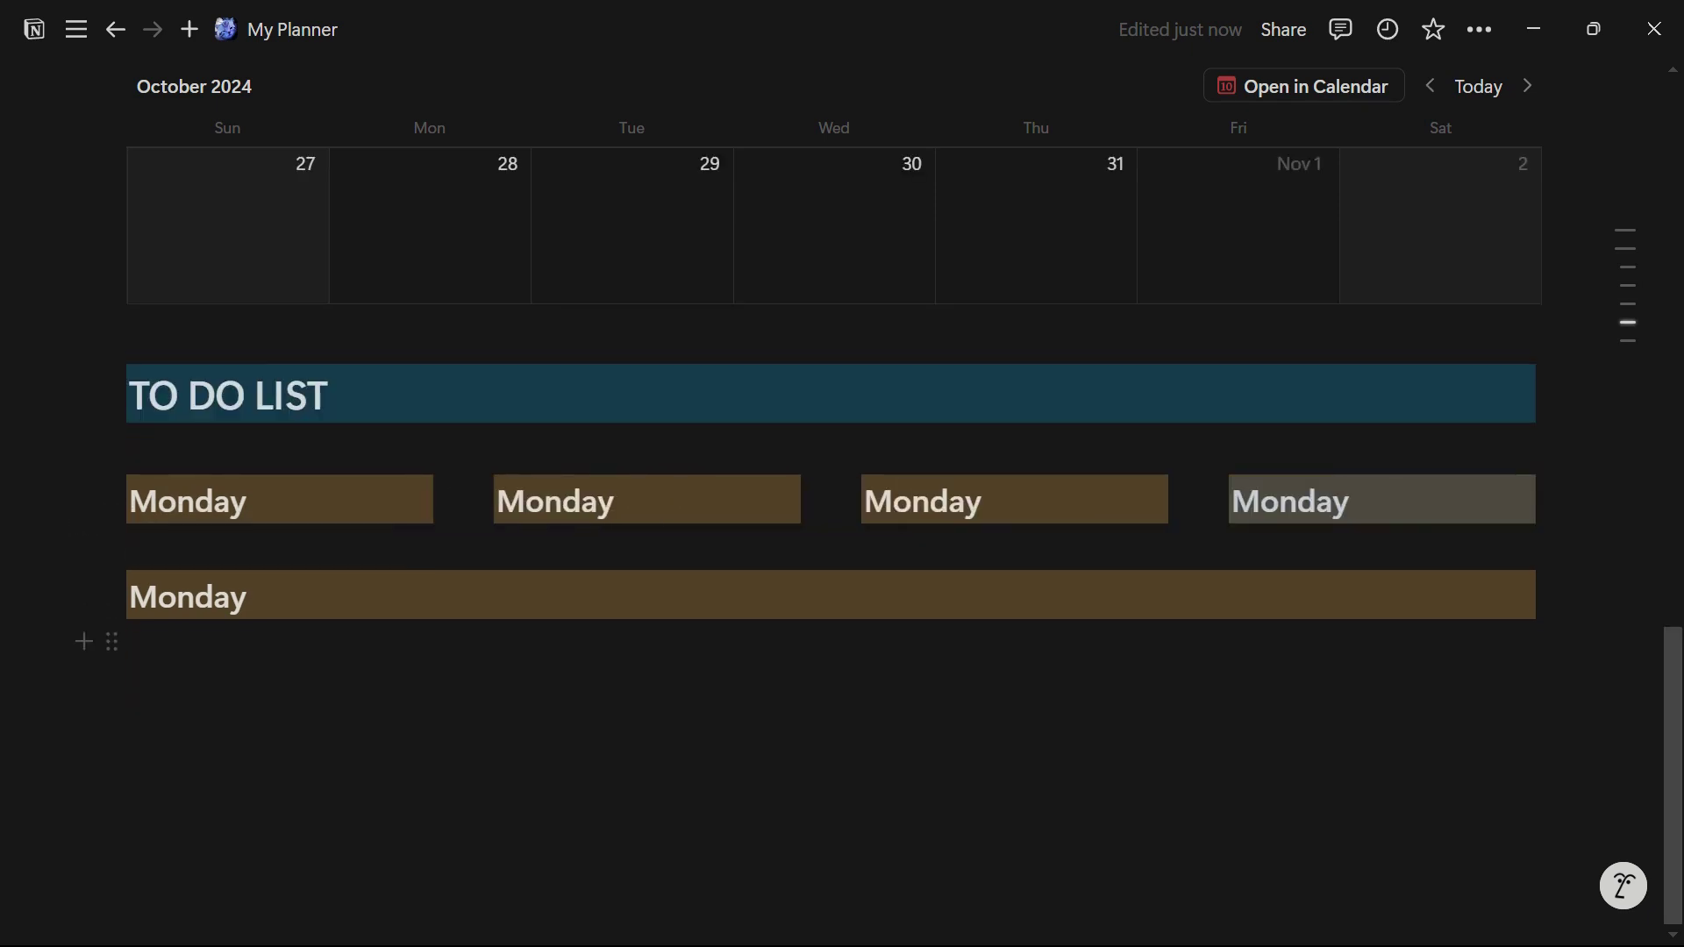
click(111, 595)
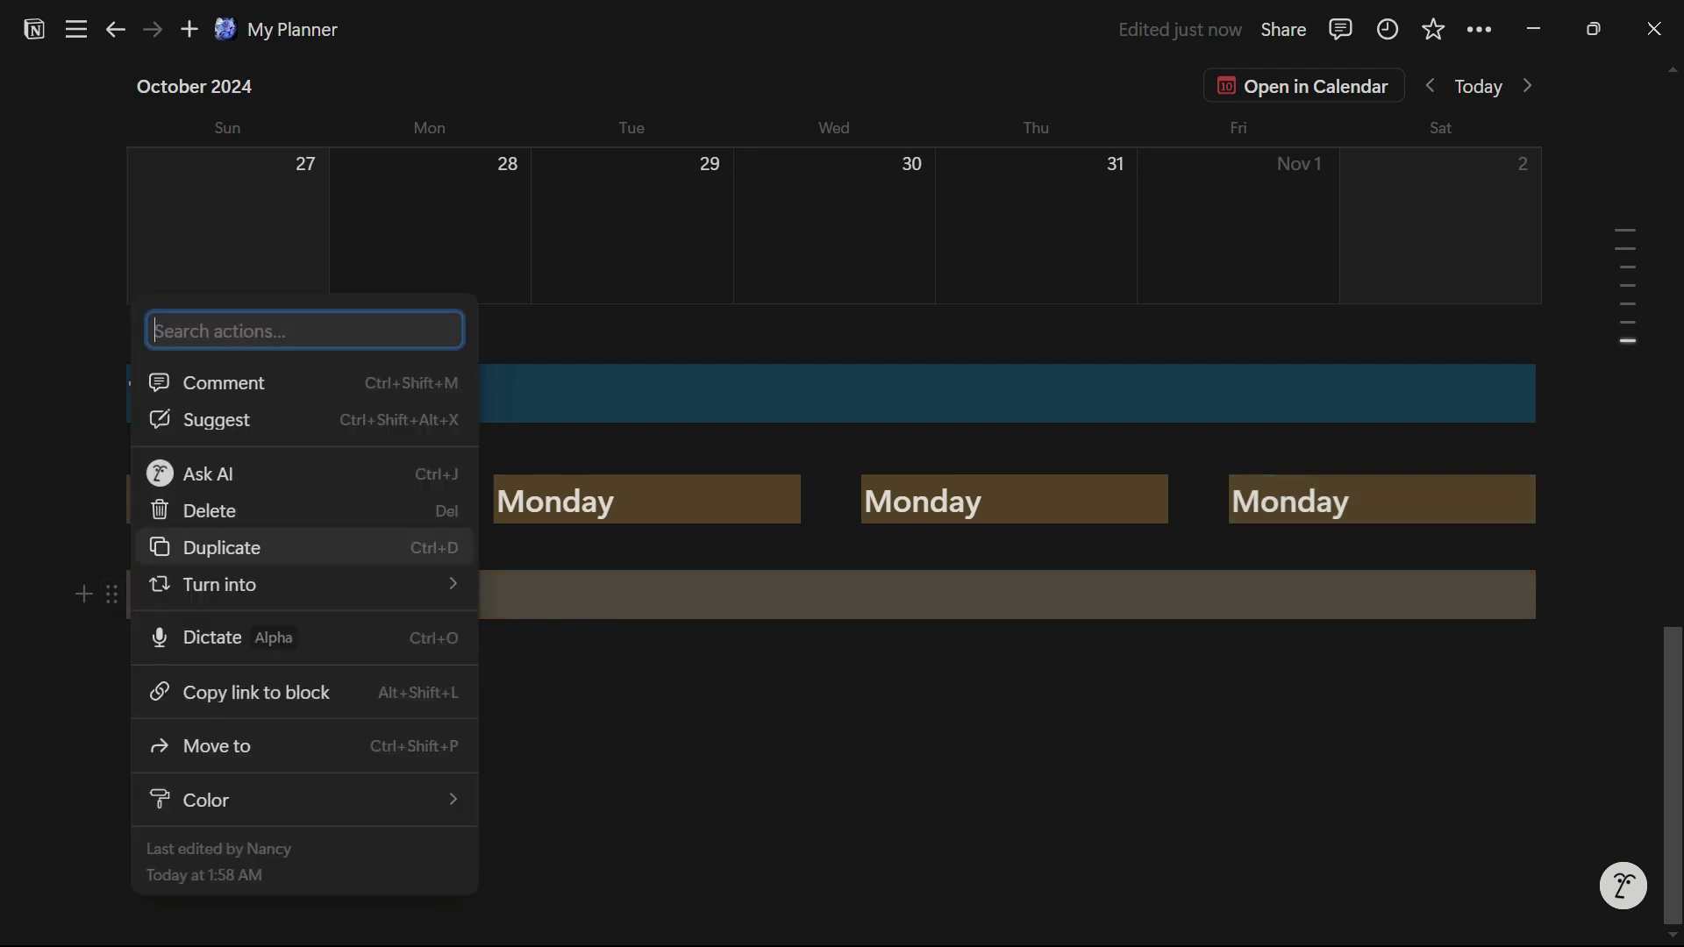
click(221, 547)
Step: Add a to-do list of four checkbox items, each reading "to do", under the first Monday heading in the upper row
click(249, 469)
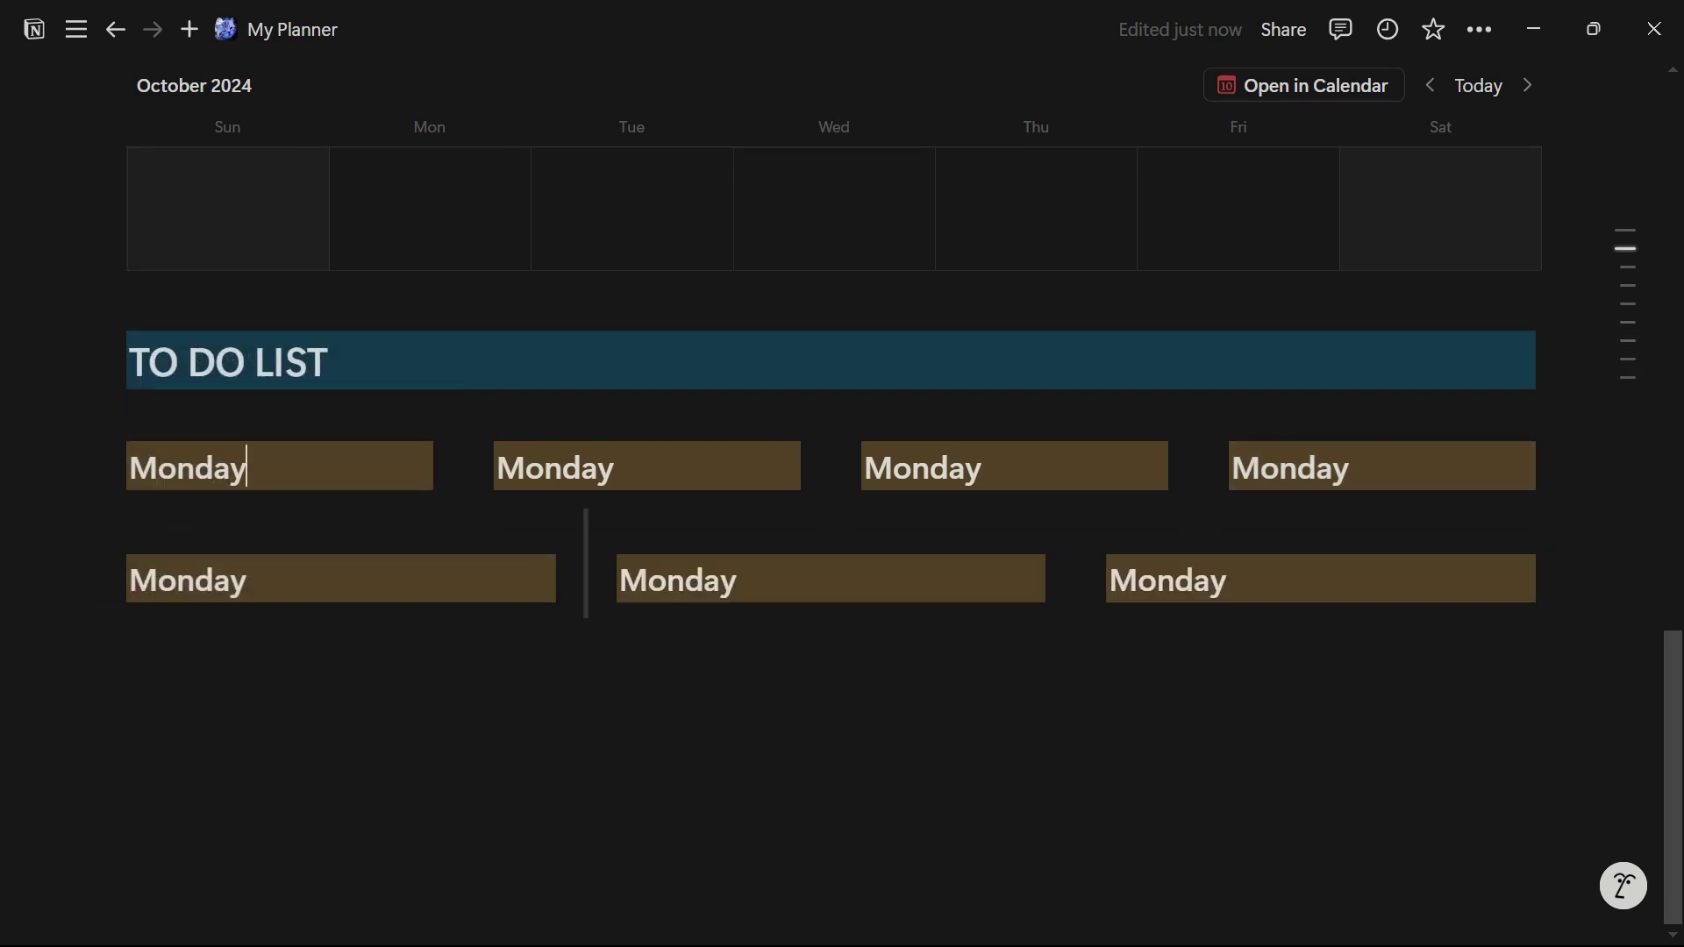
key(Return)
text(/)
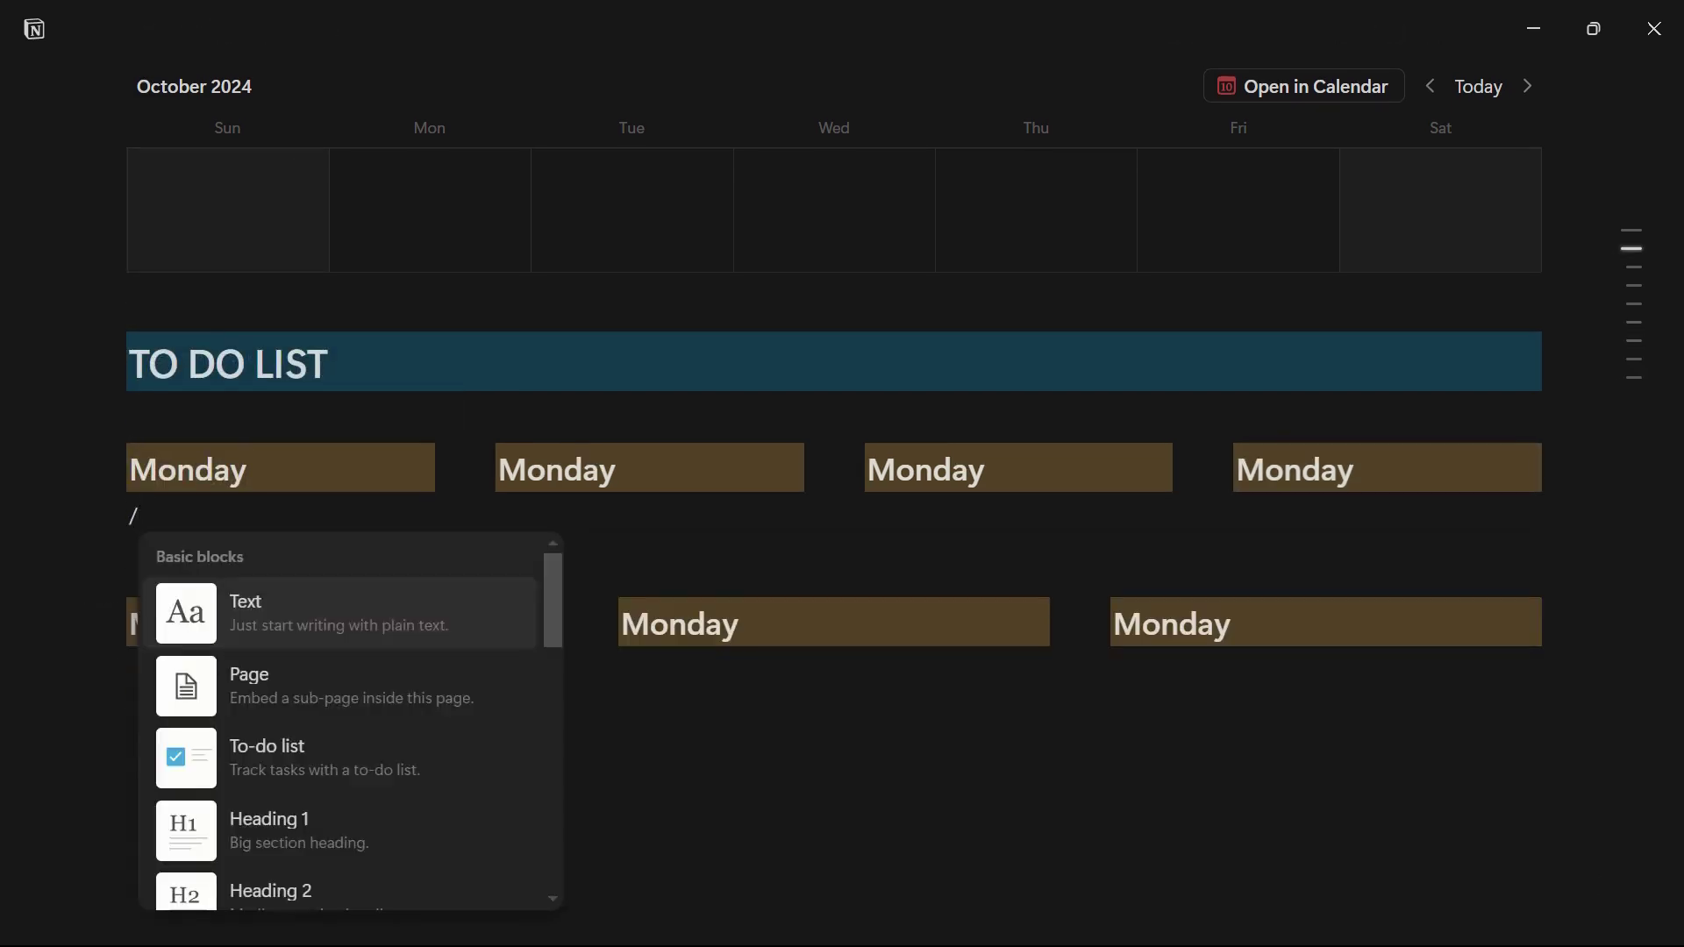
text(to)
key(Return)
text(to do)
key(Return)
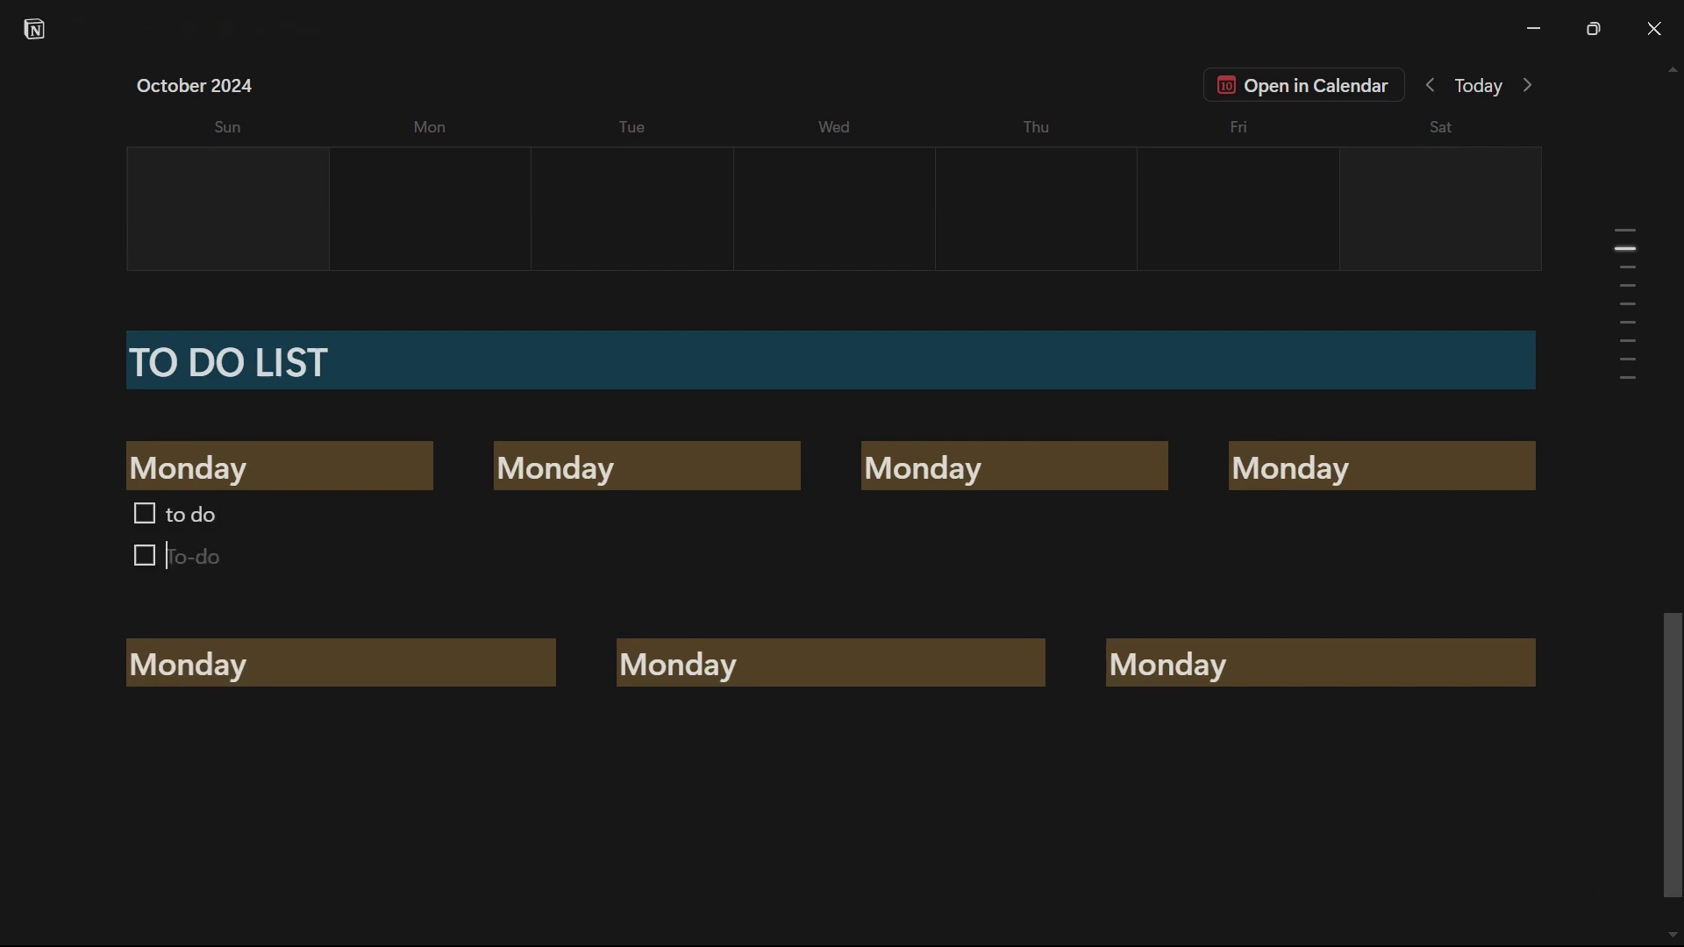
text(to do)
key(Return)
text(to do)
key(Return)
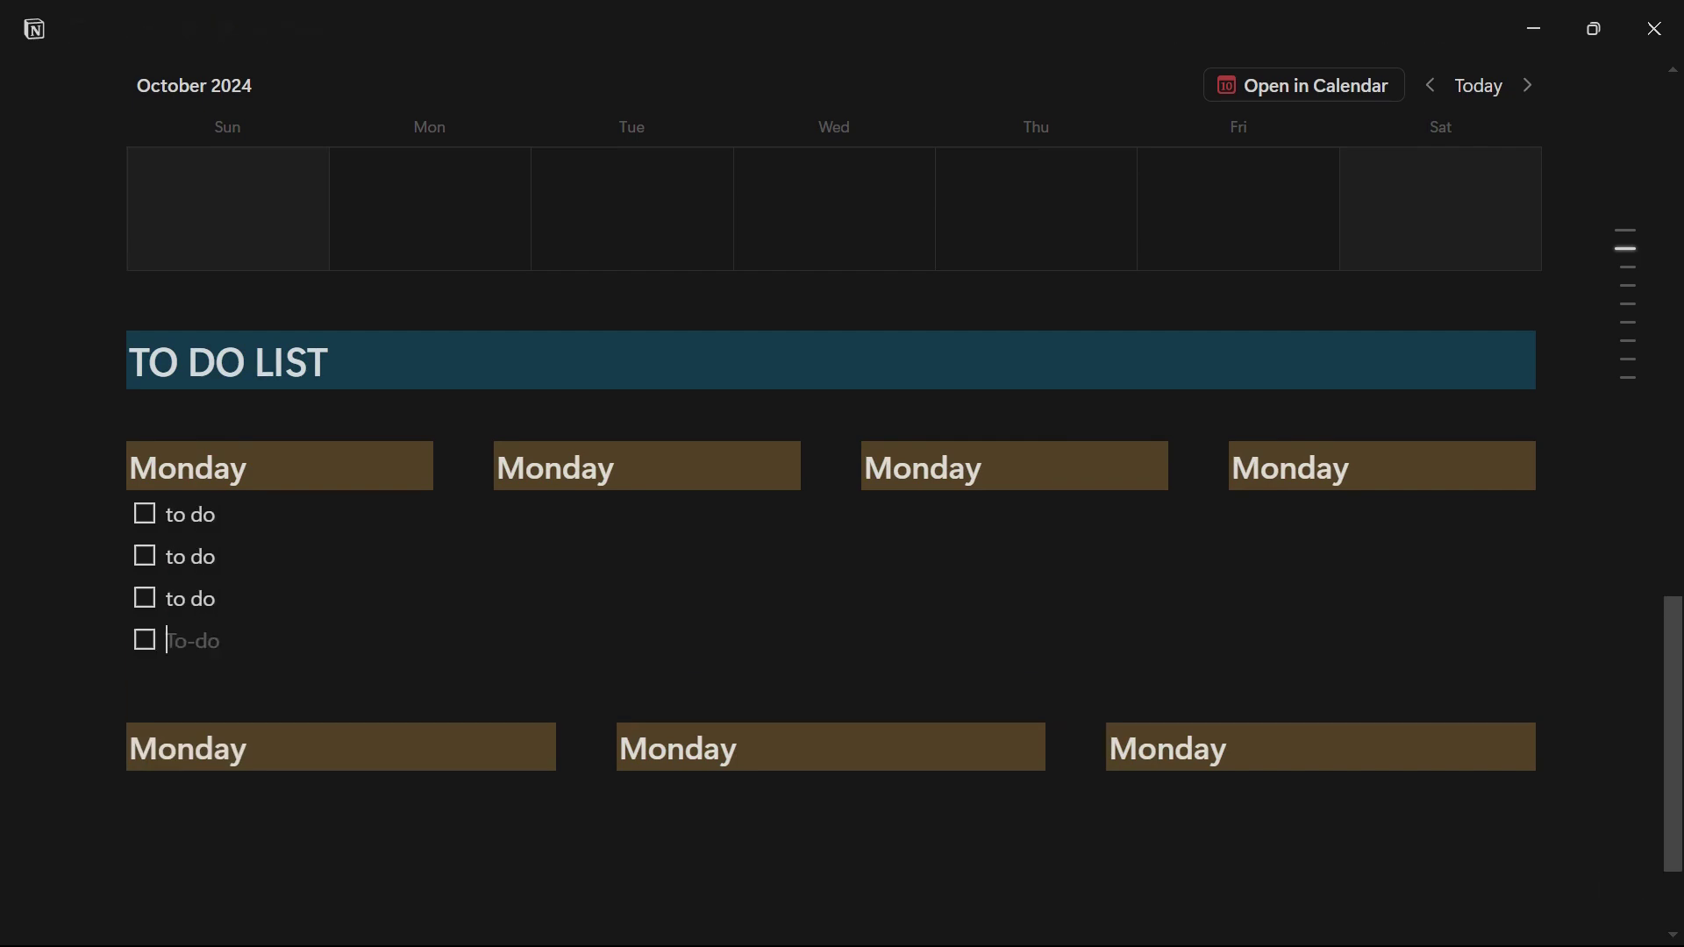
text(to)
text(do)
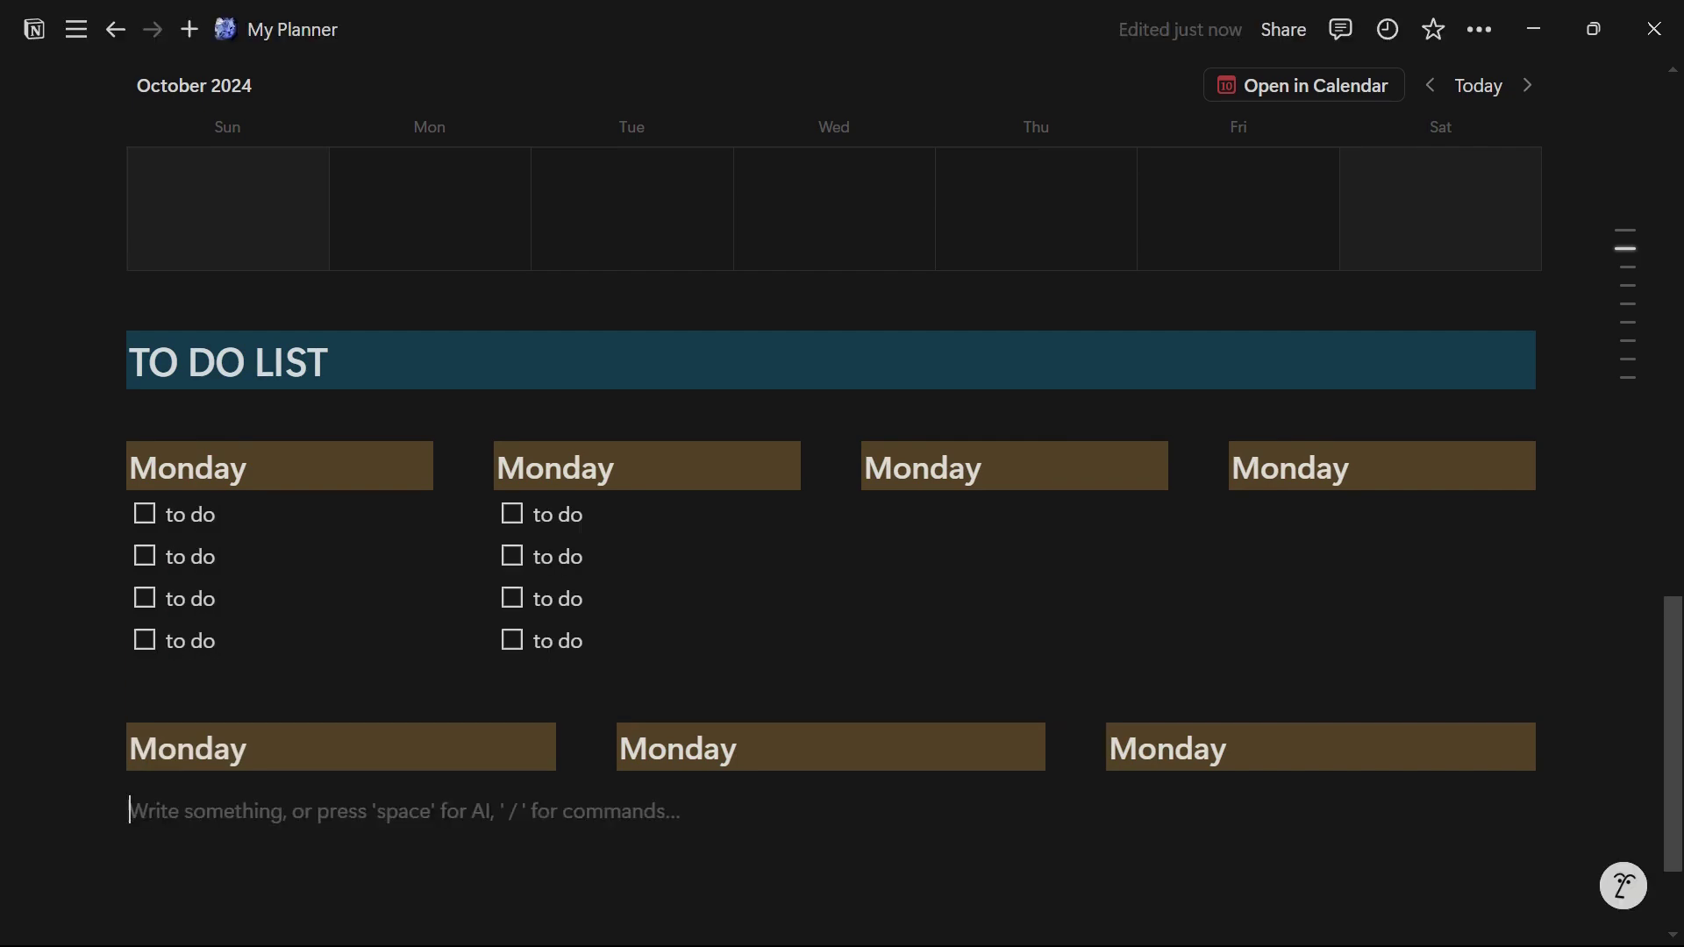
Step: Repeat the four "to do" checkboxes under the other three headings in the upper row
key(Escape)
key(shift+Up)
key(shift+Up)
key(shift+Up)
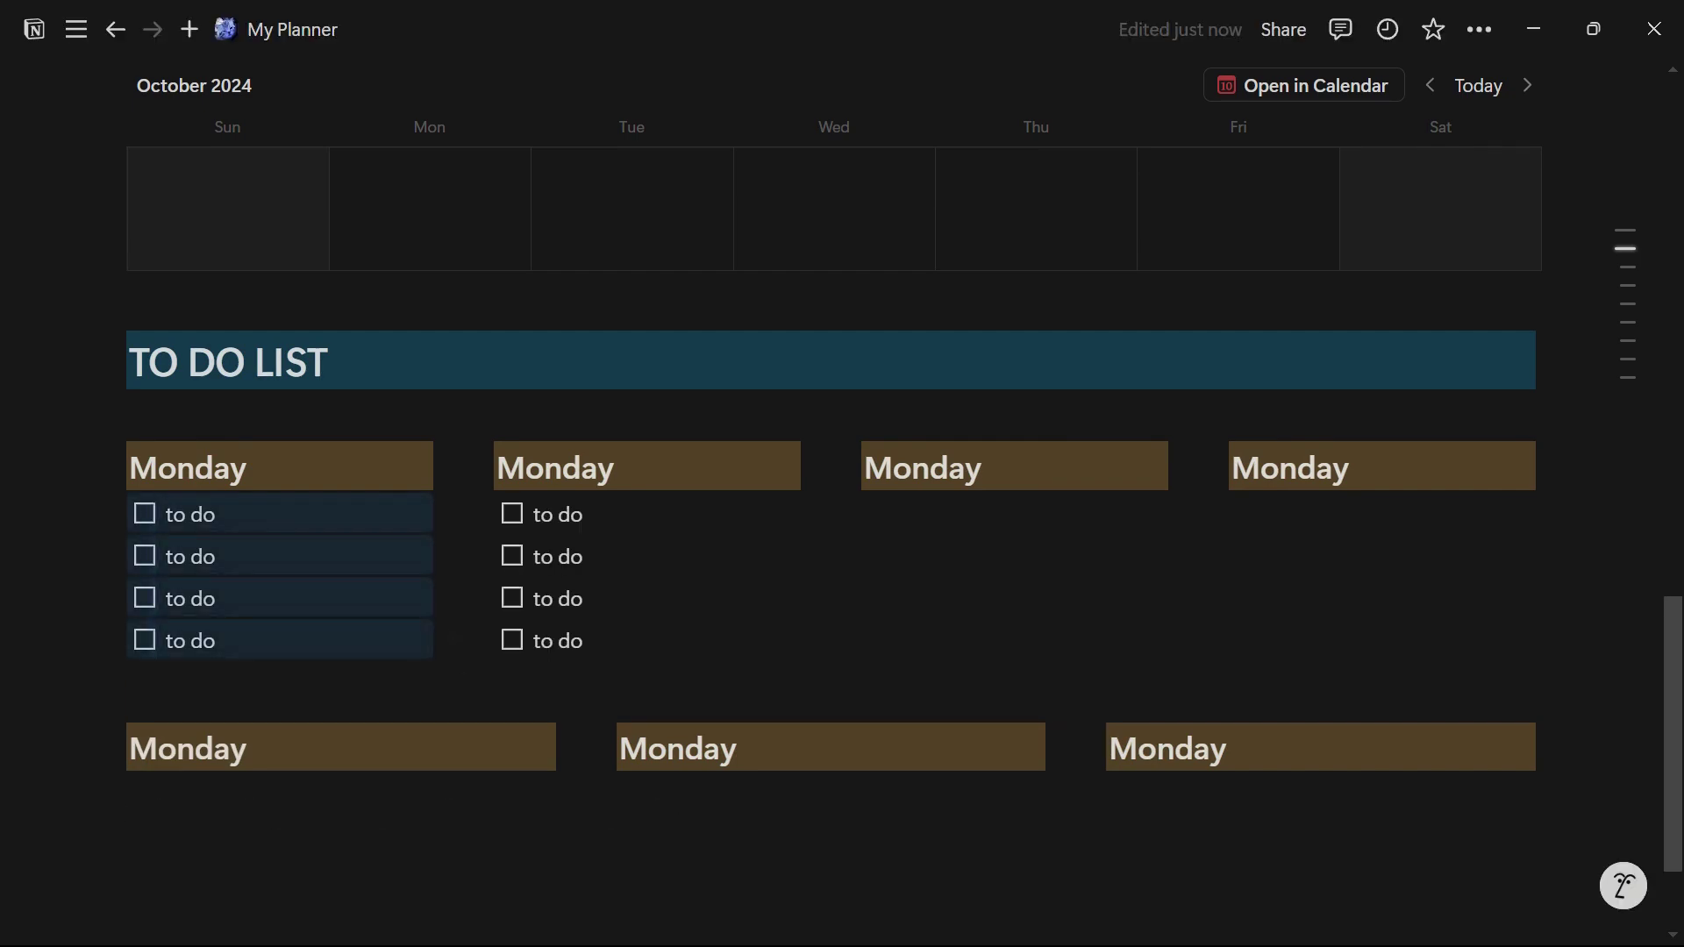
click(920, 514)
text(to do to do to do to do)
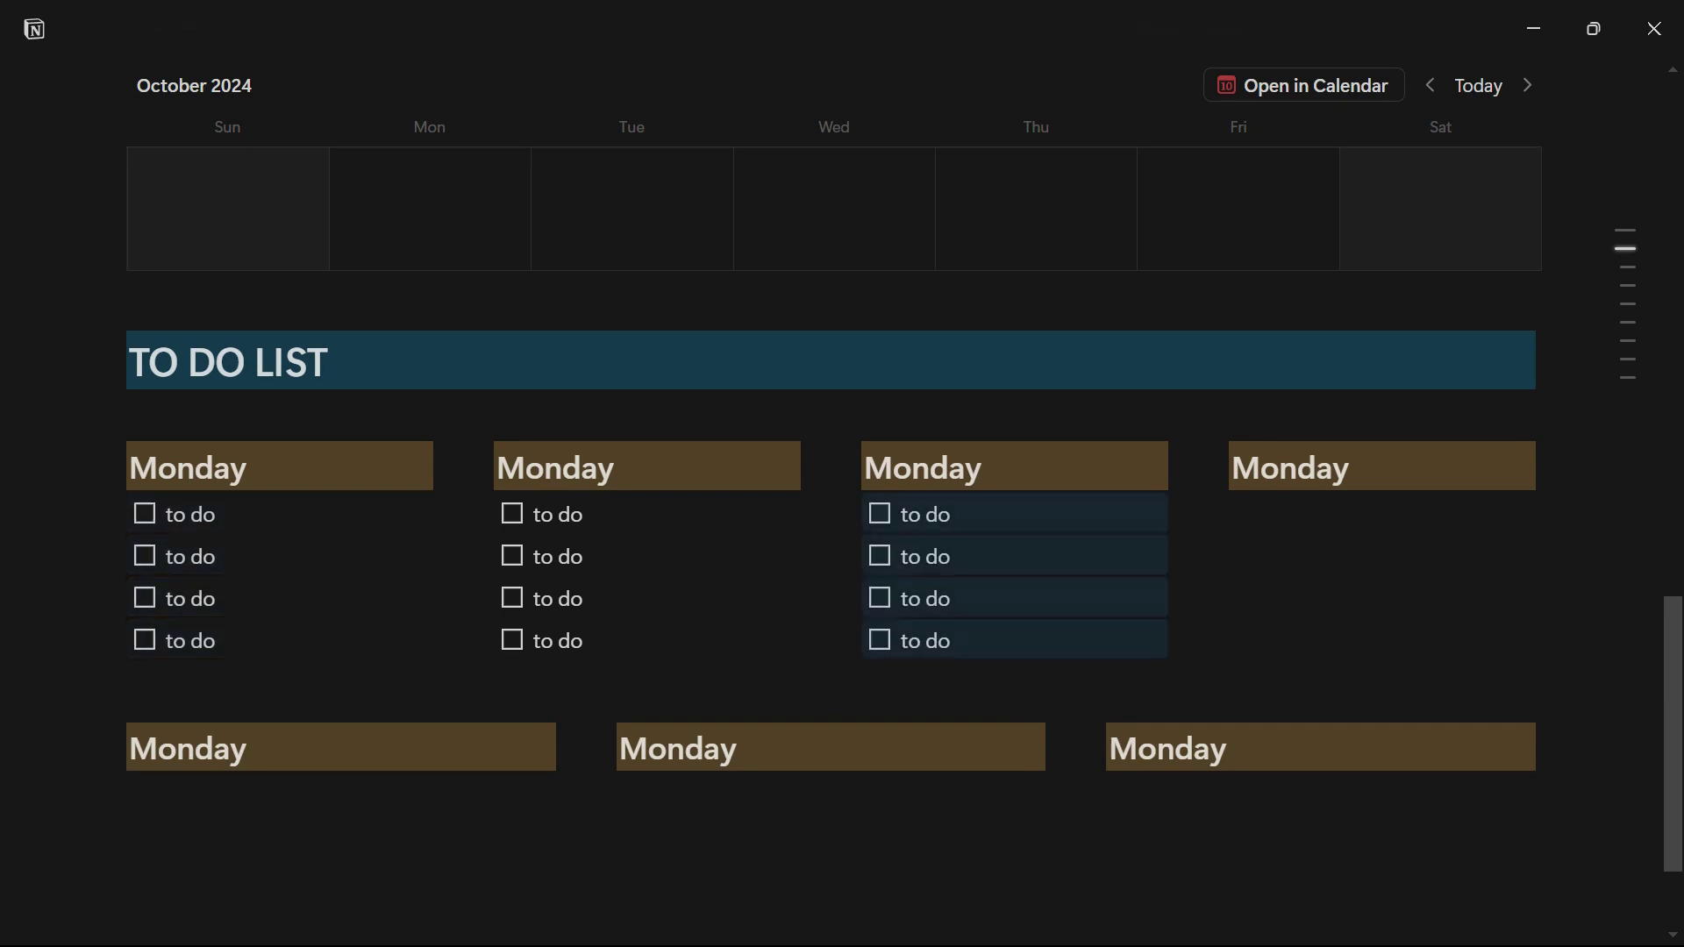
click(1289, 514)
text(to do to do to do to do)
Step: Place the same four "to do" checkboxes under each of the three Monday headings in the lower row
click(188, 812)
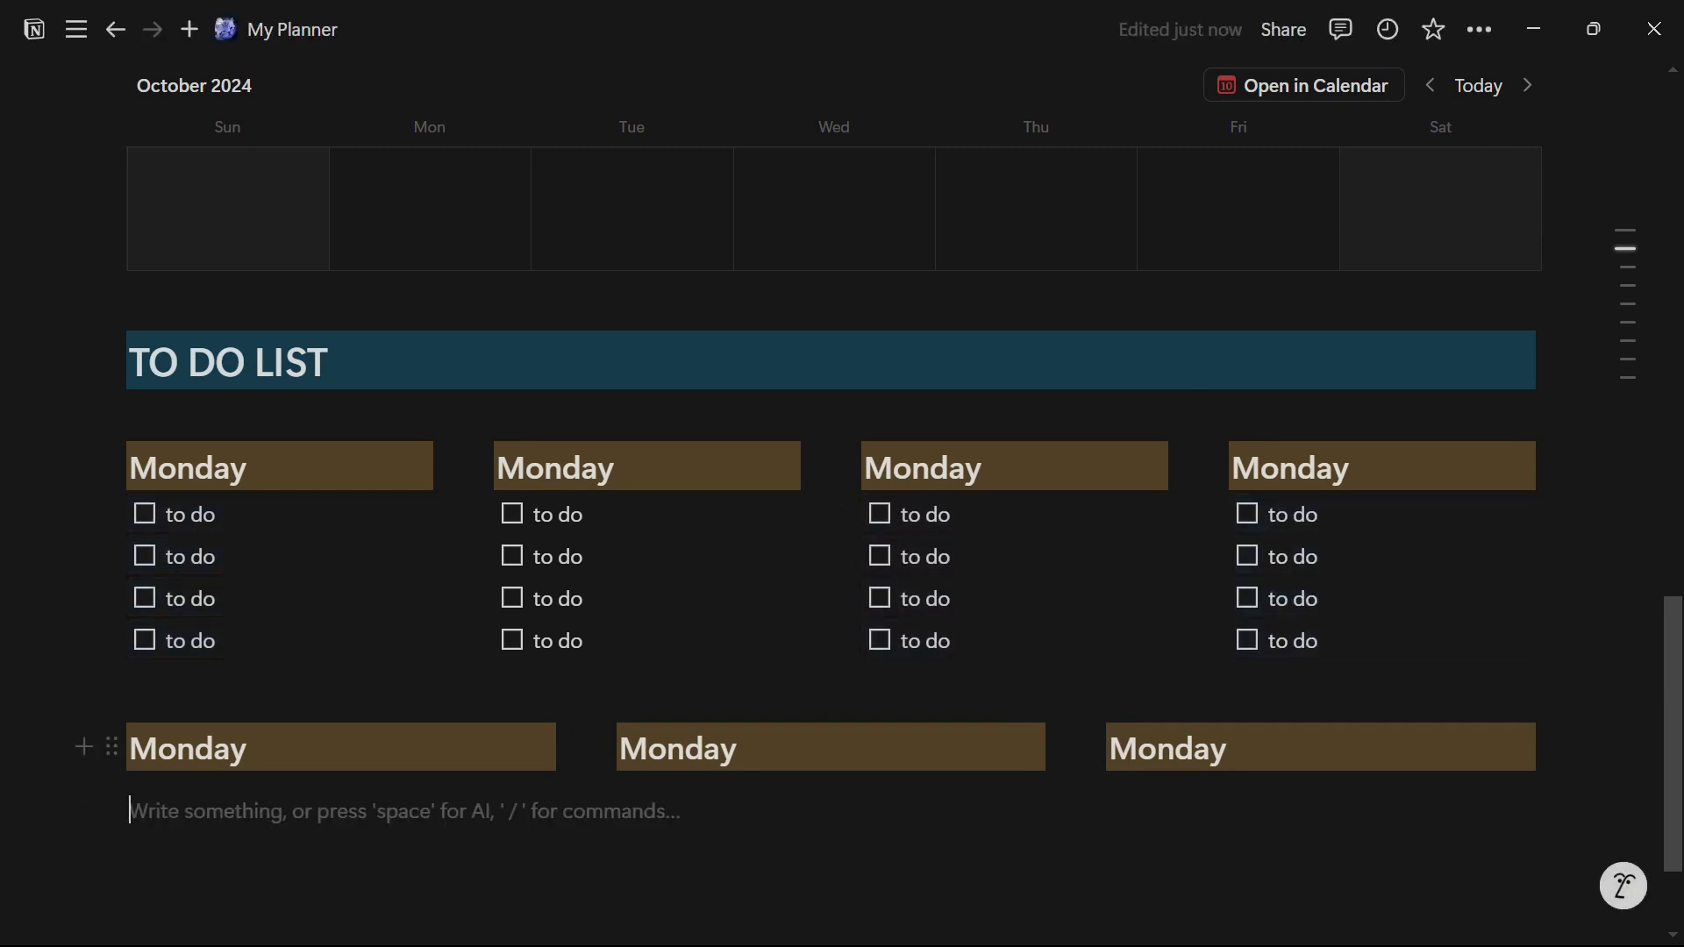
text(to do to do to do to do)
scroll(831, 526, down, 3)
drag(112, 546, 138, 502)
click(672, 530)
text(to do to do to do to do)
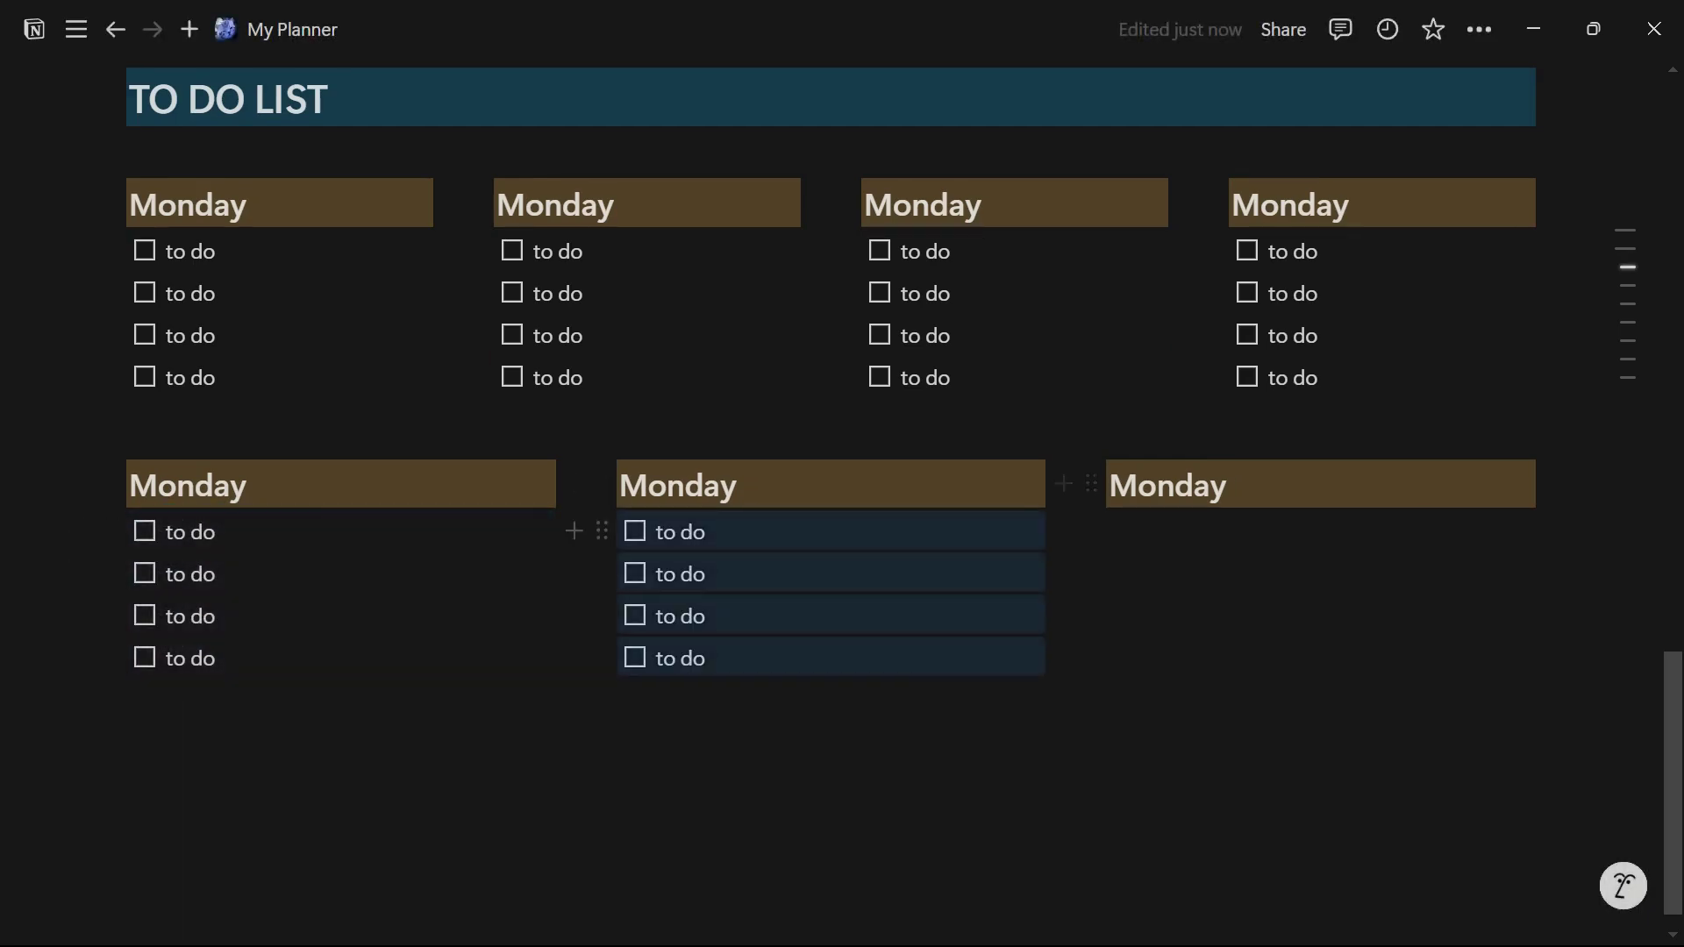
click(1162, 531)
text(to do to do to do to do)
Step: Rename the second heading in the upper row to "Tuesday"
click(247, 205)
click(614, 204)
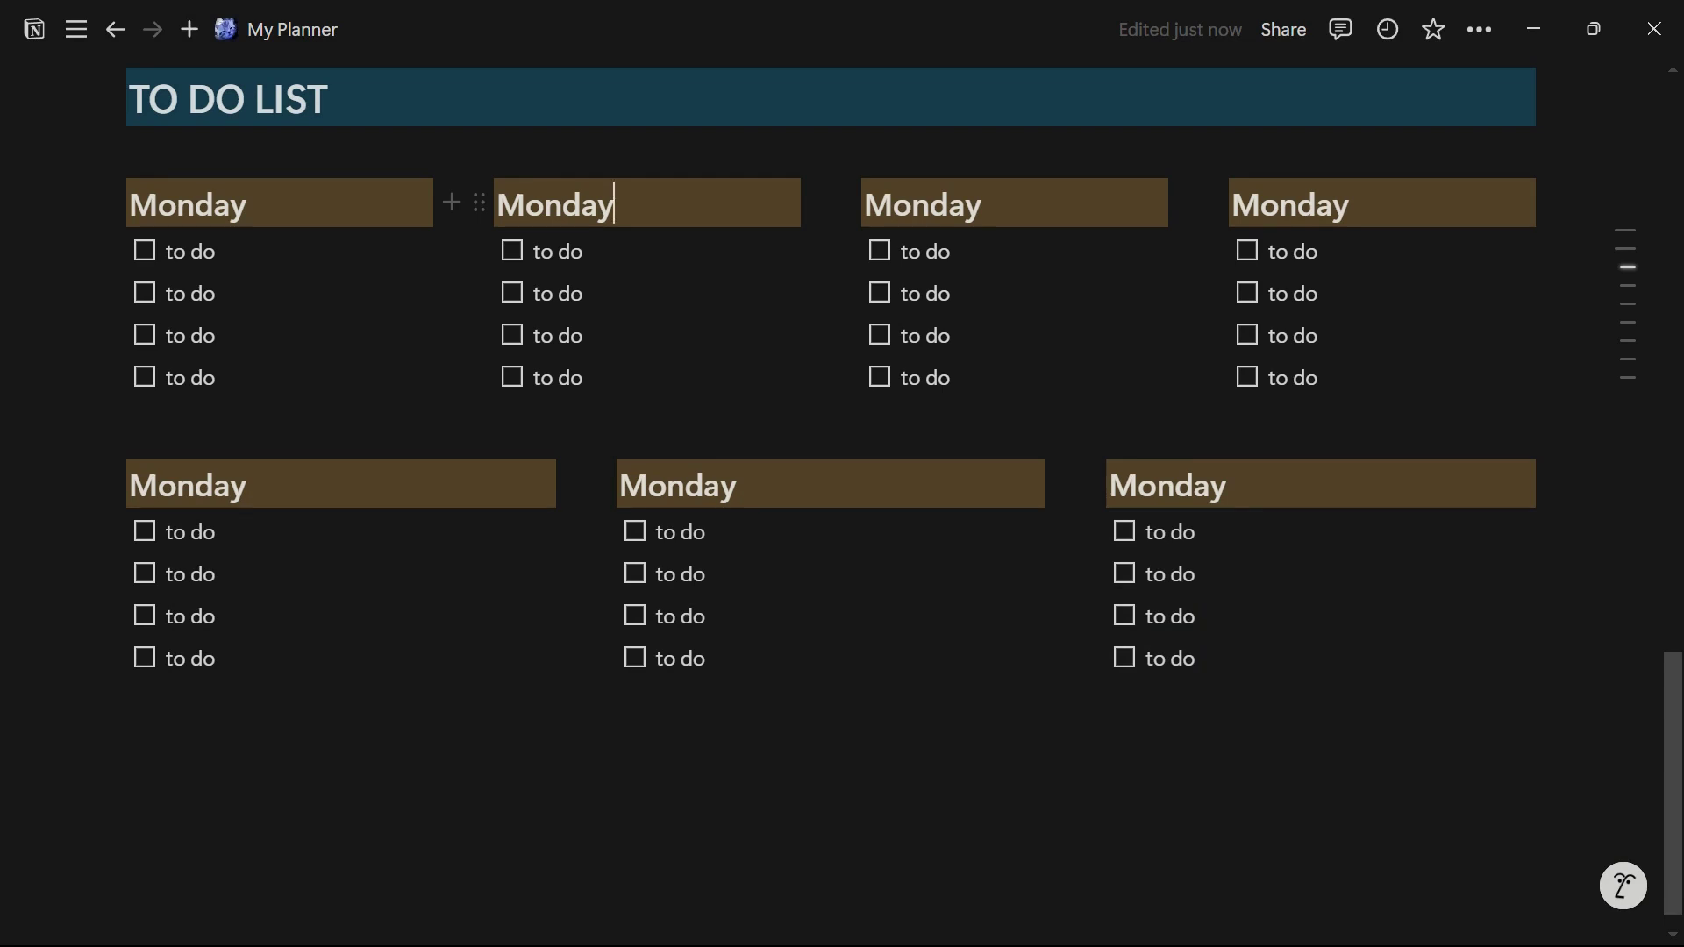
key(BackSpace)
key(BackSpace)
key(BackSpace)
key(BackSpace)
key(BackSpace)
key(BackSpace)
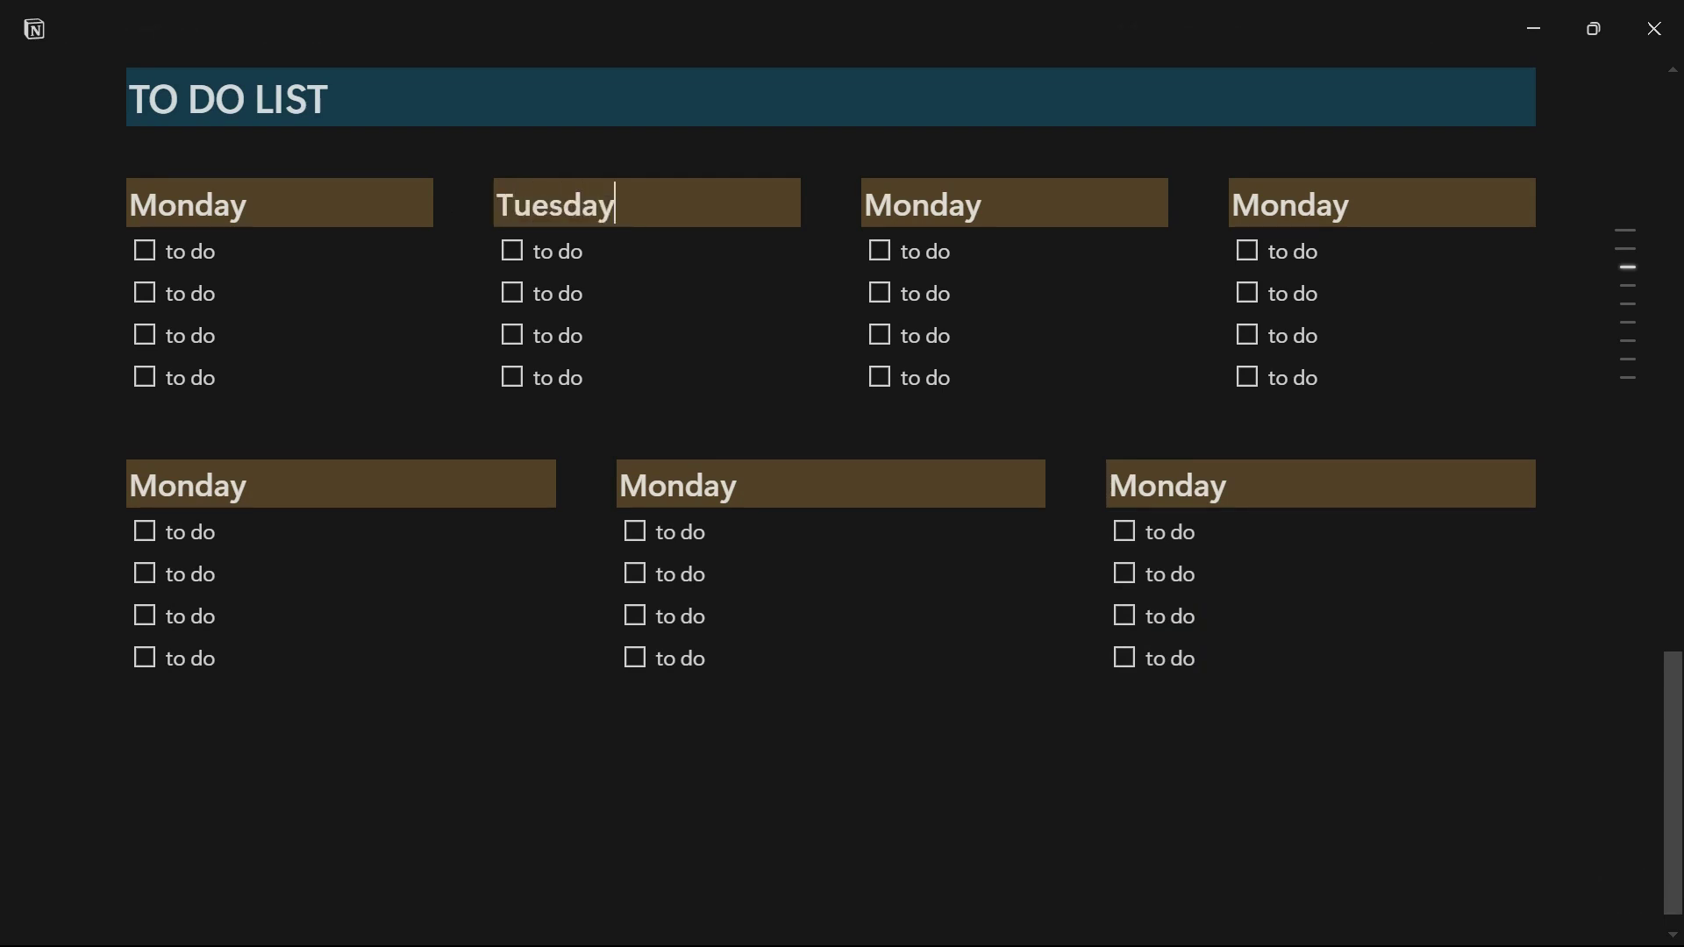
Step: Rename the third and fourth headings in the upper row to "Wednesday" and "Thursday"
double_click(922, 205)
text(Wednes)
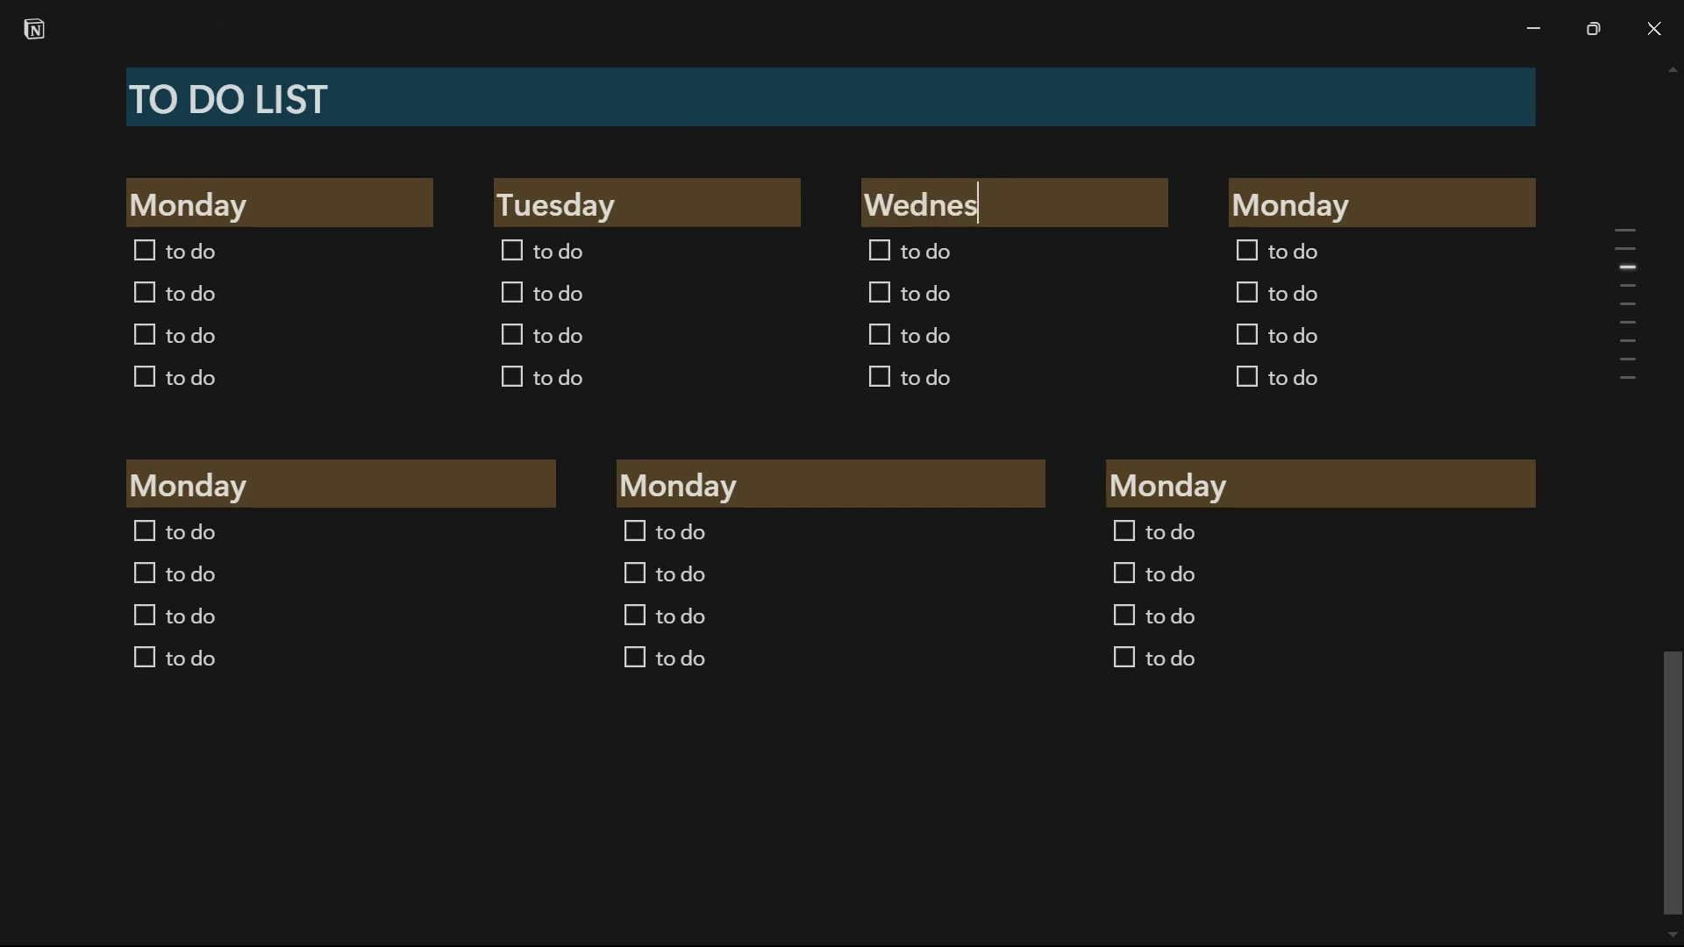
text(day)
double_click(1290, 205)
text(T)
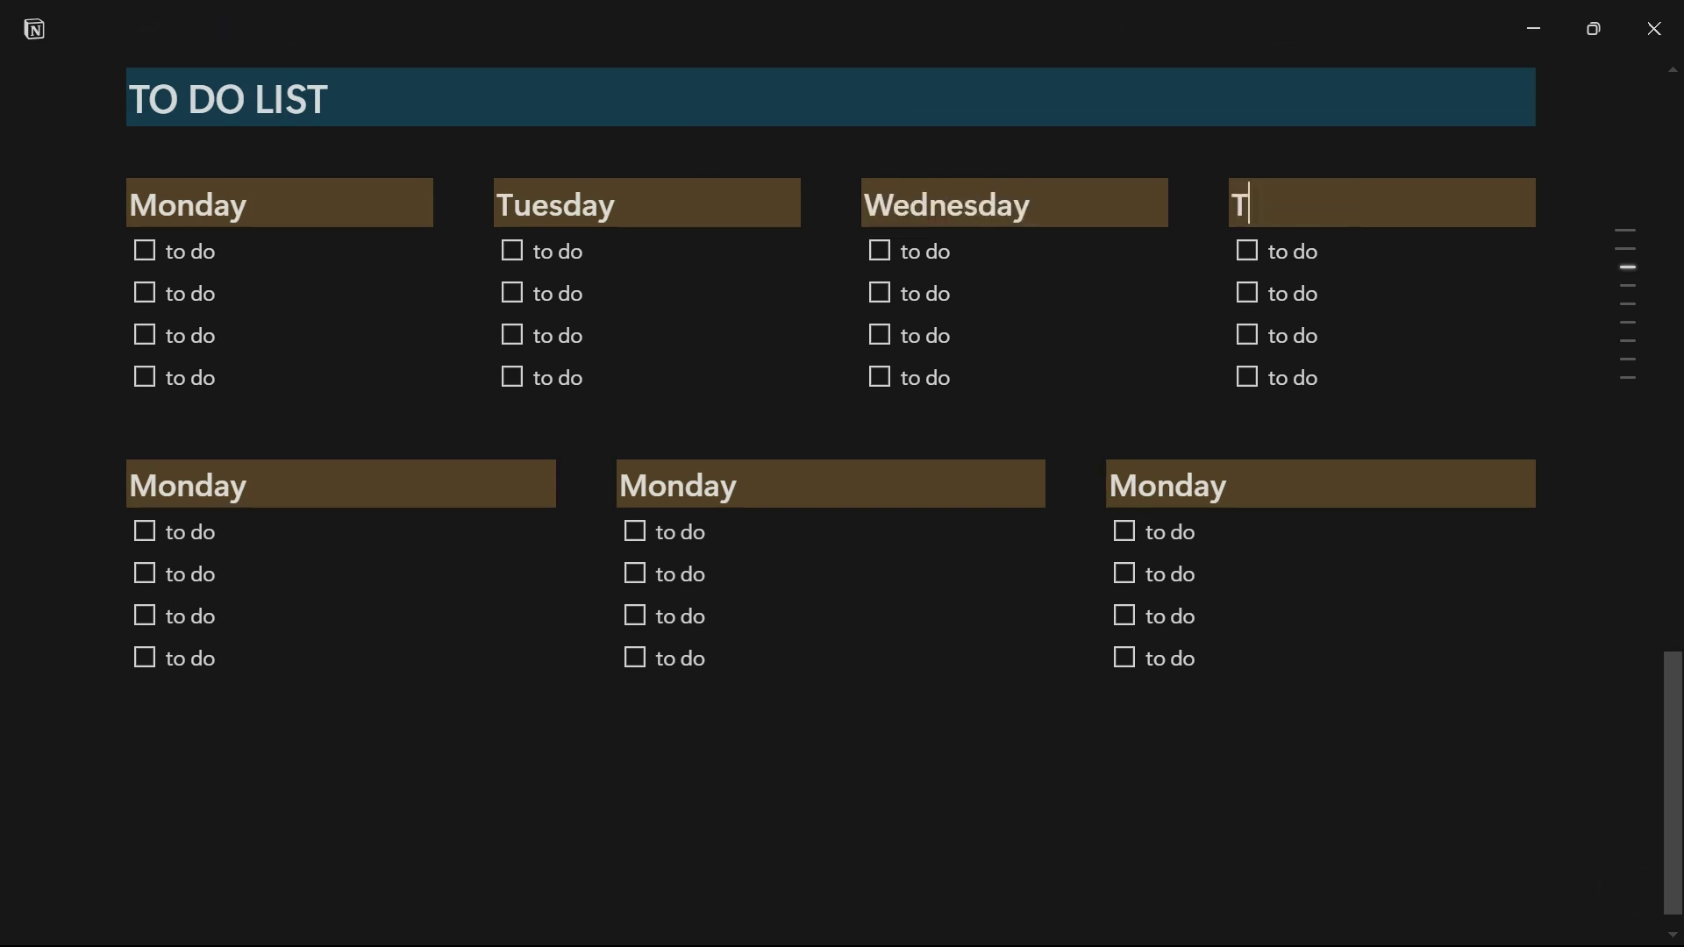
Step: Rename the first two headings in the lower row to "Friday" and "Saturday"
double_click(232, 485)
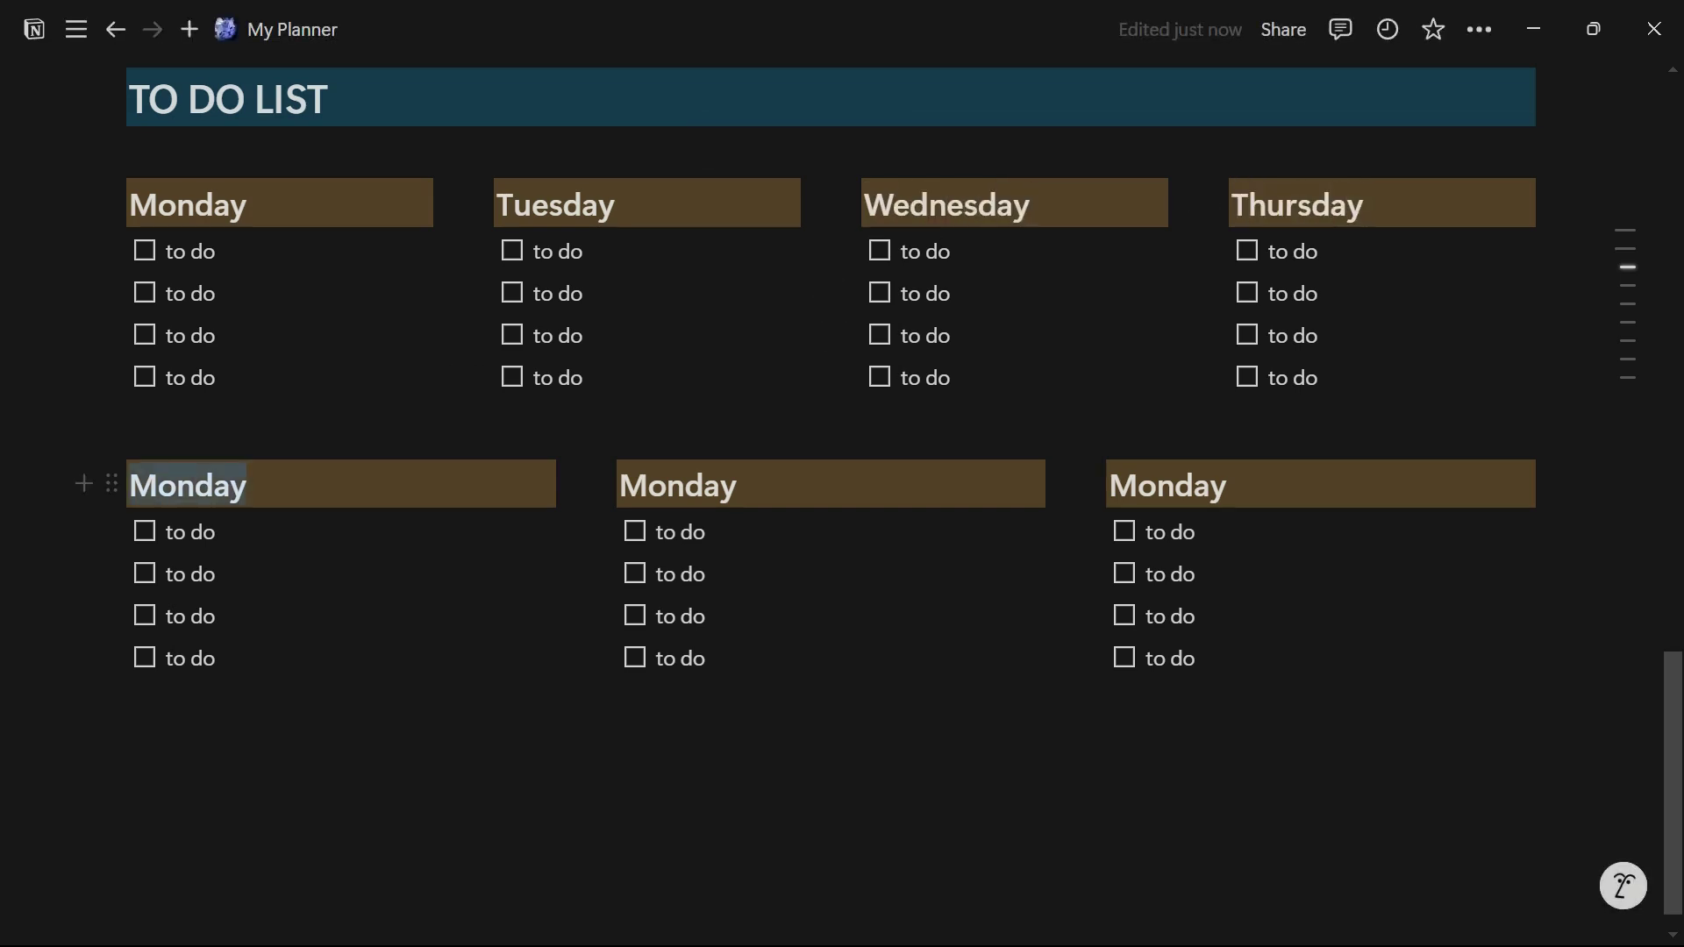
text(D)
text(rida)
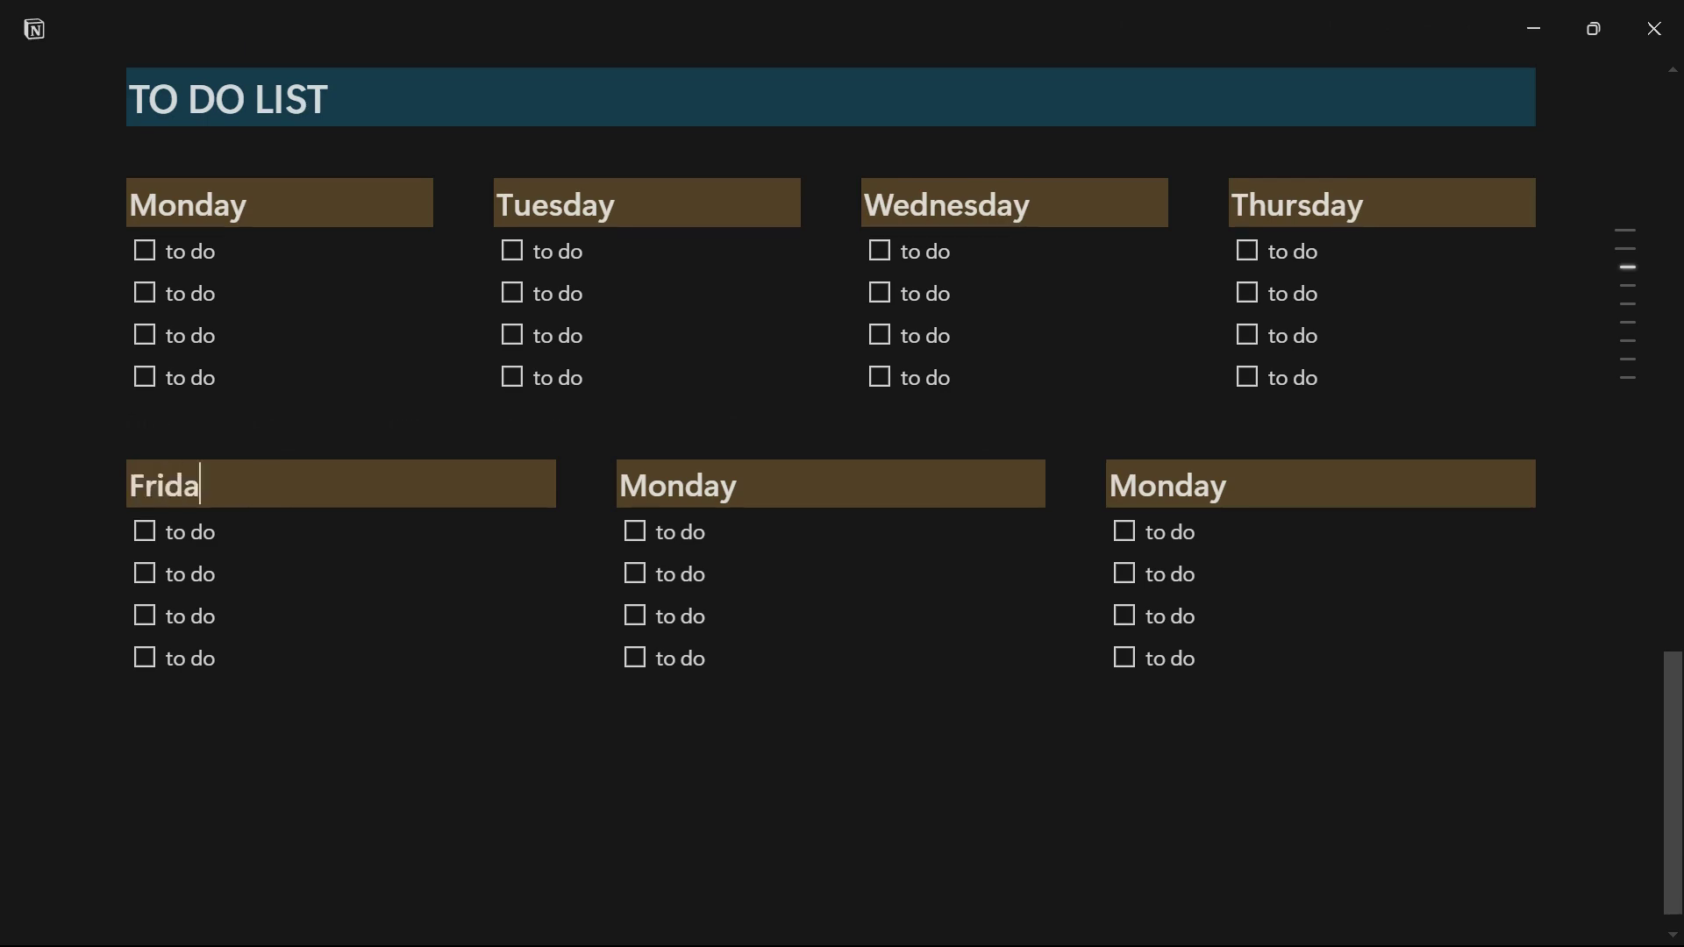
text(y)
double_click(680, 485)
text(S)
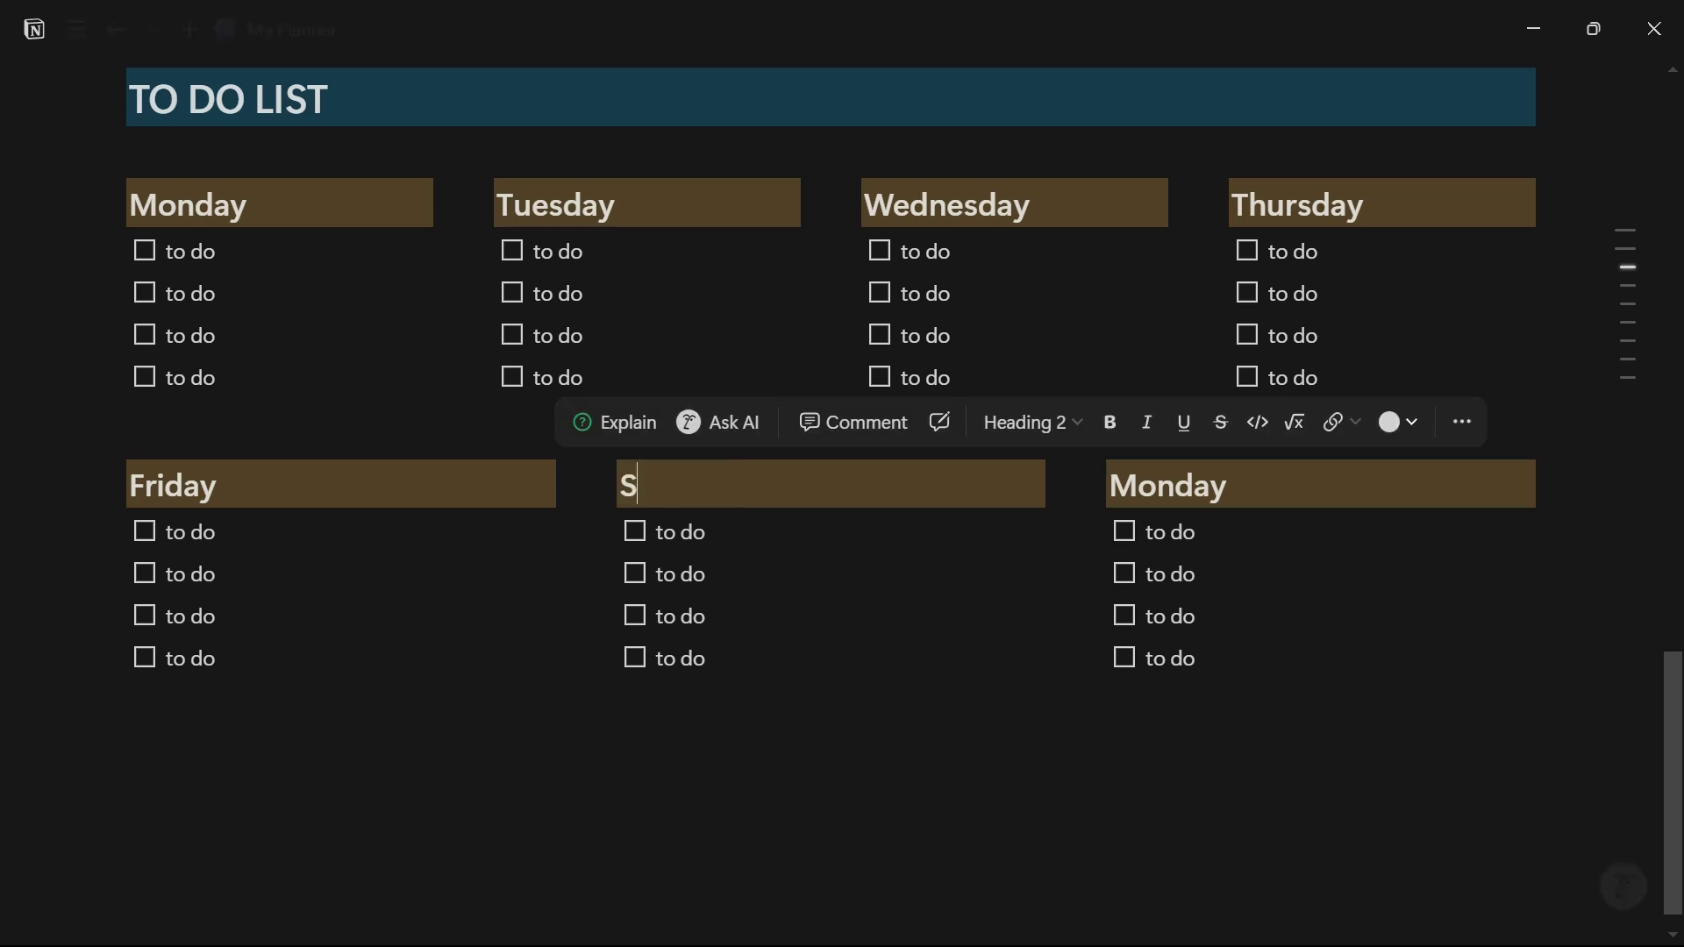
text(aturday)
Step: Rename the third heading in the lower row to "Sunday"
double_click(1169, 485)
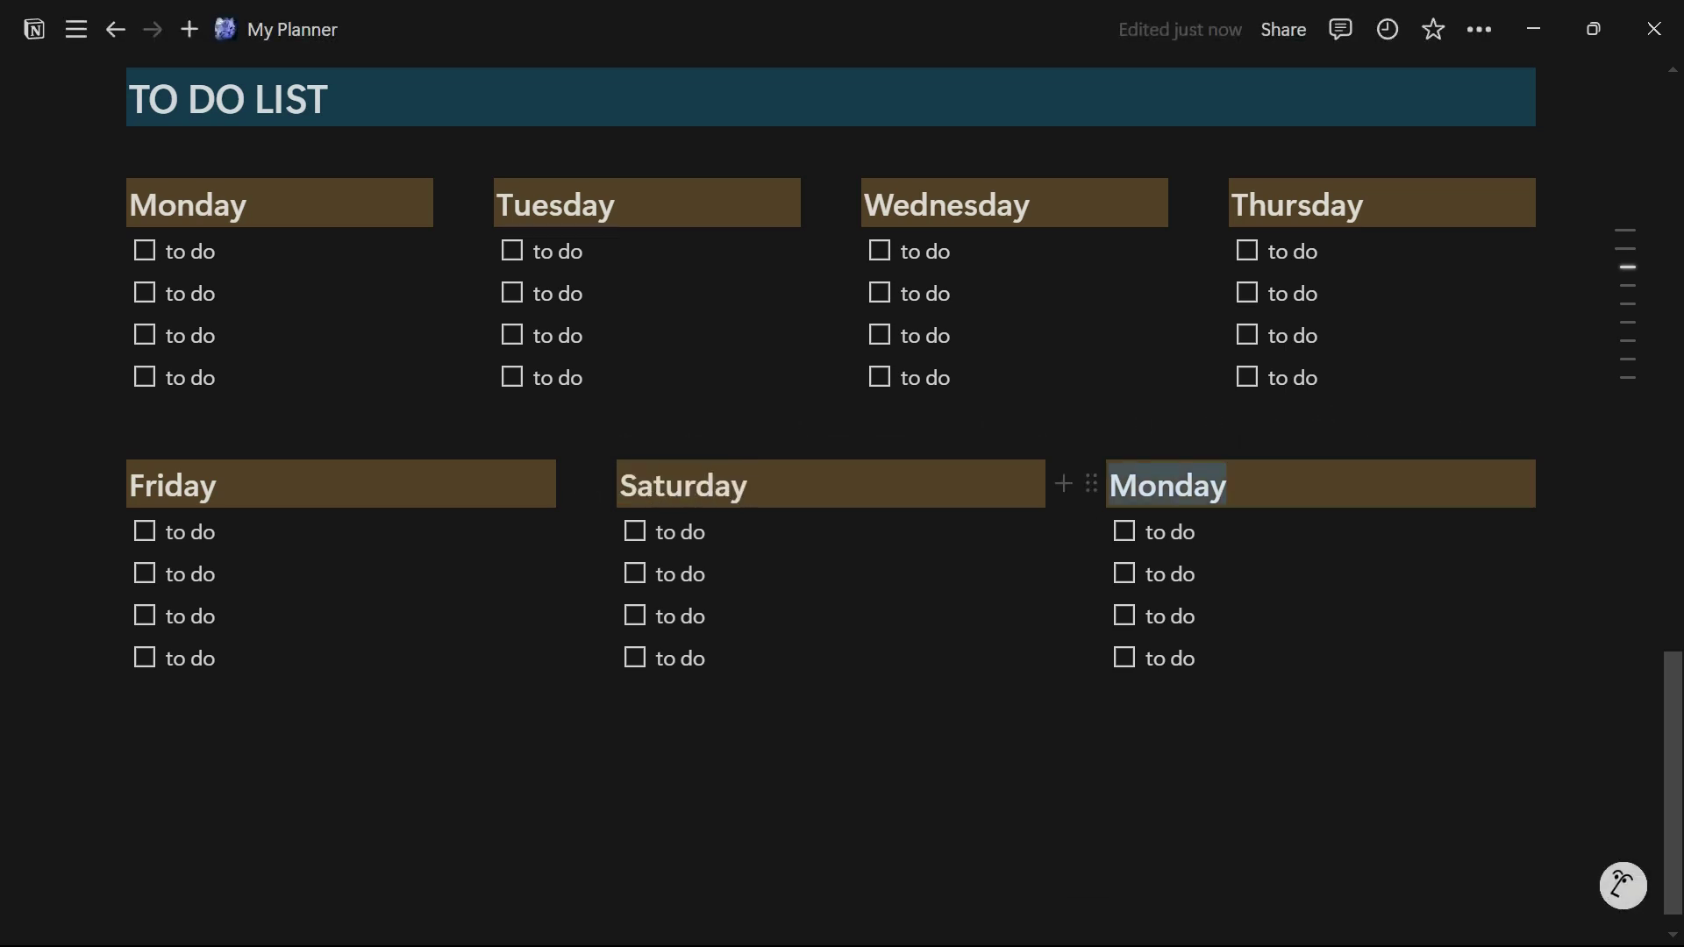
text(Sunday)
key(Return)
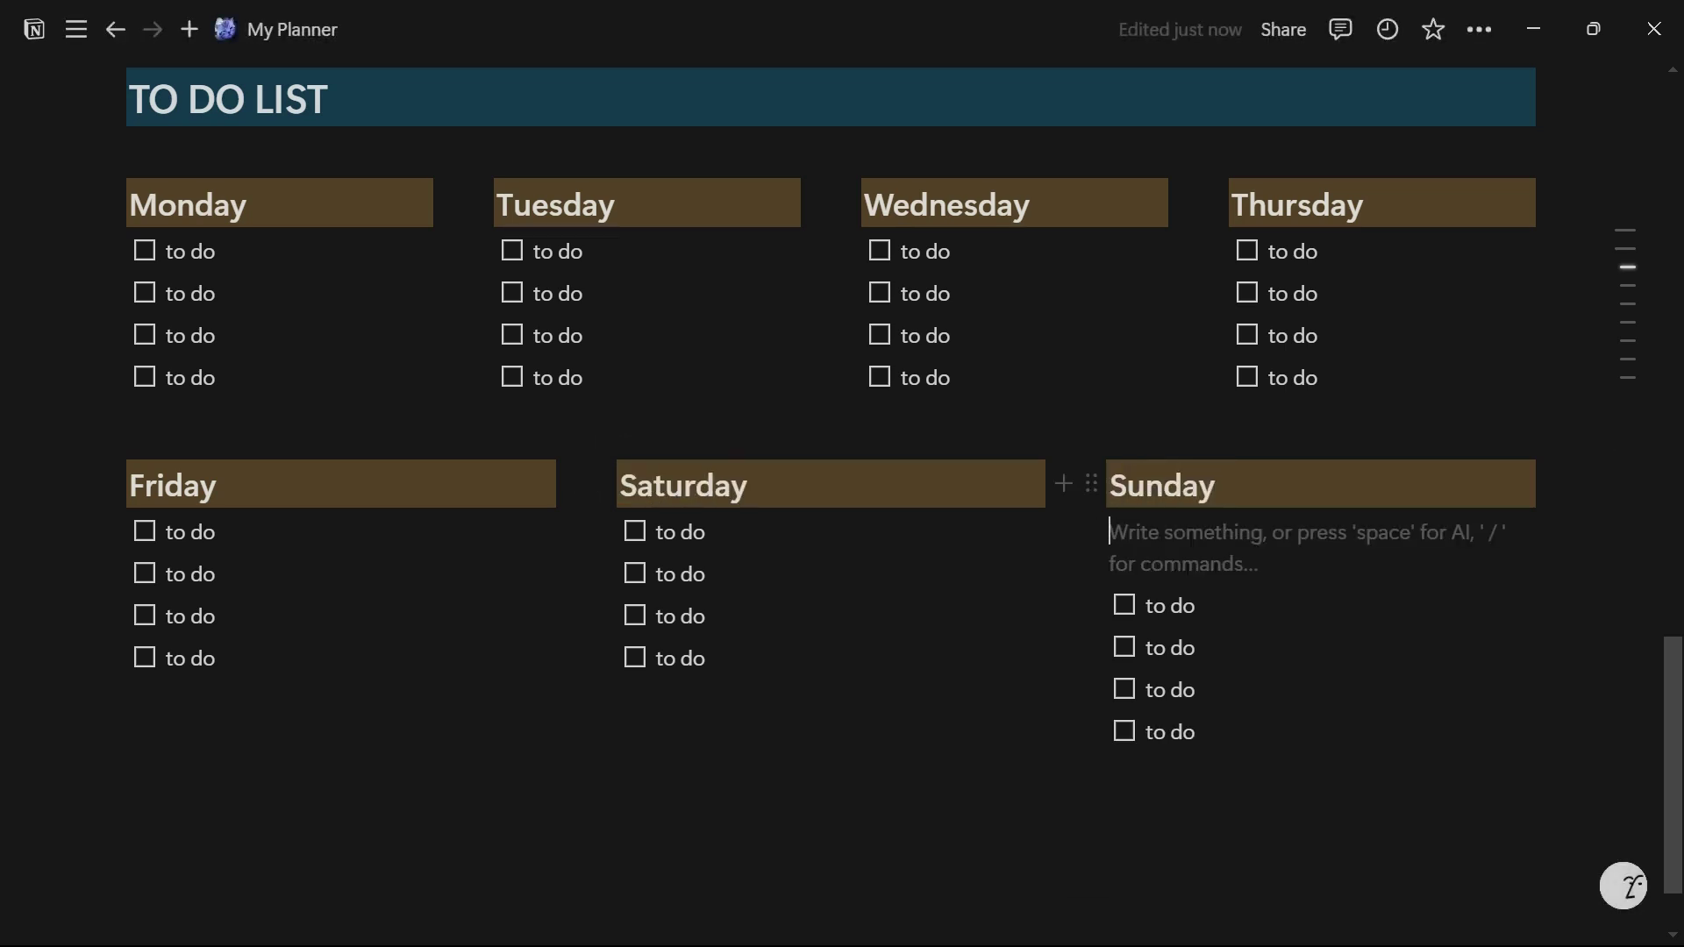
key(BackSpace)
Step: Insert an image block on the empty line below the Friday, Saturday and Sunday columns
click(130, 715)
text(/)
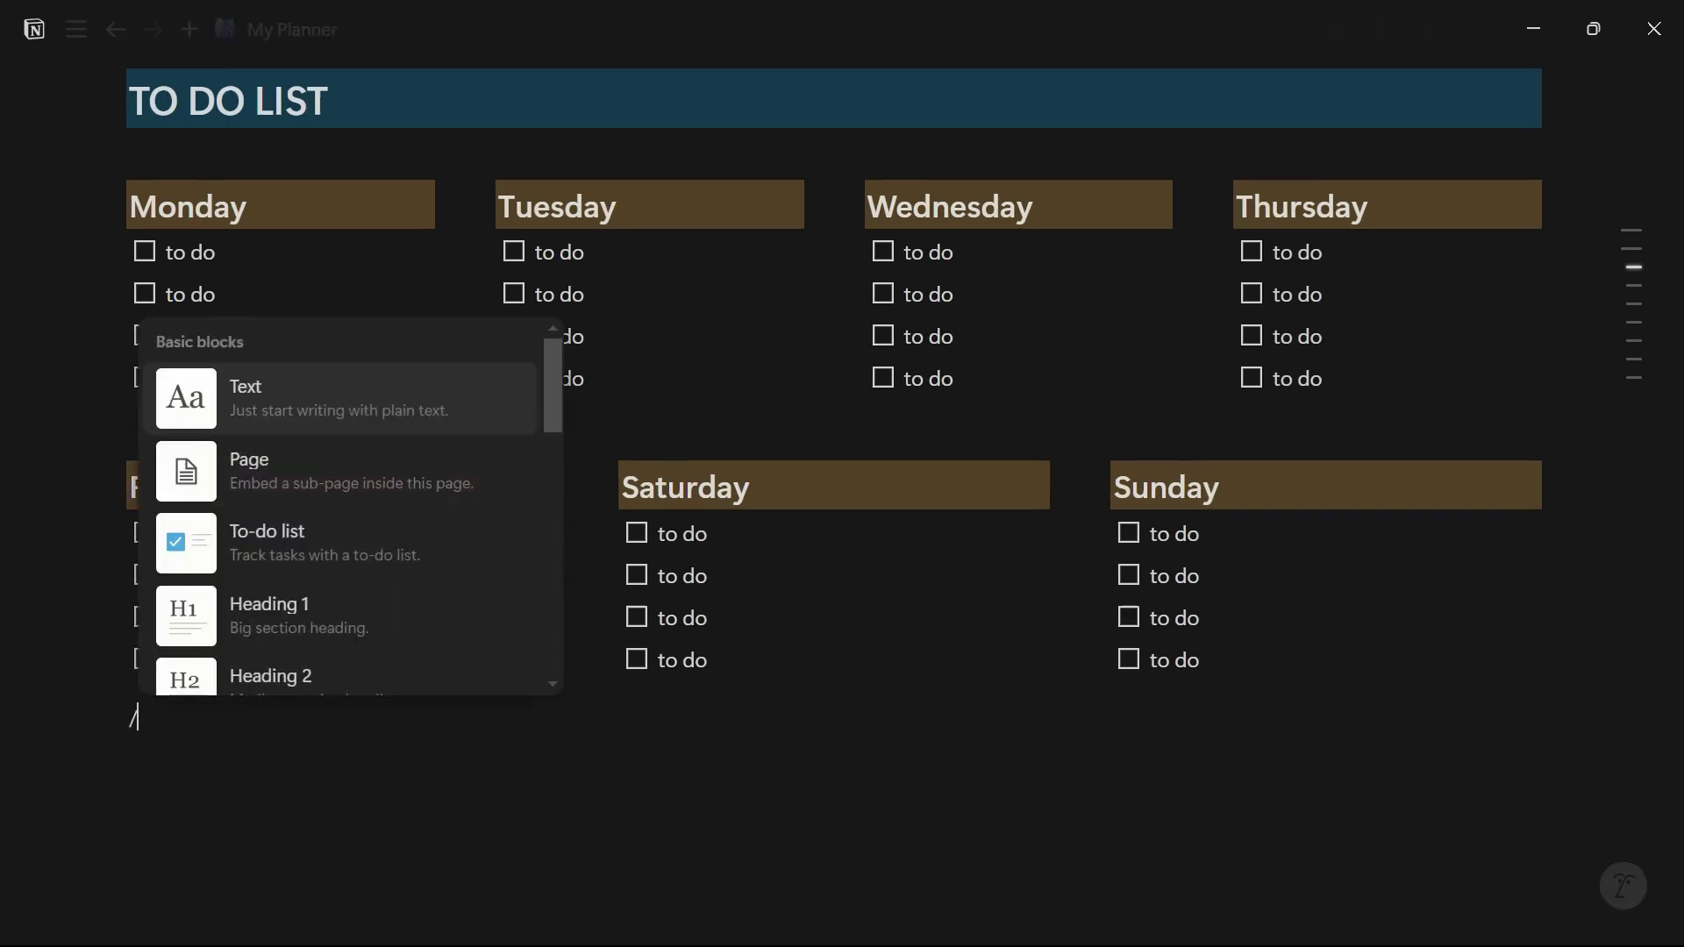
text(imag)
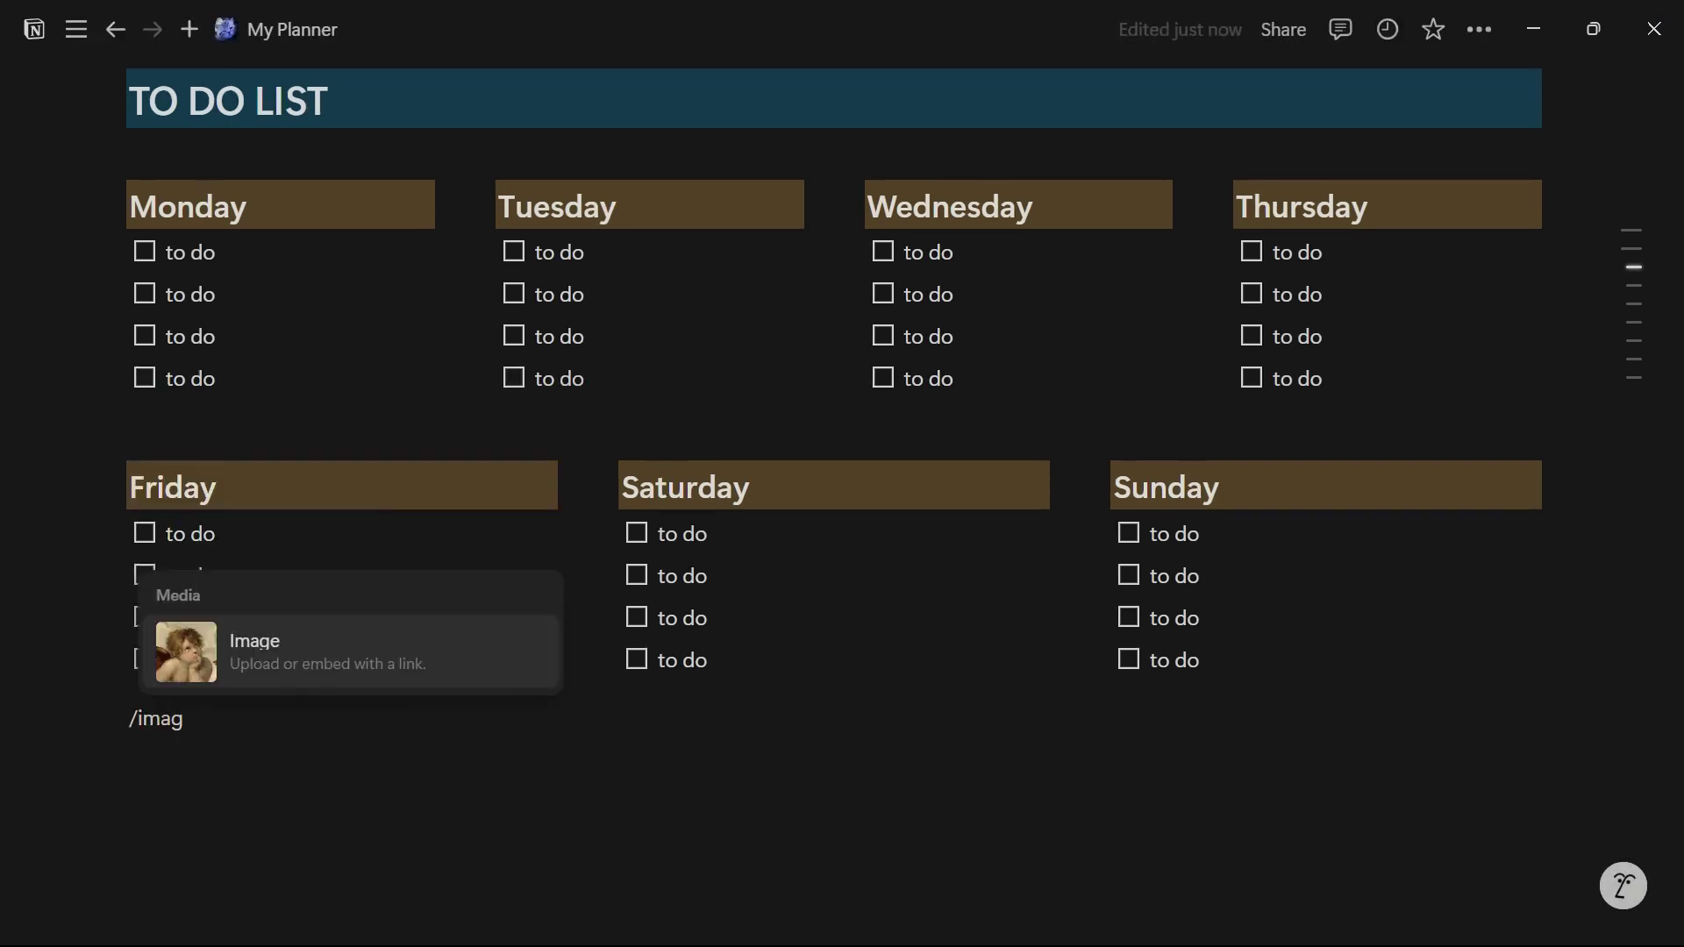
key(Return)
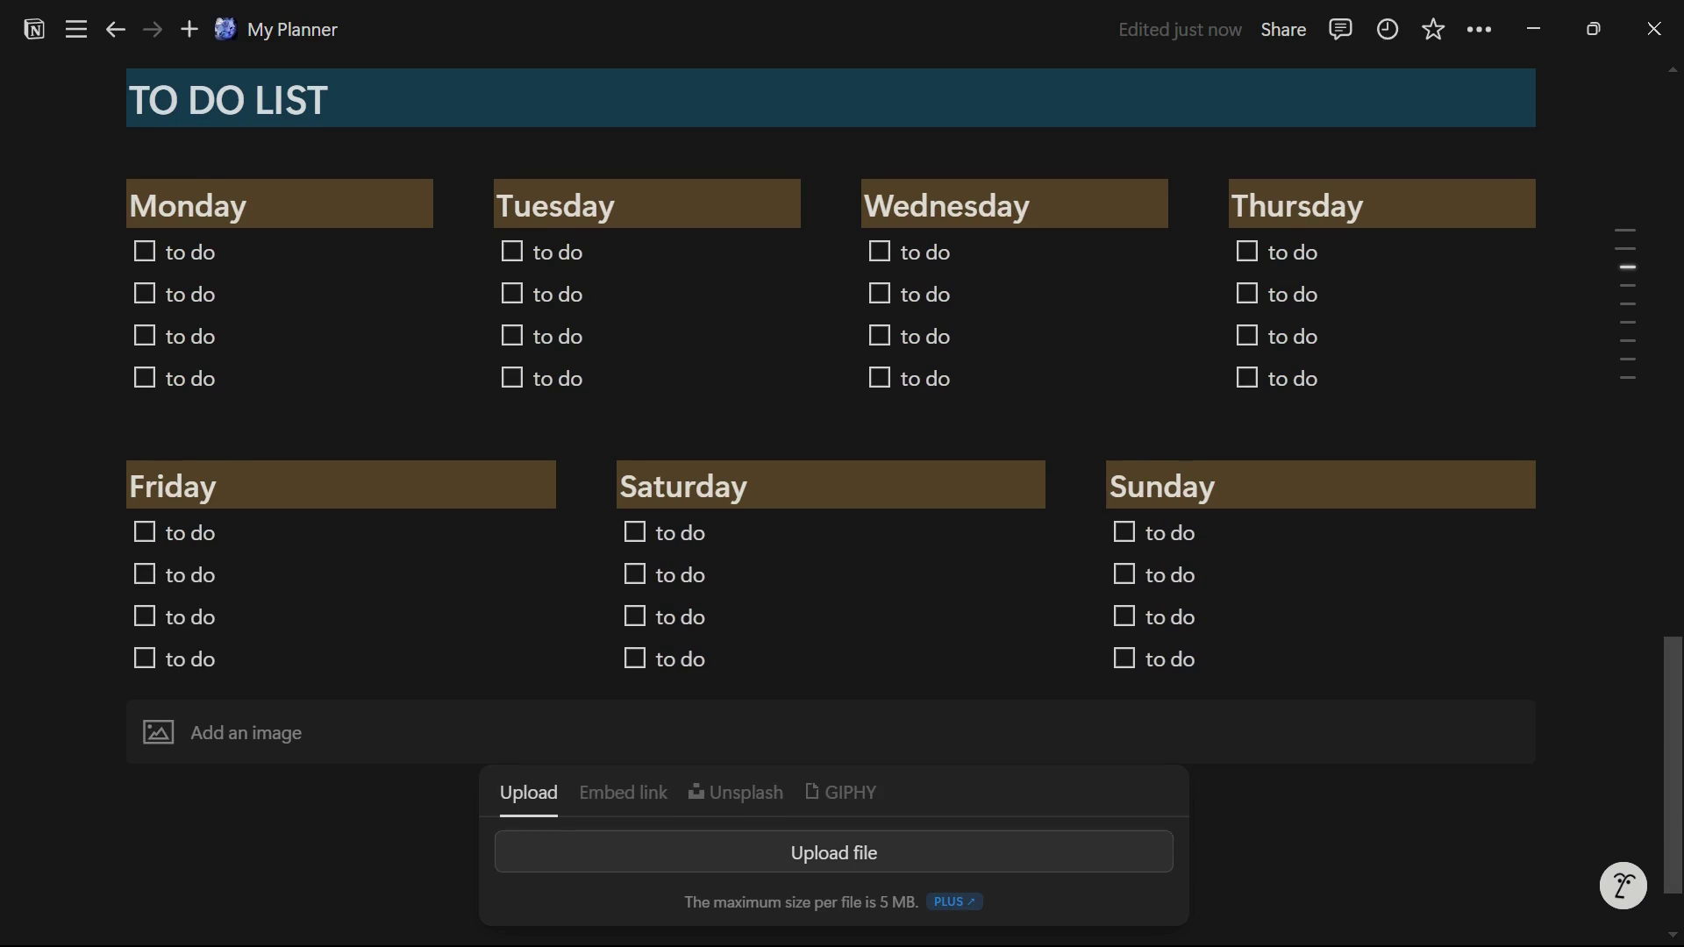
Step: Upload the glowing television in a jungle picture, the file starting with "95abec5b-7bc3-407e-a770", from Downloads into the image block
click(833, 851)
click(360, 280)
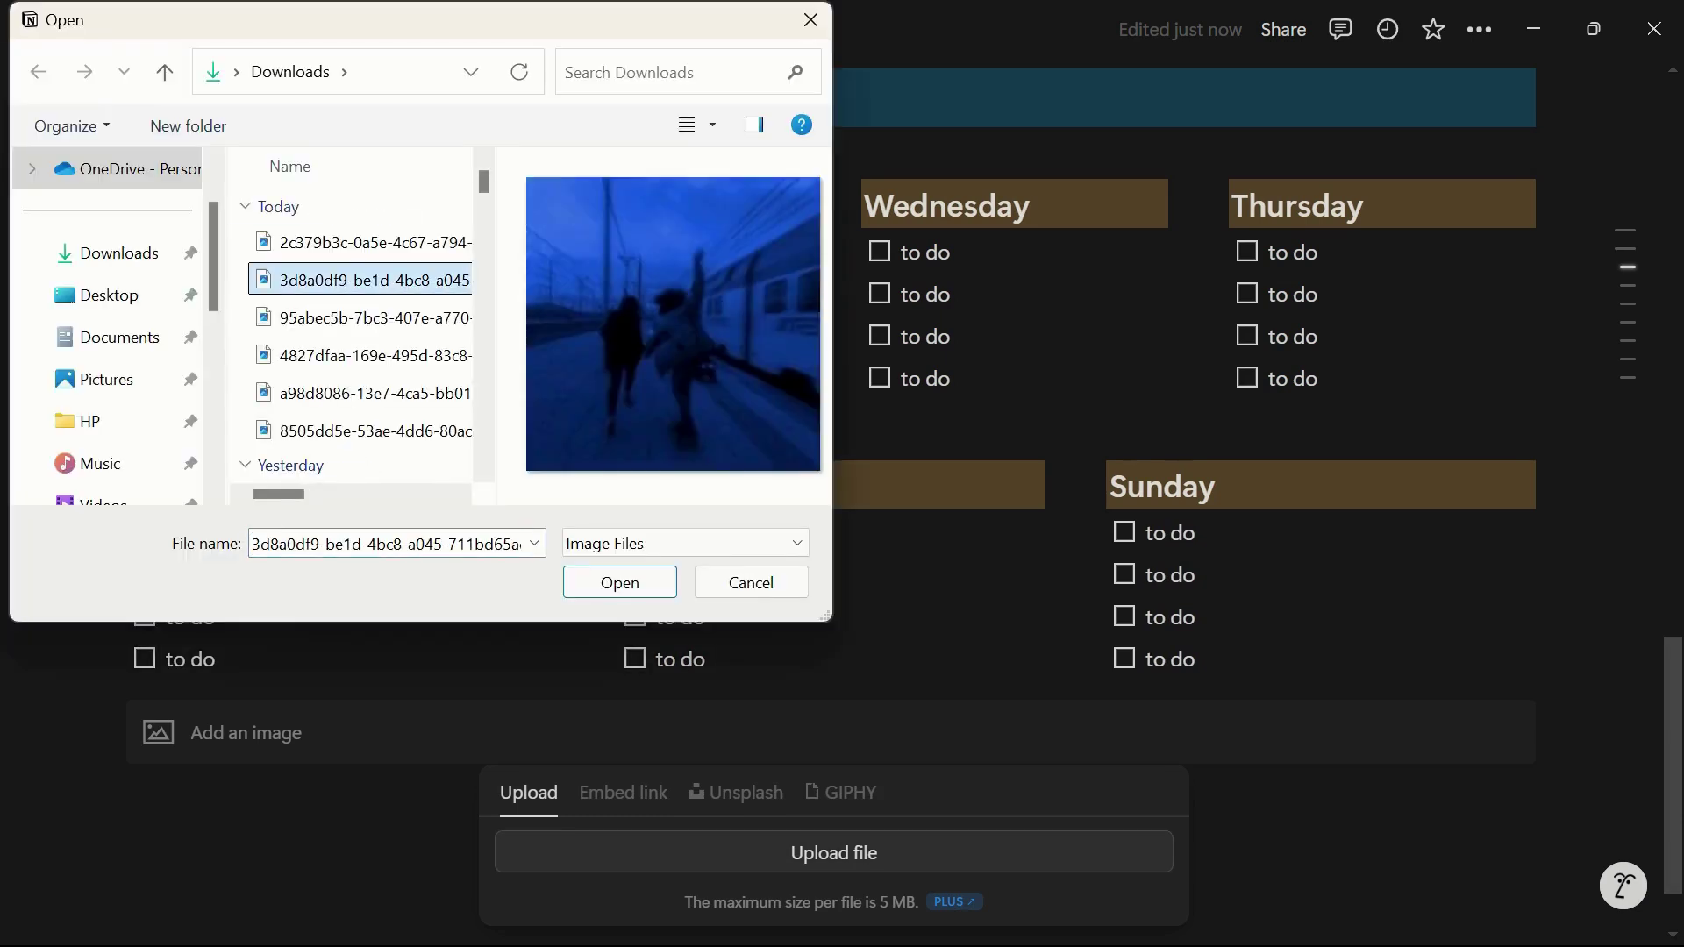
click(359, 242)
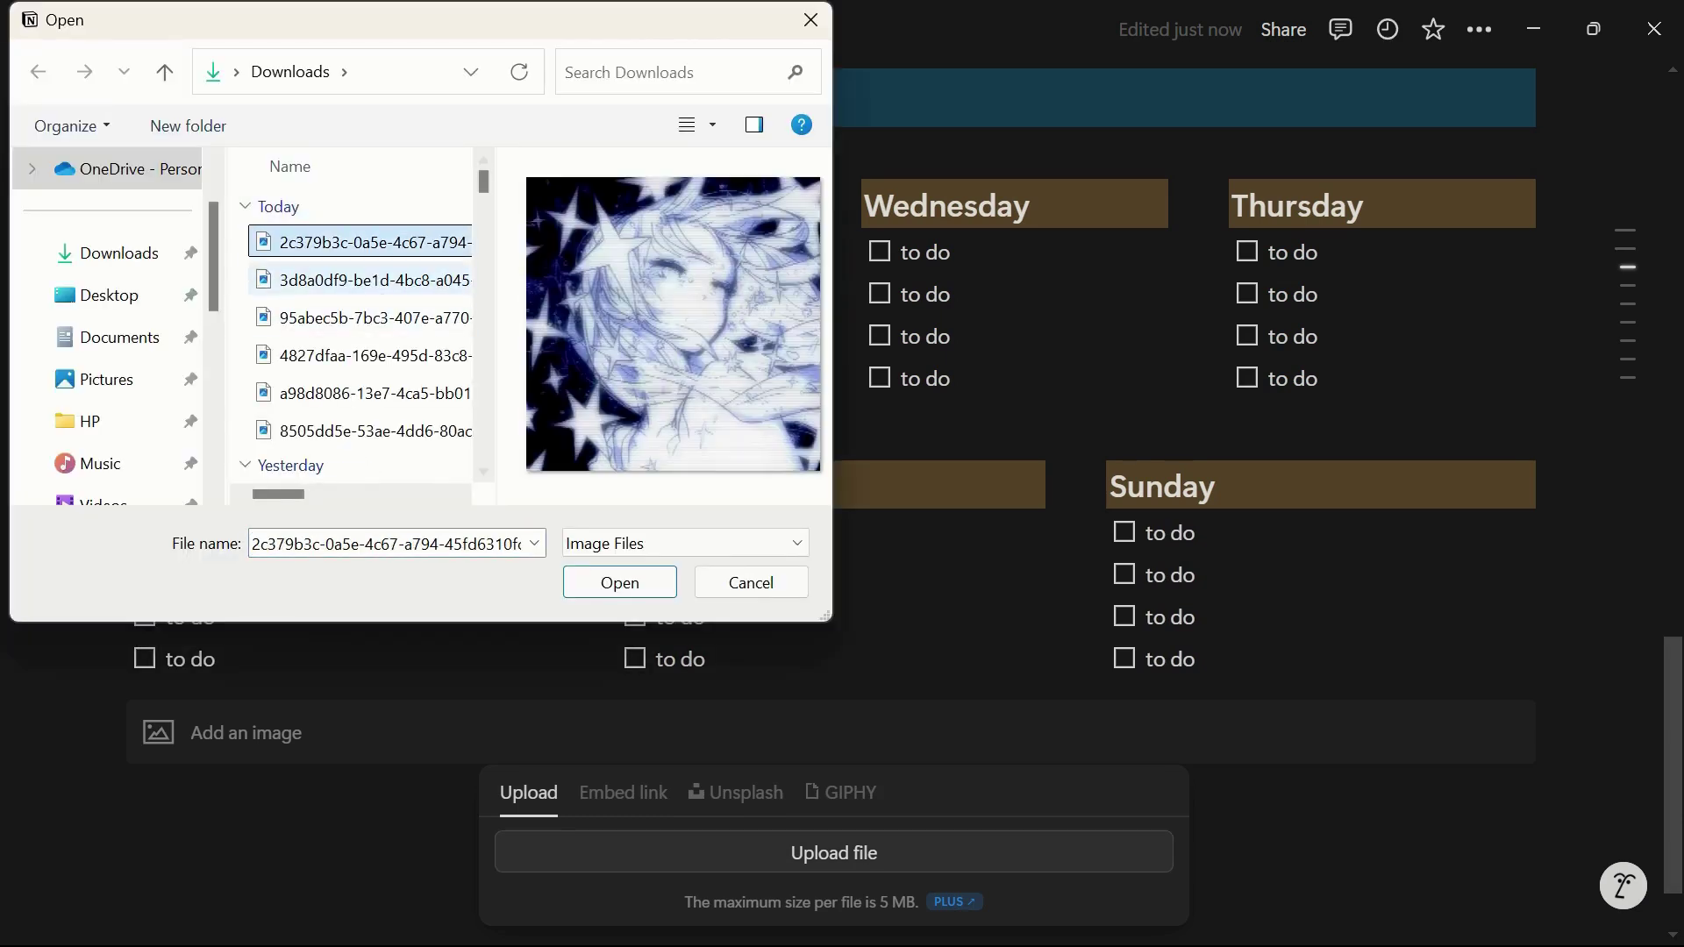
click(360, 280)
click(360, 317)
click(360, 355)
click(359, 318)
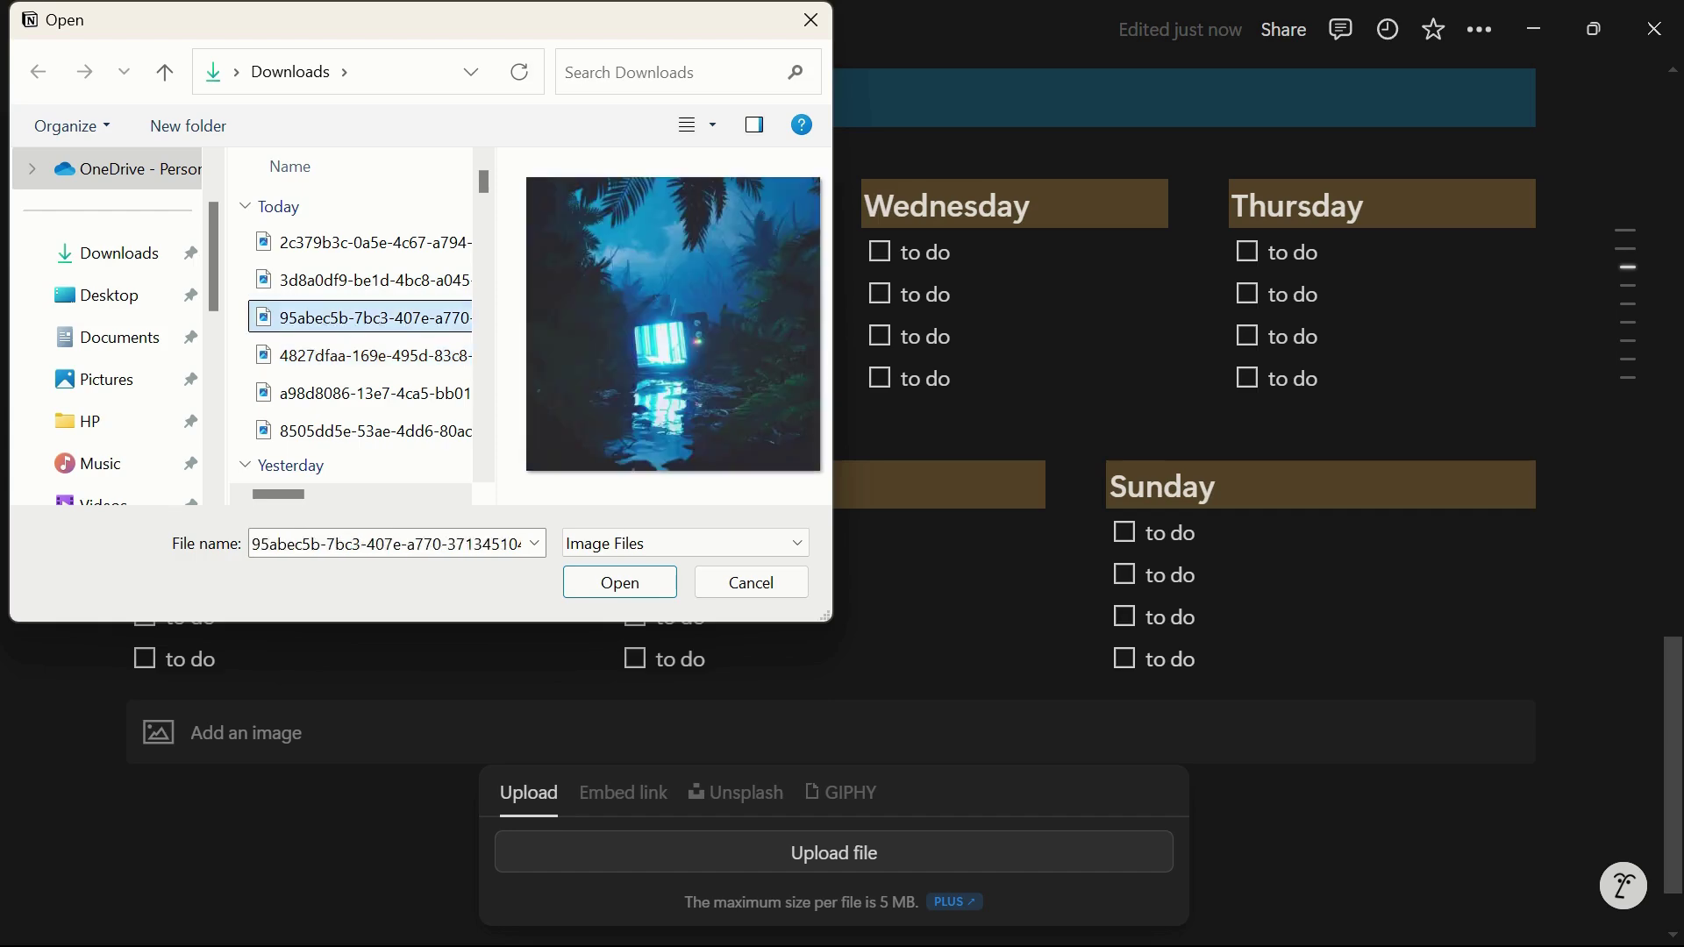
click(619, 583)
Step: Move the jungle image beside the Sunday list so it forms a fourth column in the lower row
scroll(620, 582, down, 4)
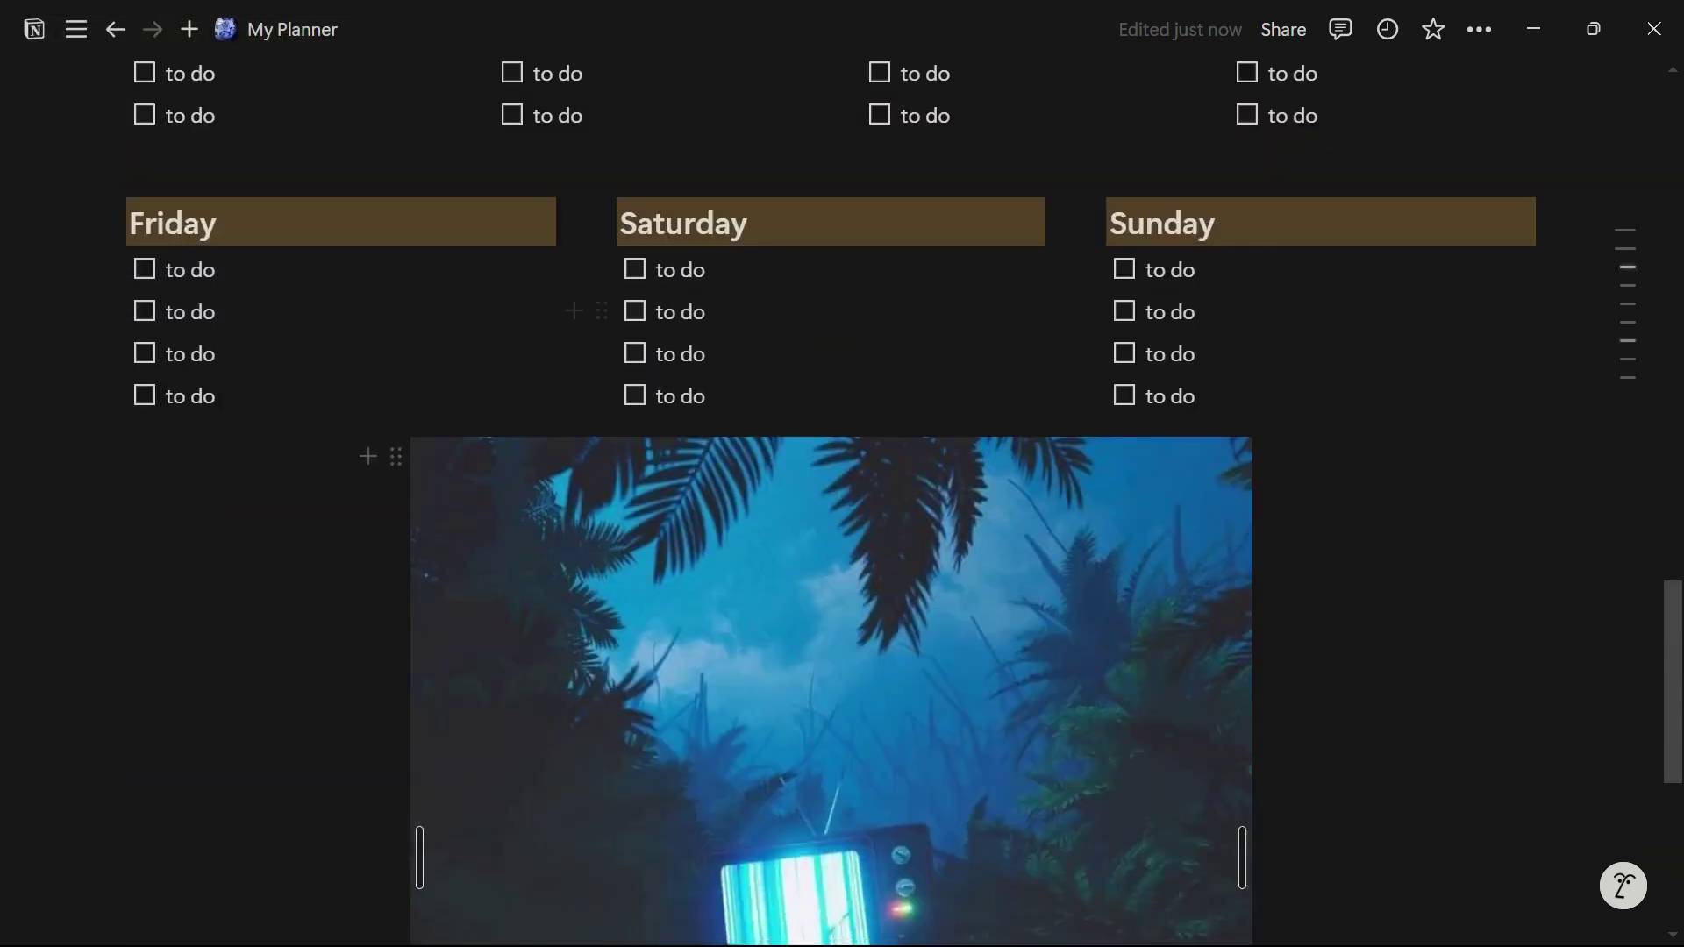
scroll(830, 518, up, 3)
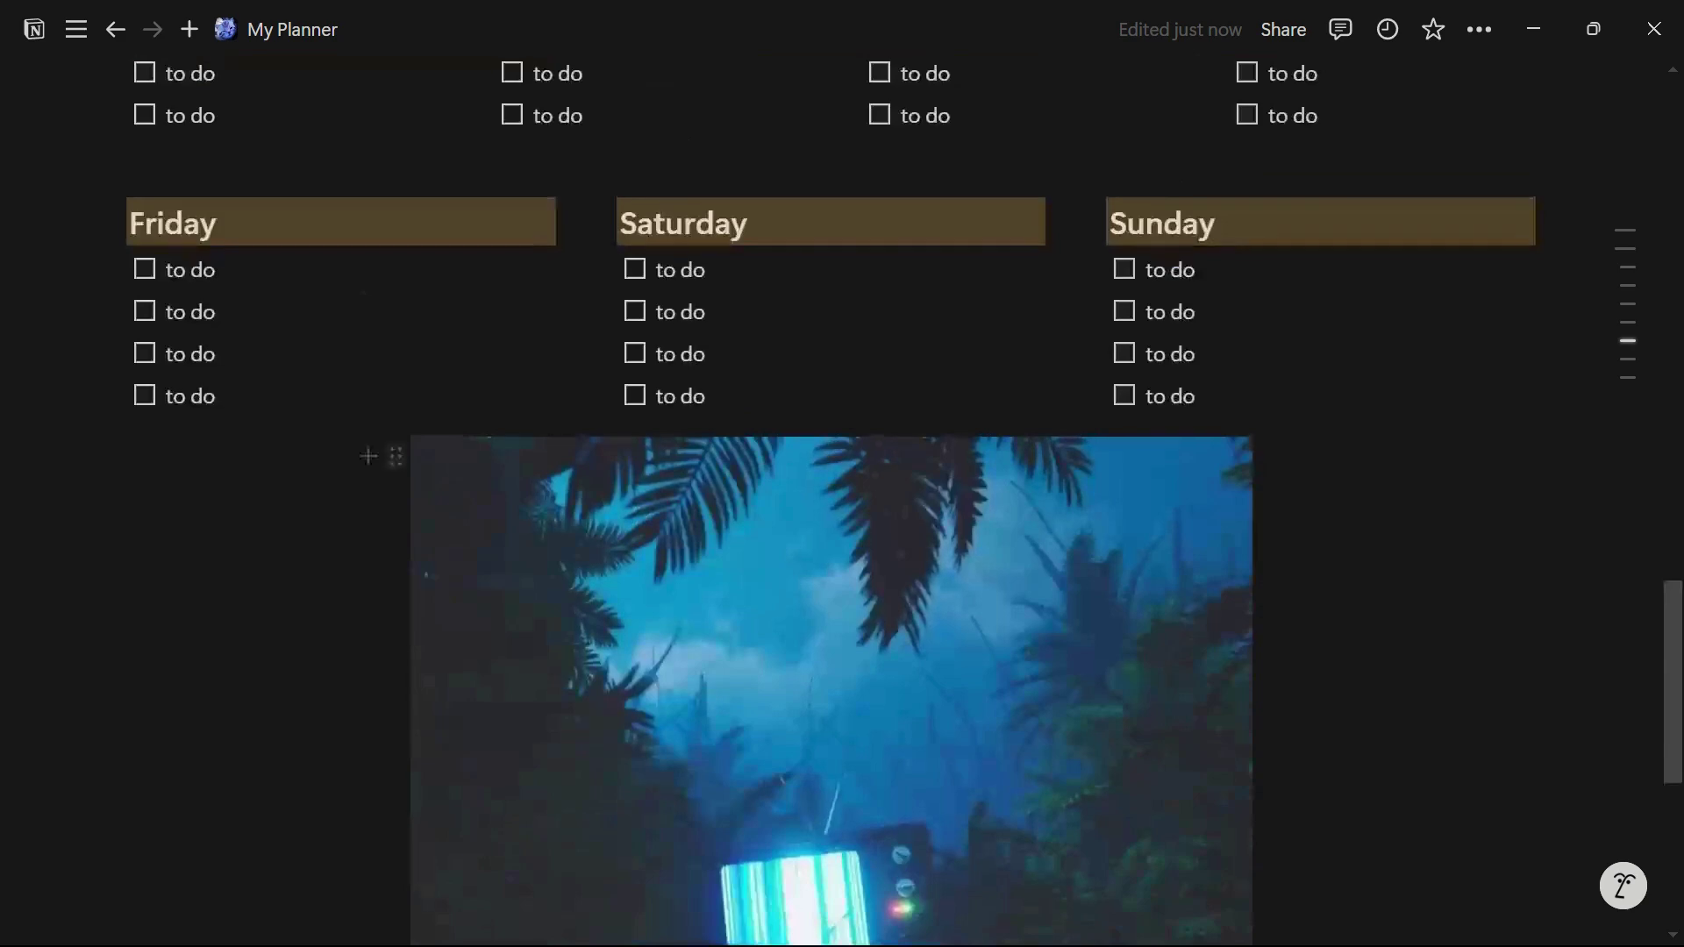
drag(396, 456, 1570, 263)
click(130, 685)
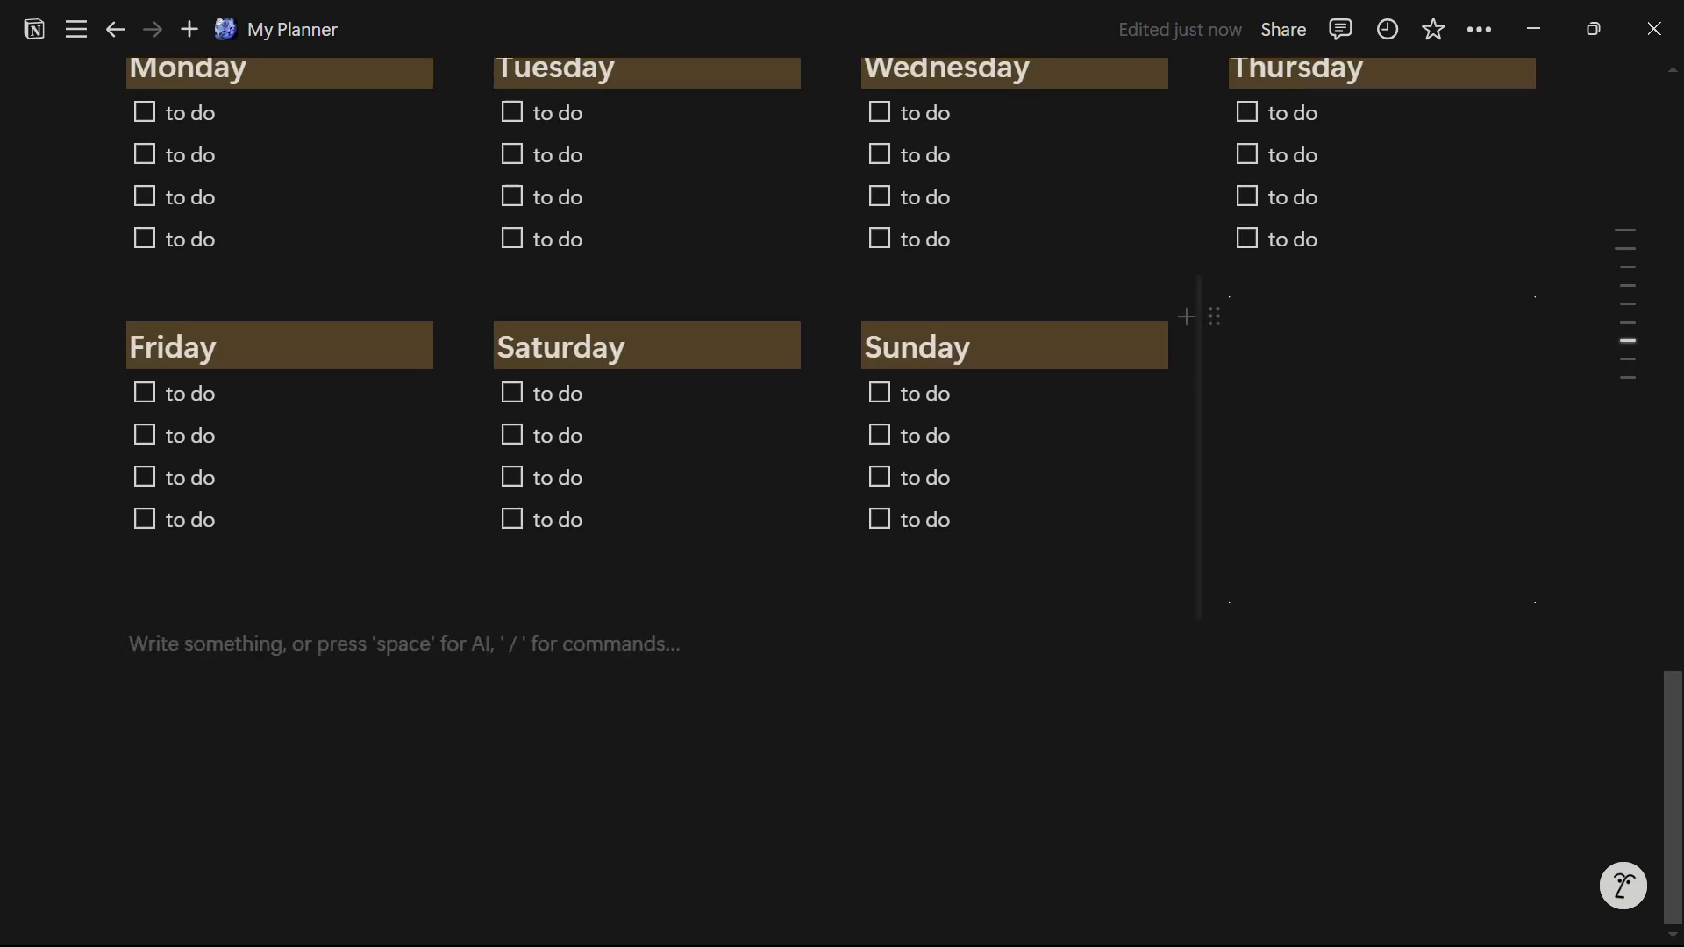
scroll(830, 517, up, 1)
scroll(830, 517, up, 1)
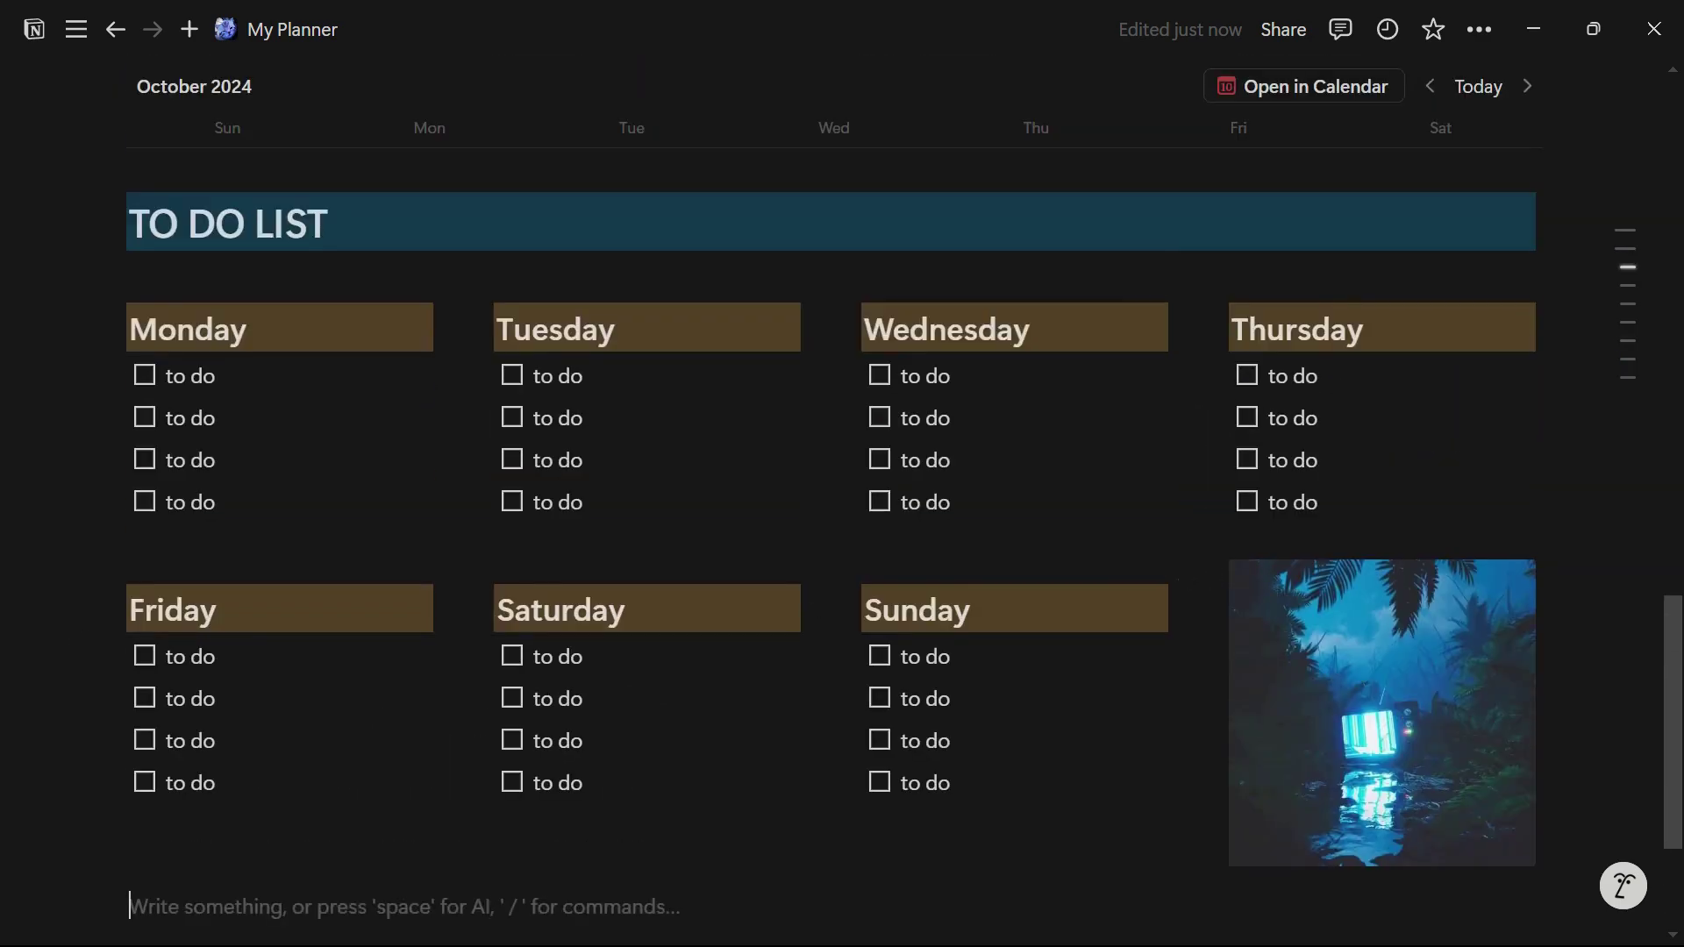
Step: Open the School page from the Navigation section and set it to full width
scroll(842, 474, up, 20)
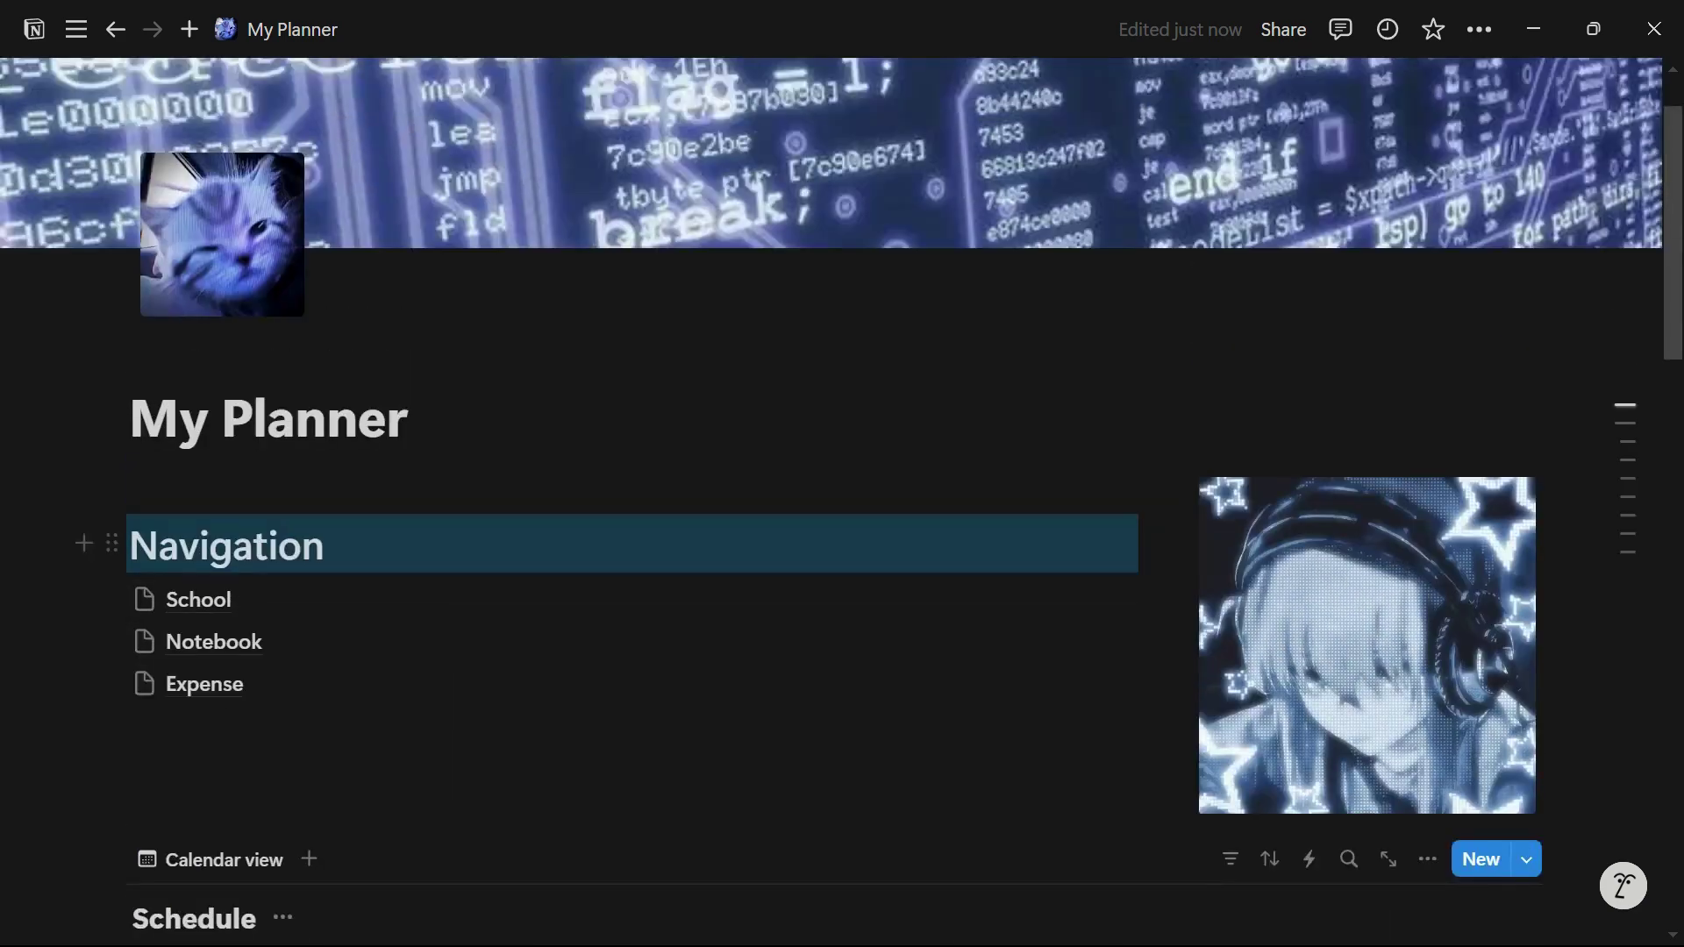
click(198, 600)
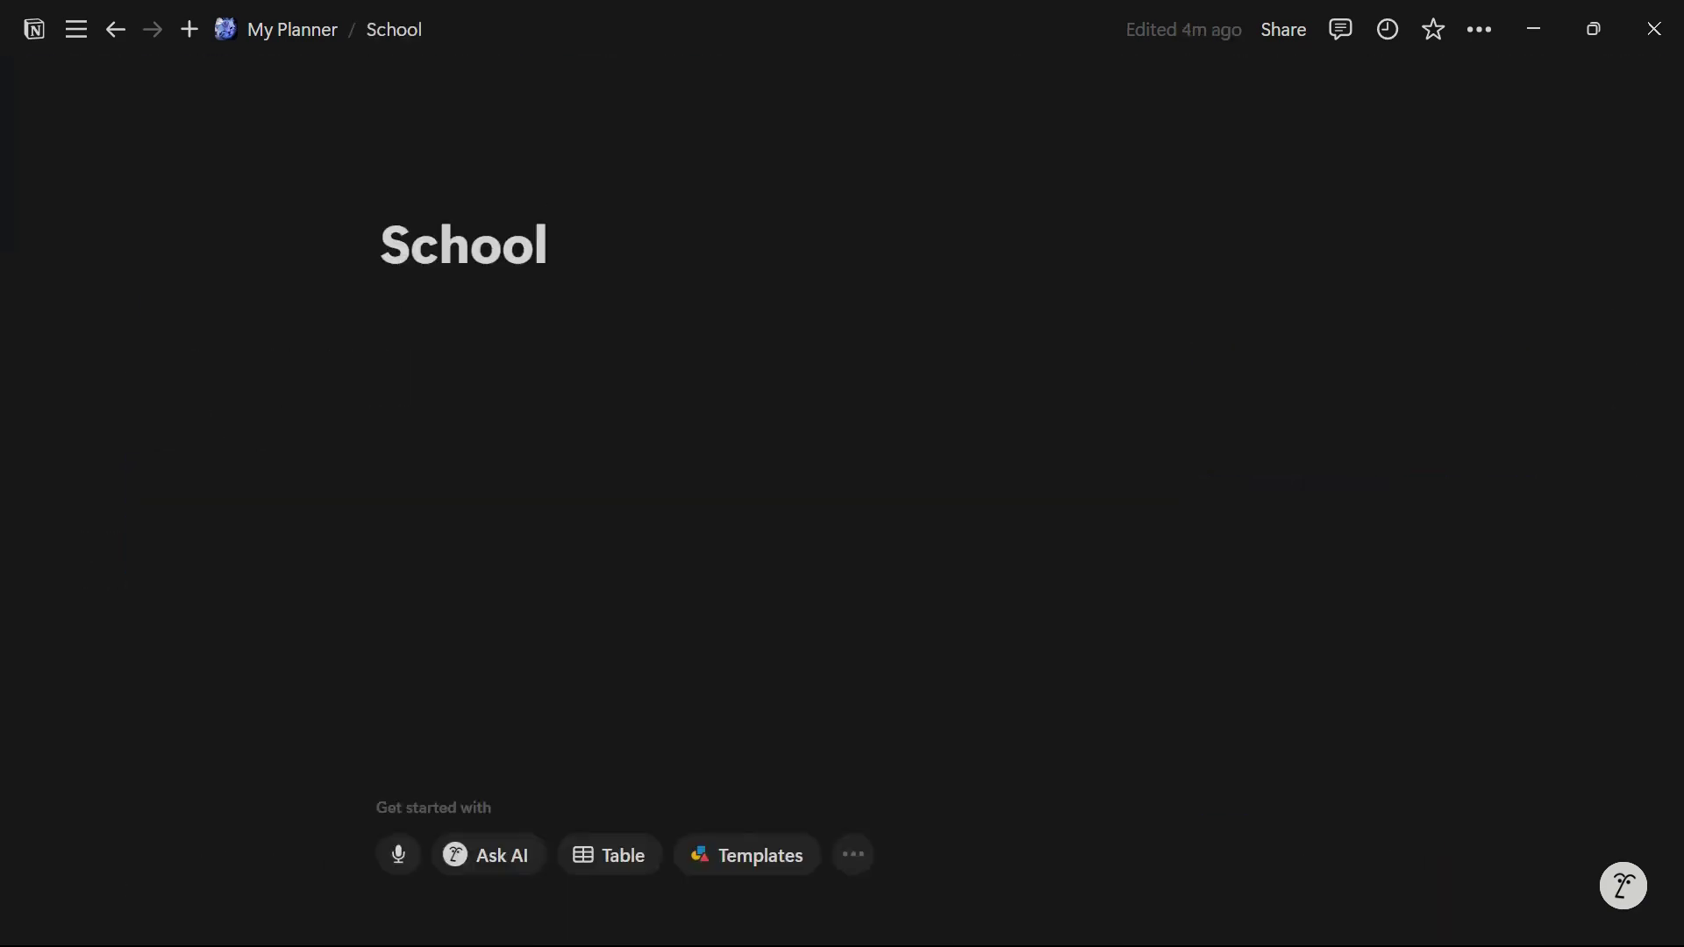
click(379, 303)
click(1478, 29)
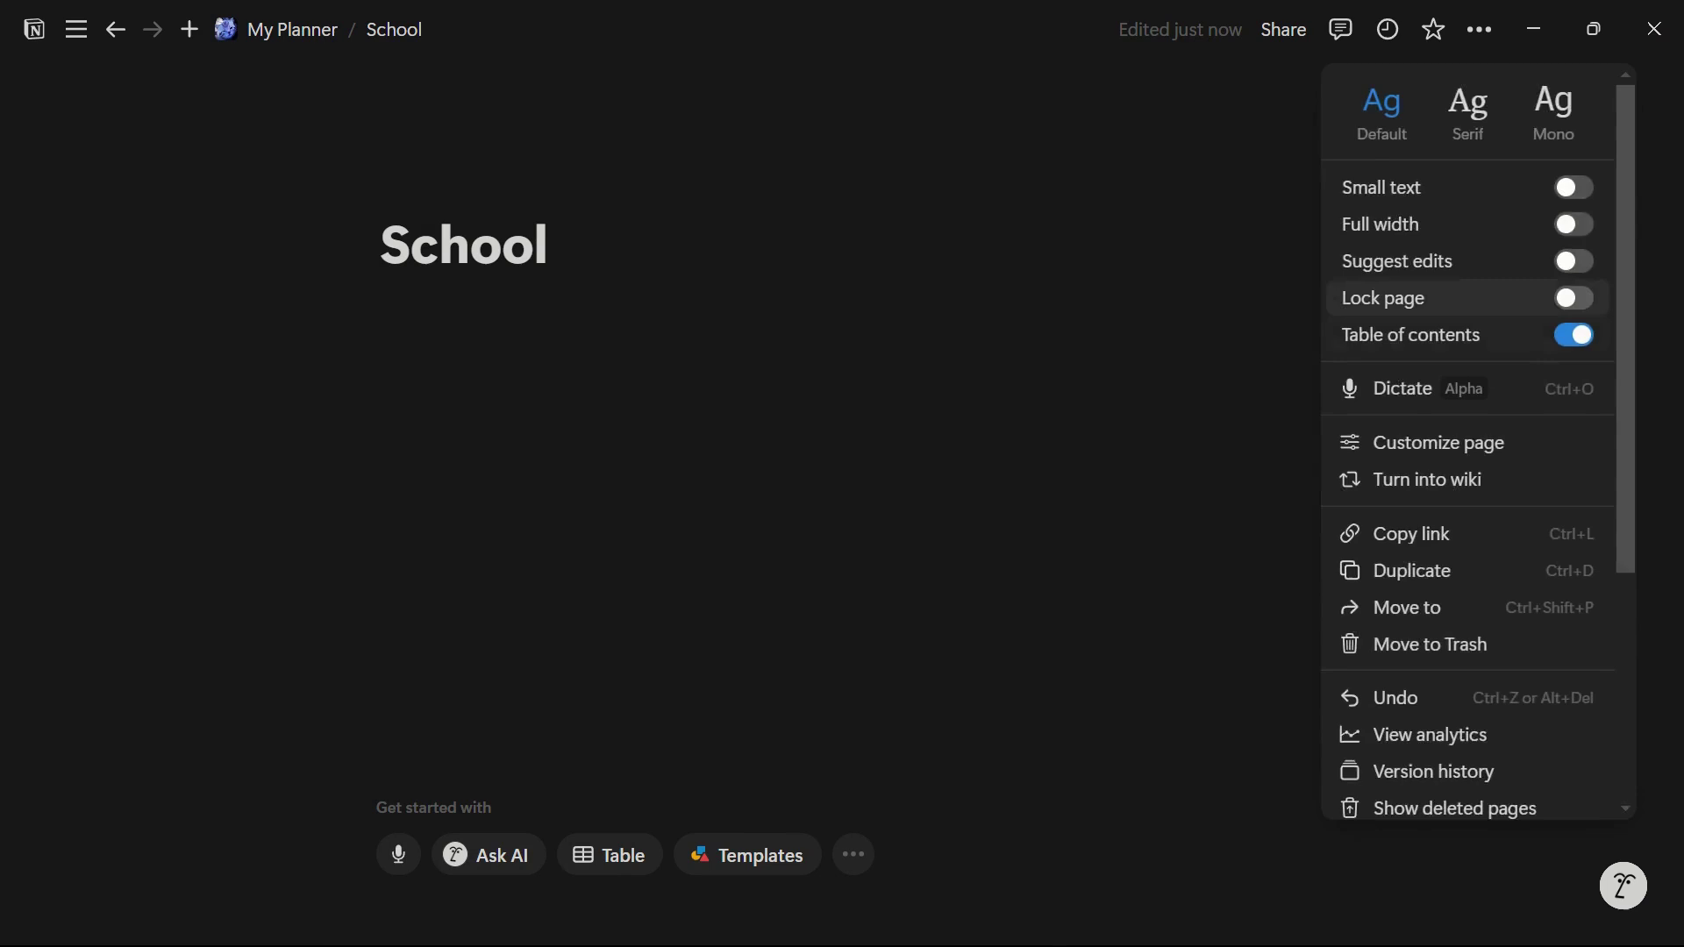
click(1447, 225)
click(1447, 225)
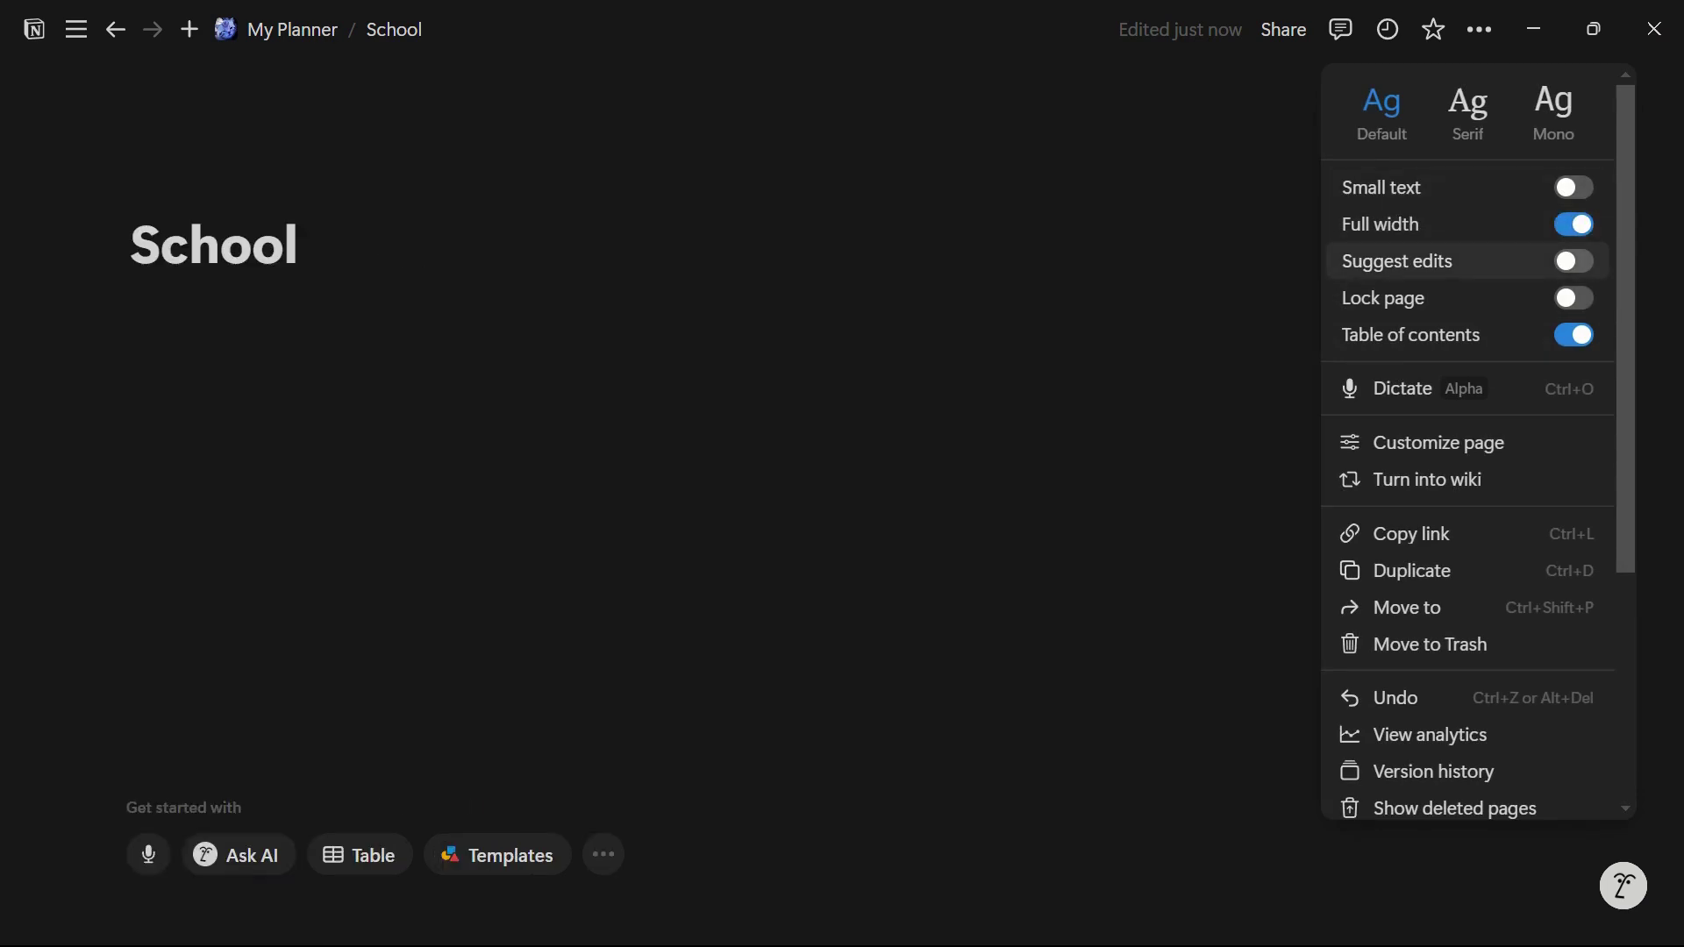
key(Escape)
Step: Add a Heading 1 reading "Weekly Class Schedule" under the School page title
click(130, 303)
text(/h)
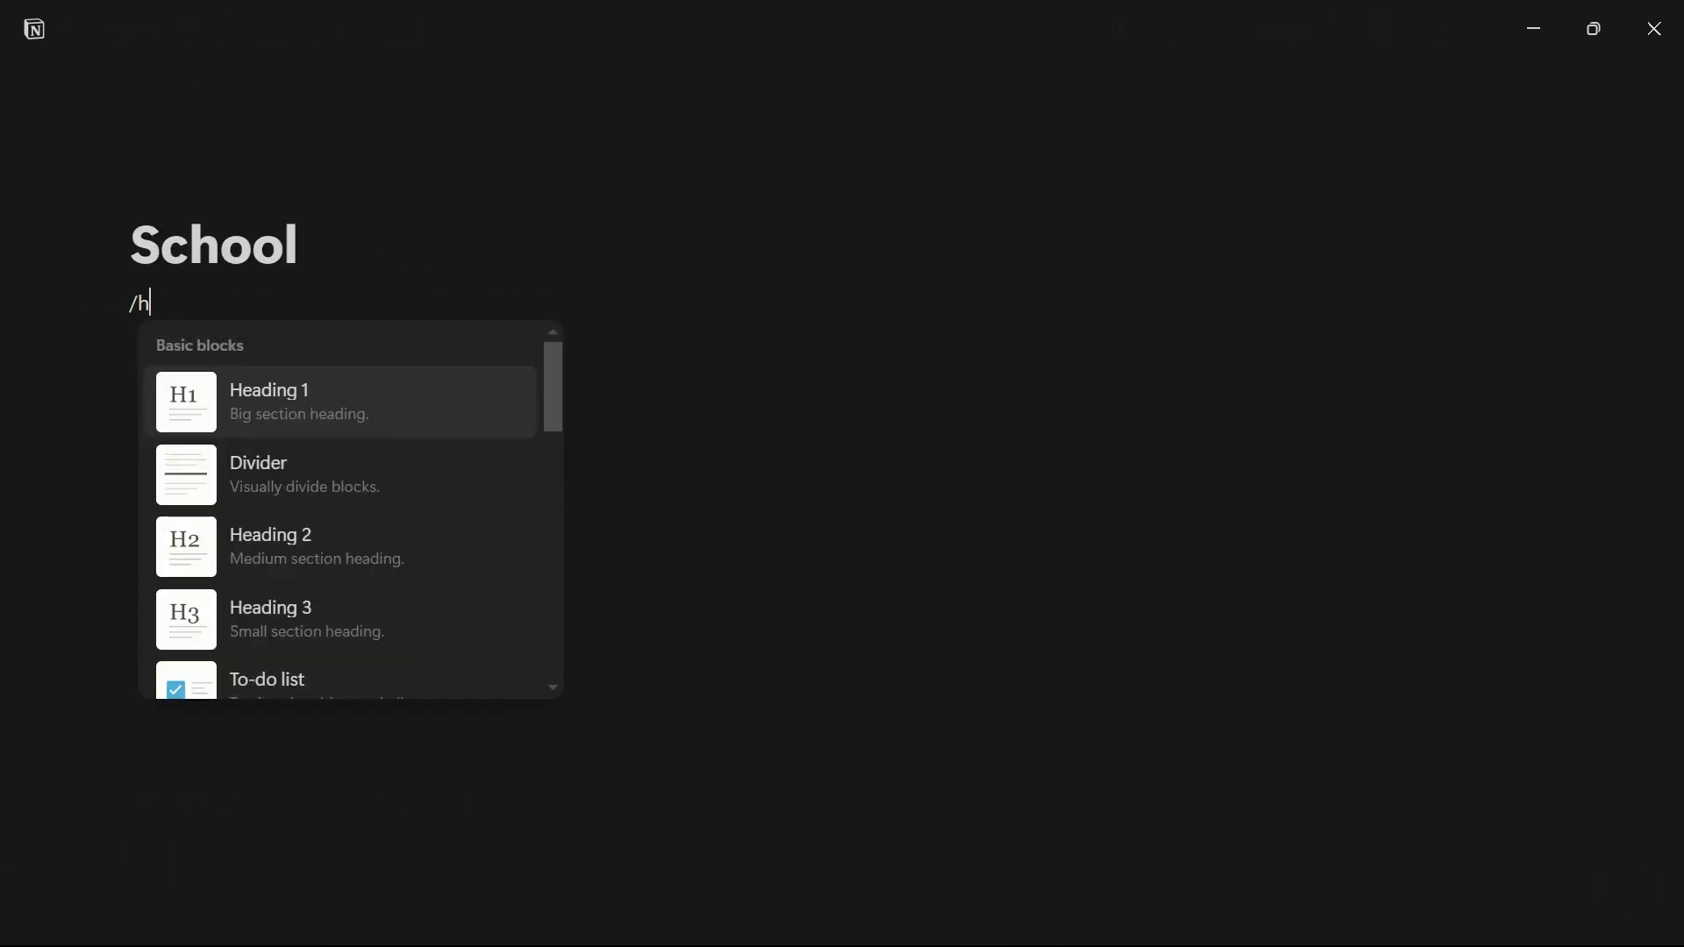
key(Return)
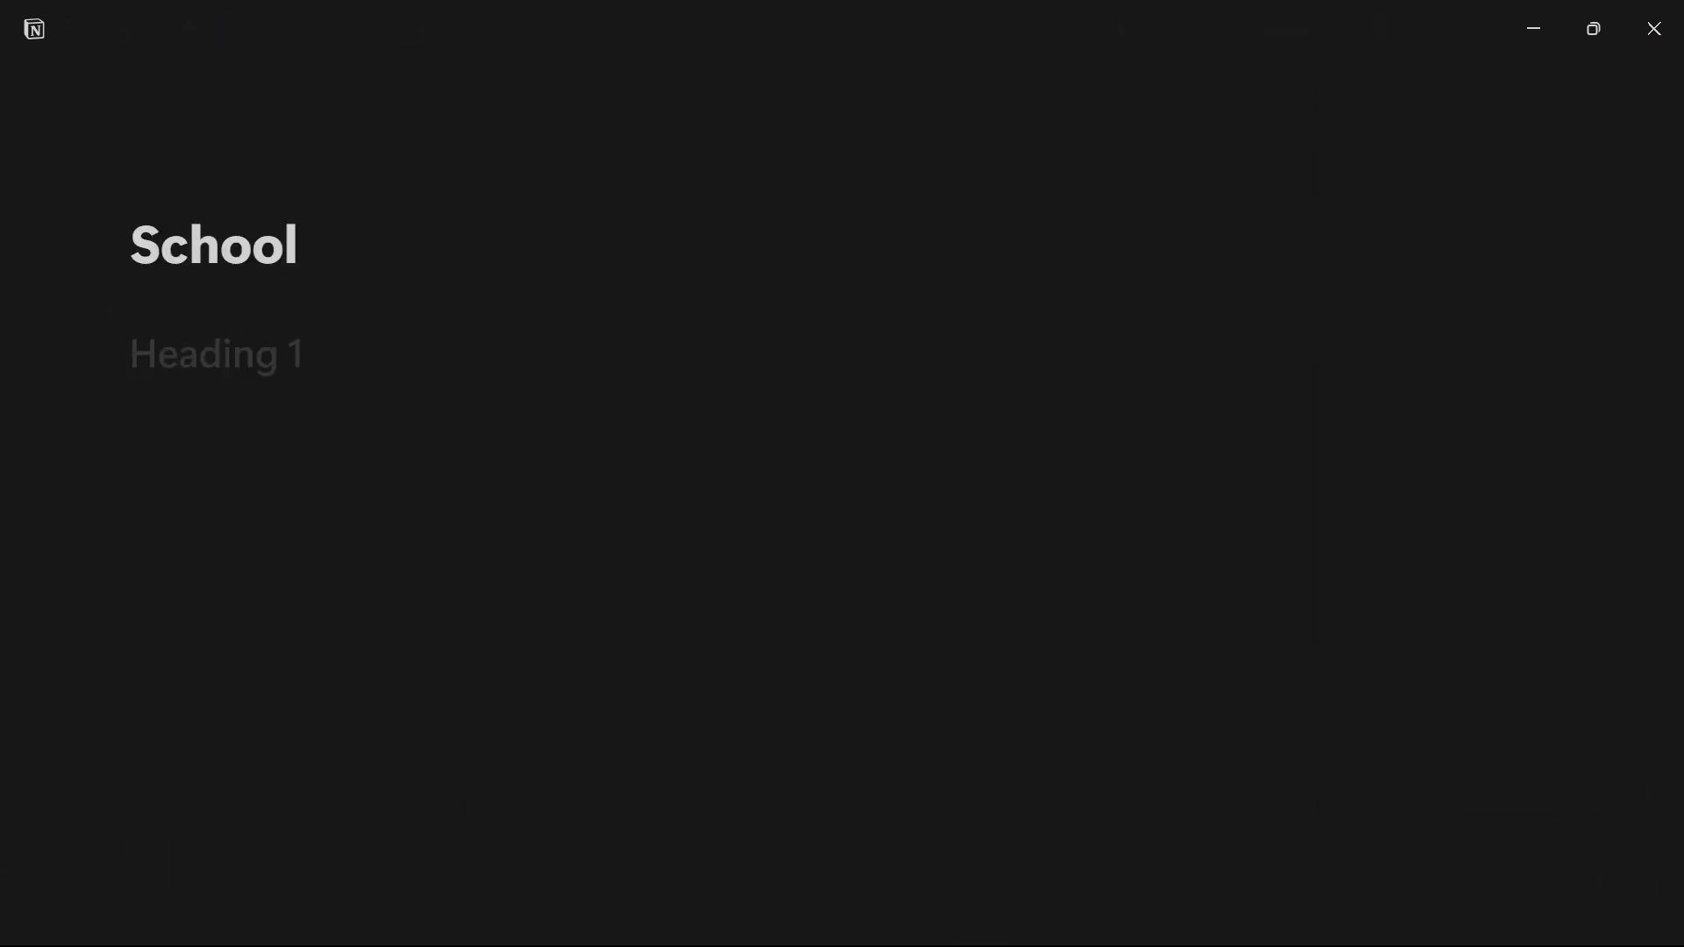
text(Weekly C)
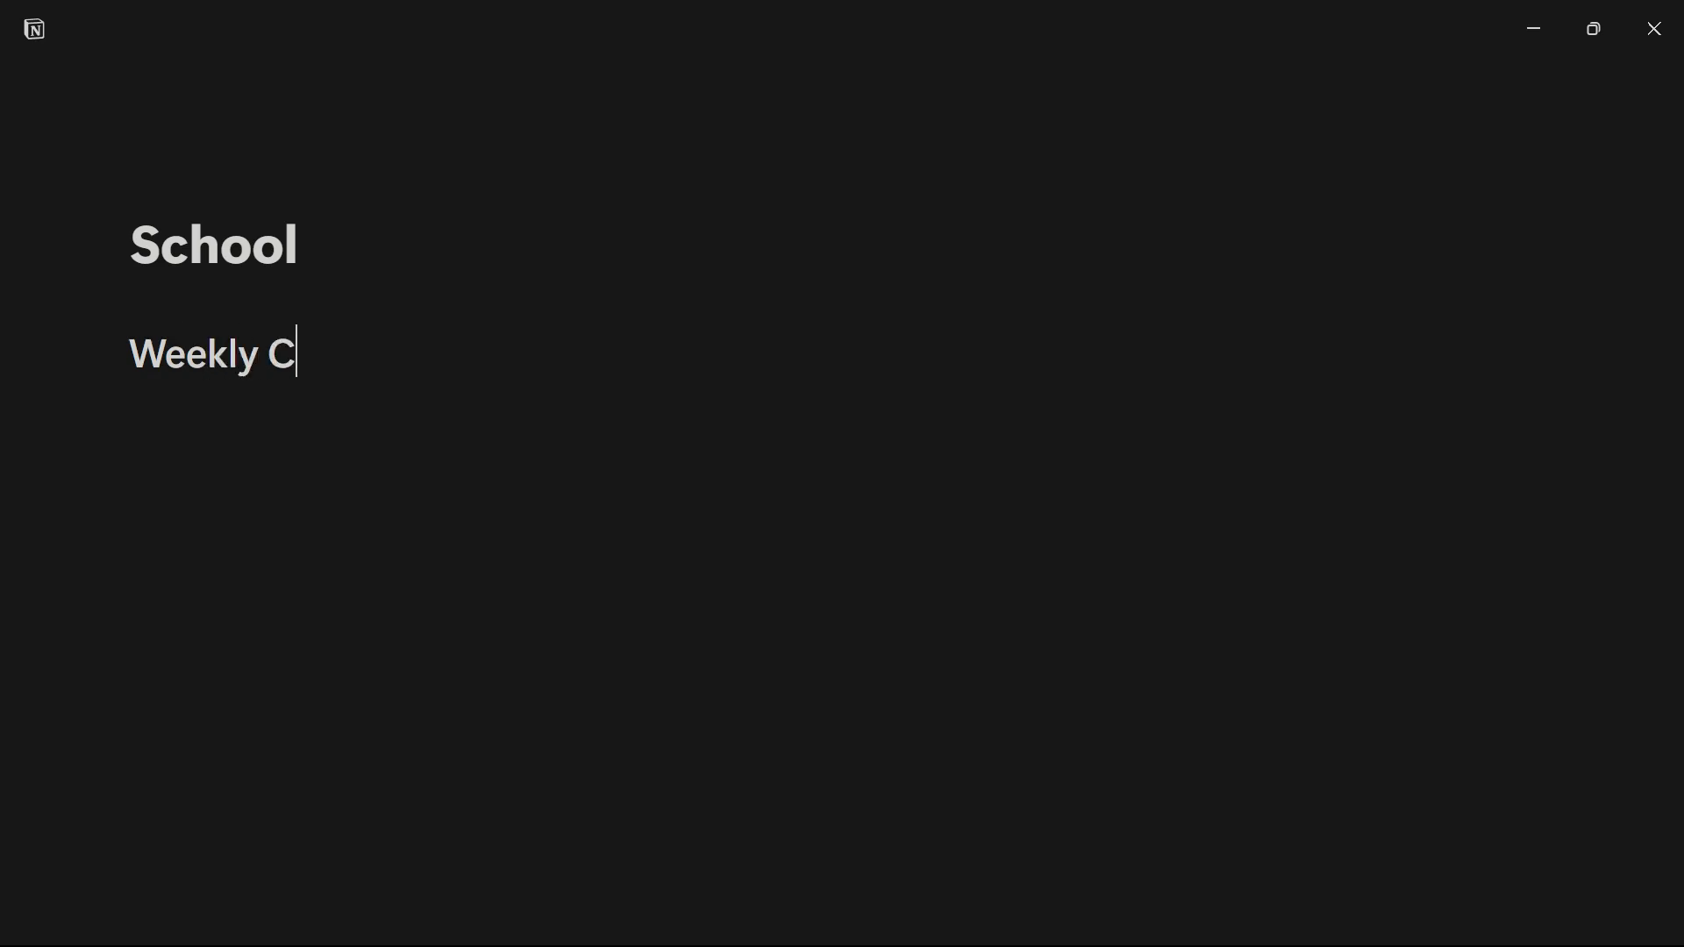
text(lass S)
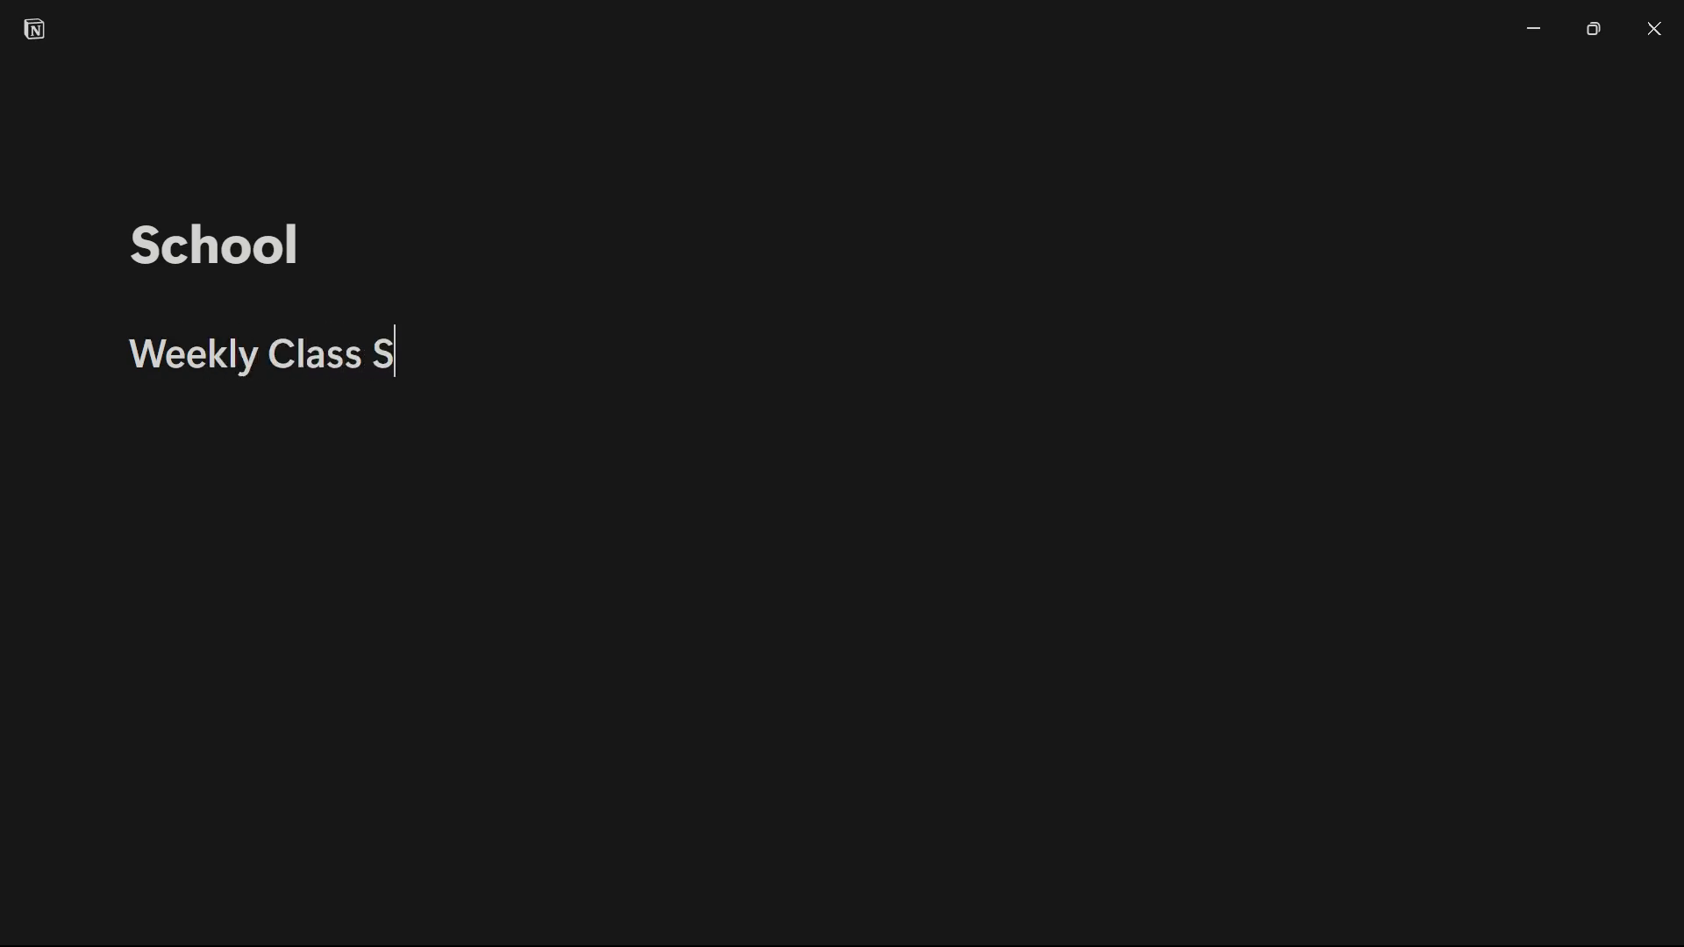
text(chedule)
key(Return)
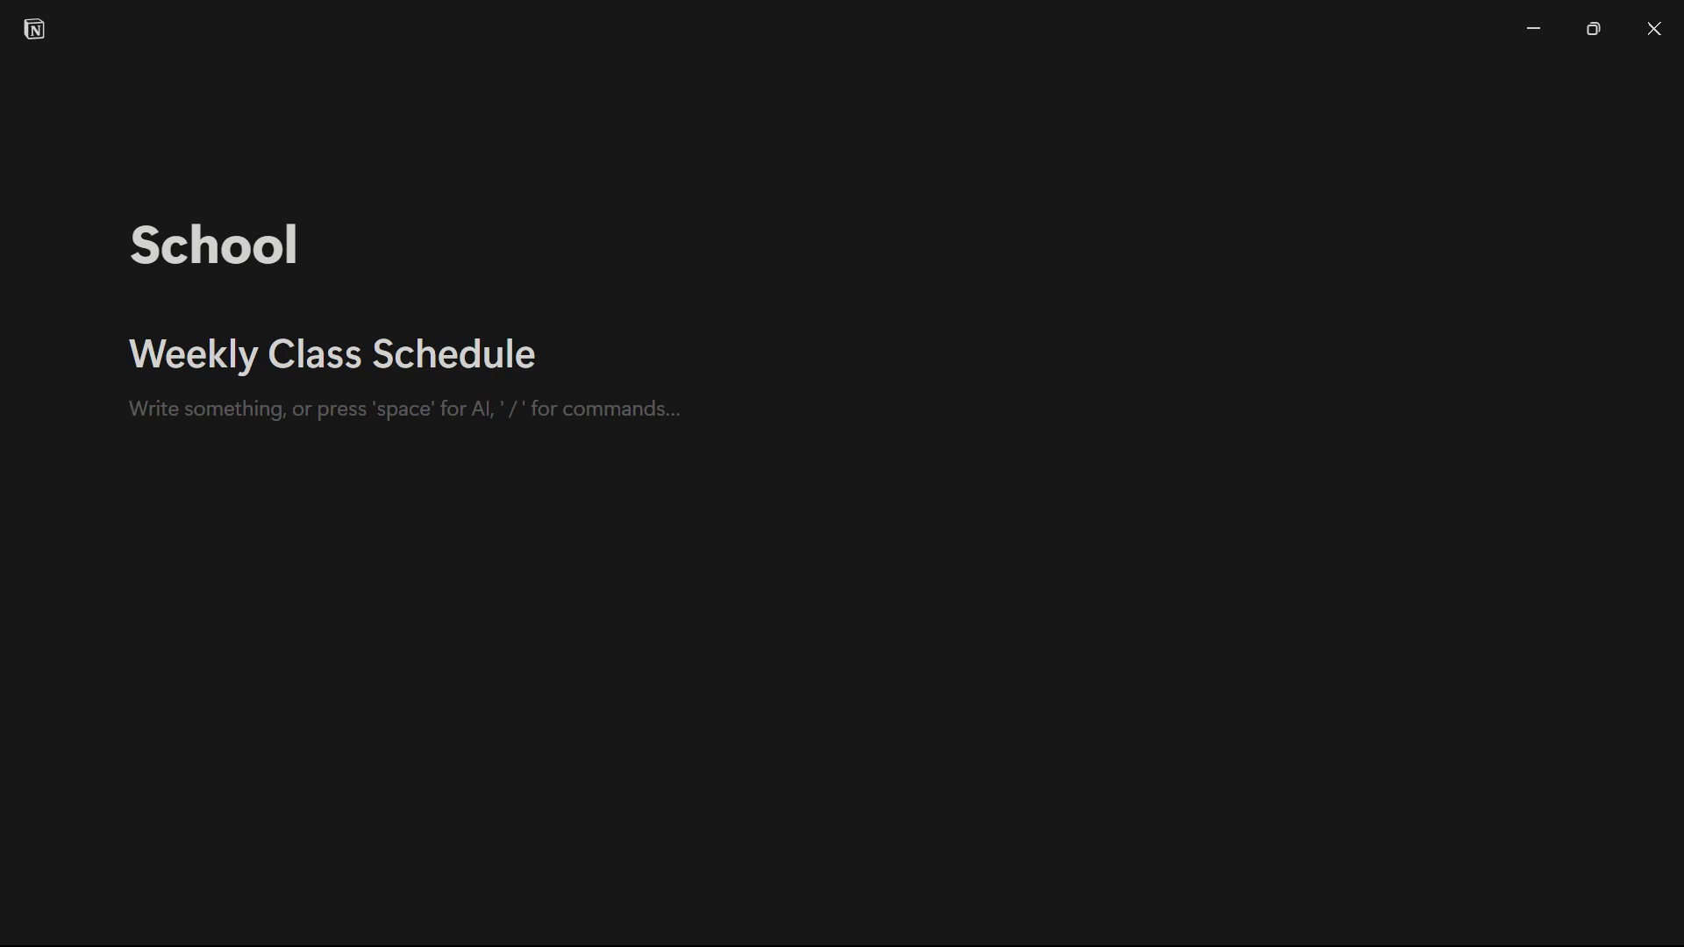
Step: Add a Heading 2 reading "Physcis" below the Weekly Class Schedule heading
text(/h2)
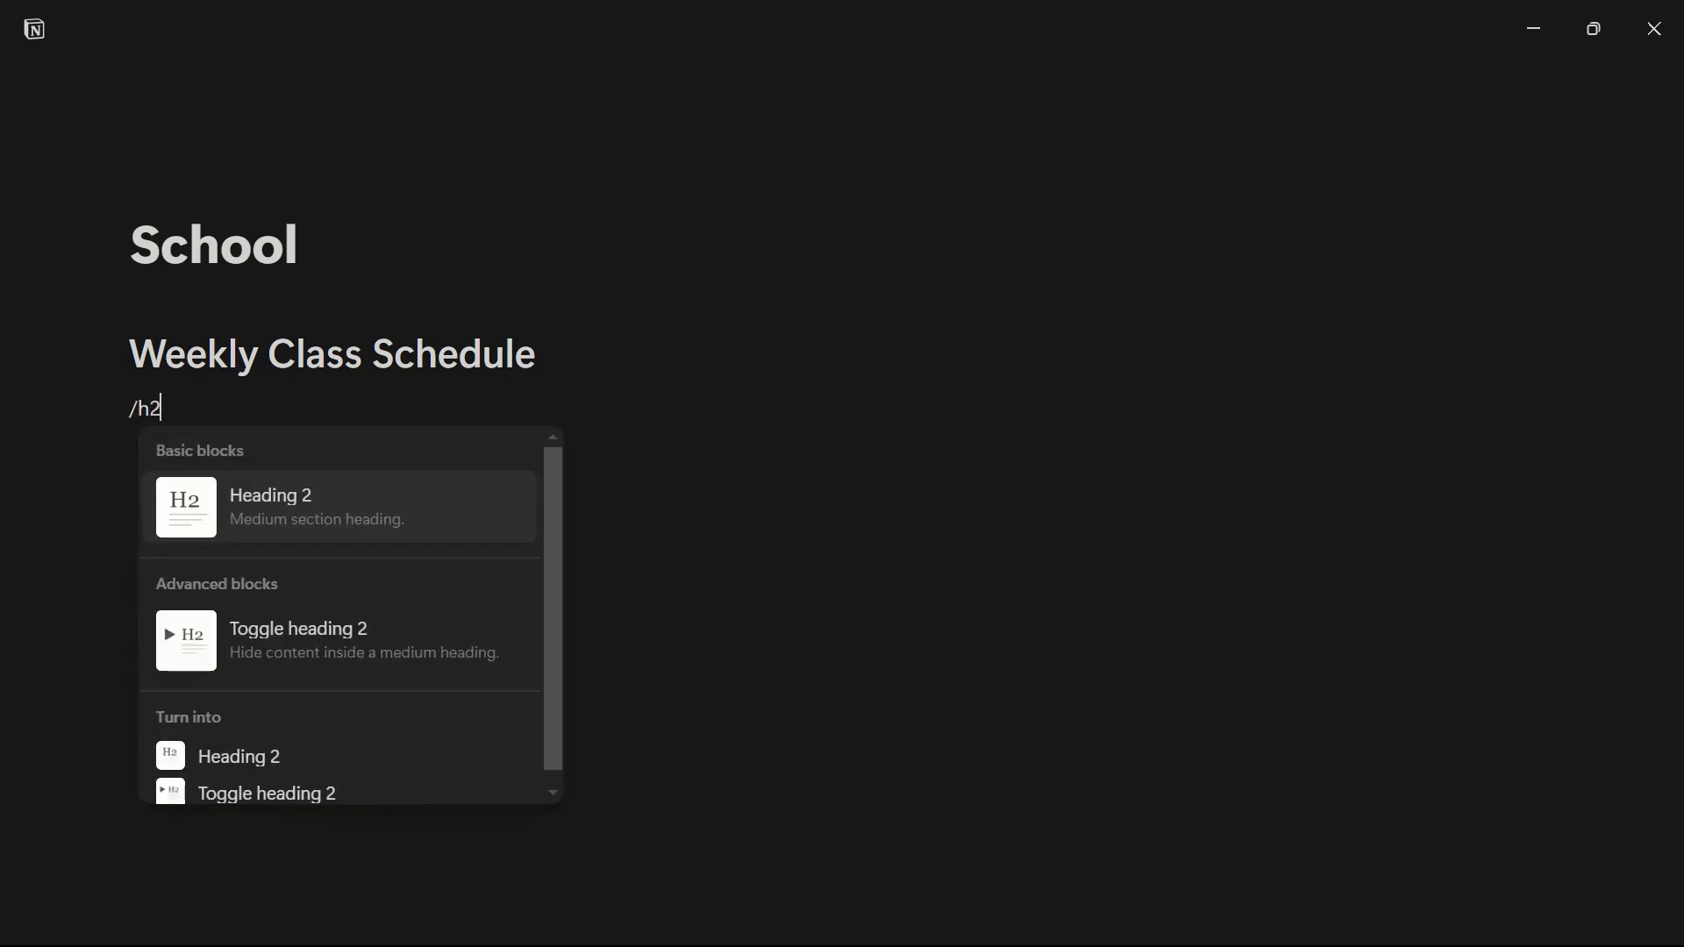
key(Return)
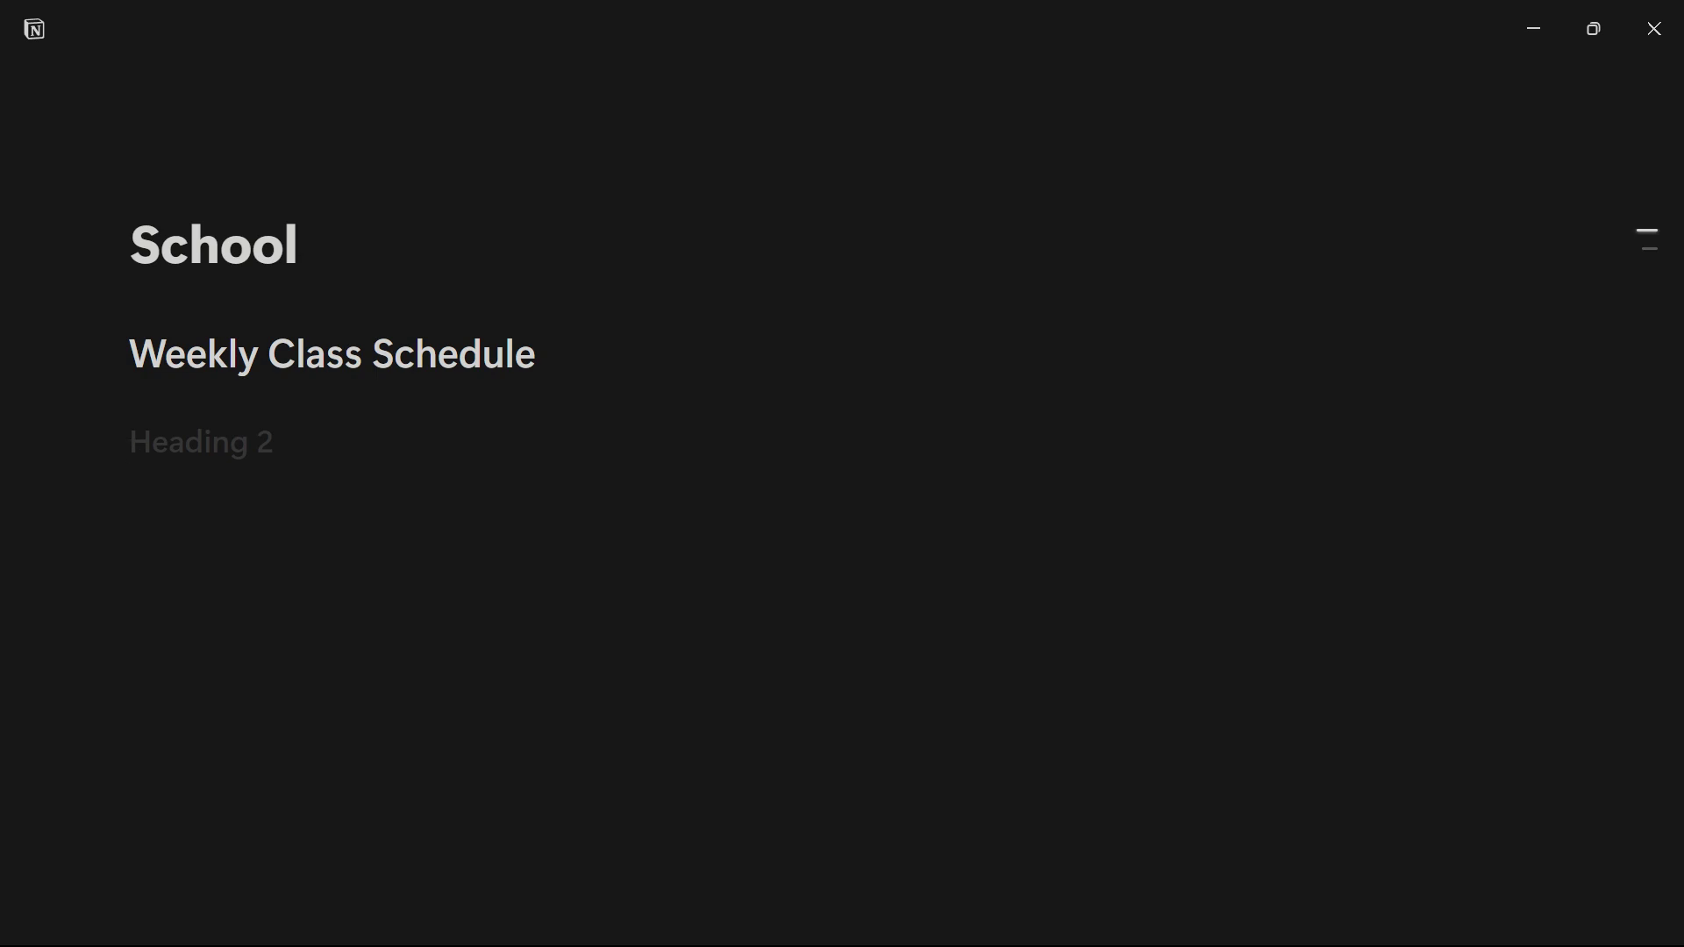
text(Physcis)
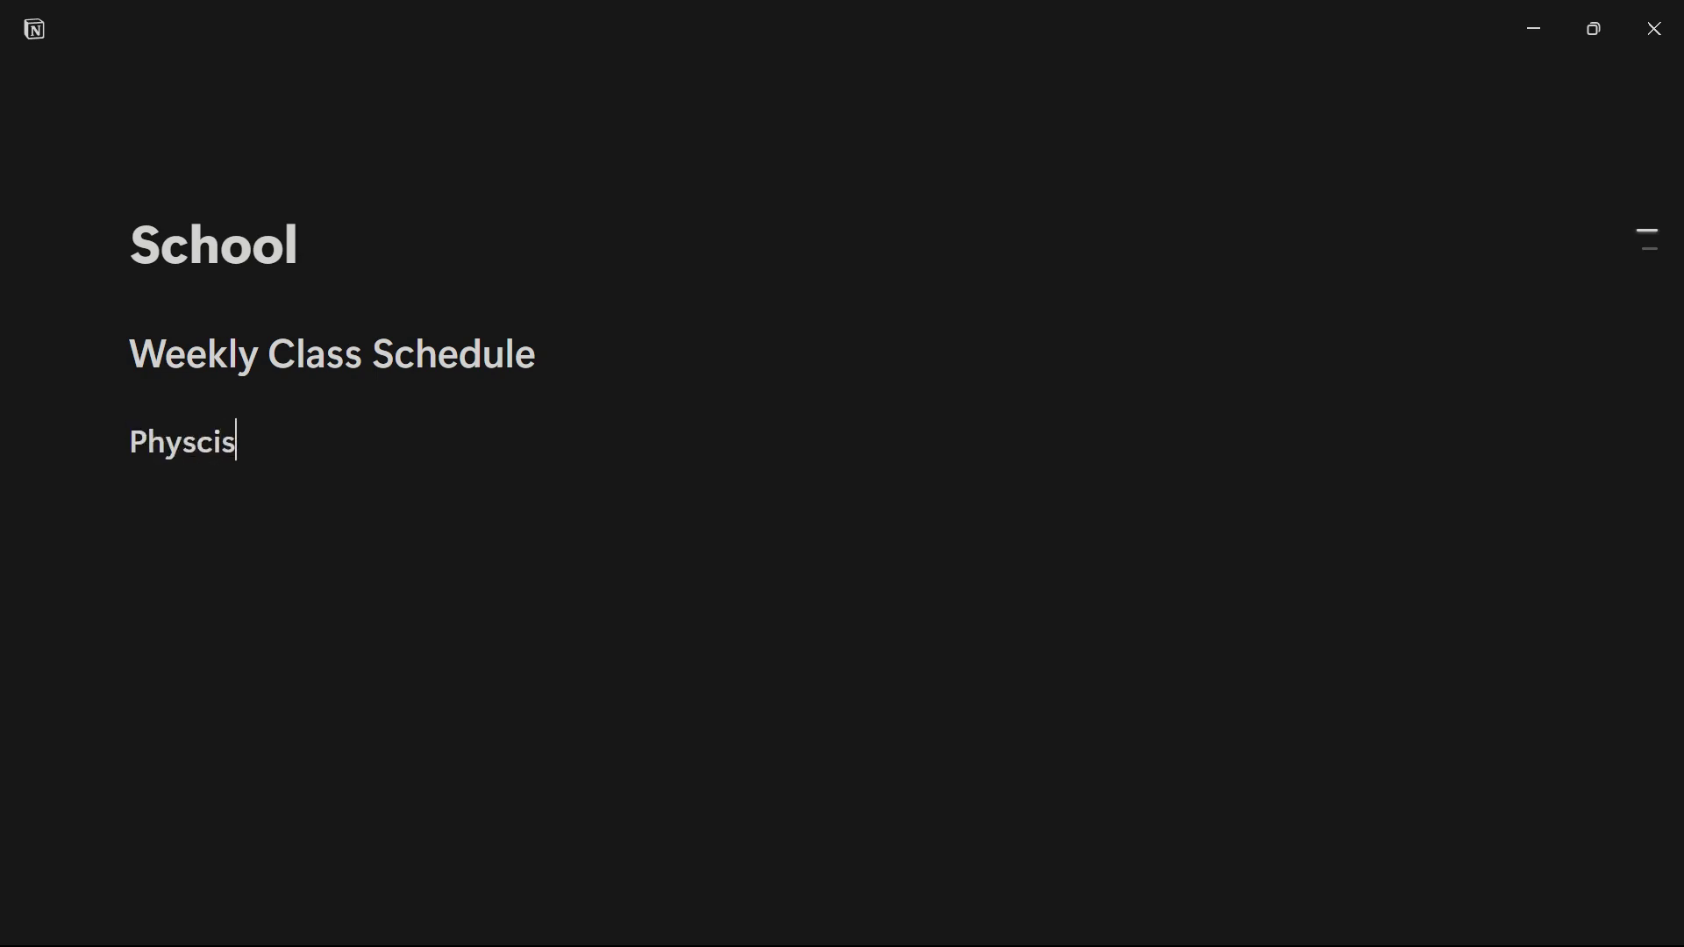
key(Return)
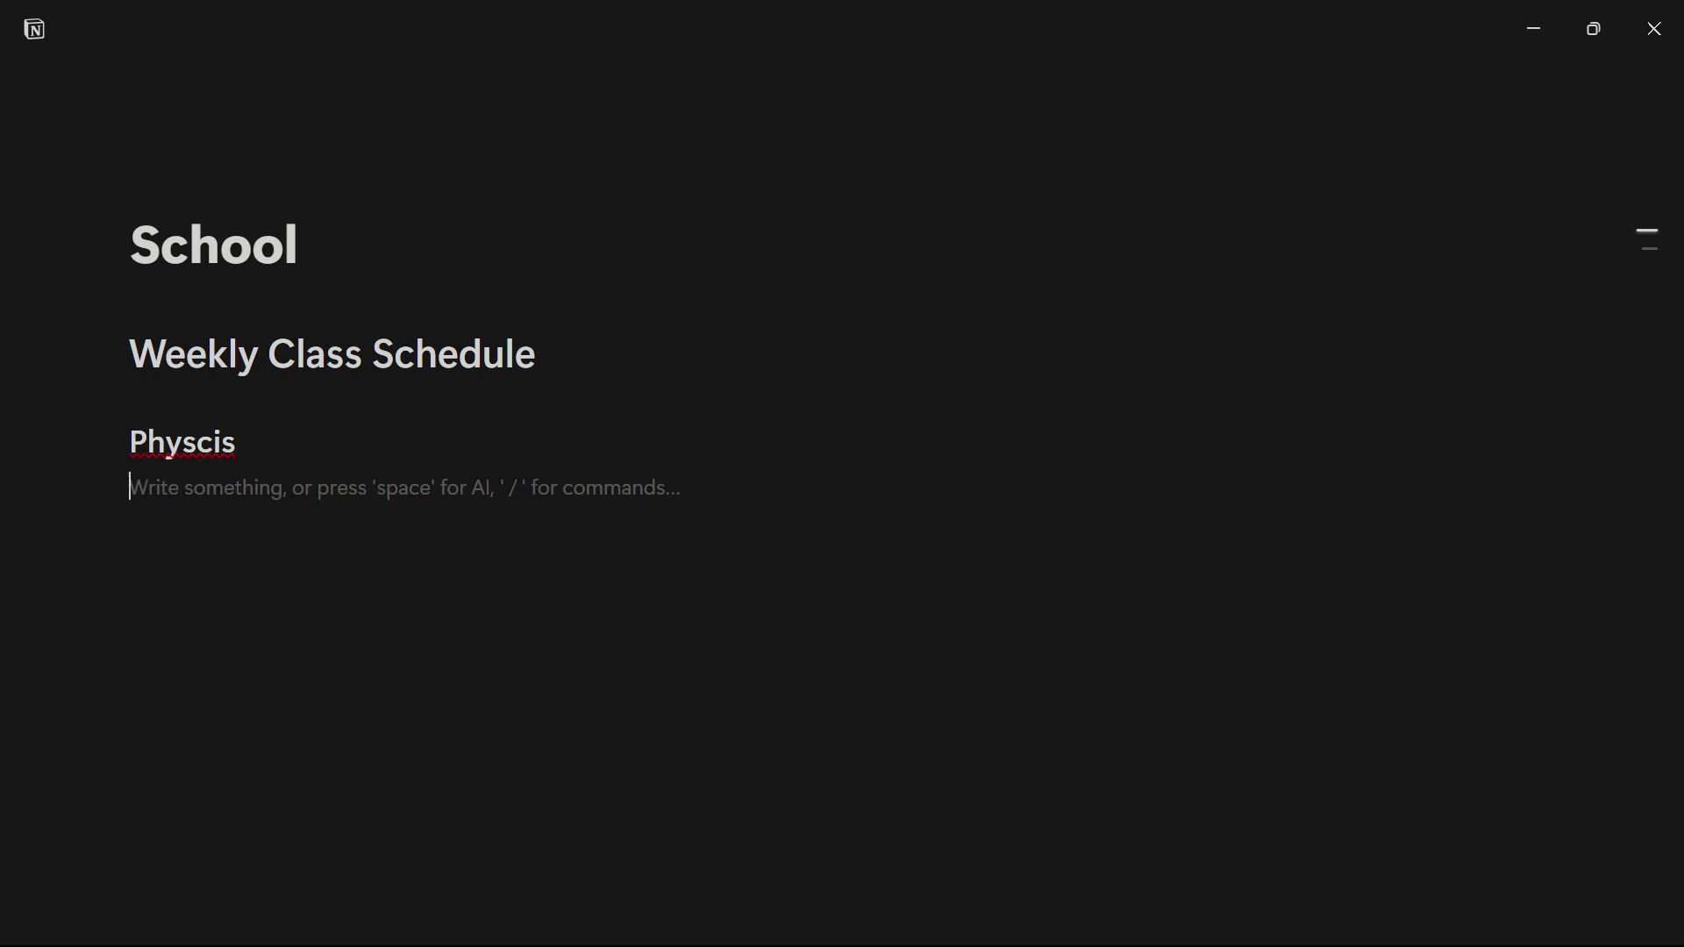
Step: Enter "Chemistry", "Maths", "English" and "COmputer" as separate text lines below the Physcis heading
text(Chemistry)
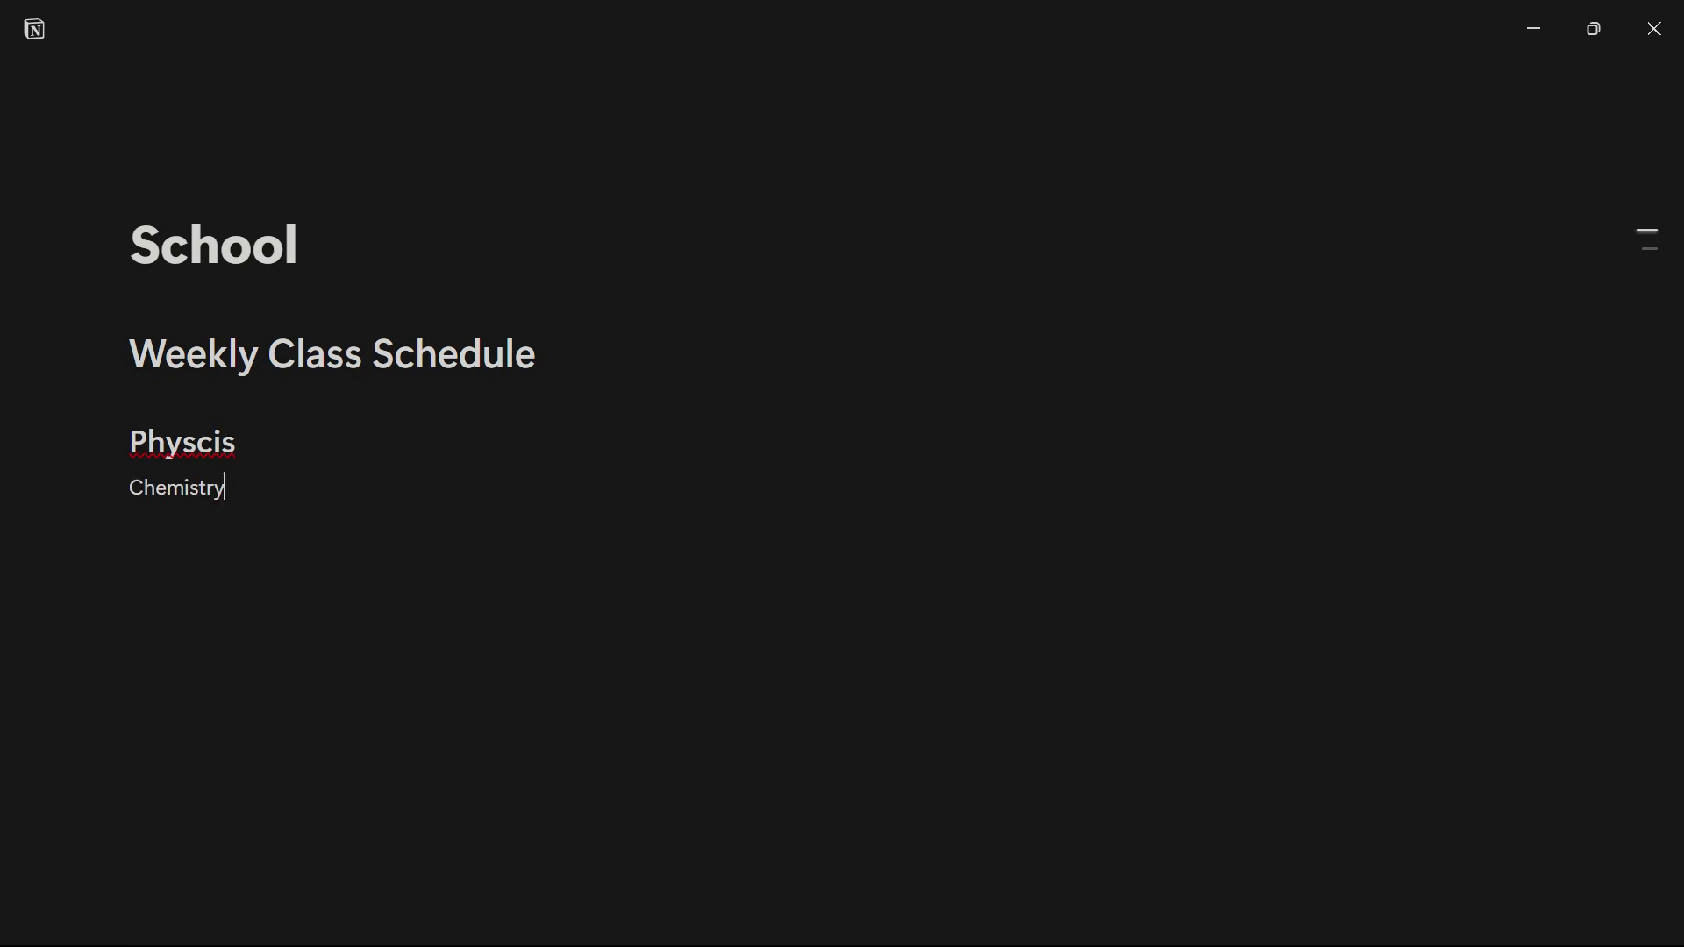
key(Return)
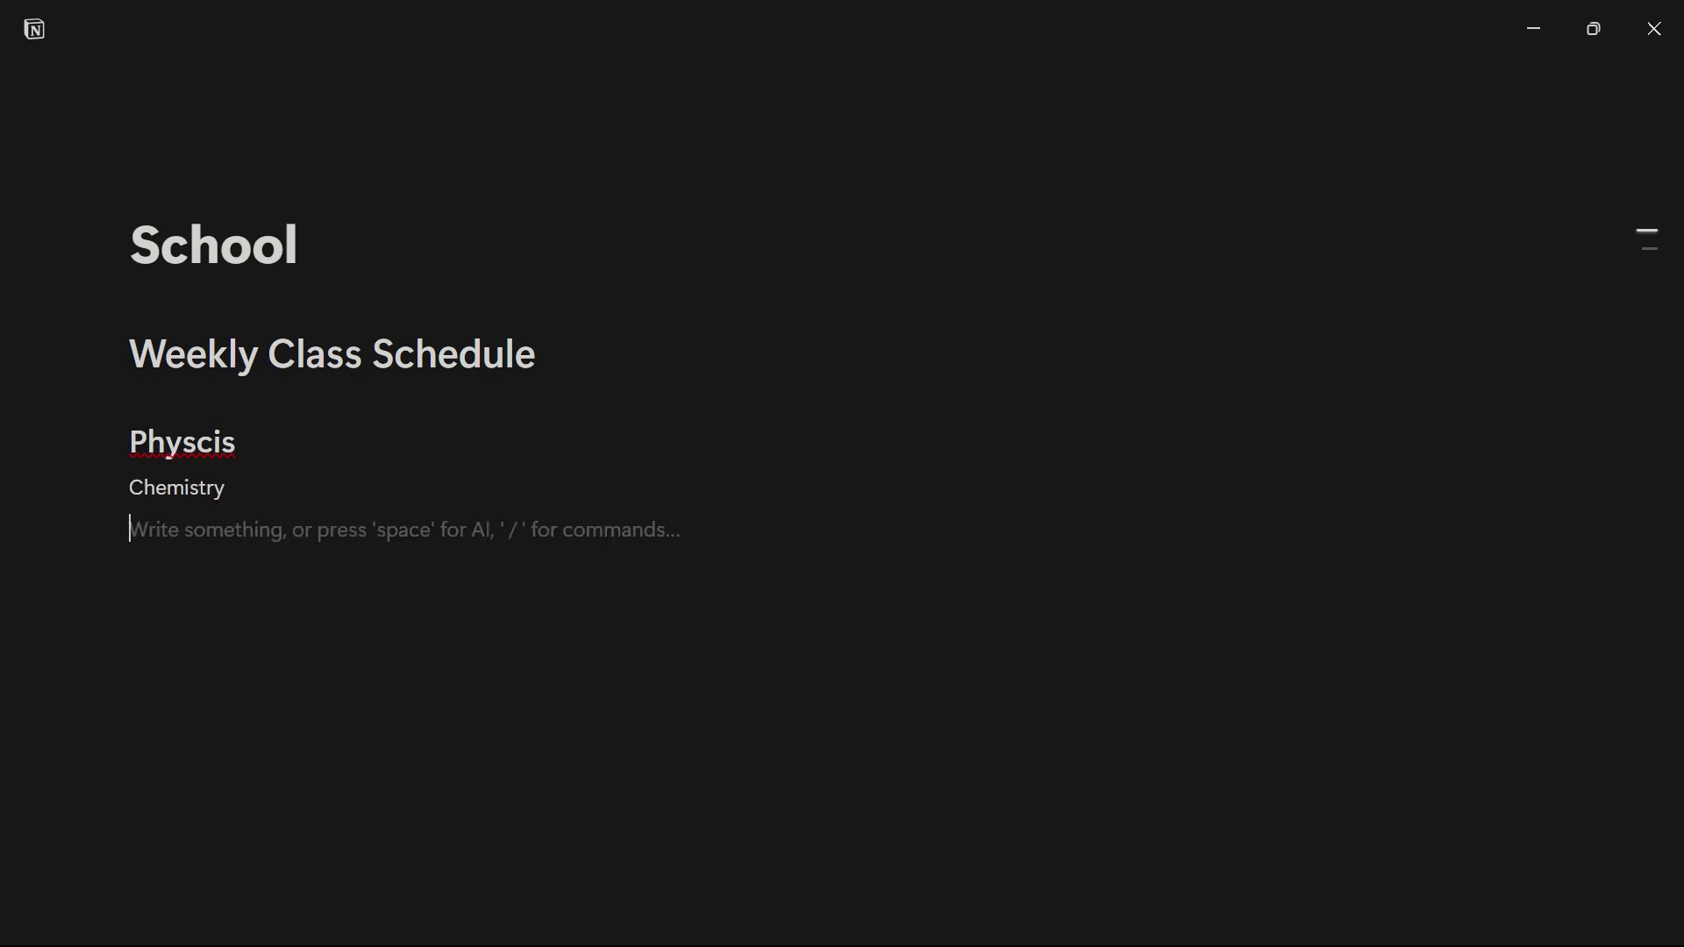
text(Maths)
key(Return)
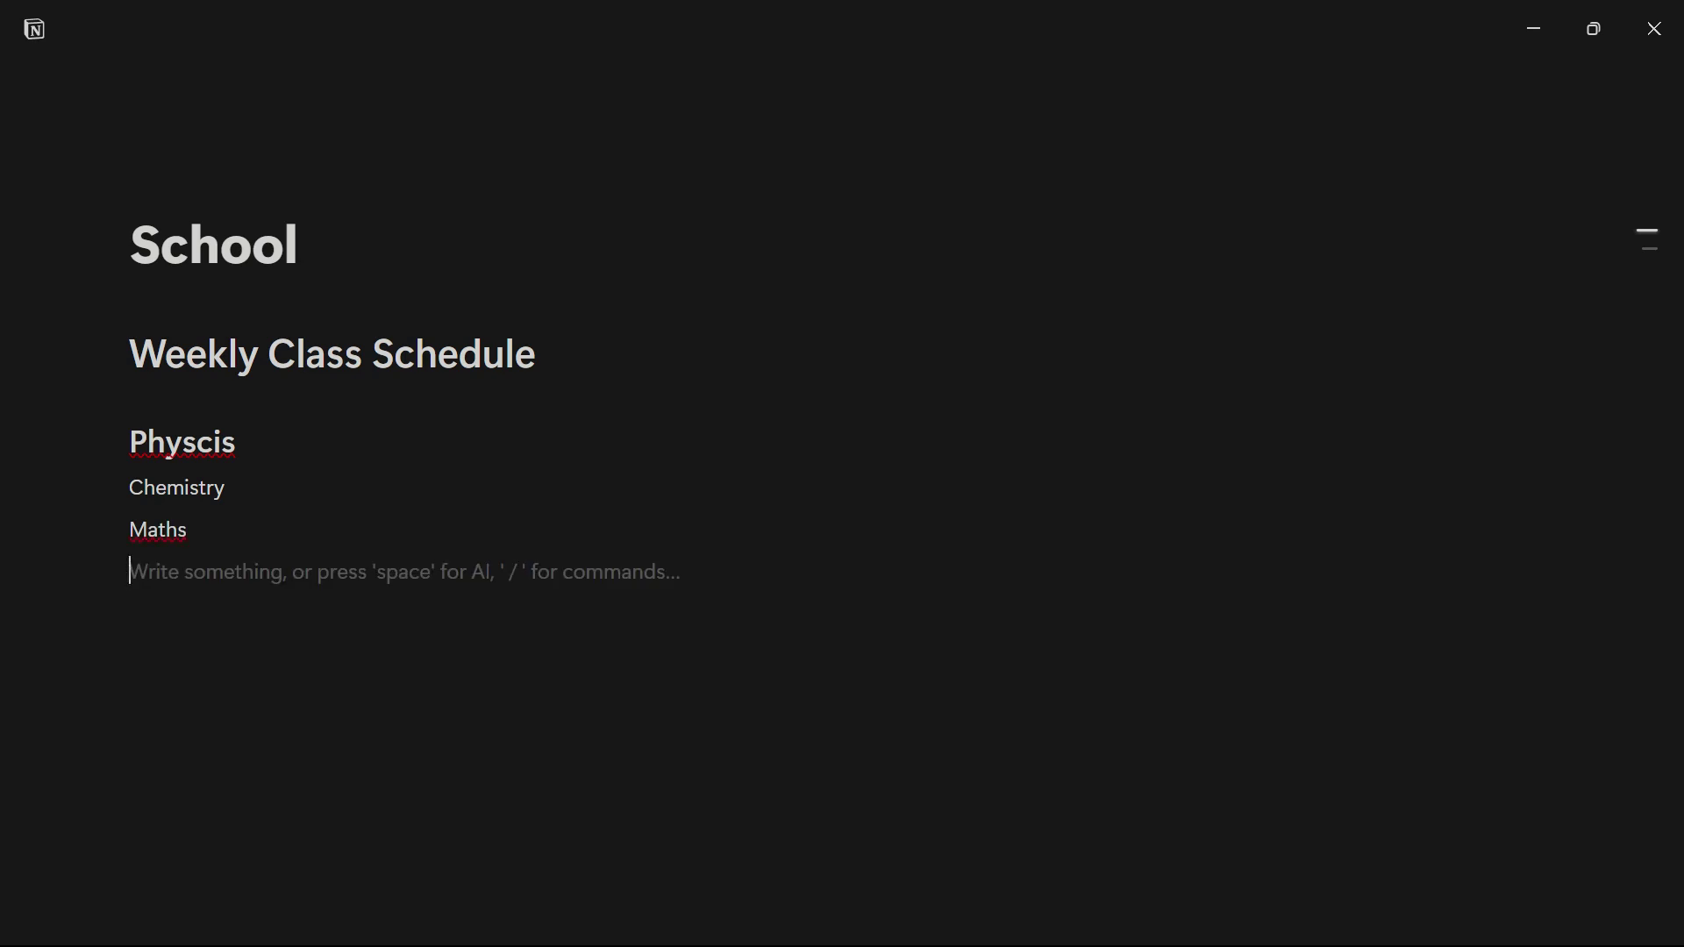
text(English)
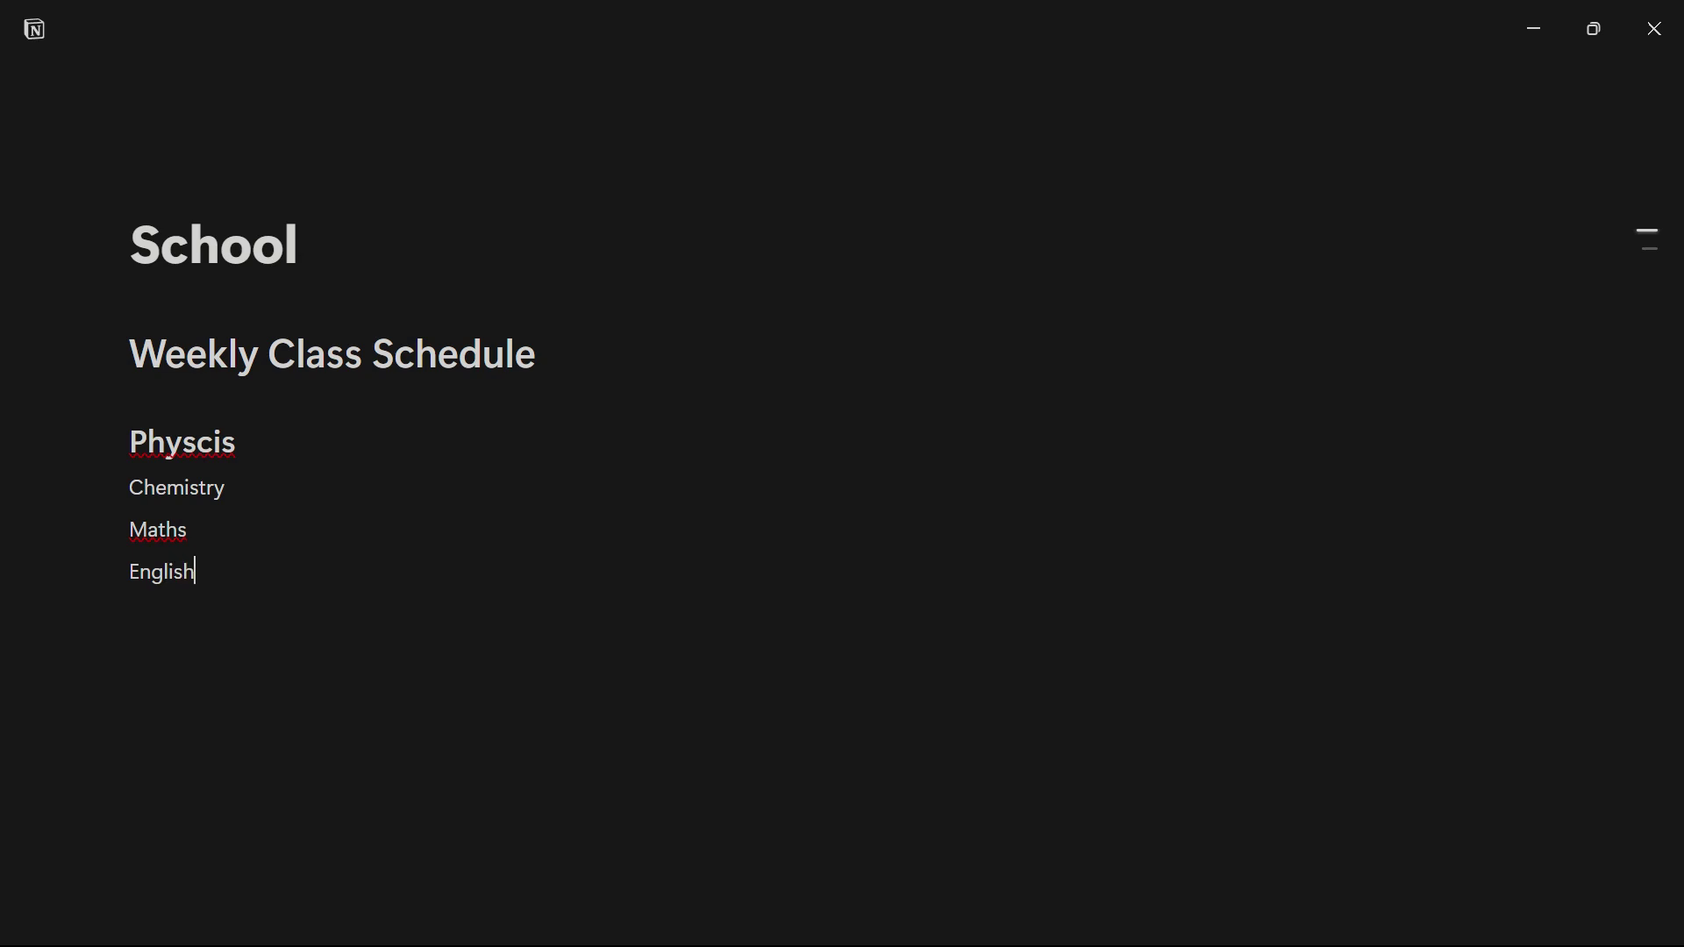
key(Return)
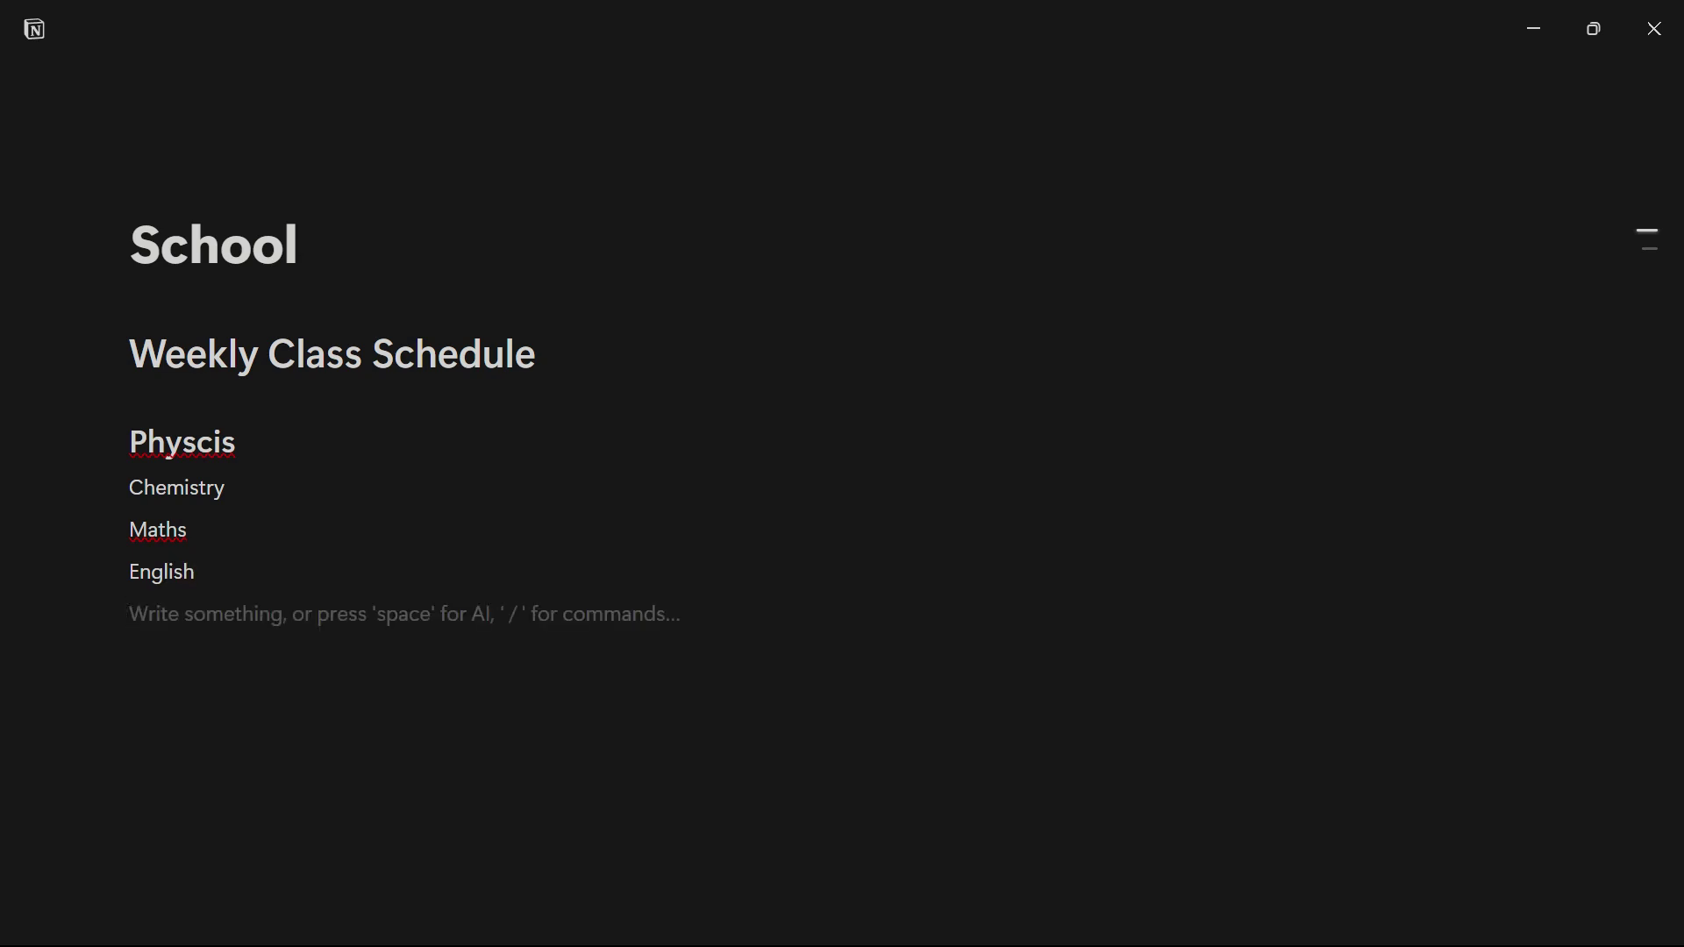
text(co)
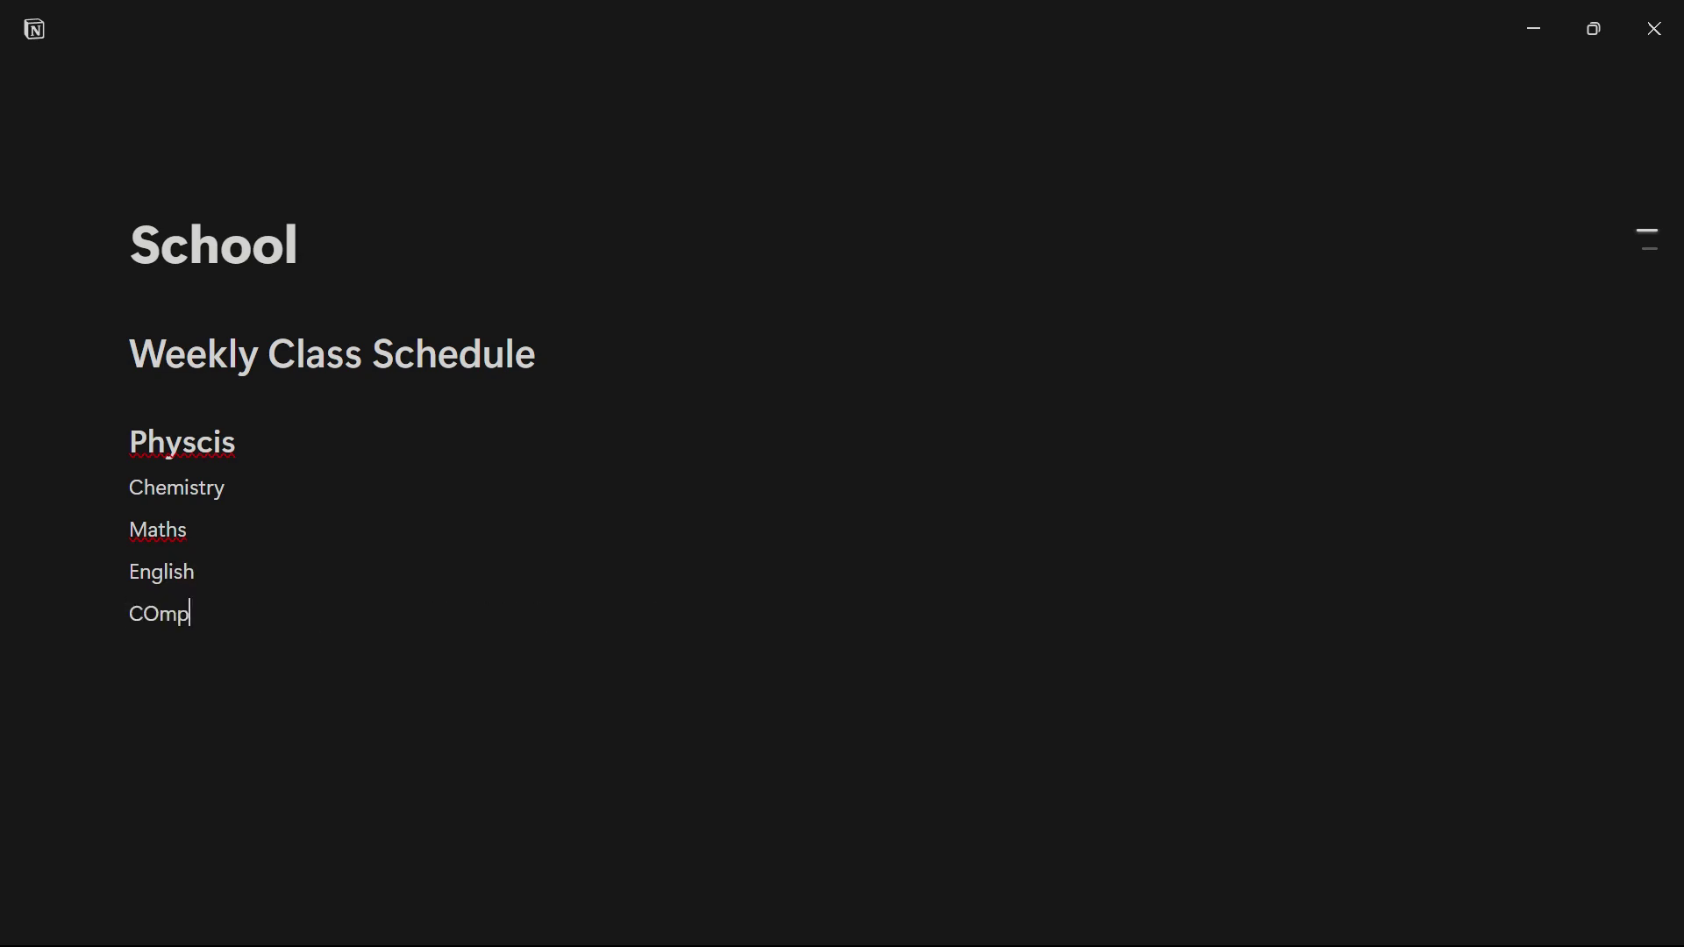
text(mputer)
key(Return)
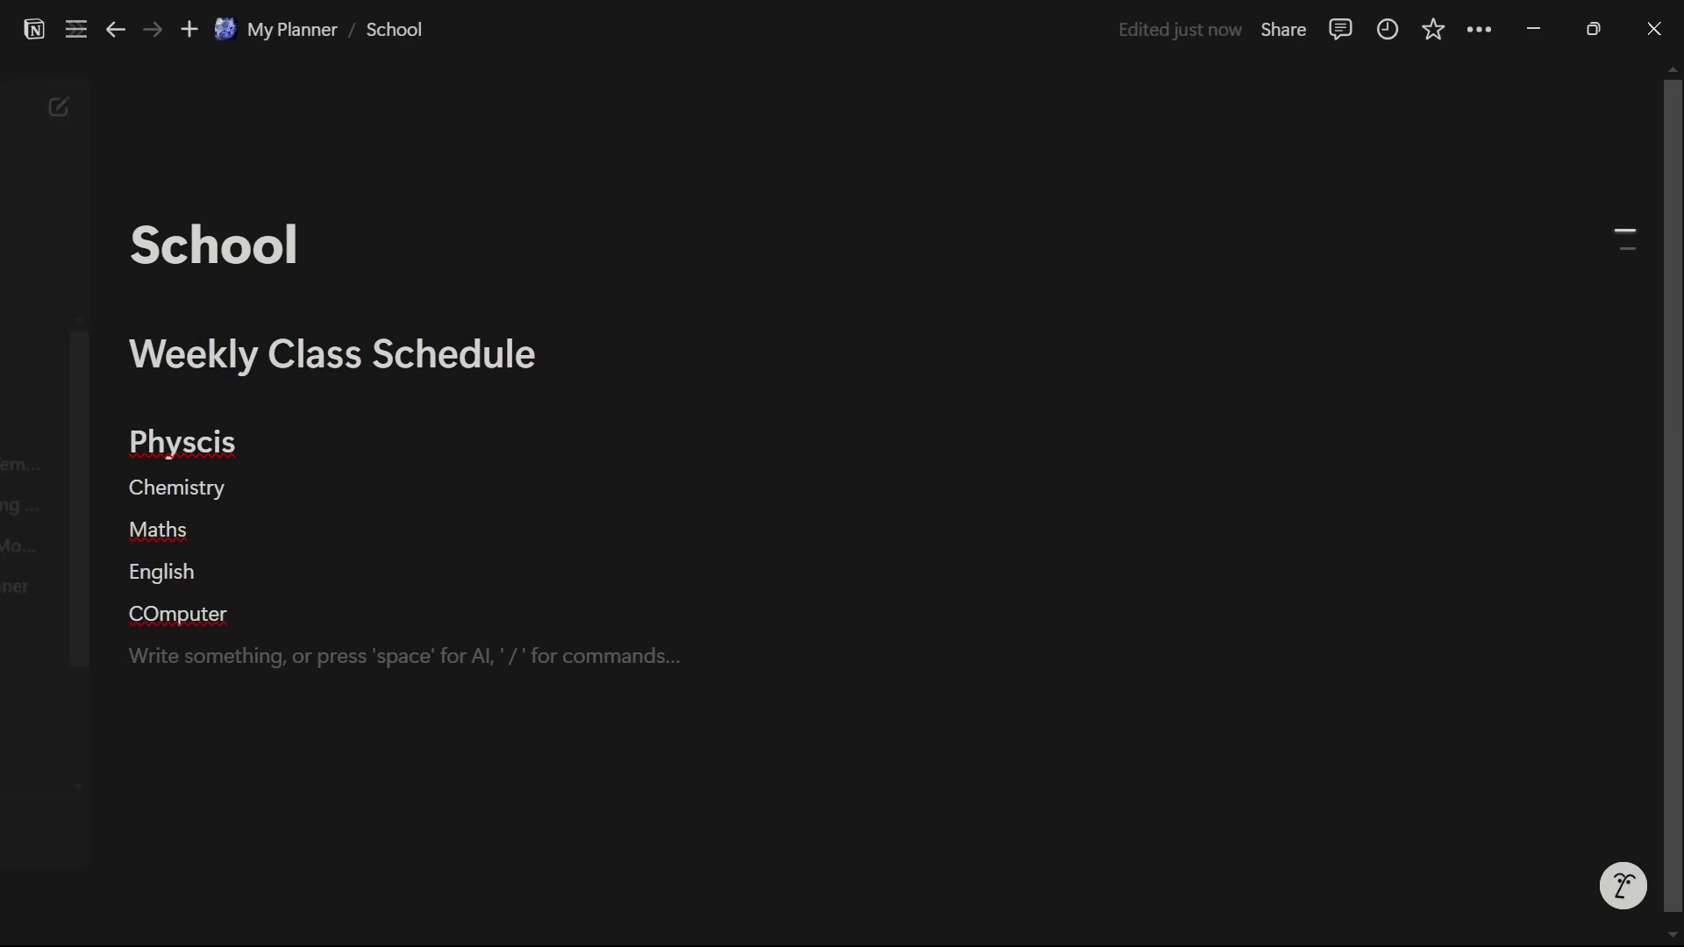
Step: Turn the four text lines from Chemistry to COmputer into Heading 2 blocks
drag(227, 614, 129, 487)
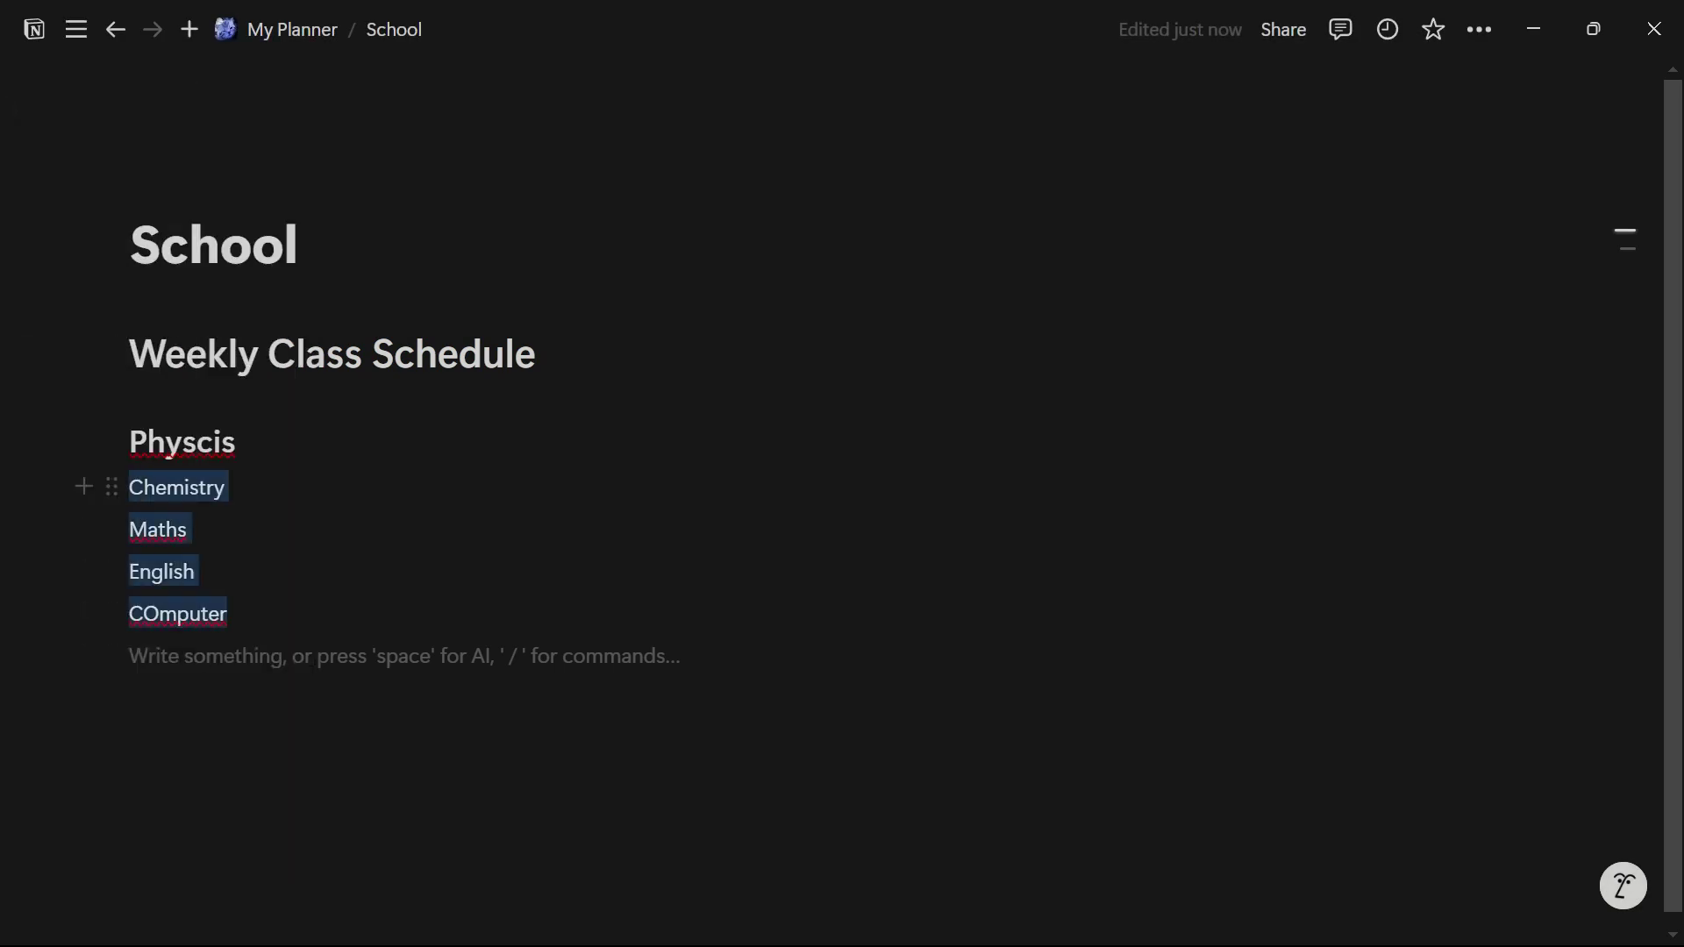
click(112, 486)
mouse_move(219, 457)
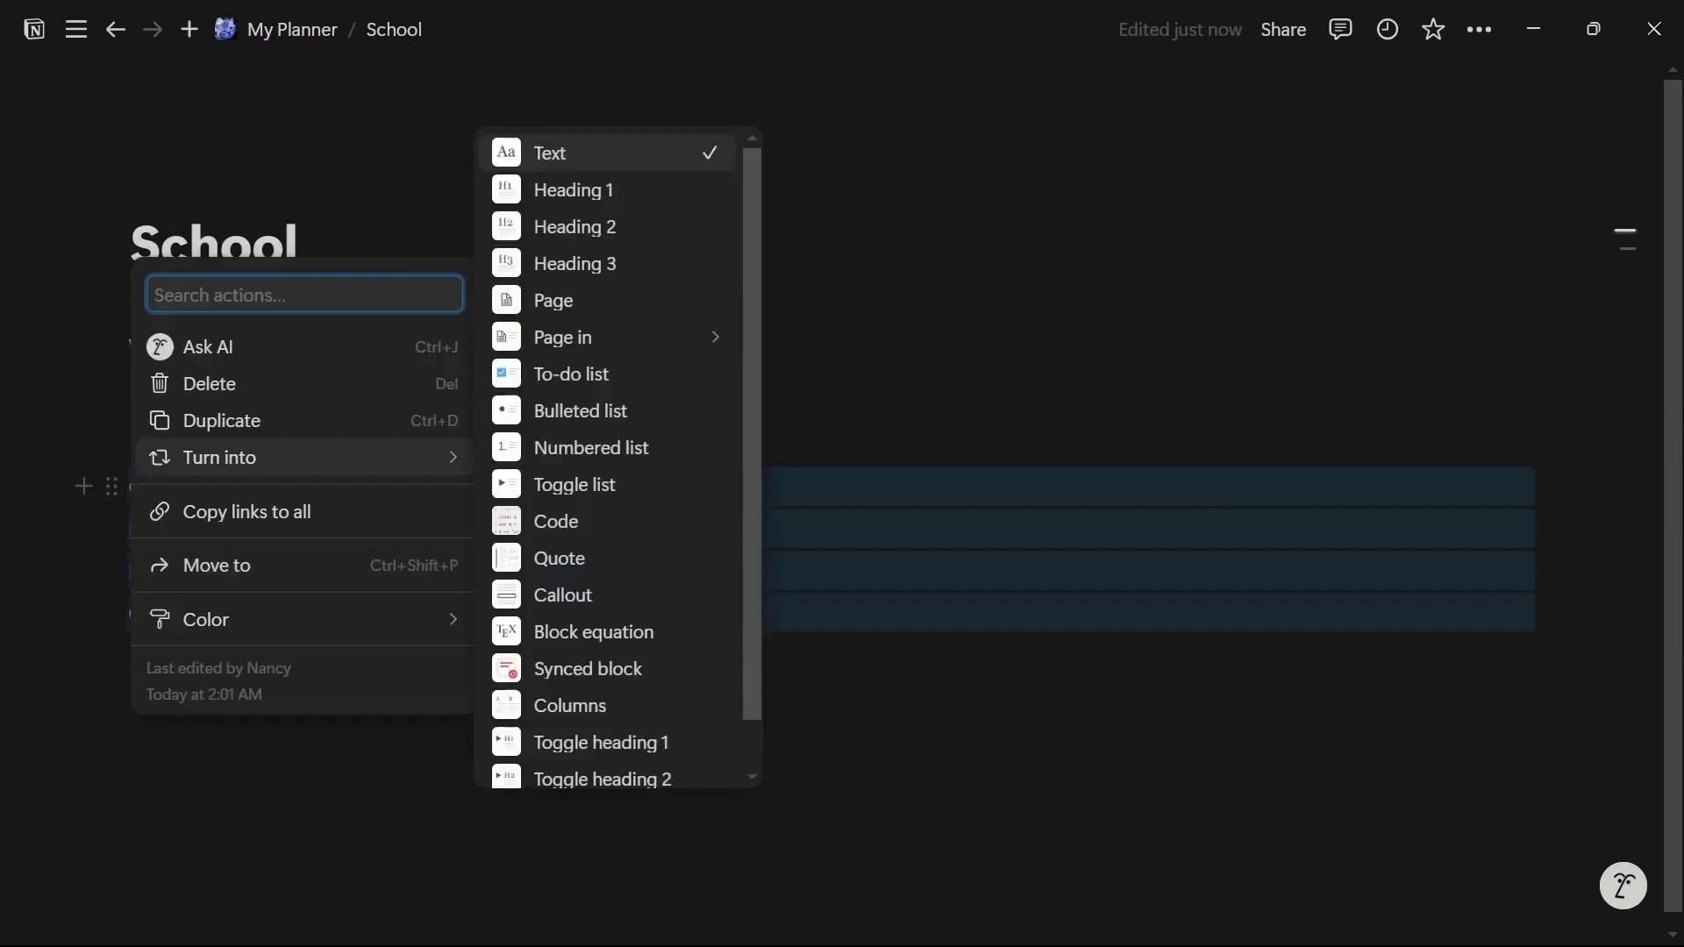
click(575, 226)
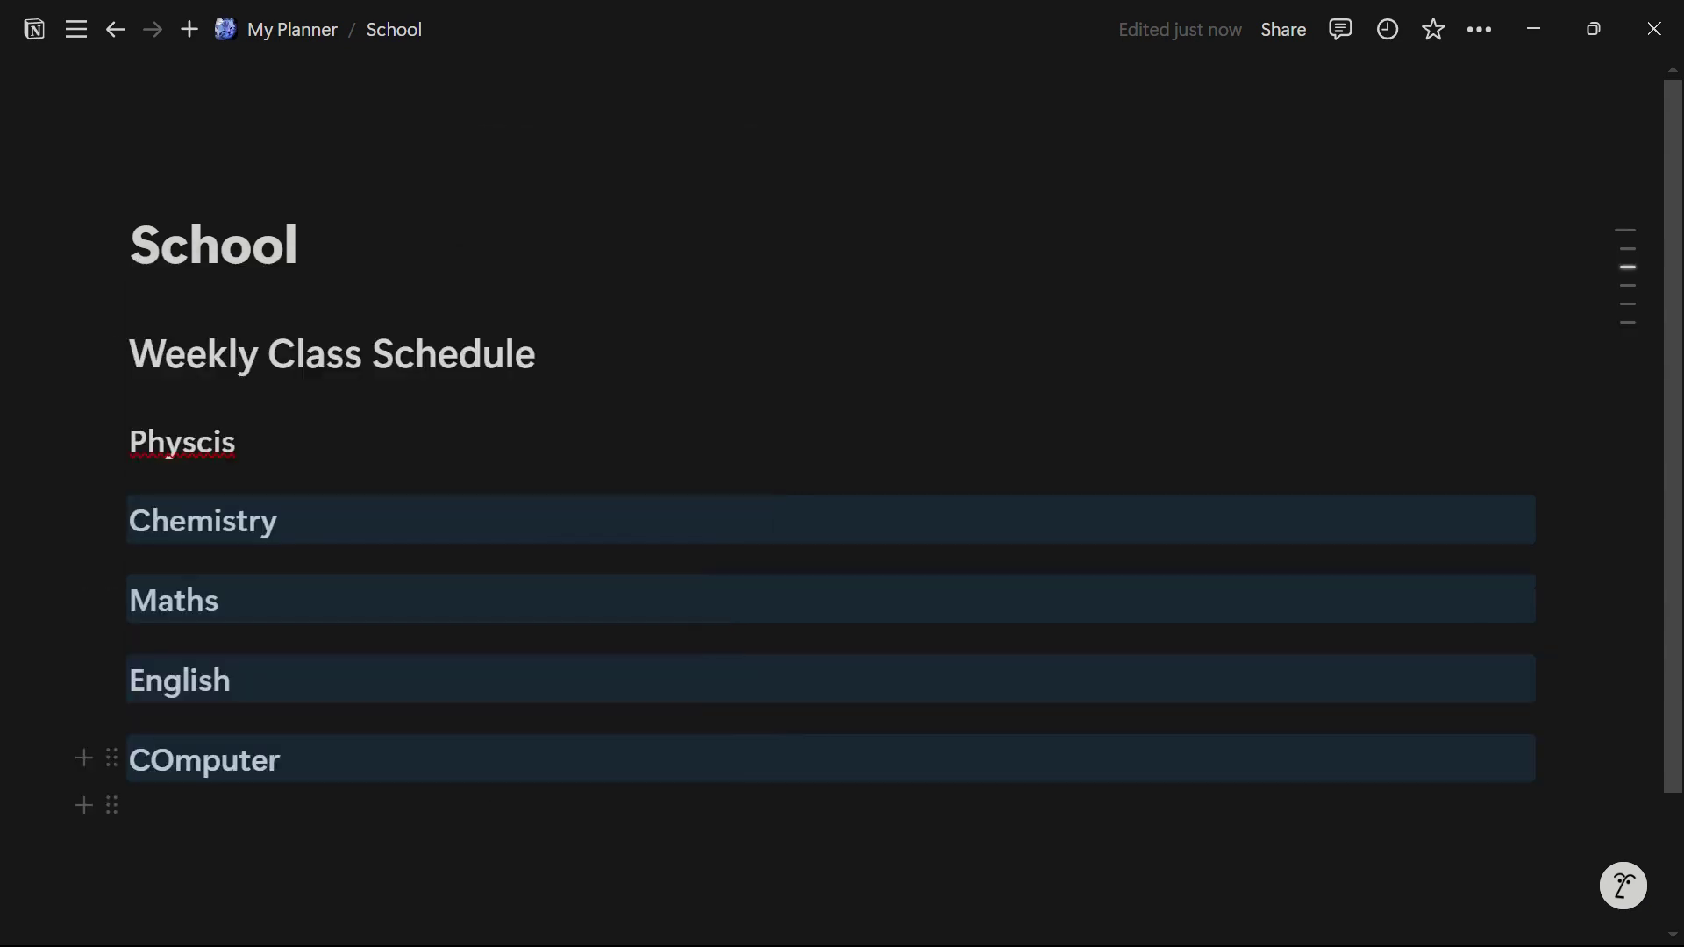
Step: Arrange the Physcis, Chemistry, Maths, English and COmputer headings side by side in five columns
drag(111, 519, 1541, 455)
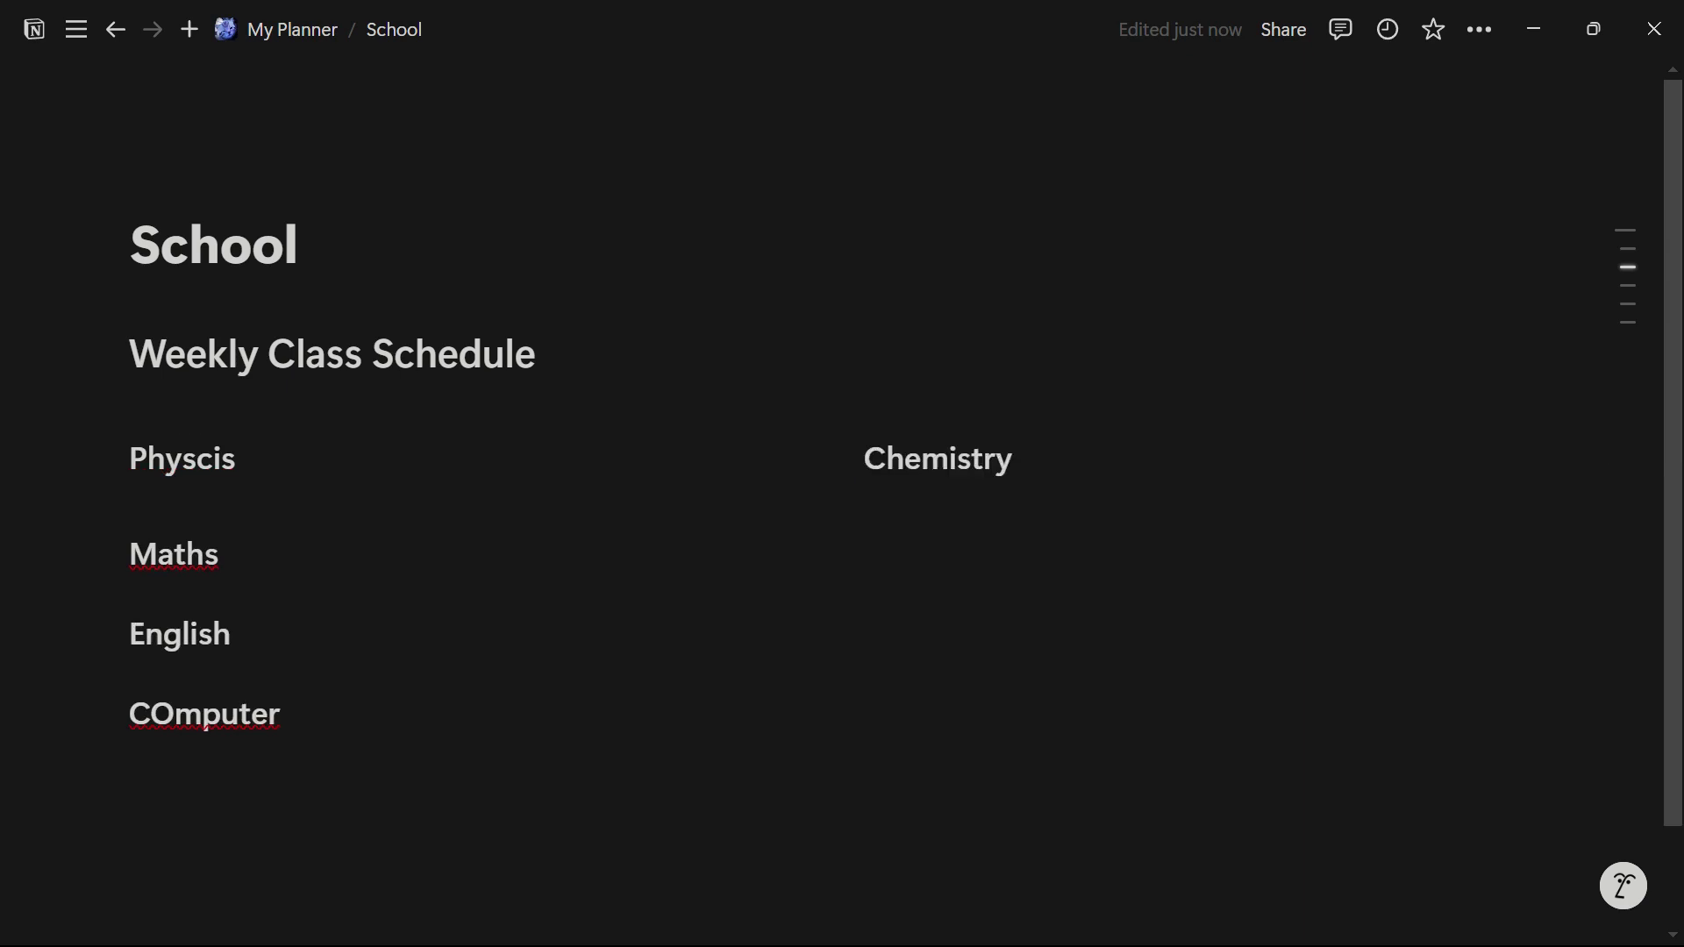
drag(112, 551, 1562, 489)
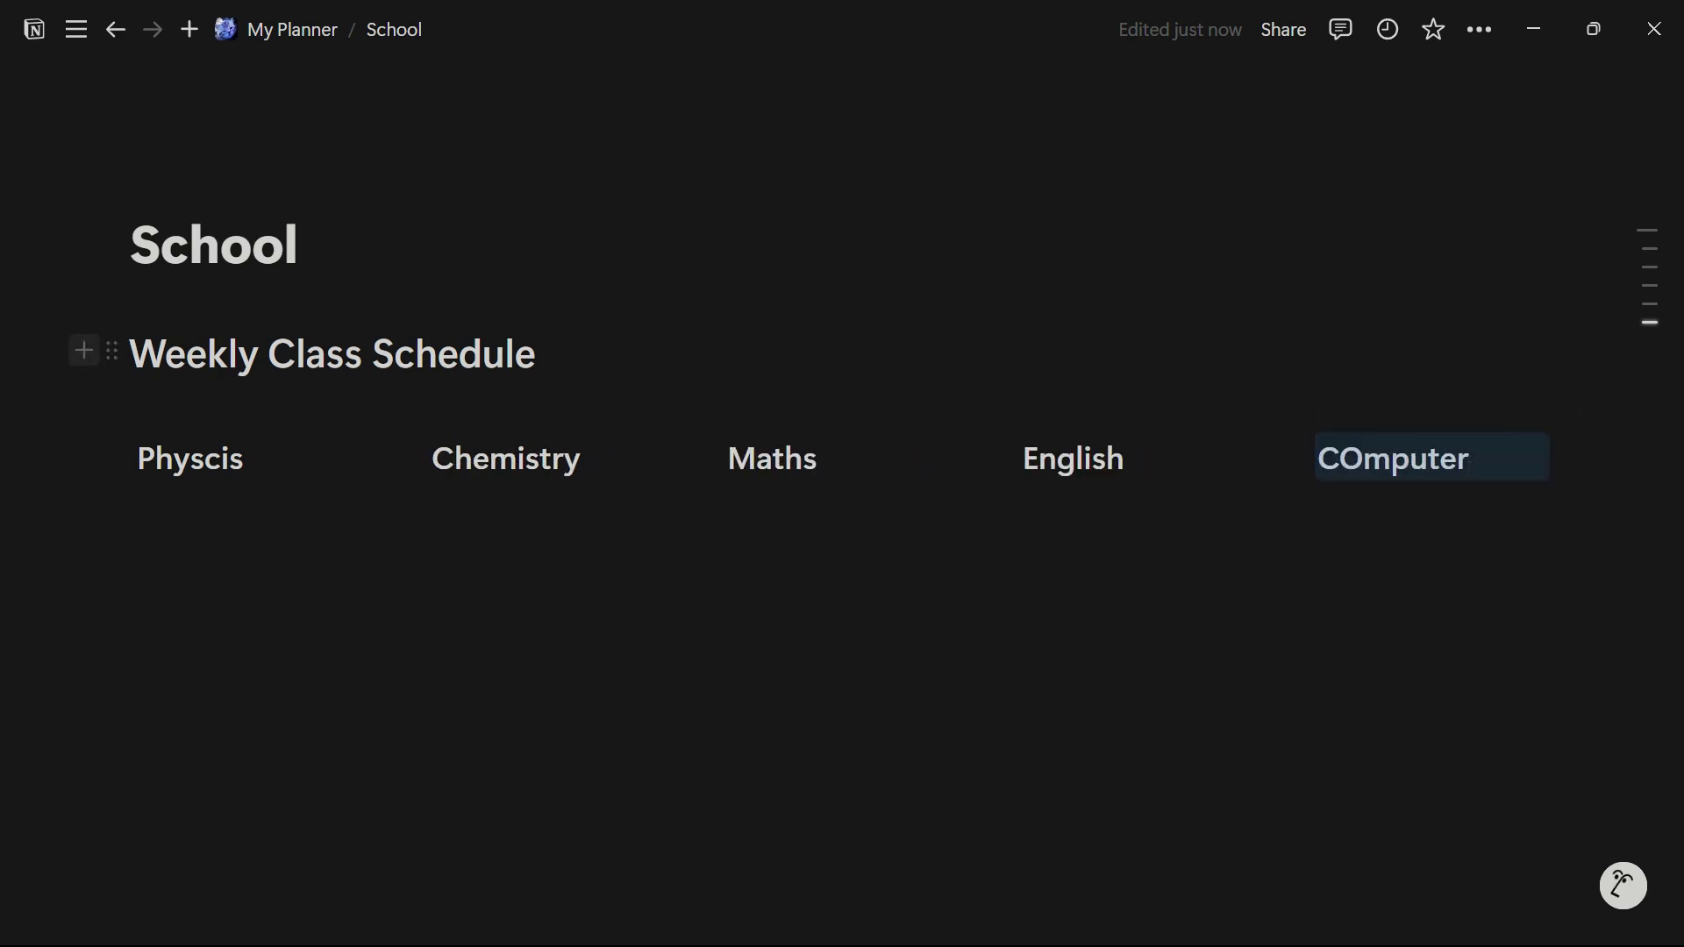
Step: Give the Weekly Class Schedule heading a gray background
click(111, 350)
mouse_move(205, 557)
scroll(607, 498, down, 3)
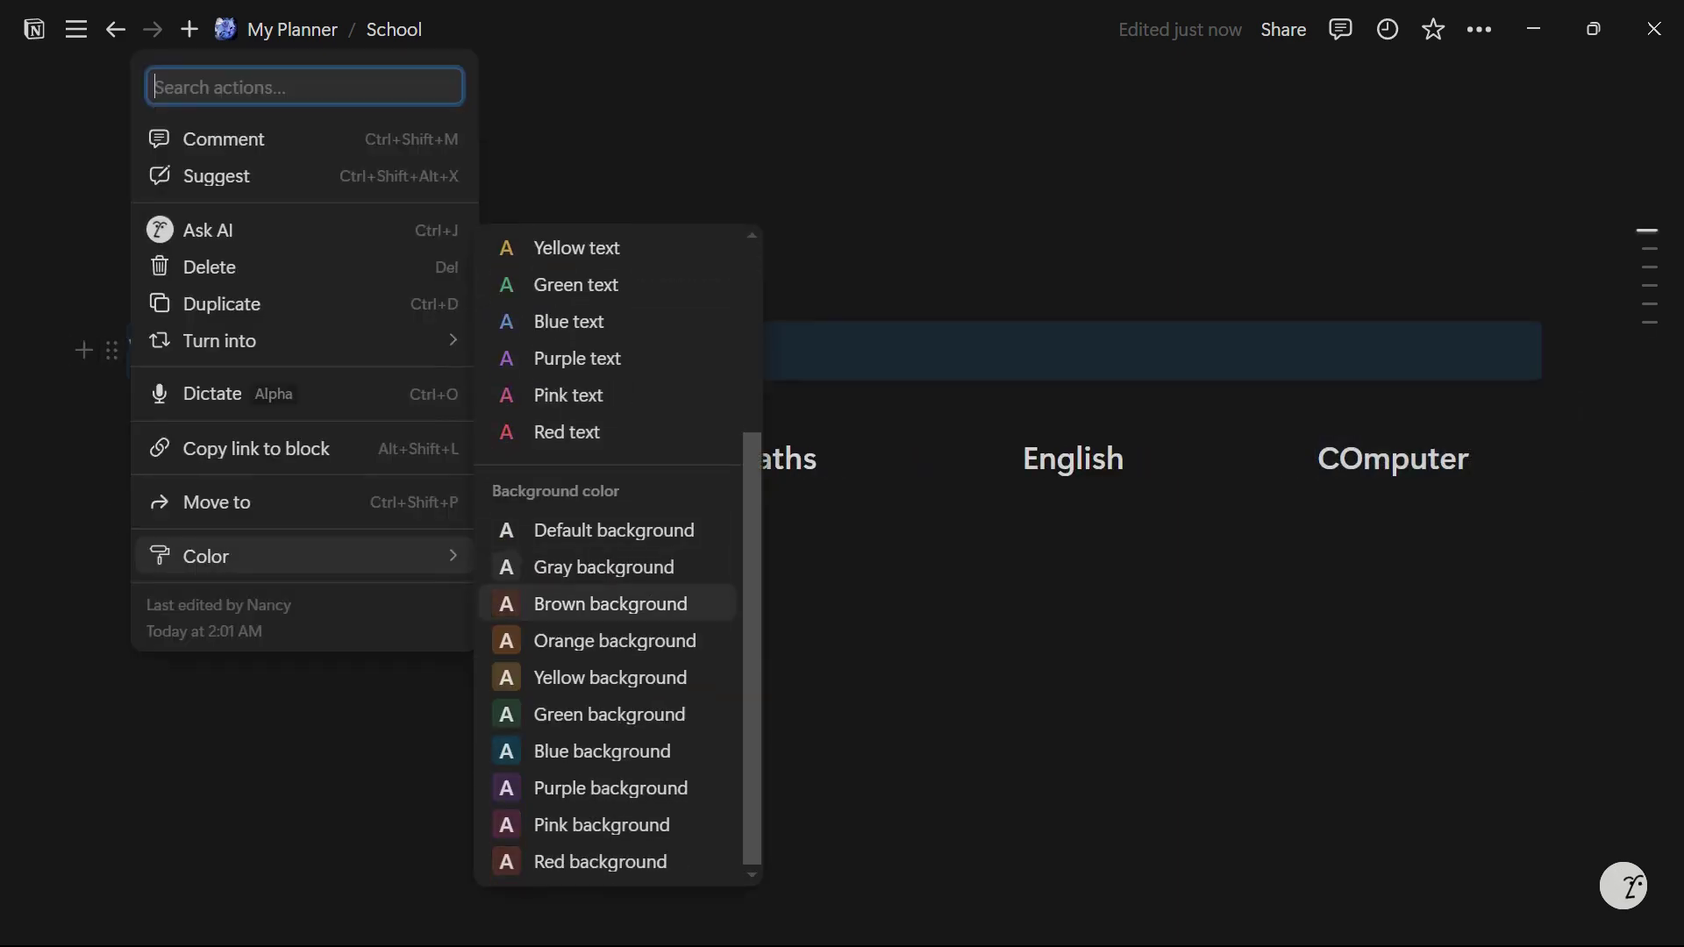
click(604, 567)
Step: Apply a blue background to the Physcis and Chemistry headings
drag(1592, 511, 193, 457)
click(119, 456)
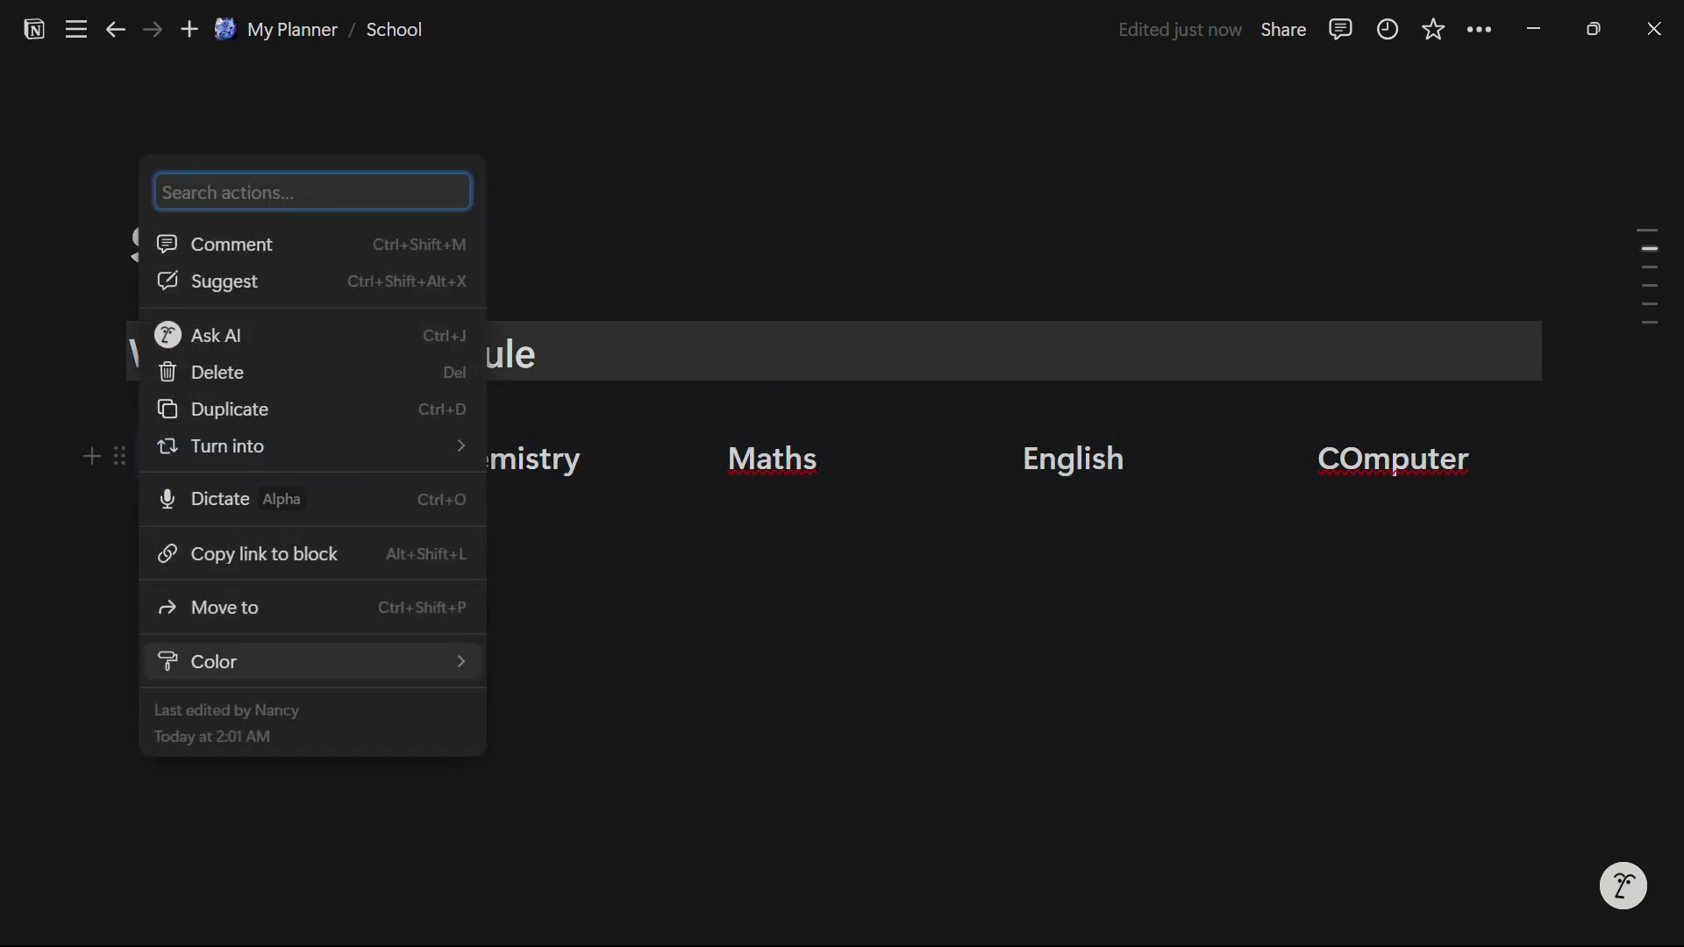
mouse_move(214, 661)
scroll(605, 591, down, 3)
click(605, 795)
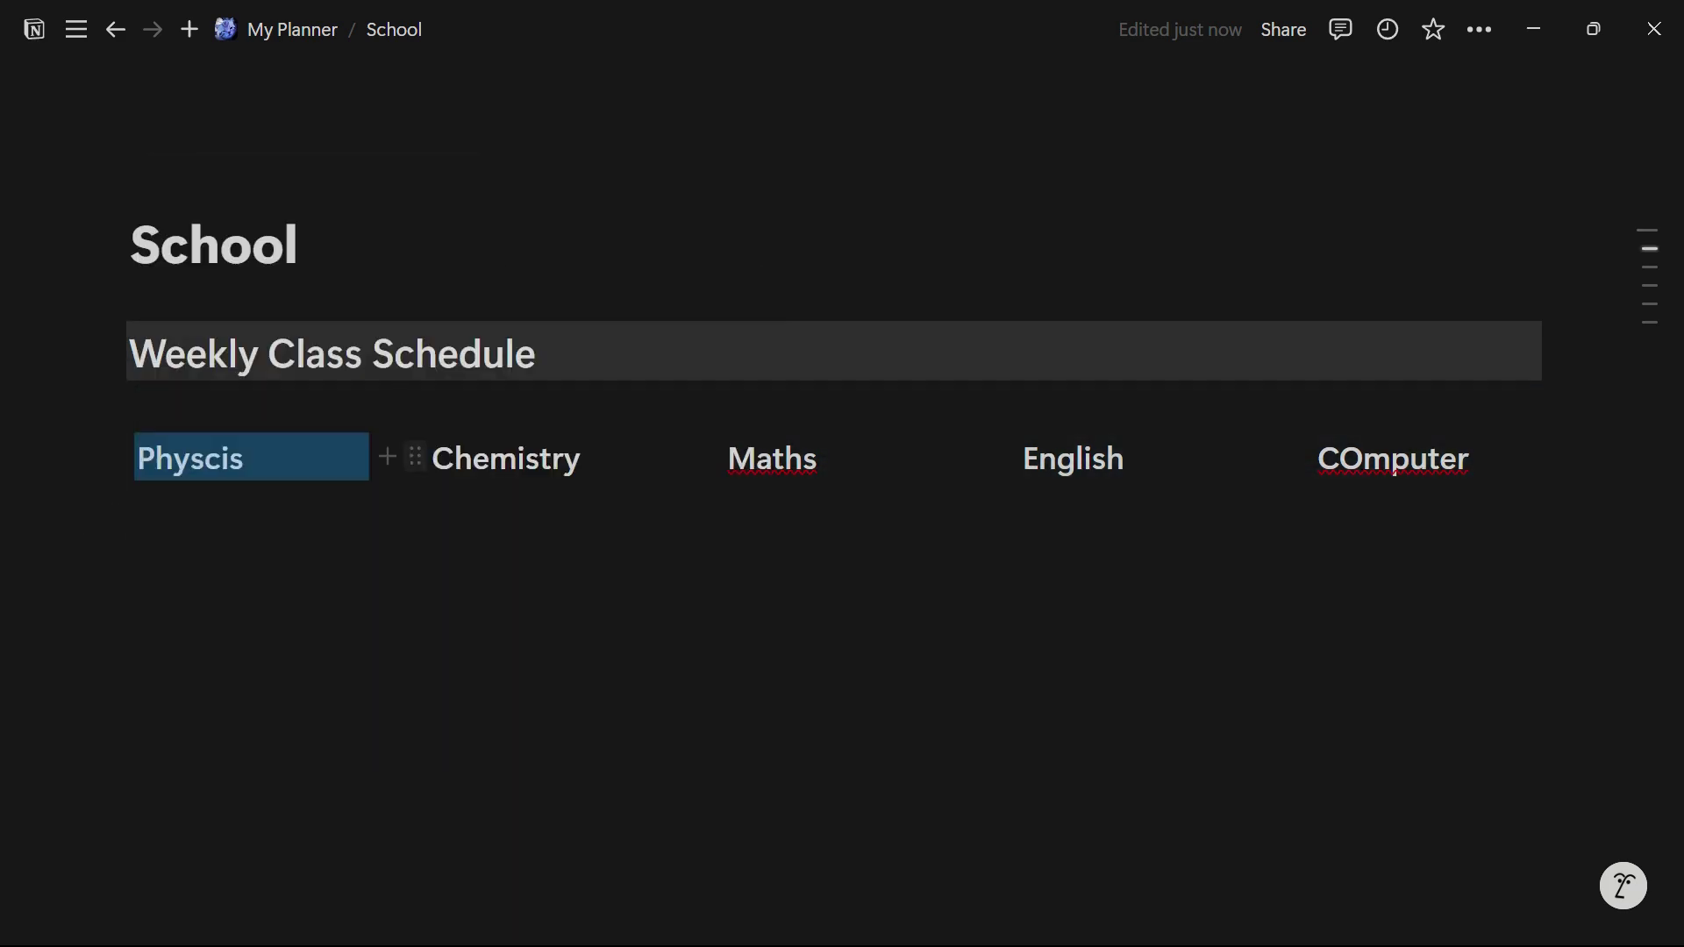
click(414, 457)
scroll(526, 614, down, 2)
click(520, 818)
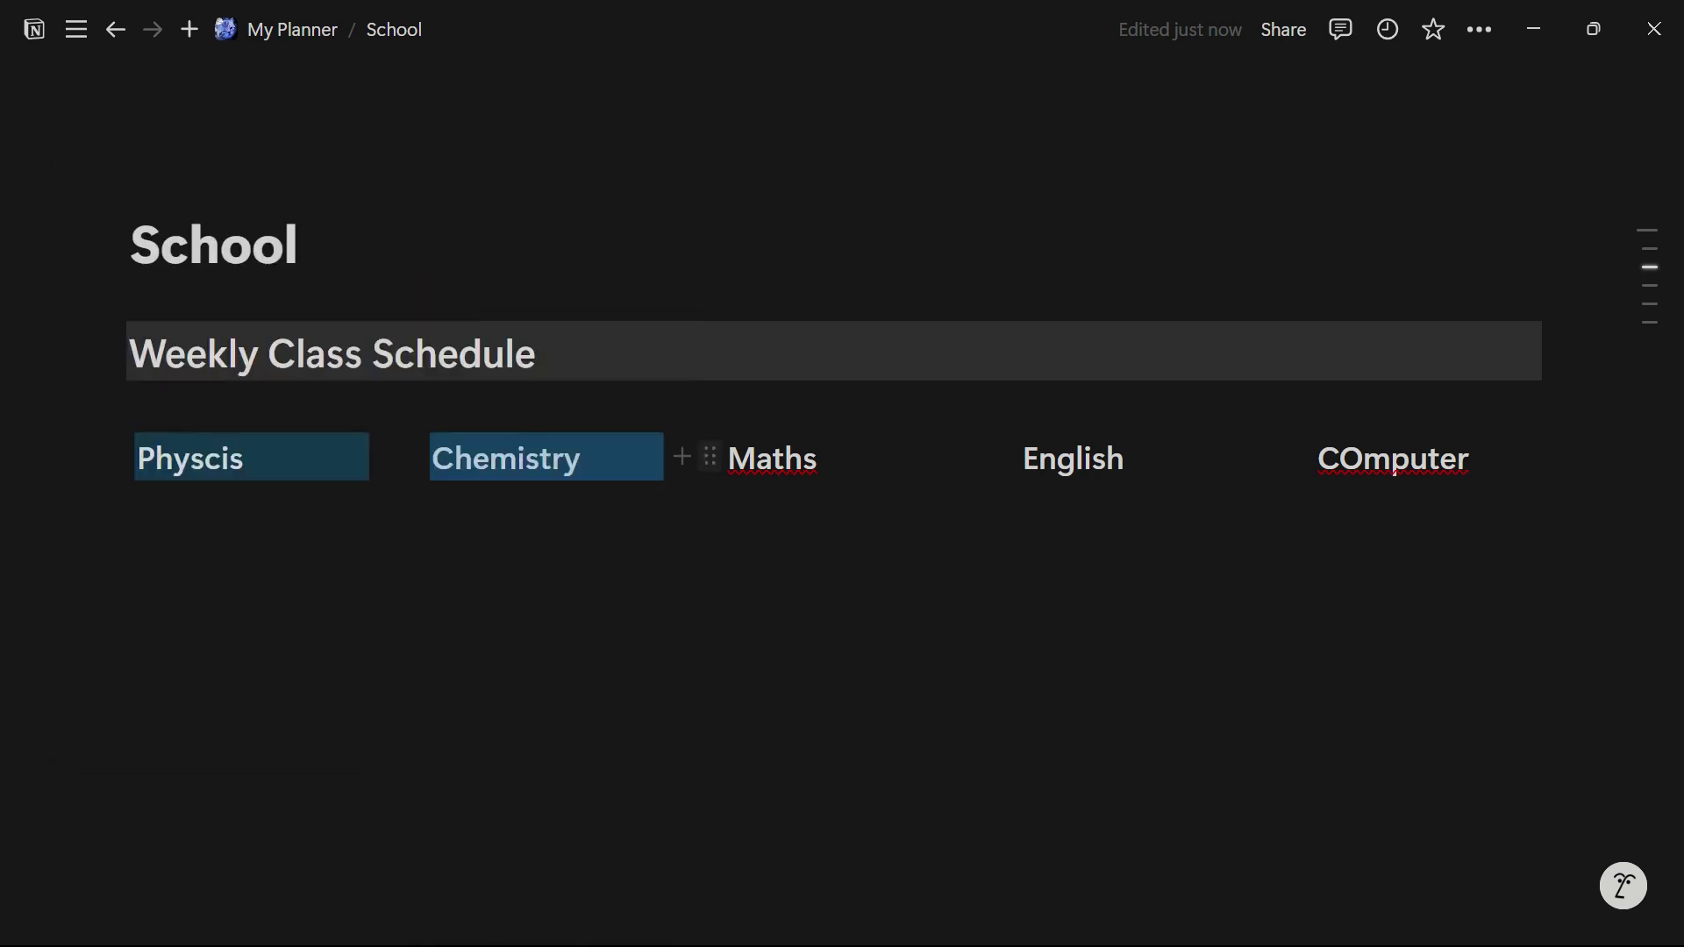
Step: Apply the same blue background to the Maths, English and COmputer headings
click(711, 457)
mouse_move(526, 661)
click(788, 332)
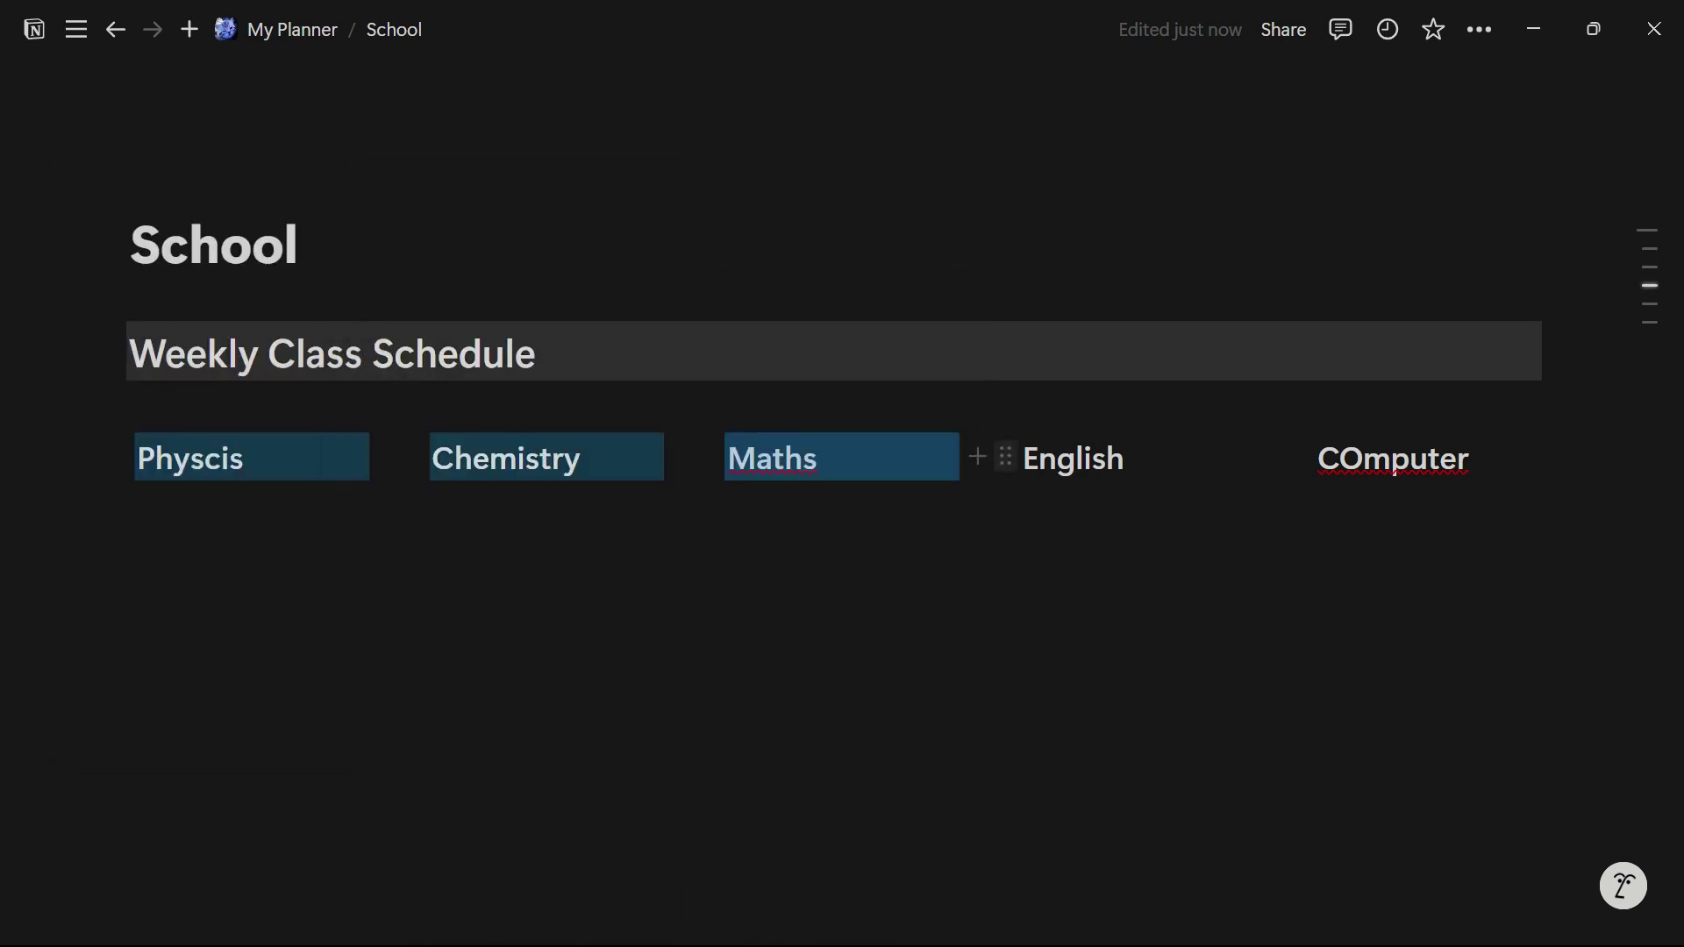
click(1005, 457)
mouse_move(706, 661)
click(1075, 332)
click(1300, 457)
mouse_move(1002, 661)
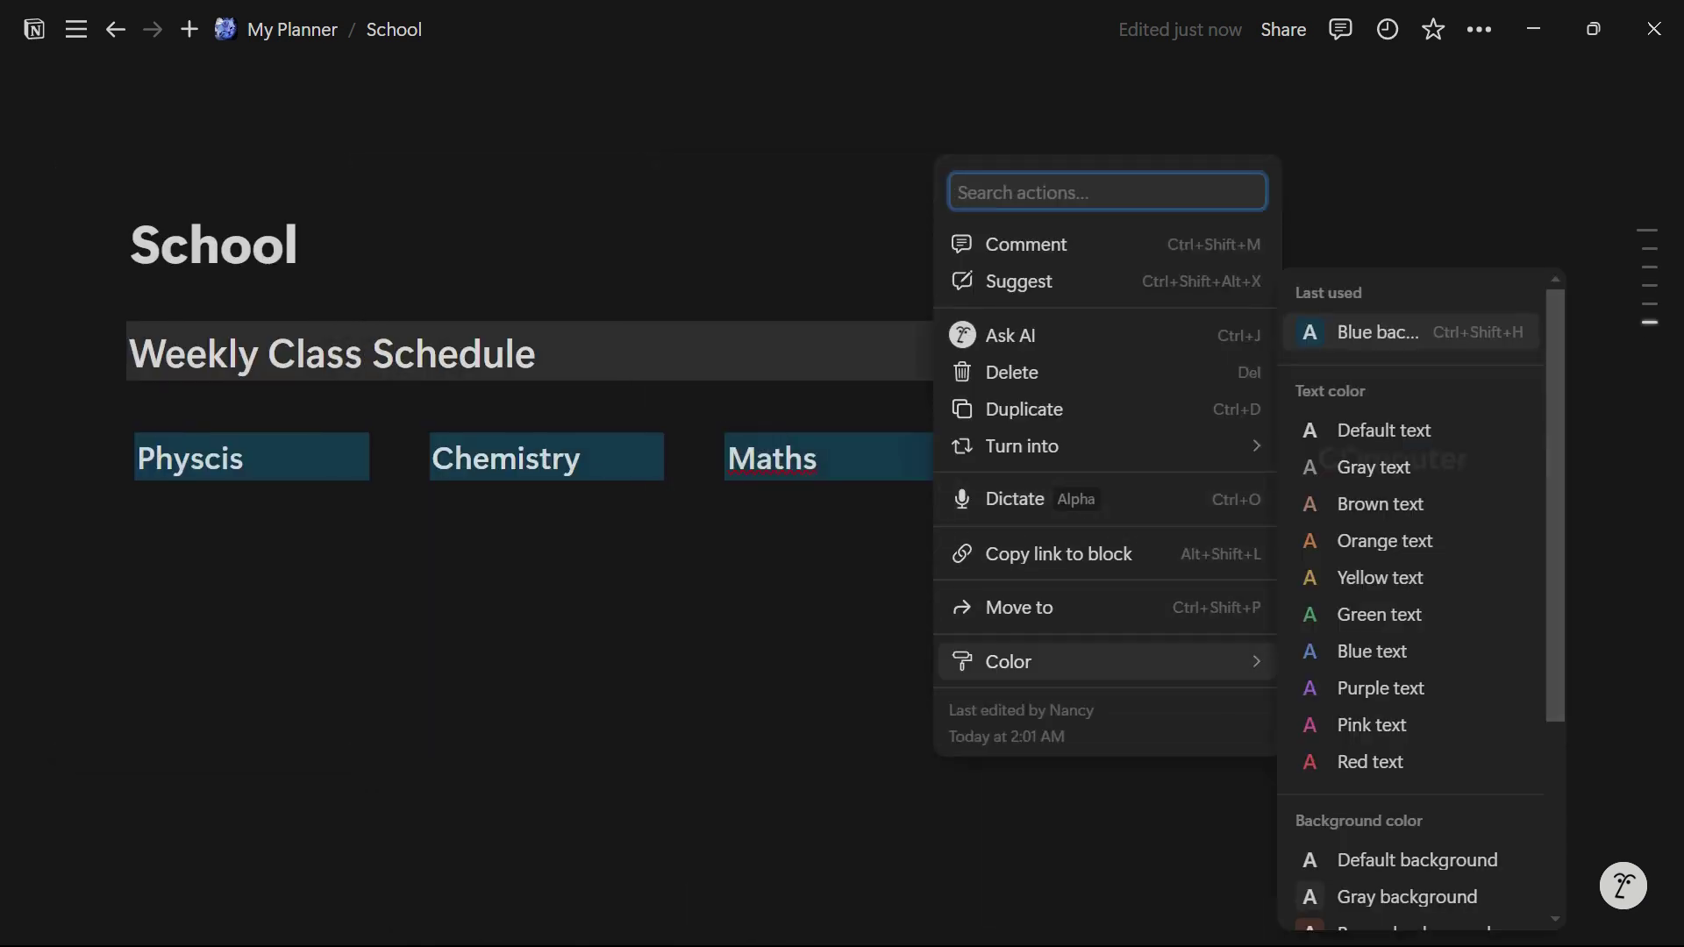
click(1369, 332)
Step: Enter "Current:2pm" under the Physcis heading and "Solution: 4pm" under the Chemistry heading
click(129, 520)
click(244, 458)
key(Return)
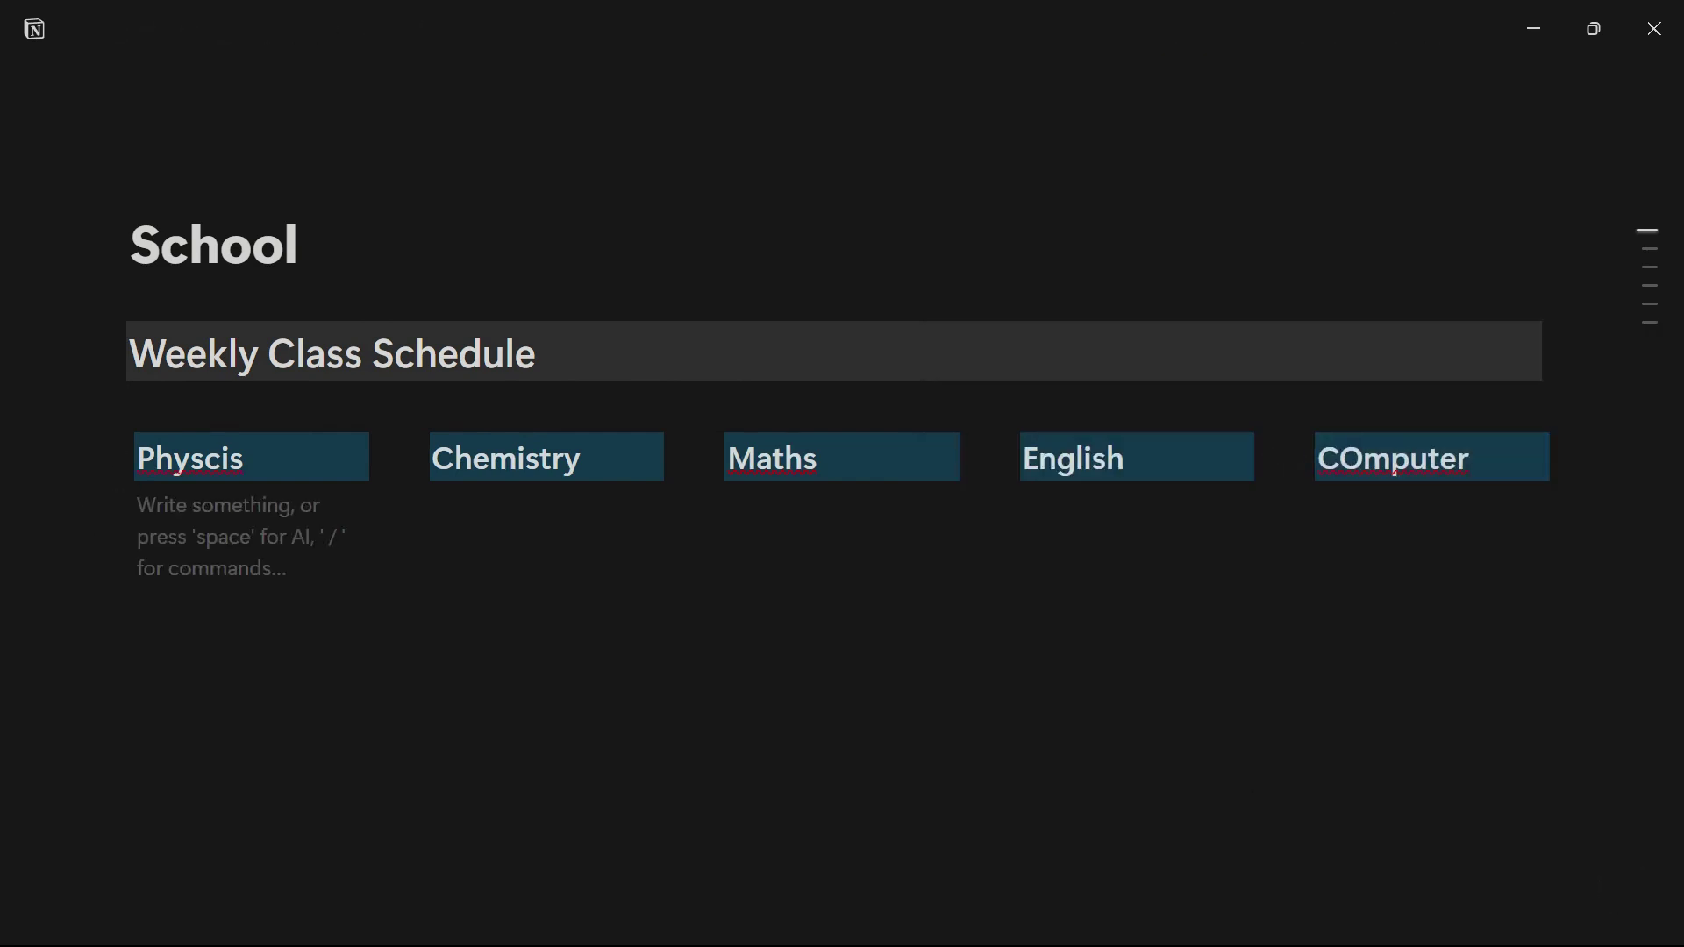
text(Cur)
text(rent)
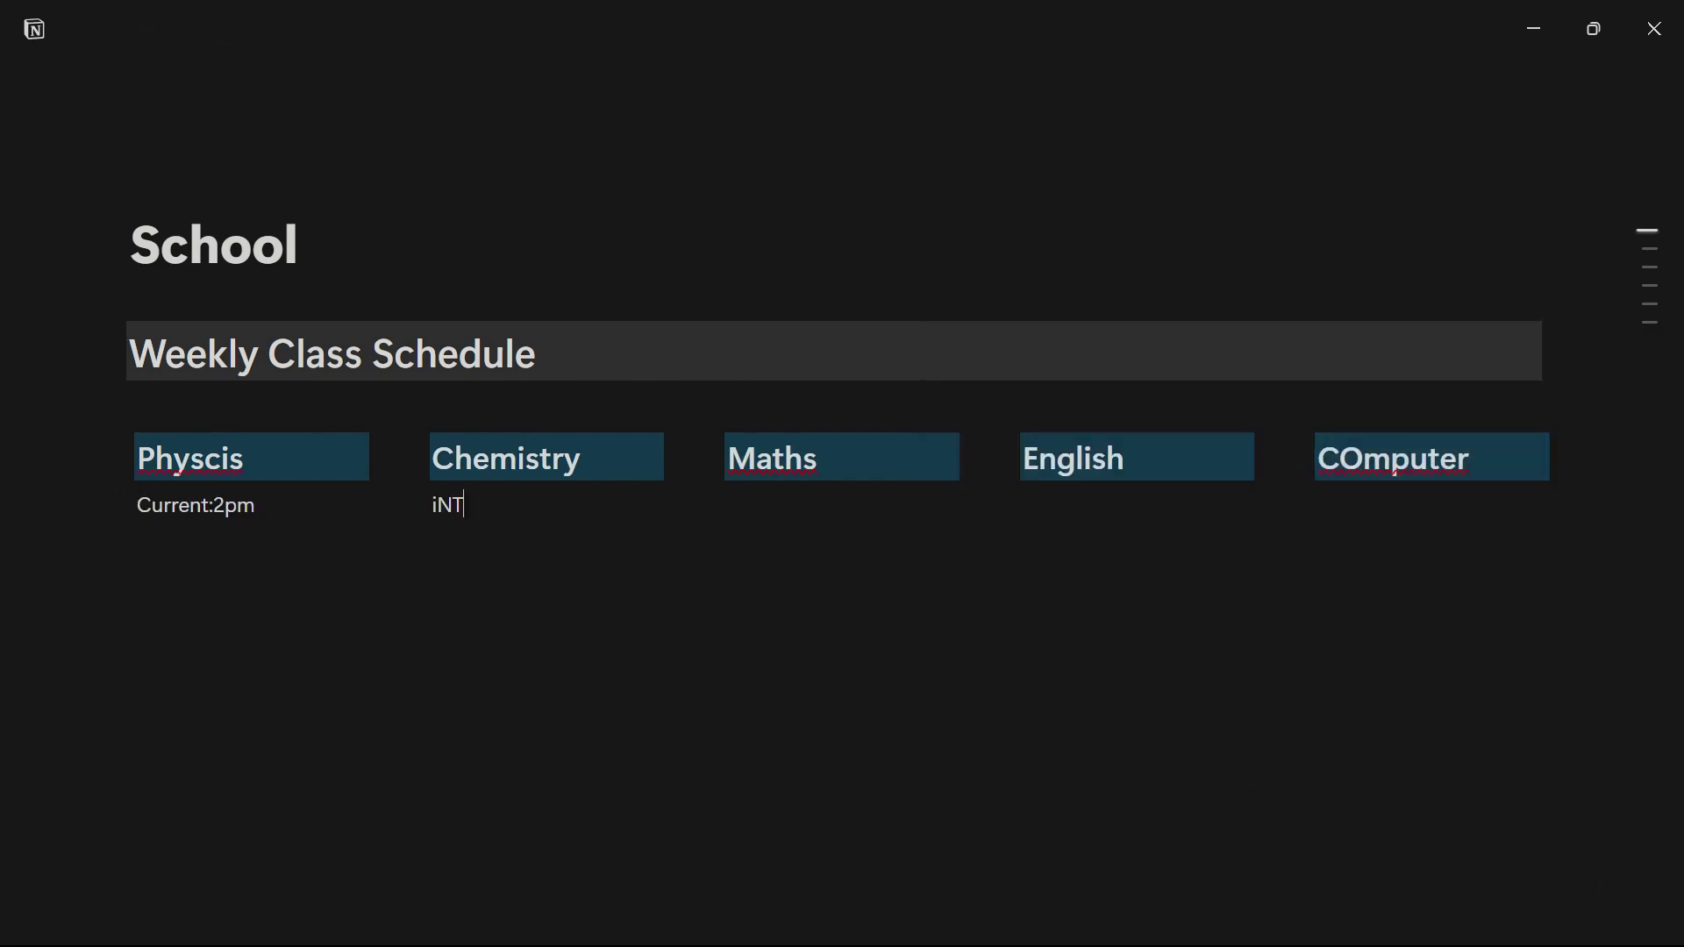
key(BackSpace)
key(BackSpace)
key(BackSpace)
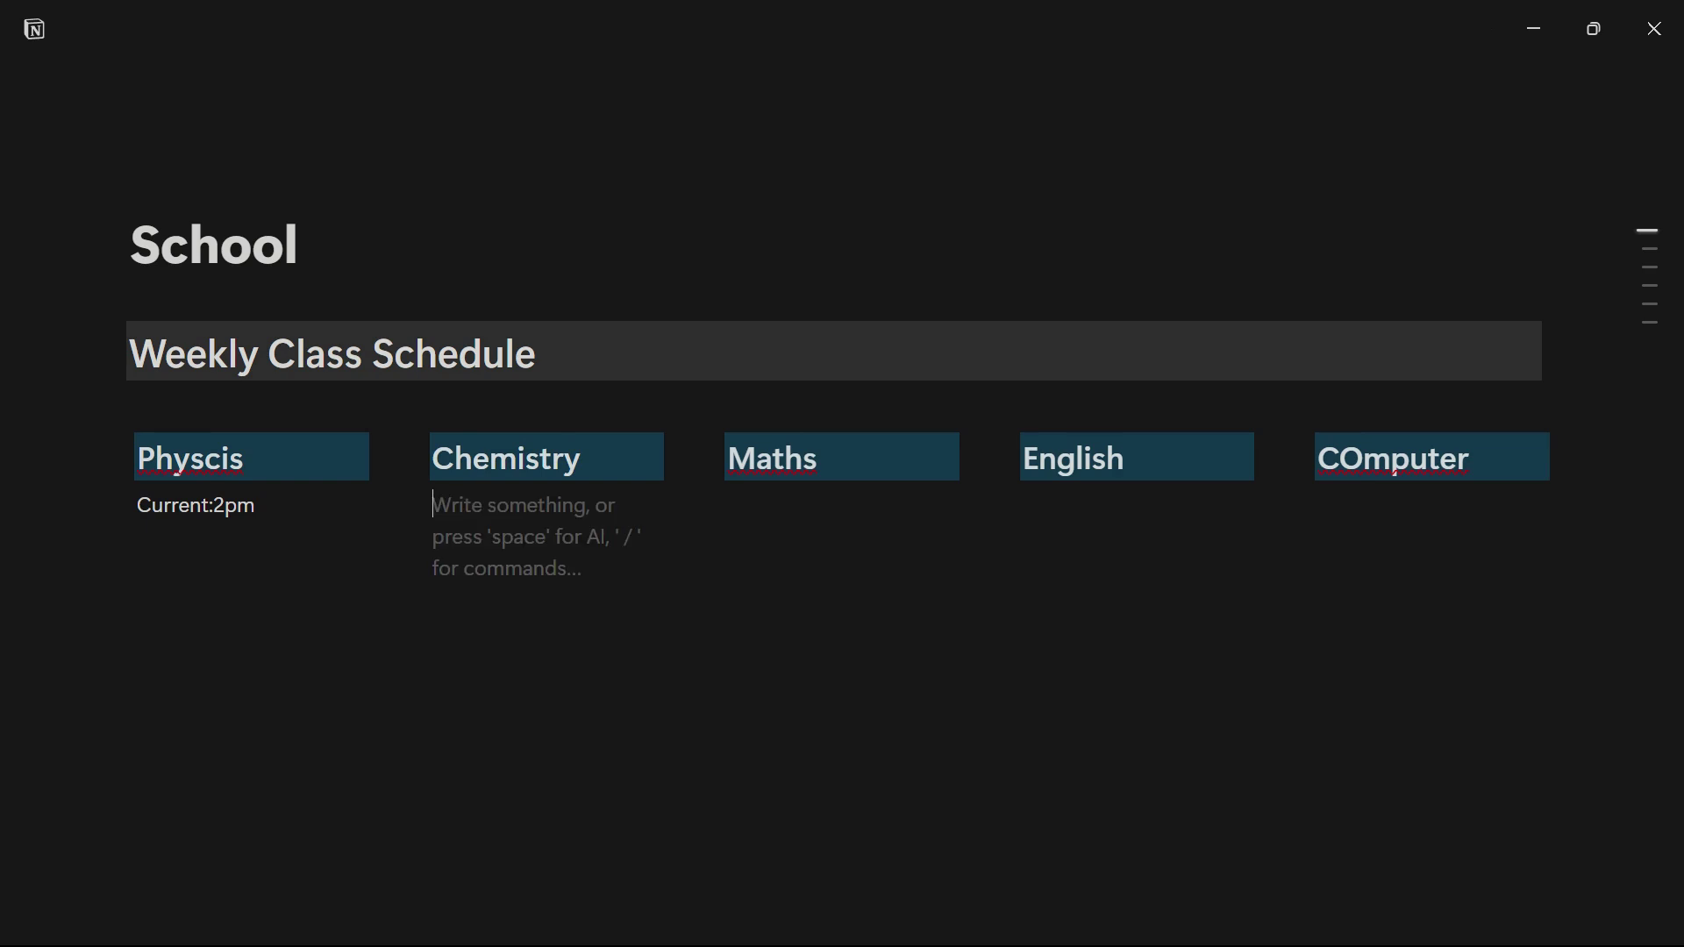
text(Solution: 4pm)
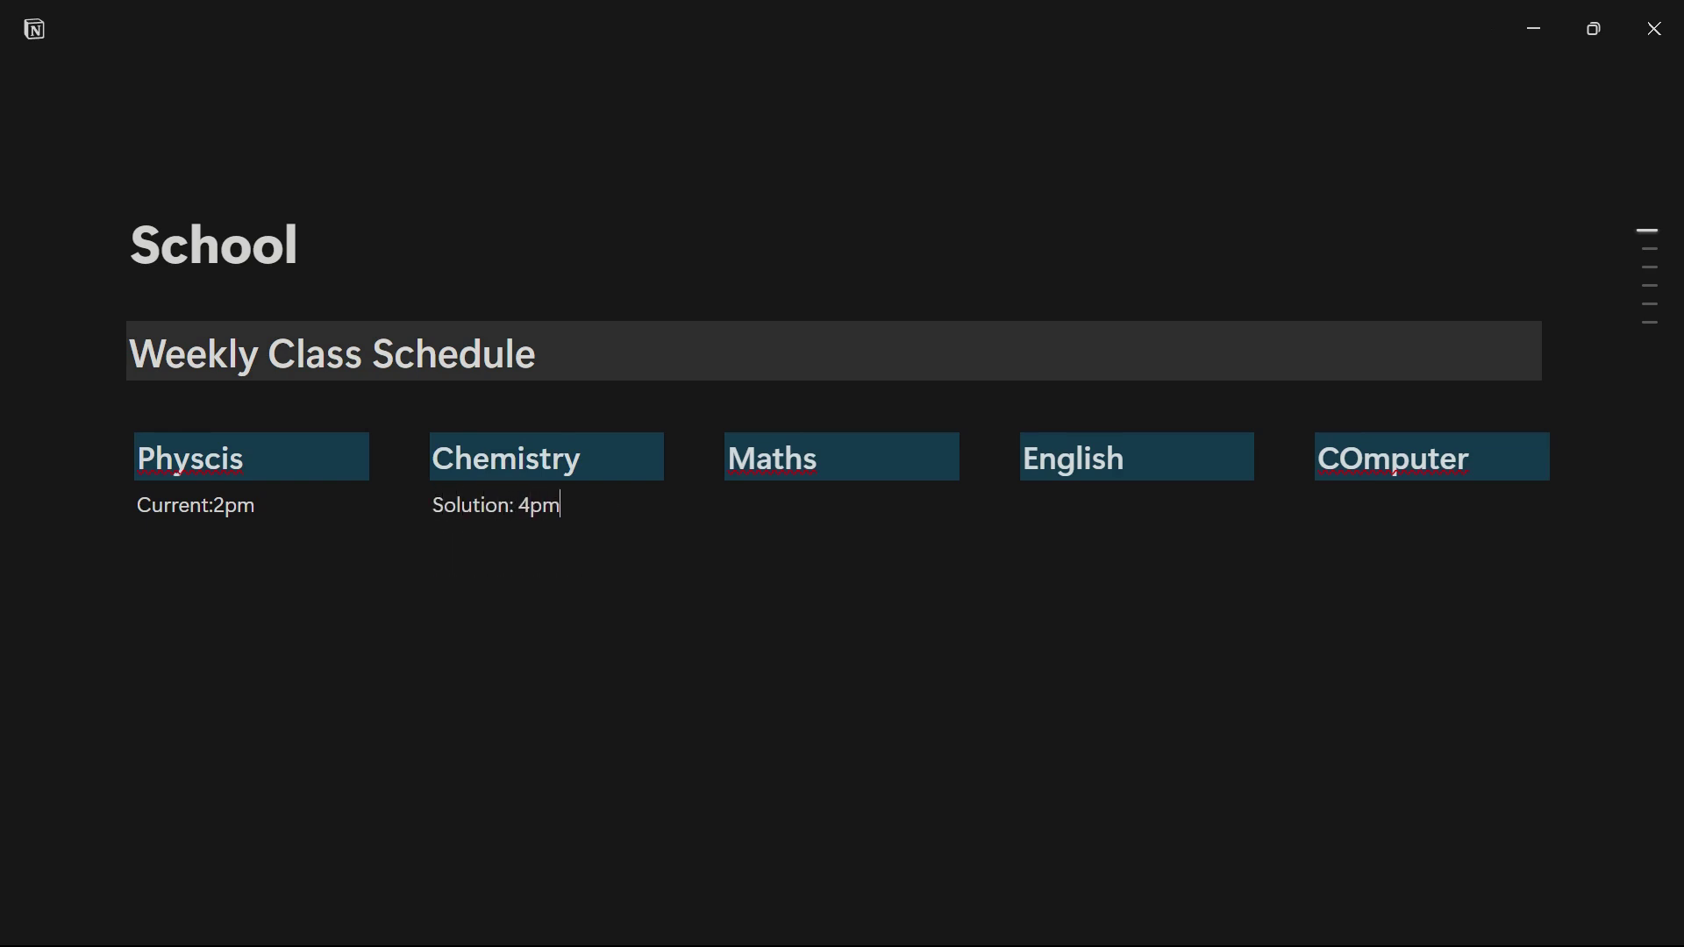
Step: Enter "Integration: 6pm" under the Maths heading and "The last lessonn 4:om" under the English heading
click(728, 506)
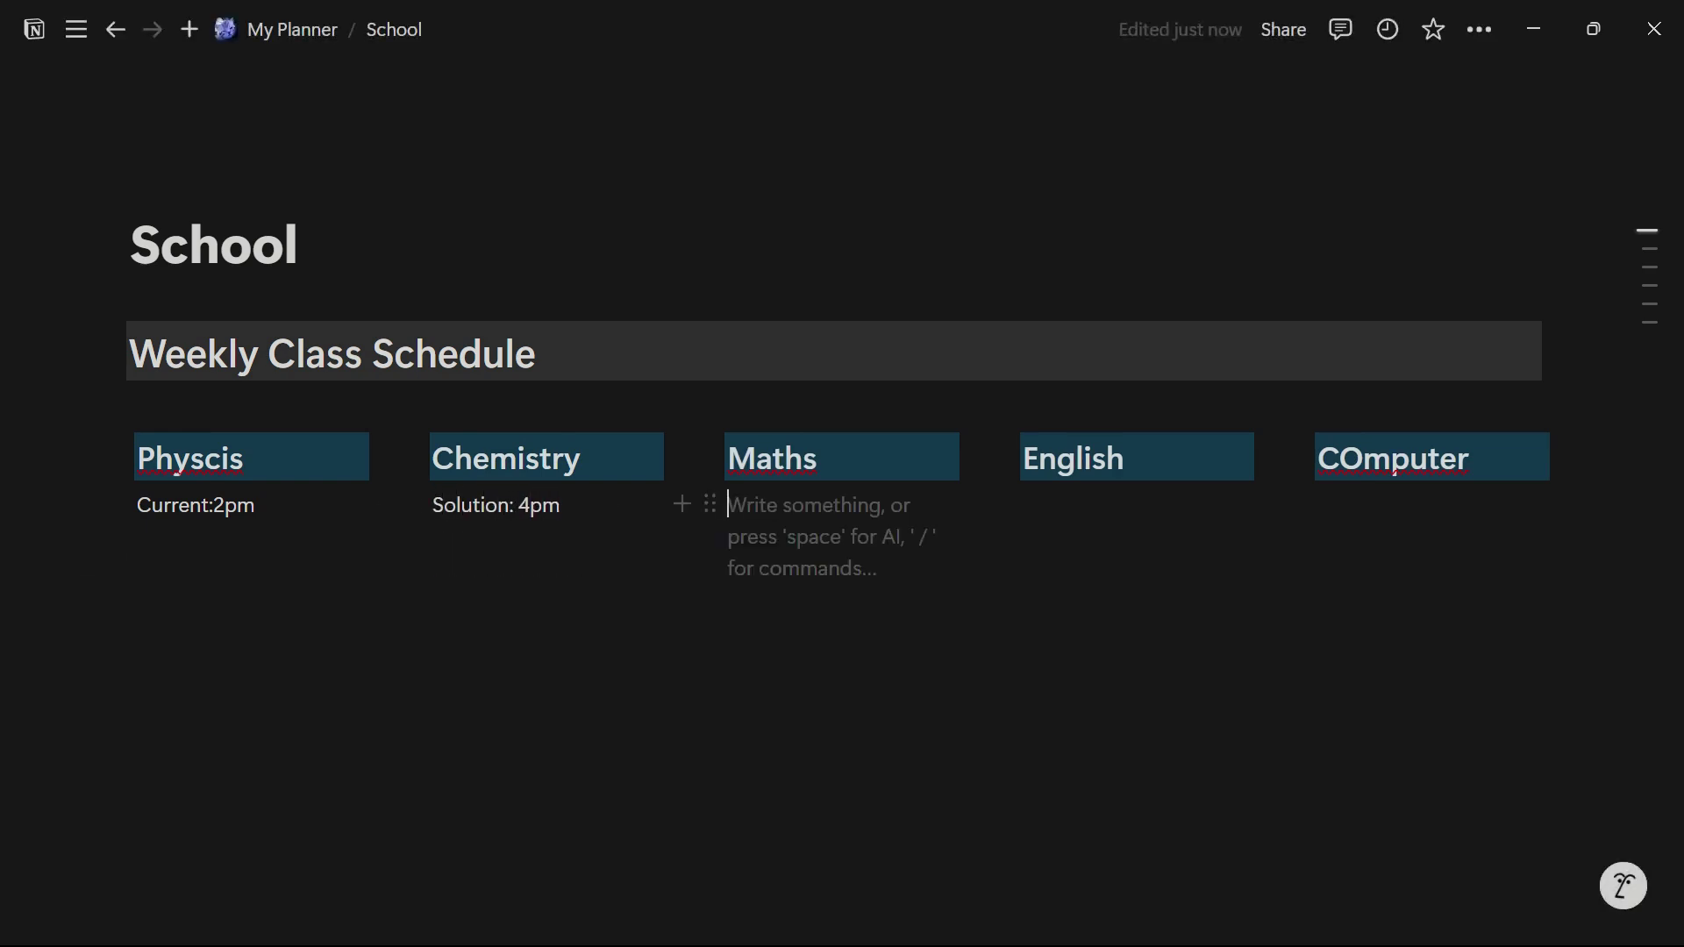
text(Integrat)
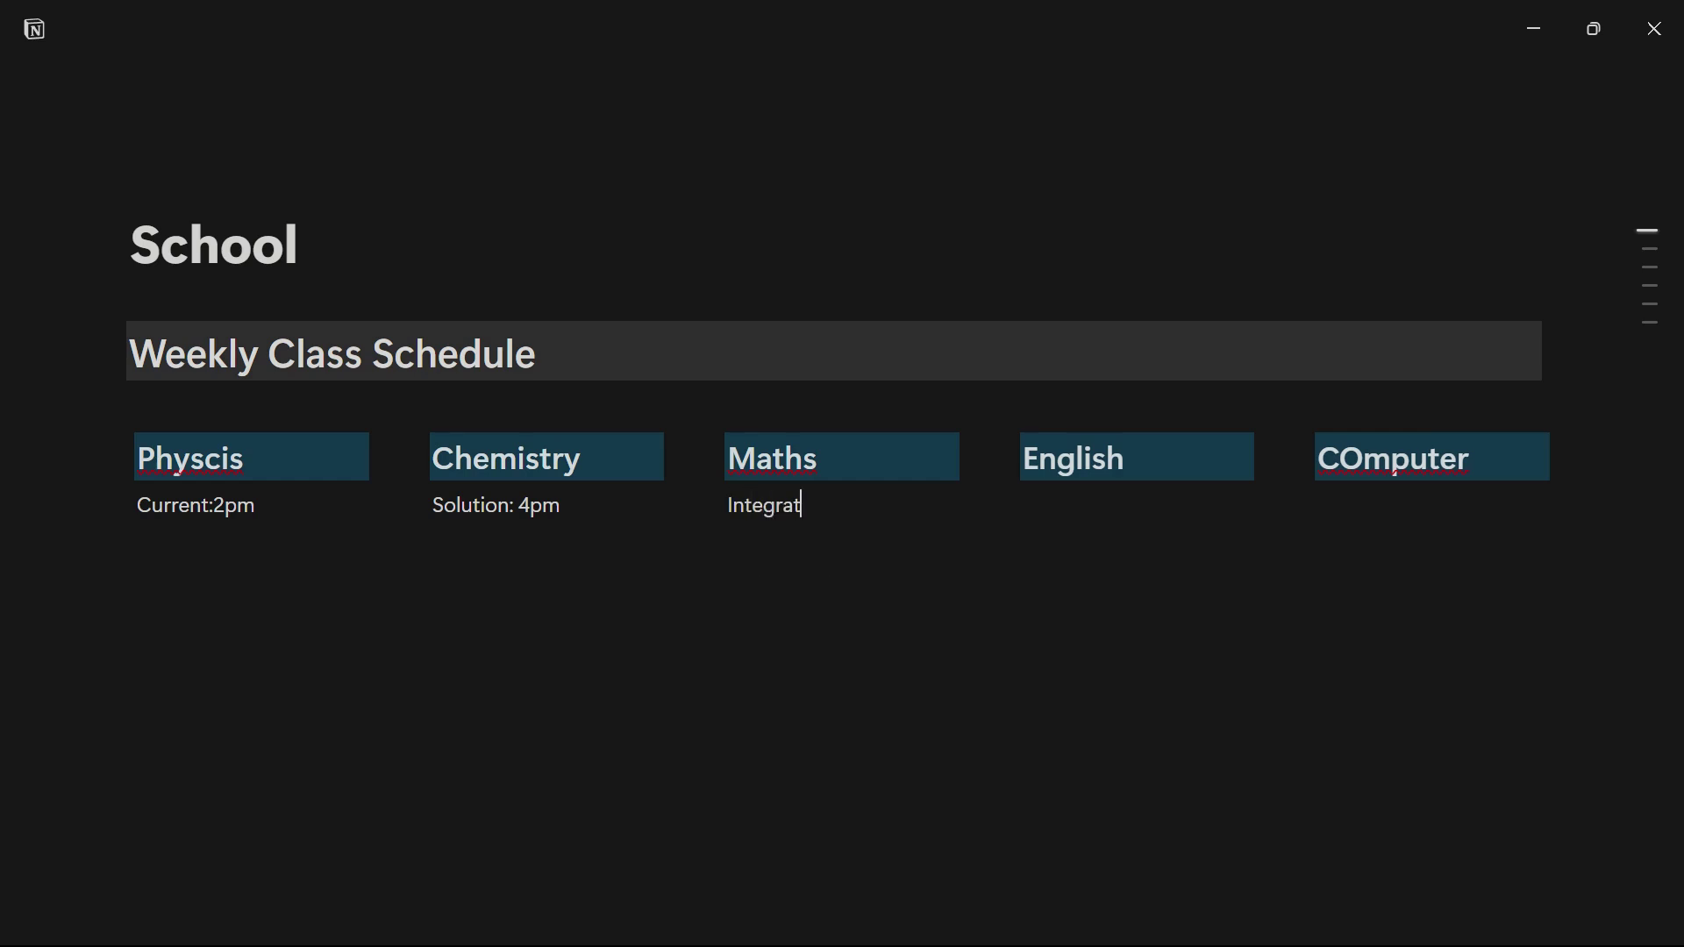
text(ion: 6pm)
click(1023, 506)
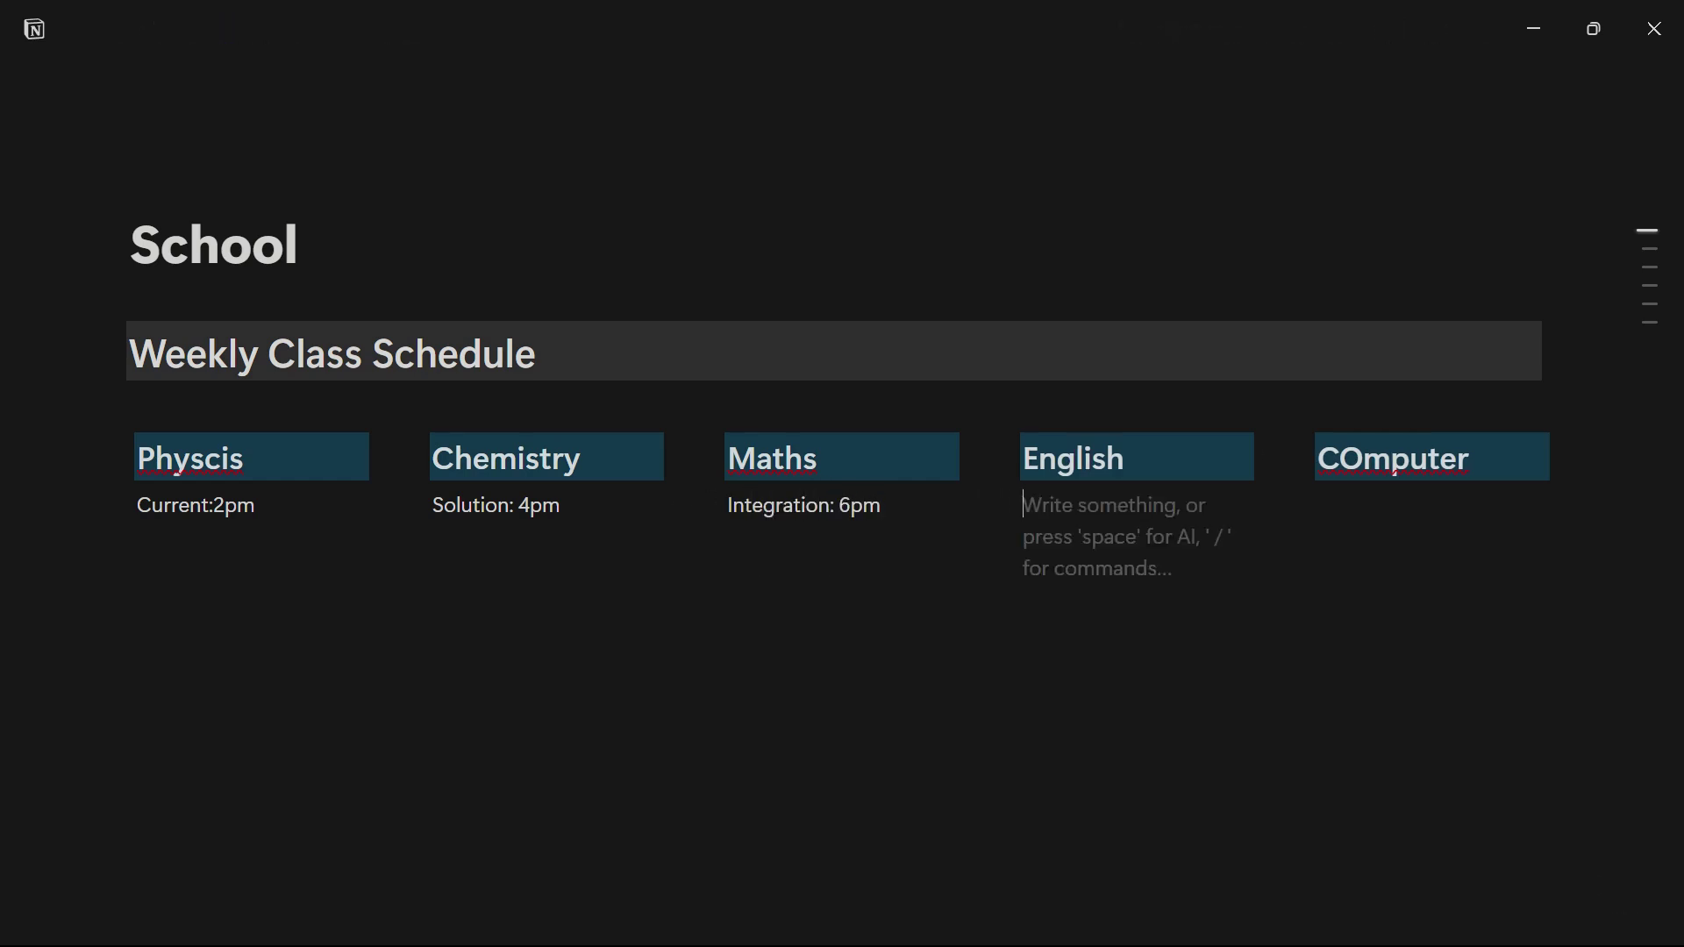
text(The last lessonn 4)
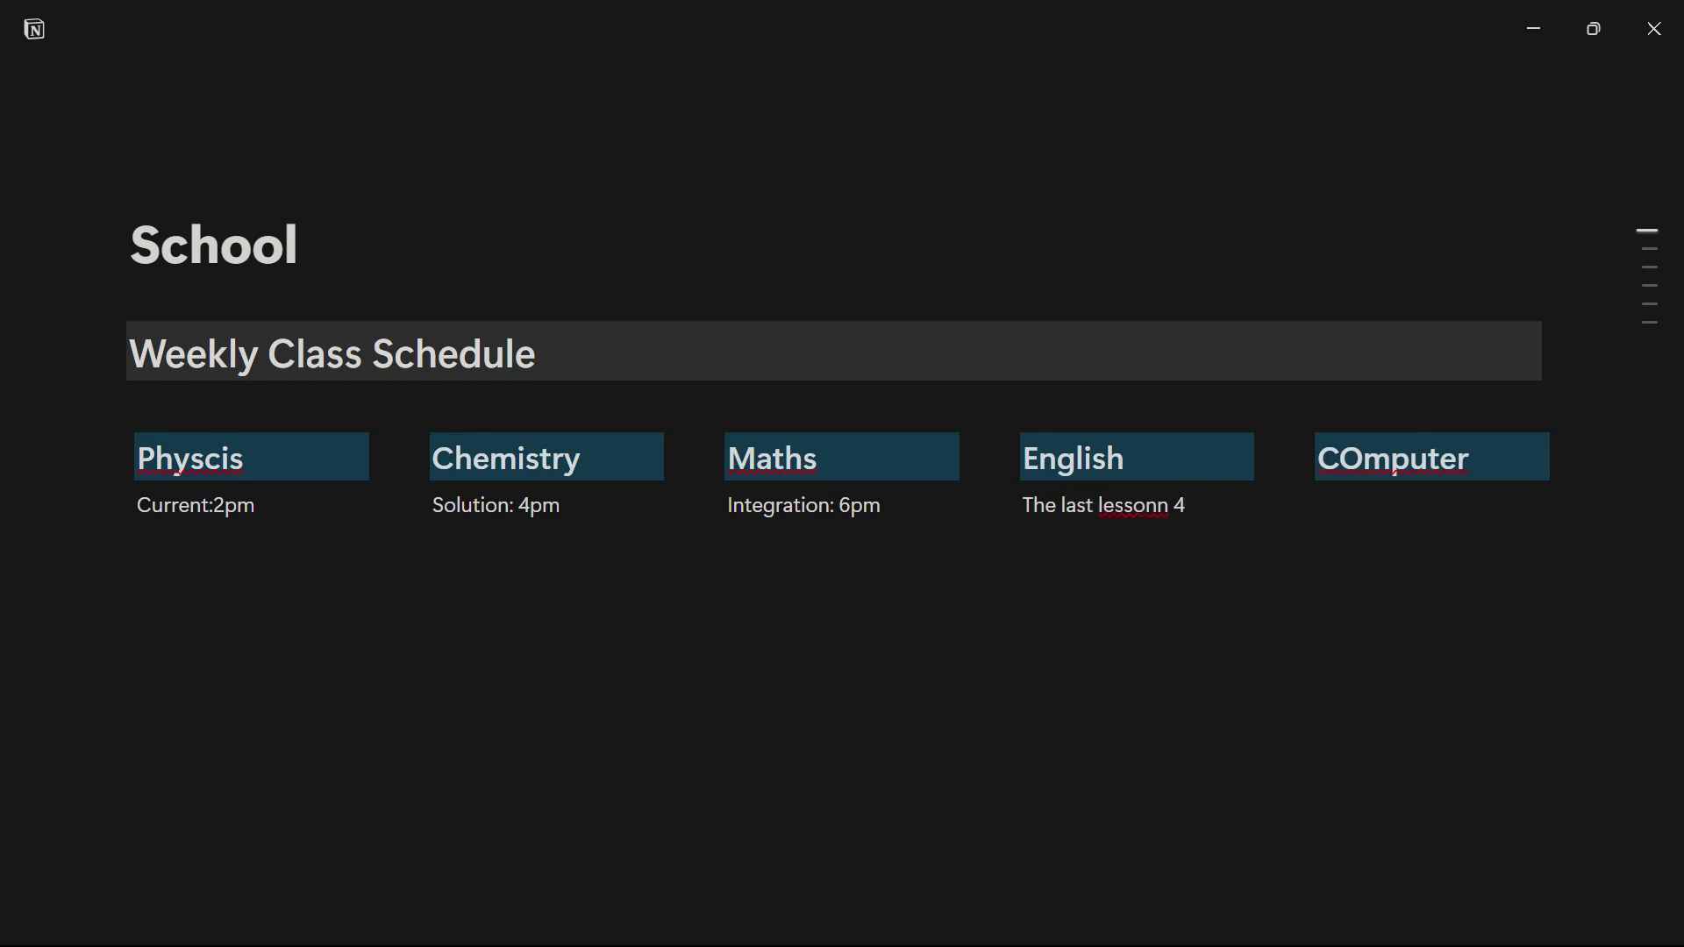
text(:om)
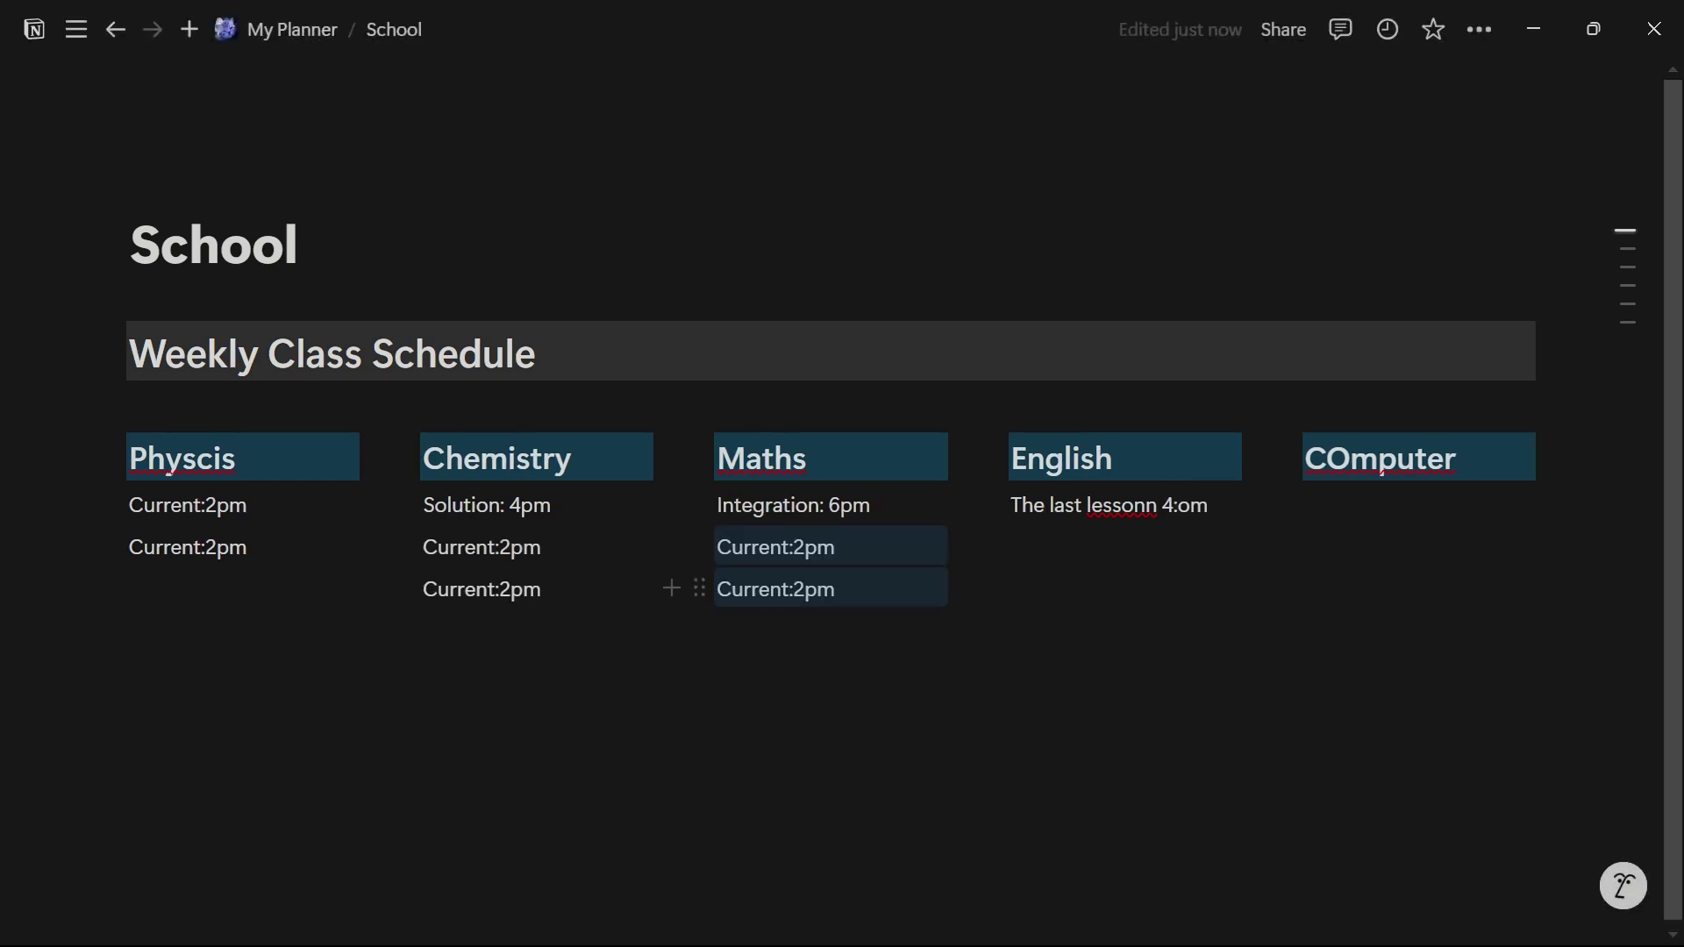
Step: Add one more "Current:2pm" line to the Physcis column and two such lines to each of the other four subject columns
key(Return)
text(Current:2pm Current:2pm)
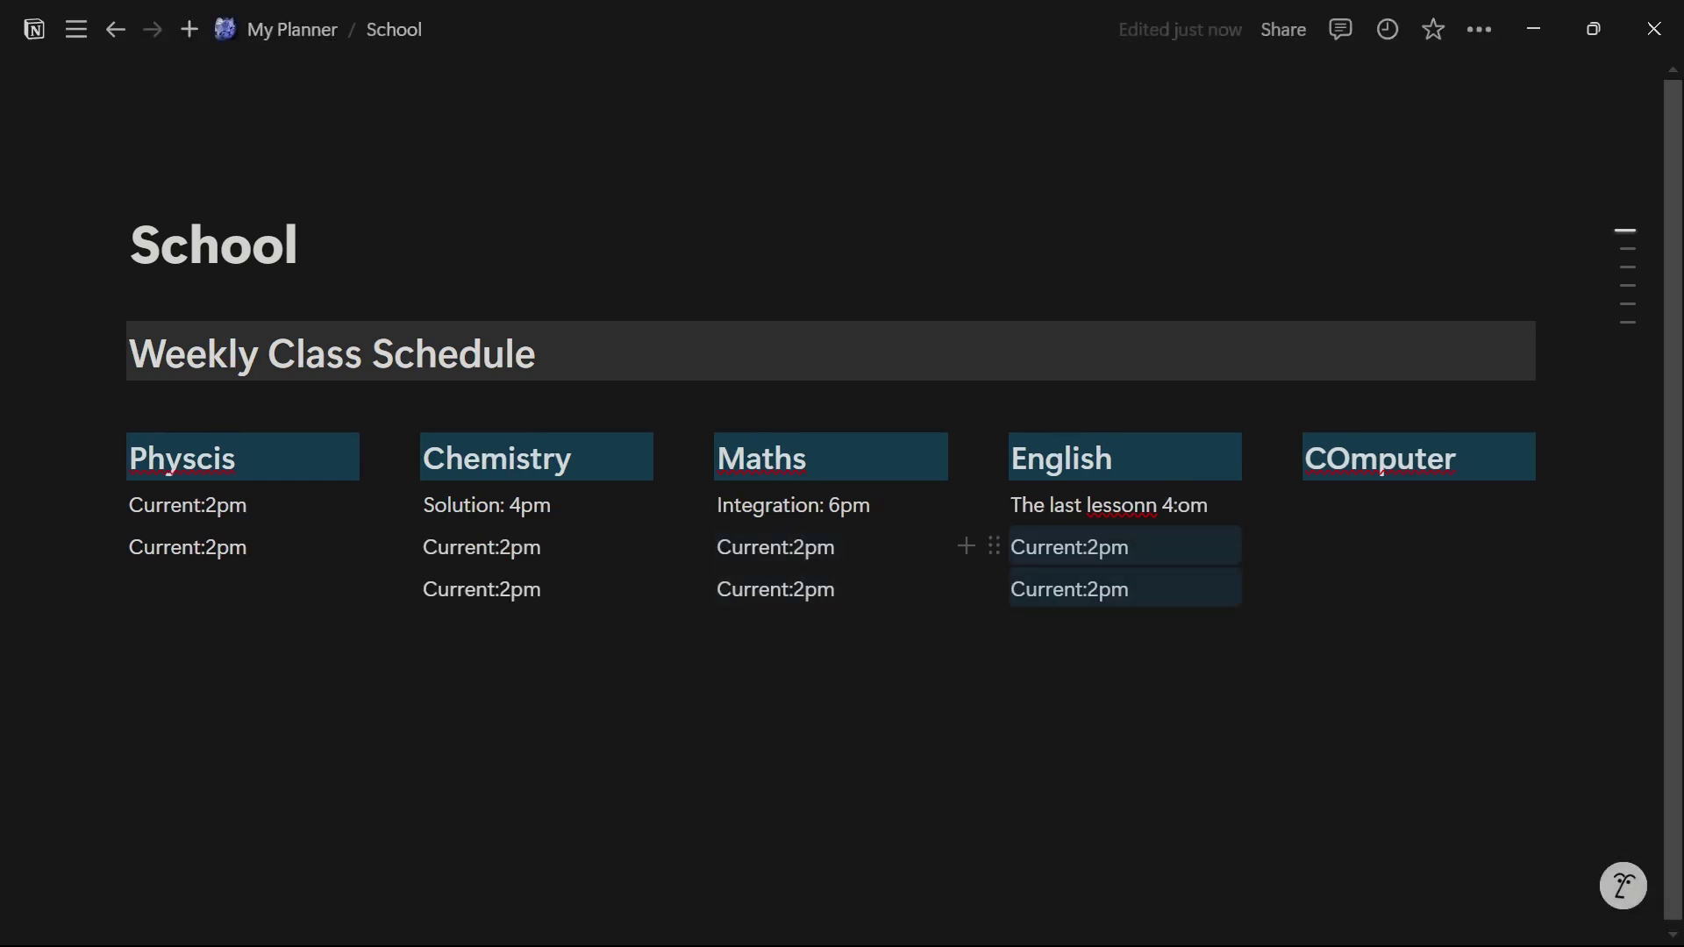
click(1307, 505)
text(Current:2pm Current:2pm)
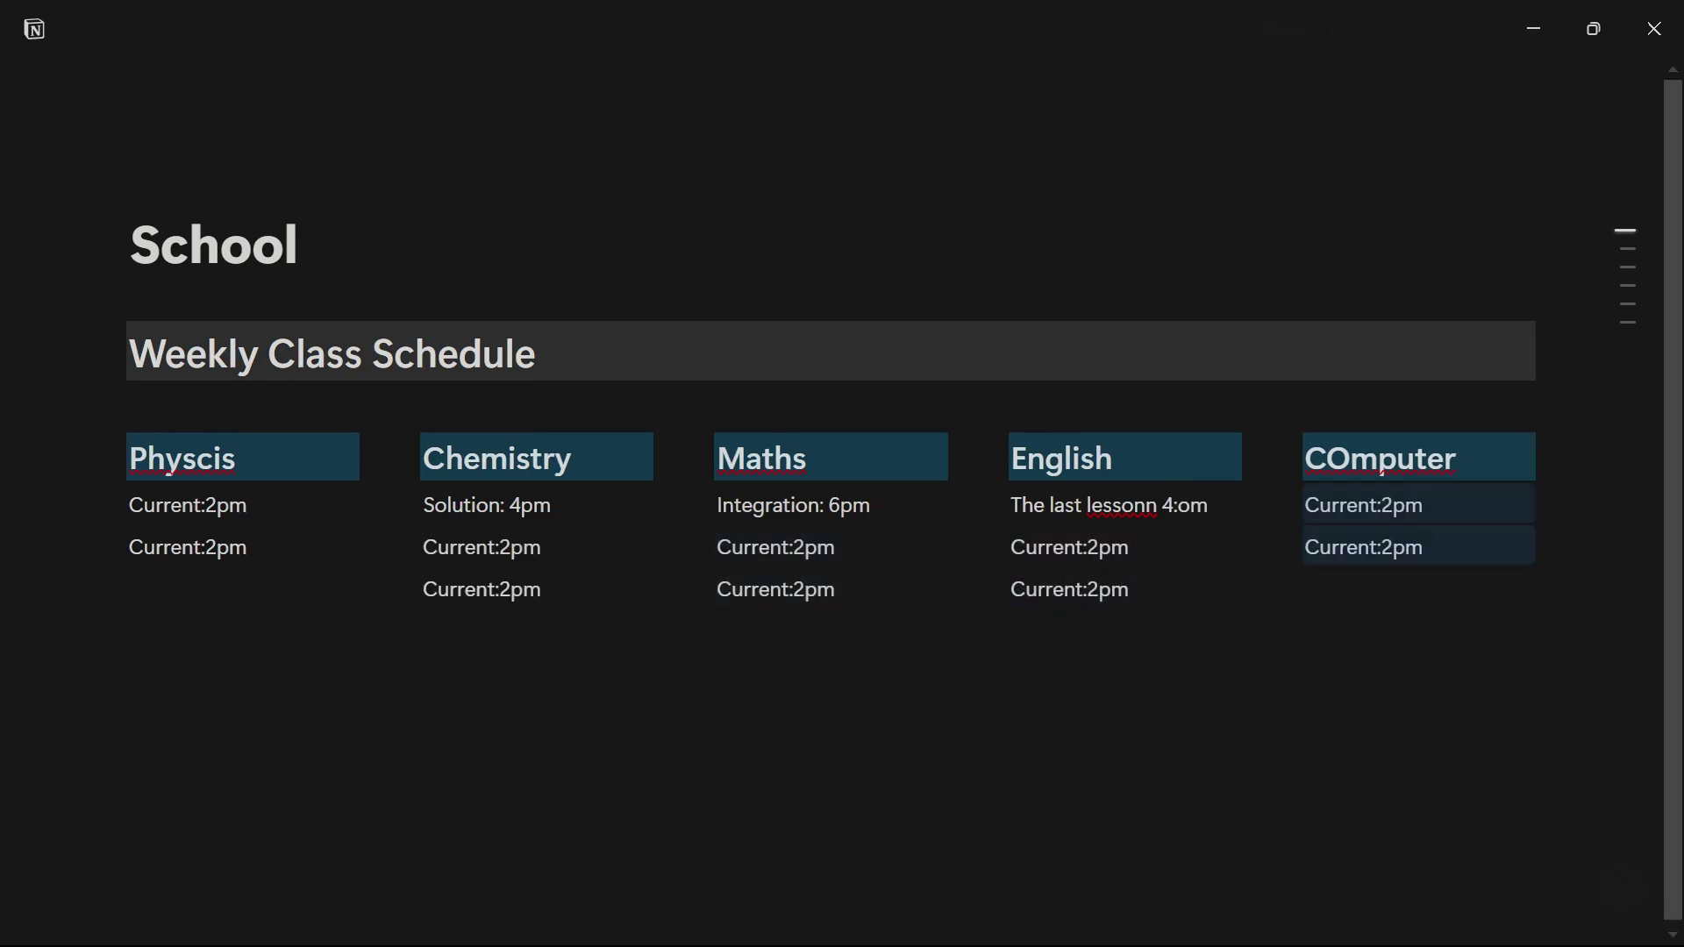
Step: Insert a new gallery view database below the class schedule columns and title it "Courses"
scroll(977, 548, down, 1)
click(977, 642)
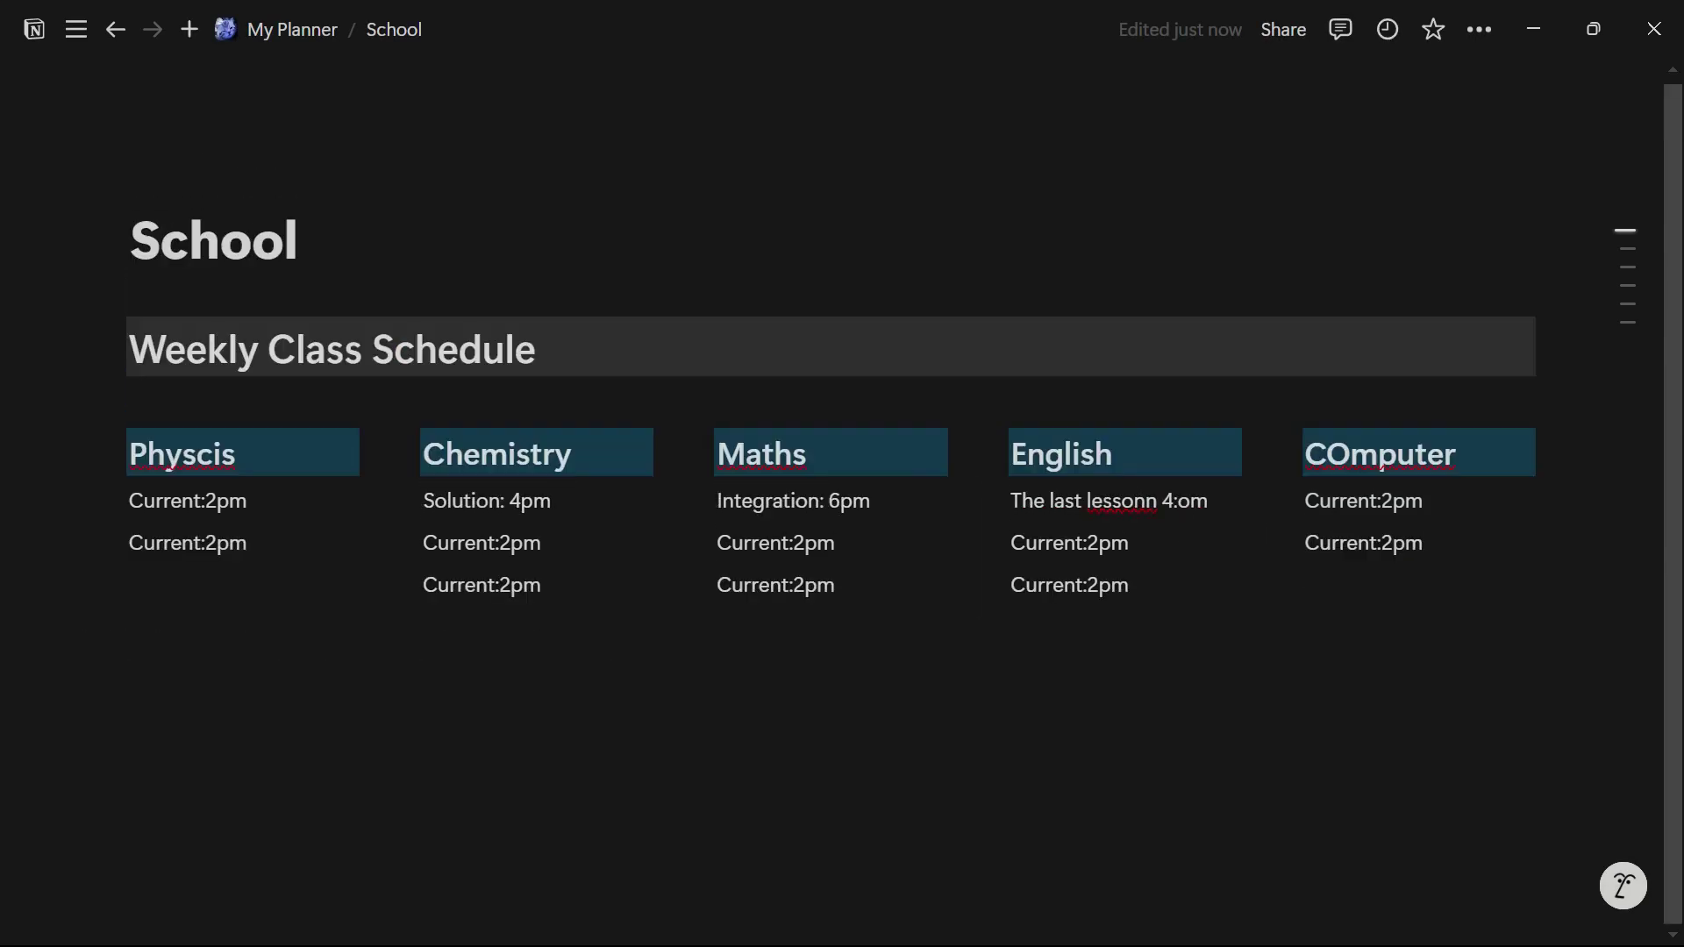
text(/da)
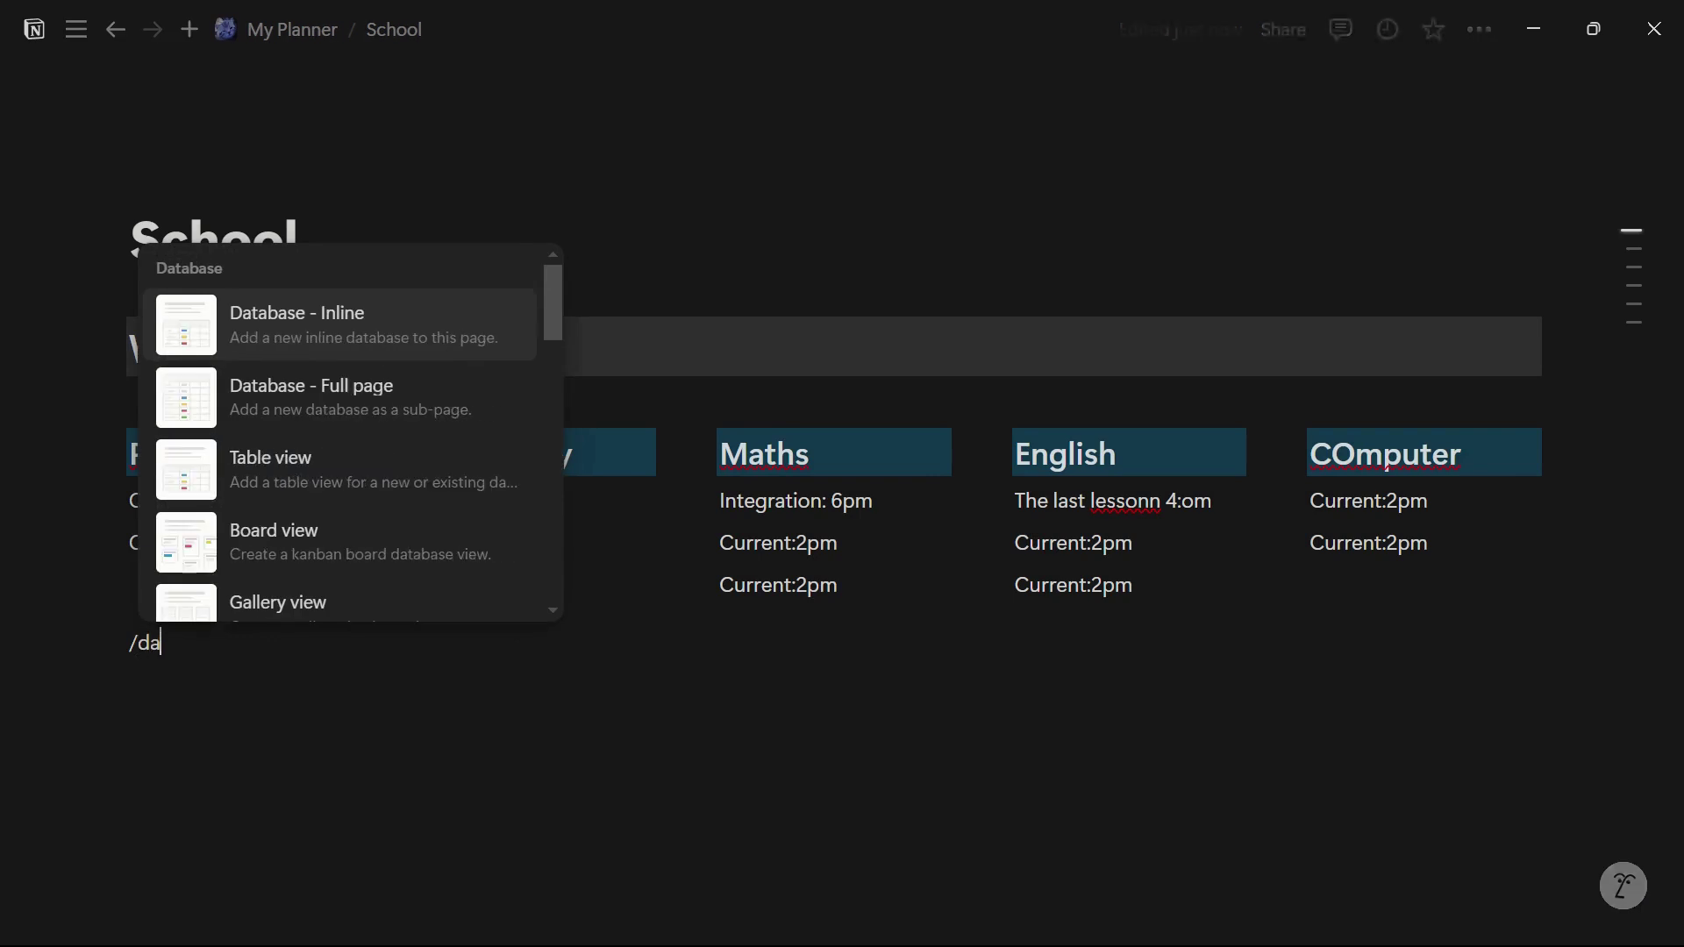
key(Down)
key(Down)
key(Down)
key(Down)
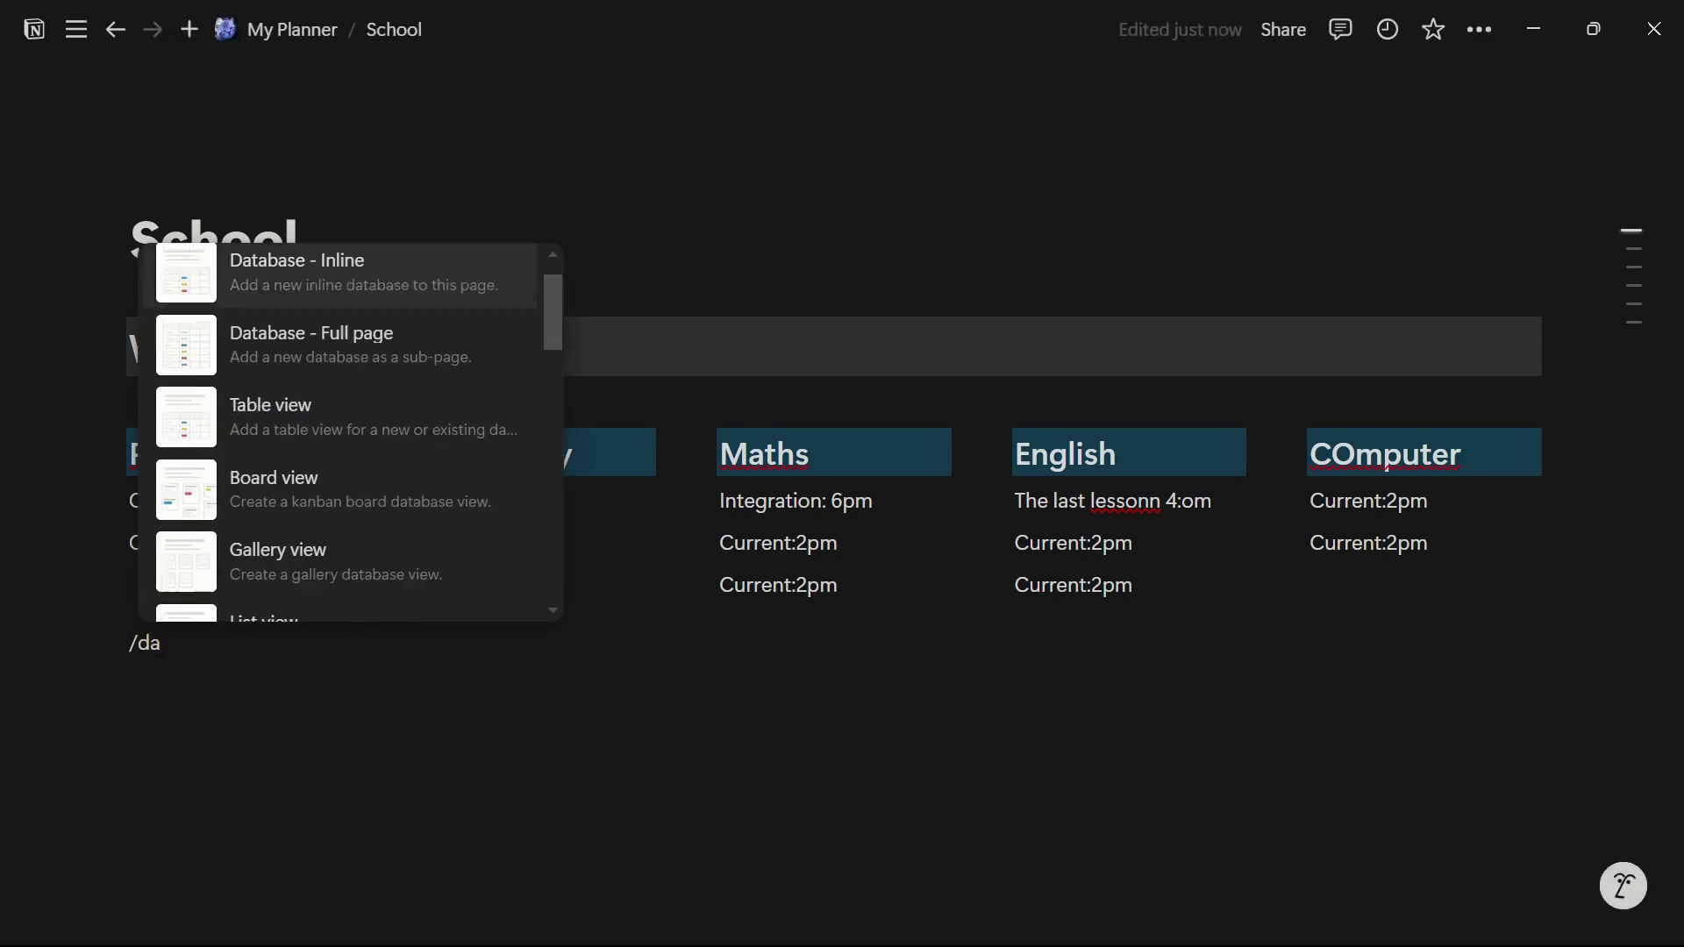
key(Return)
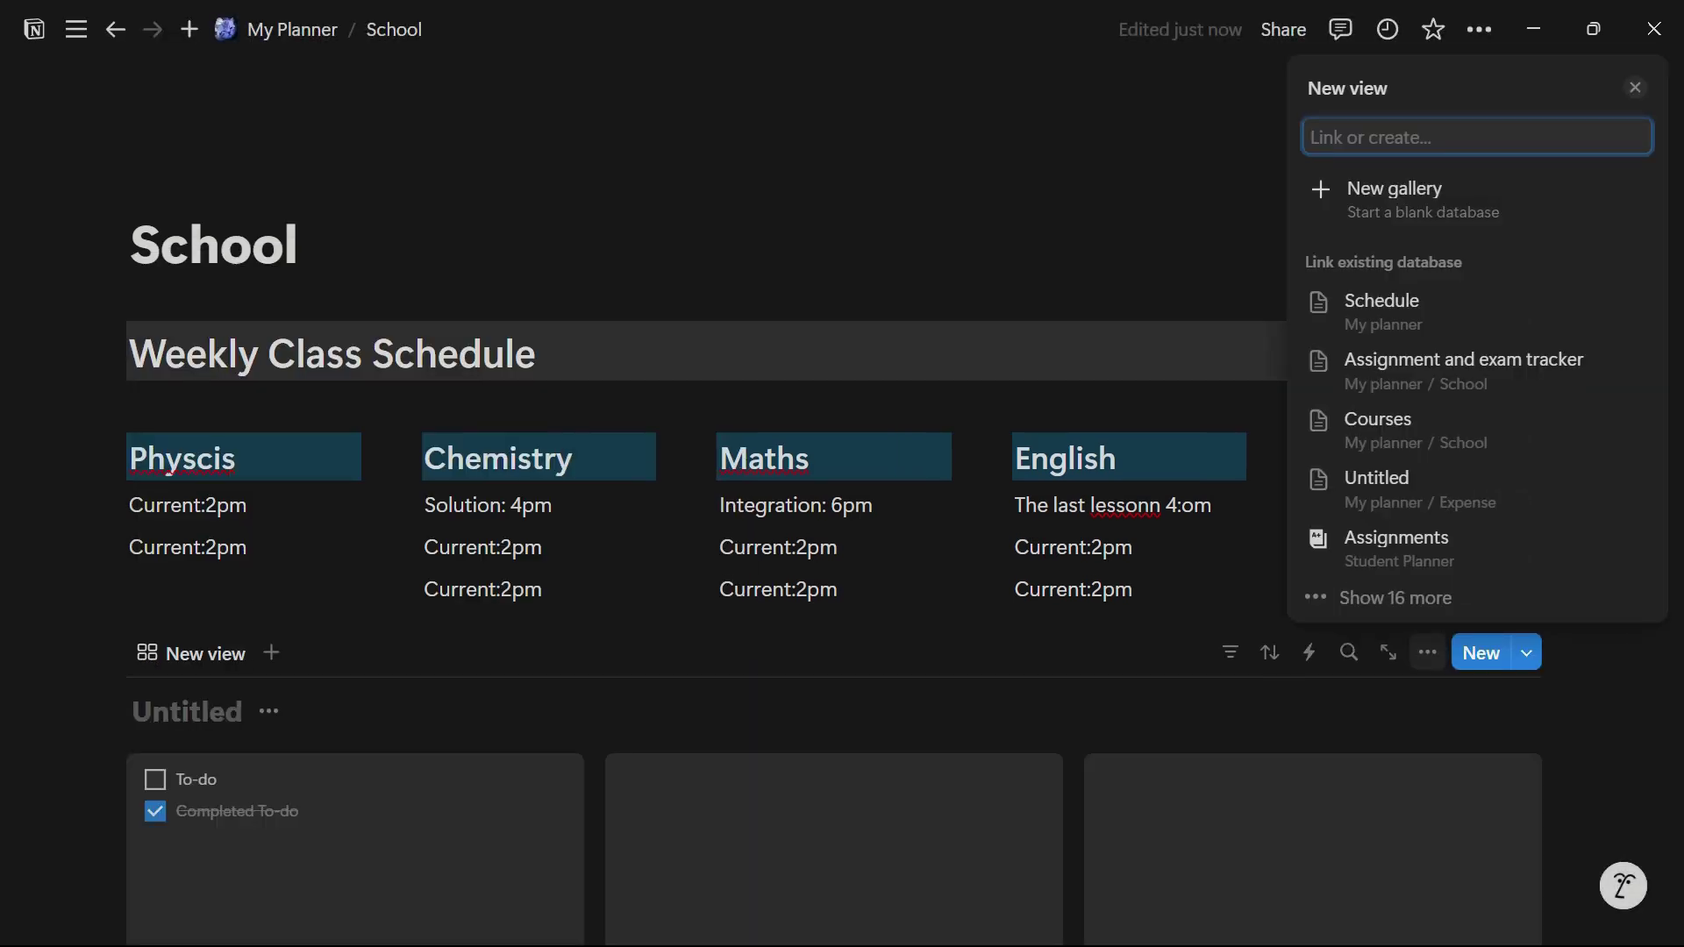
key(Escape)
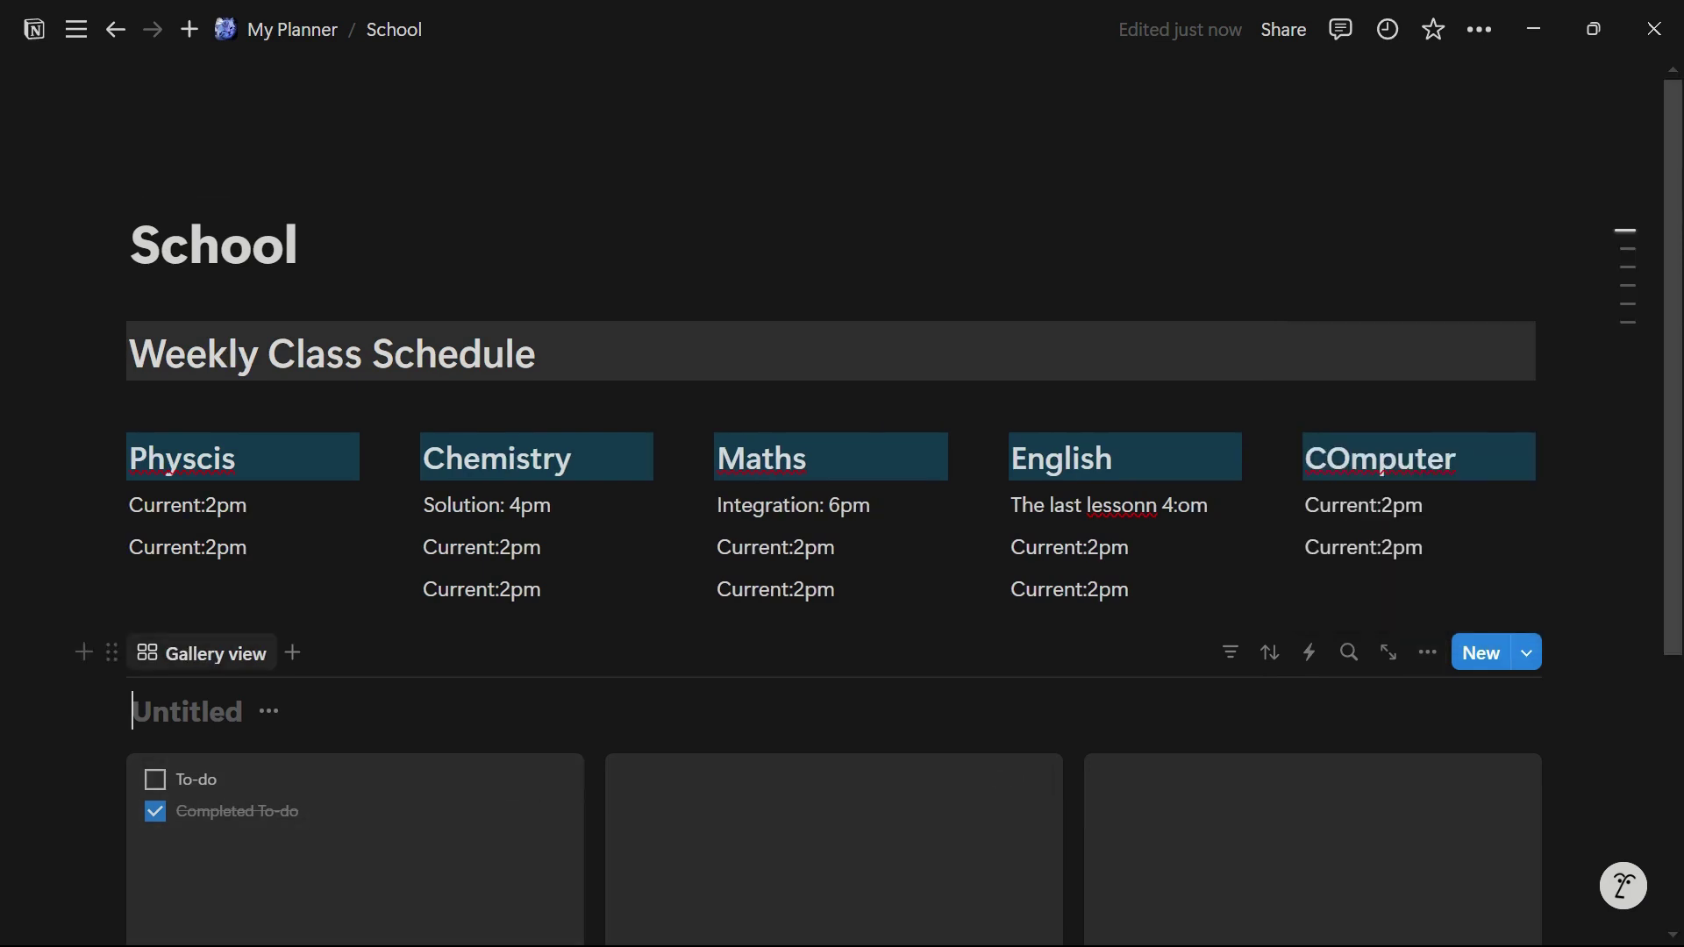
text(Courses)
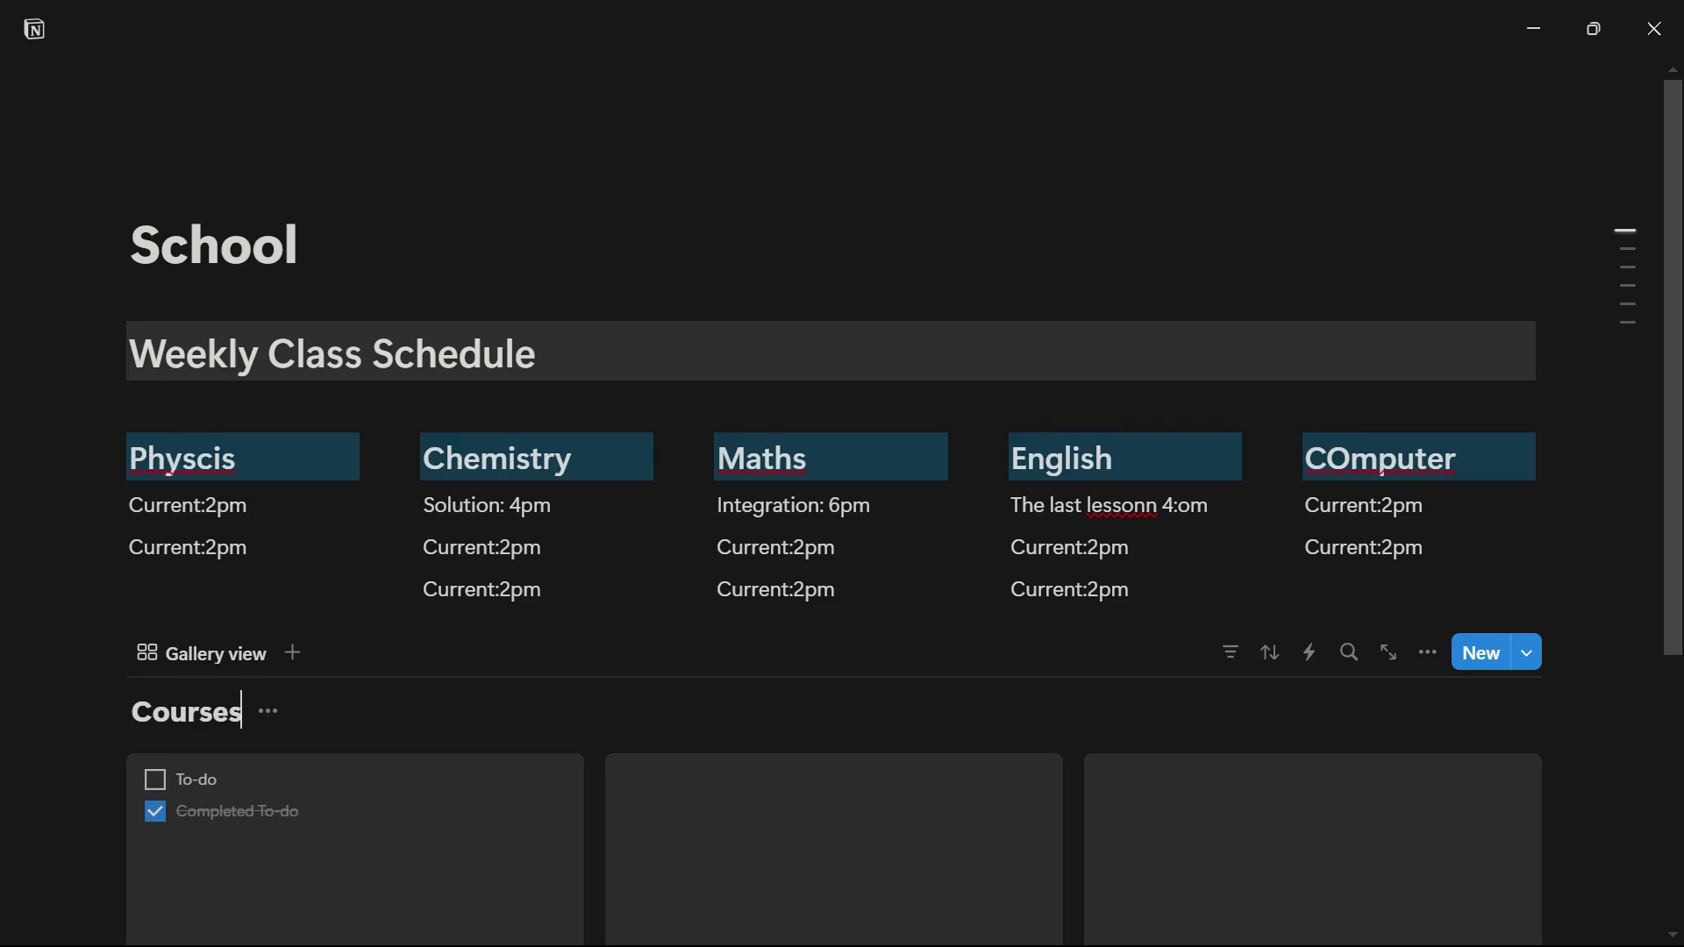
Step: Open the first card of the Courses gallery and rename it "Physics"
scroll(842, 527, down, 3)
click(355, 611)
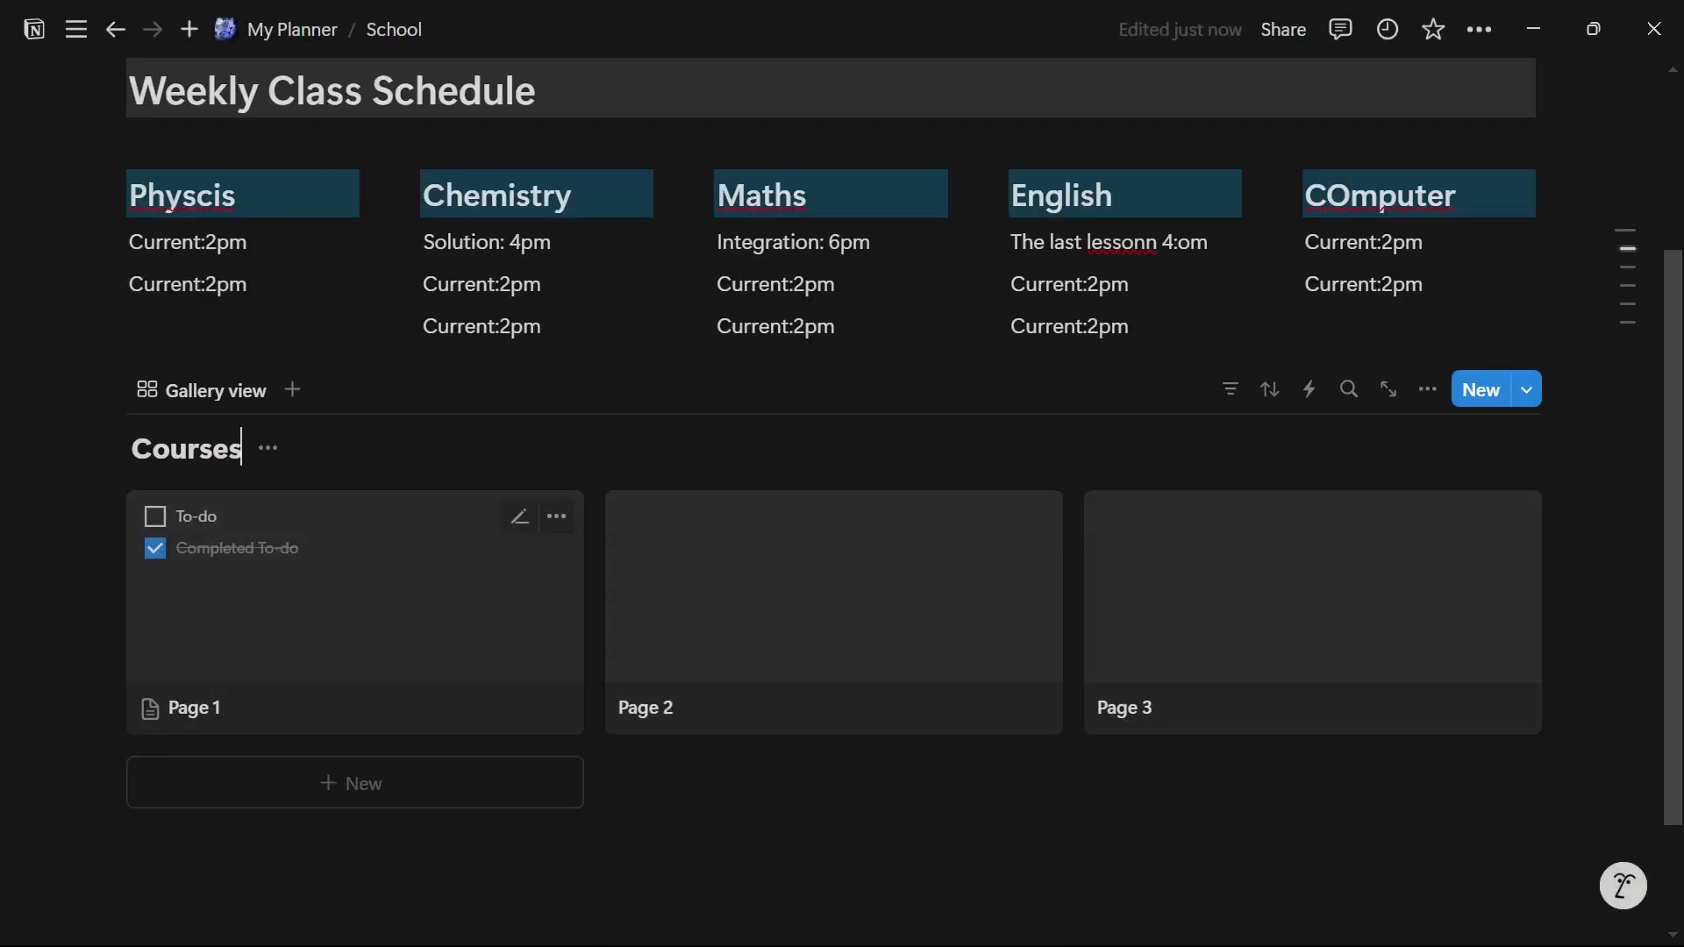
key(BackSpace)
key(BackSpace)
key(BackSpace)
key(BackSpace)
key(BackSpace)
key(BackSpace)
text(Physics)
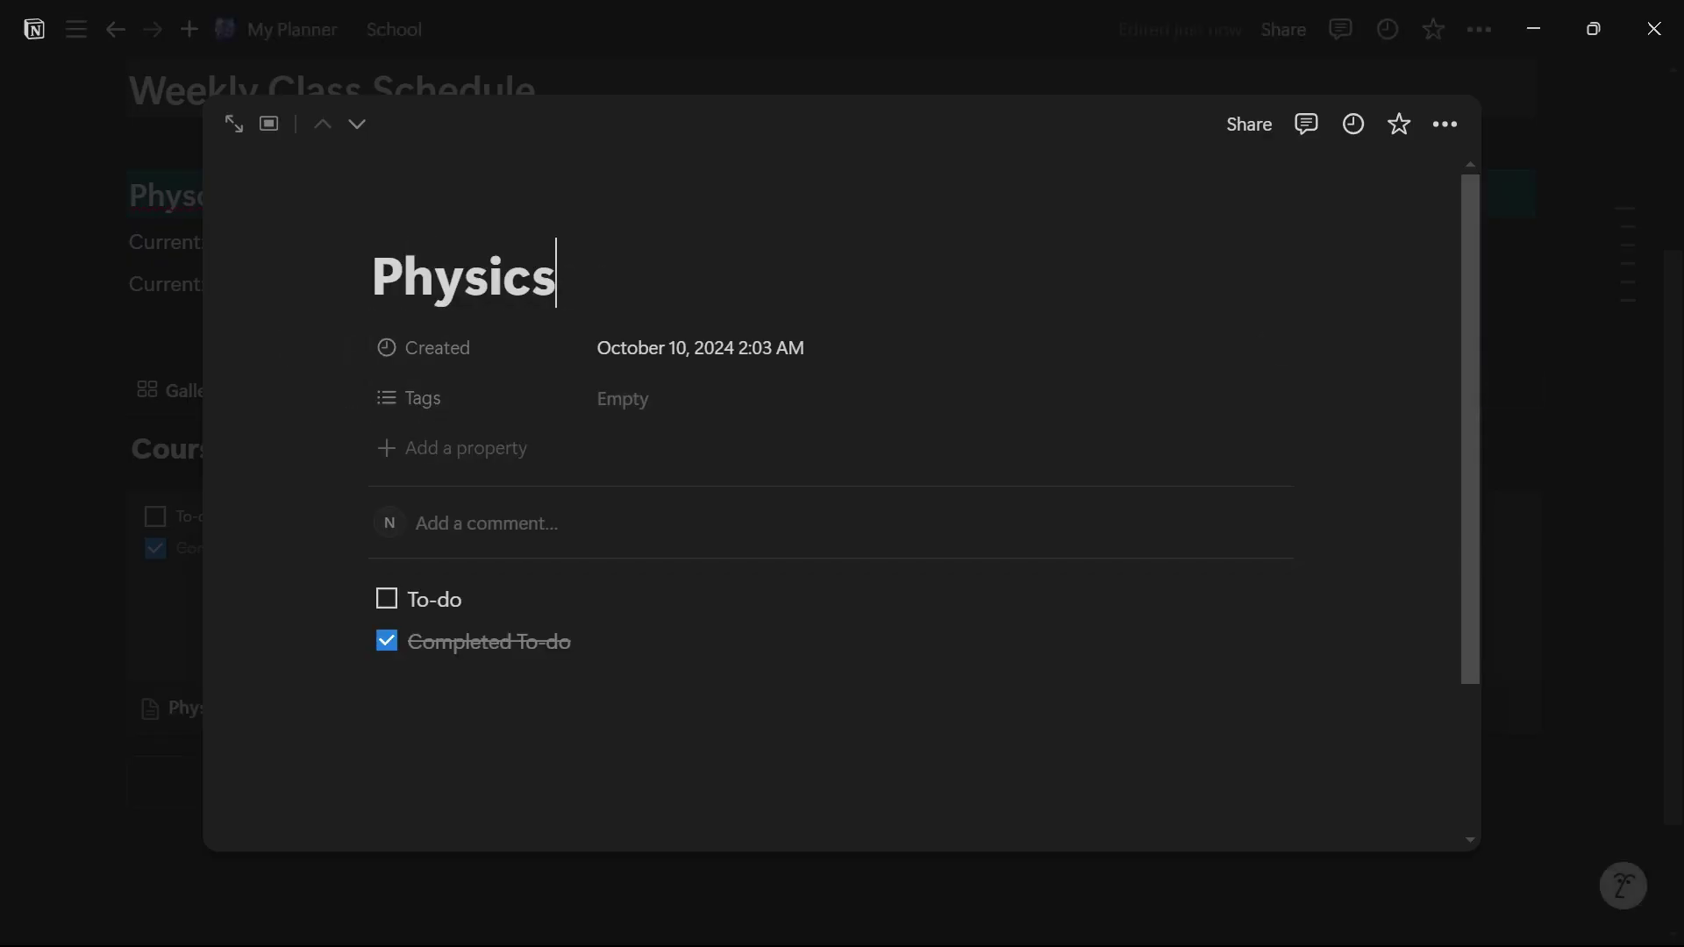
Step: Delete the Created property from the Physics page
click(430, 348)
click(482, 563)
click(842, 481)
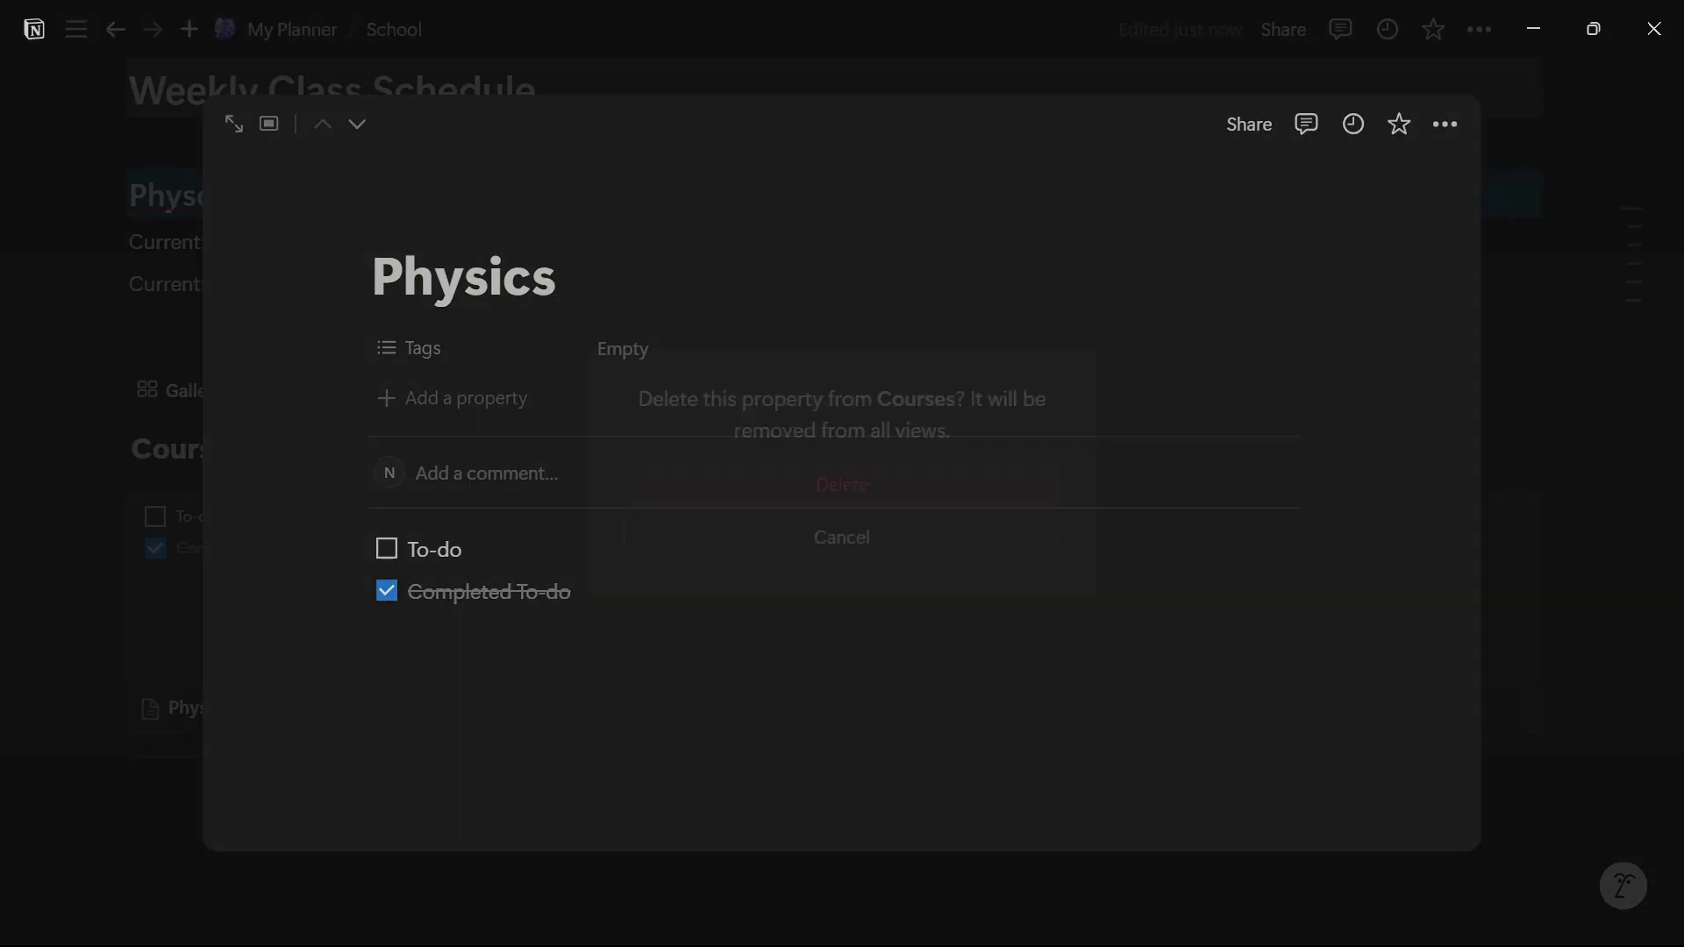
key(Escape)
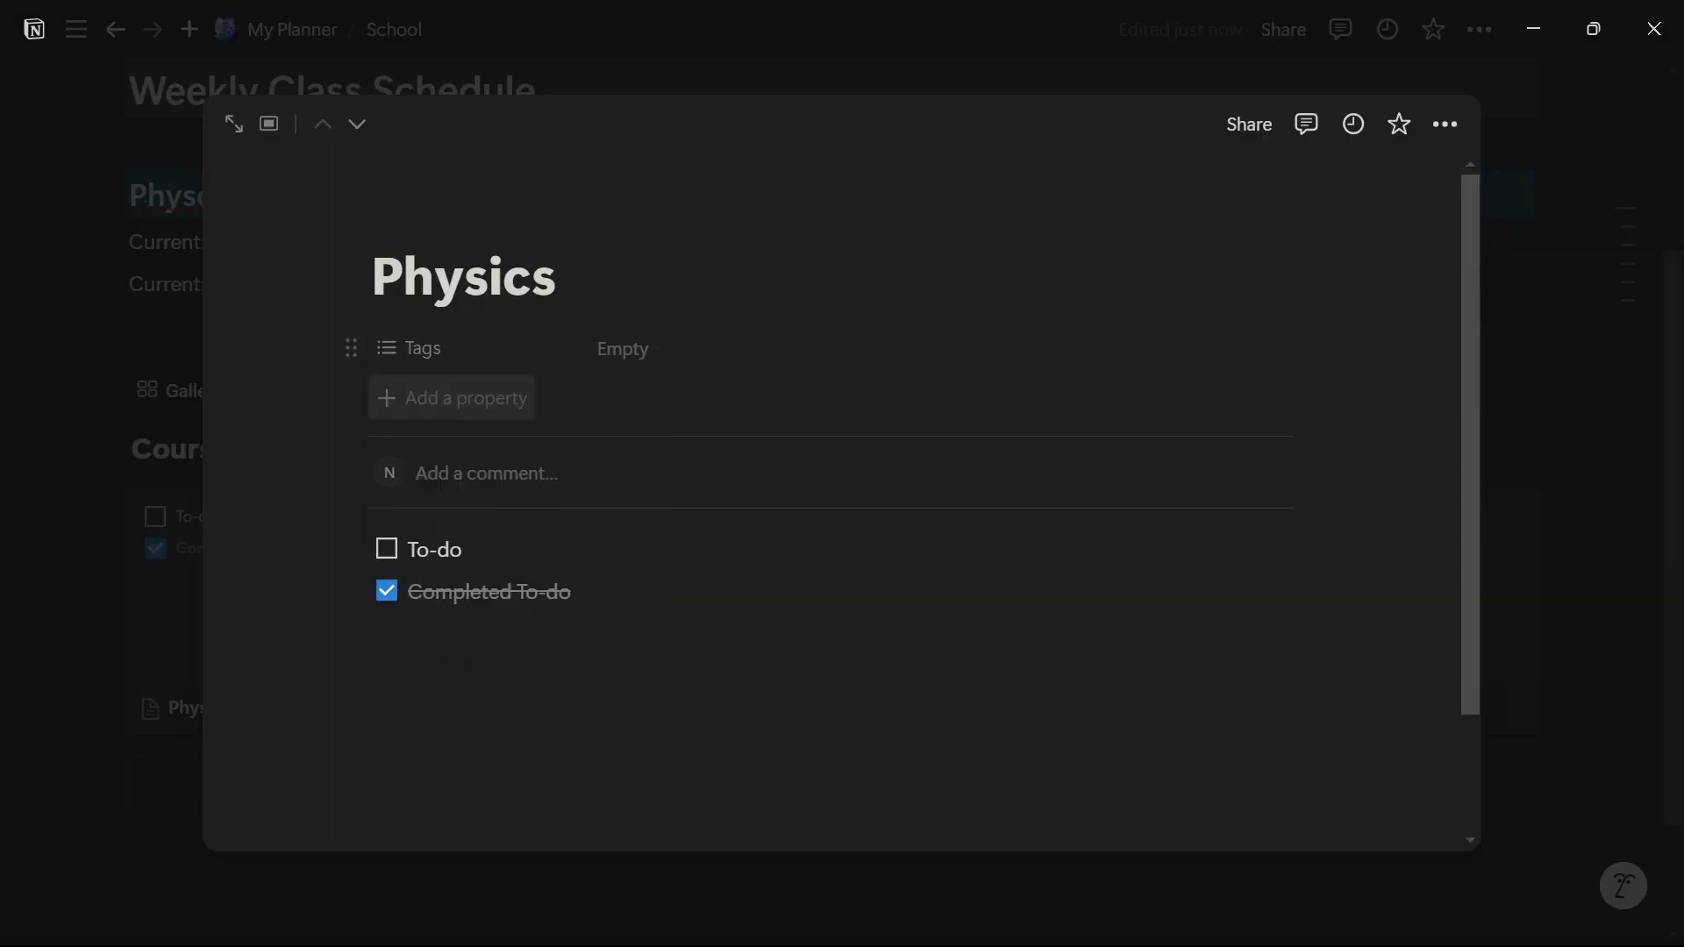
Step: Add a text property named "Chapter" to the Physics page and enter "Current" as its value
click(451, 398)
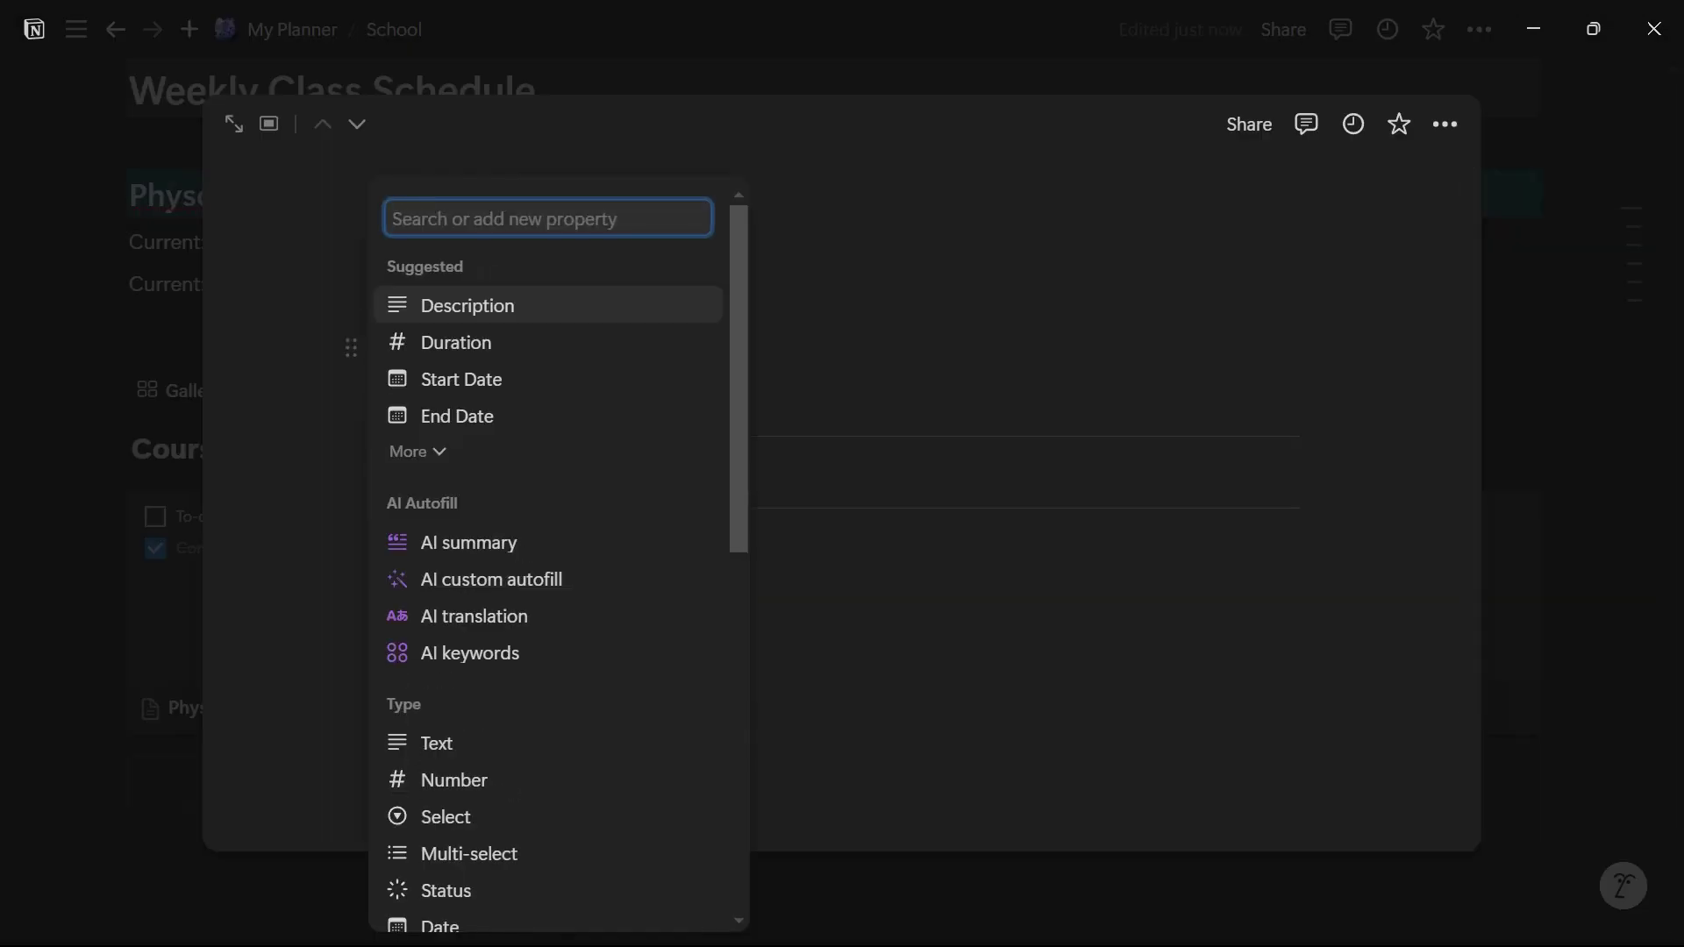
text(Ch)
key(BackSpace)
key(BackSpace)
text(Tags)
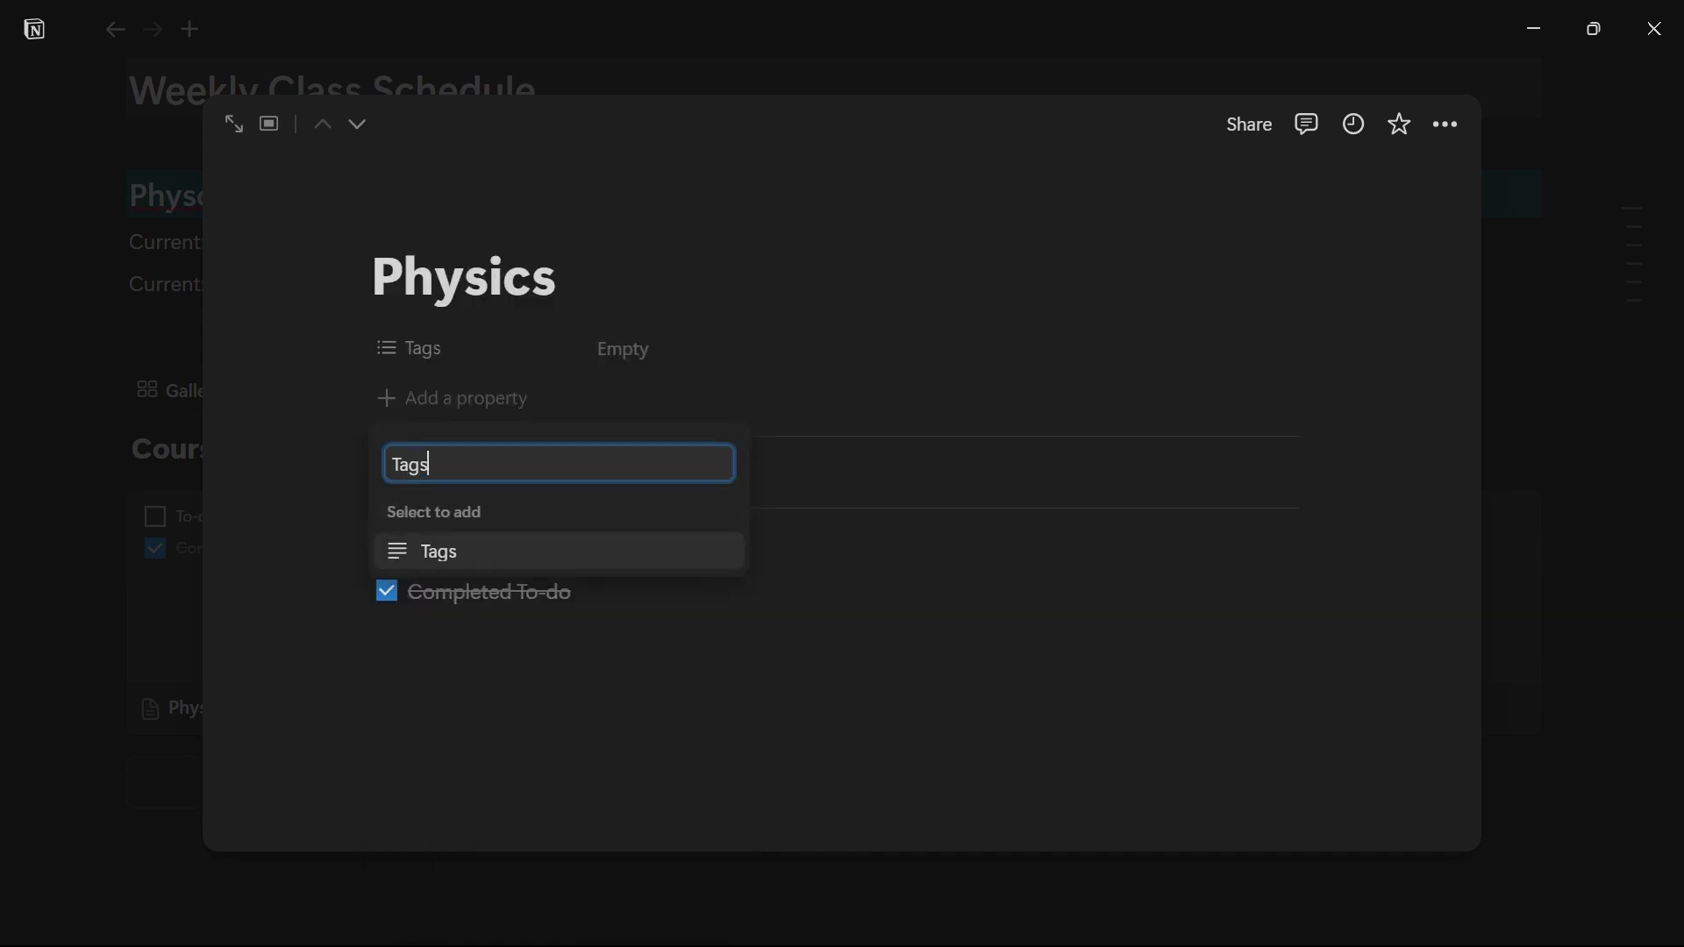
key(Return)
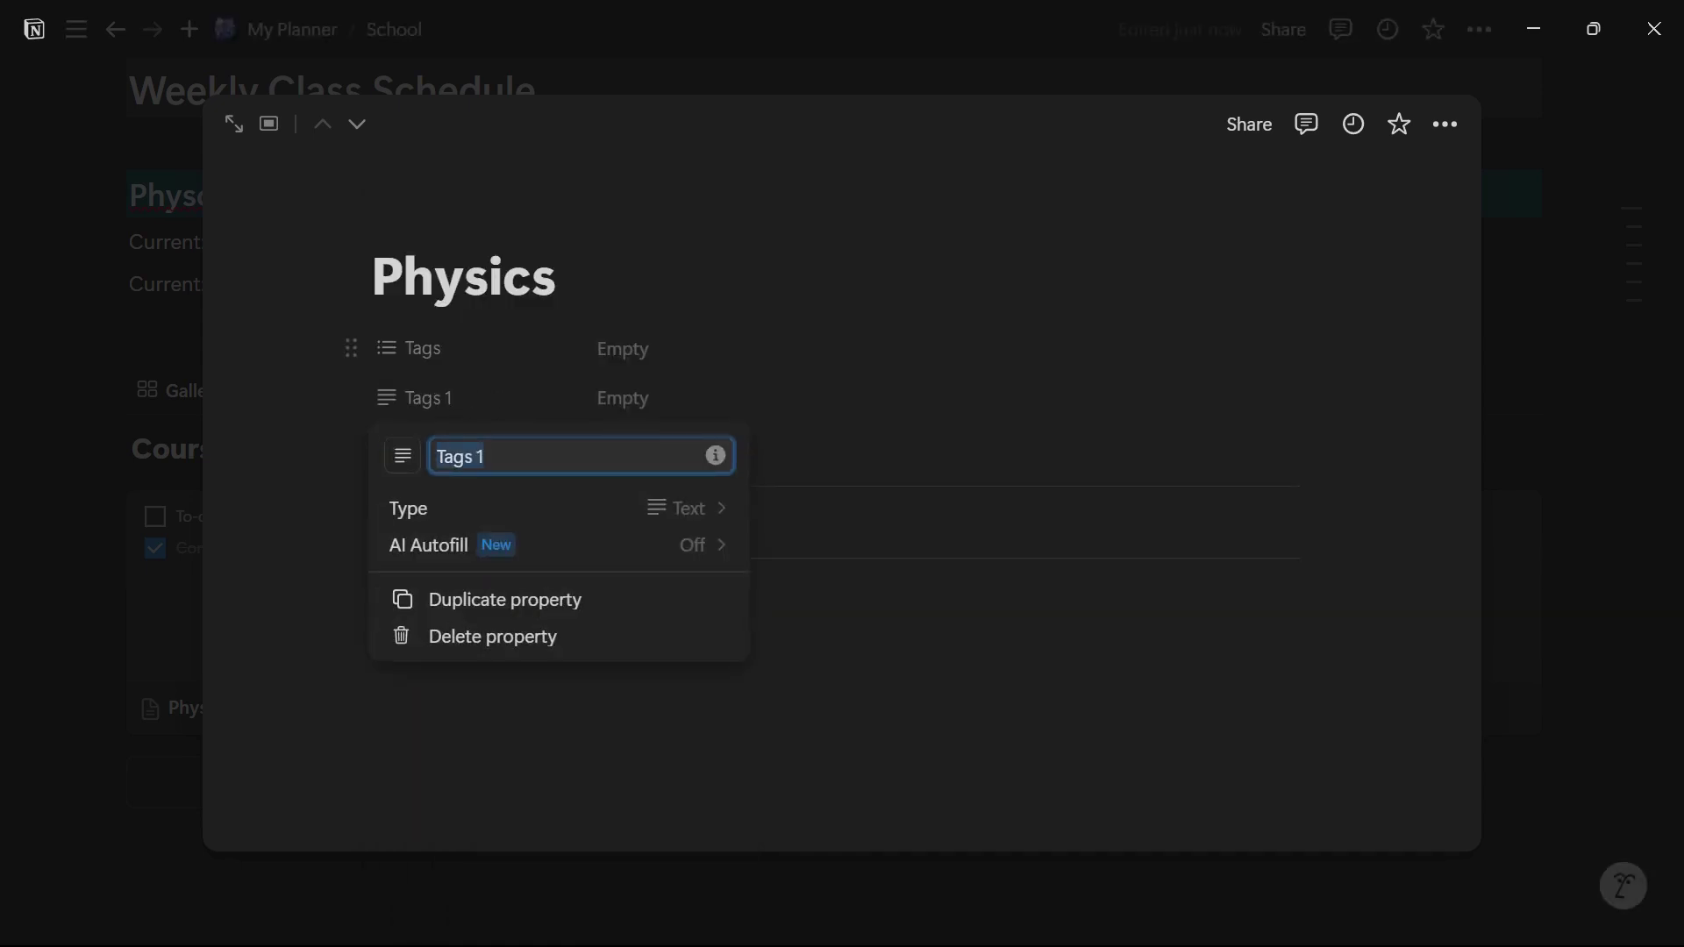
text(Ch)
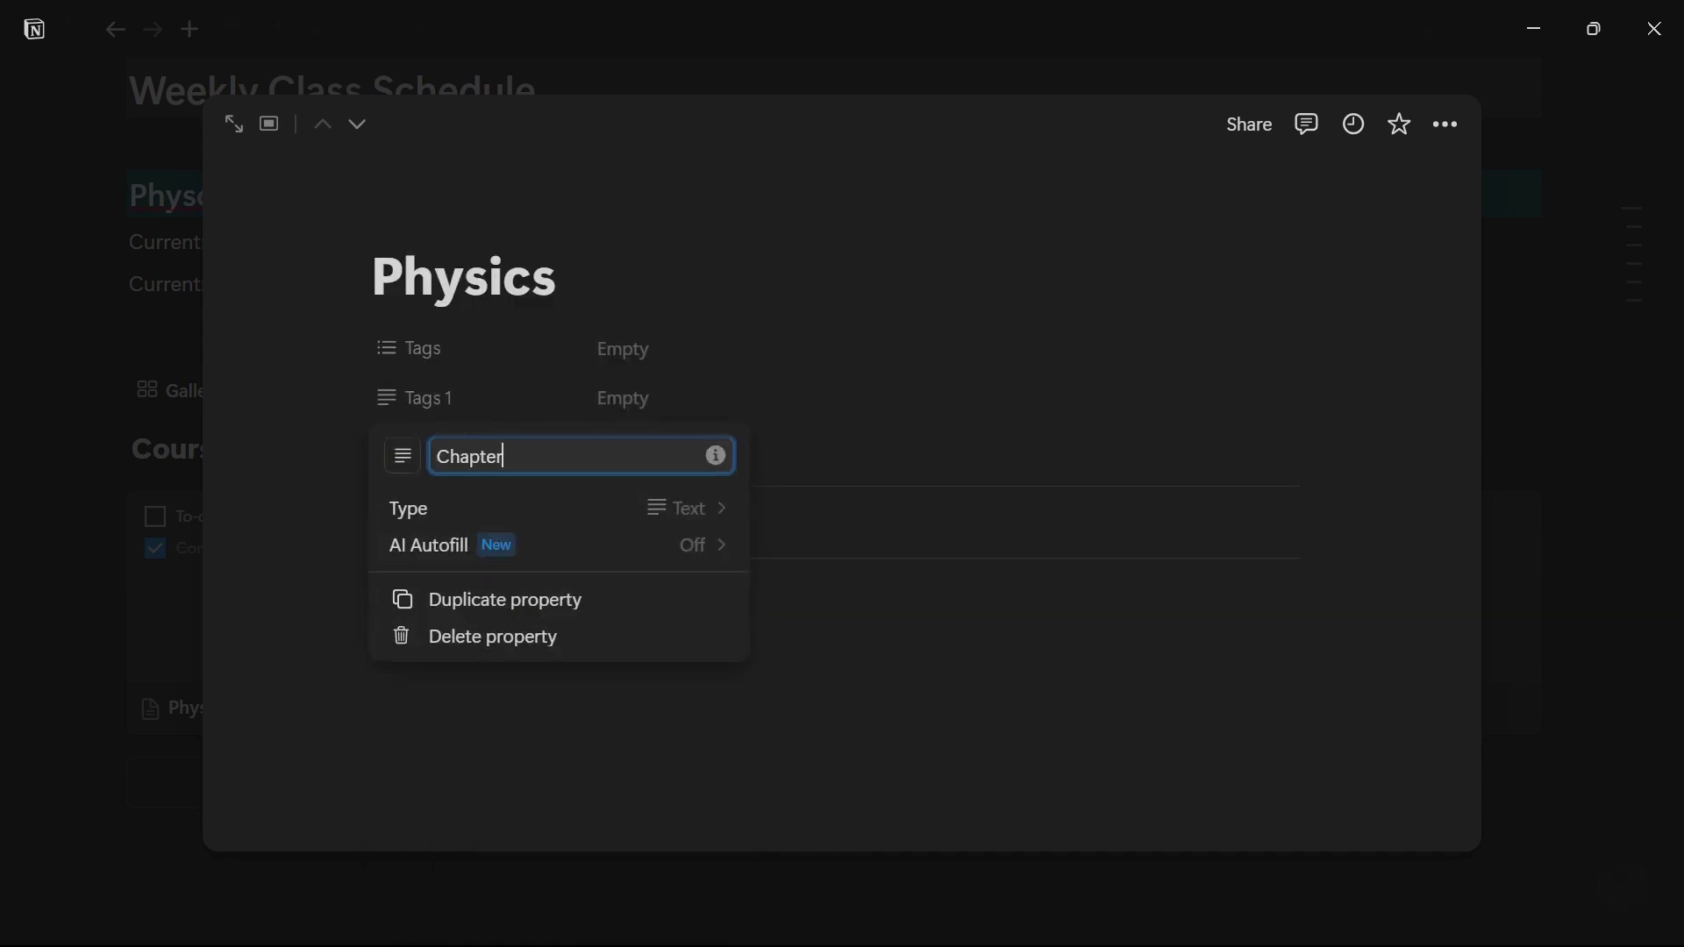
text(apter)
key(Escape)
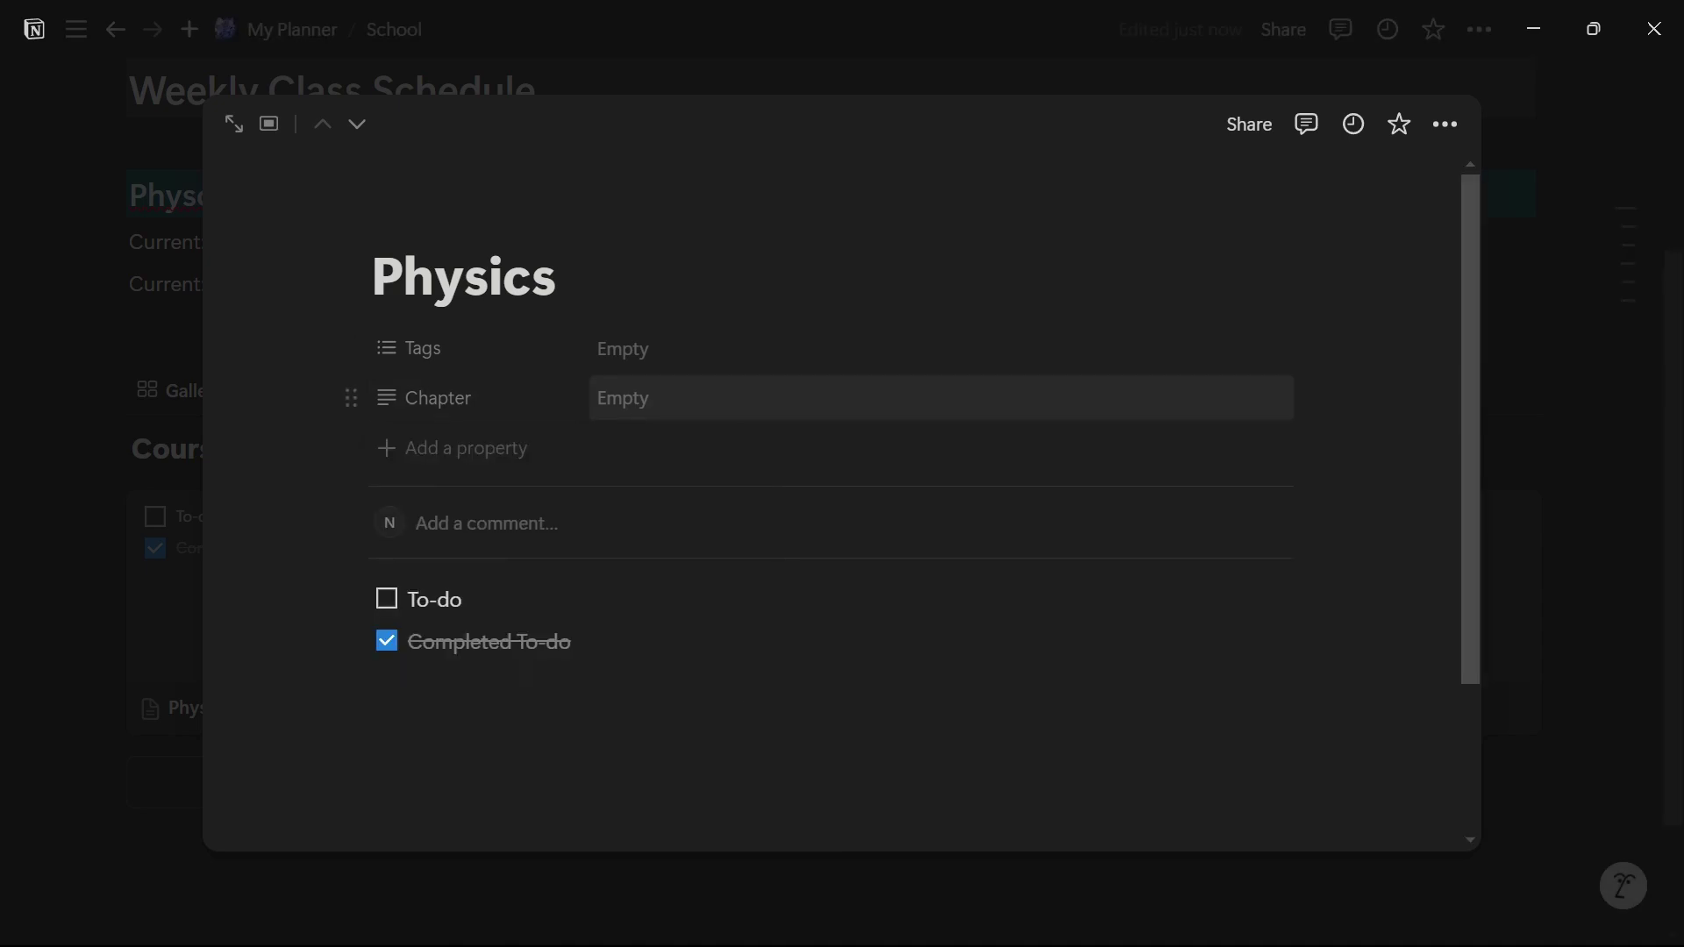
text(Current)
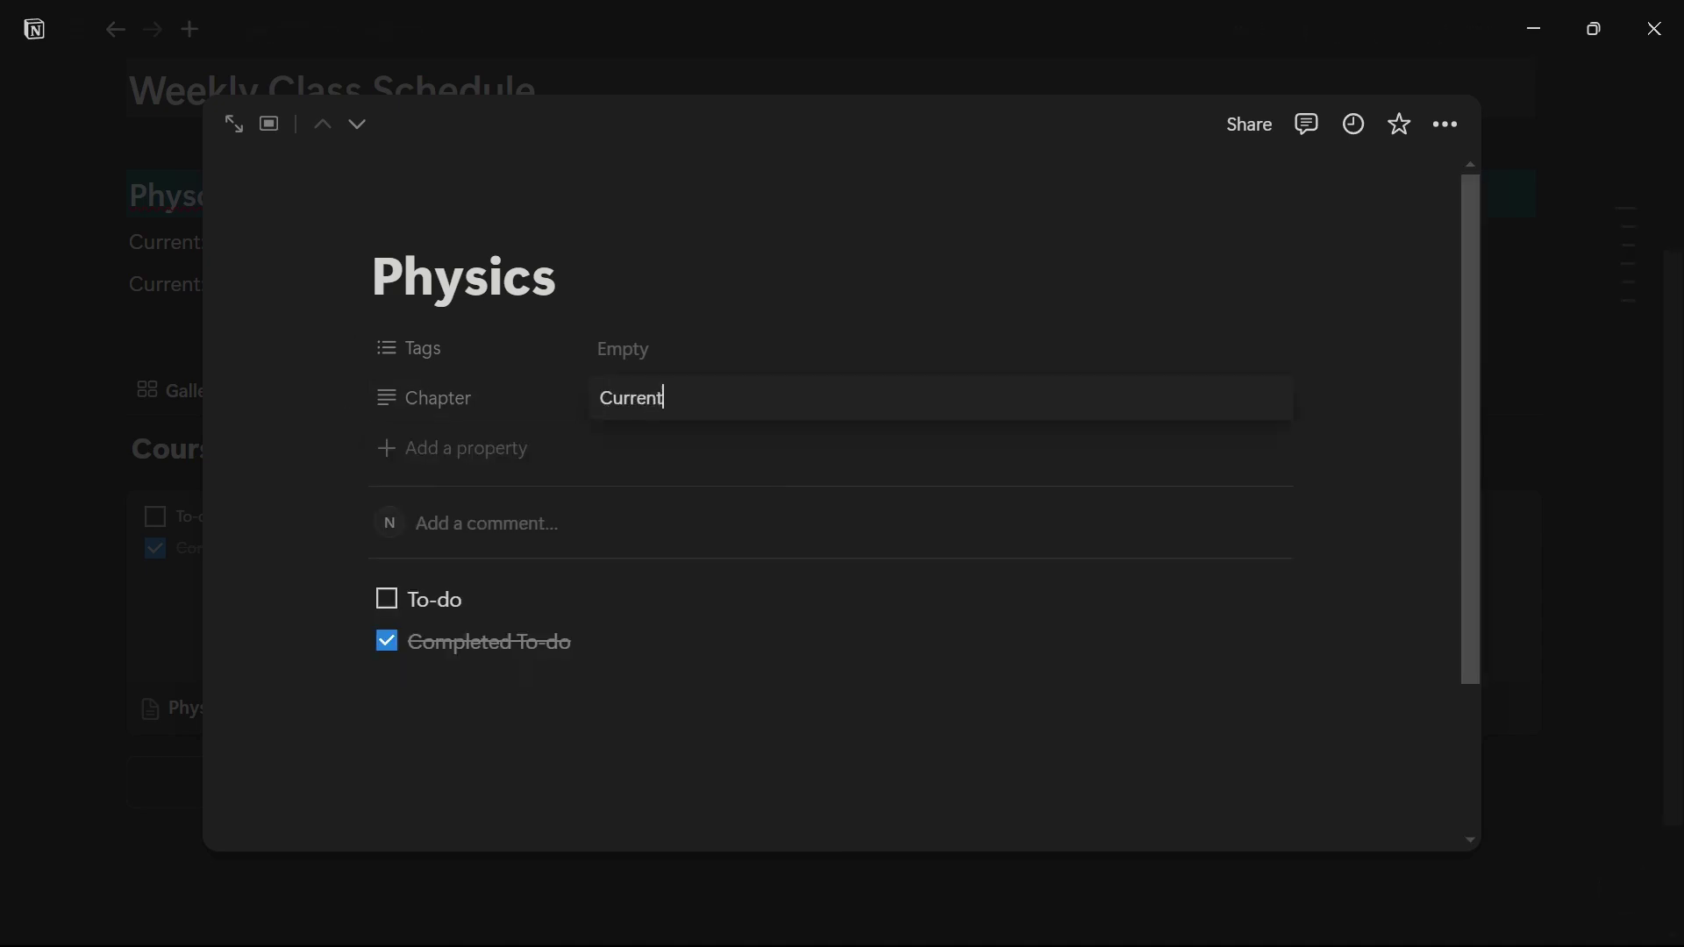
Step: Add a select property to the Physics page and give it a new option "Not done" as its value
key(Escape)
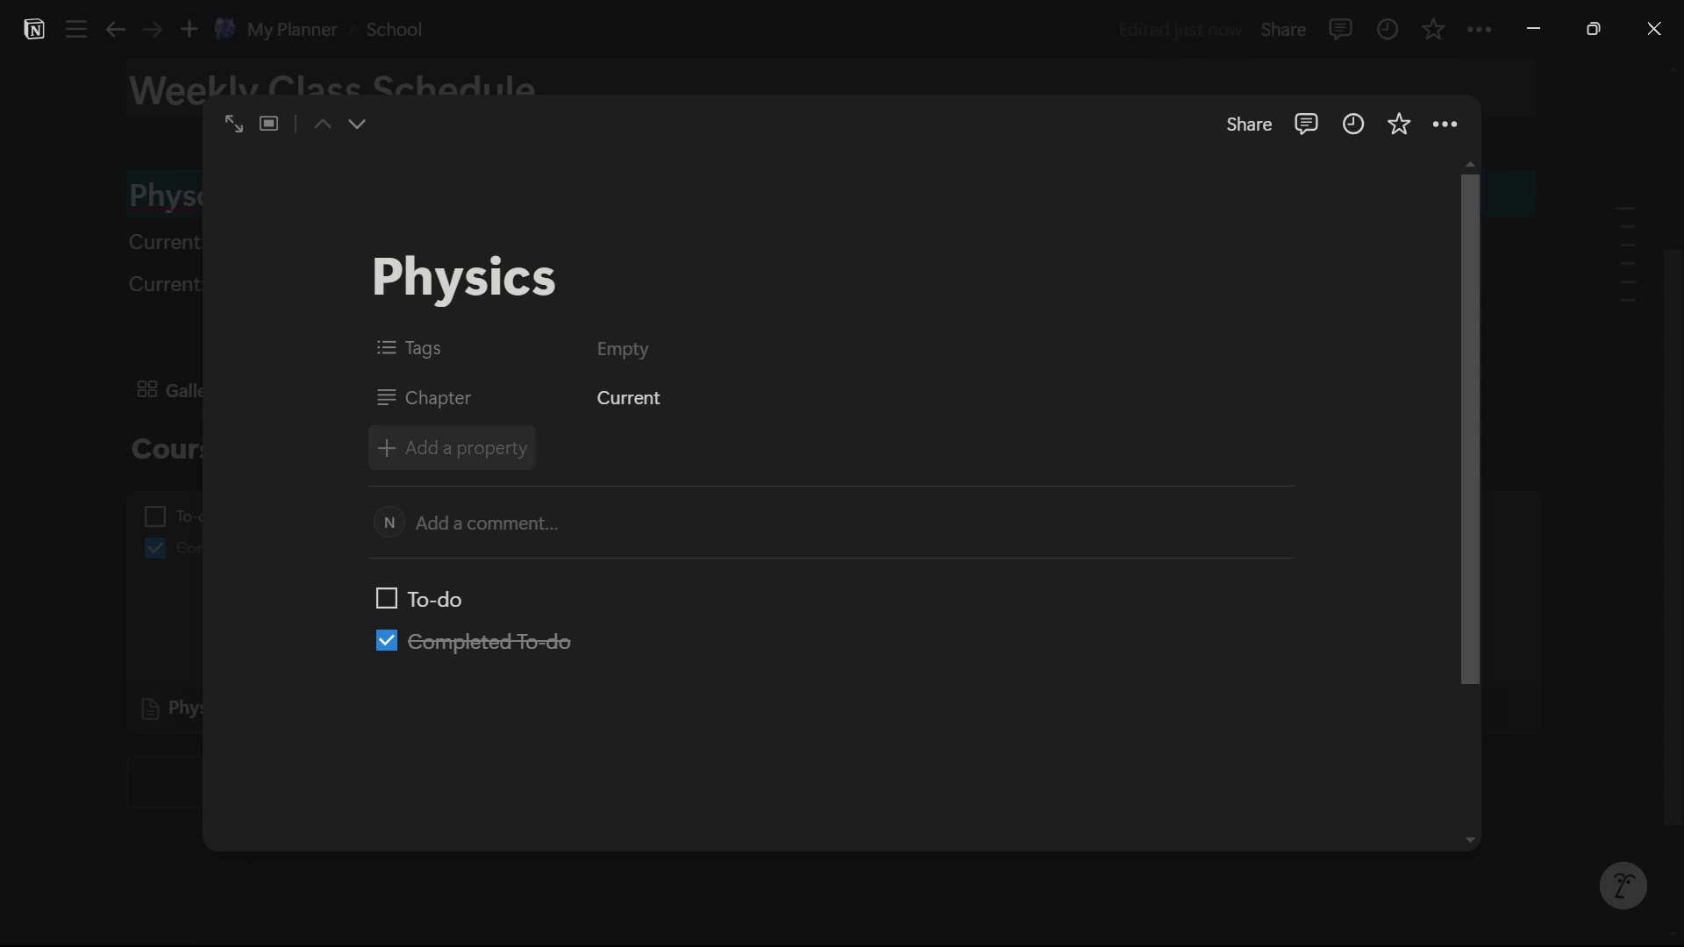
click(454, 448)
scroll(548, 586, down, 1)
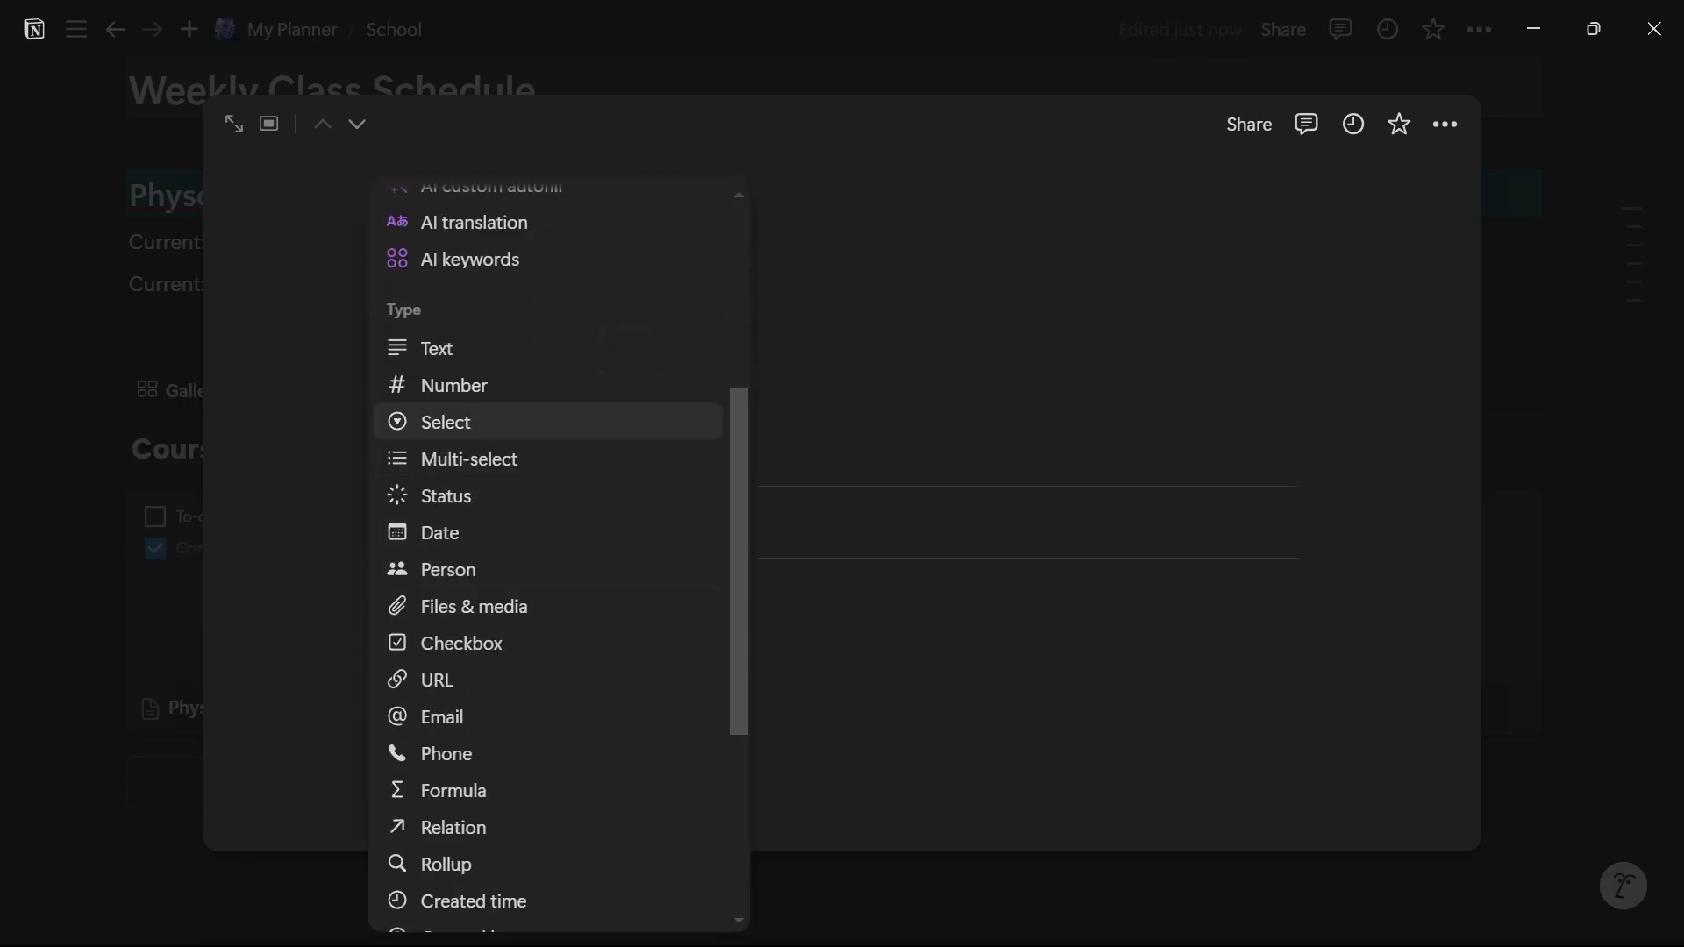
click(445, 421)
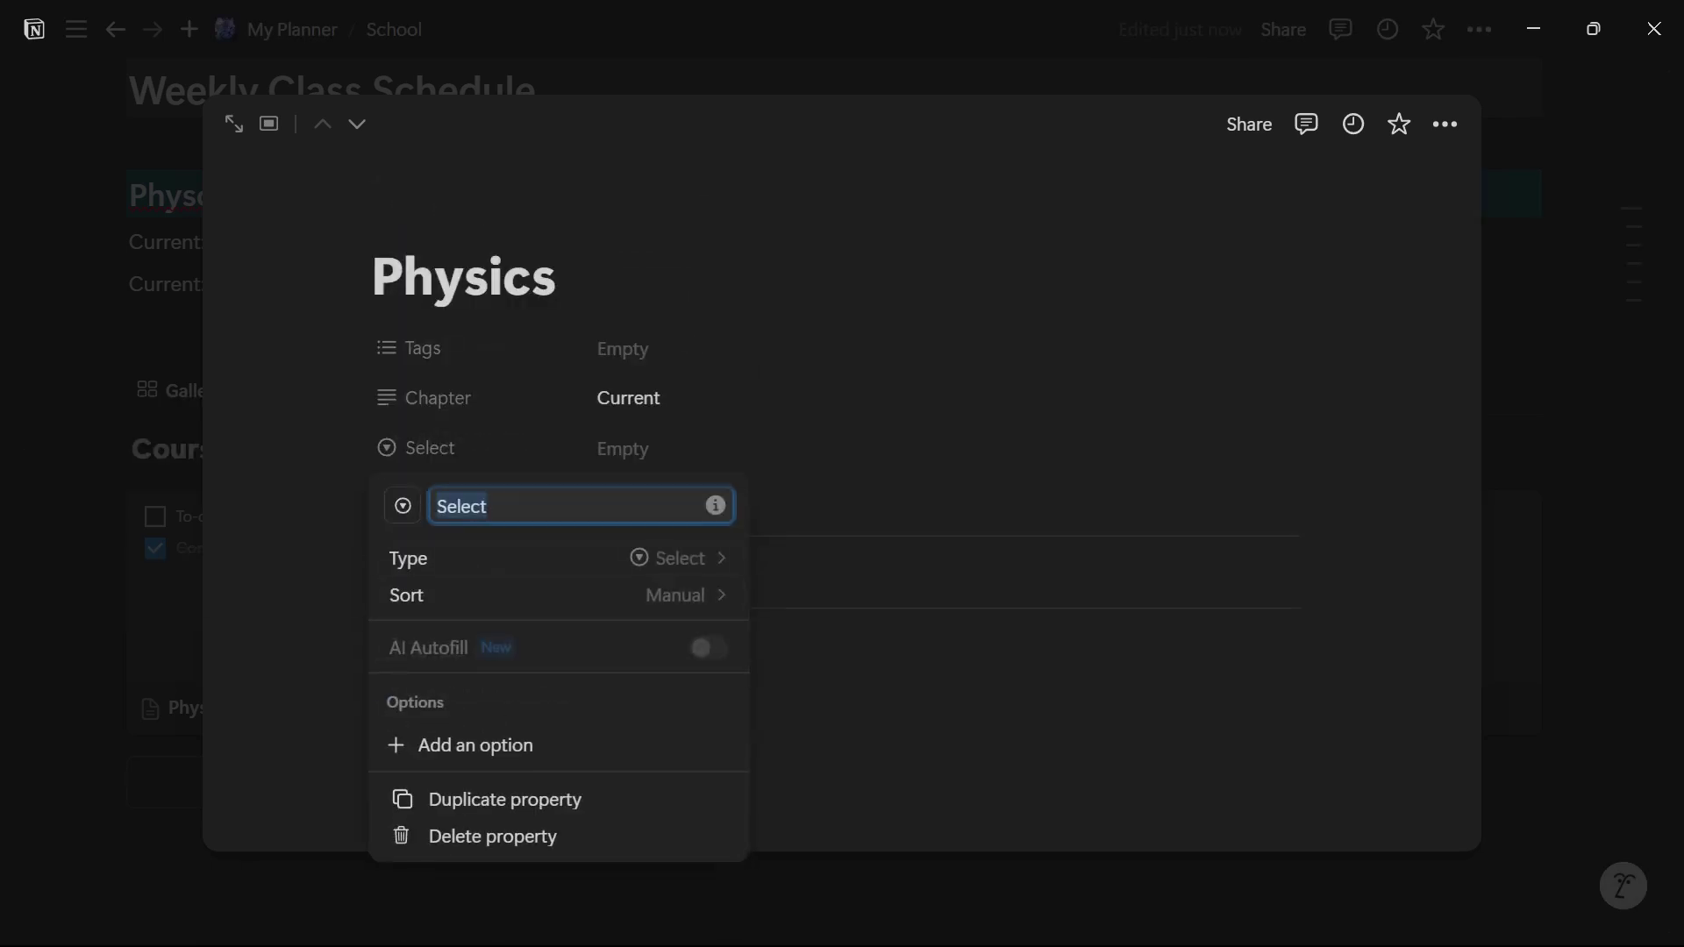
click(430, 448)
click(429, 448)
click(622, 448)
click(622, 449)
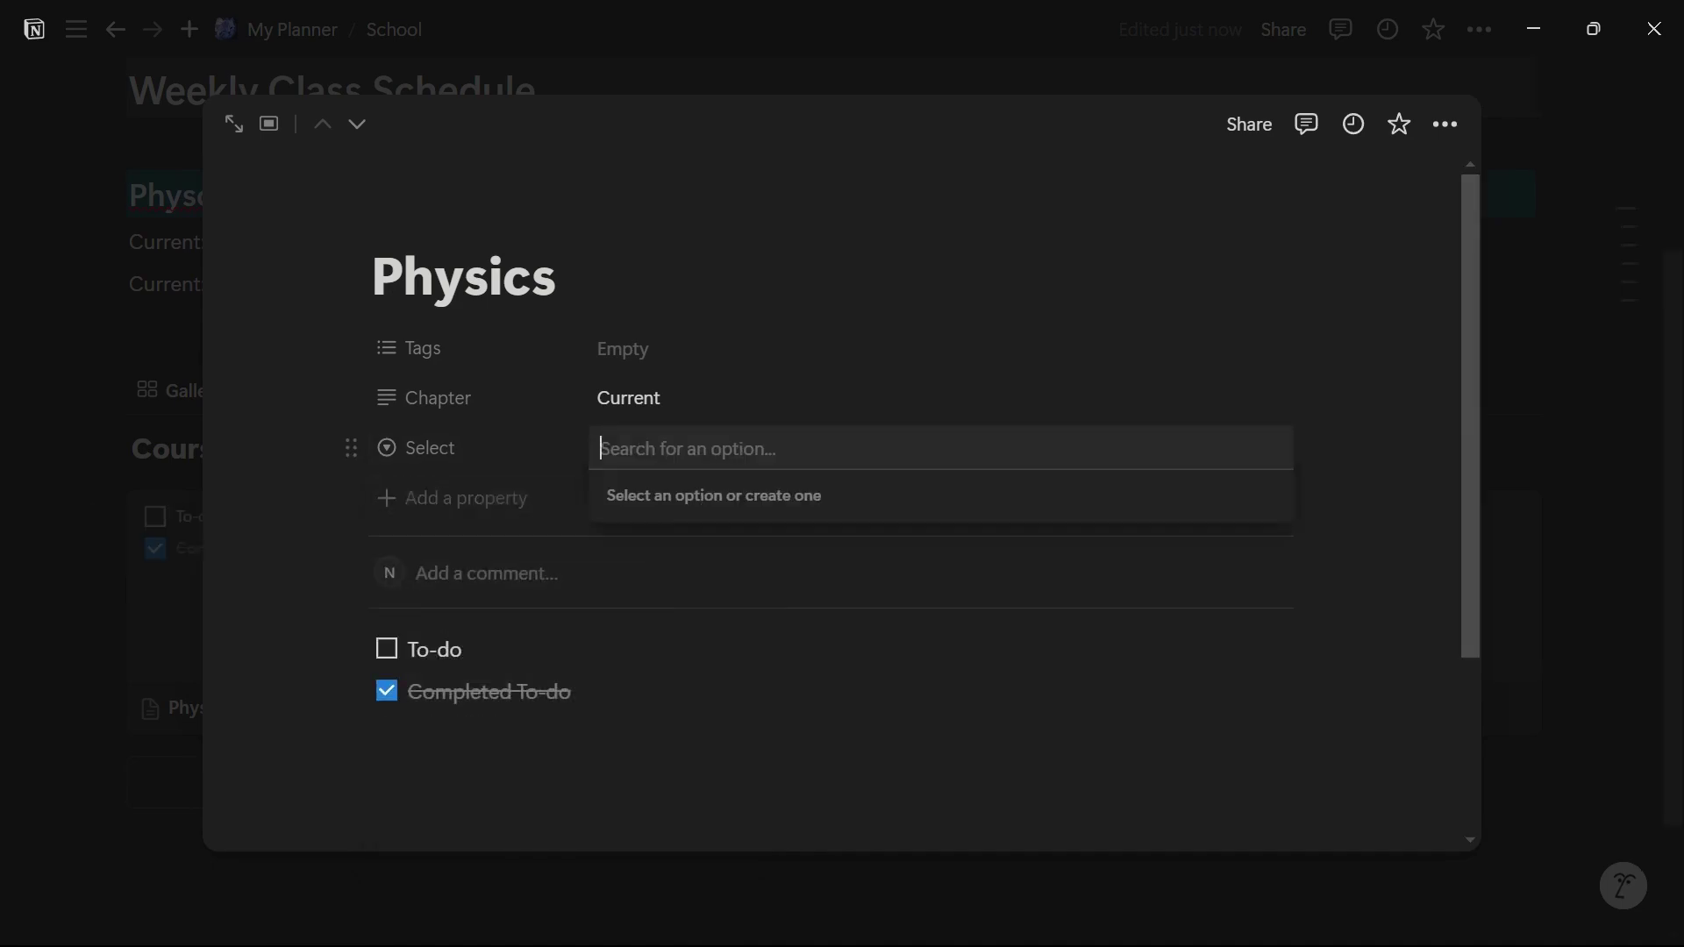
text(Not don)
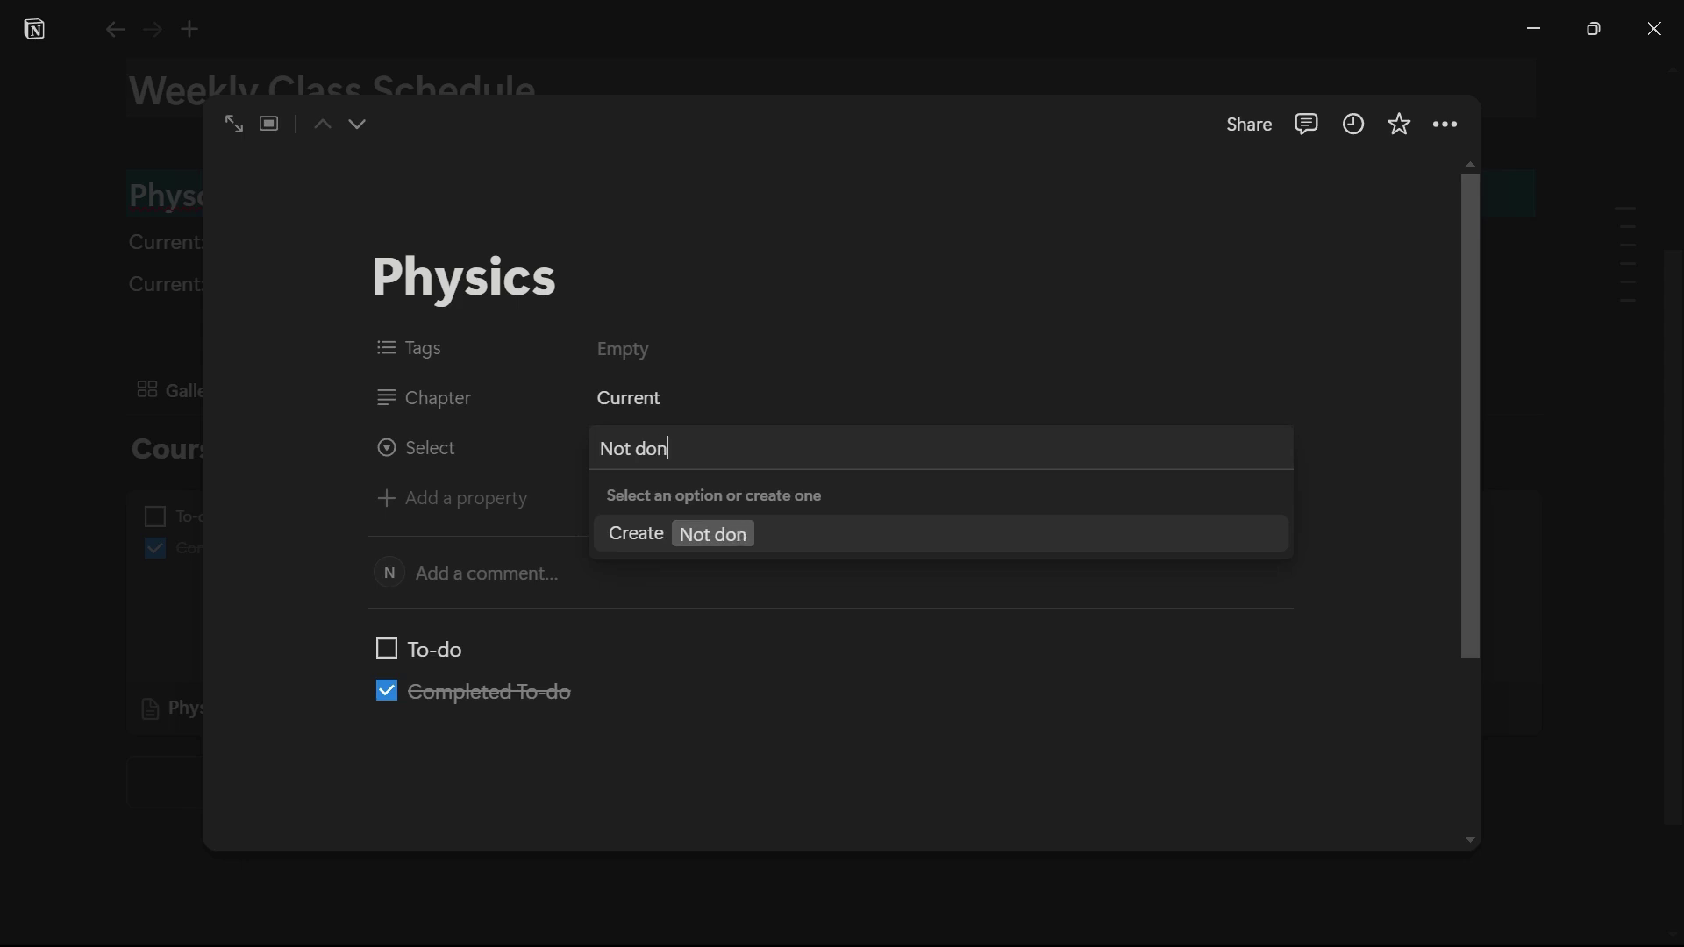
text(e)
key(Return)
Step: Delete the two default to-do items from the Physics page body and start an empty page body
drag(621, 721, 330, 646)
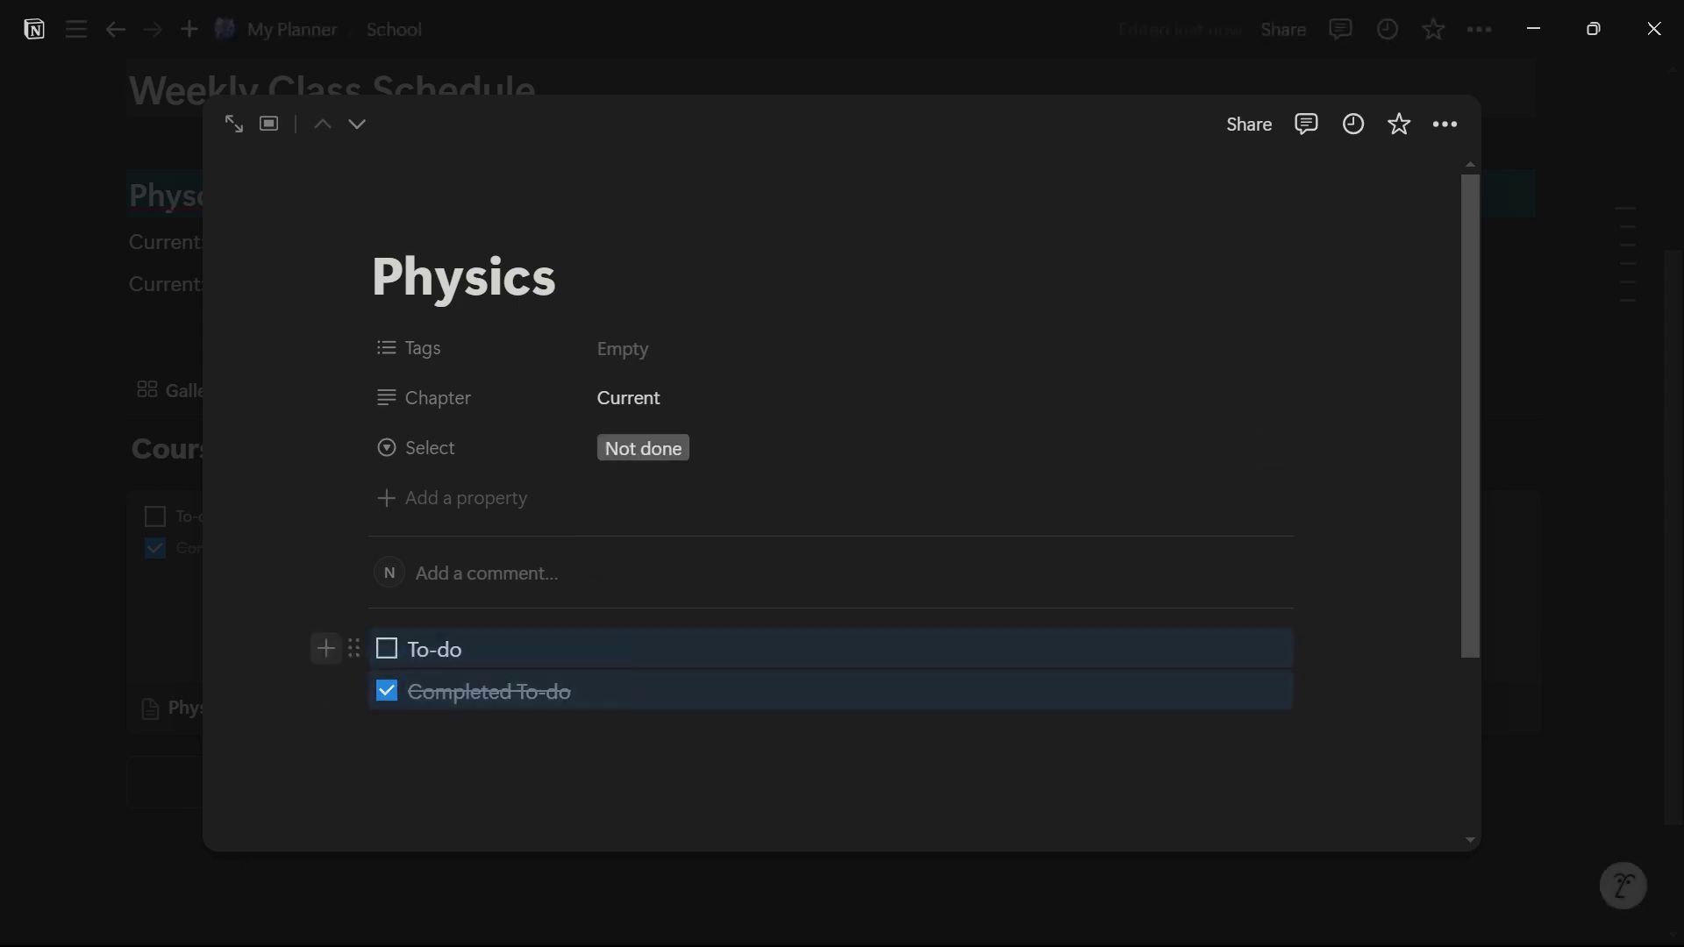
key(BackSpace)
key(Return)
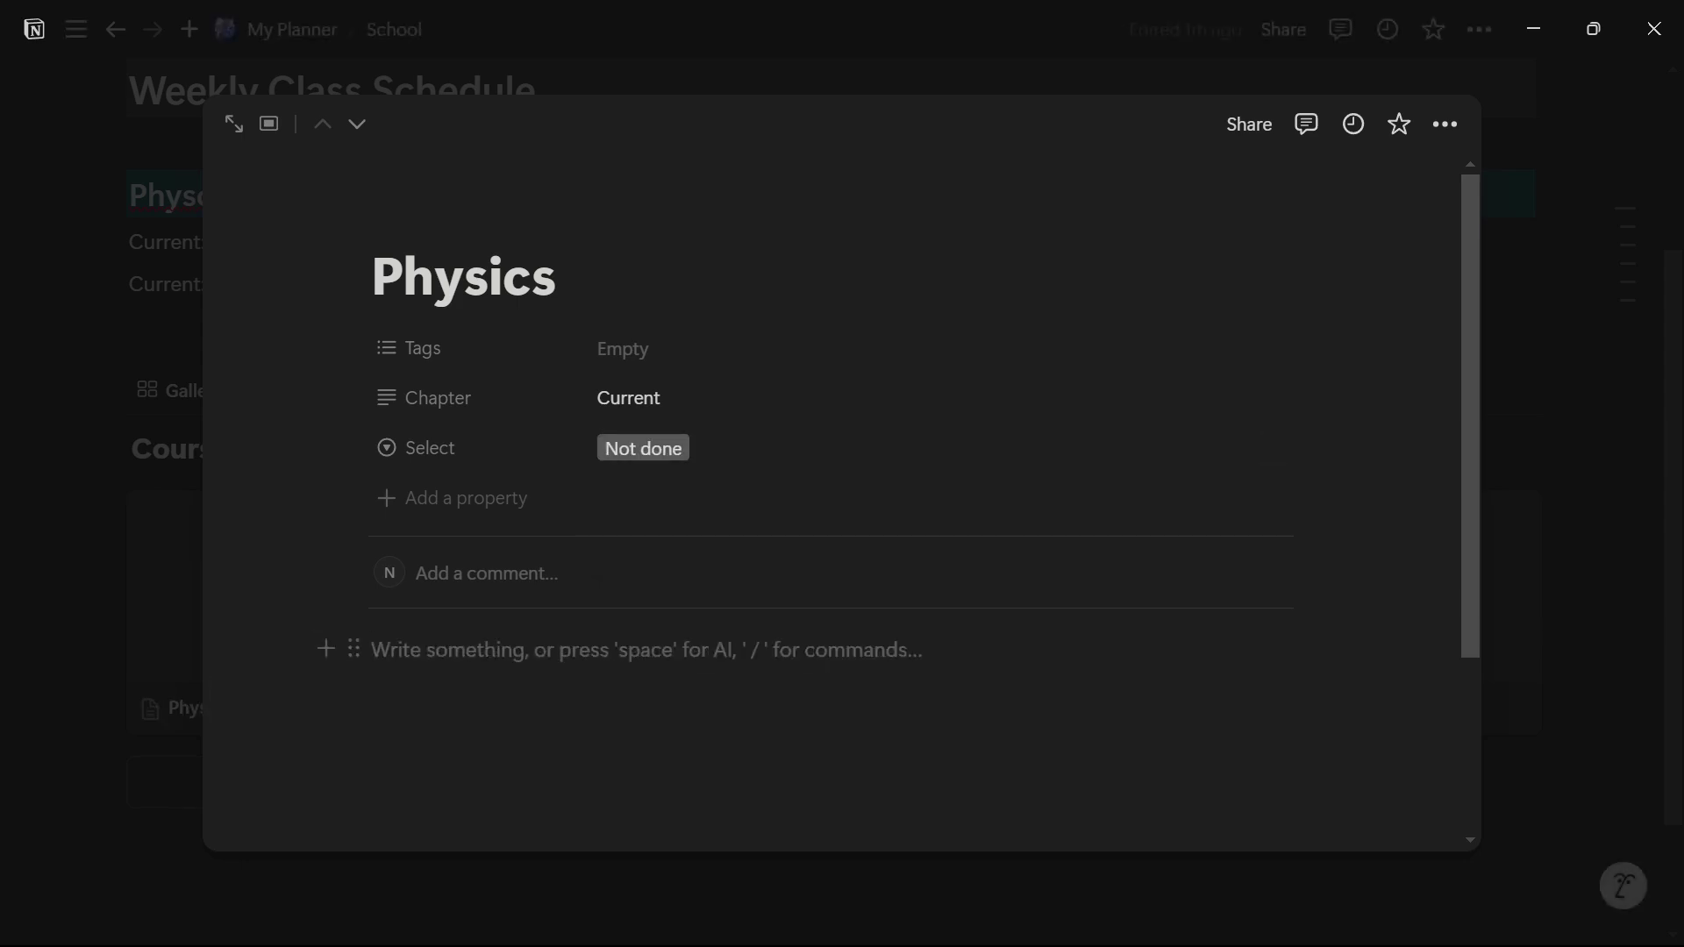
Step: Add two Heading 1 blocks, "Notes" and "Important Points", to the Physics page body
text(/h1)
key(Return)
text(Notes)
key(Return)
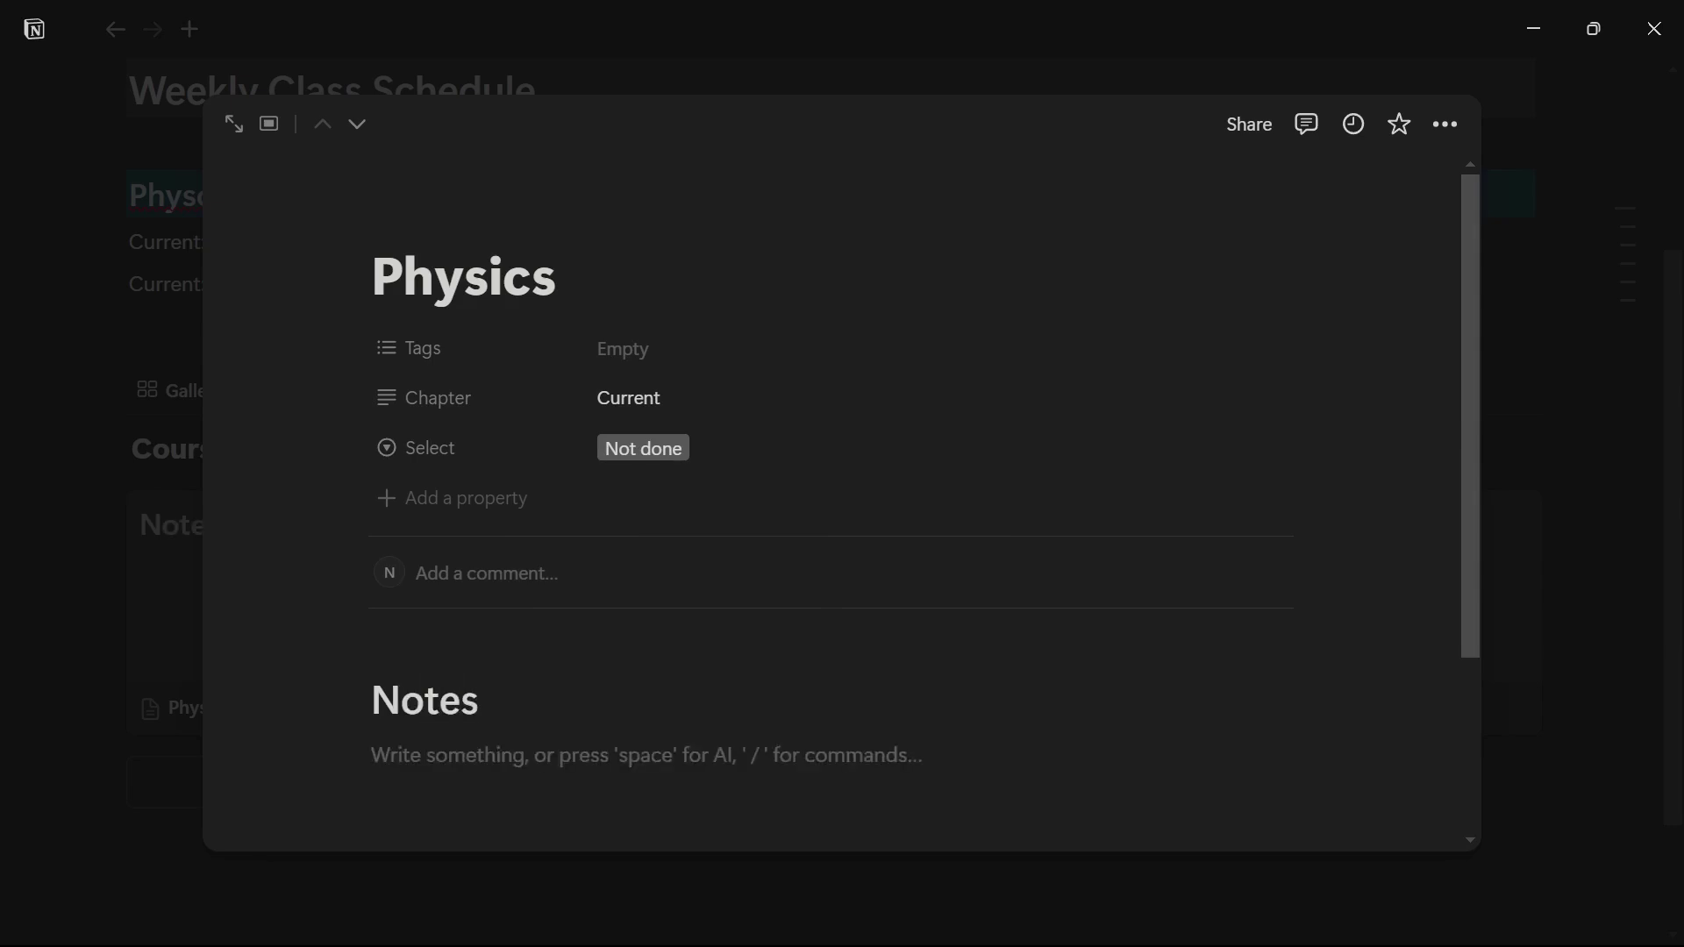
text(/)
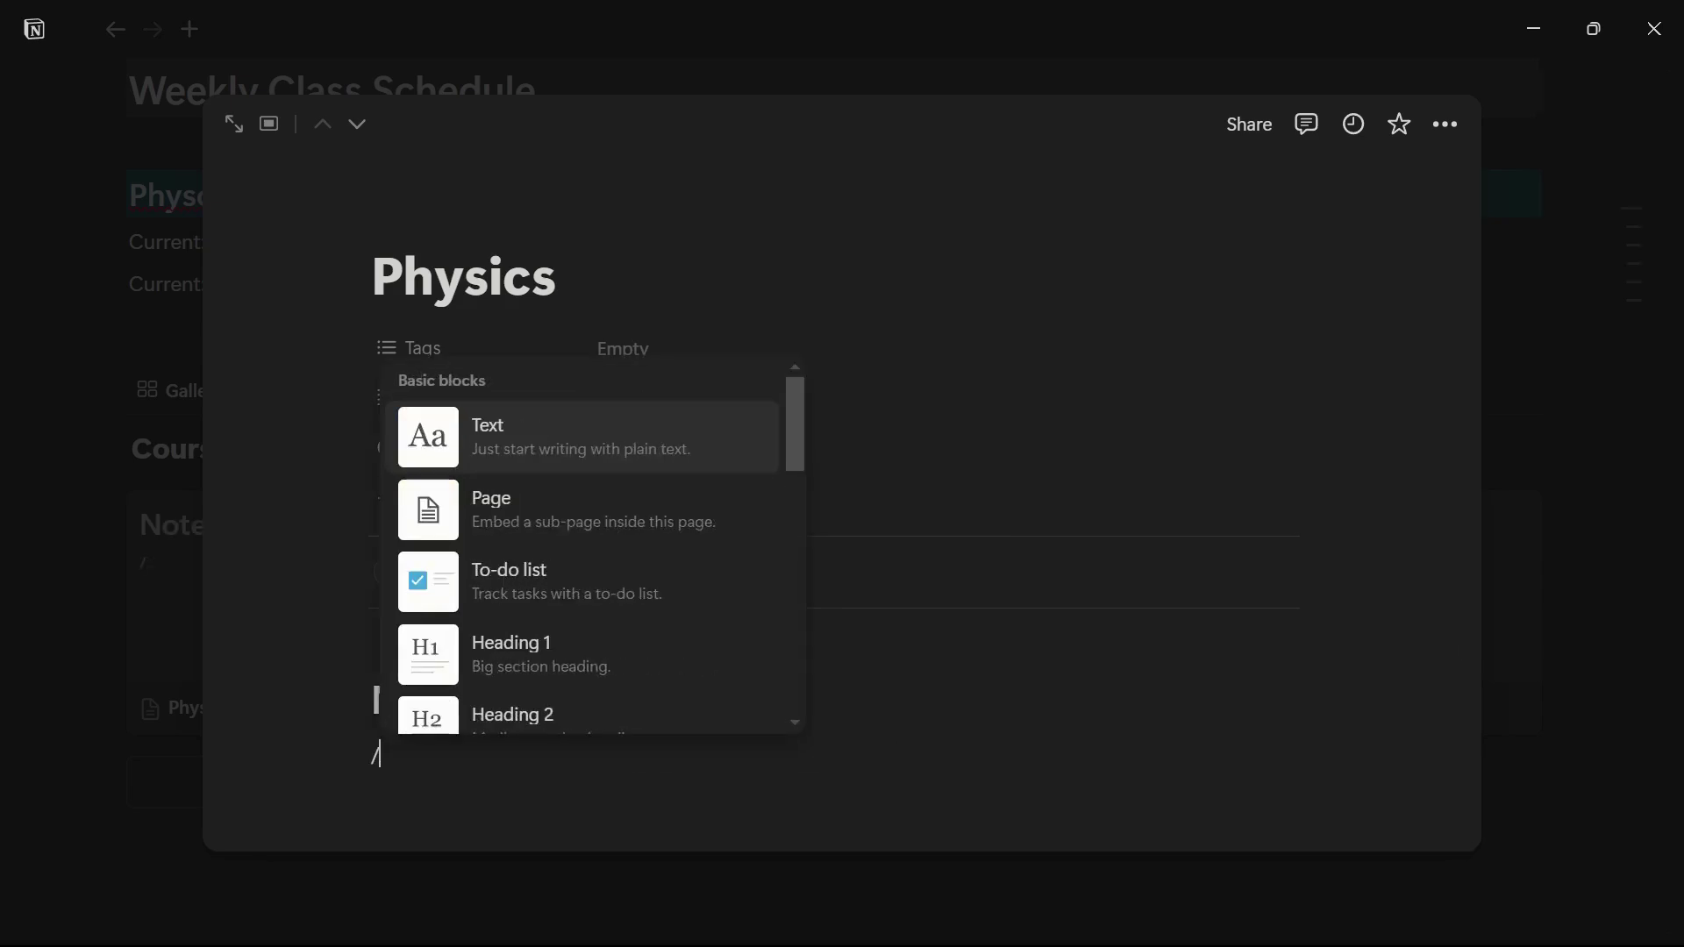
text(h1)
key(Return)
text(Important Poi)
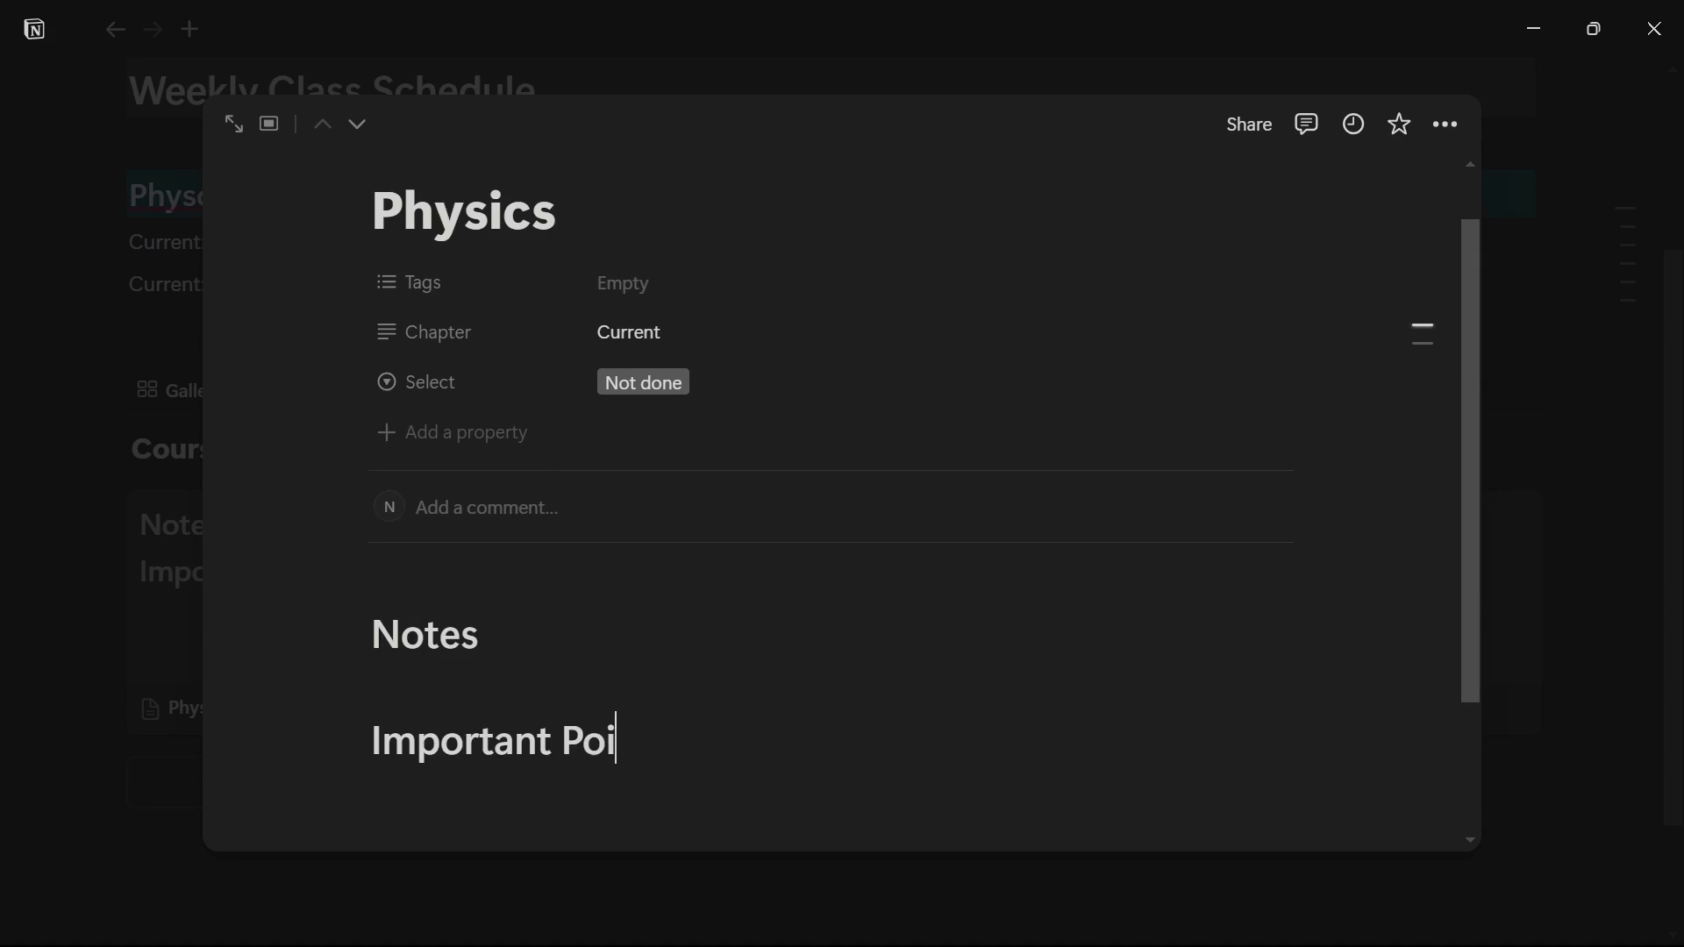
text(nts)
key(Return)
Step: Apply the blue background color to the "Notes" and "Important Points" headings
click(353, 585)
mouse_move(491, 792)
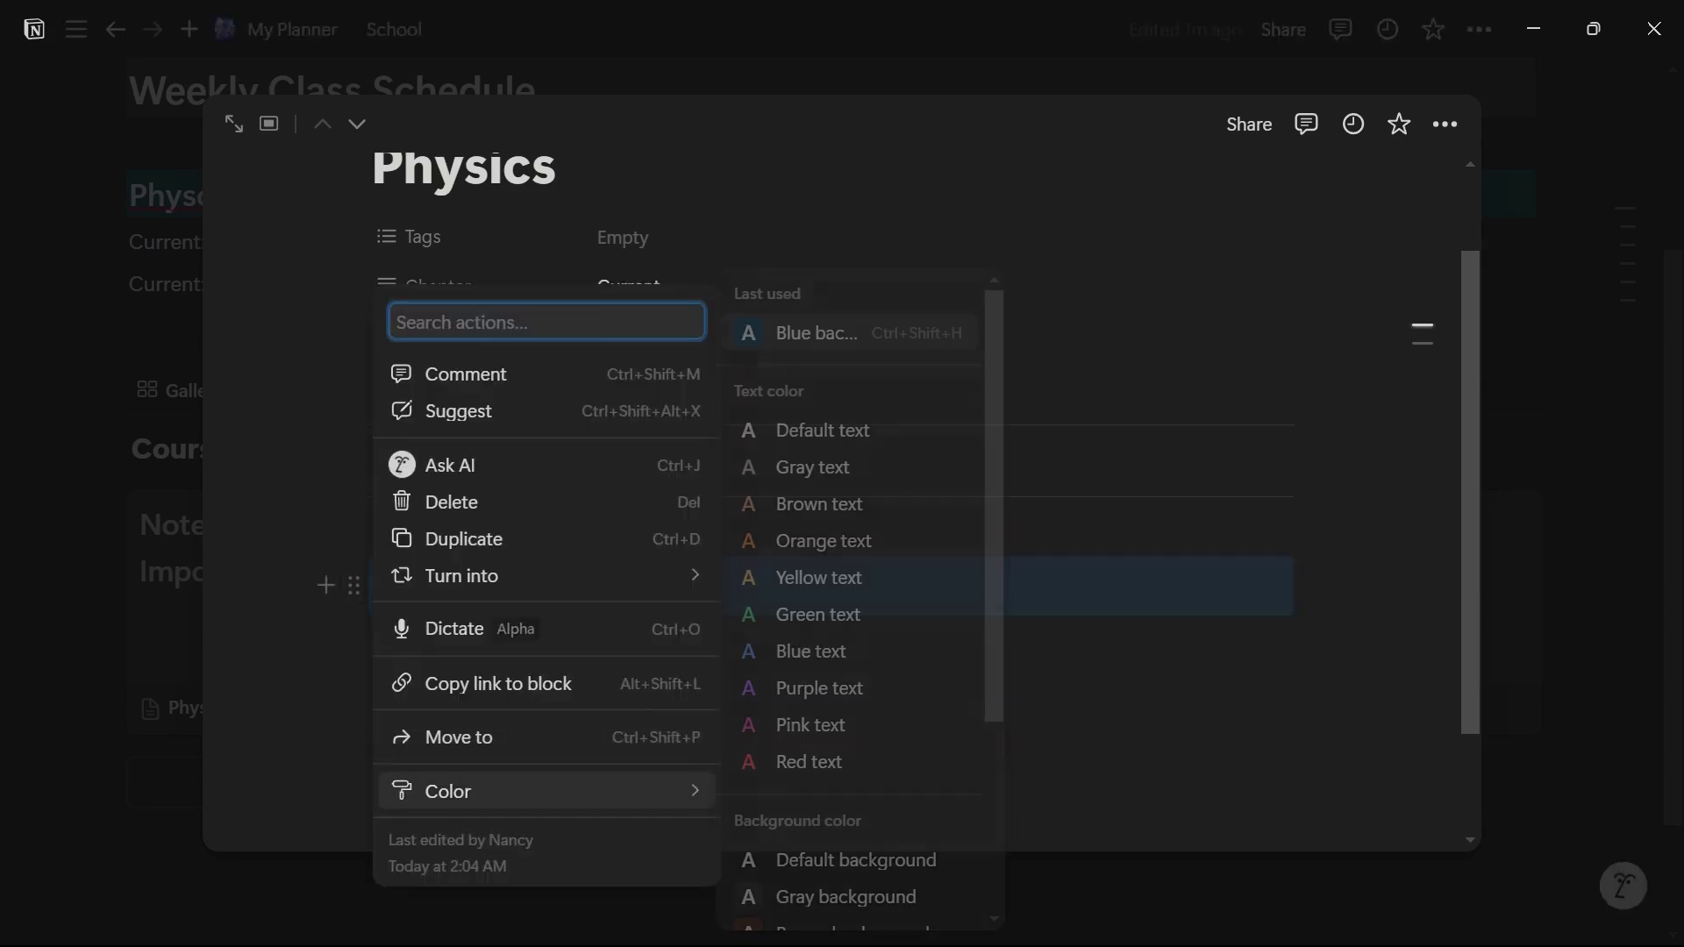
click(815, 332)
click(353, 693)
mouse_move(491, 834)
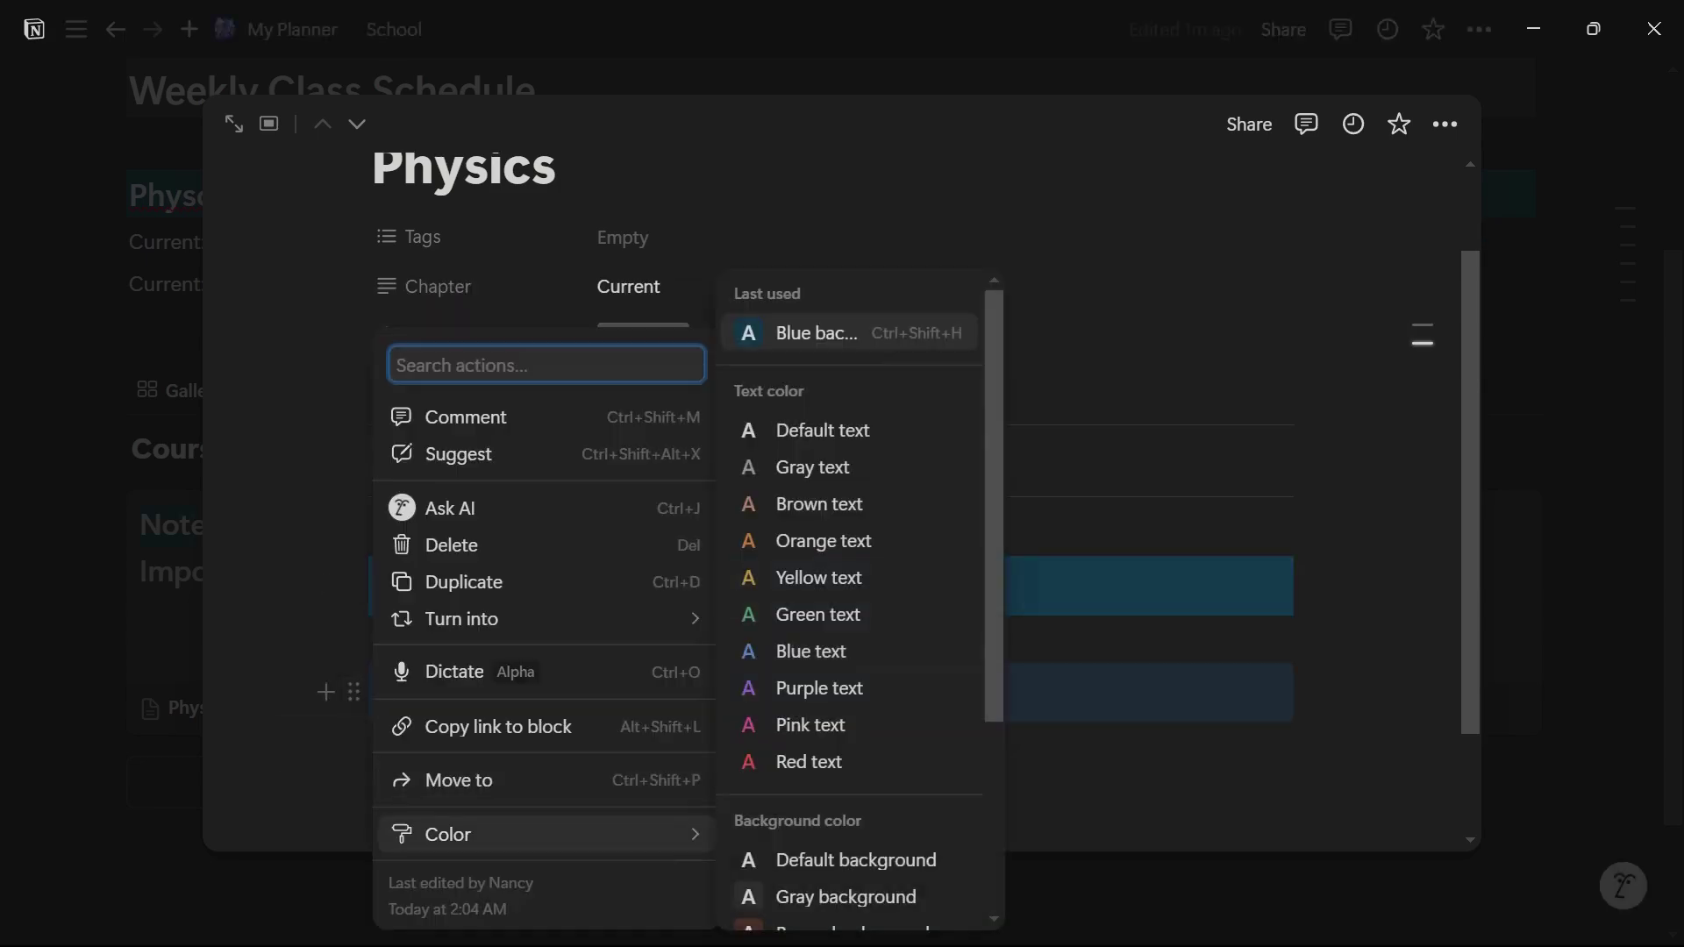
click(816, 332)
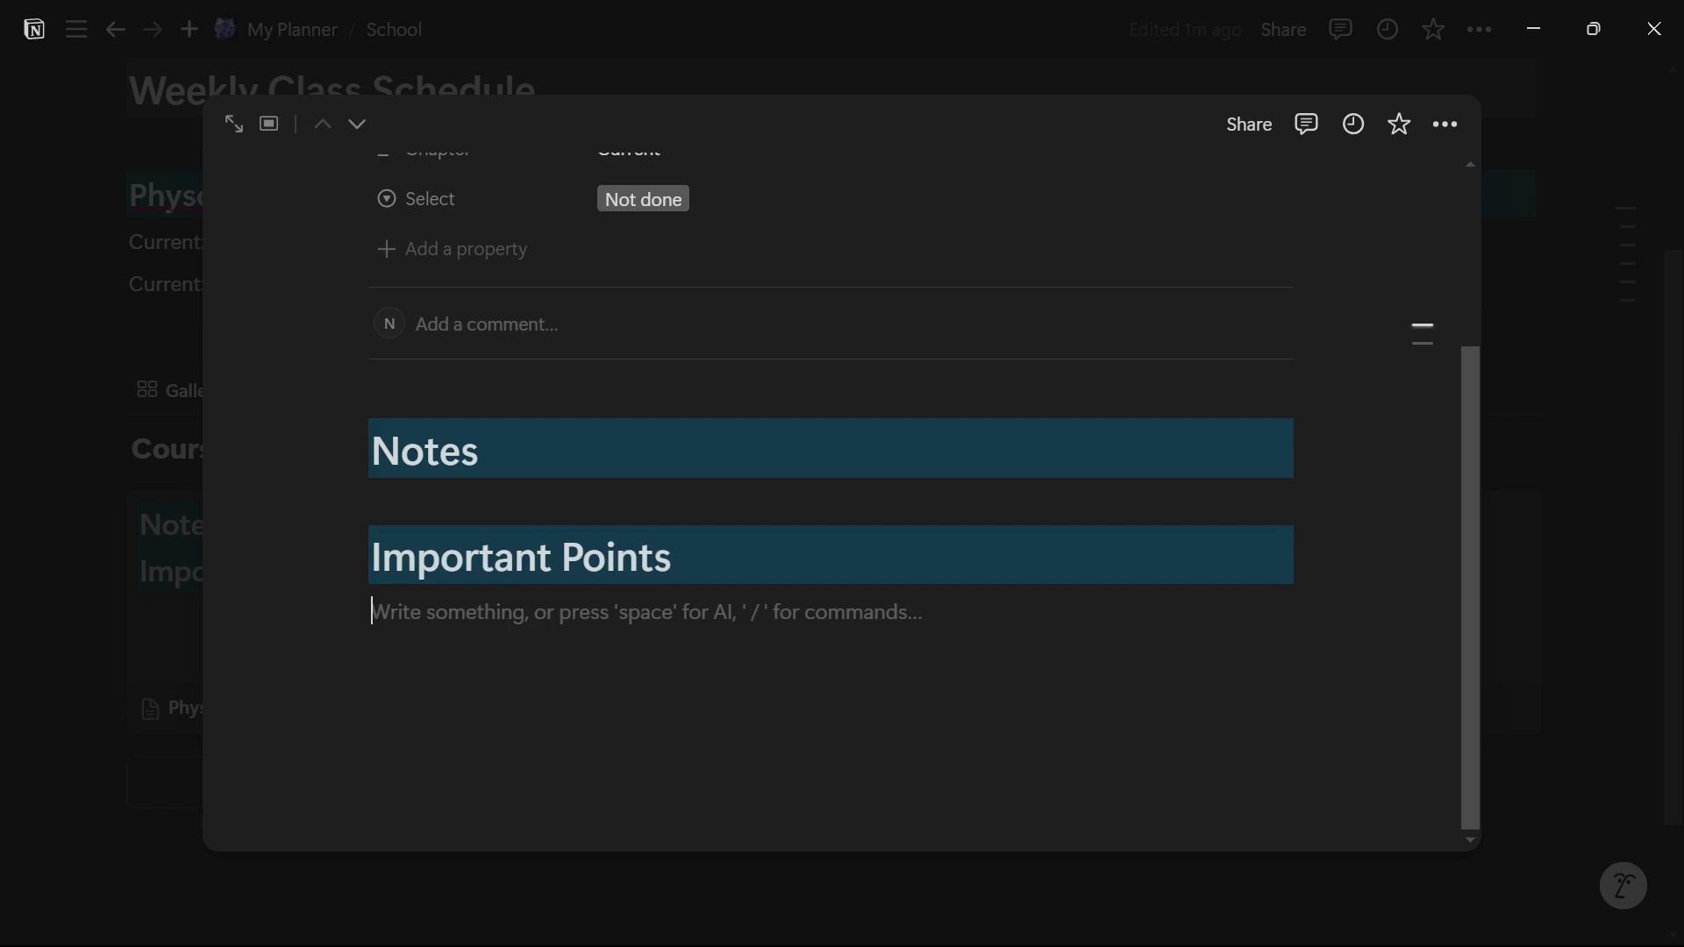
Step: Insert the blue train platform image from Downloads (3d8a0df9-be1d-4bc8-a045…) below "Important Points", and close the Physics page
text(/im)
key(Return)
click(835, 746)
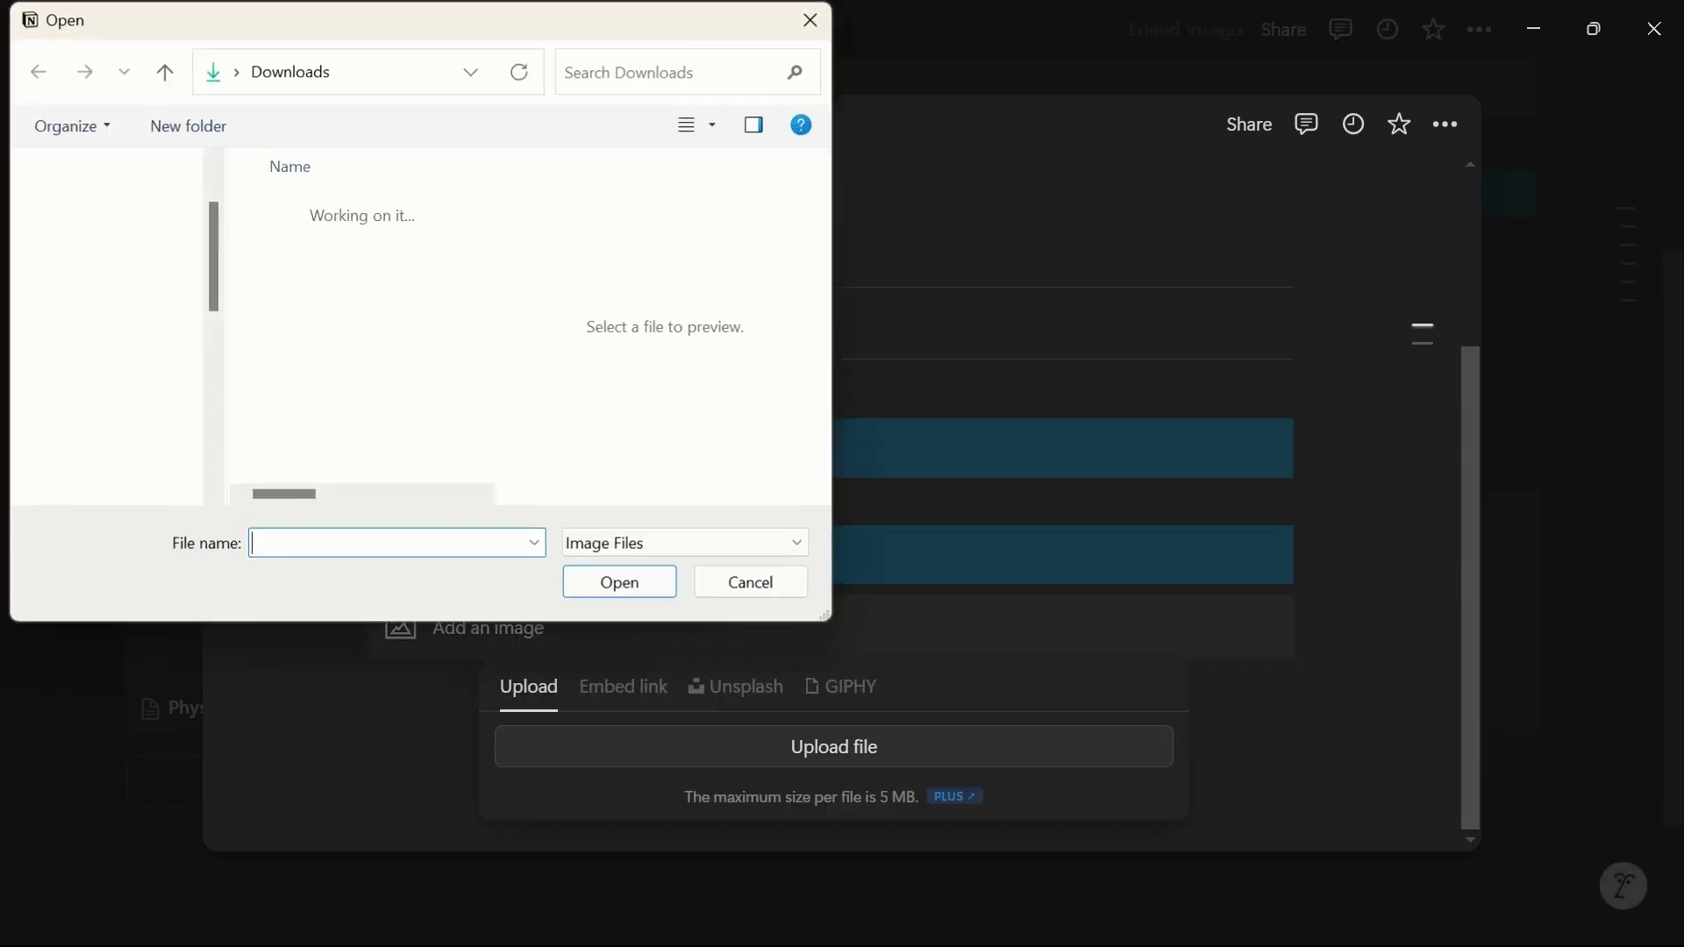
click(359, 279)
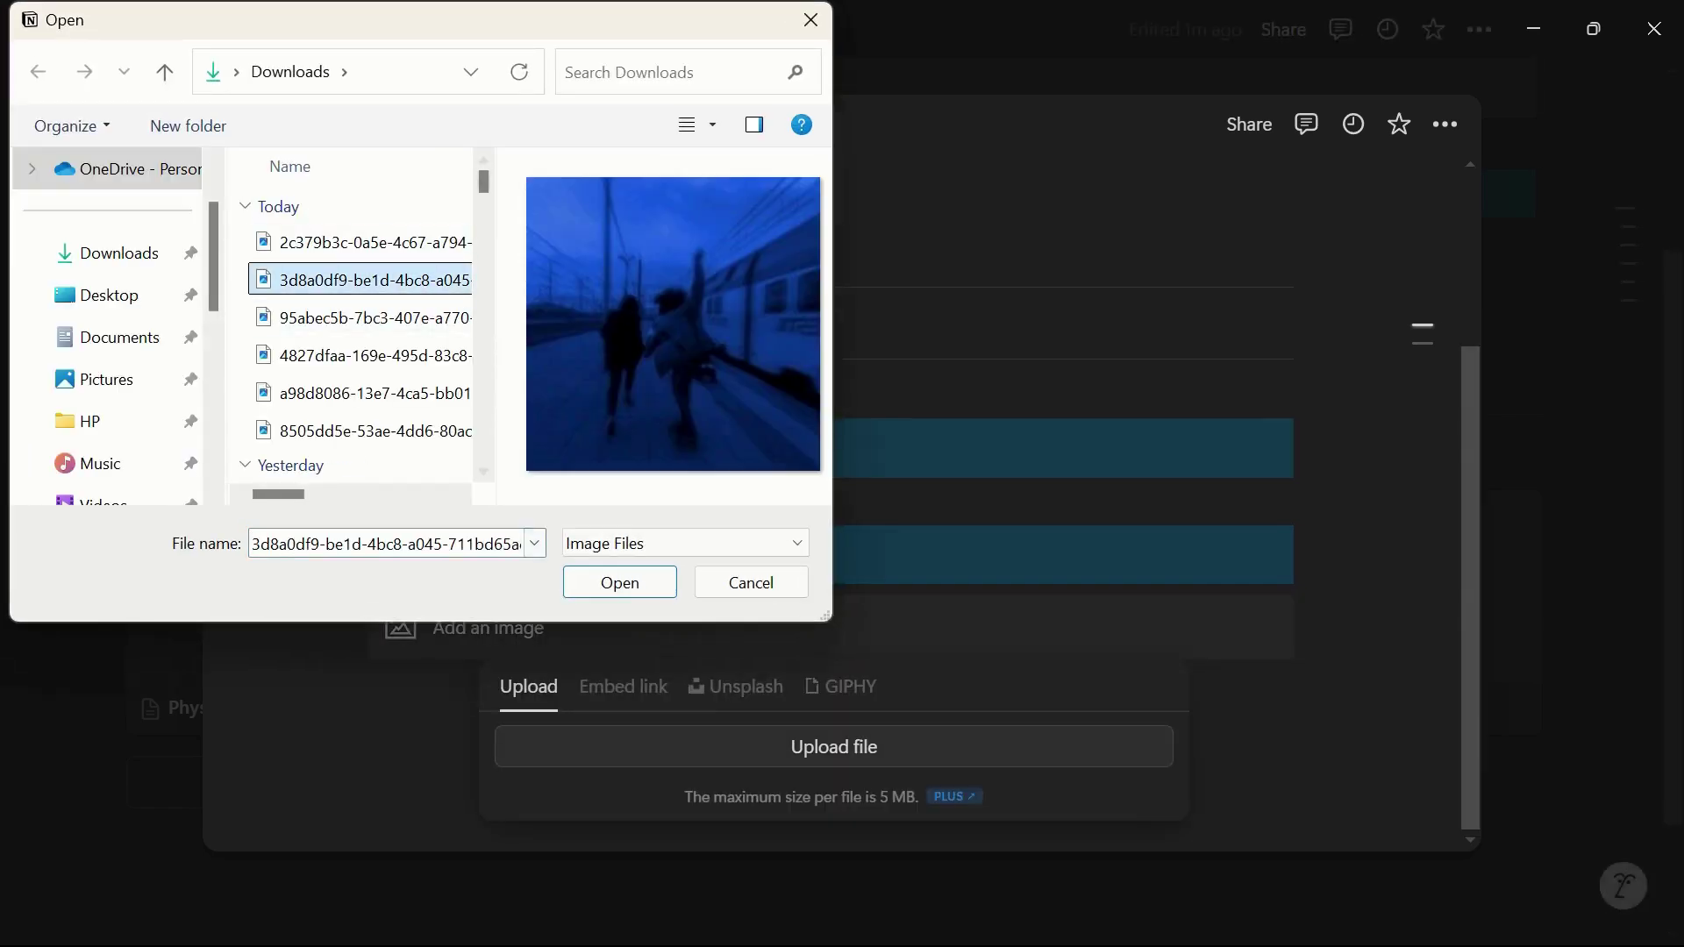
key(Return)
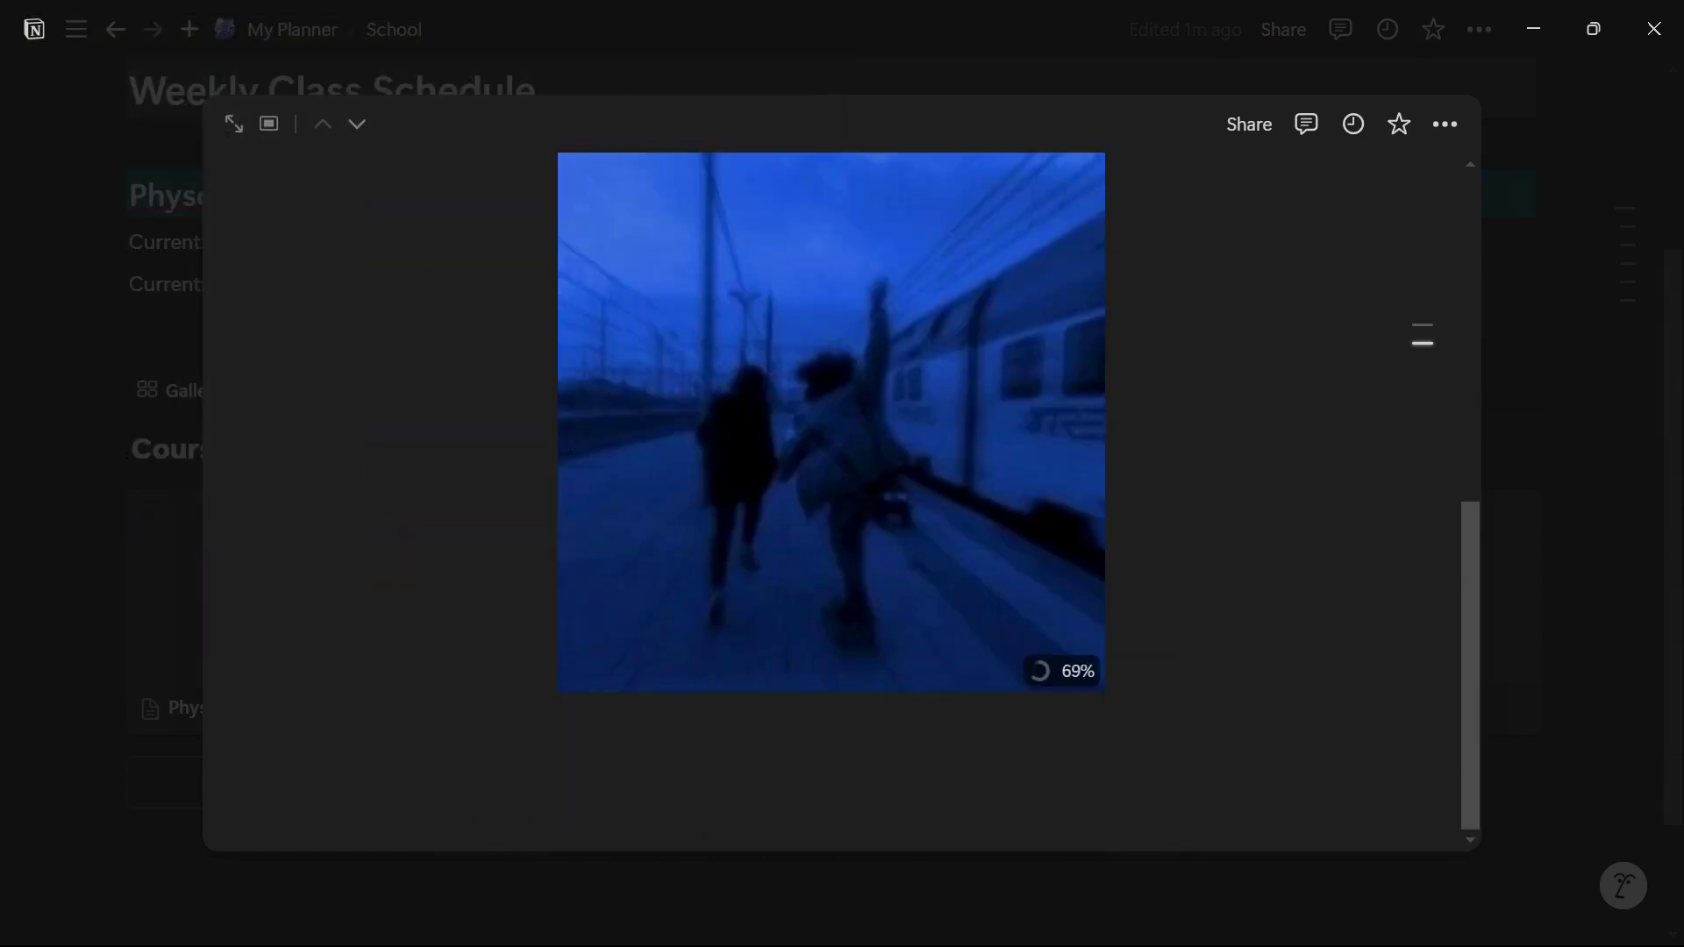
key(Escape)
Step: Add a Heading 1 reading "Assignment and Exam Tracker" below the Courses gallery on the School page
scroll(354, 579, down, 2)
click(391, 684)
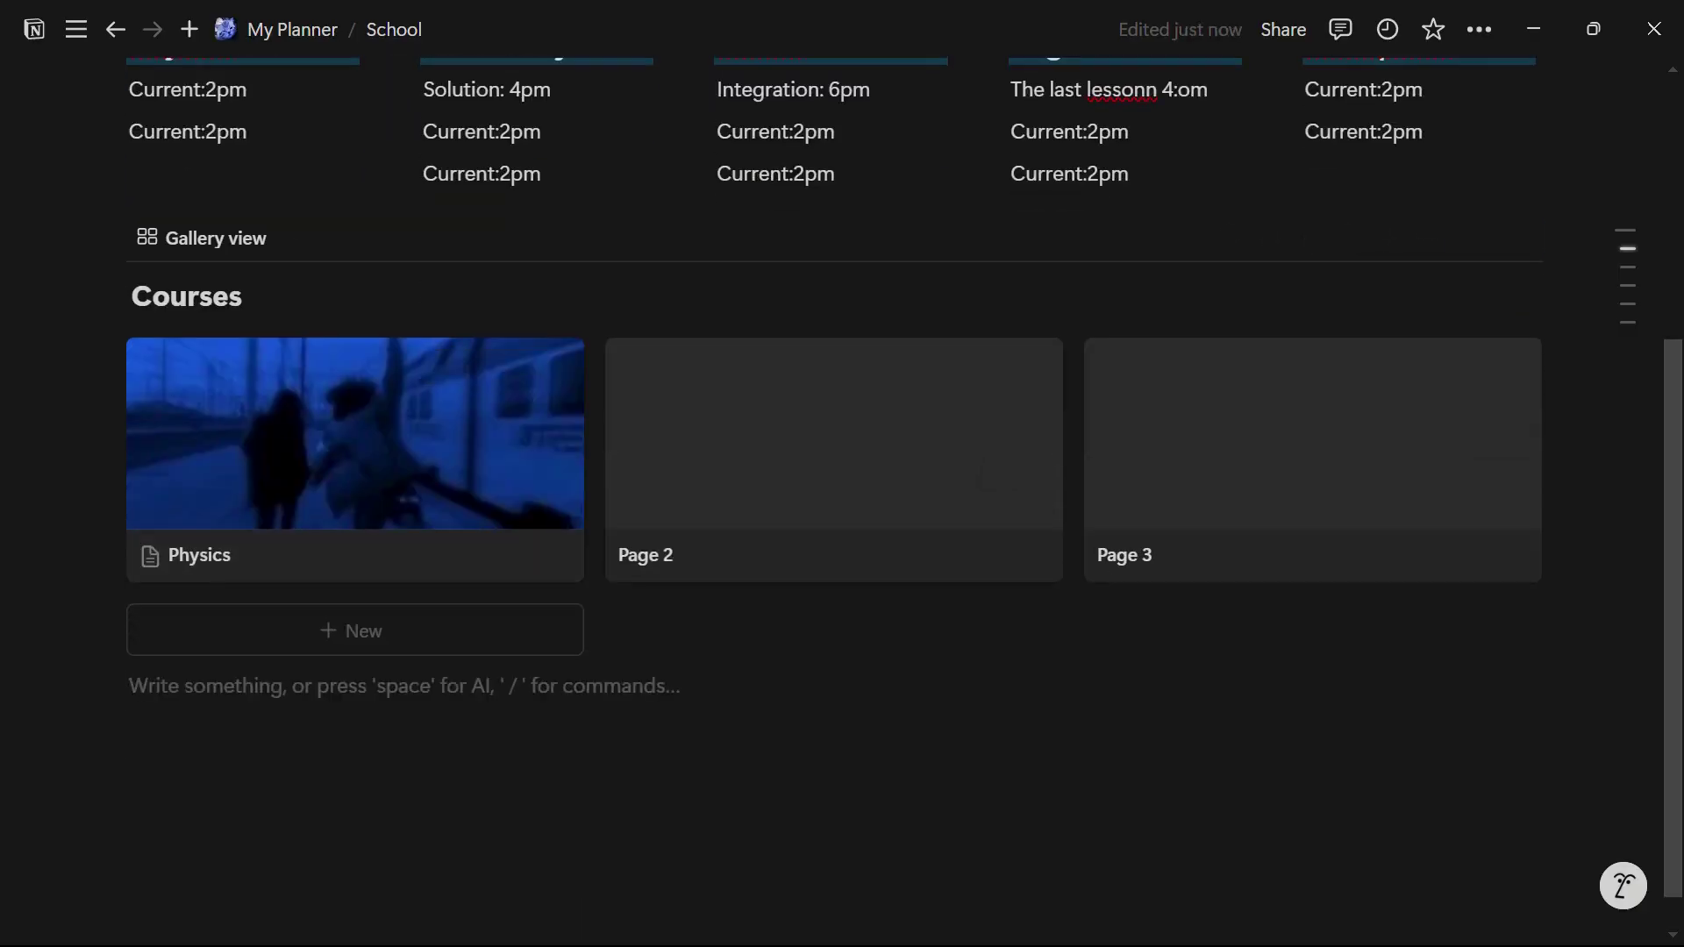
scroll(390, 685, up, 5)
scroll(390, 684, down, 5)
scroll(390, 684, up, 5)
scroll(833, 500, down, 5)
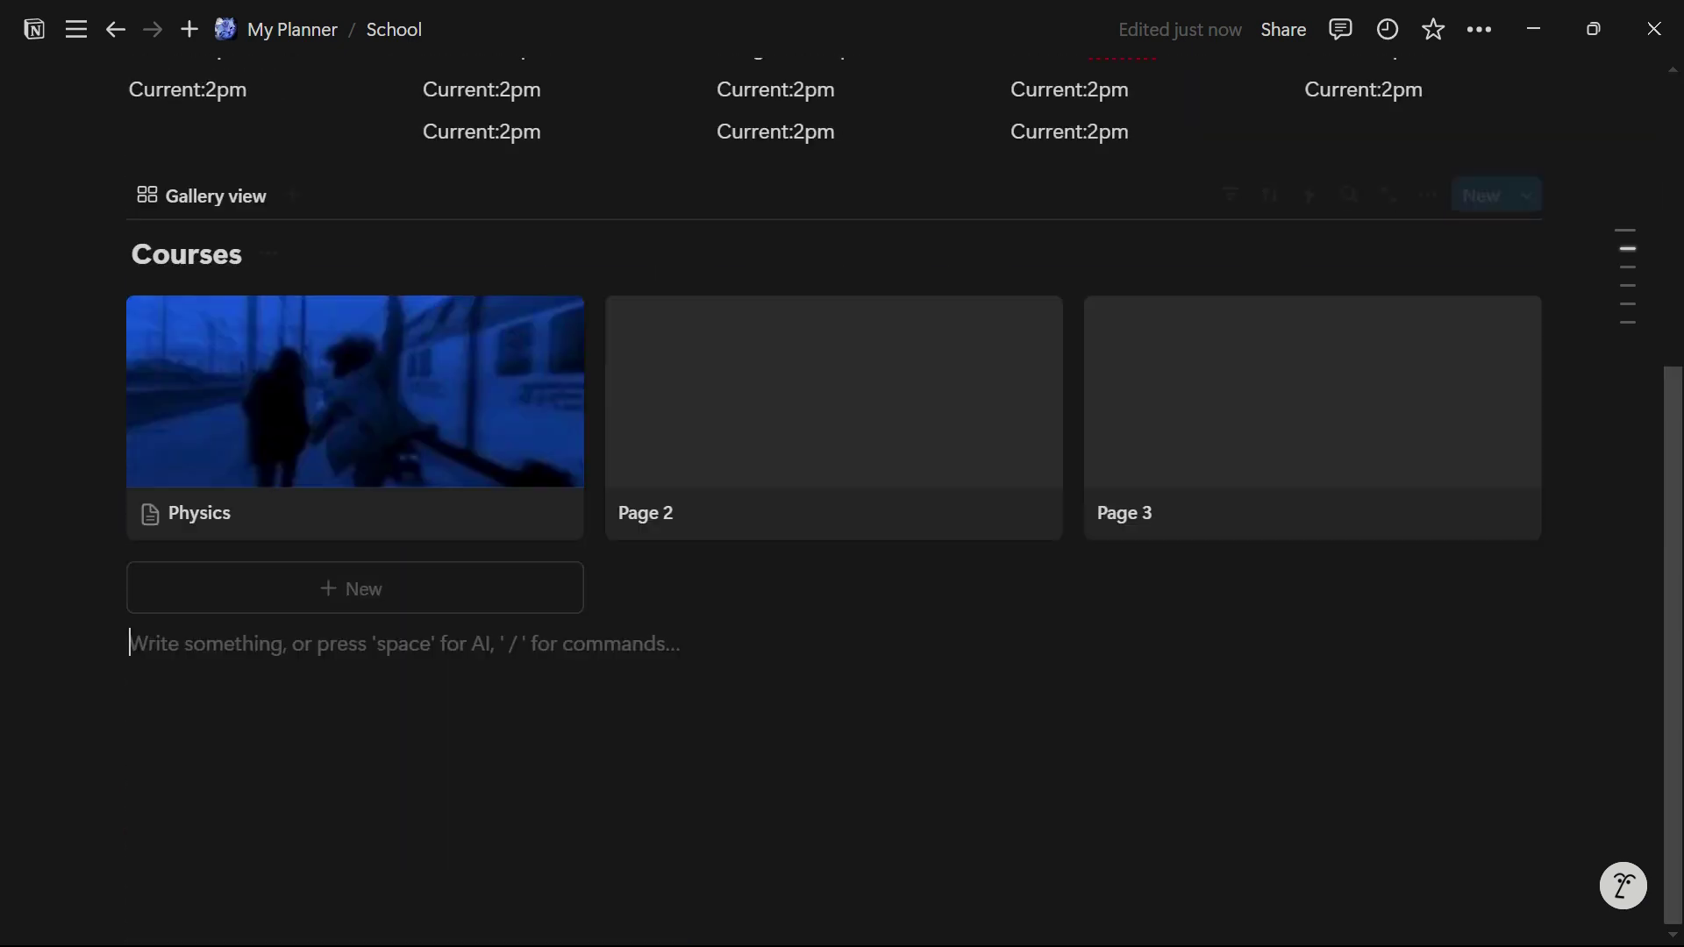
text(/h1)
key(Return)
text(Assignment and Exam)
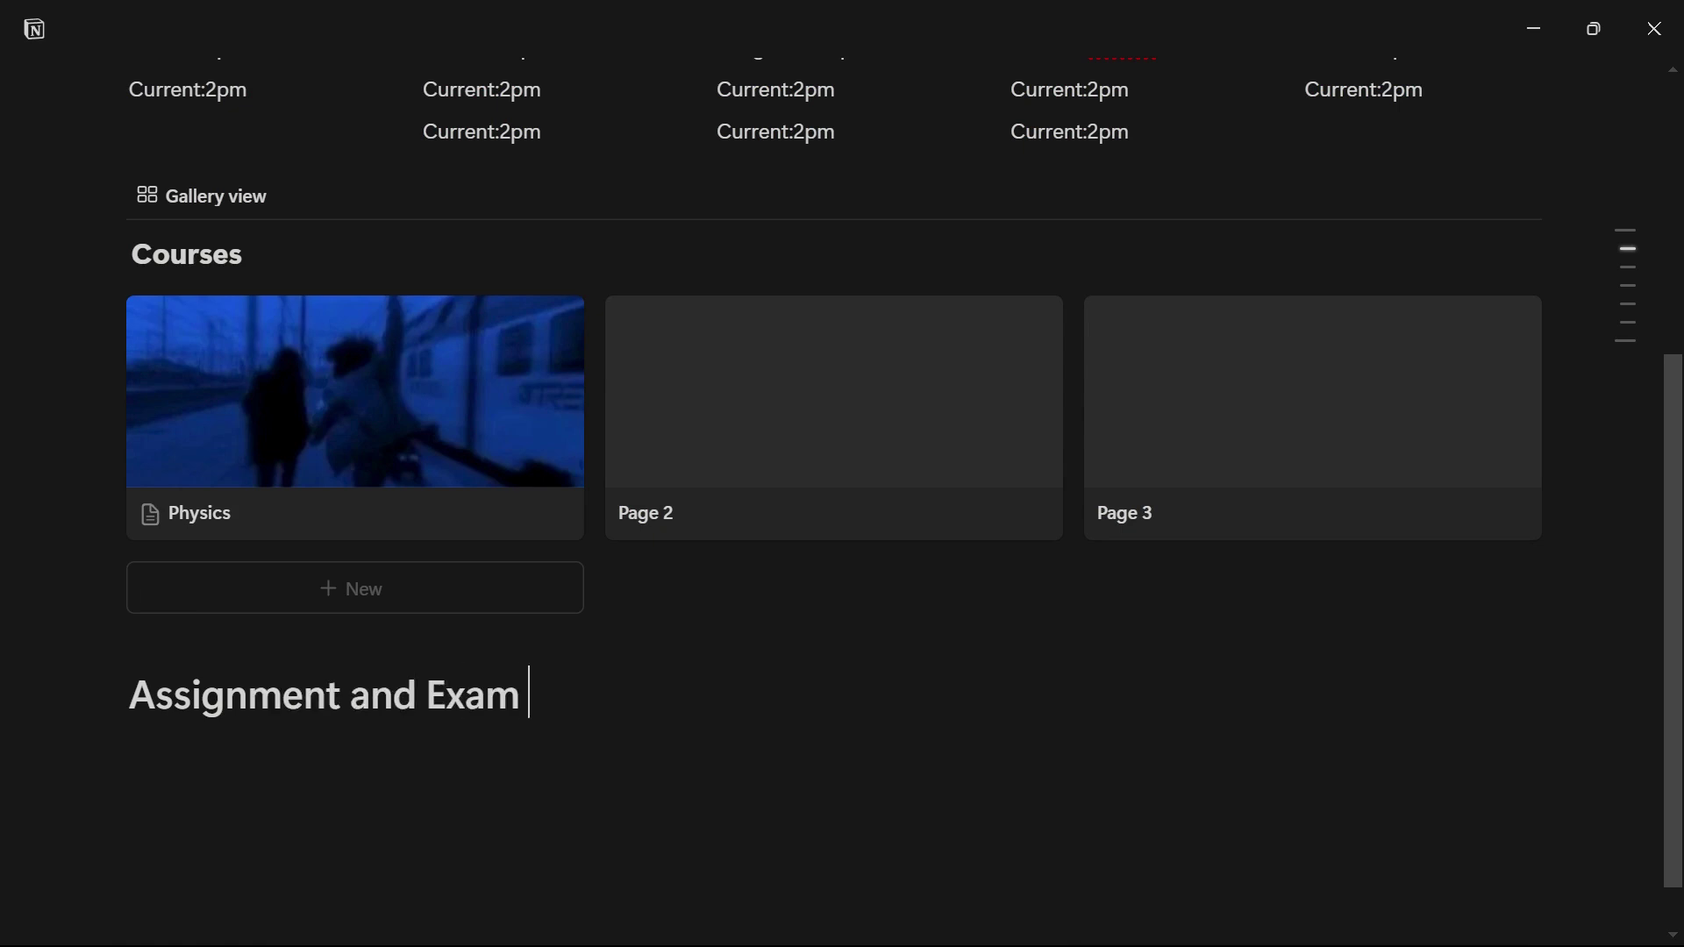
text( Tracker)
key(Return)
Step: Insert a new blank table database below the Assignment and Exam Tracker heading and title it "Tracker"
text(/)
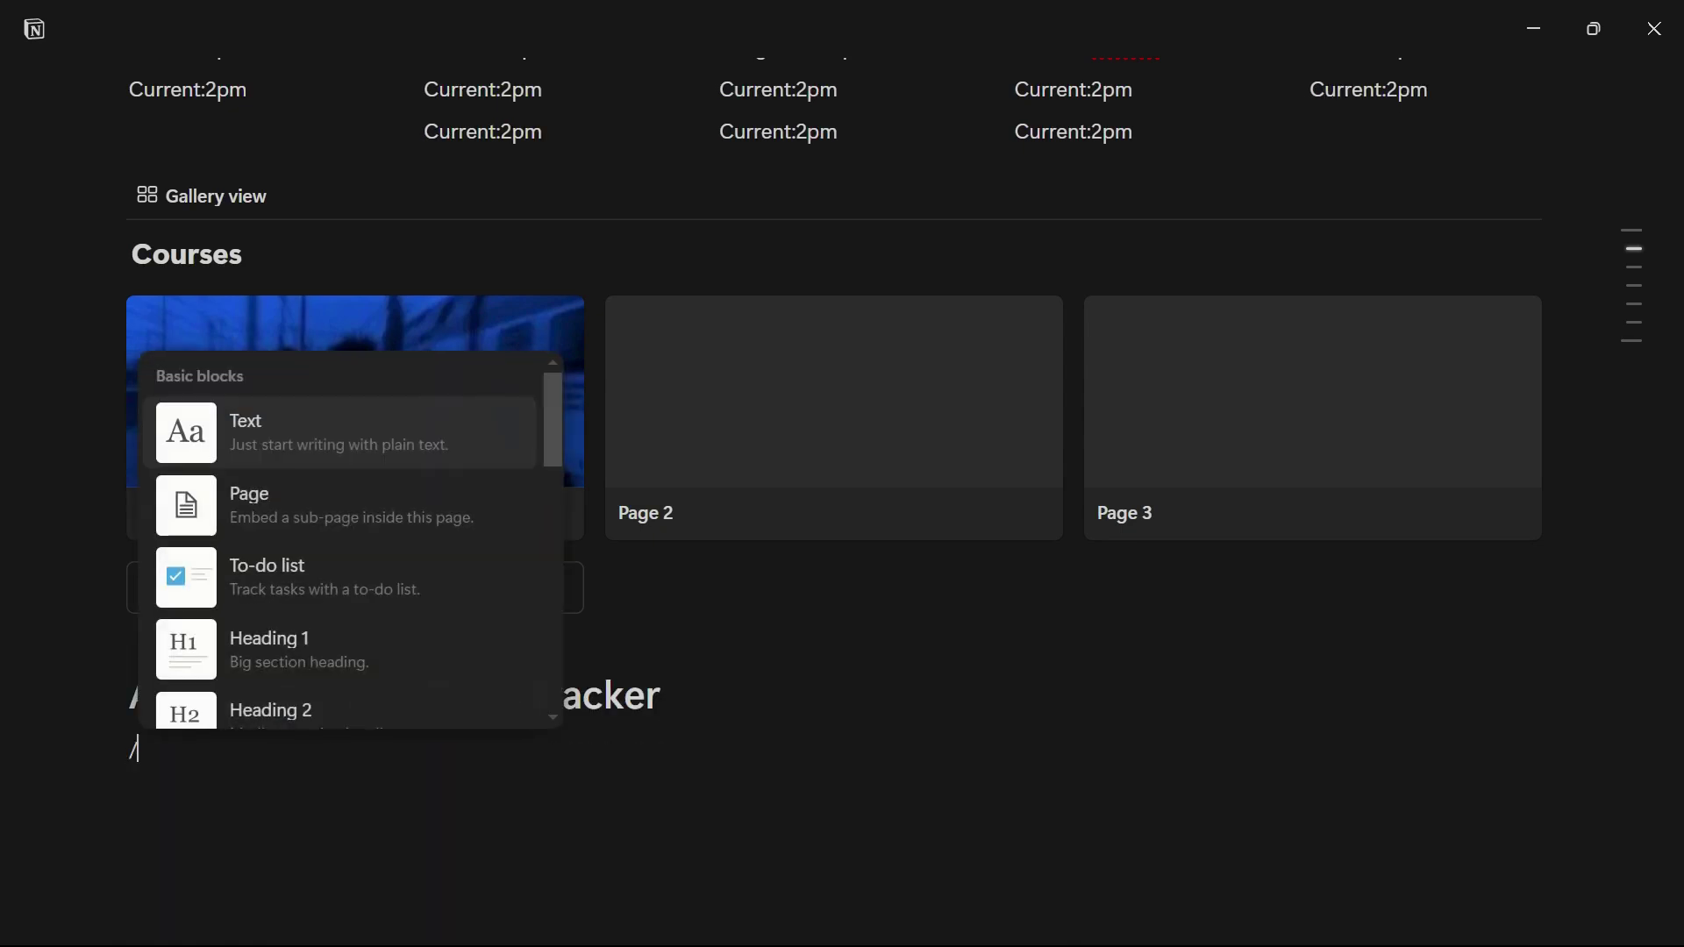
text(table)
key(Down)
key(Return)
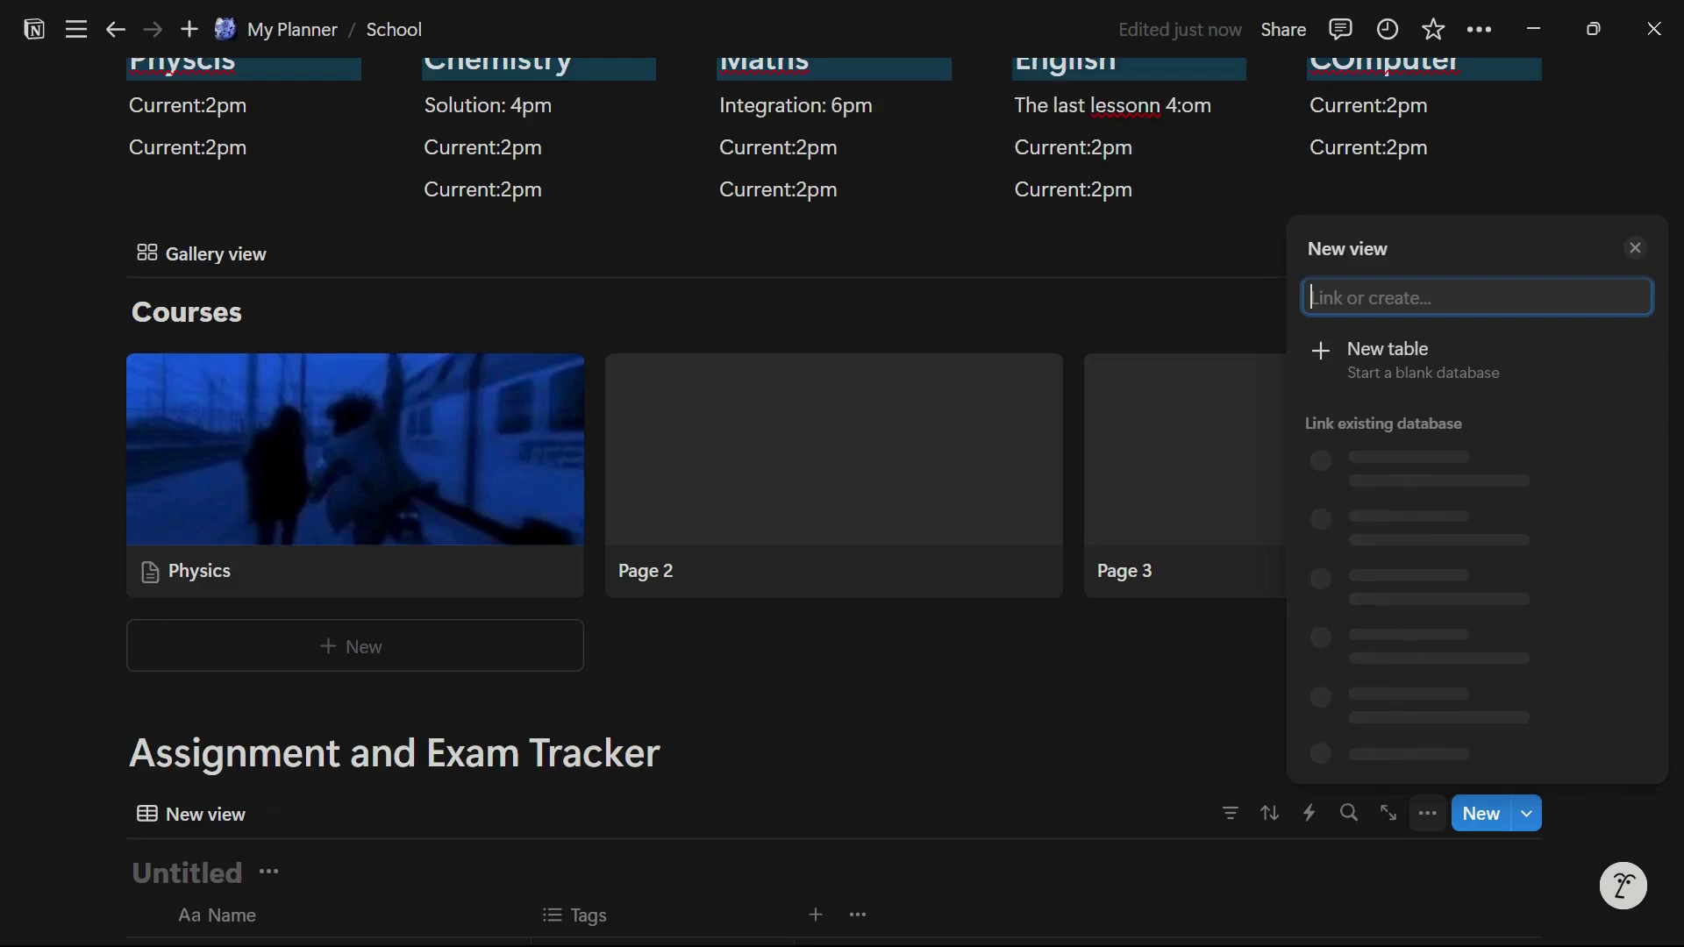
key(Down)
key(Return)
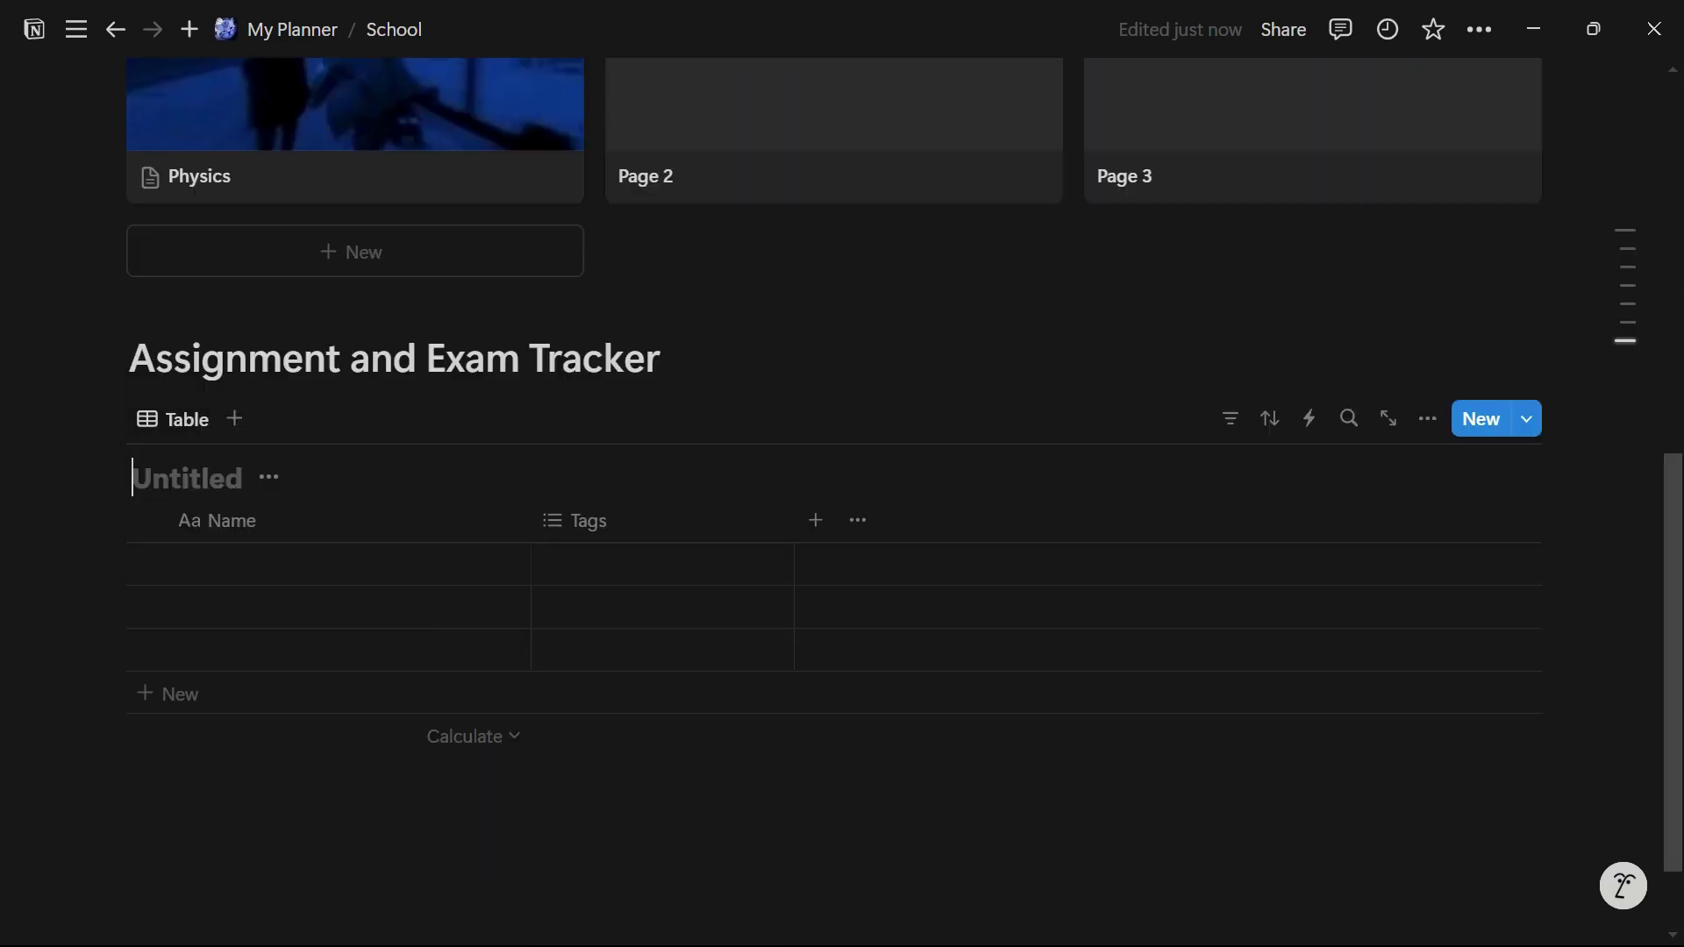
text(Tracker)
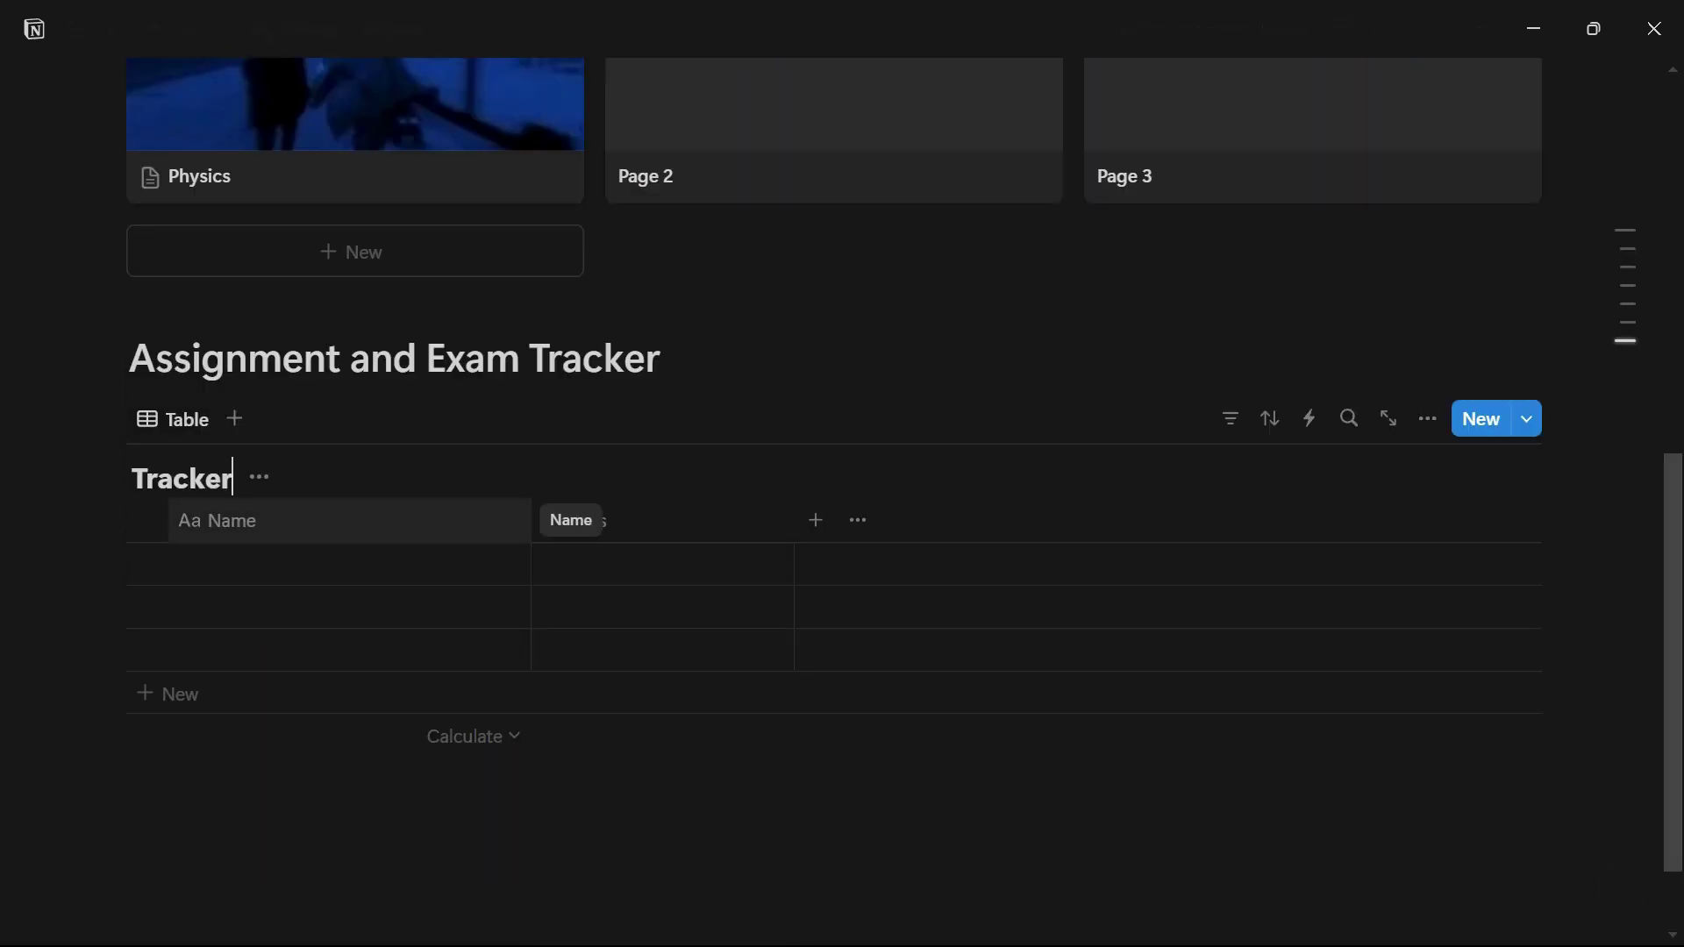
Step: Name the three rows of the Tracker table "Questions", "Biomolecules" and "Differentiation"
click(349, 564)
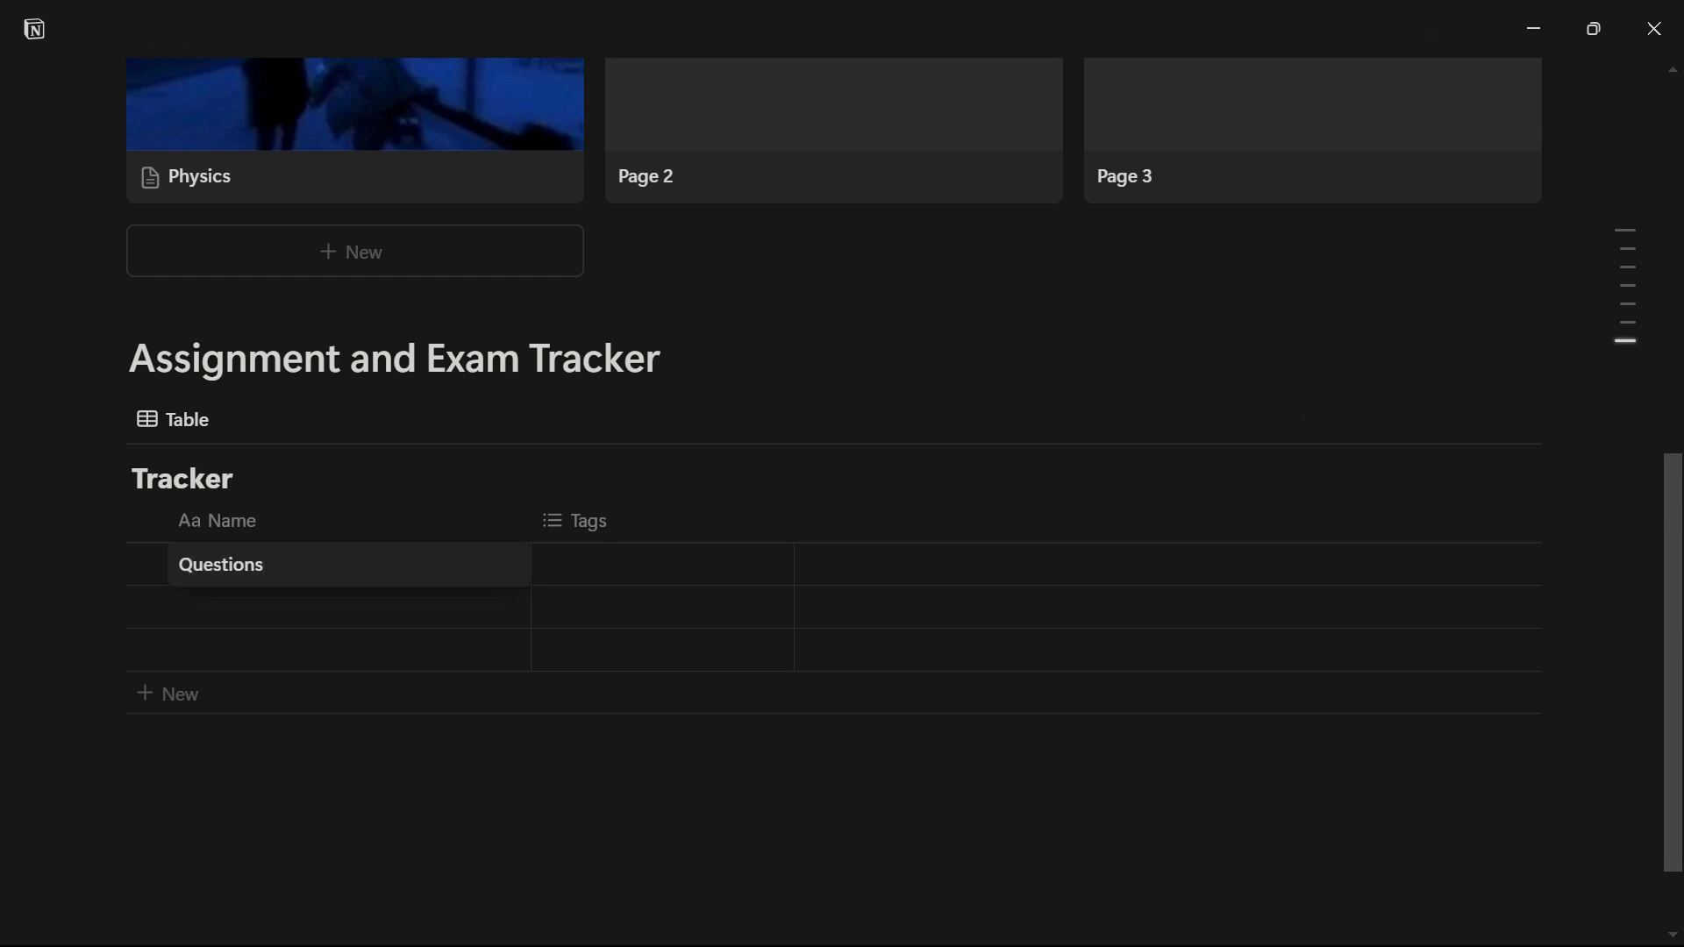
text(Questions)
key(Return)
key(Return)
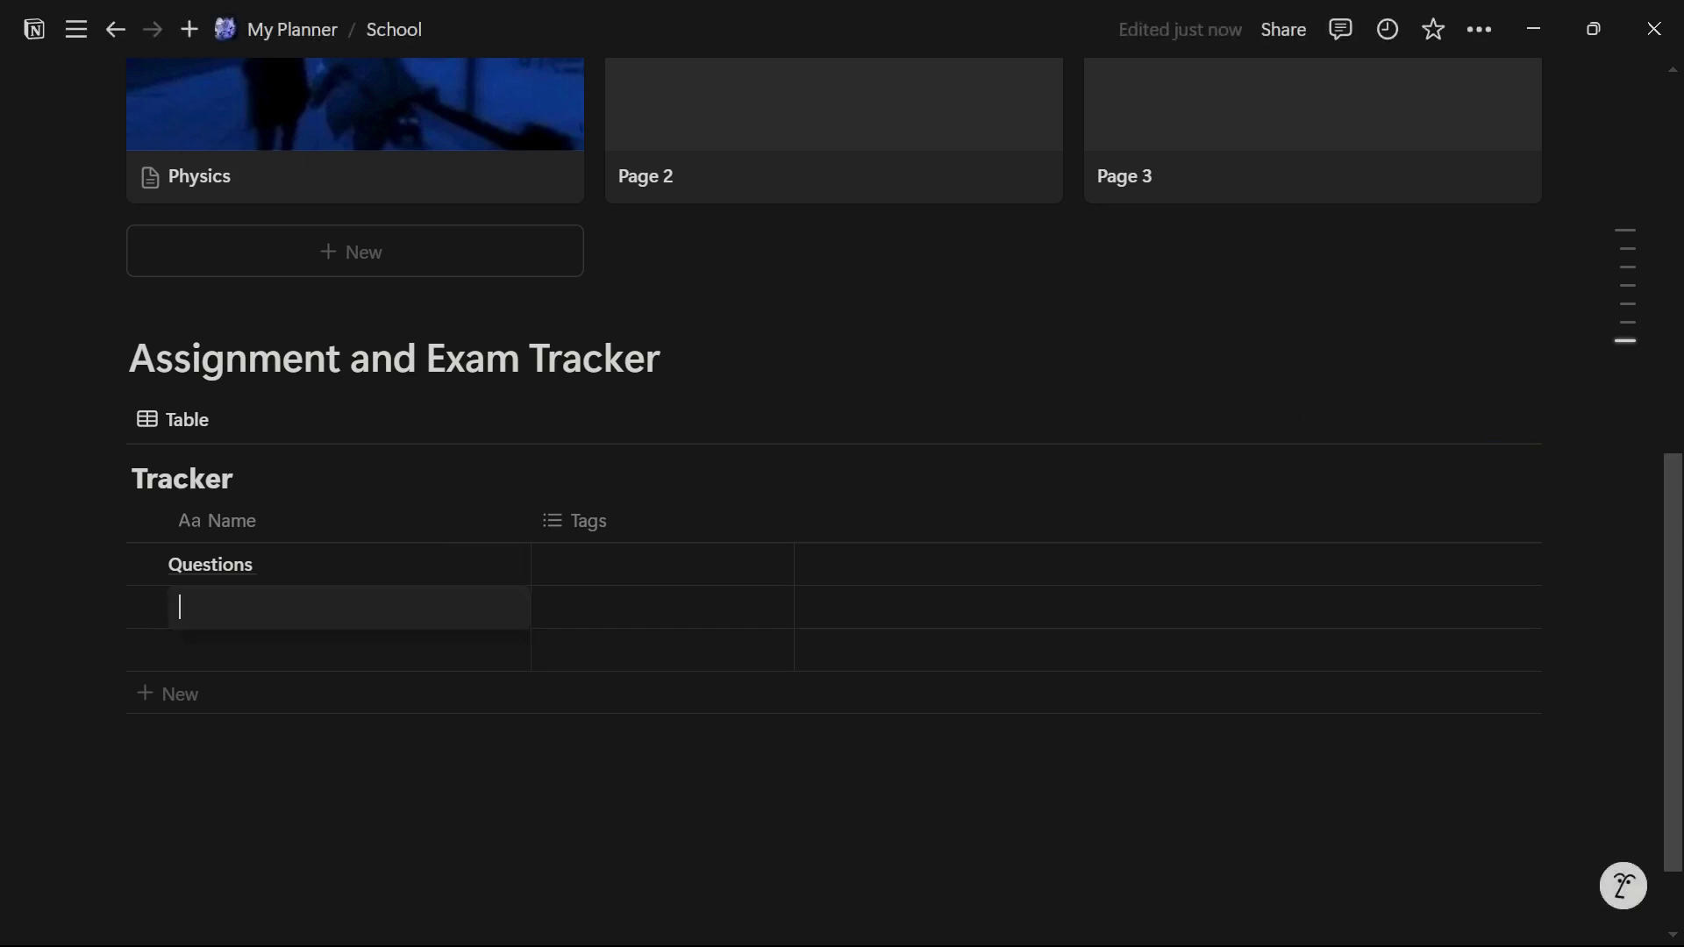
text(Biomolecule)
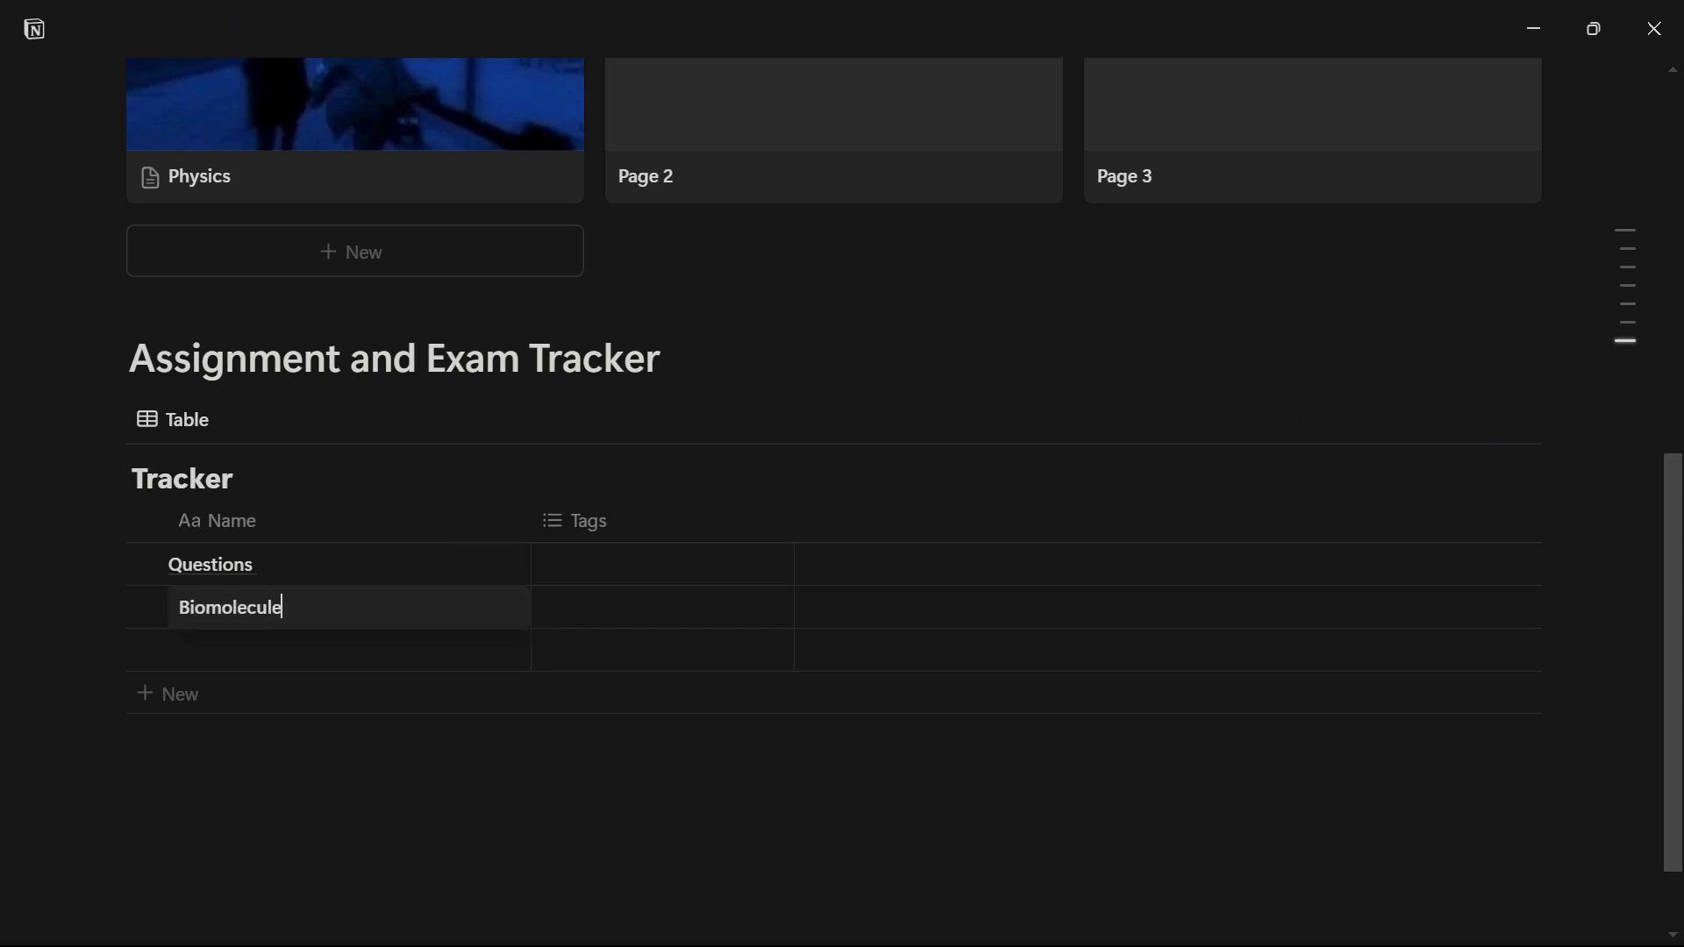
text(s)
key(Return)
key(Return)
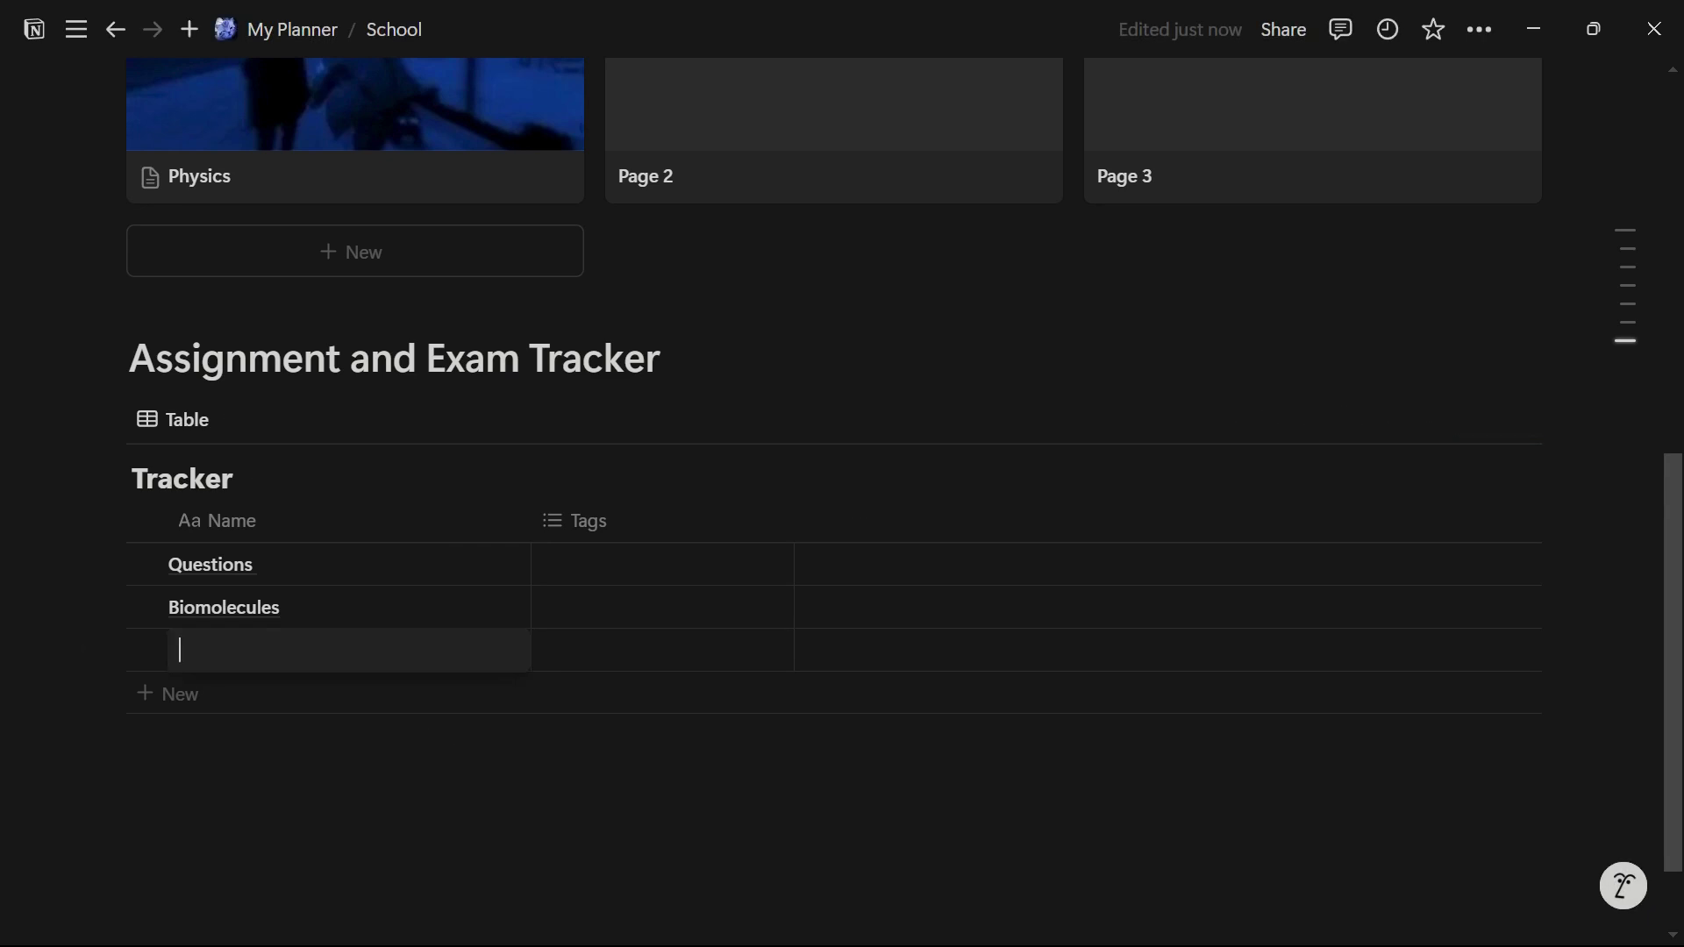
text(Differe)
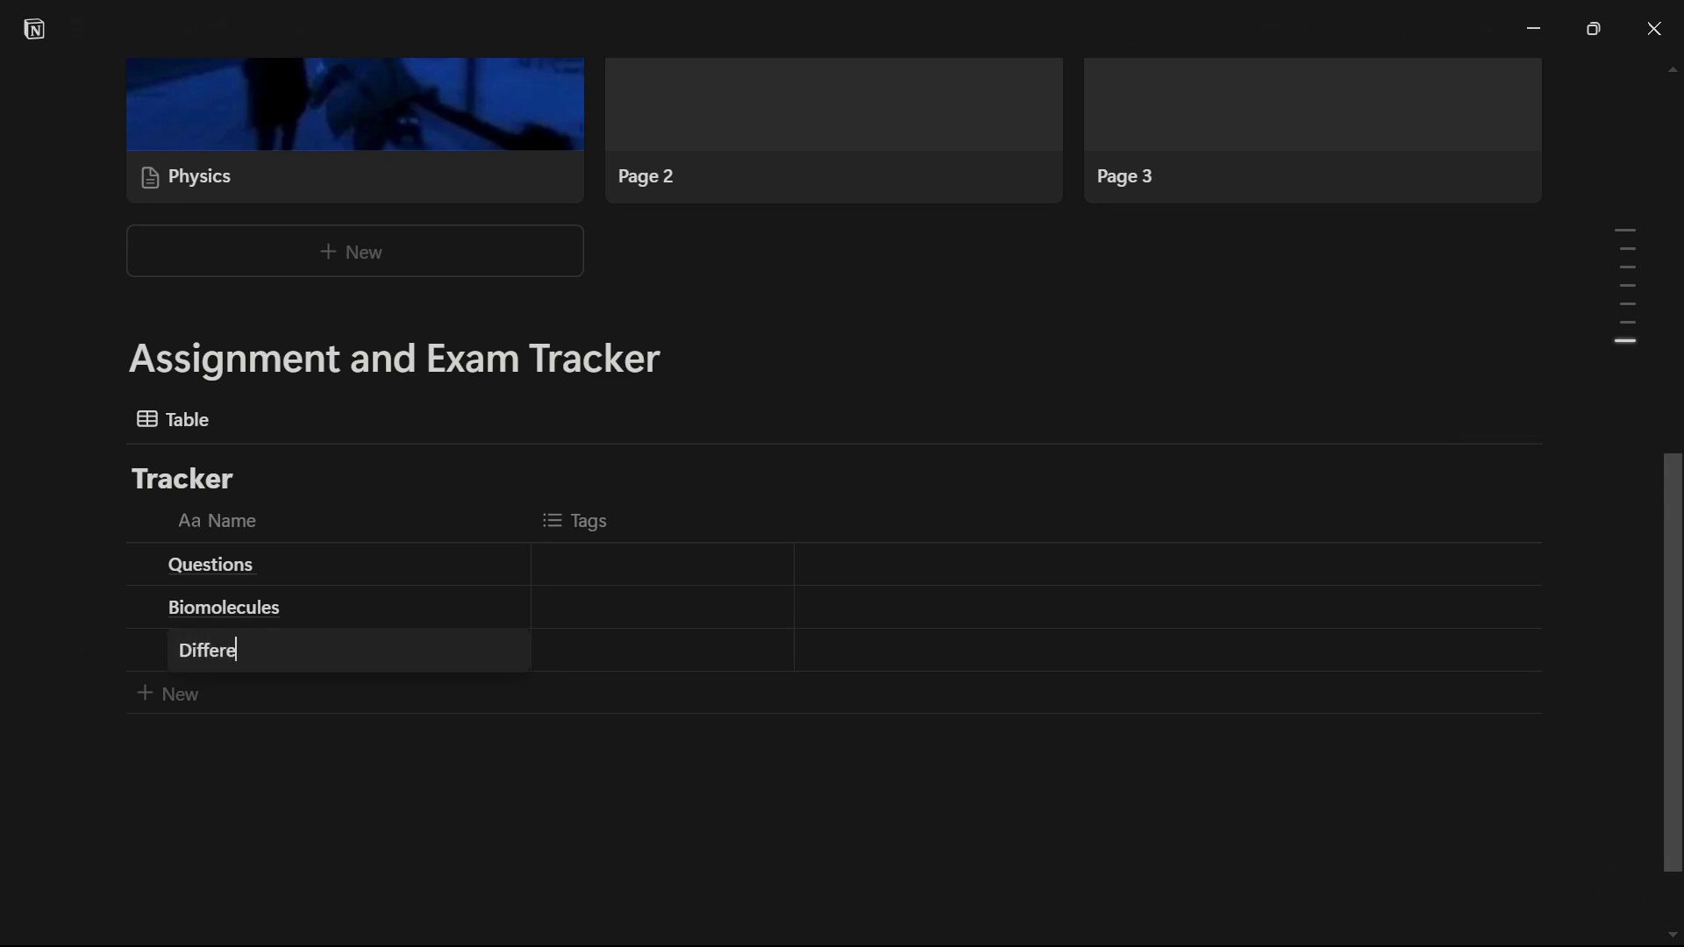
text(ntiation)
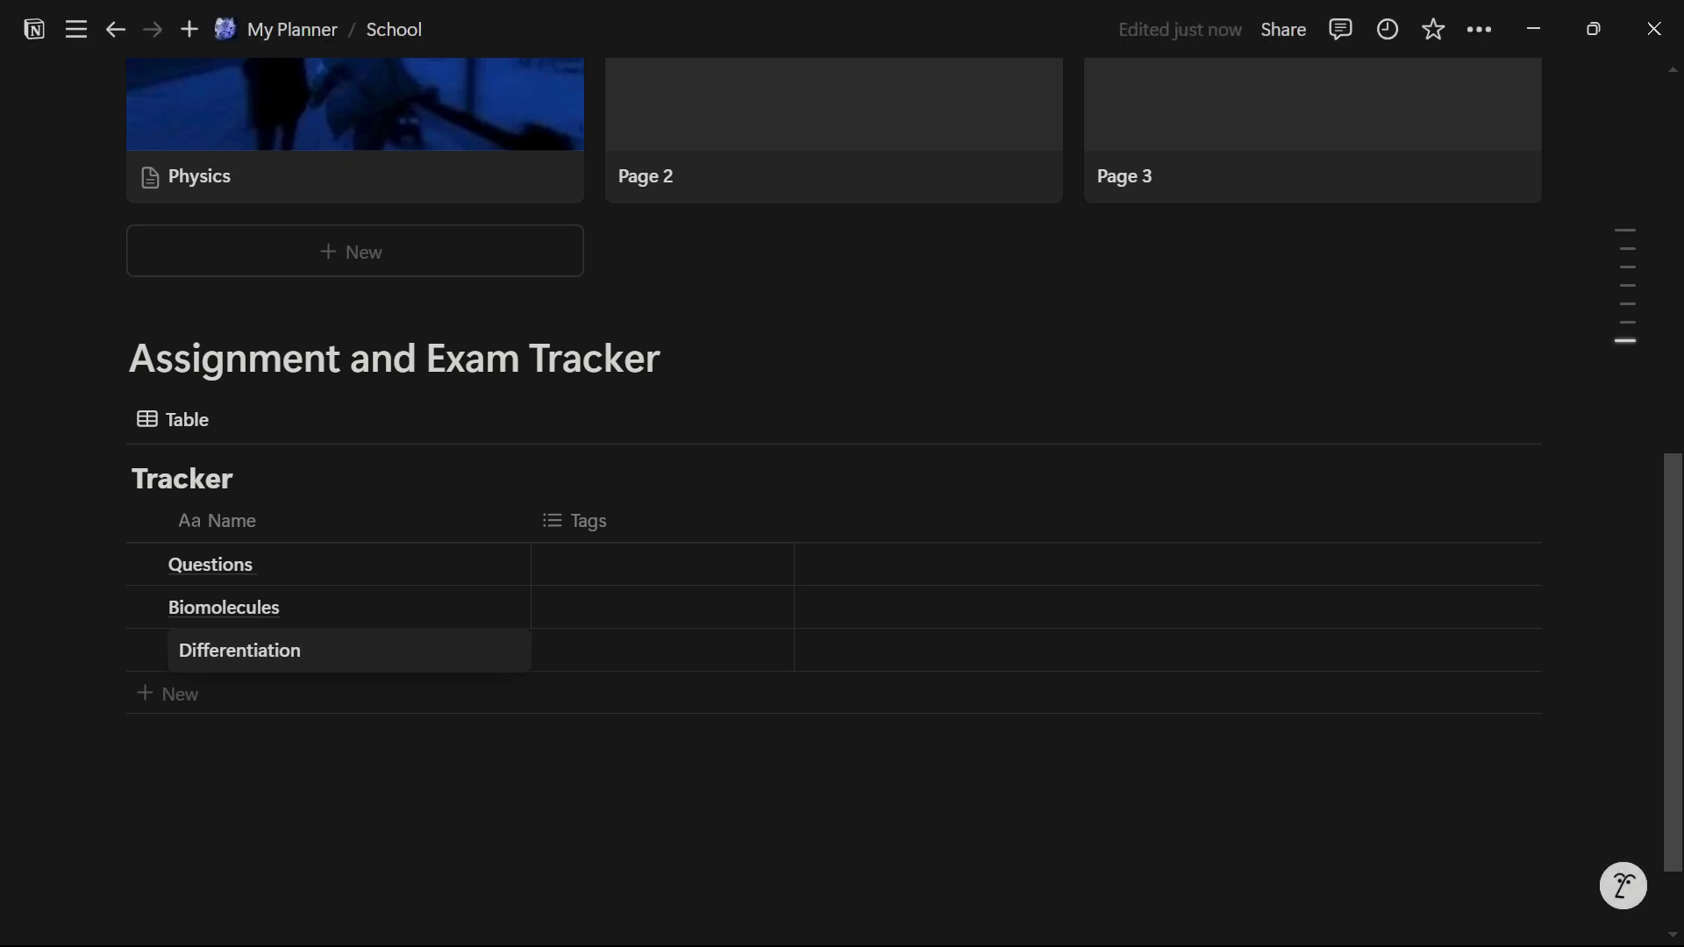
key(Escape)
Step: Open the Questions row as a page and rename its Tags property to "Type"
click(481, 564)
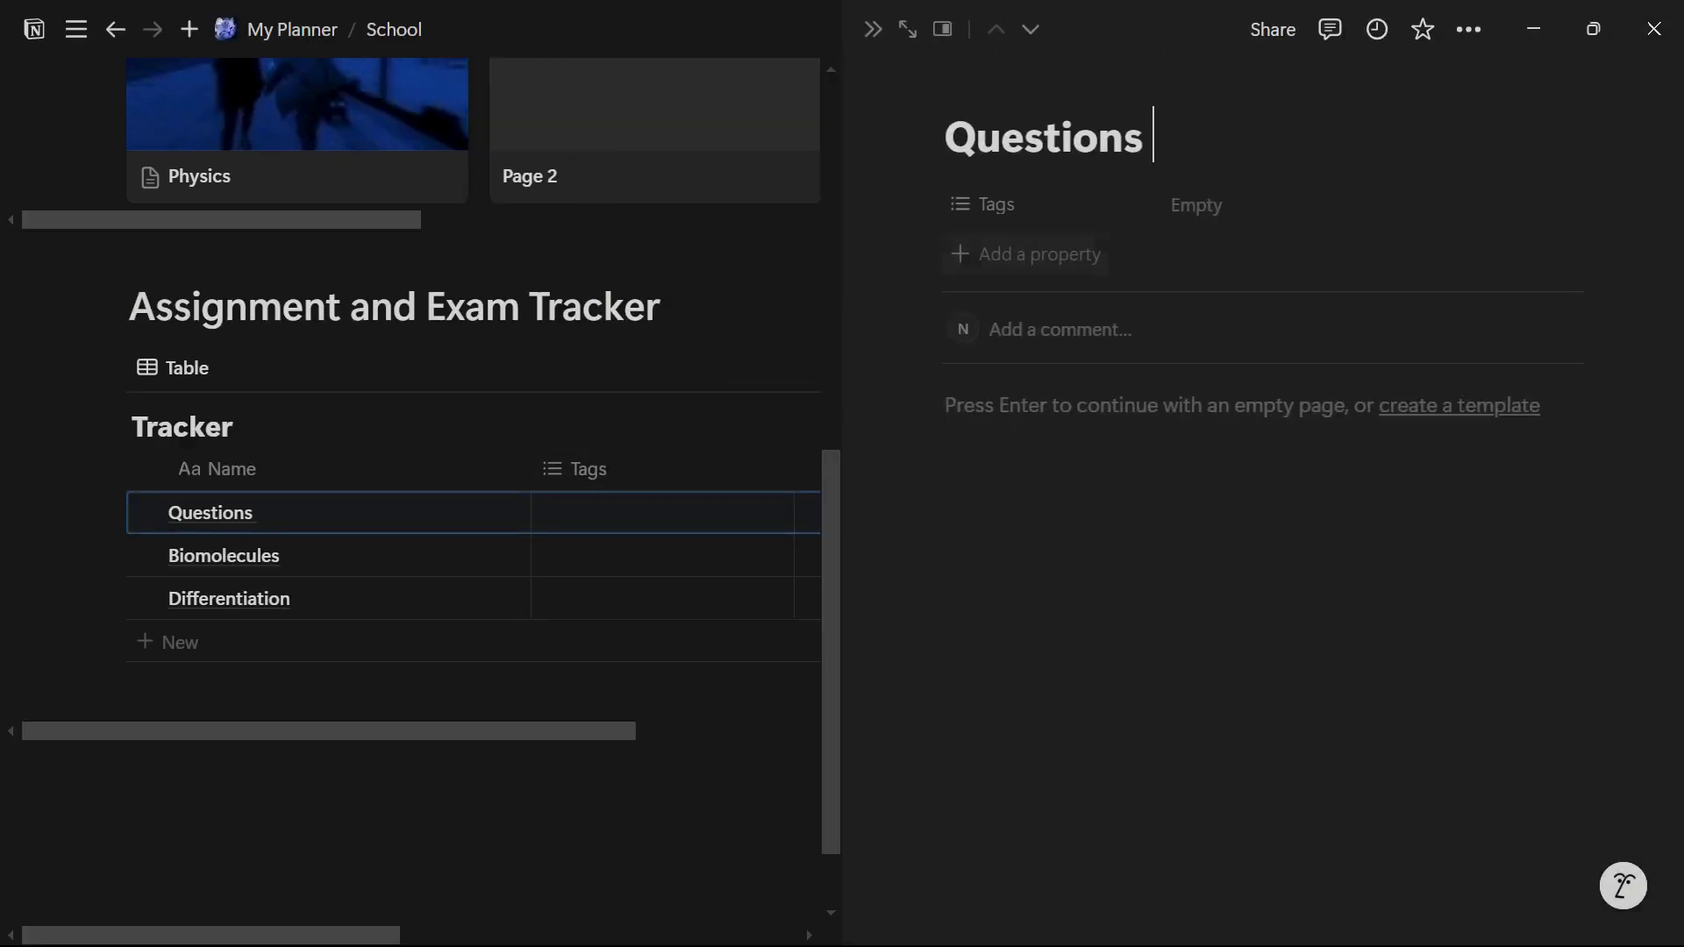
click(996, 205)
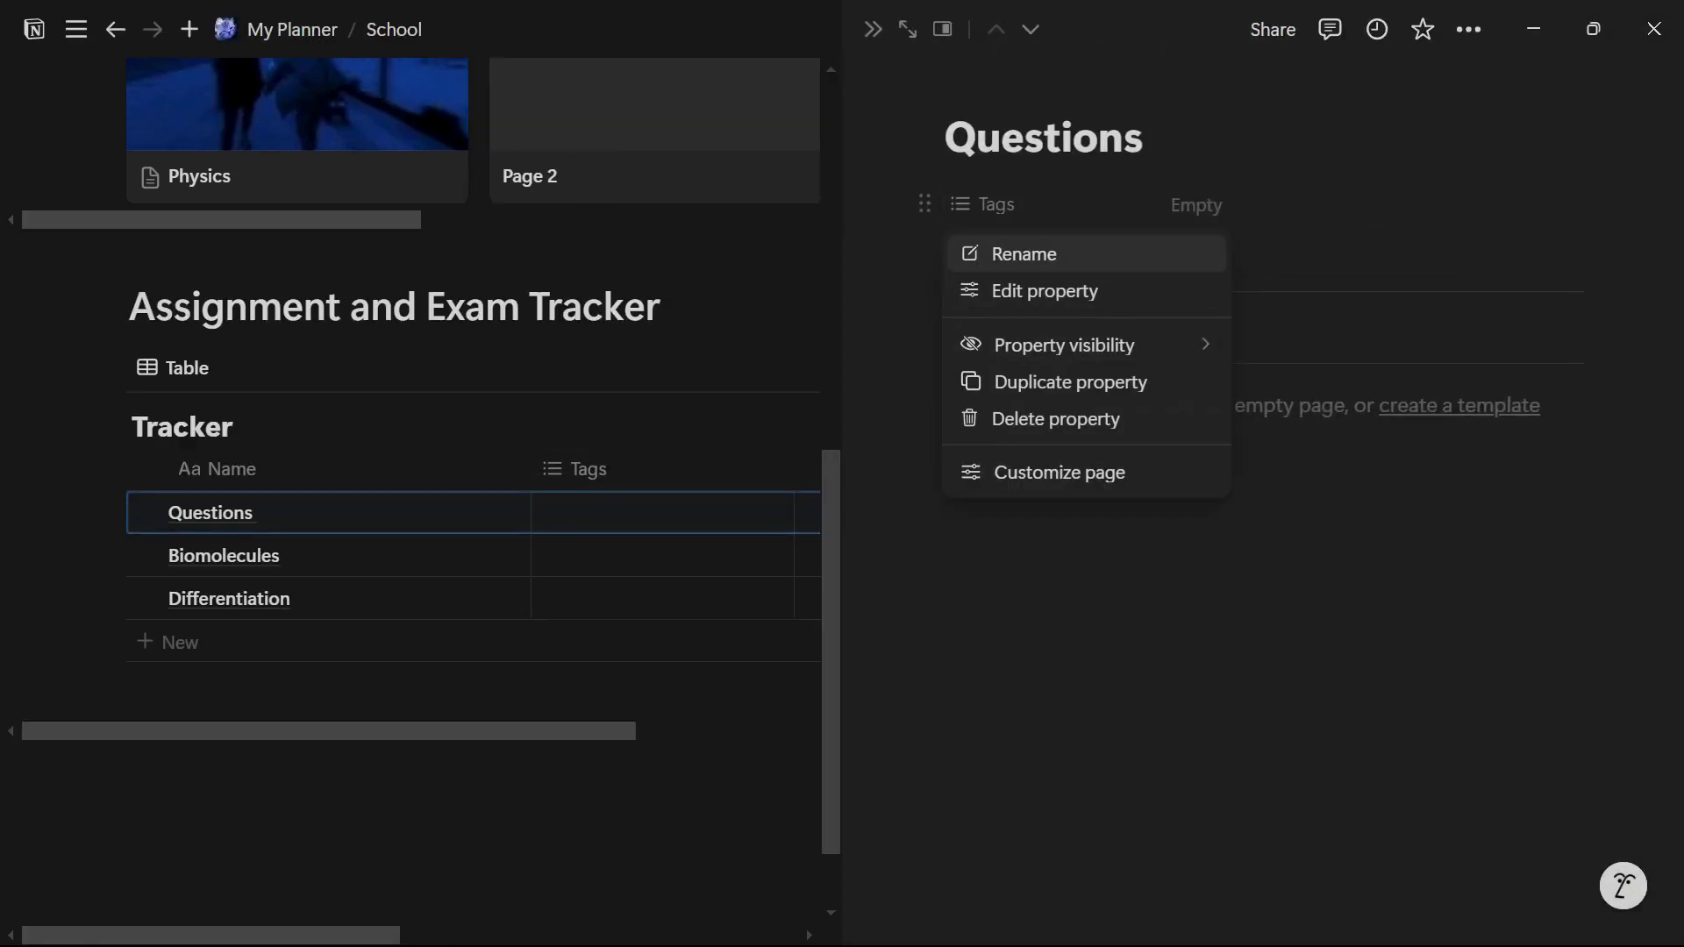
click(1023, 254)
text(Type)
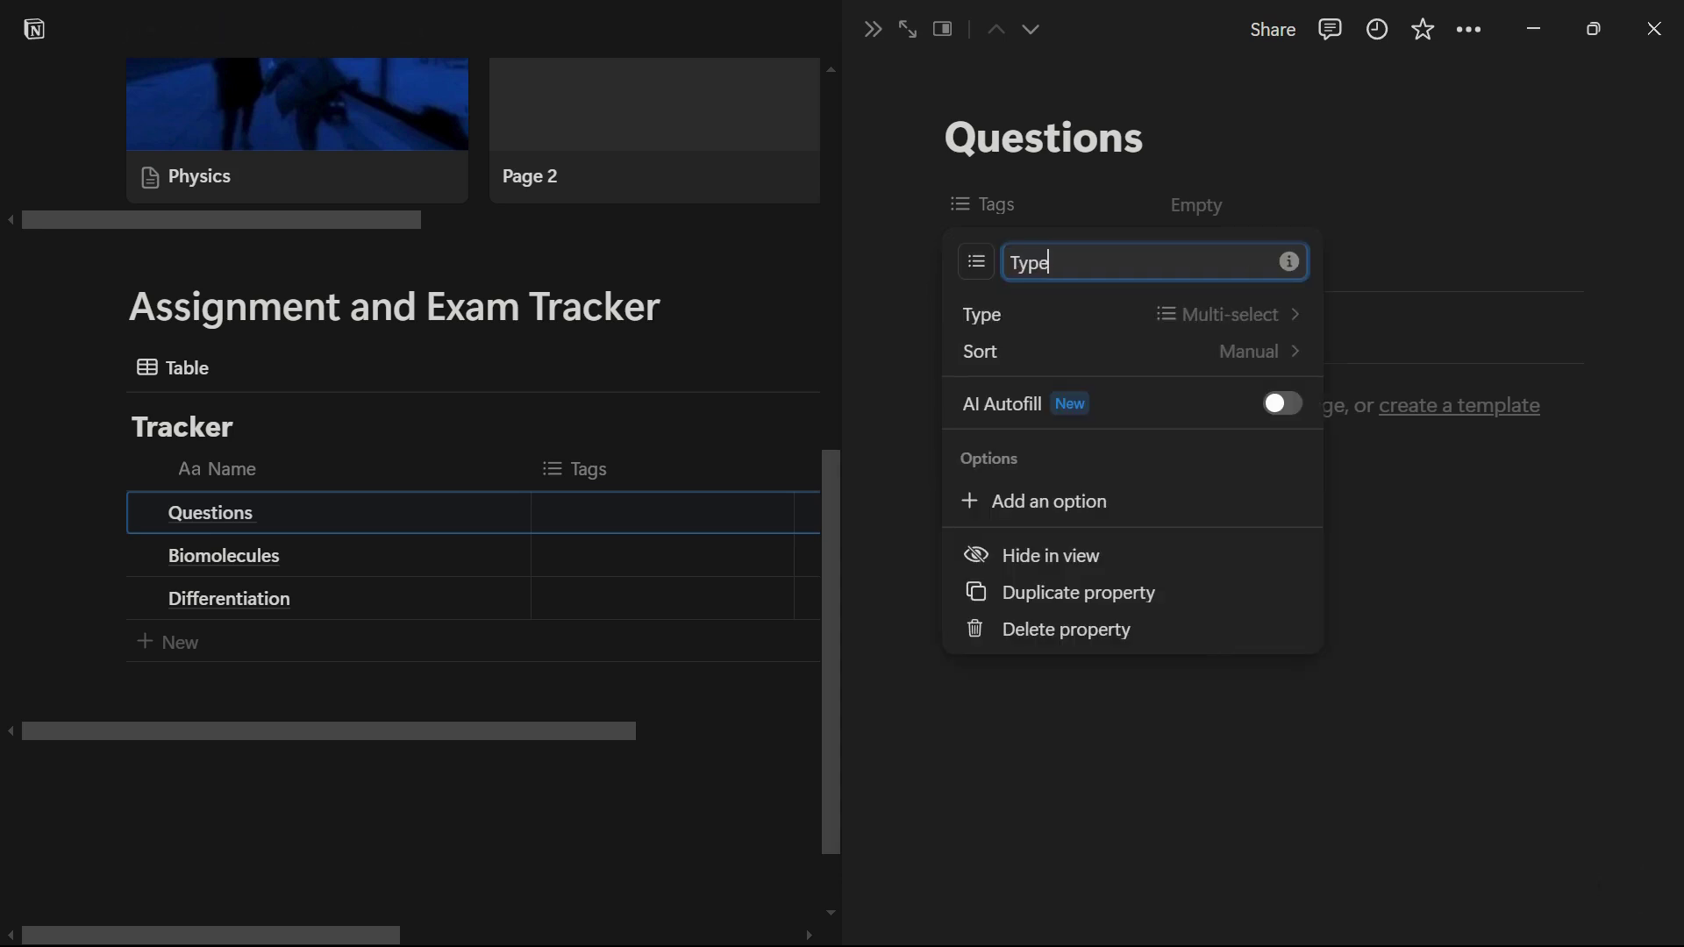
key(Return)
Step: Create the options "quiz" and "question" as Type values for the Questions entry
text(qu)
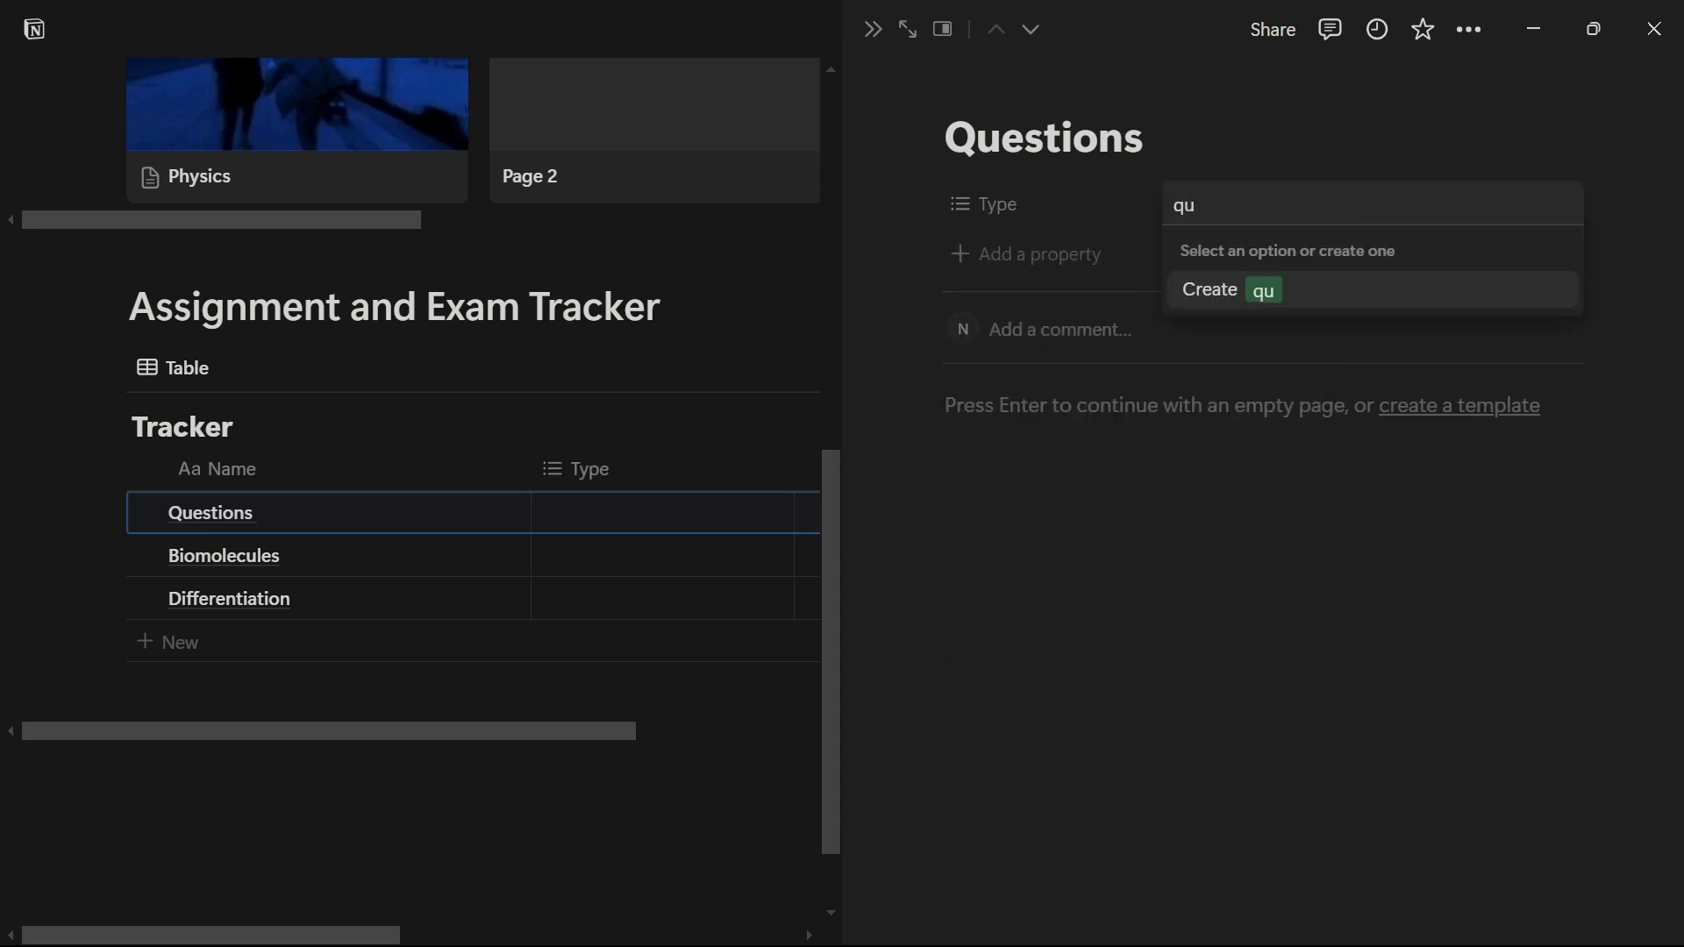
text(iz)
key(Return)
text(question)
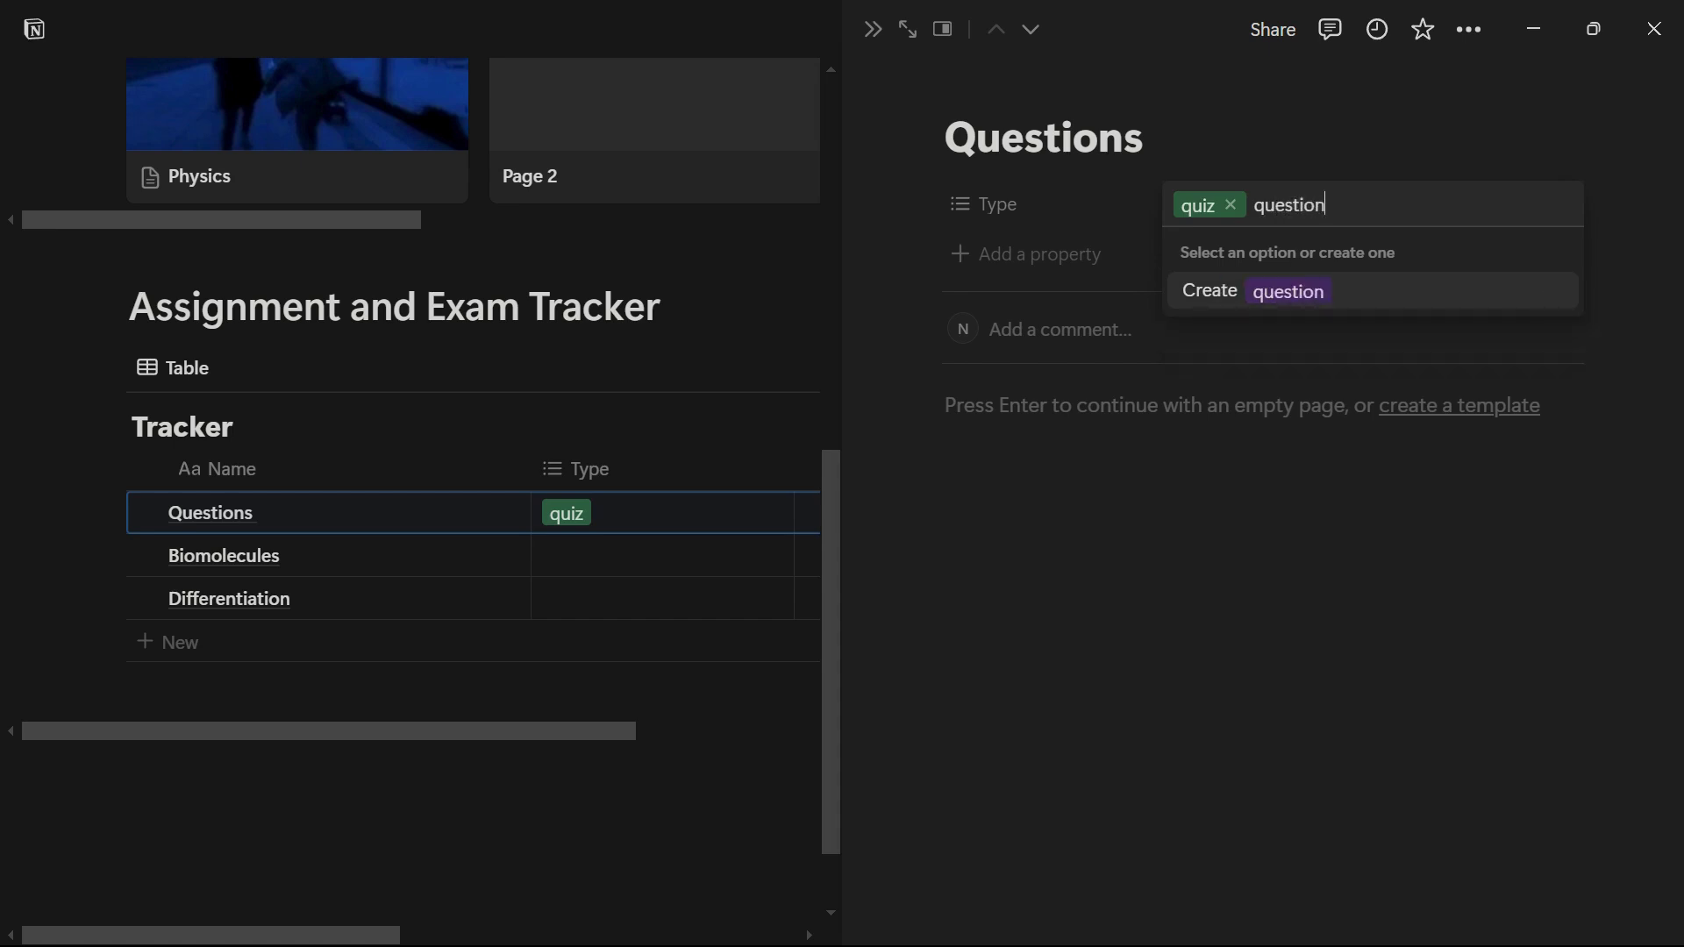
key(Return)
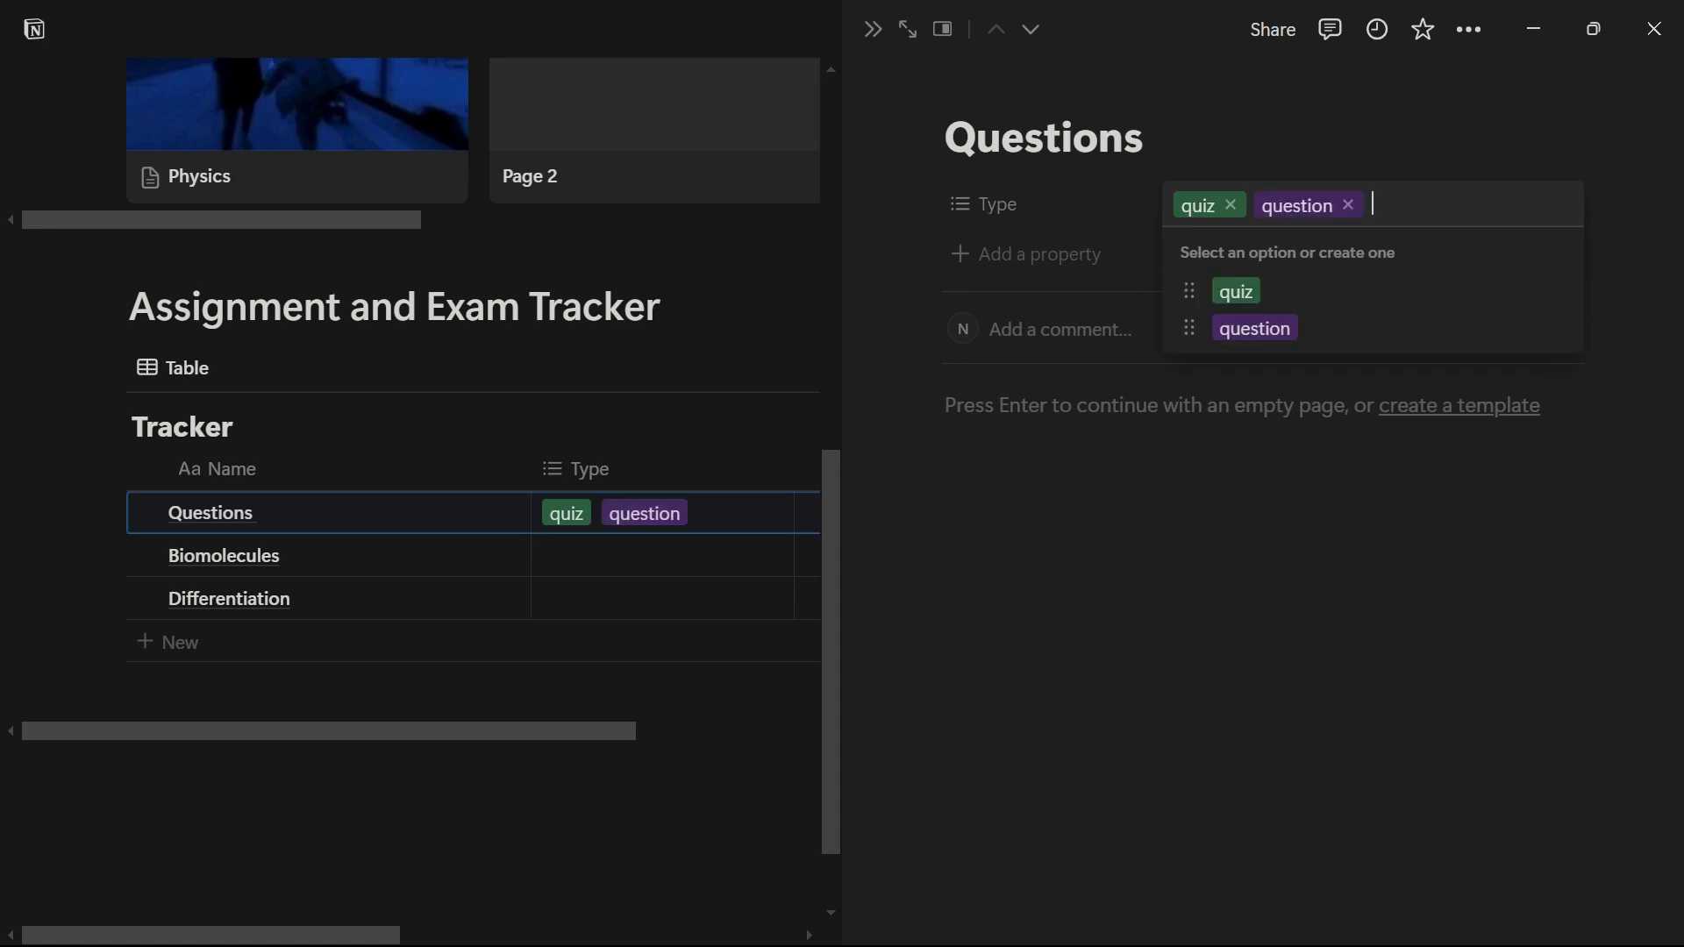
Step: Create the options "Notes" and "Homework" as further Type values for the Questions entry
text(Notes)
key(Return)
text(Home)
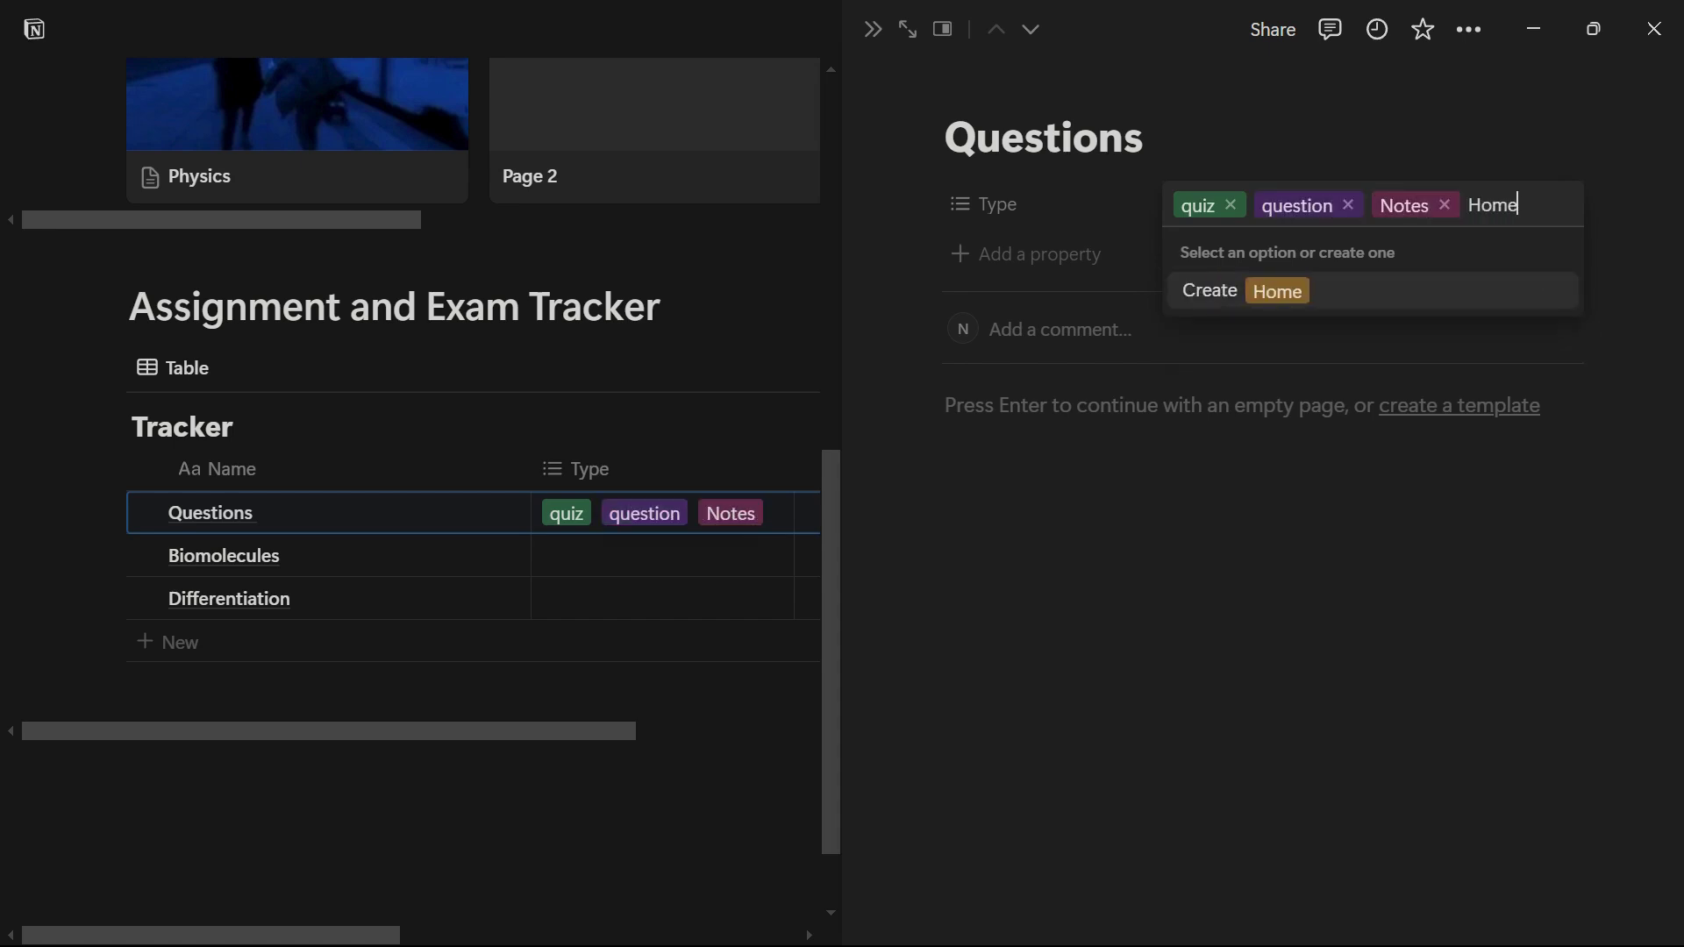
text(work)
key(Return)
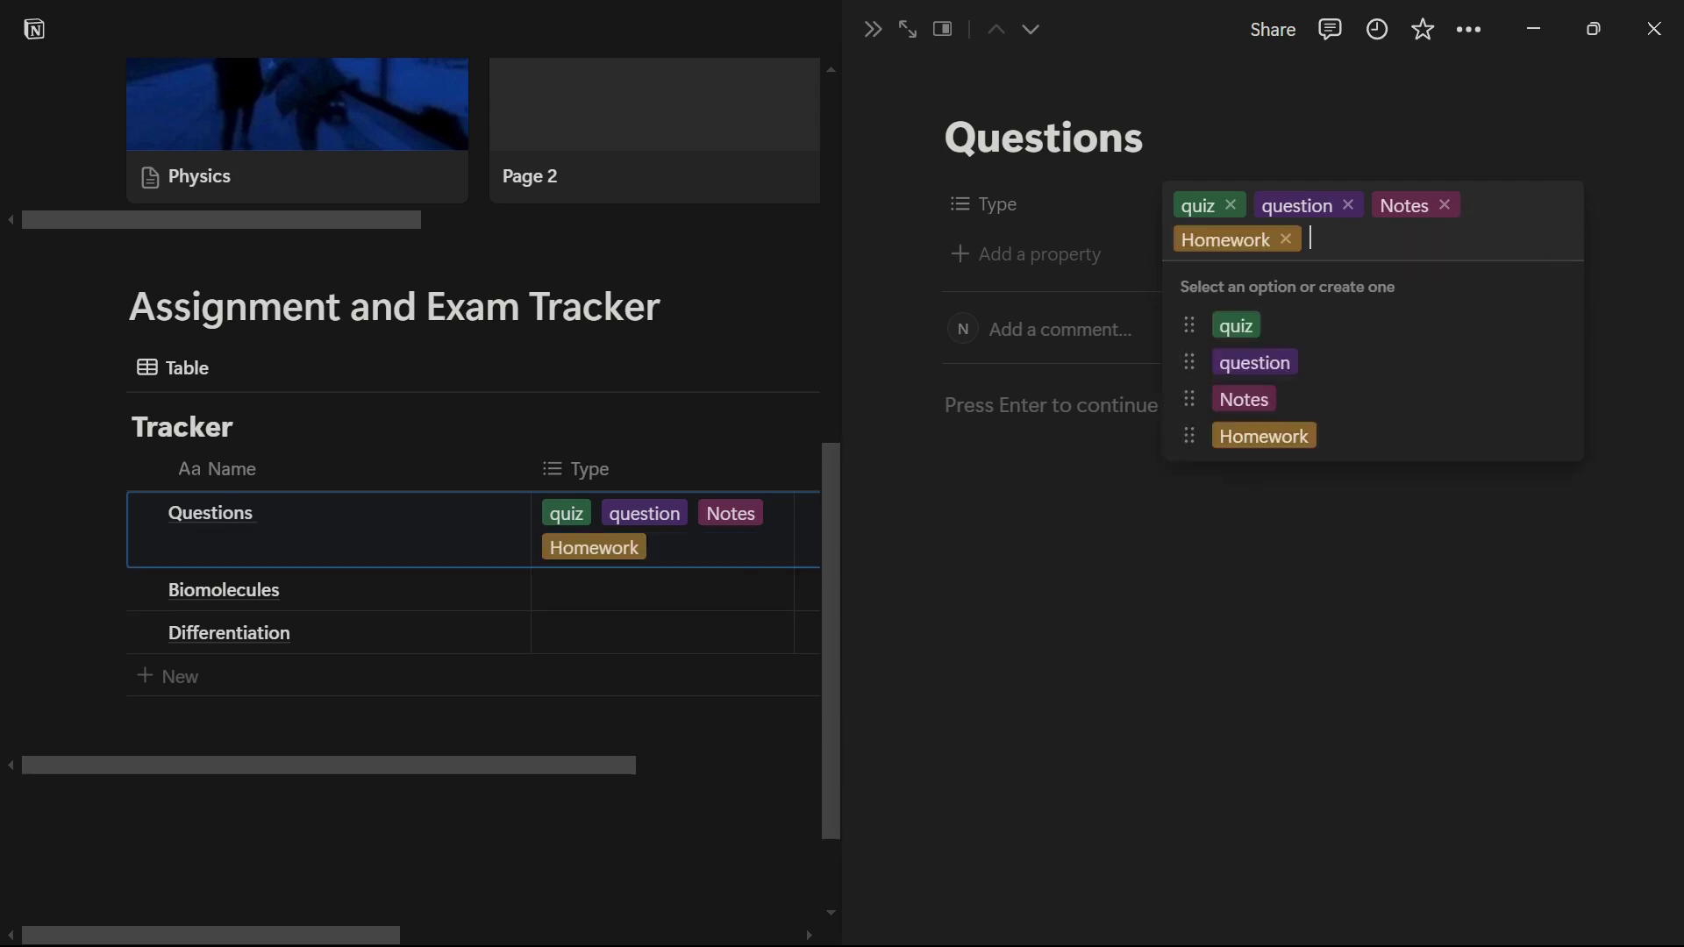
key(Escape)
Step: Add a Date property named "SUBMISSION" to the Questions entry and set it to October 25, 2024
click(1026, 253)
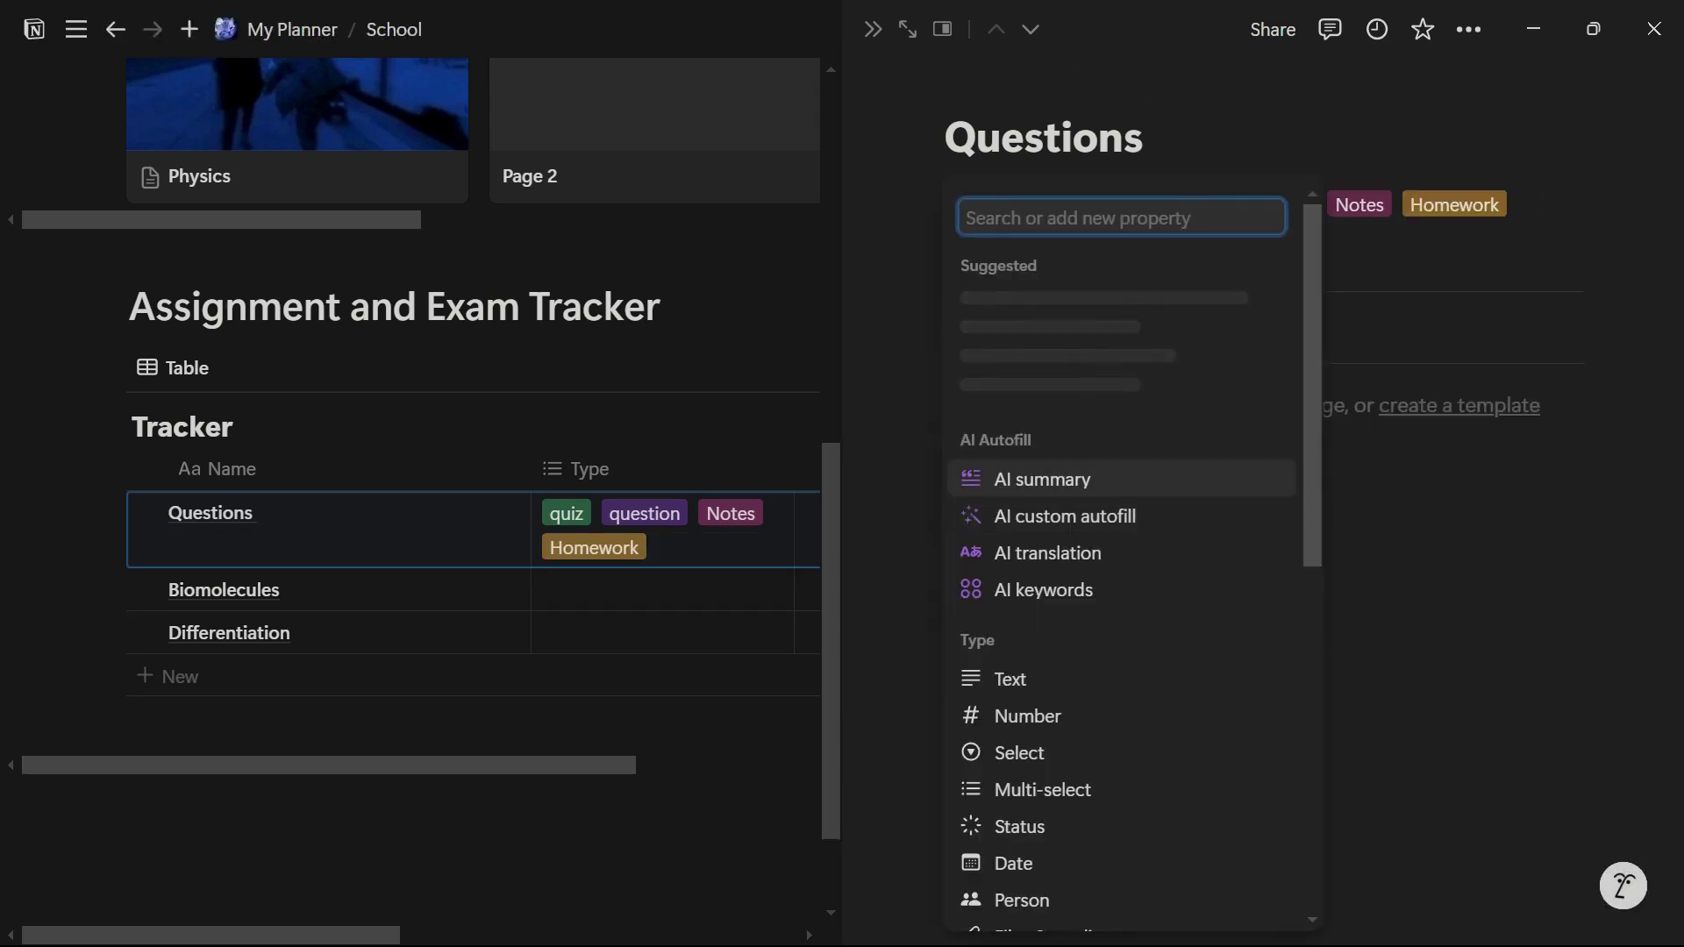
scroll(1123, 509, down, 6)
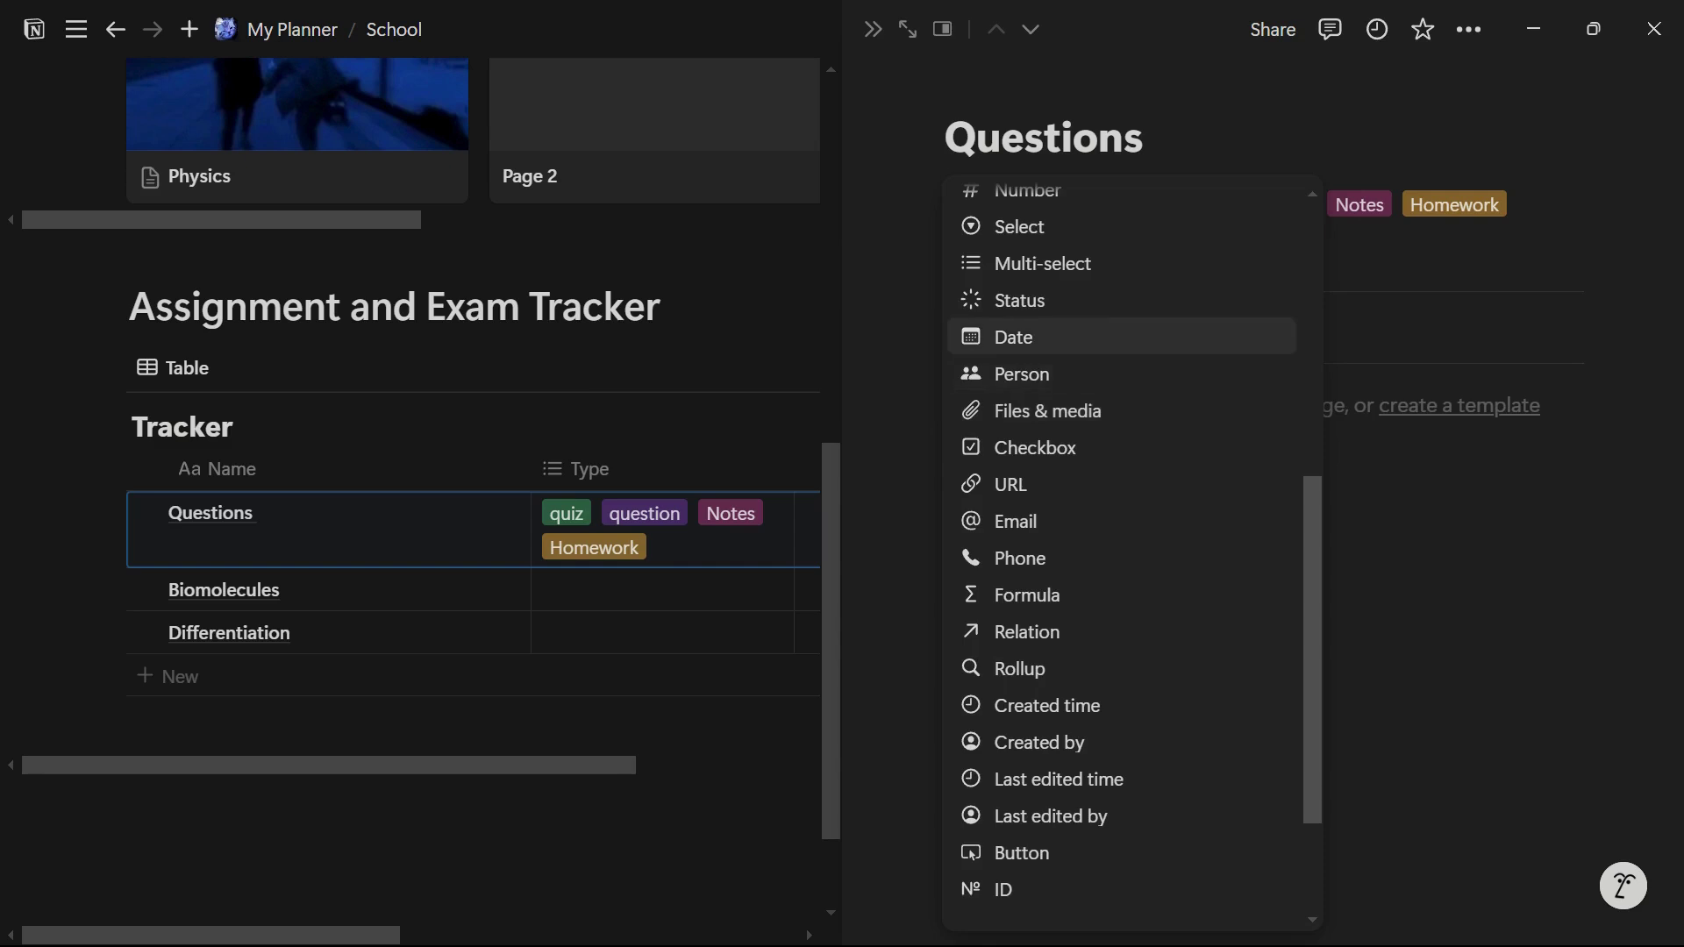
click(1013, 337)
text(SUBMISSION)
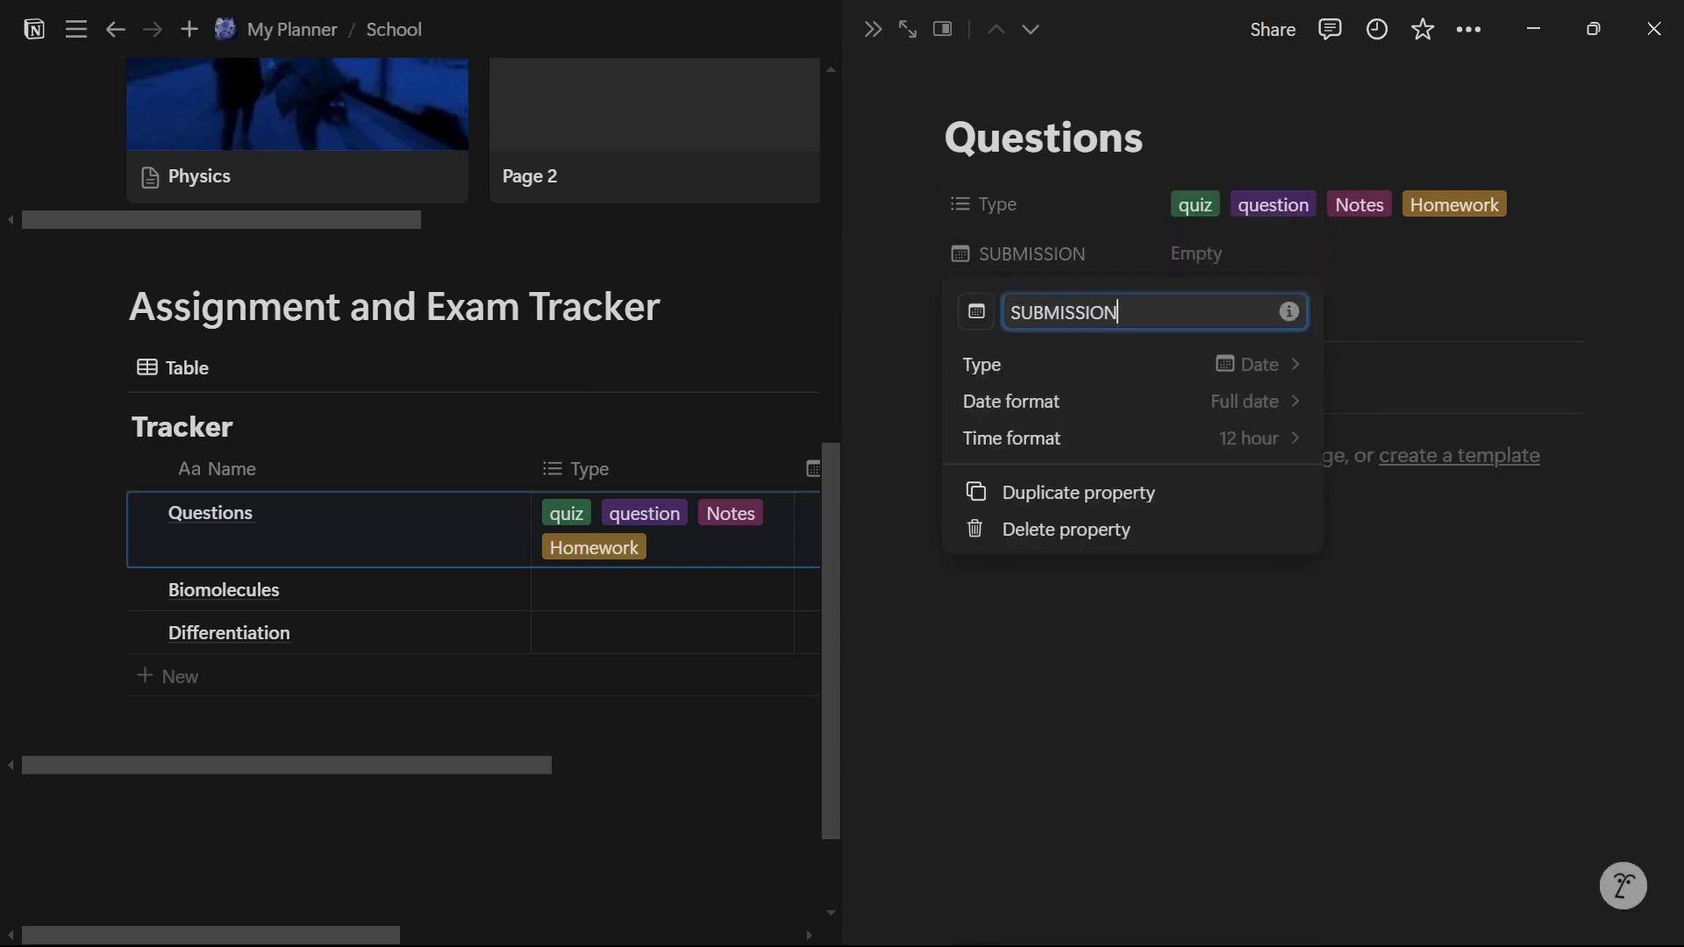
click(1286, 254)
click(1286, 253)
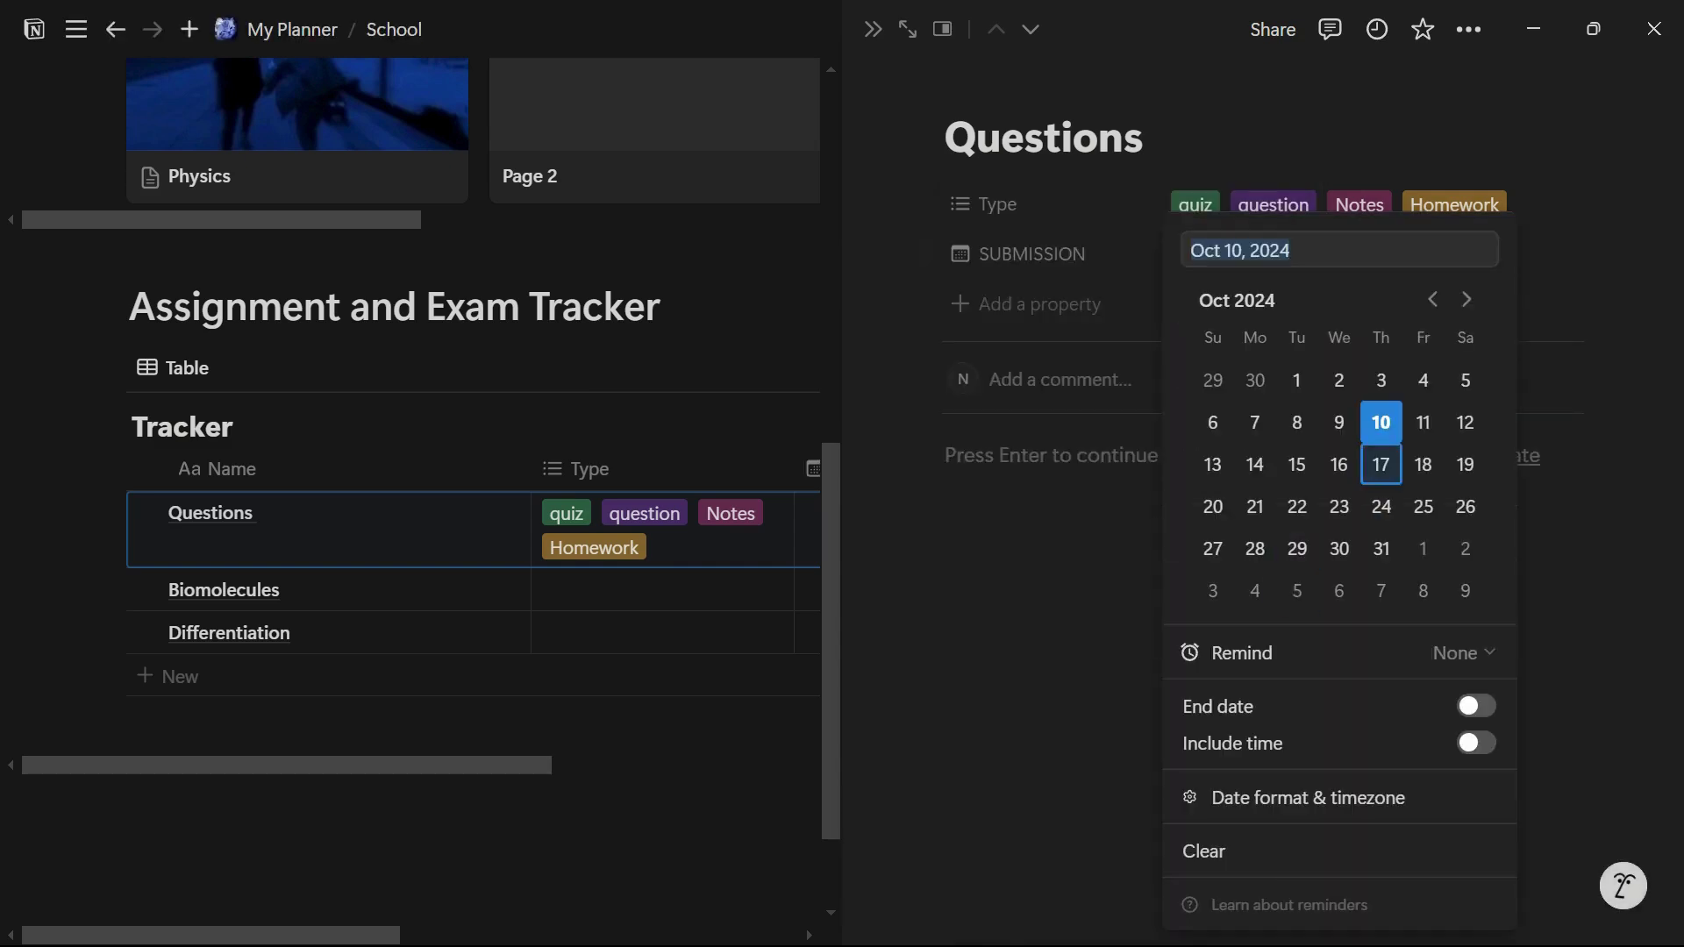
click(1423, 506)
key(Escape)
Step: Add a Number property named "Weightage" and a Select property named "Status" to the Questions entry
click(1040, 303)
scroll(1123, 526, down, 3)
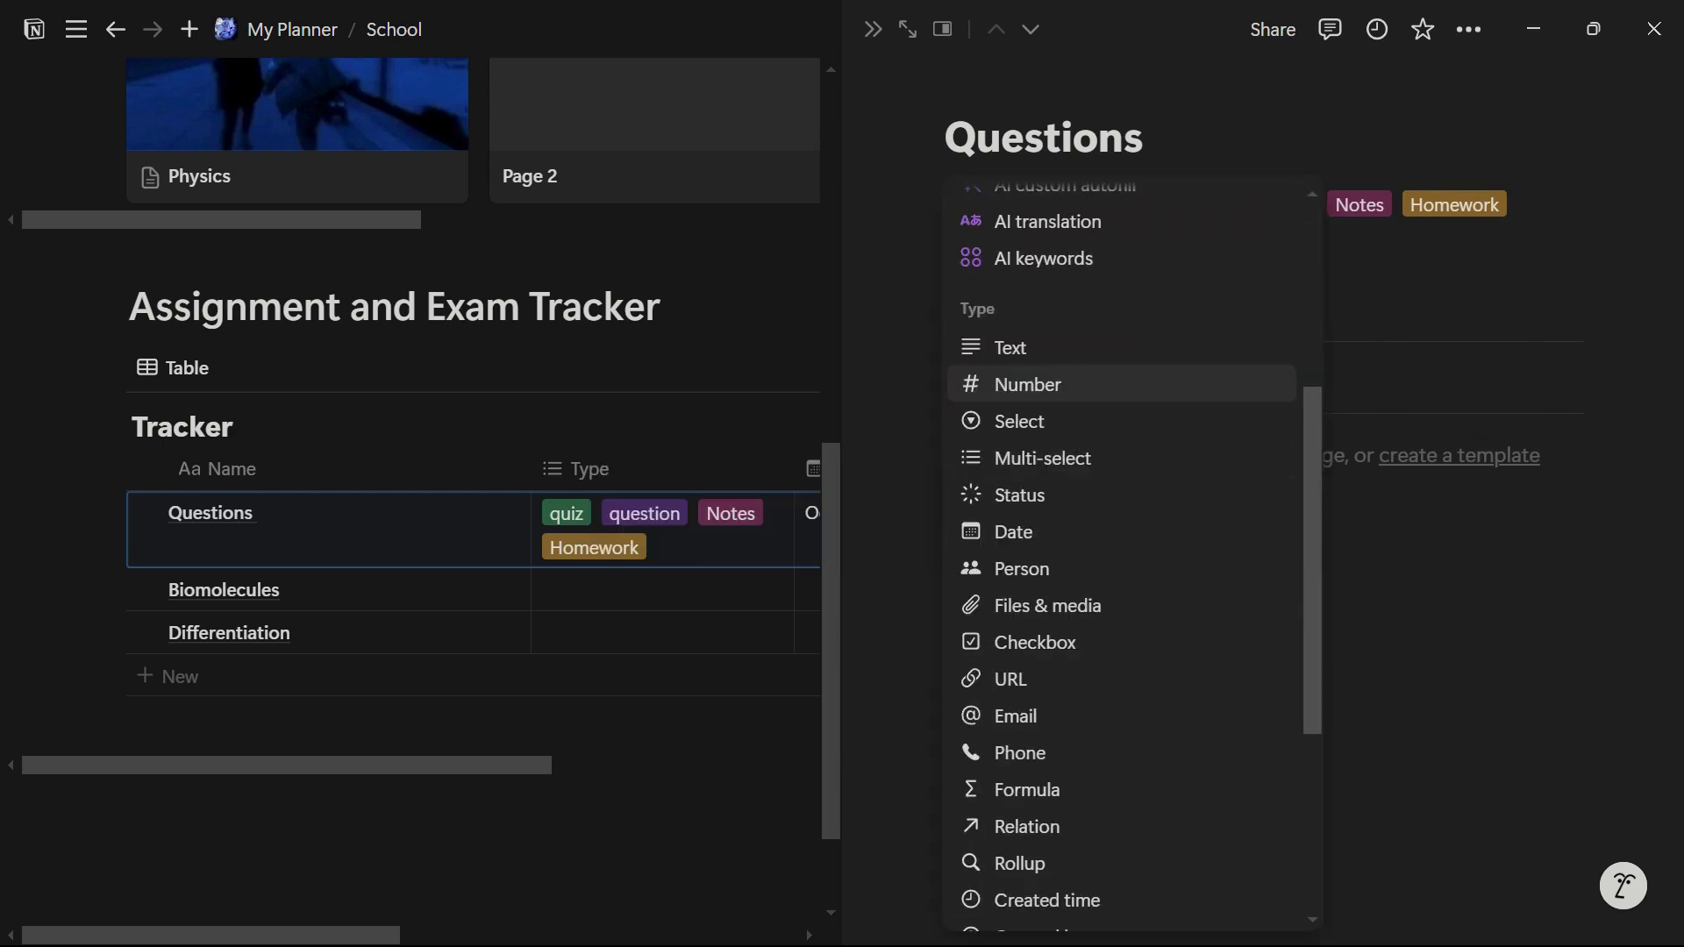
click(1028, 516)
text(Wei)
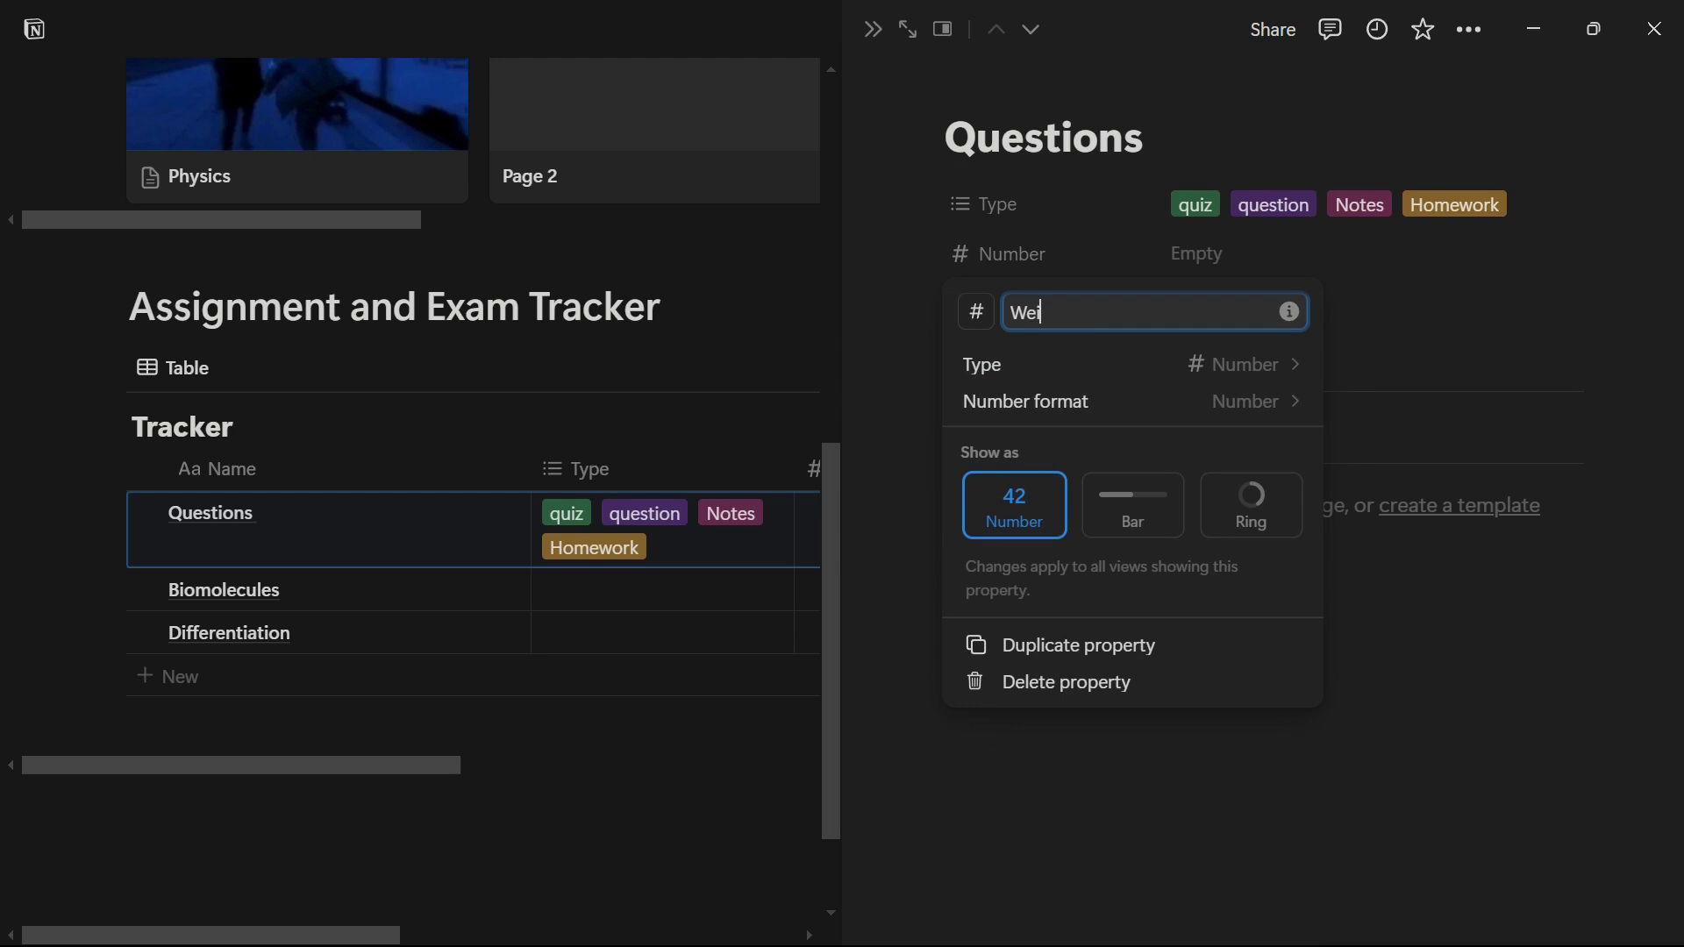
text(ghtage)
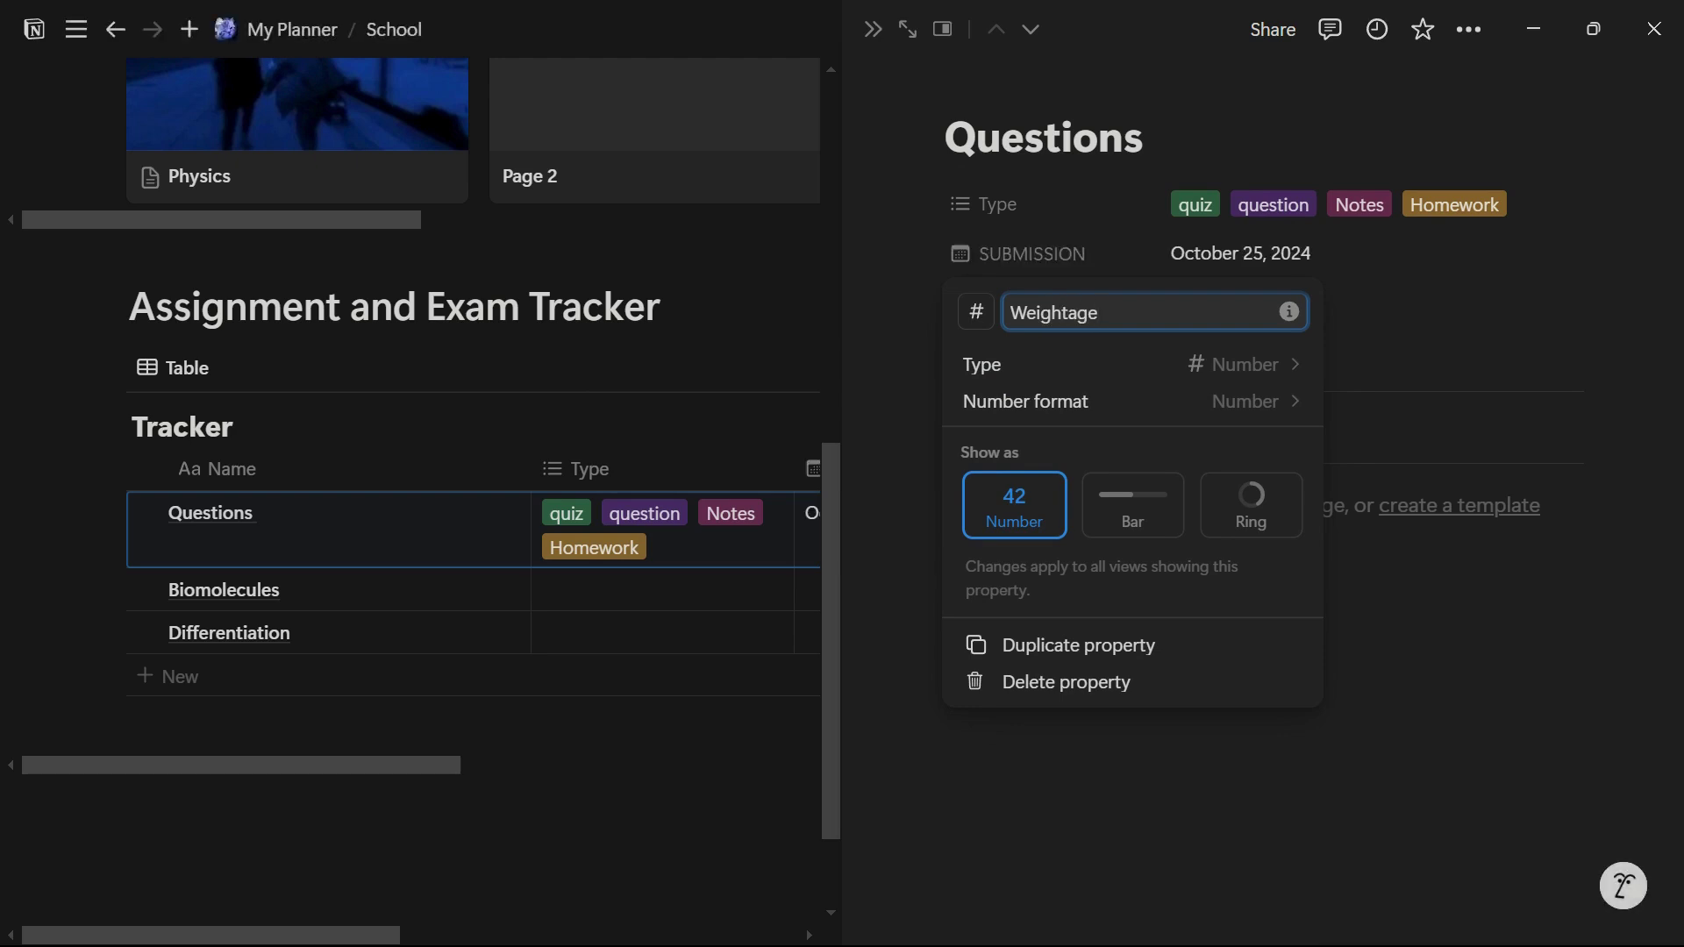
key(Escape)
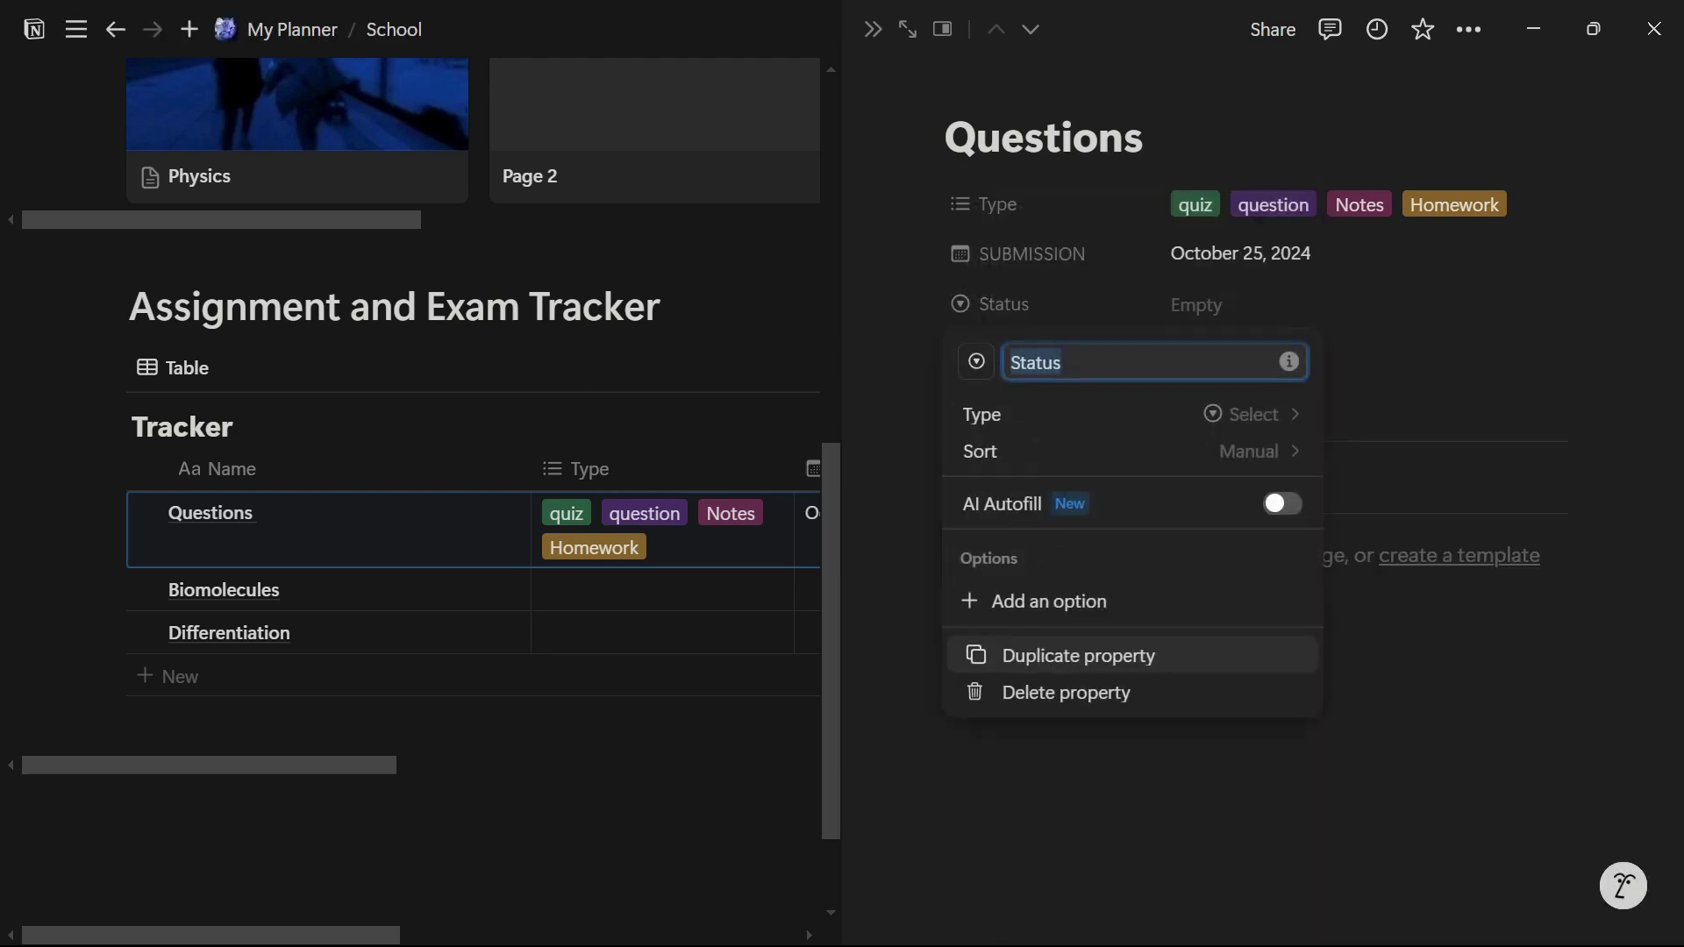
key(Escape)
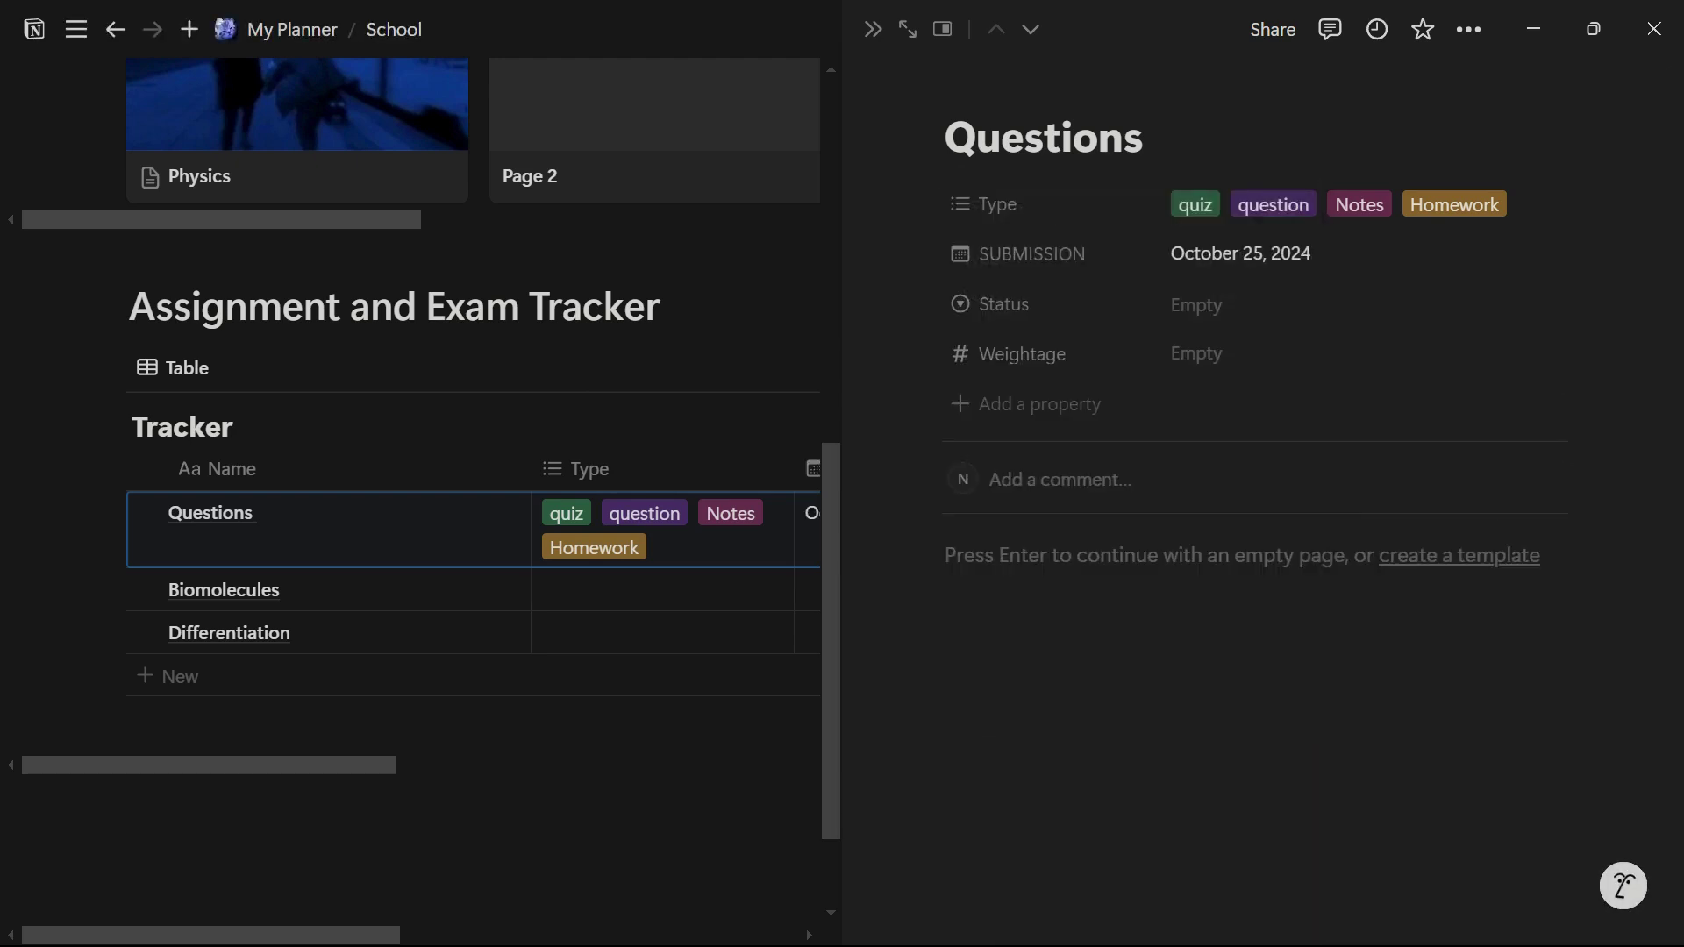
Step: Add a URL property and a Files & media property to the Questions entry, keeping their default names
click(1039, 404)
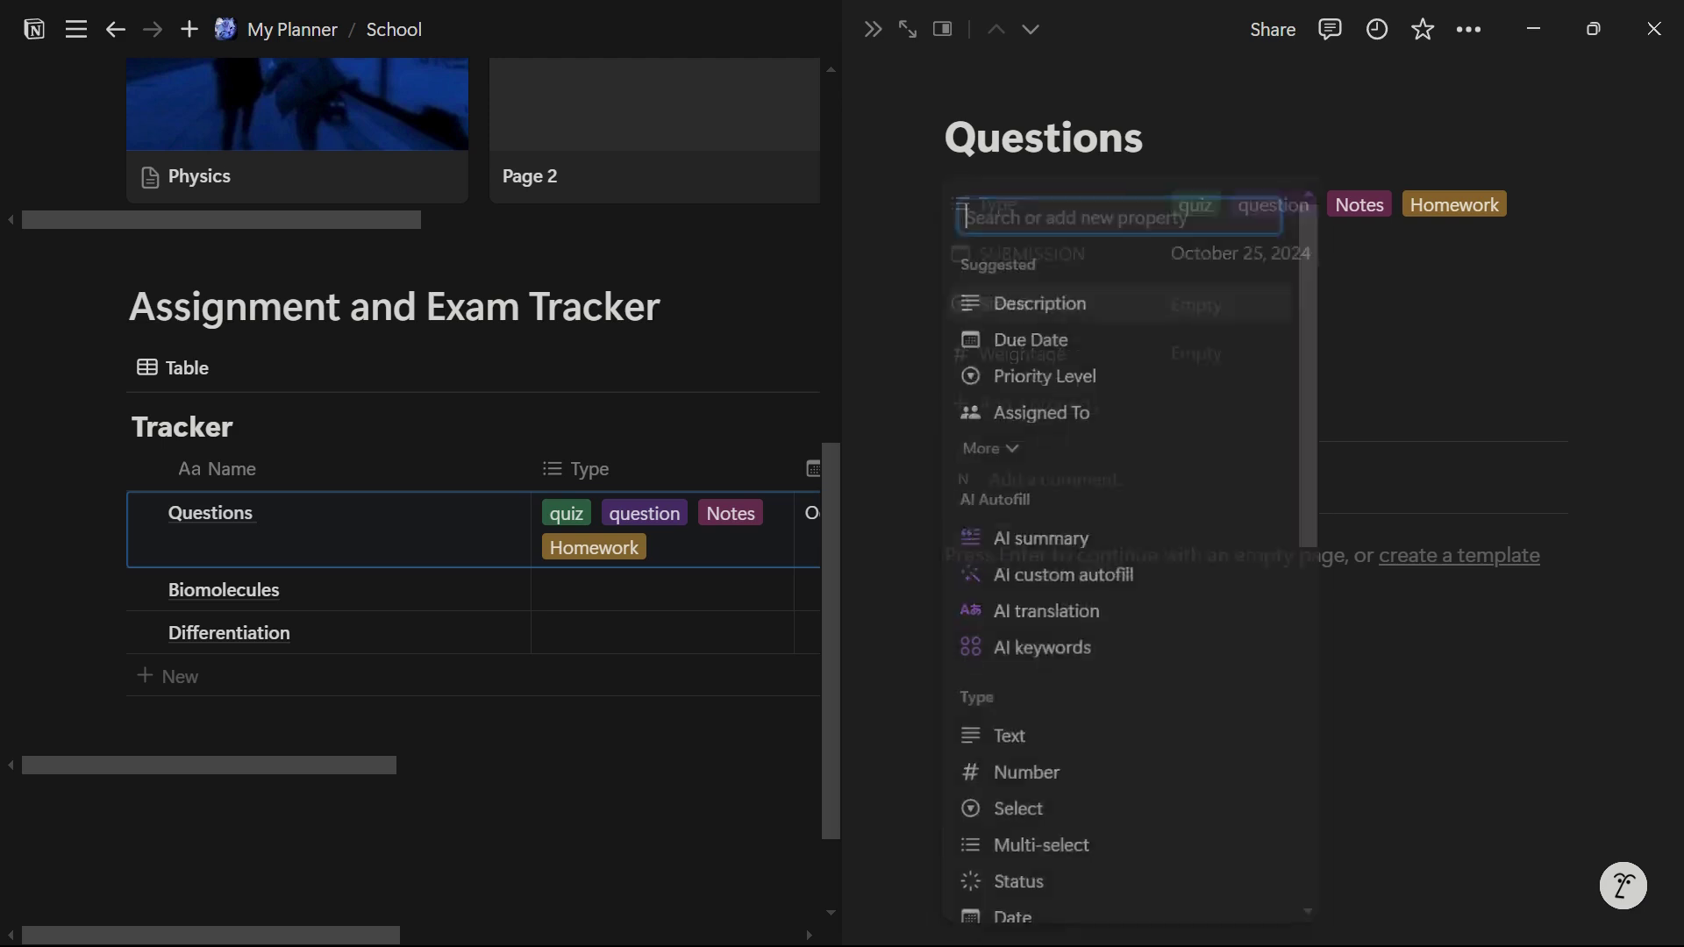
scroll(1132, 552, down, 5)
click(1011, 547)
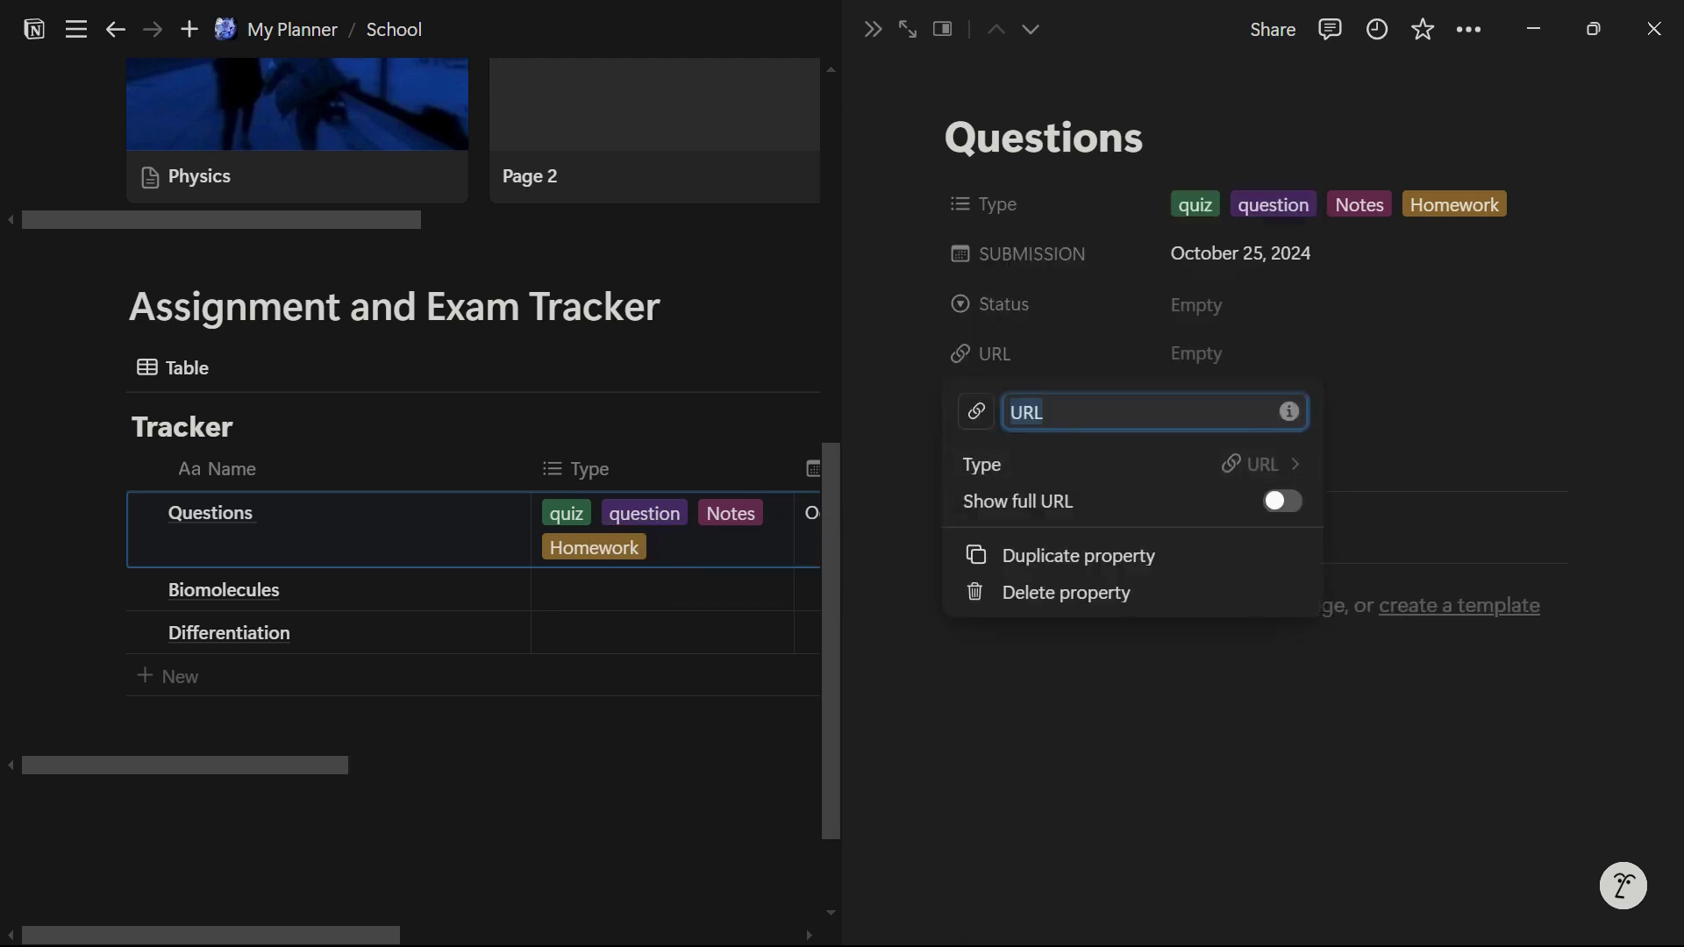
key(Escape)
click(1039, 455)
scroll(1131, 553, down, 5)
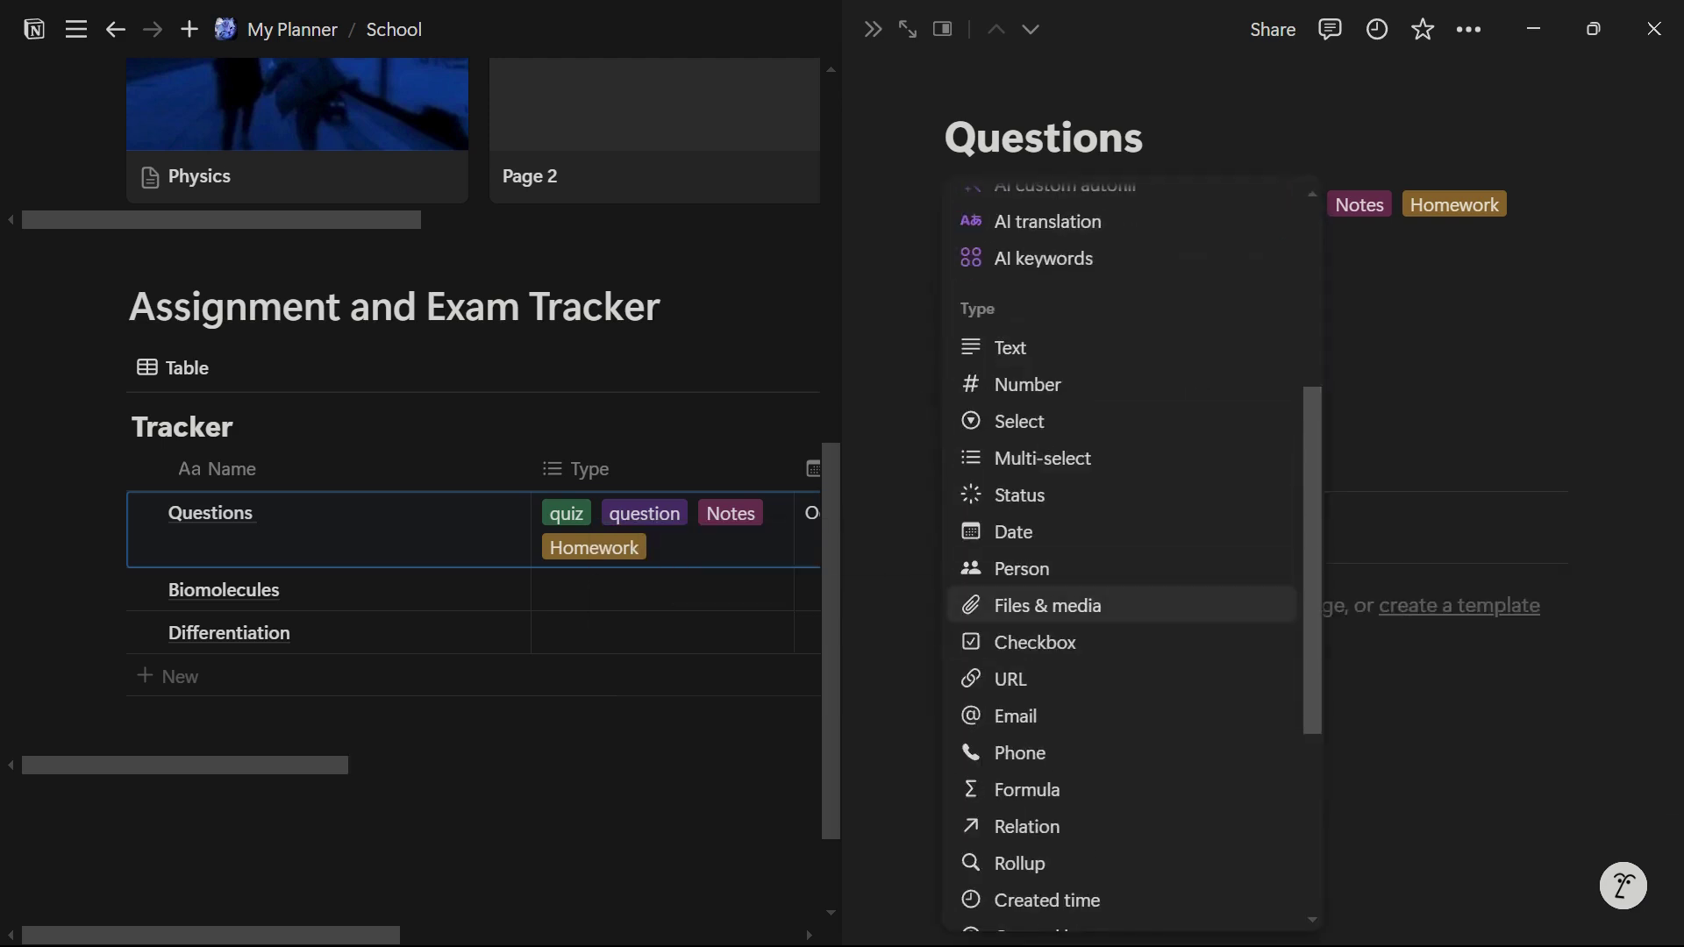
click(1017, 605)
key(Escape)
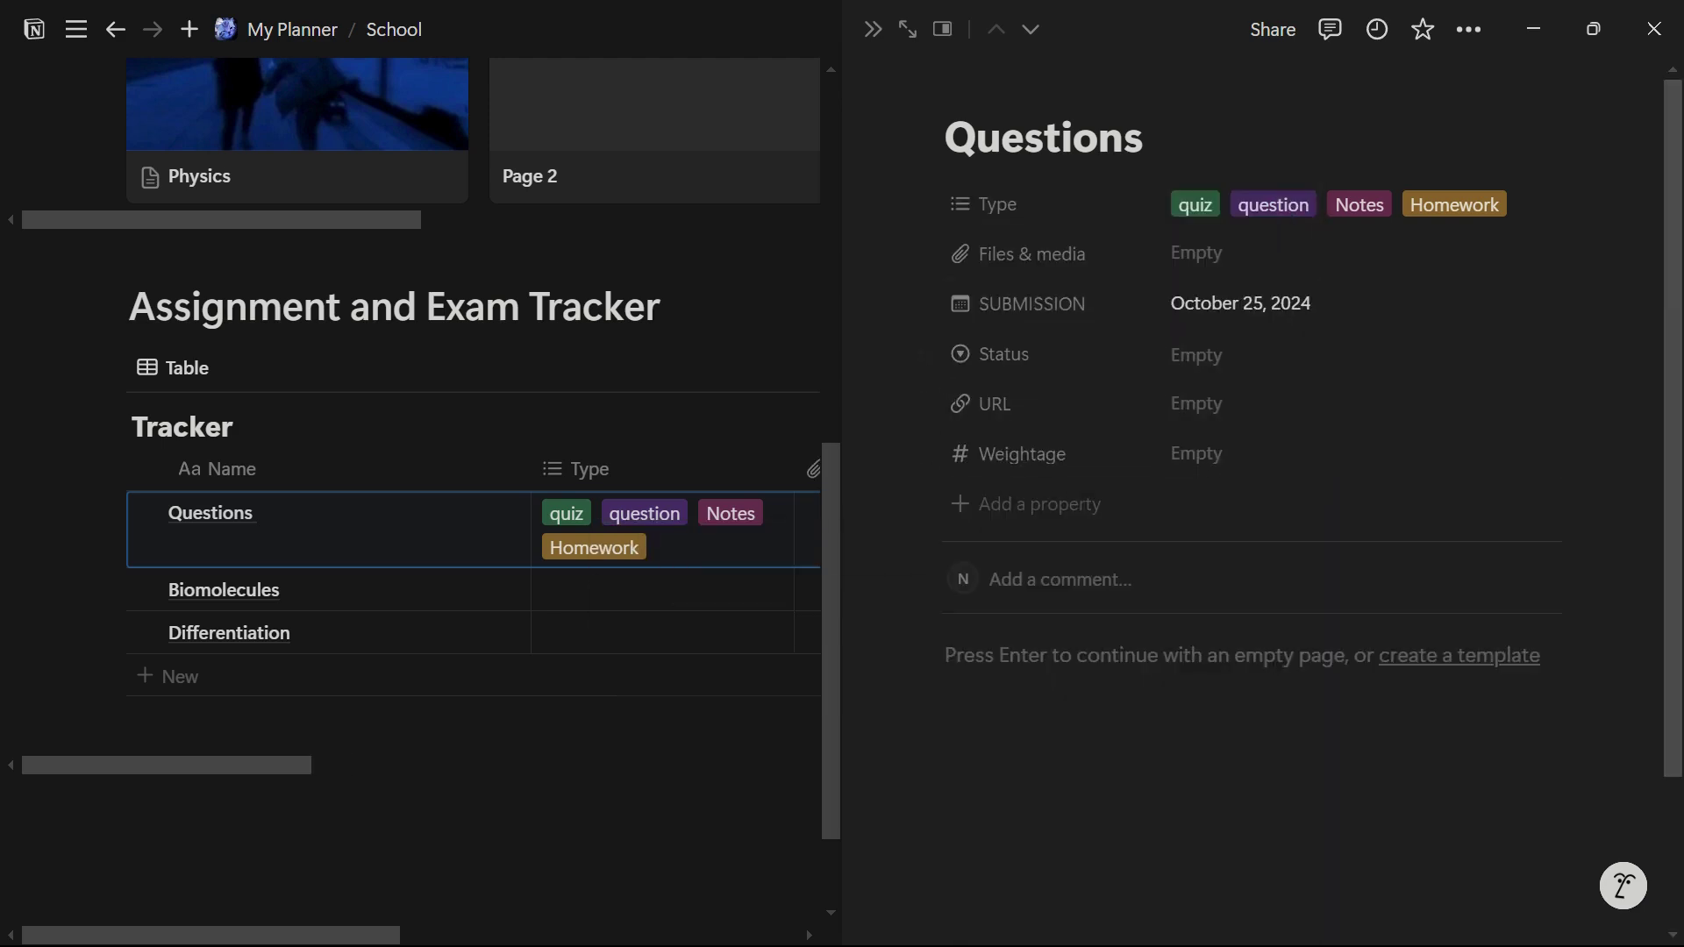
Step: Return to My Planner, open its Notebook subpage and set that page to full width
click(275, 29)
scroll(211, 470, down, 6)
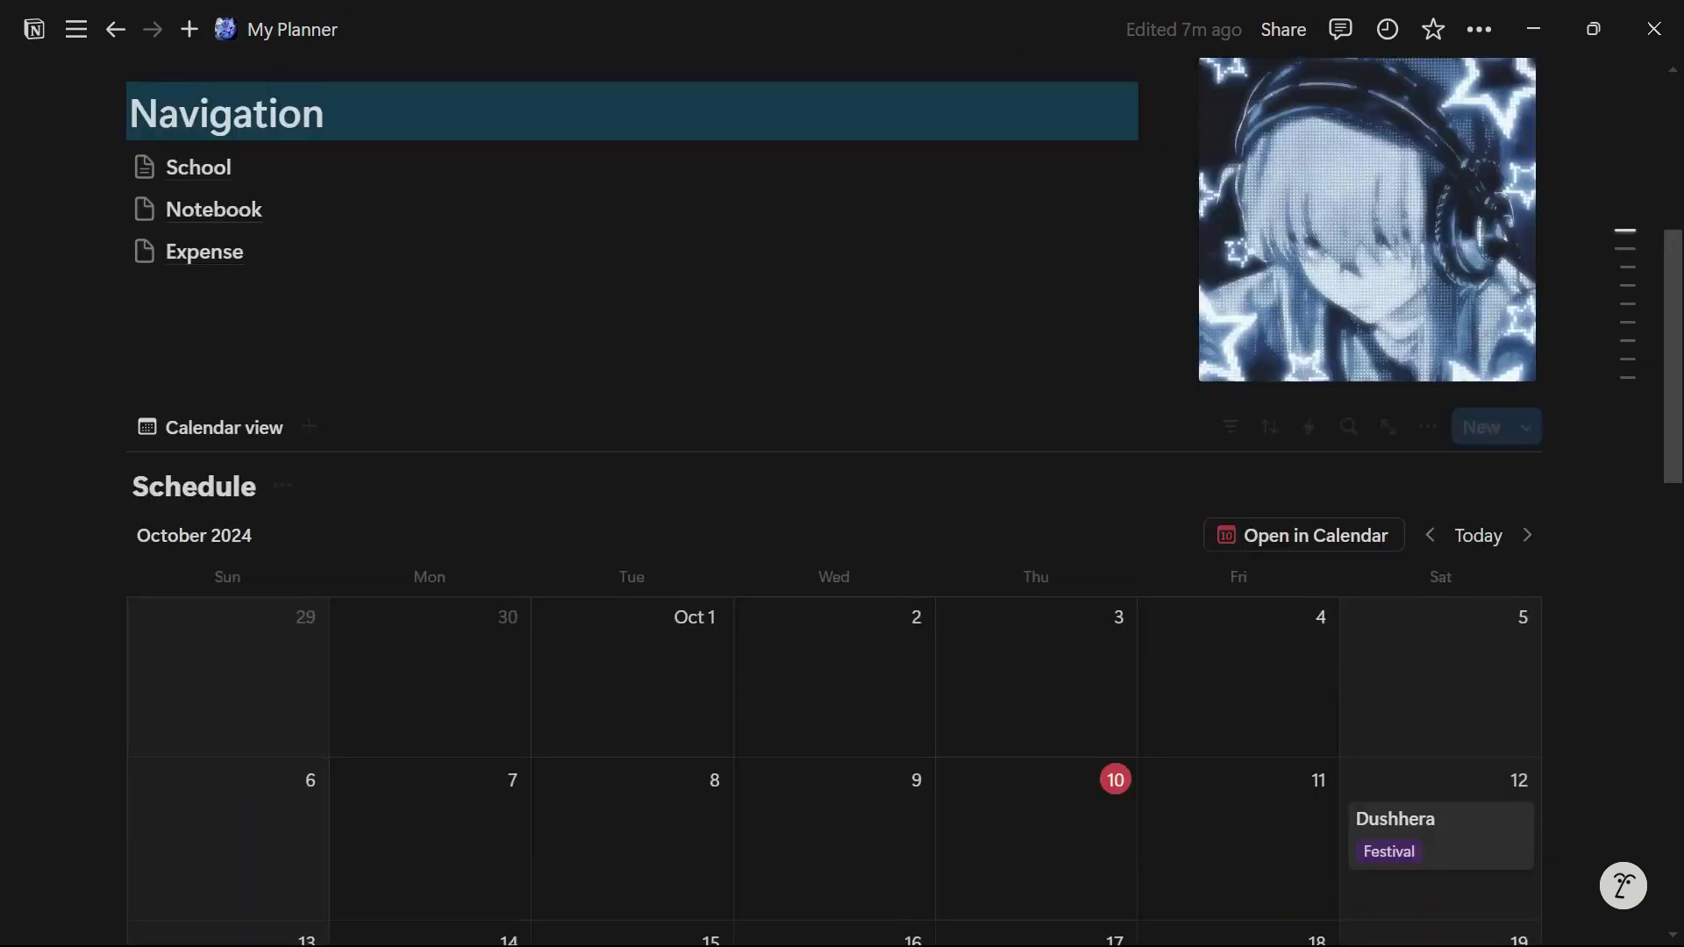
scroll(210, 470, up, 3)
click(207, 470)
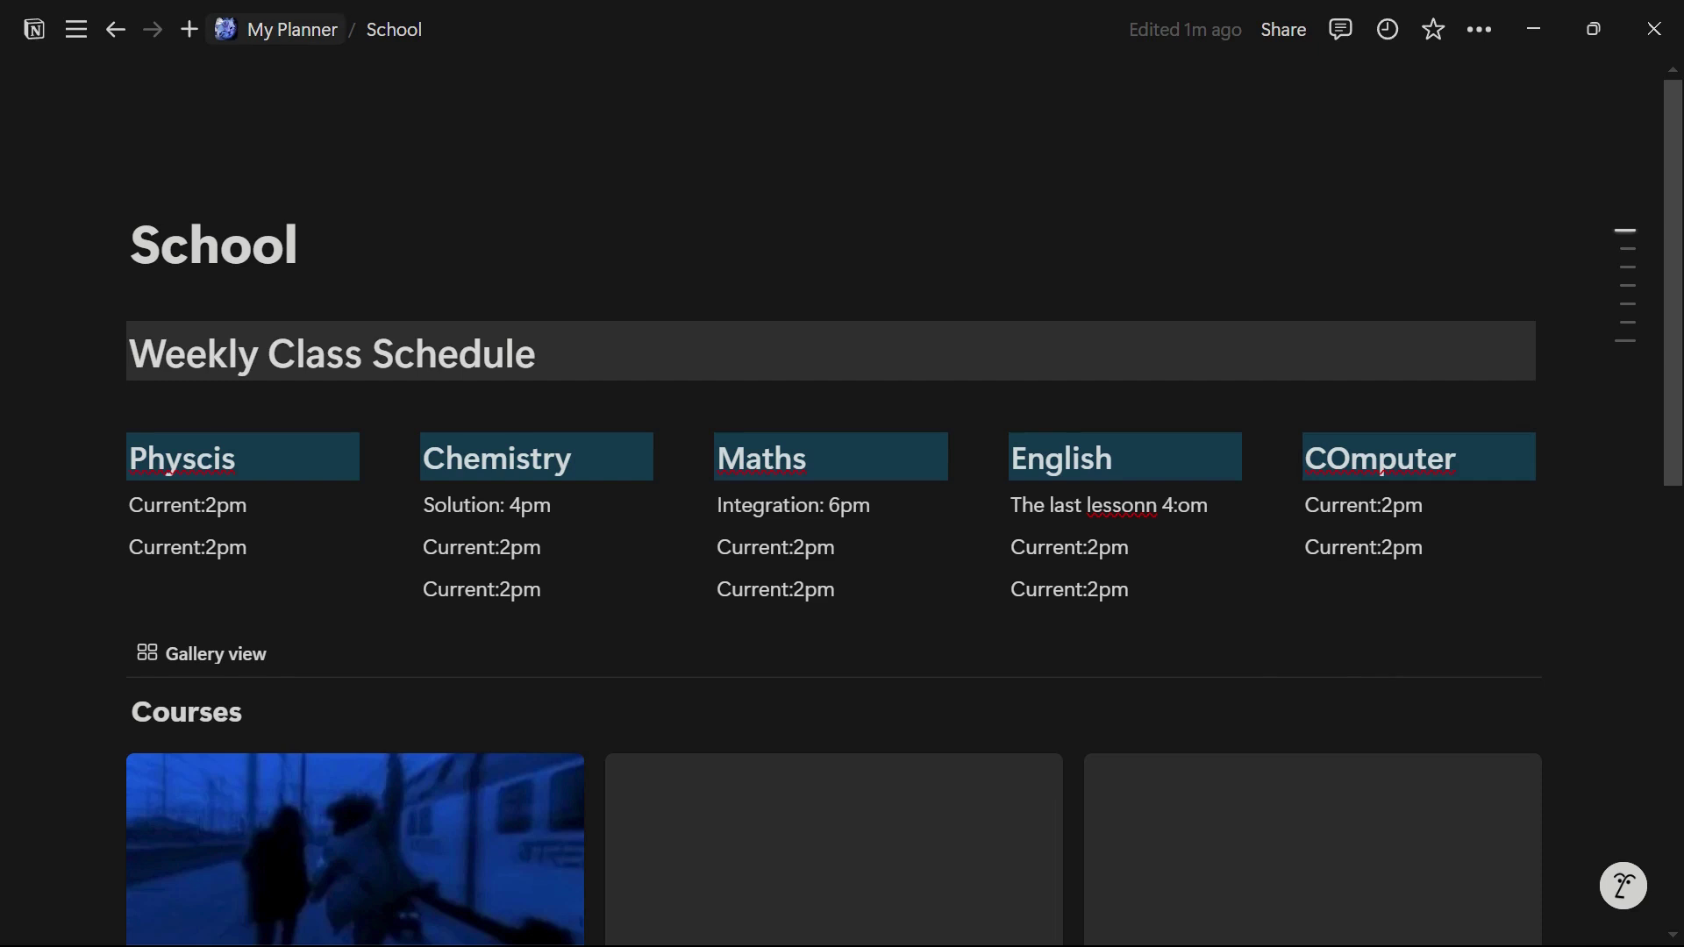
click(1479, 29)
click(1572, 221)
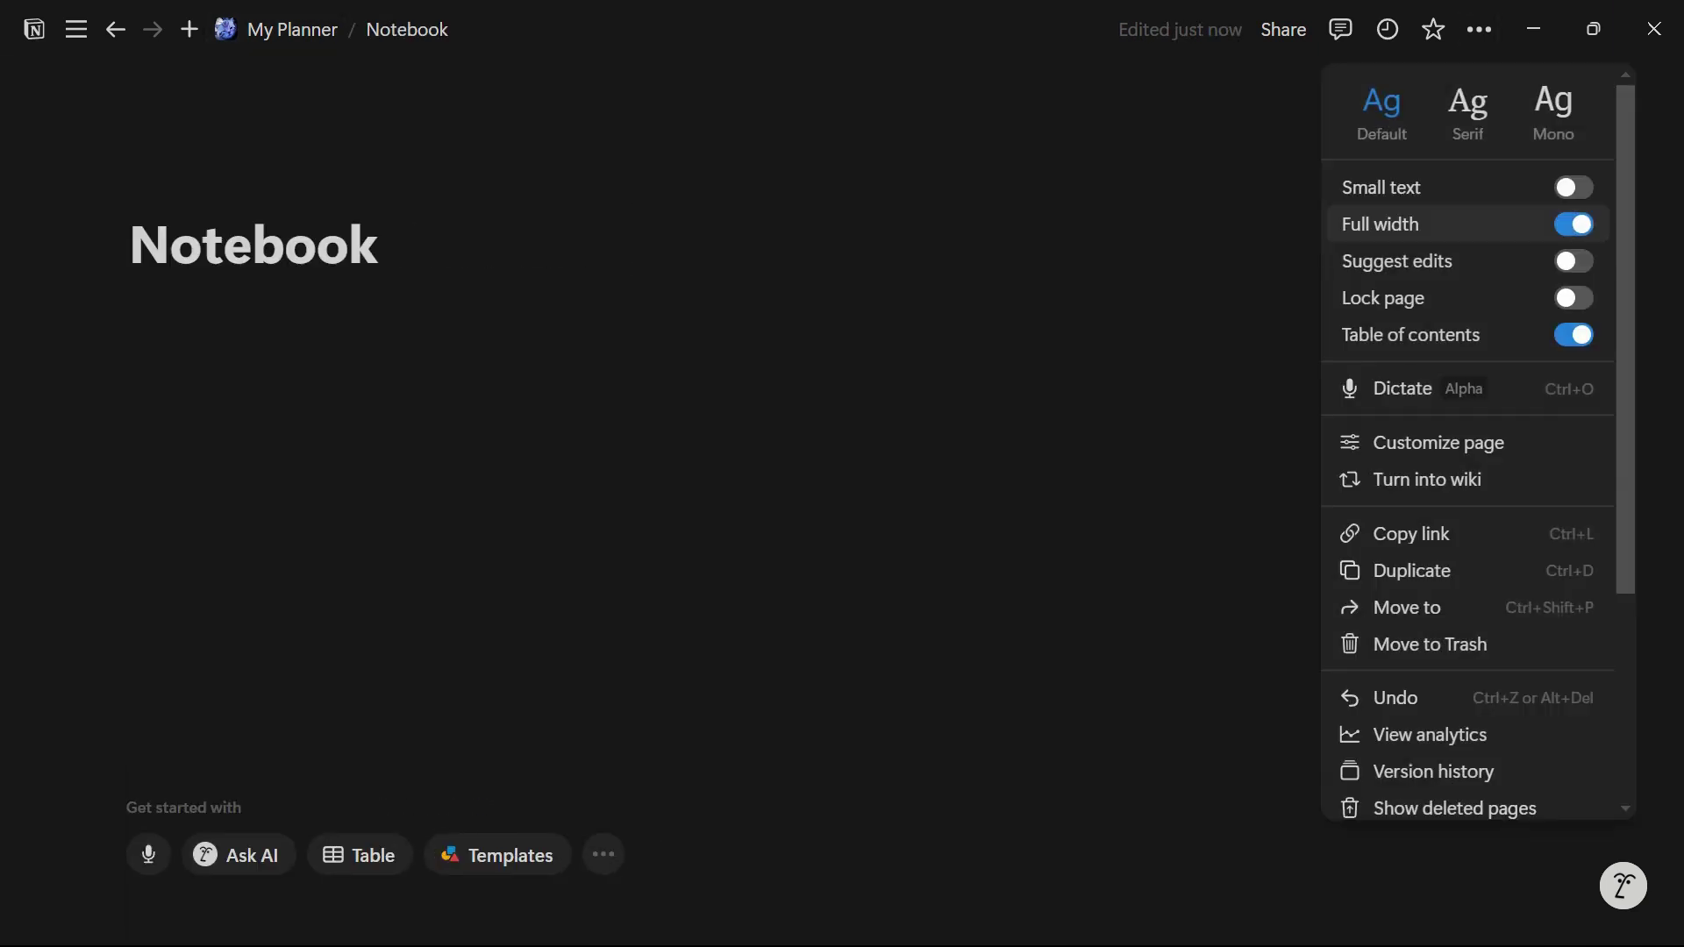
key(Escape)
Step: Insert a new blank gallery database on the Notebook page and title it "Notes"
text(/ga)
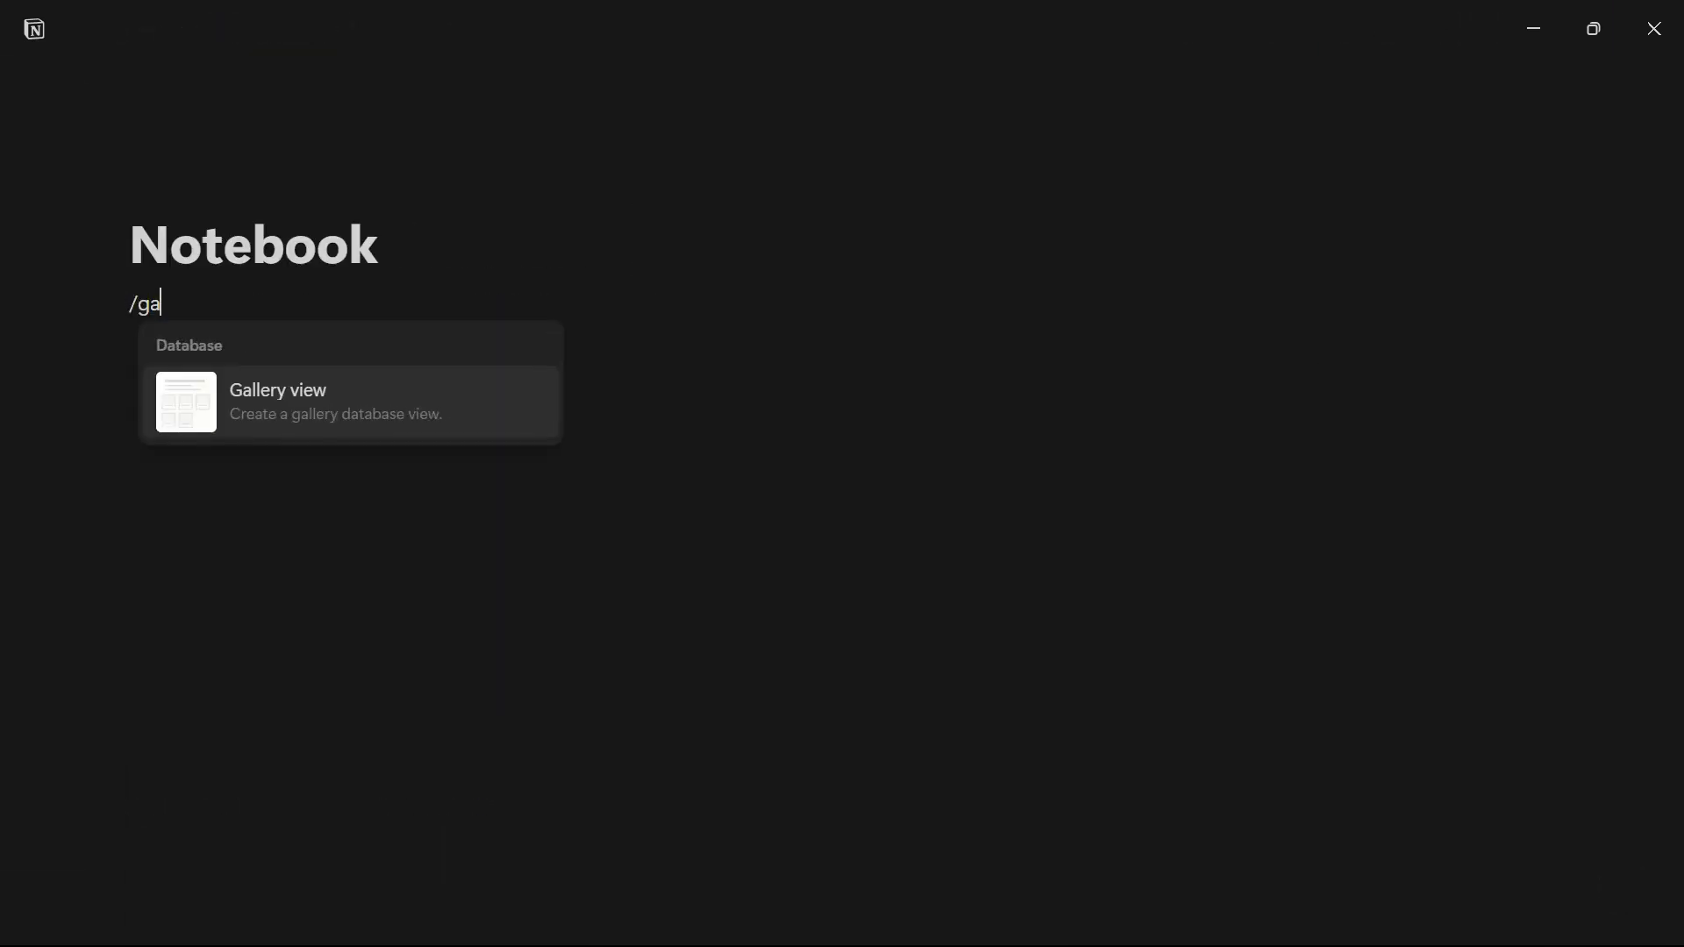
key(Return)
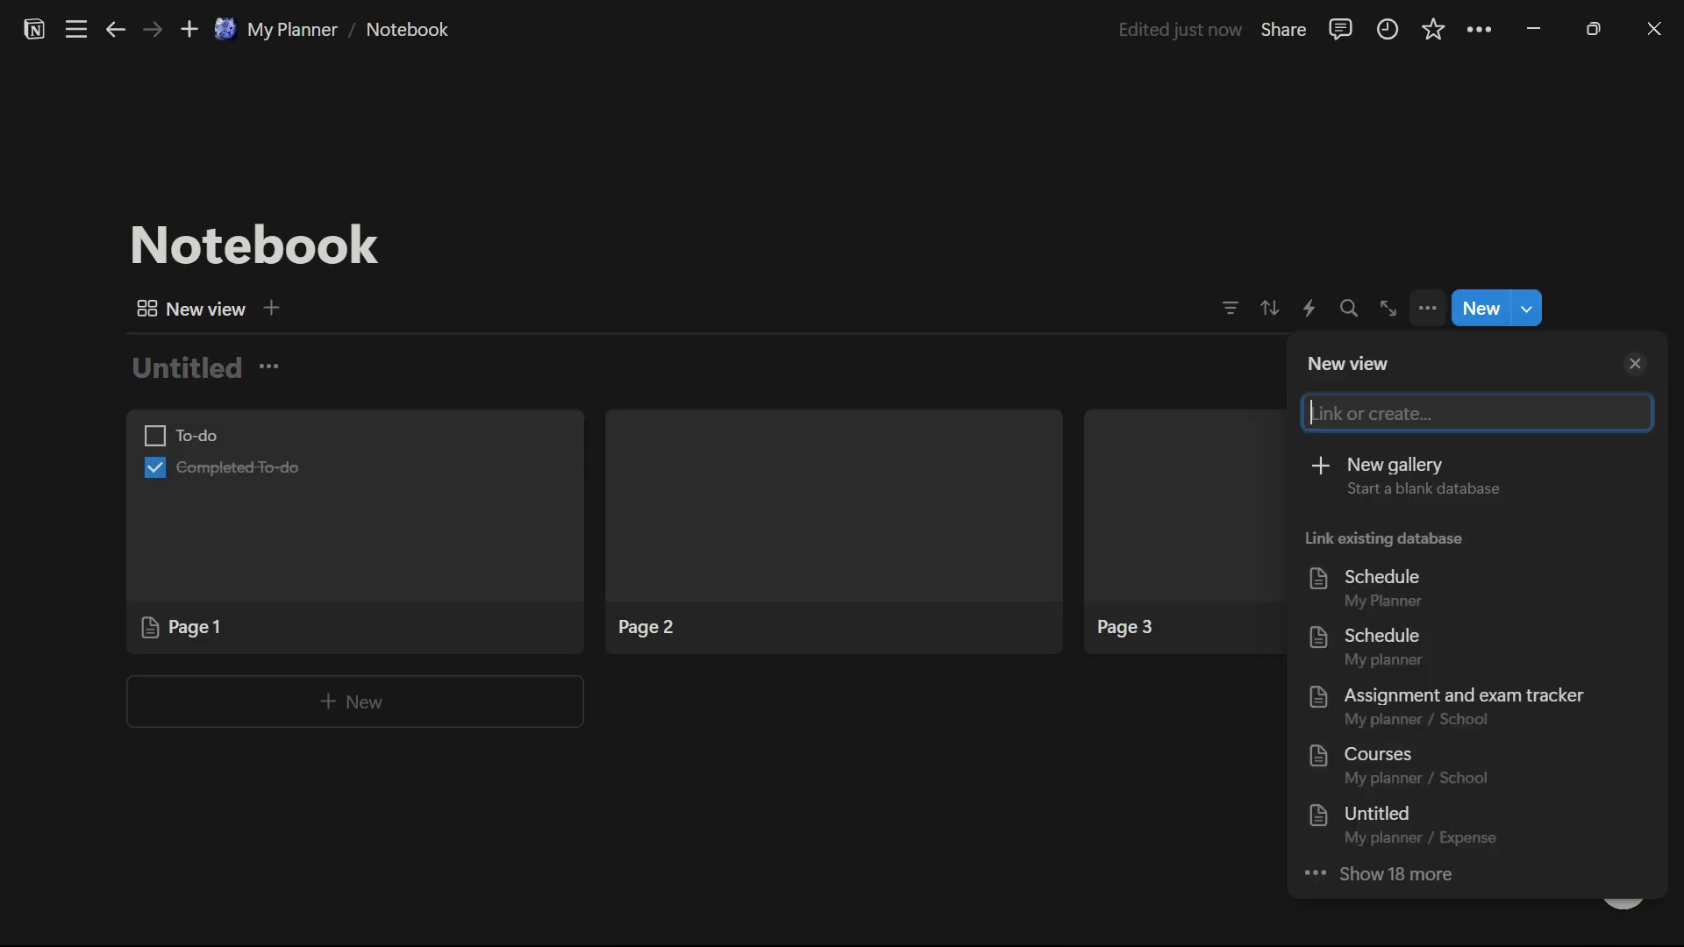
click(1394, 476)
text(Notes)
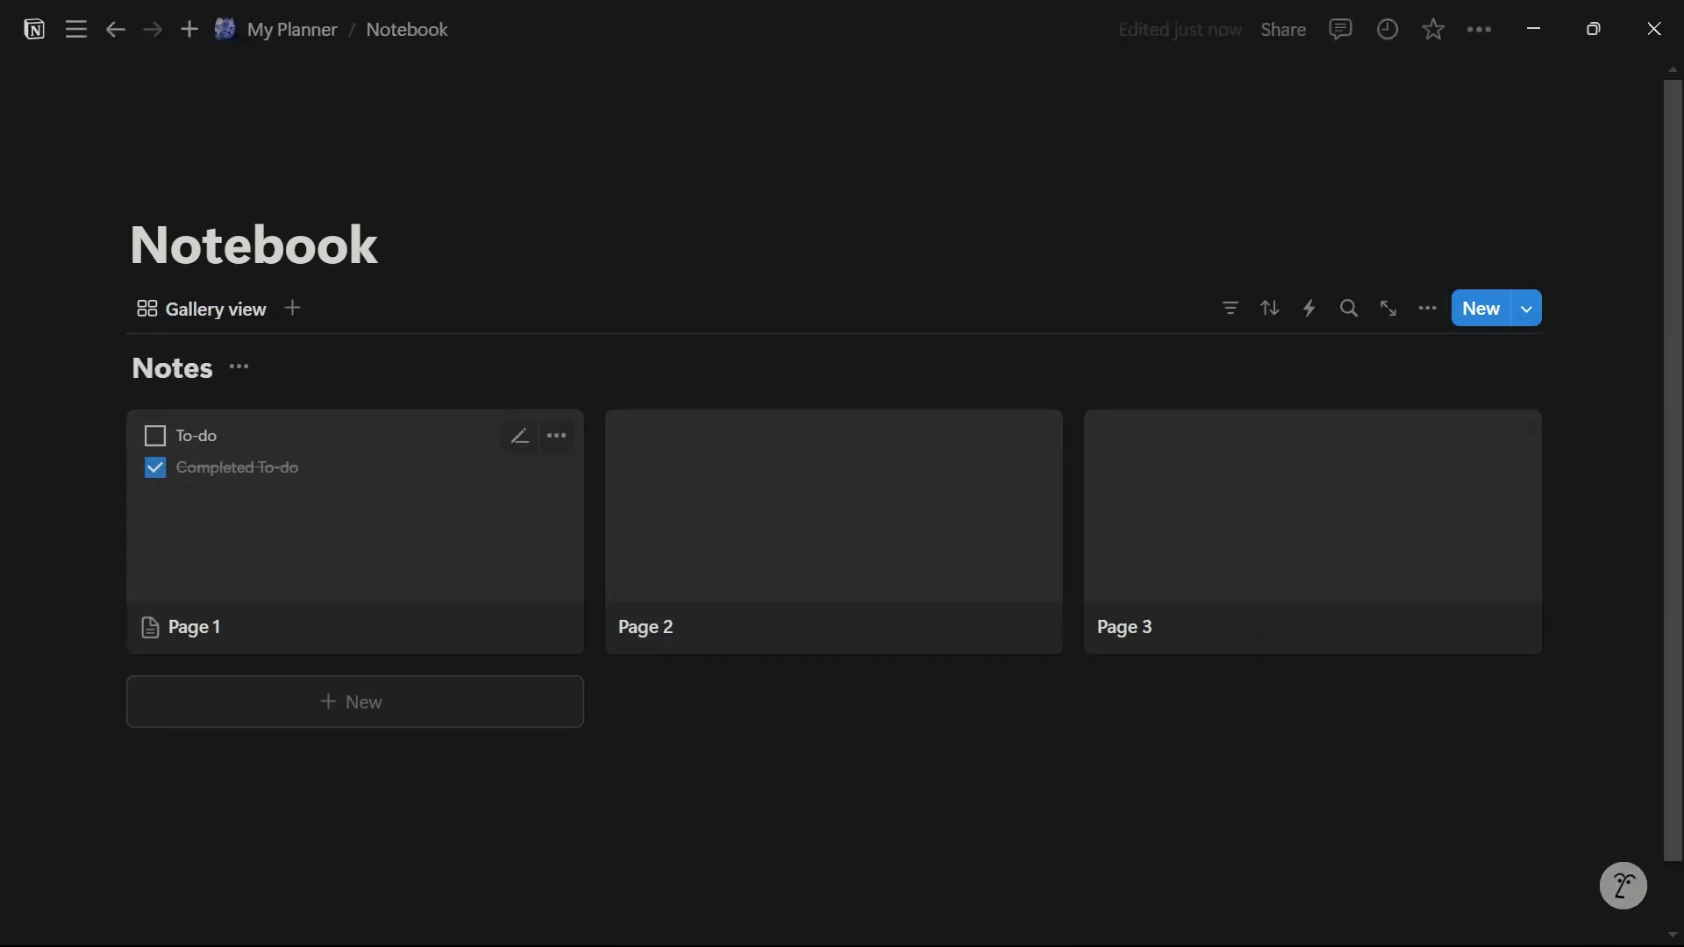
Step: Open the Page 1 card of the Notes gallery and rename it "Chapter 1"
click(355, 526)
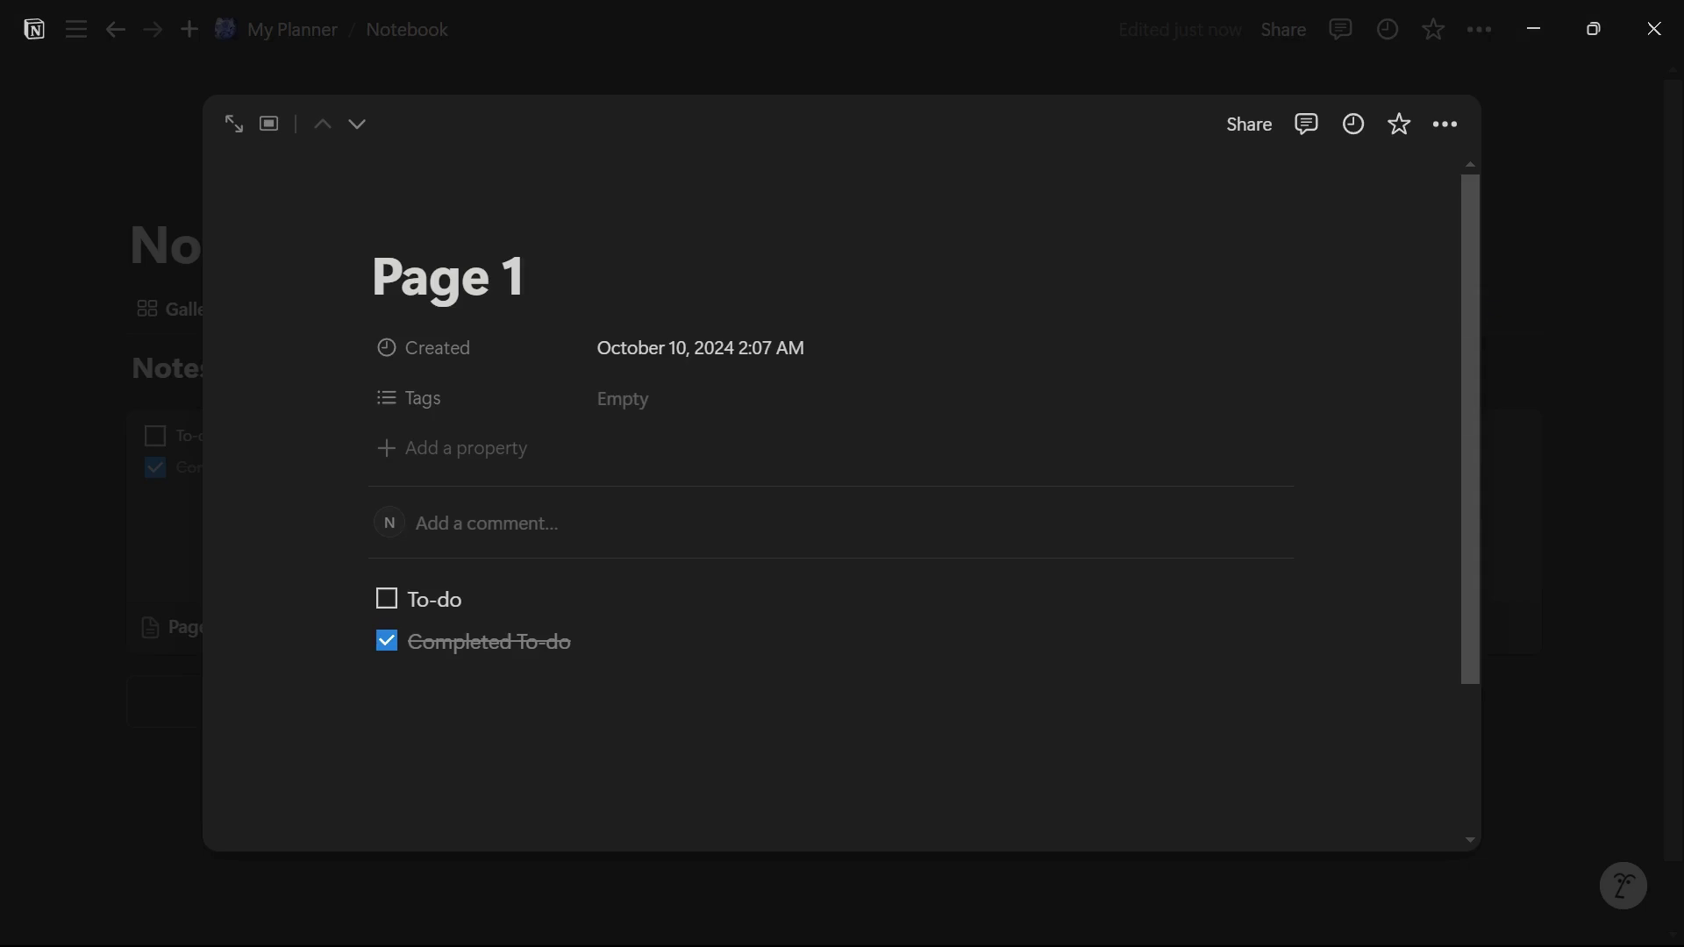
key(BackSpace)
key(BackSpace)
key(BackSpace)
key(BackSpace)
key(BackSpace)
key(BackSpace)
text(Chapter)
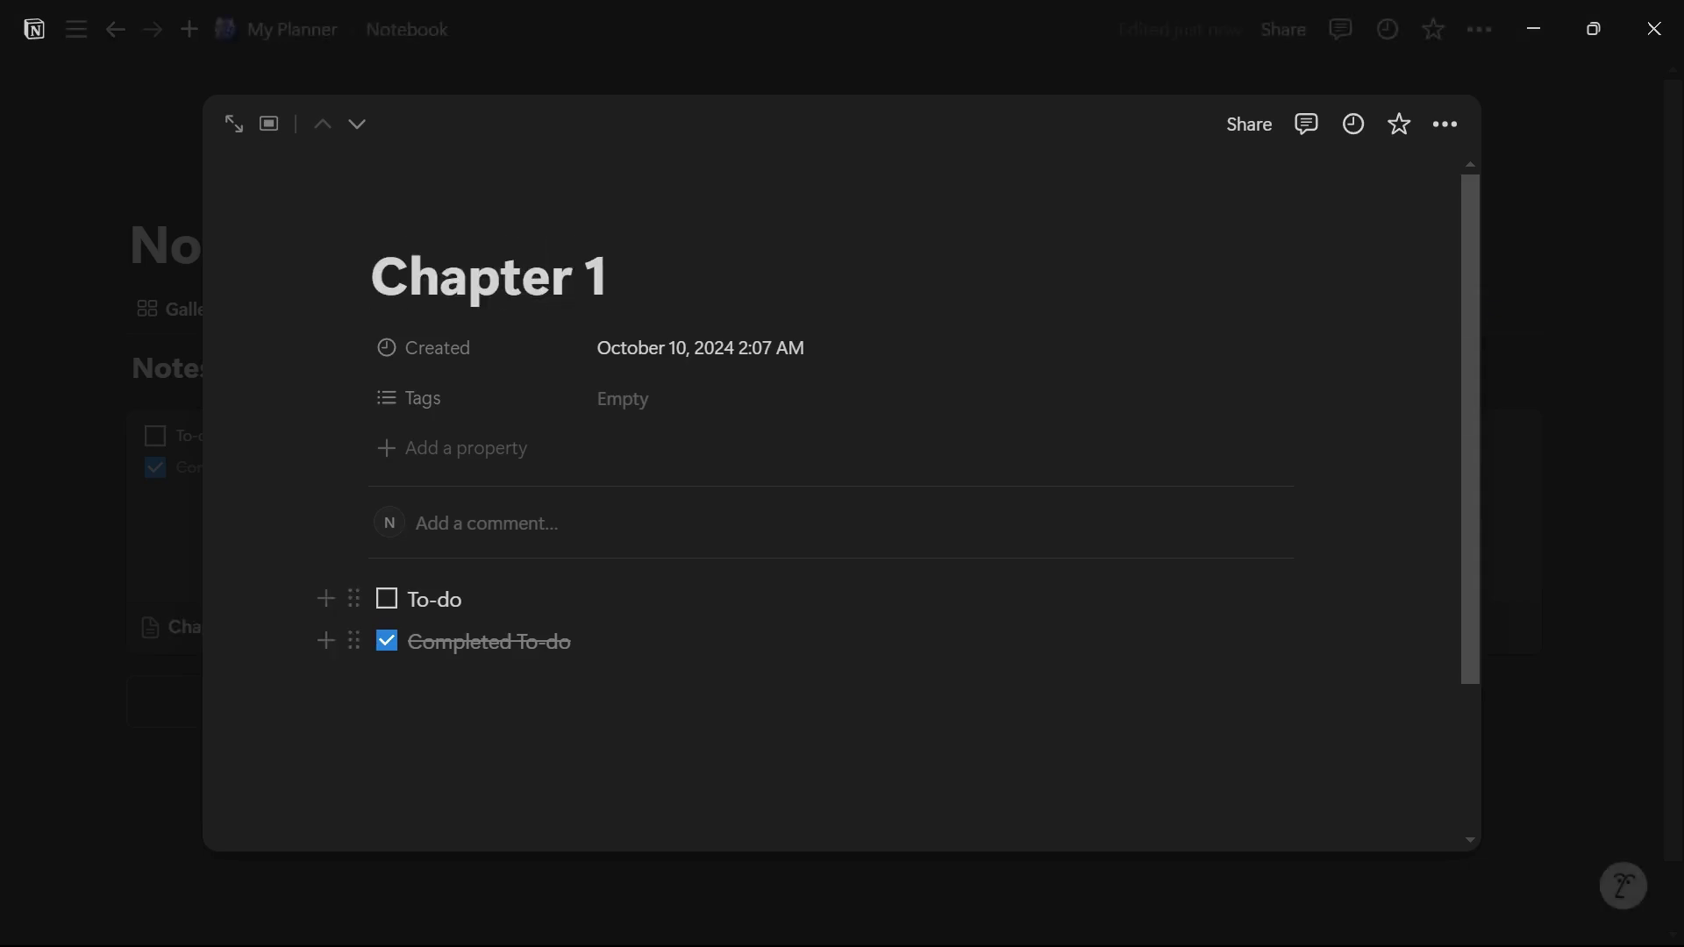
Step: Delete the two sample to-do items from the body of the Chapter 1 page
drag(572, 641, 386, 599)
key(BackSpace)
key(BackSpace)
Step: Add a Heading 1 reading "Notes" to the body of the Chapter 1 page
text(N)
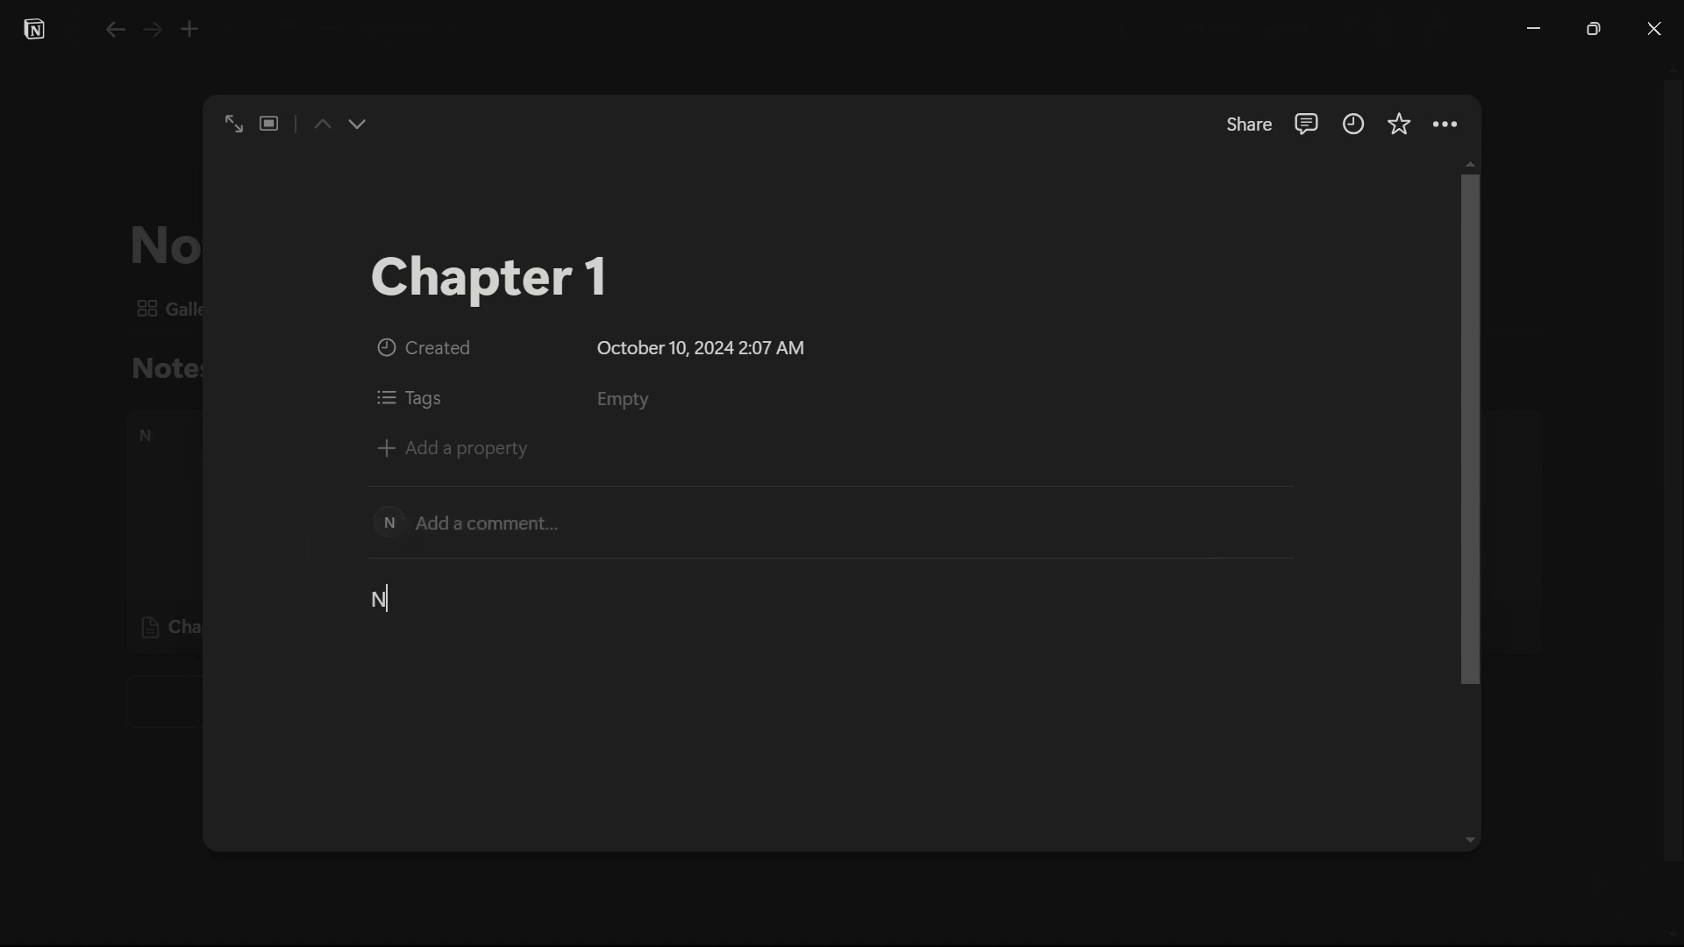
key(BackSpace)
text(/H)
key(Return)
text(nOTES)
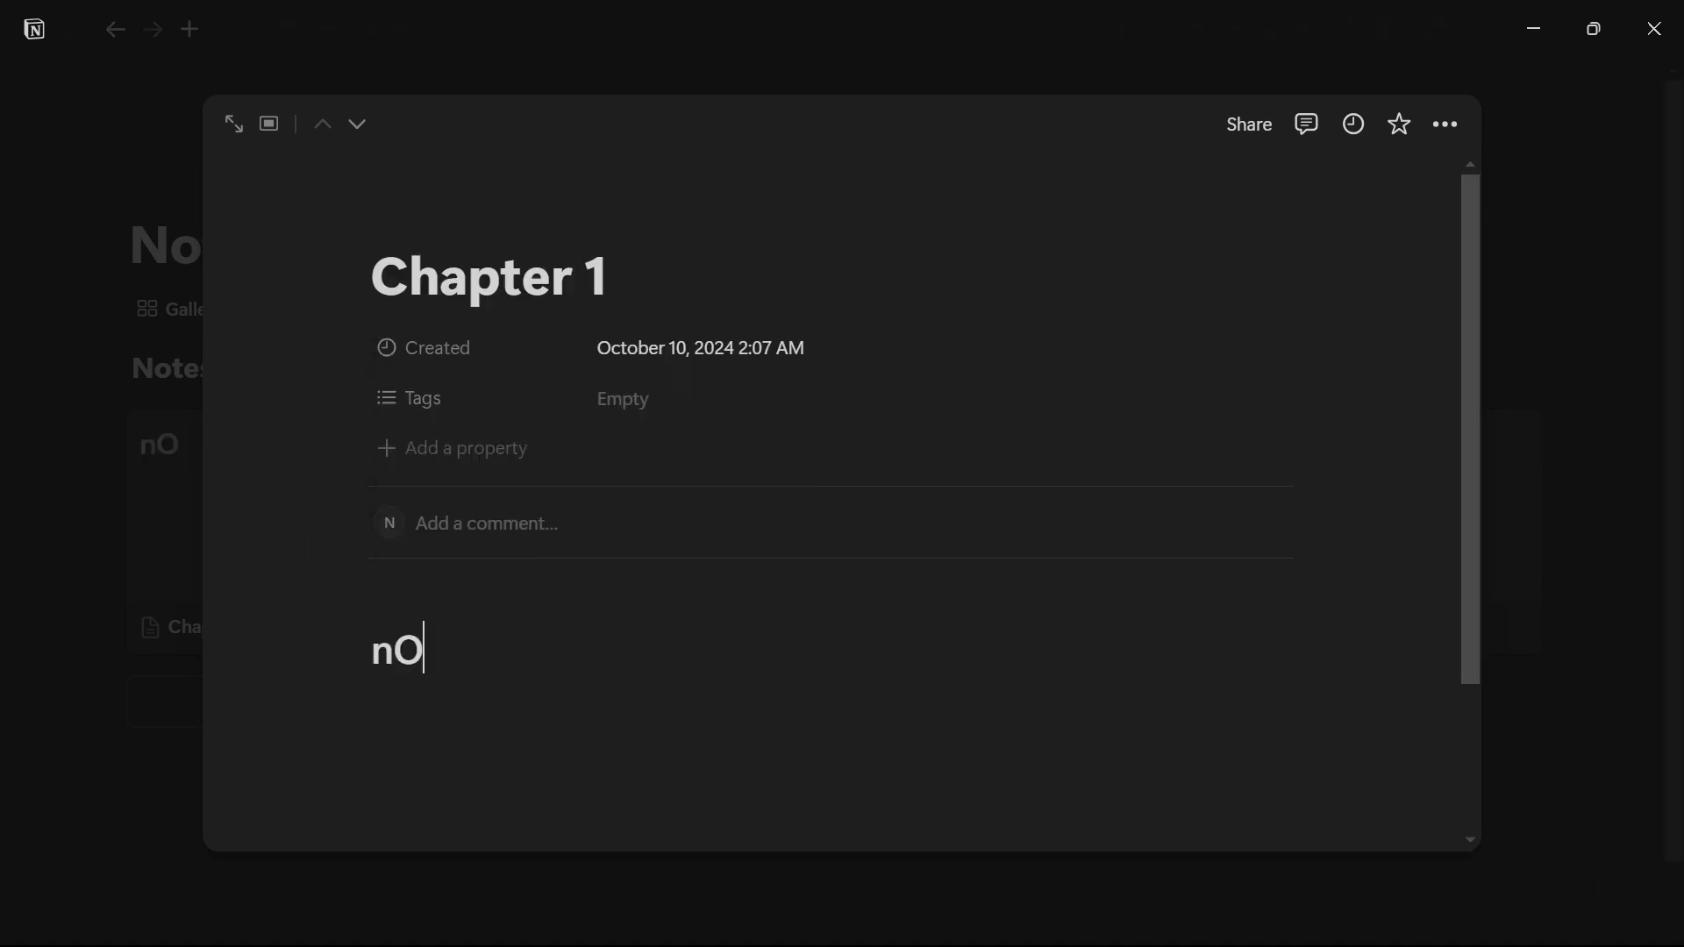
key(BackSpace)
key(BackSpace)
key(BackSpace)
key(BackSpace)
key(BackSpace)
text(No)
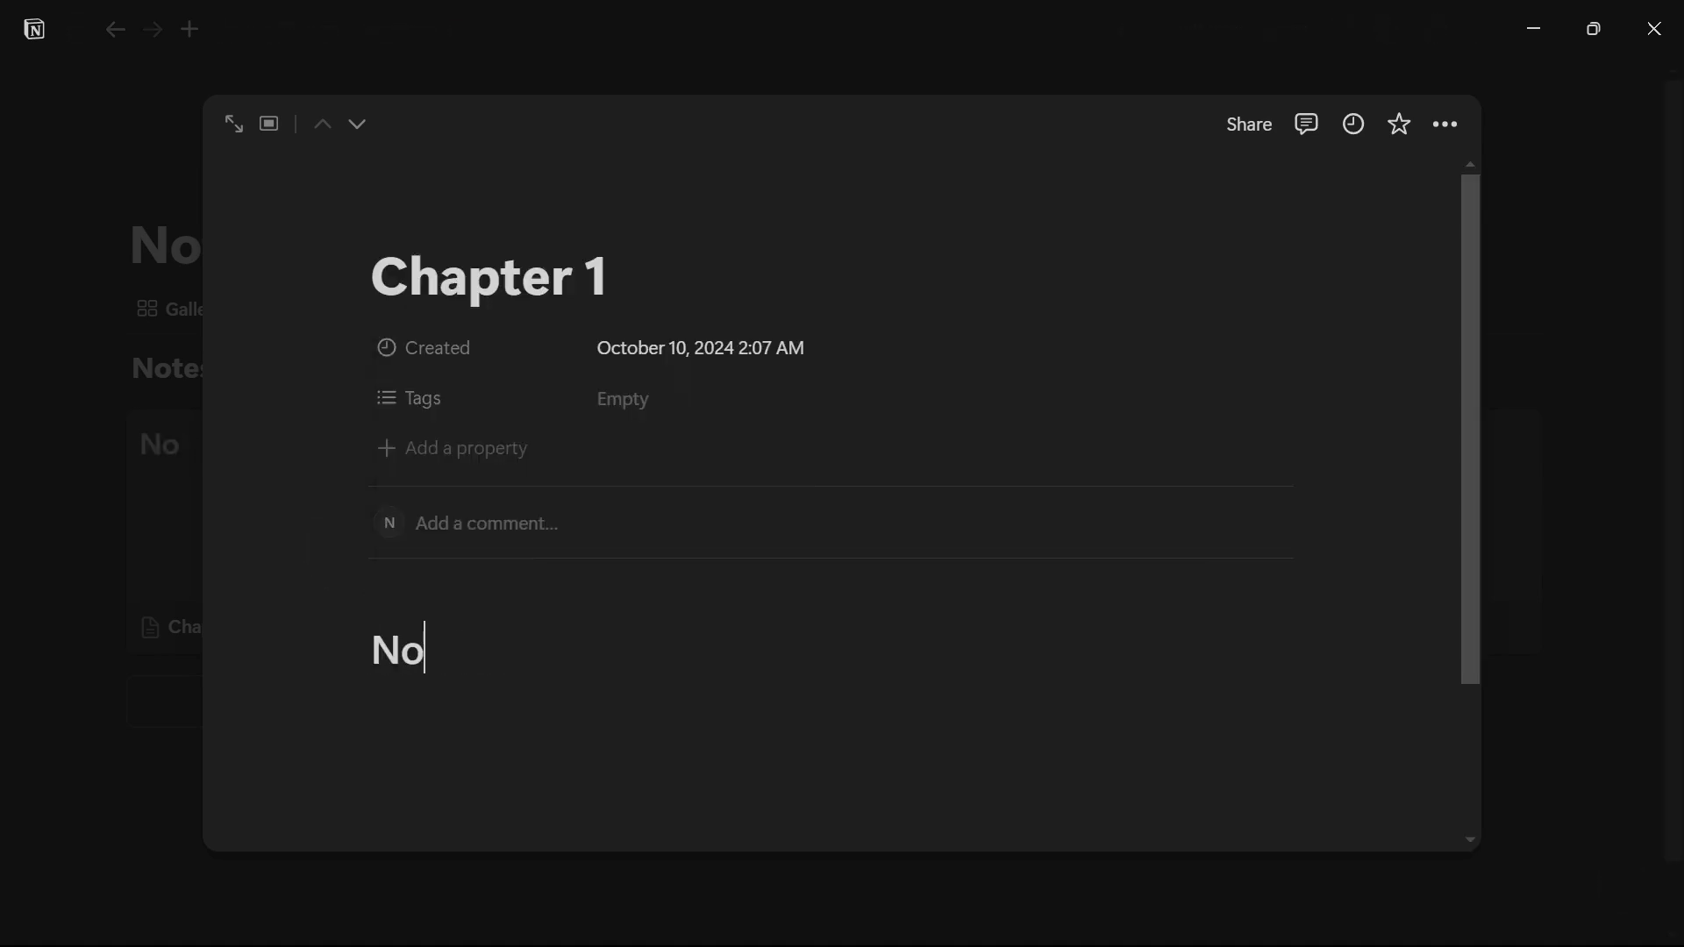
text(tes)
Step: Add a Heading 1 reading "Important Question" below the Notes heading, followed by an empty line
key(Return)
text(# )
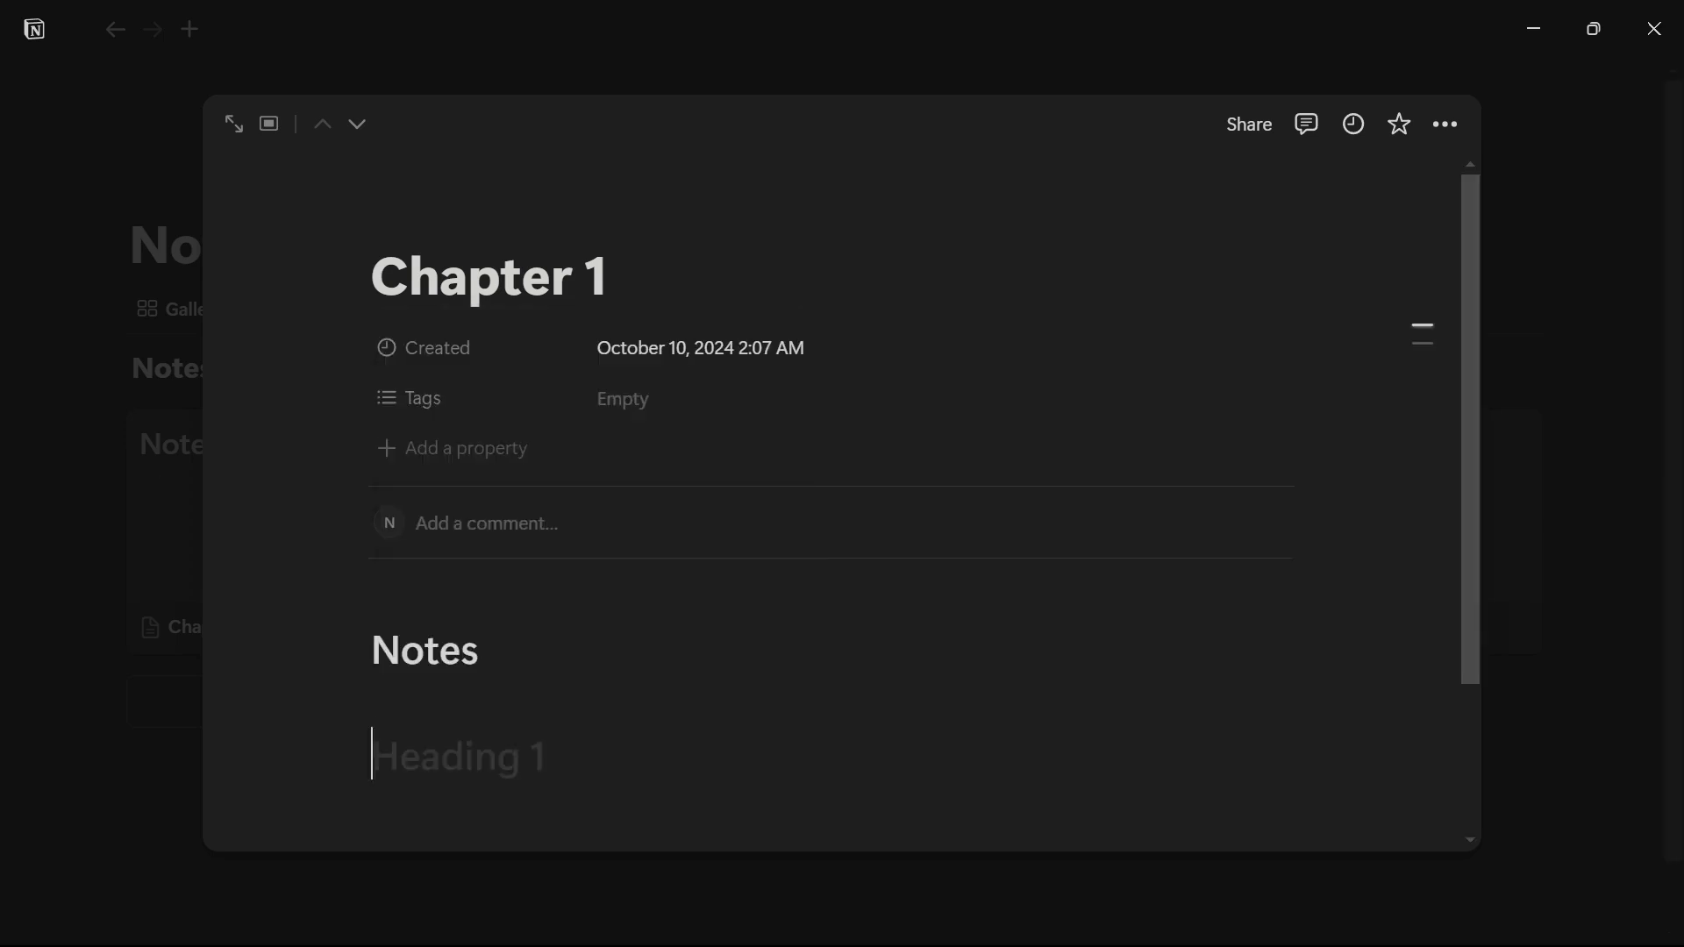
text(Important Question)
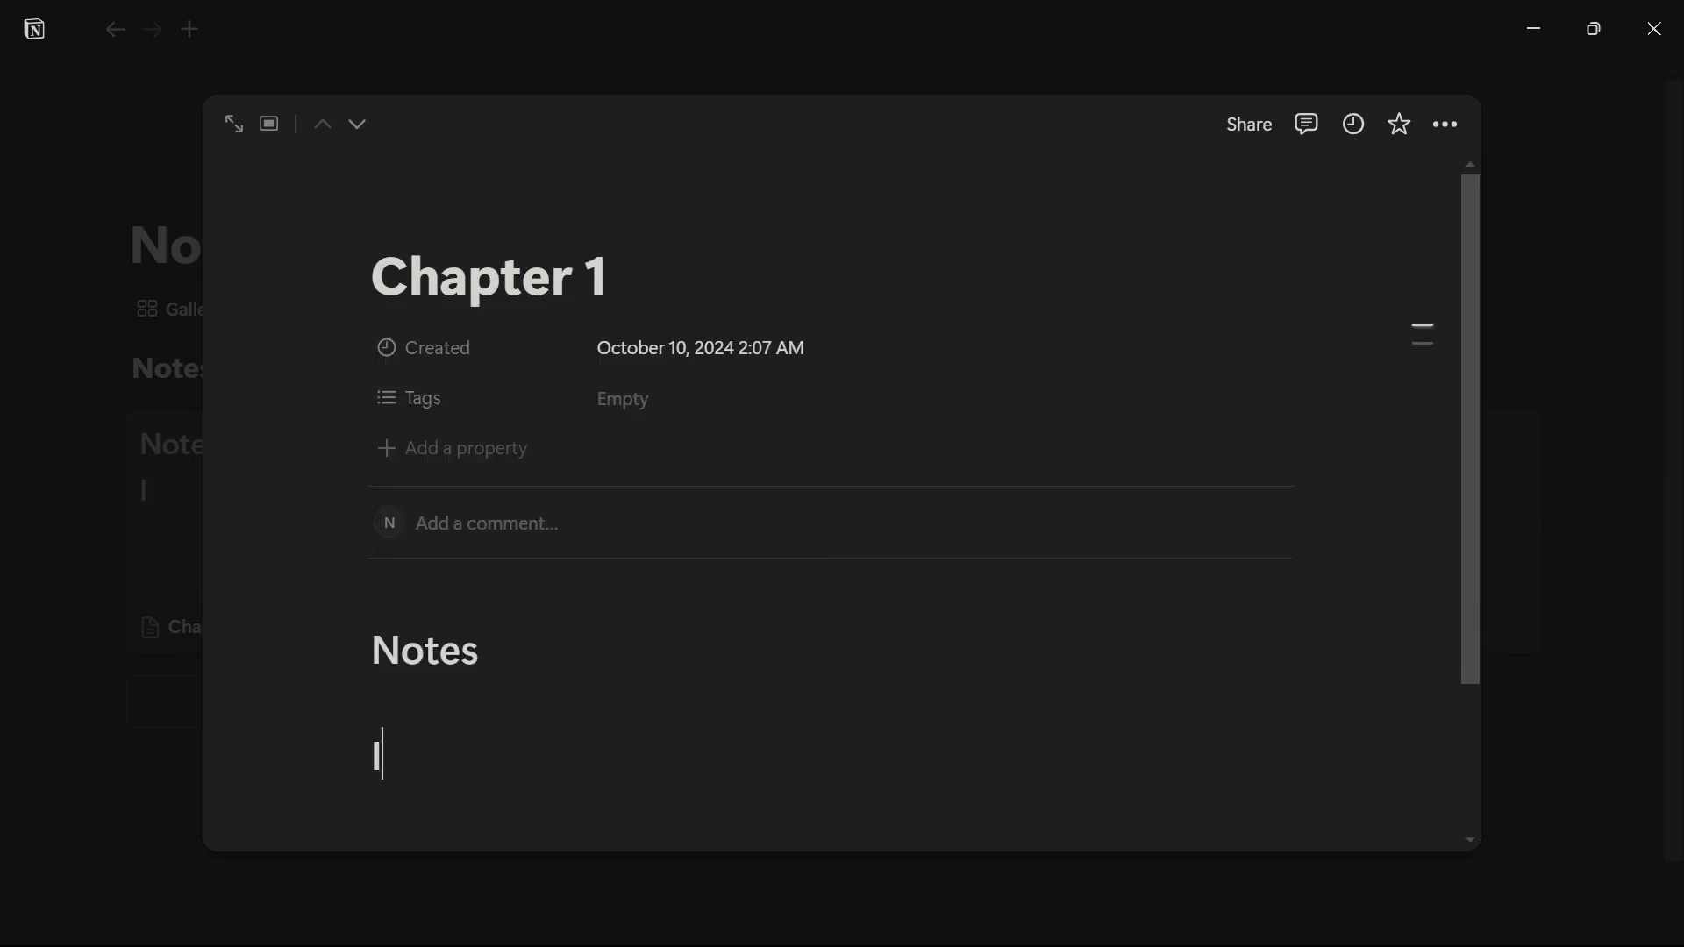
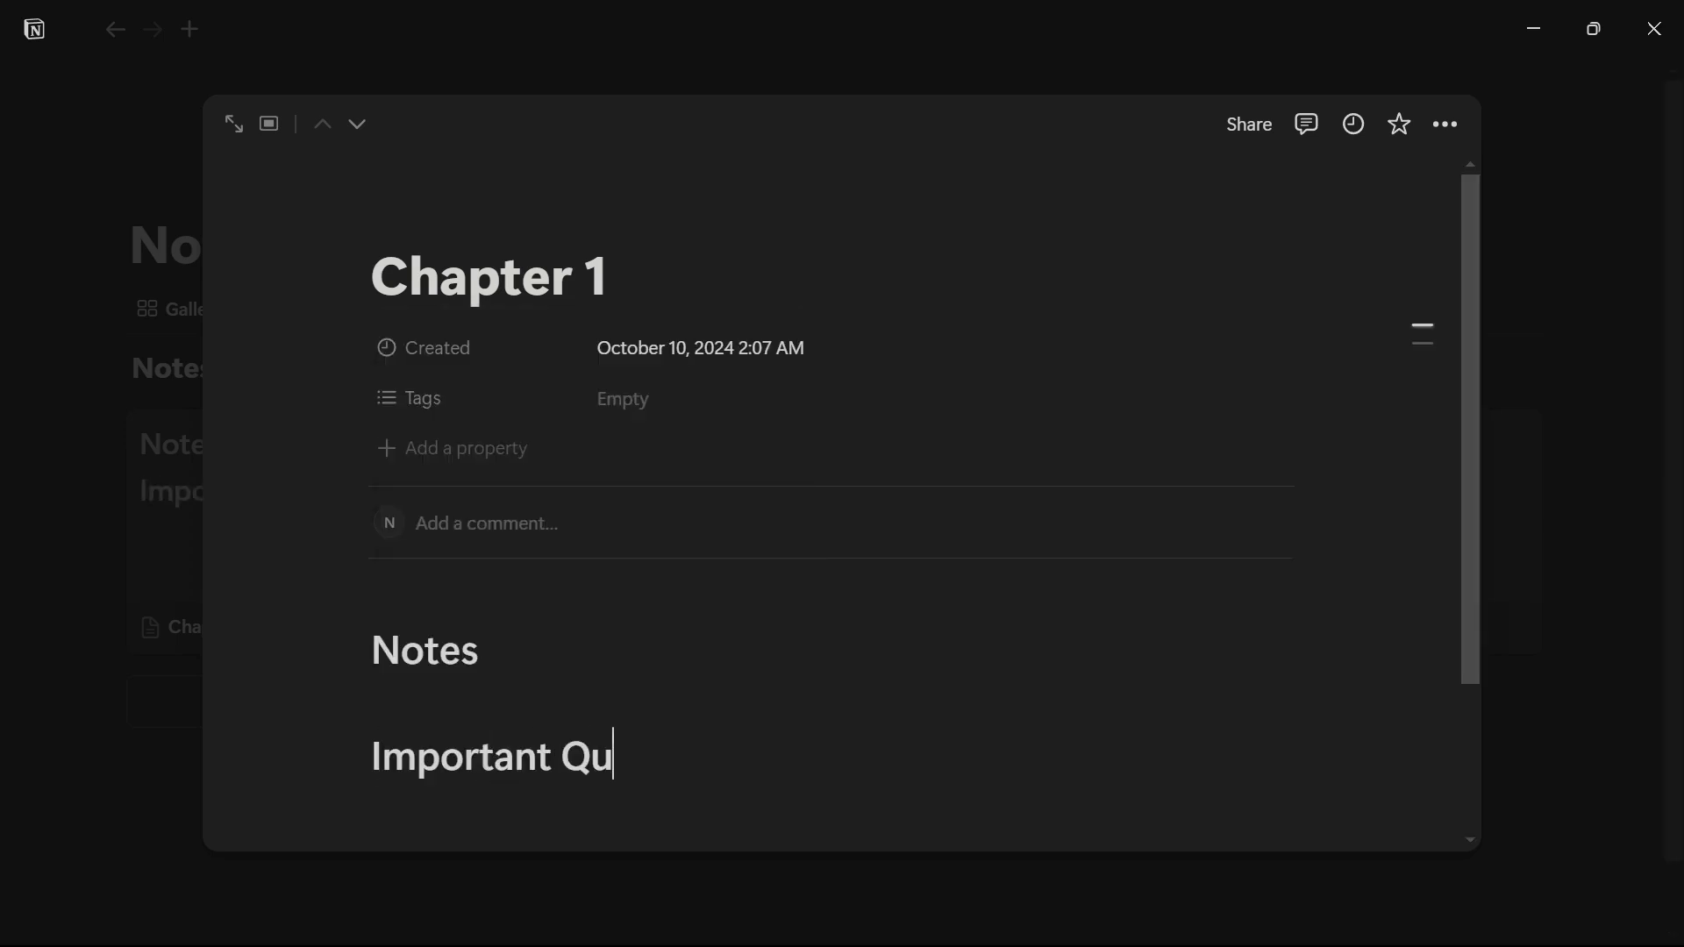
key(Return)
scroll(841, 497, up, 1)
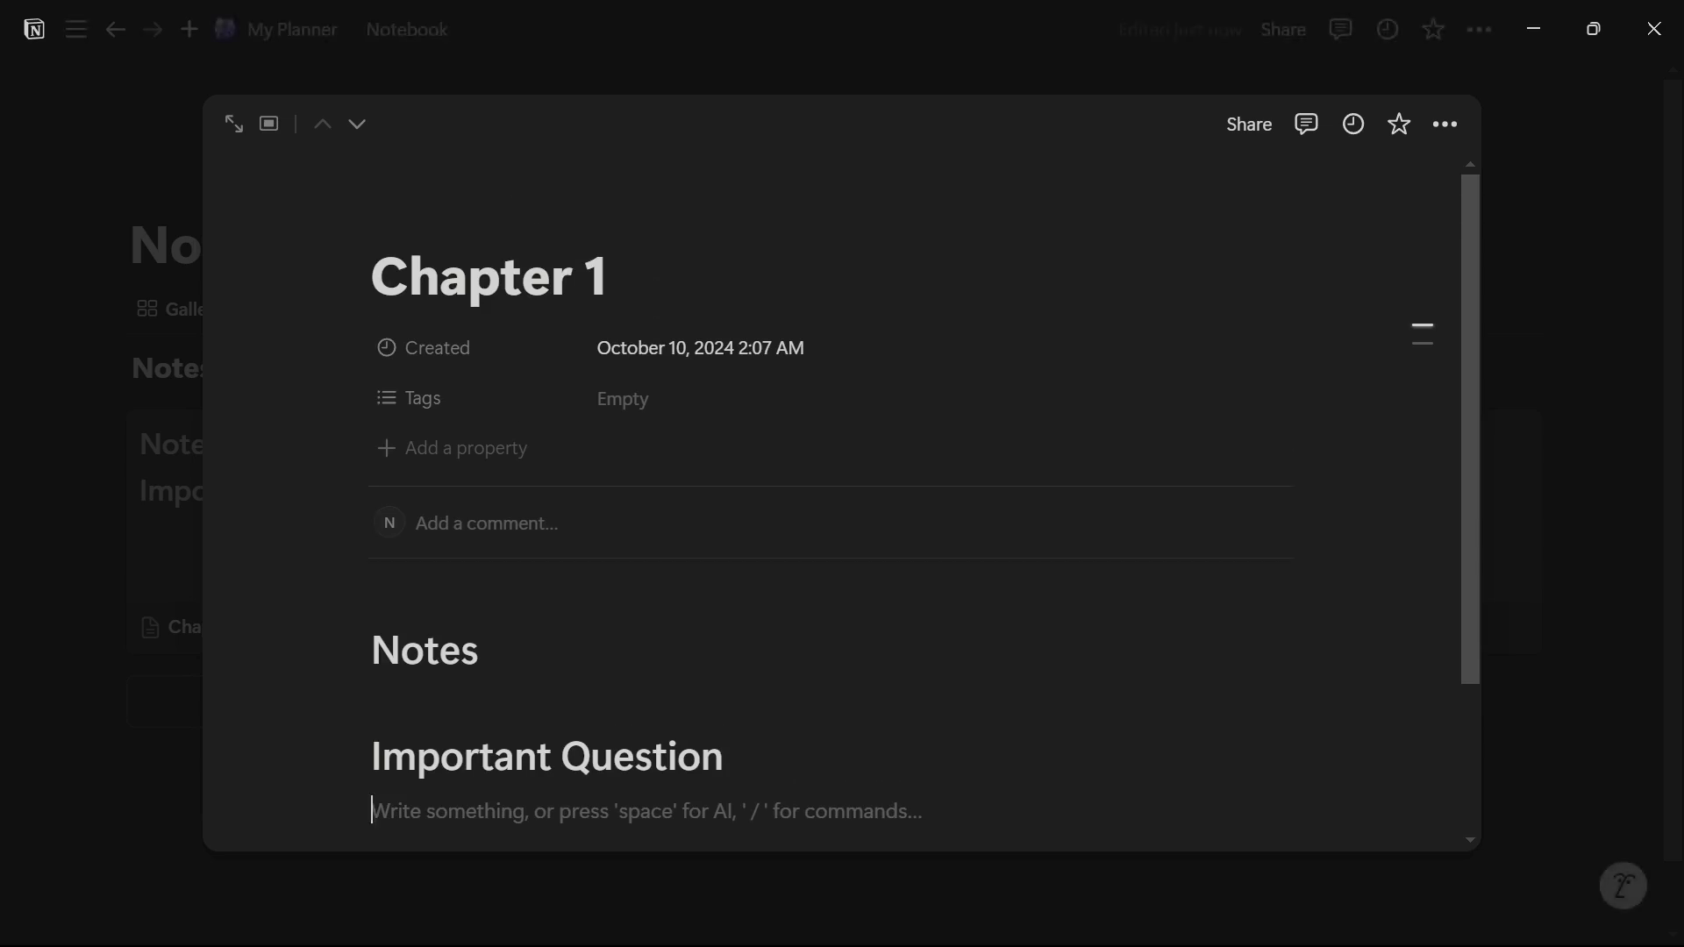
Step: Give the Notes and Important Question headings a blue background and arrange them side by side in two columns
scroll(841, 496, down, 3)
click(354, 447)
mouse_move(545, 653)
click(816, 331)
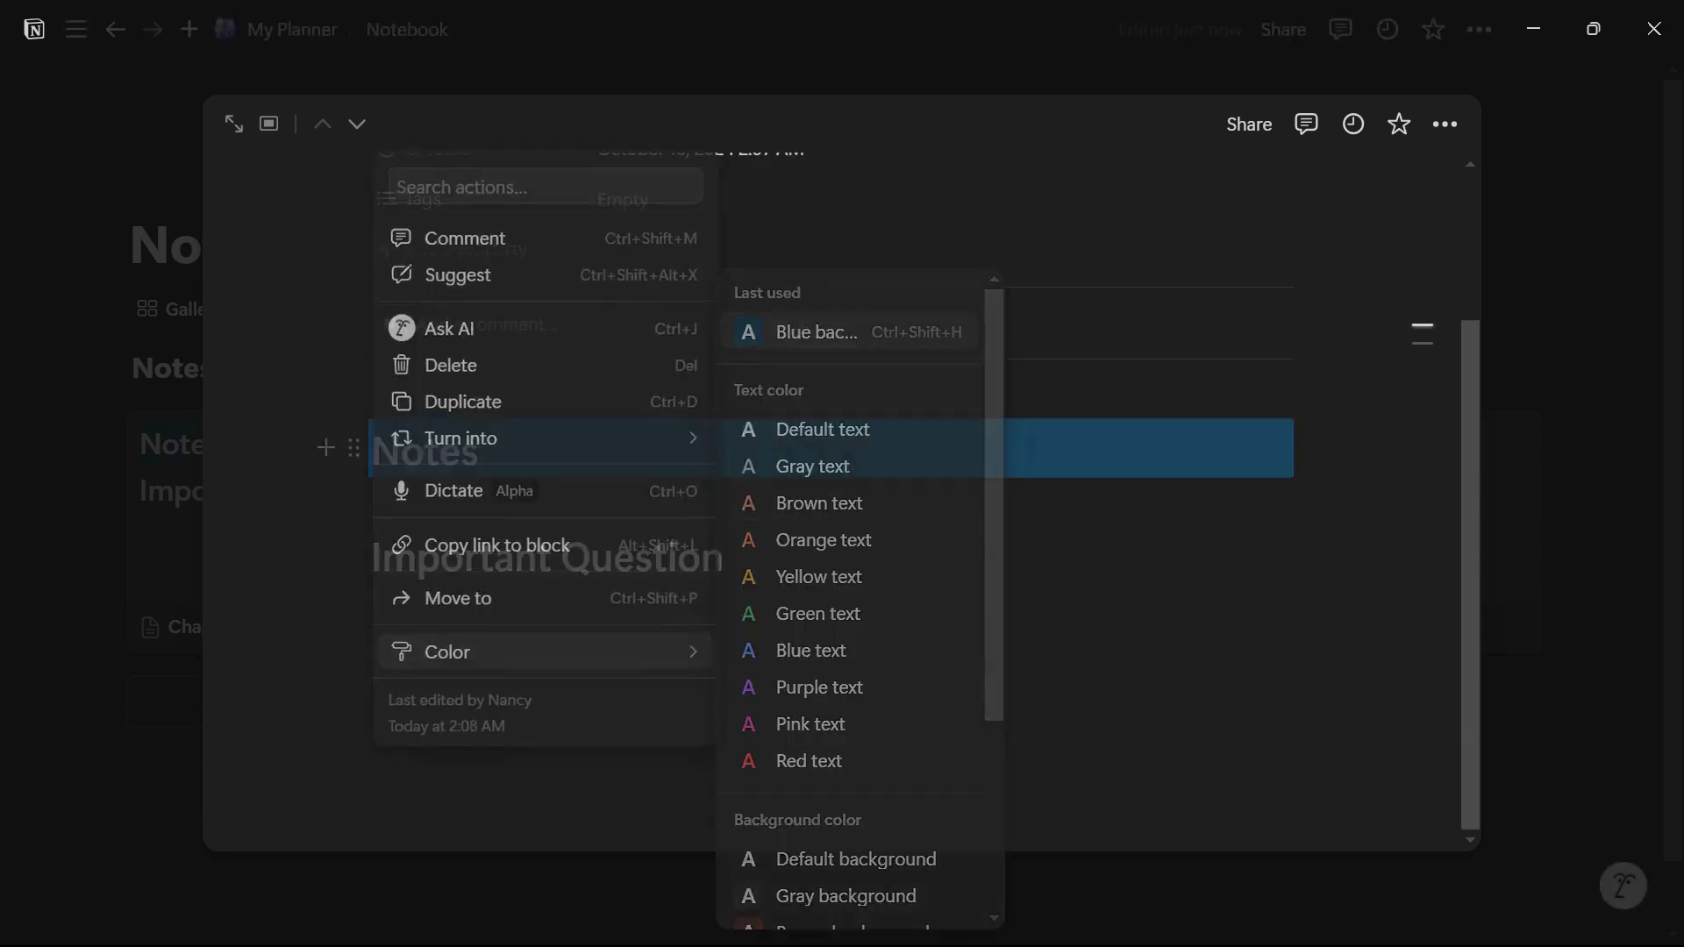
click(354, 553)
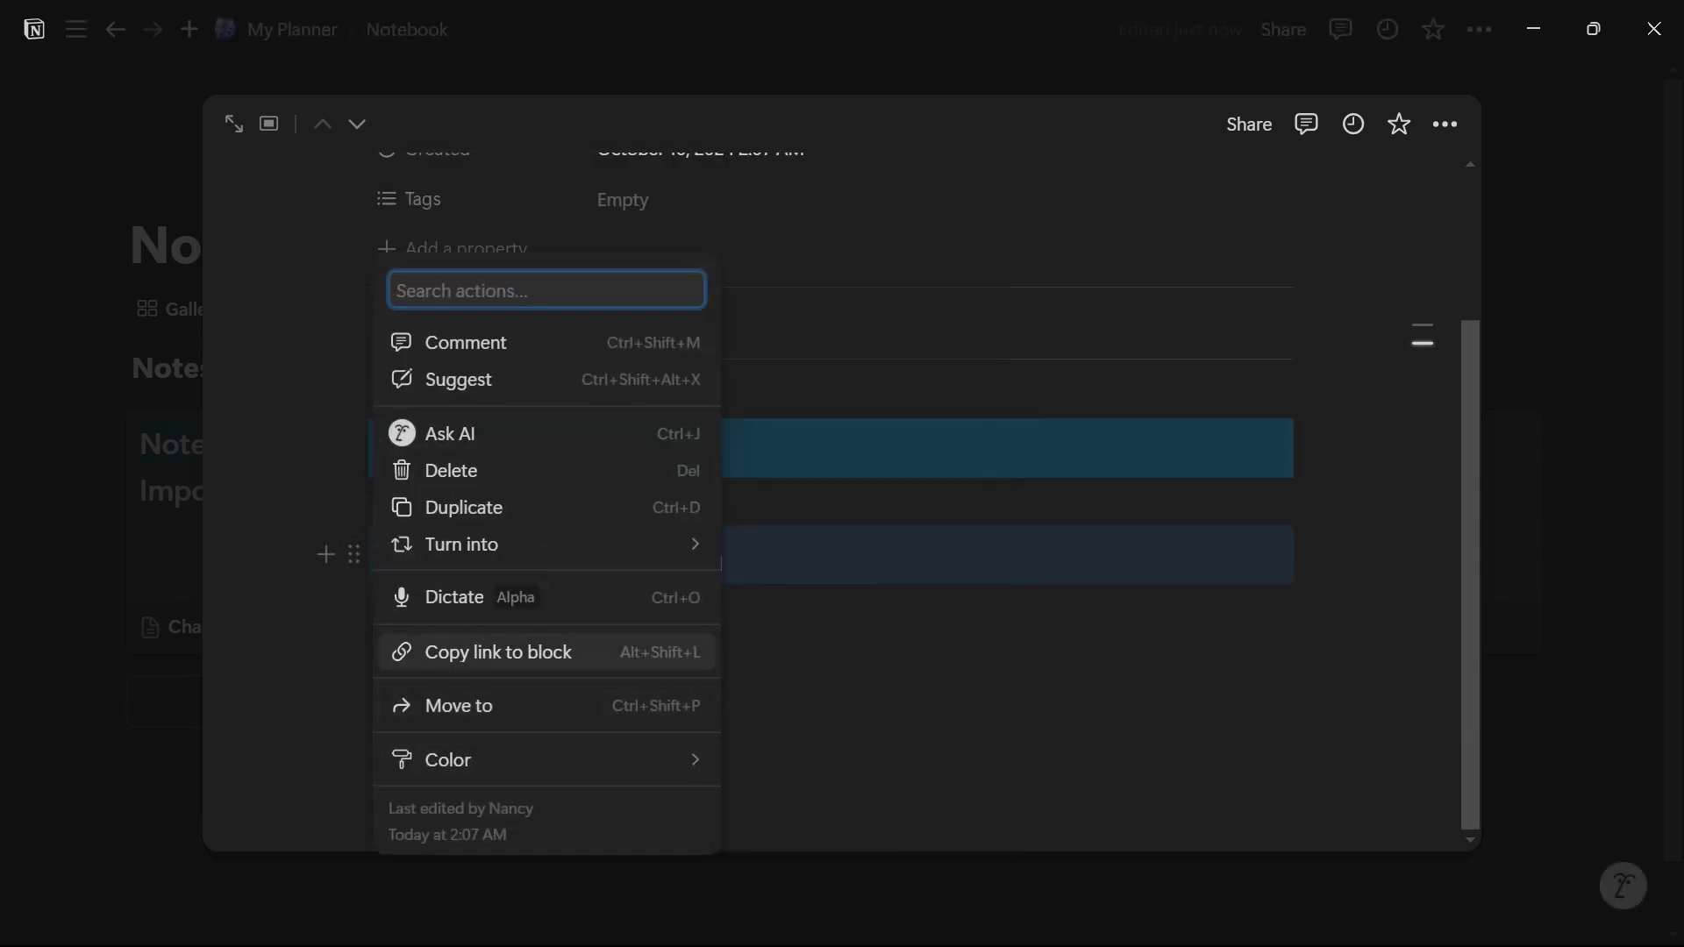
mouse_move(545, 760)
click(848, 332)
key(Escape)
drag(354, 554, 1315, 478)
Step: Add a Heading 1 reading "Blurting" below the Notes and Important Question columns of the Chapter 1 page
click(372, 535)
scroll(831, 535, up, 2)
scroll(831, 535, down, 2)
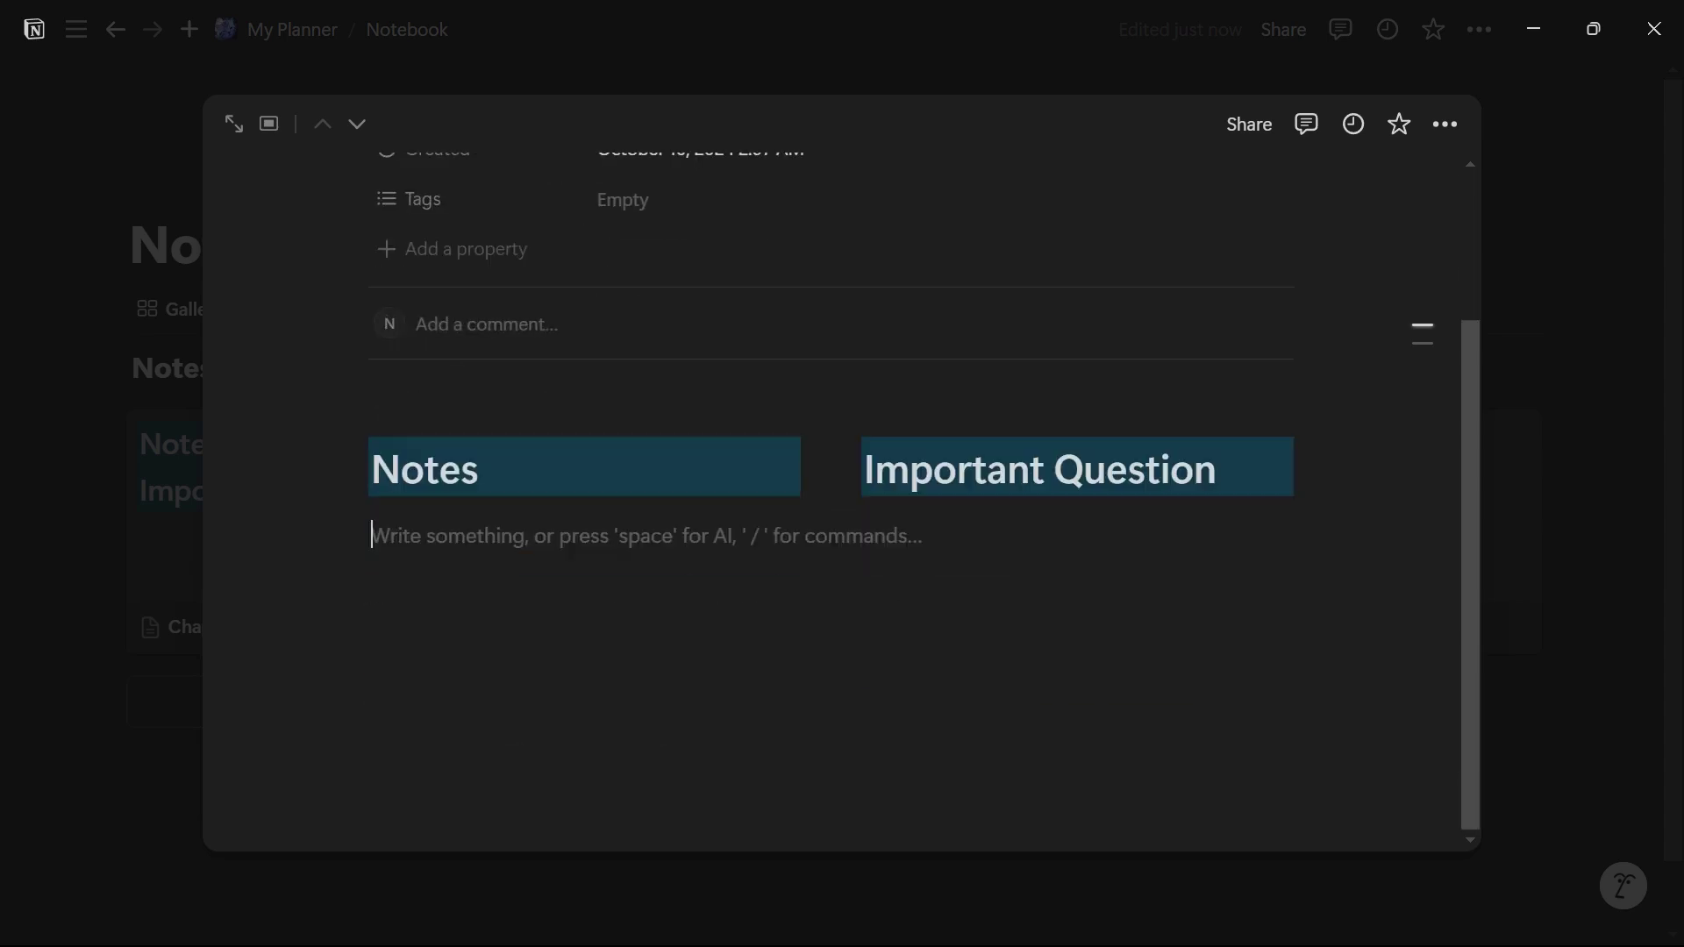
text(/h)
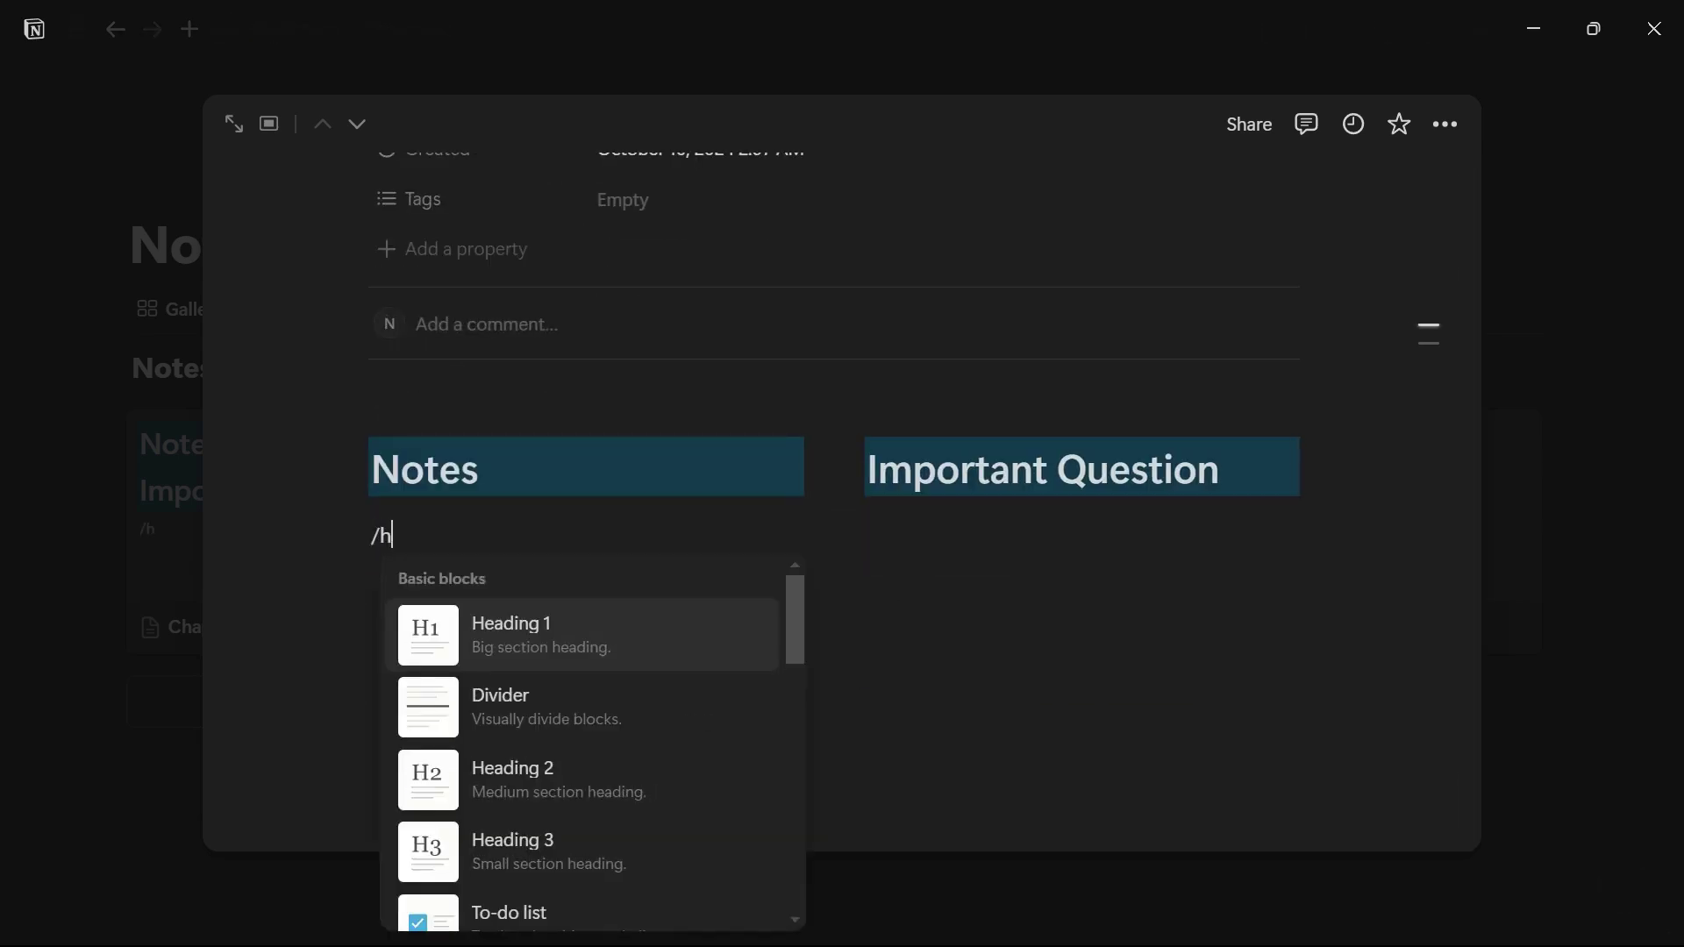
key(Return)
text(Blurt)
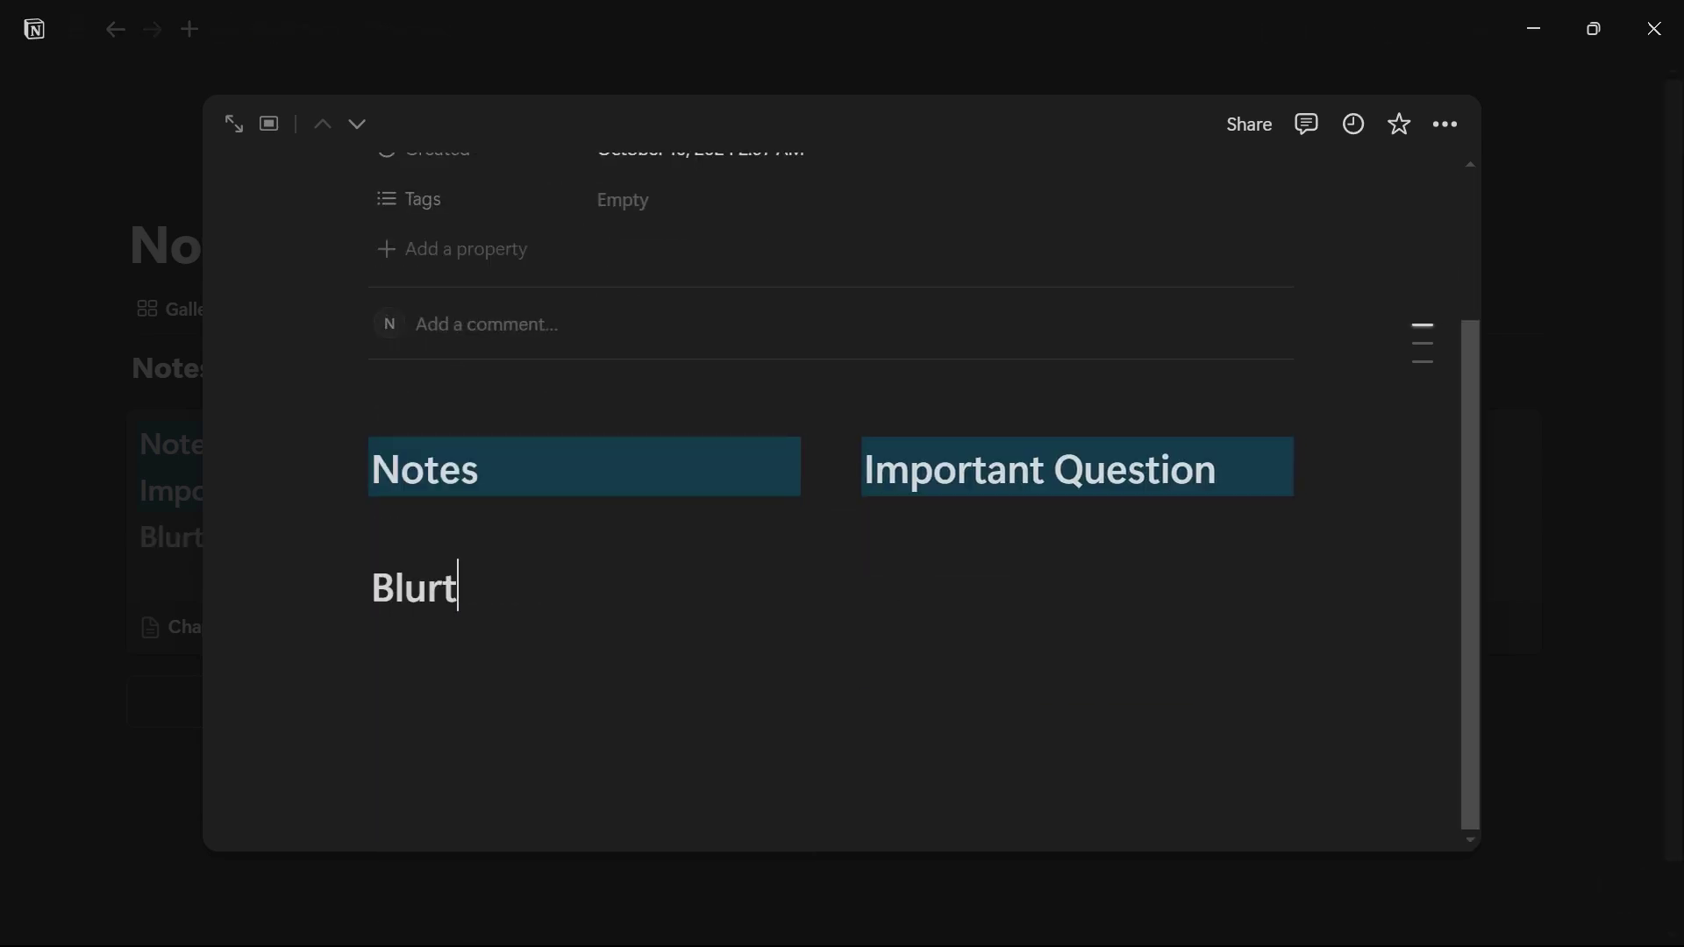
text(ing)
key(Return)
Step: Give the Blurting heading a blue background
click(353, 584)
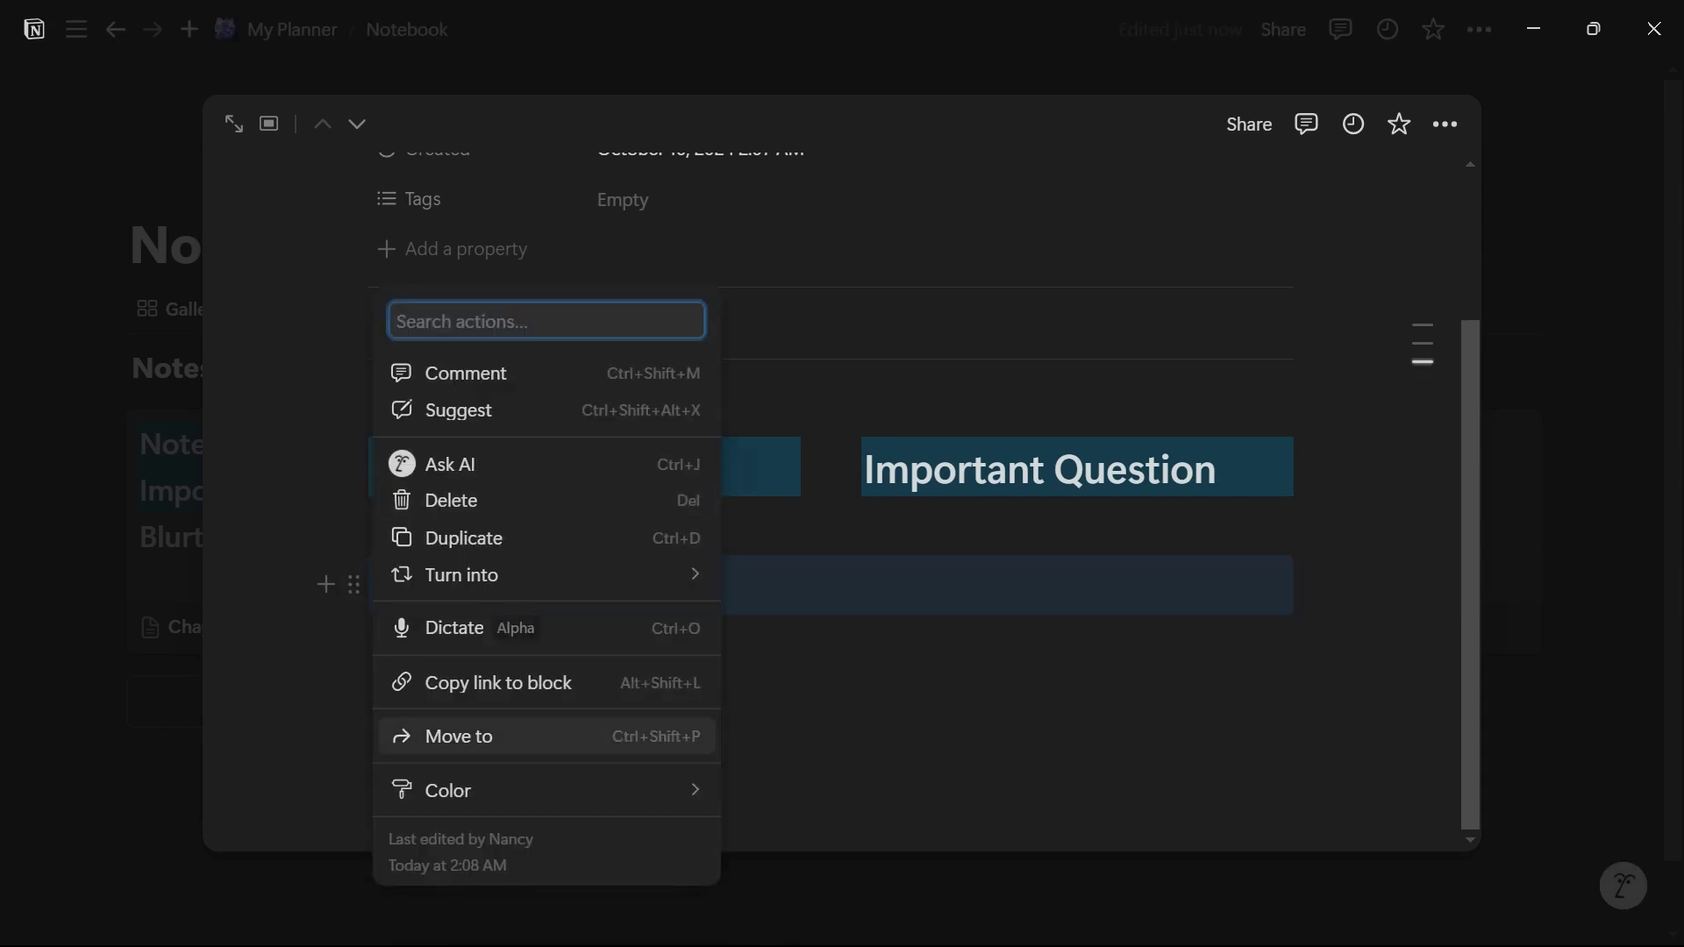
mouse_move(448, 790)
click(816, 331)
Step: Add three toggle items under the Notes heading, reading "Topic one", "topic 2" and "topic 3"
click(479, 467)
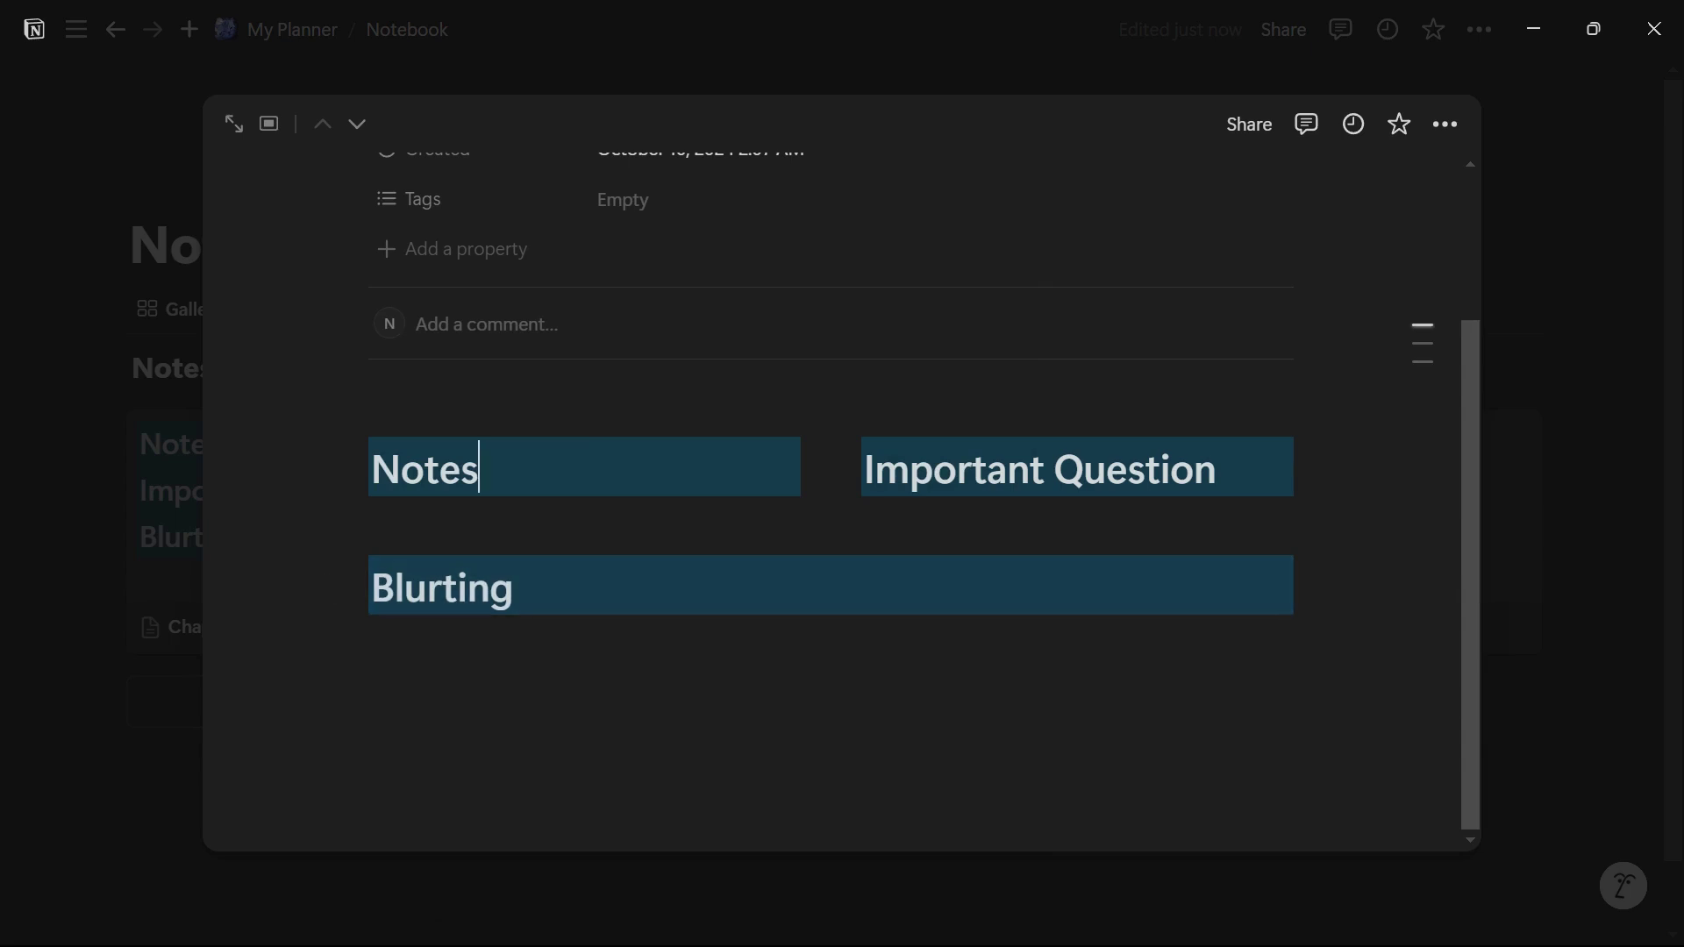
key(Return)
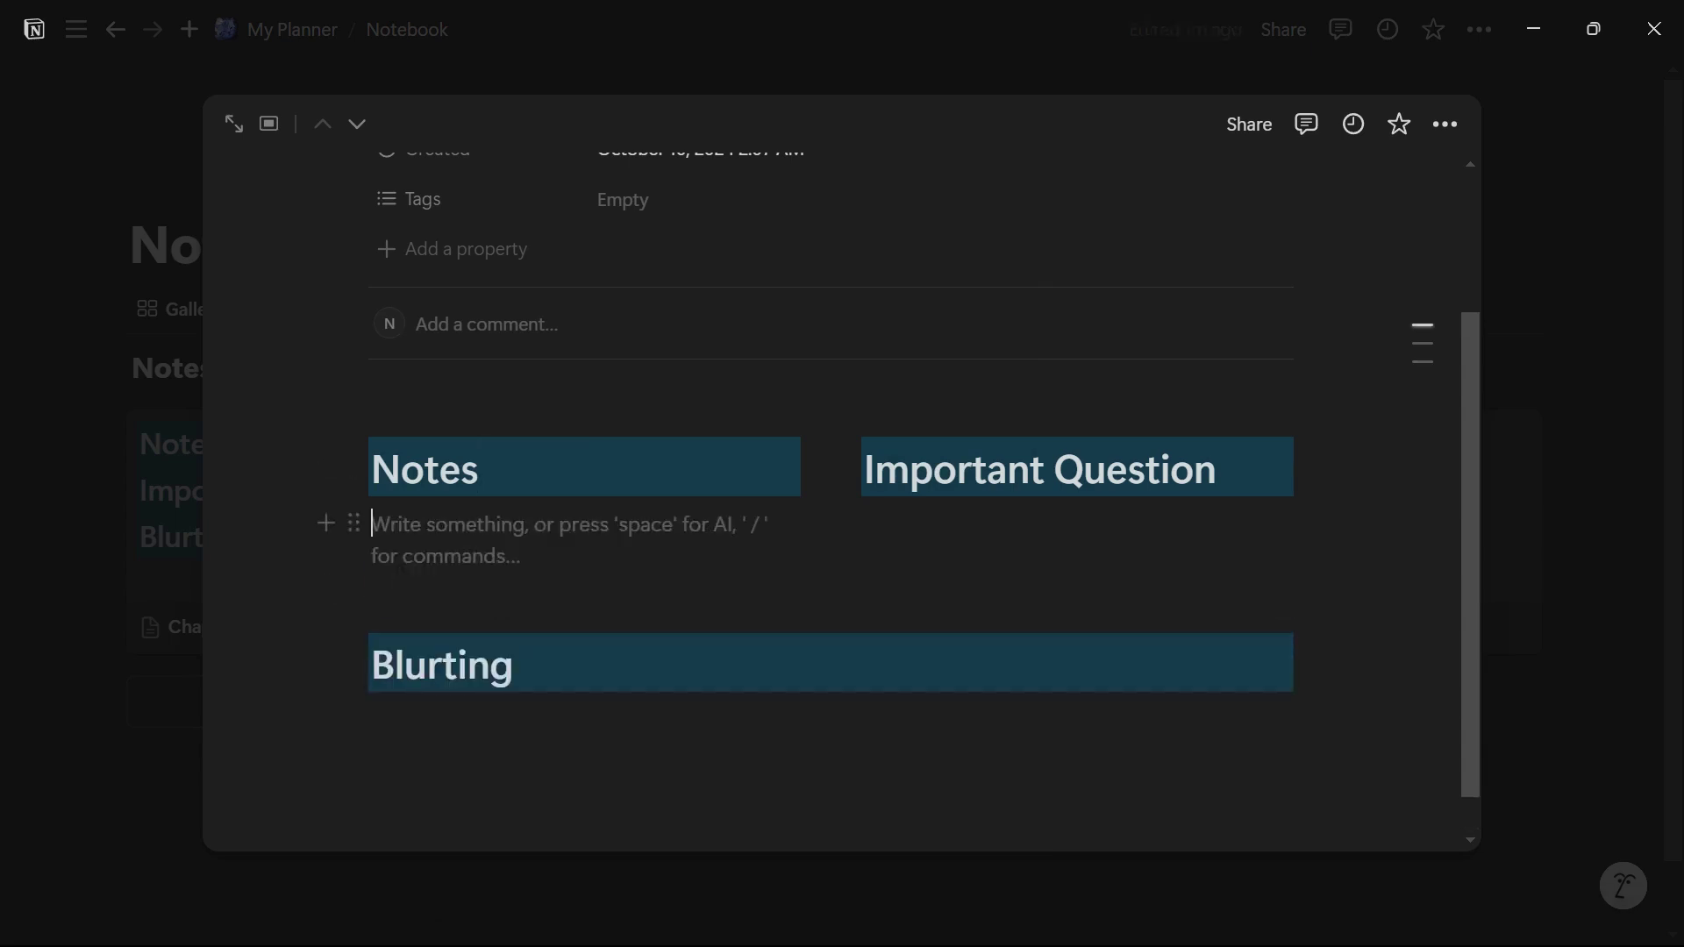
text(/to)
key(Down)
key(Return)
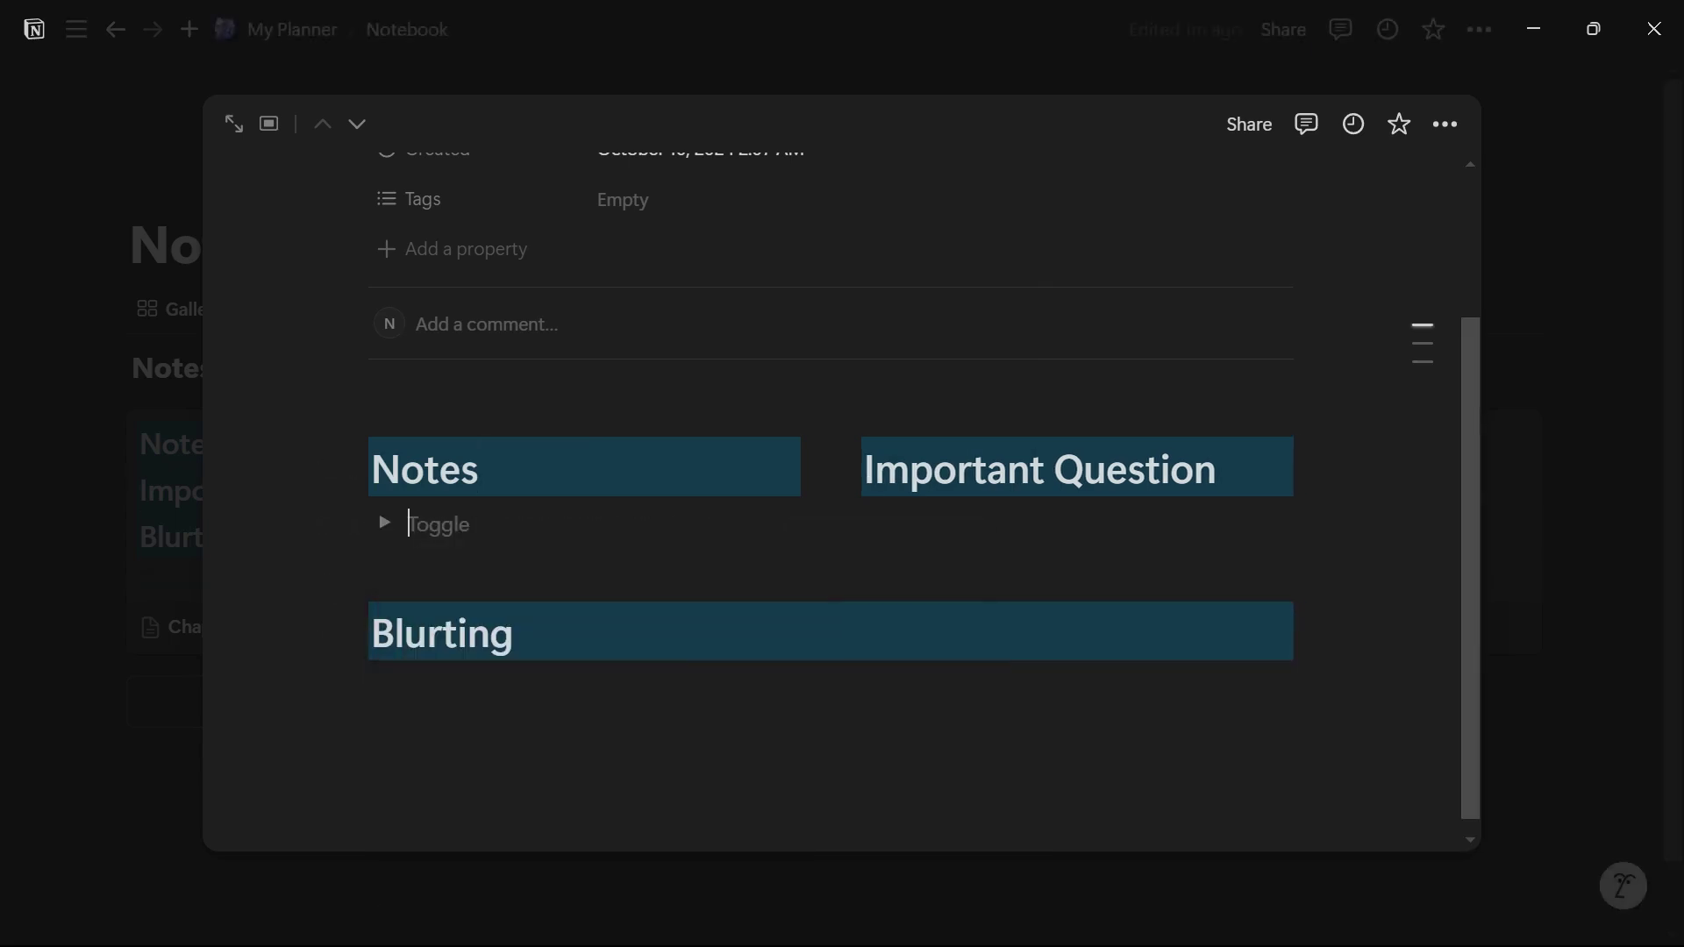
text(Topic one)
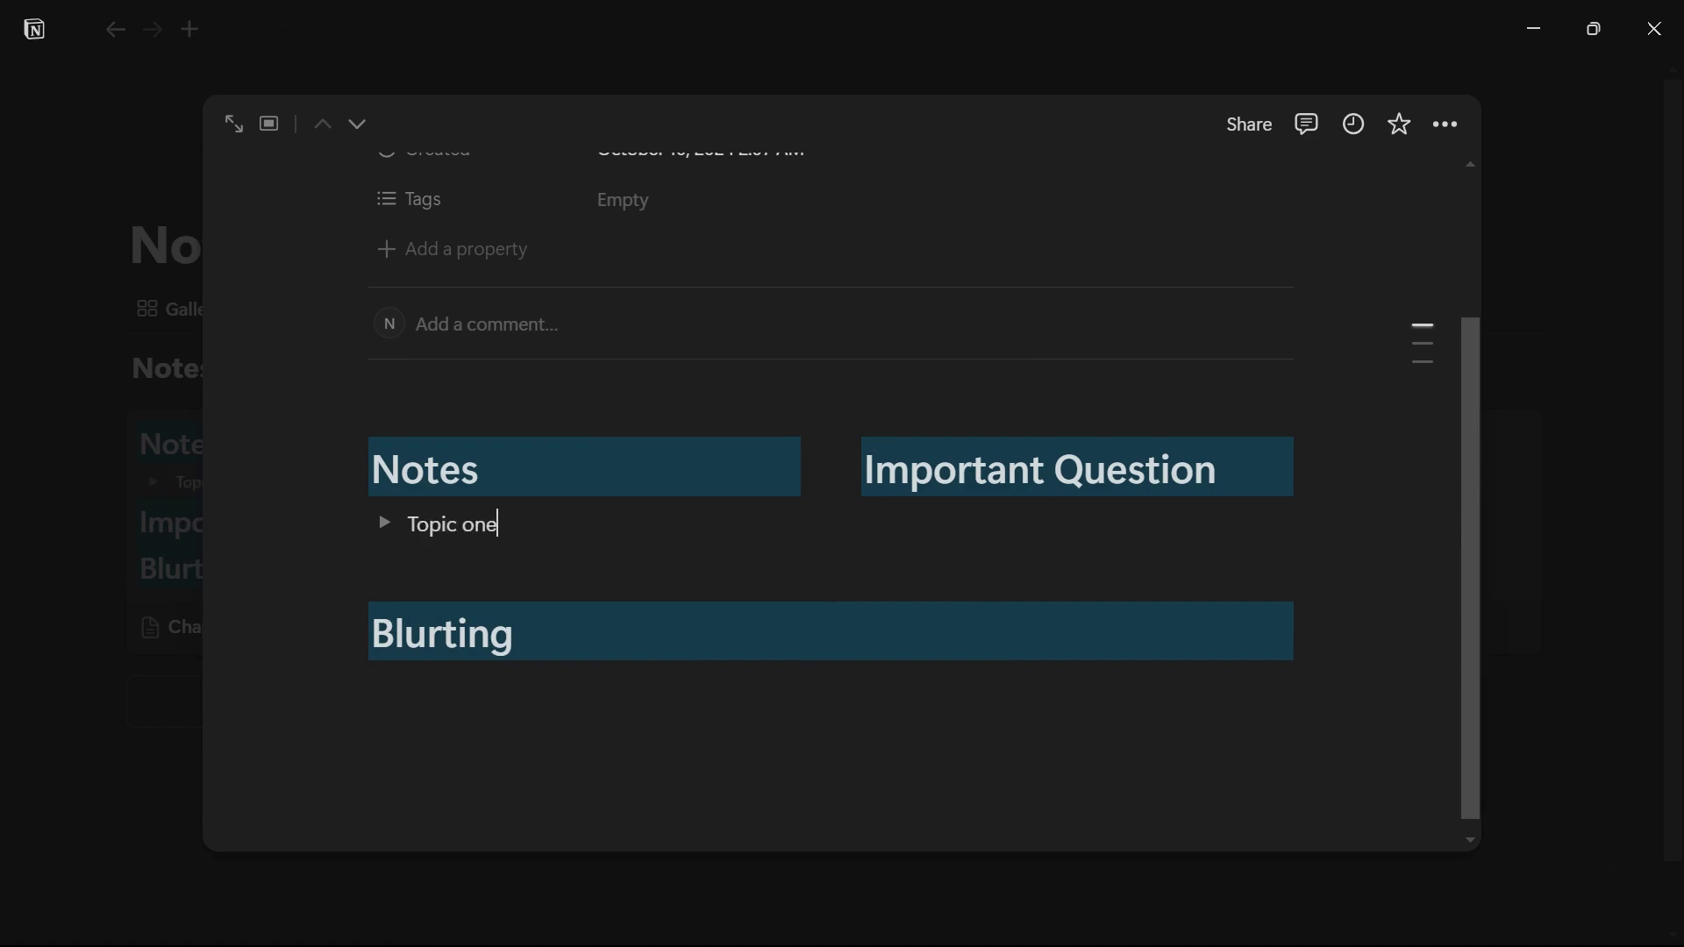
key(Return)
text(topic 2)
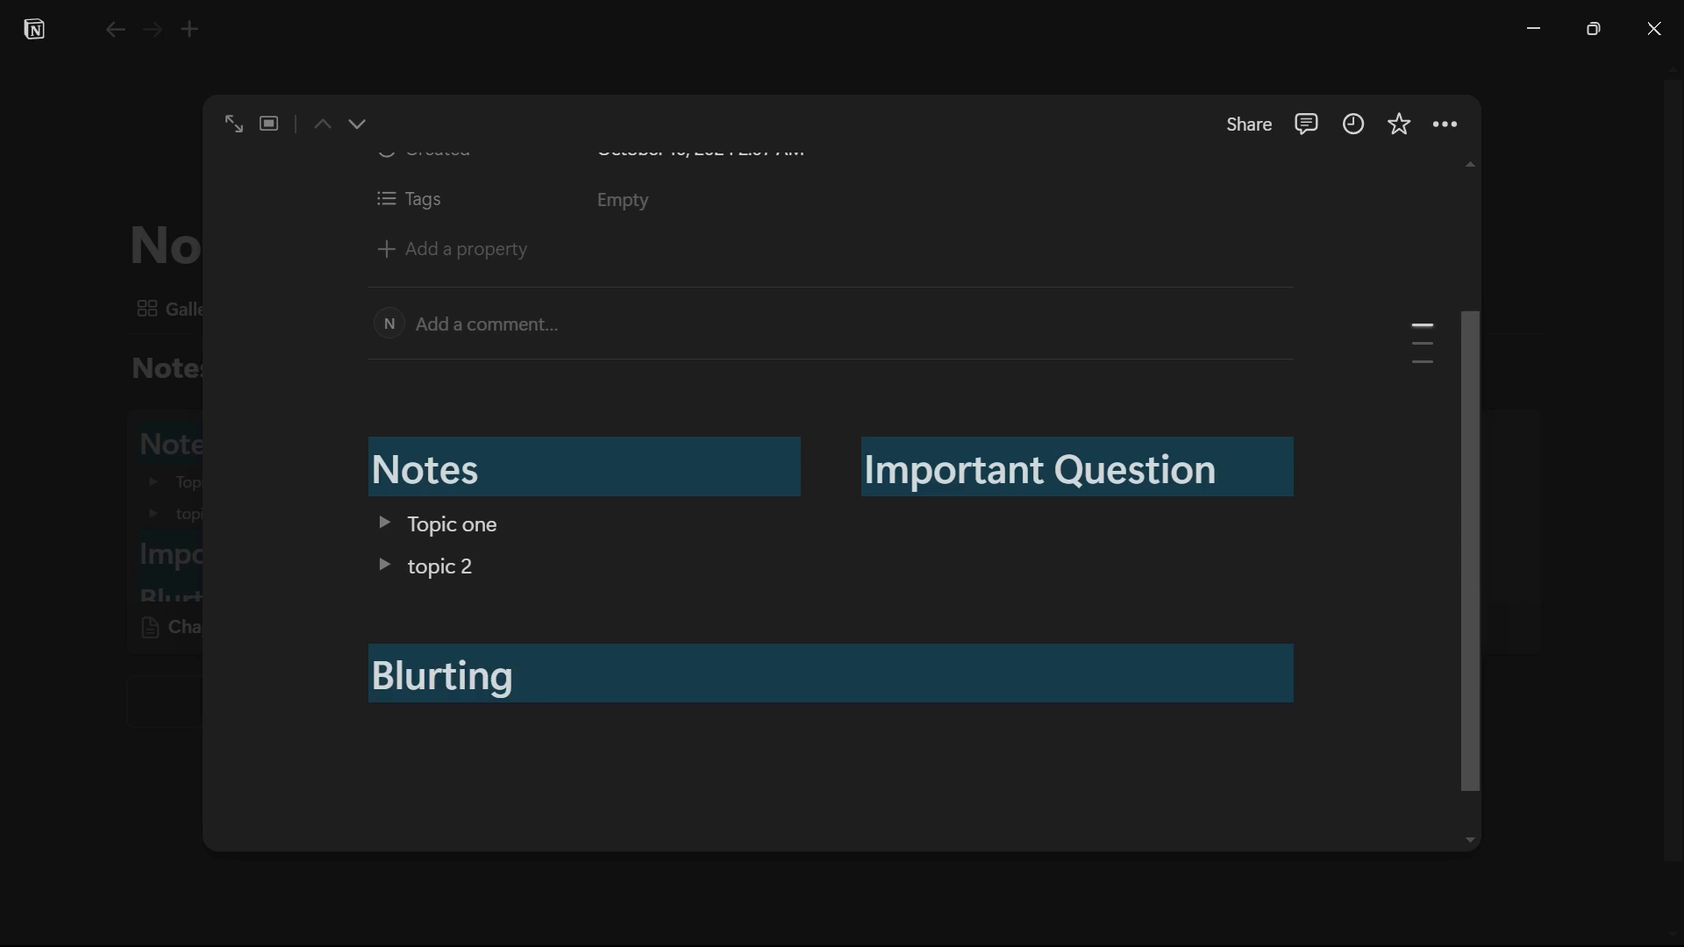
key(Return)
text(topic 3)
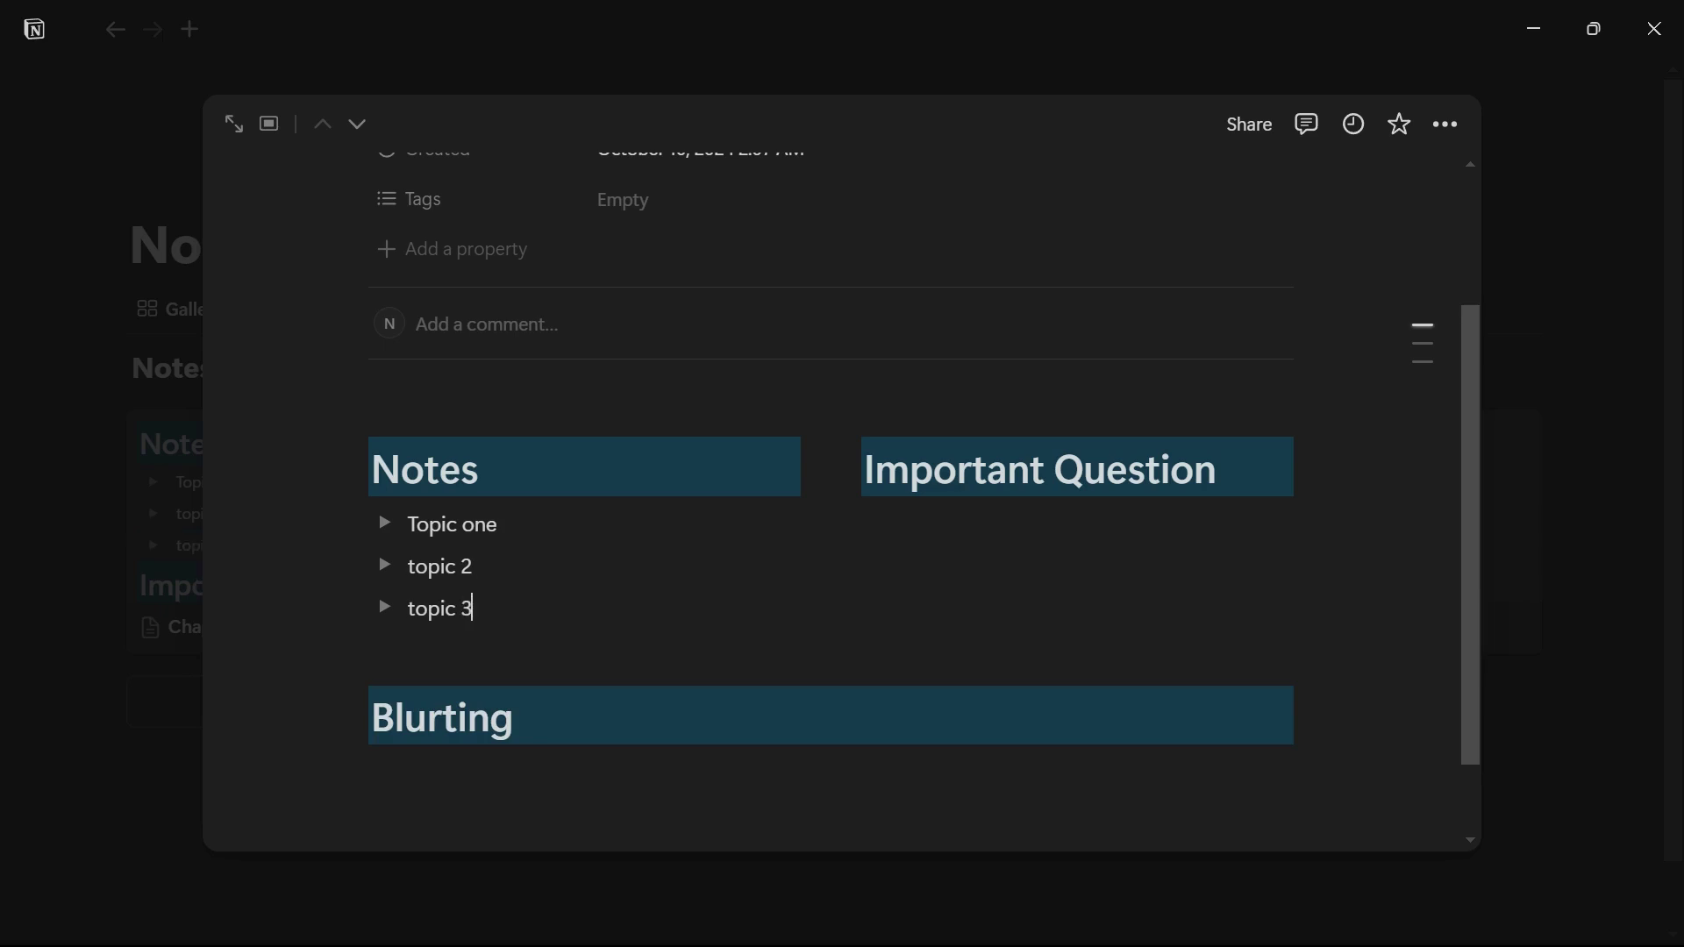
Step: Fill the inside of the "topic 3" toggle with placeholder text and collapse the toggle
click(384, 607)
click(465, 647)
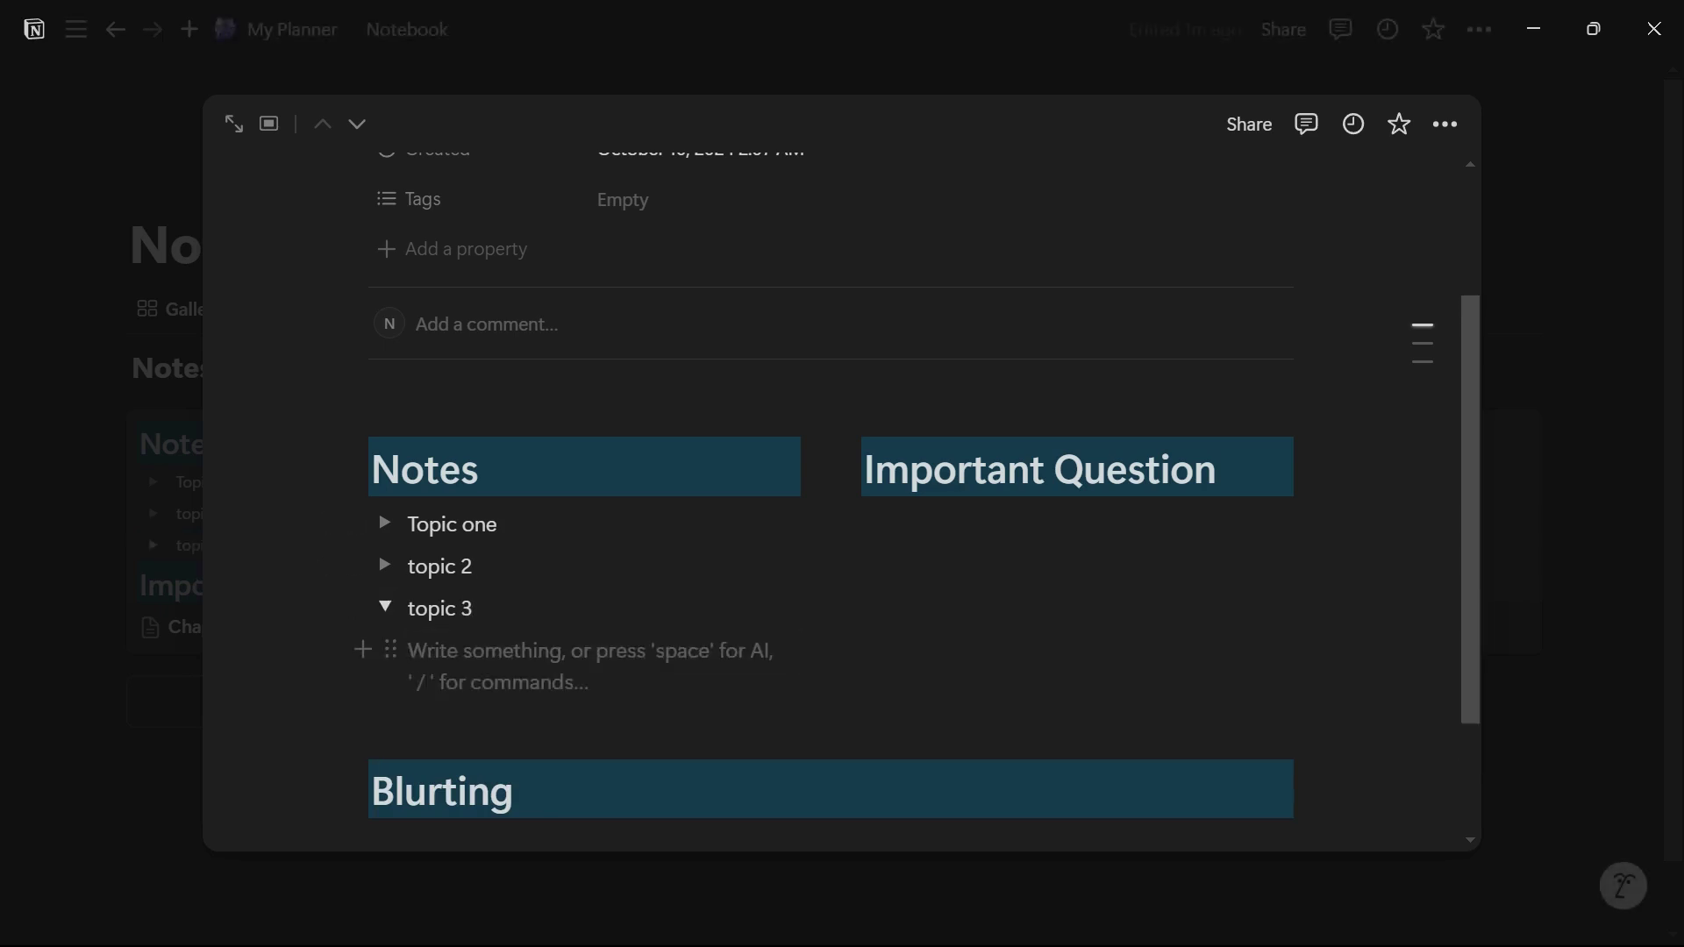
text(dhjjjjjjjjjjjjjjjjjjjjjjjjjjjjjjjjjjjjjjj)
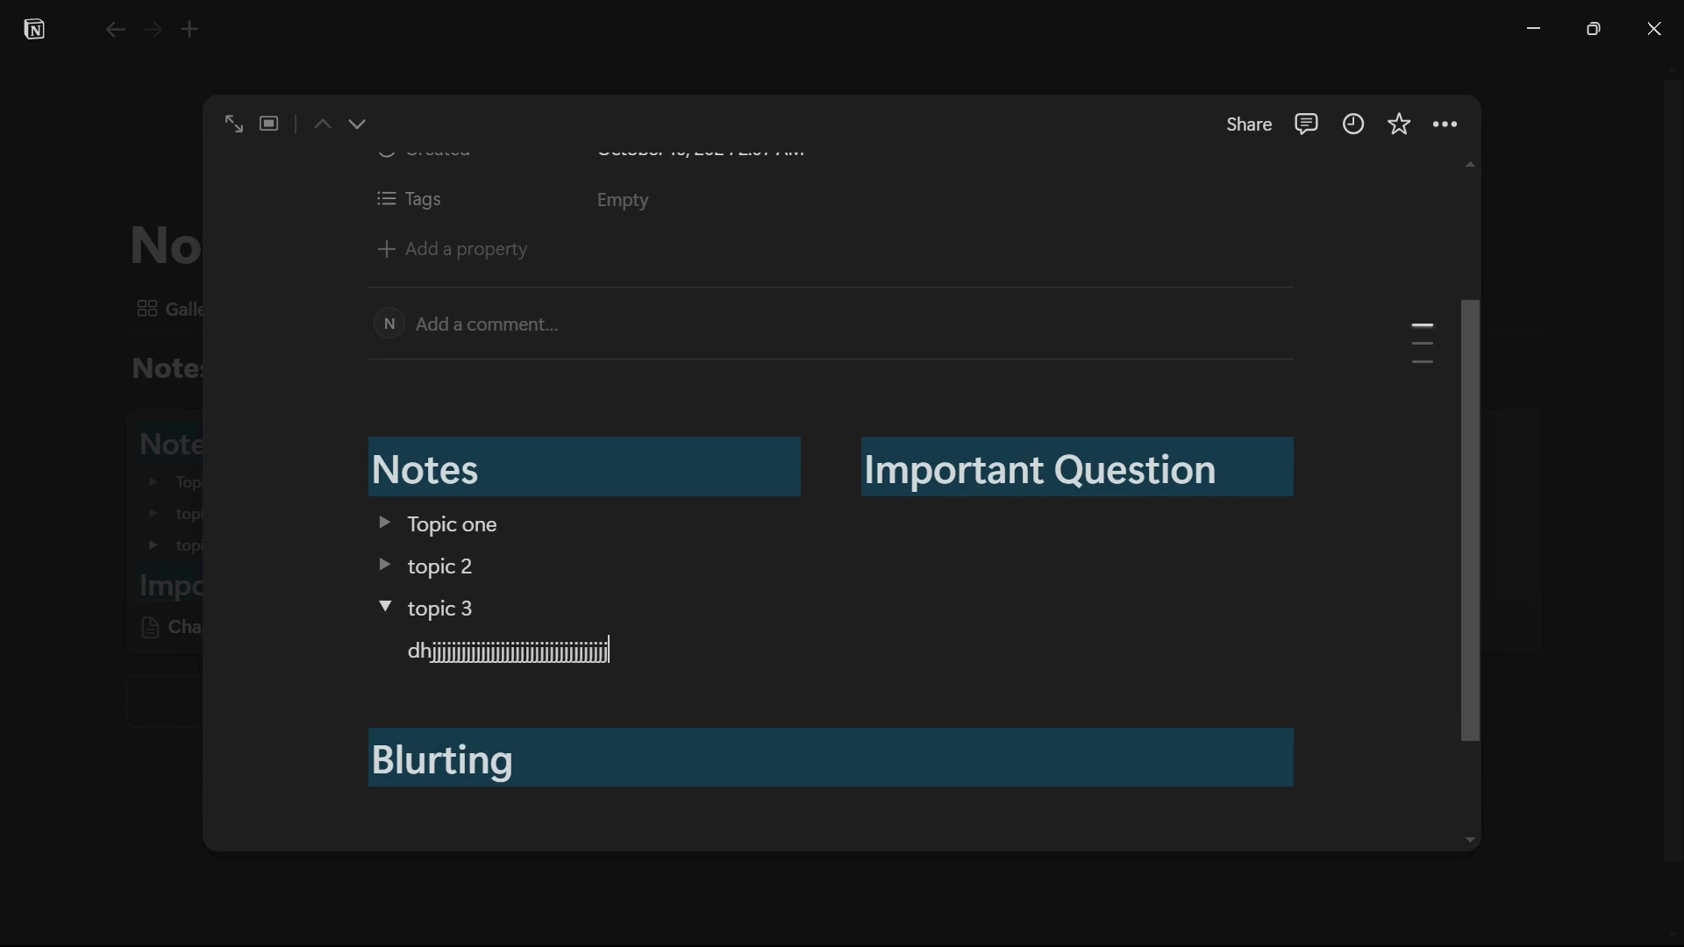
text(ahf;oiajf;aiaojf,asmdnfs,mdsna)
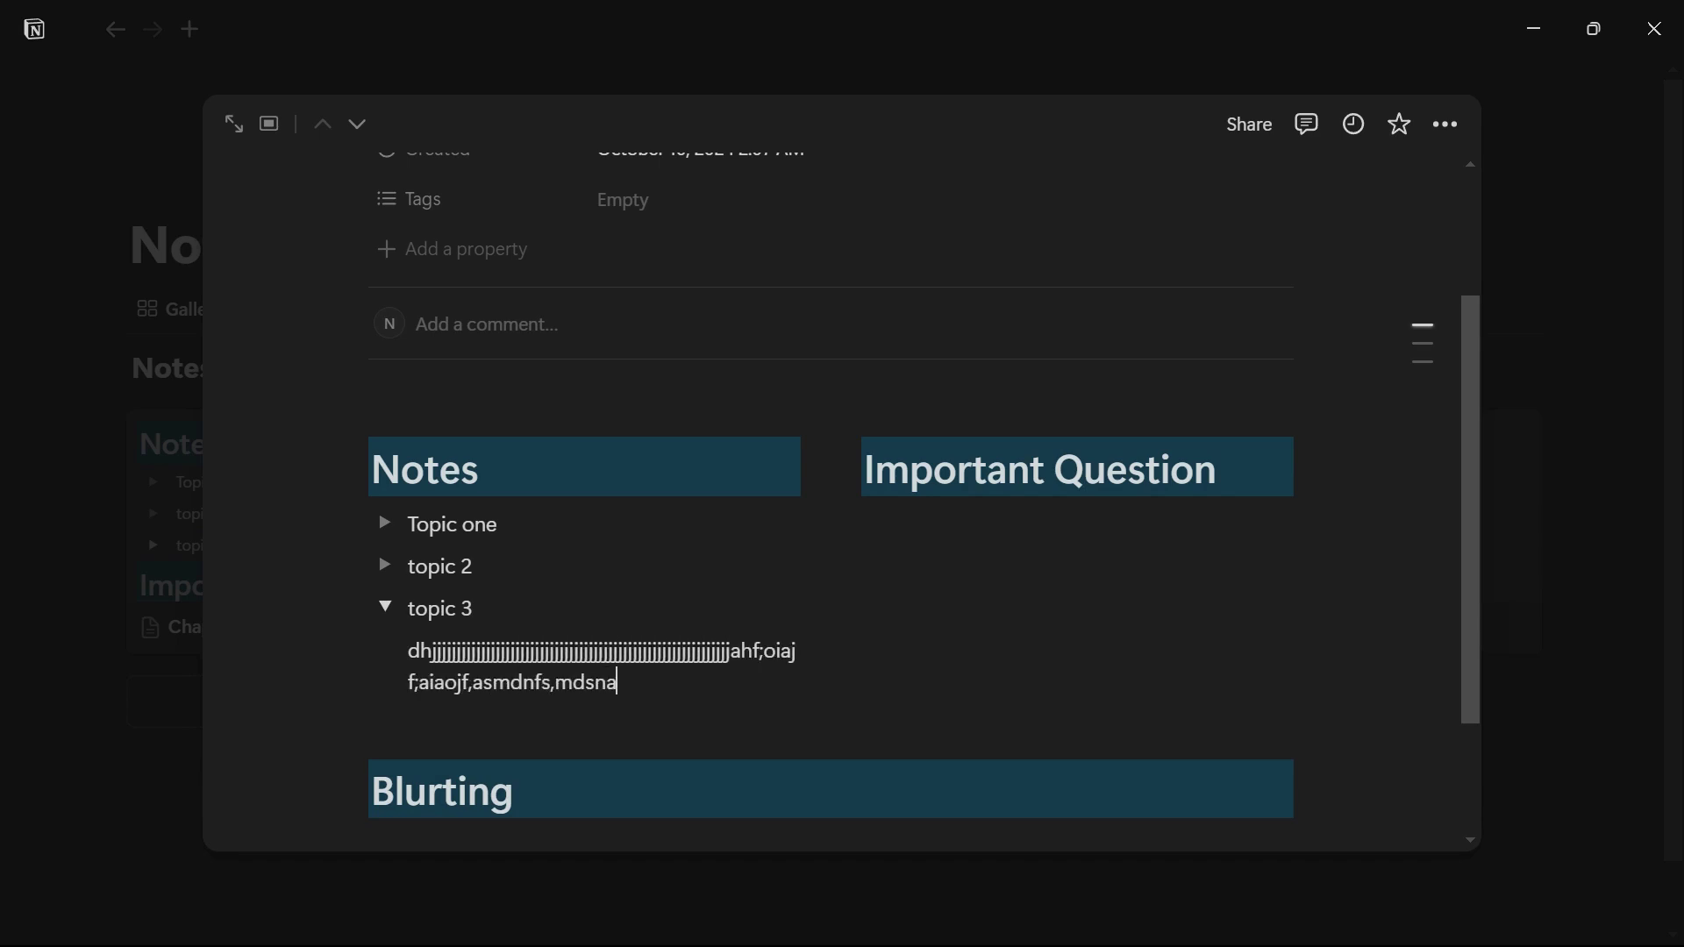
text(jthafsa;wppqklja)
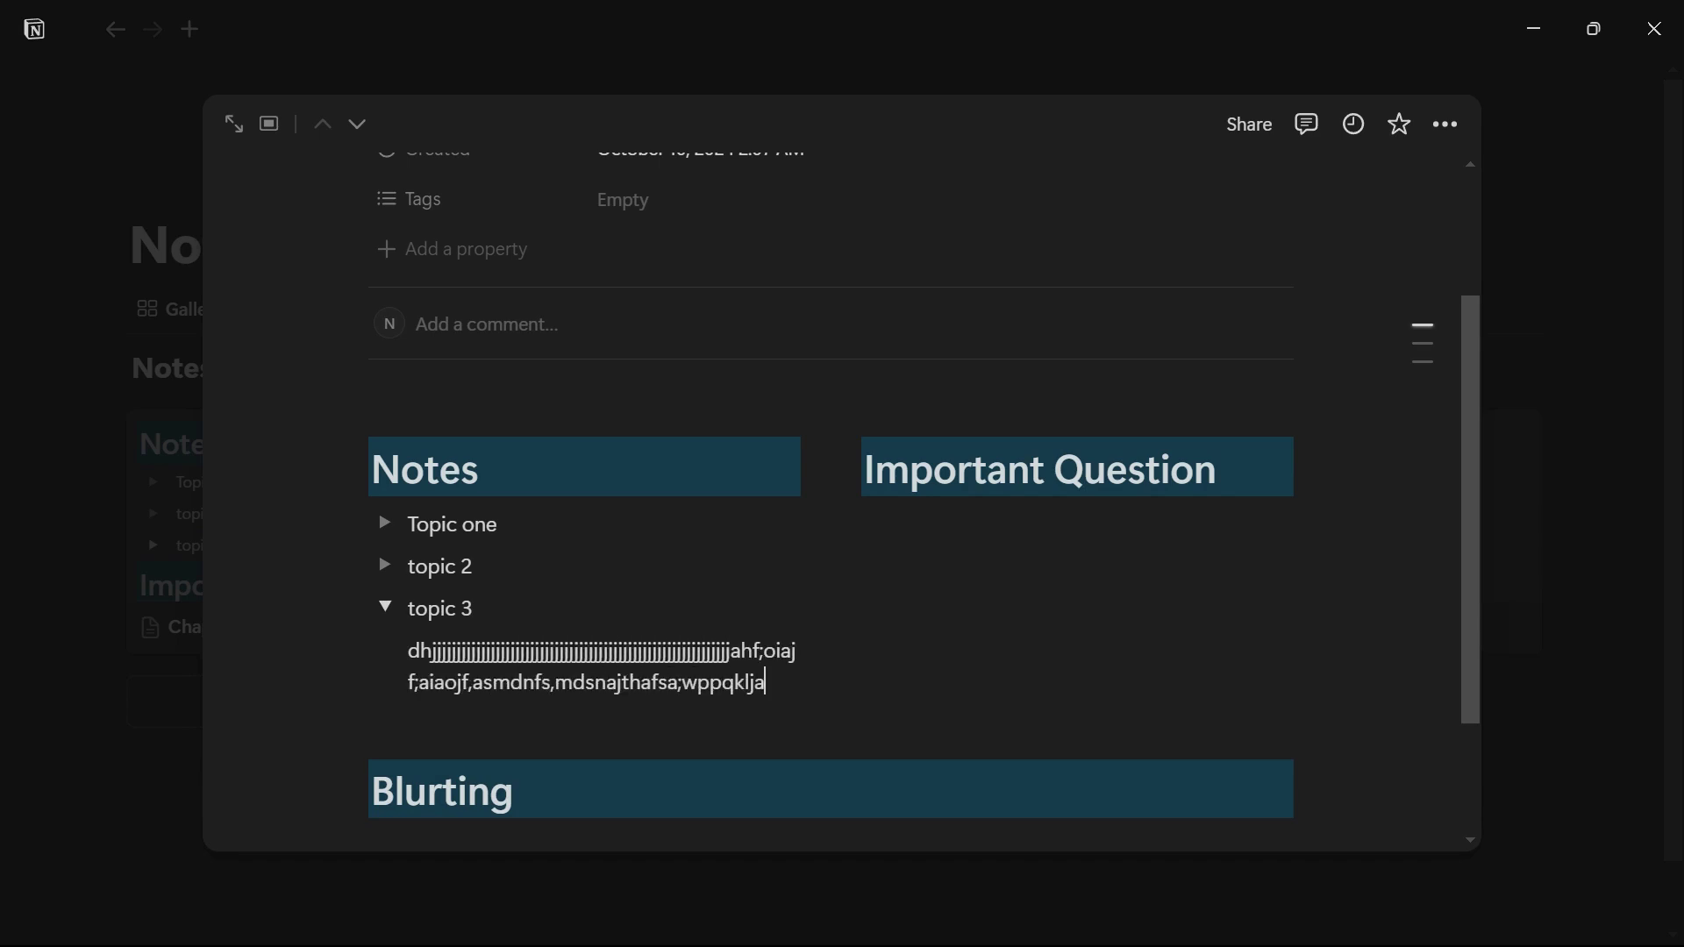
text(jkrp[takaslfjdfkal)
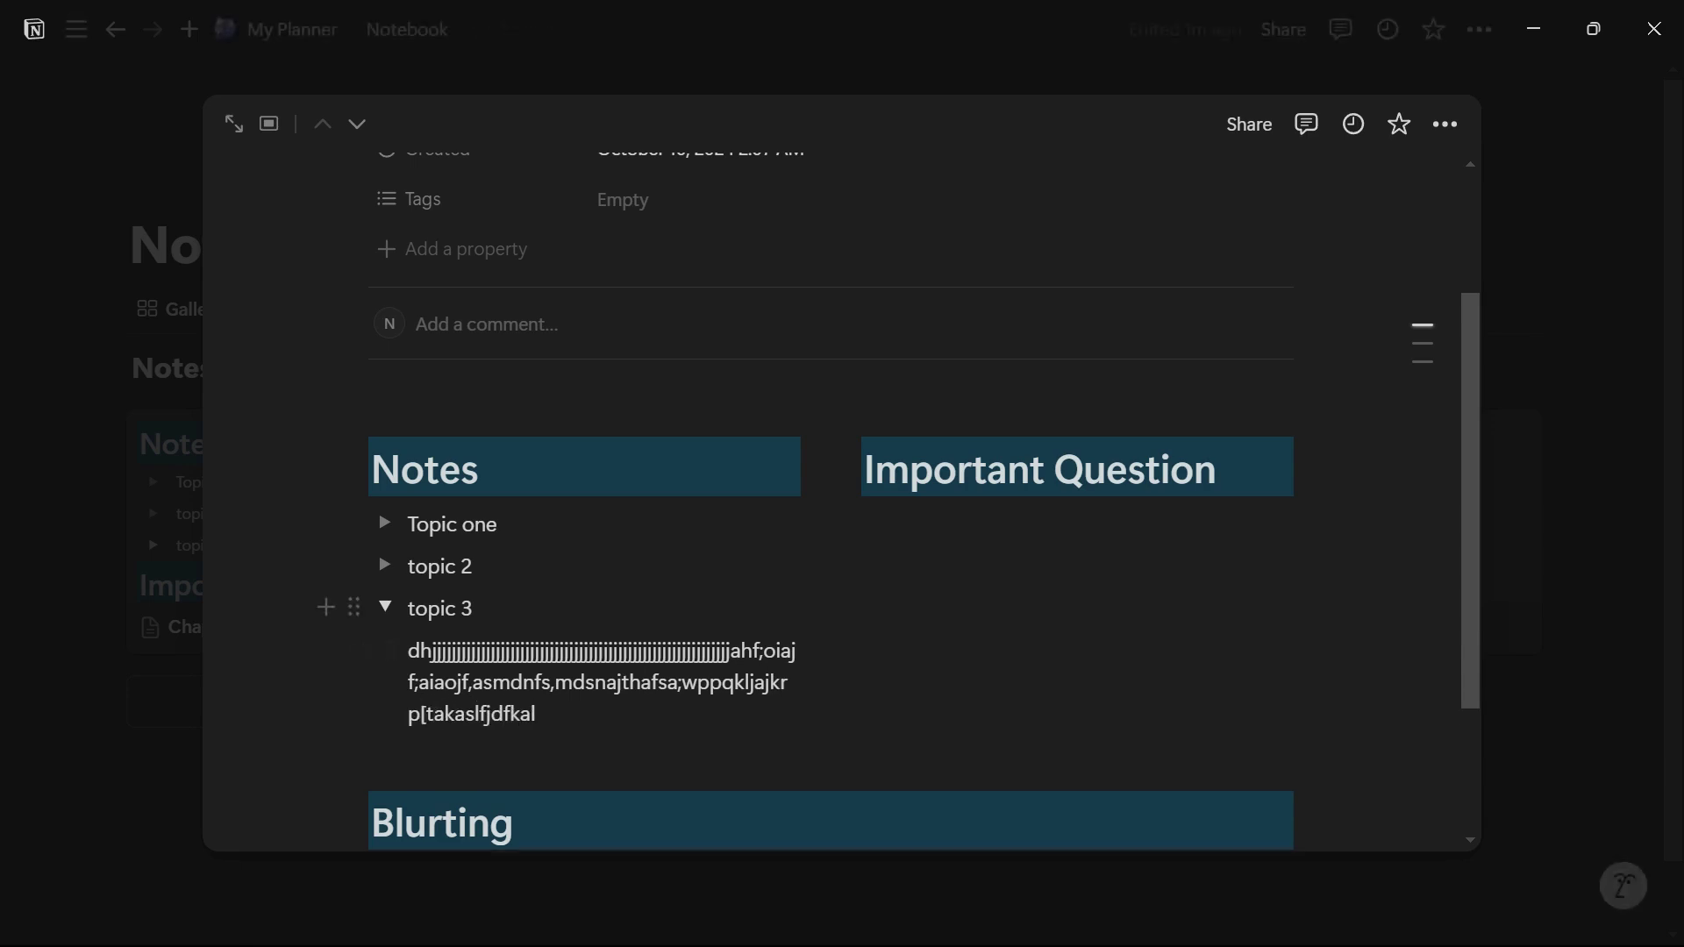
click(384, 607)
click(384, 607)
click(384, 607)
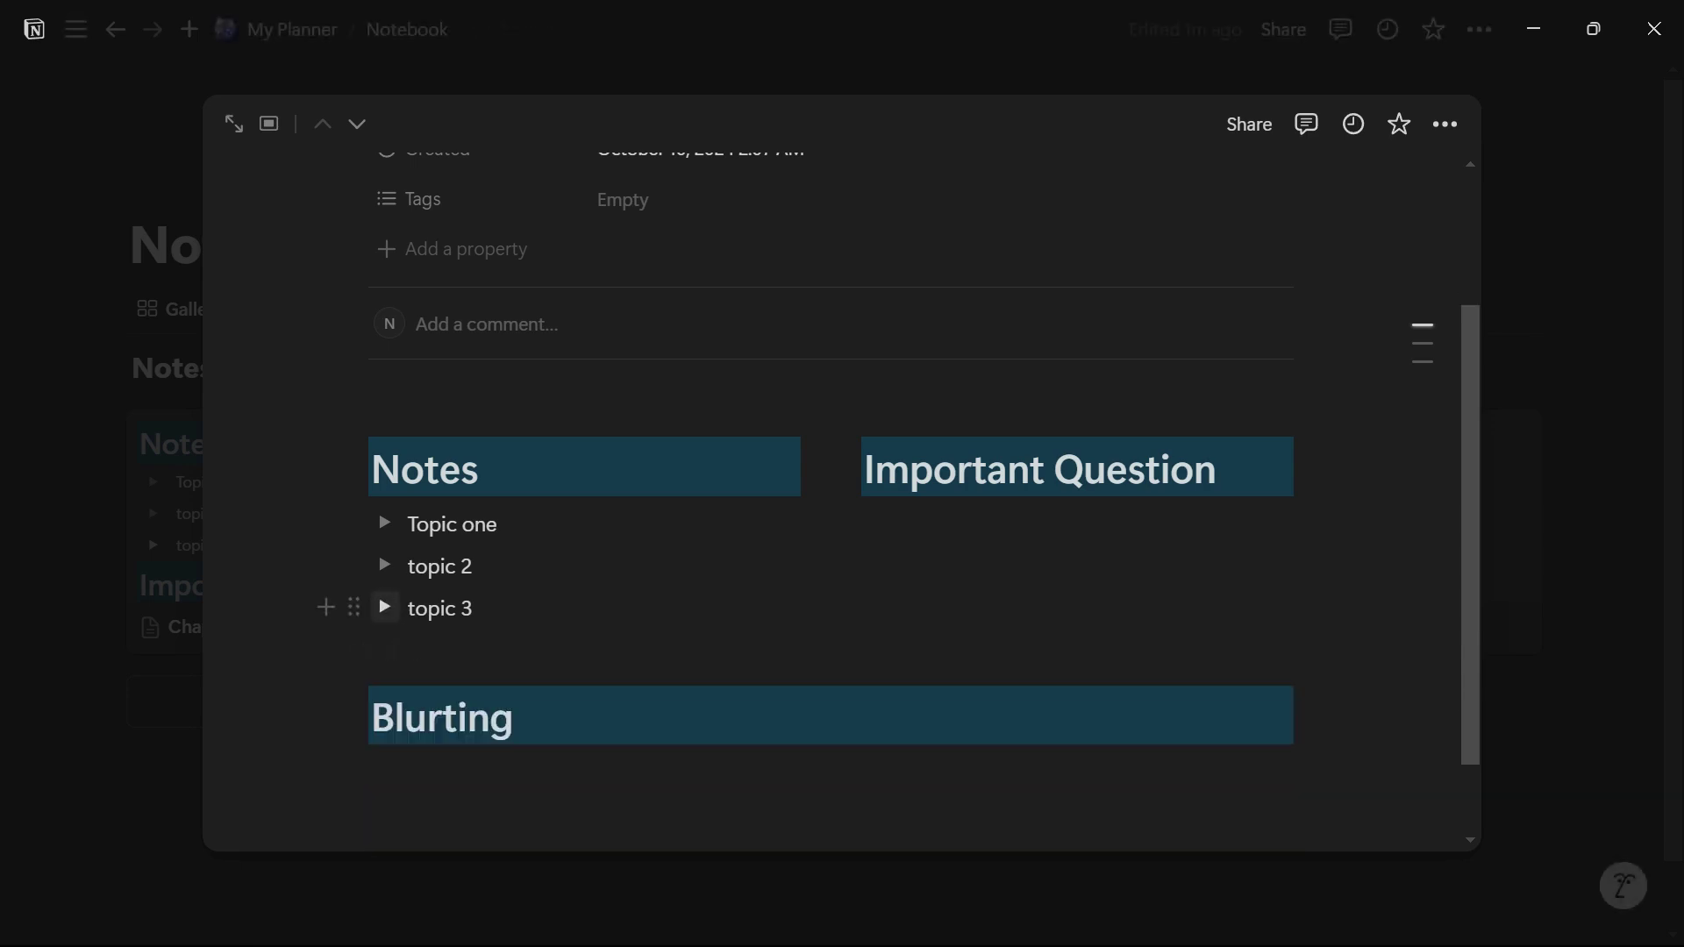
Step: Close the Chapter 1 page and open the Expense subpage of My Planner
scroll(899, 492, up, 4)
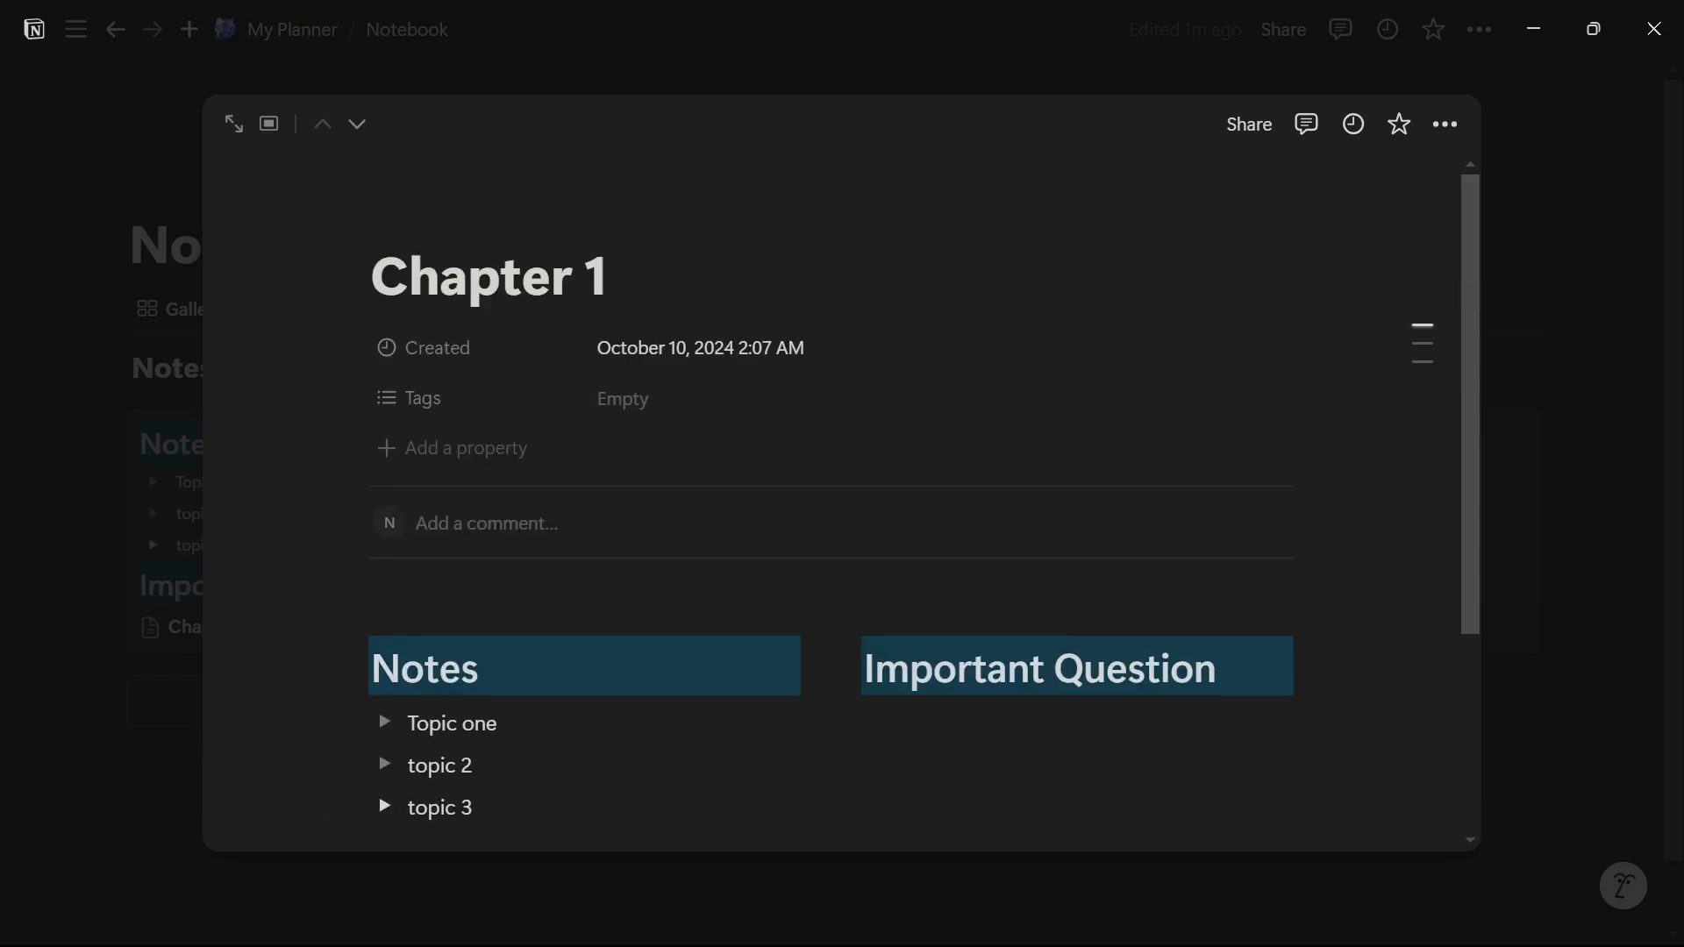
key(Escape)
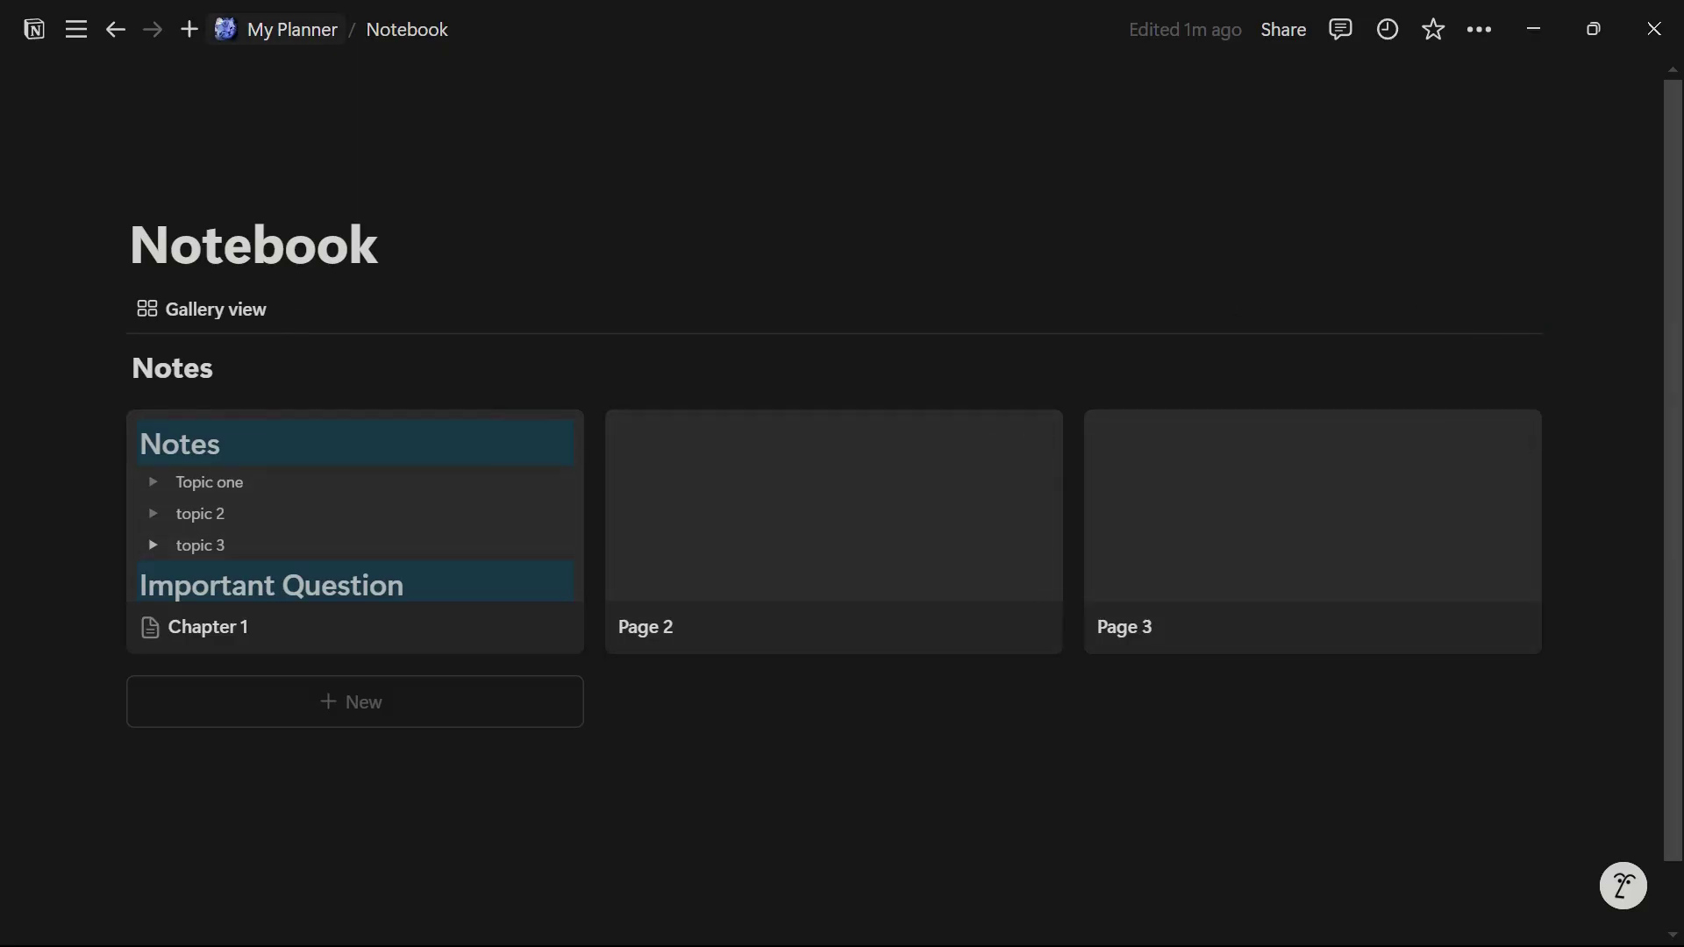
click(275, 29)
click(203, 383)
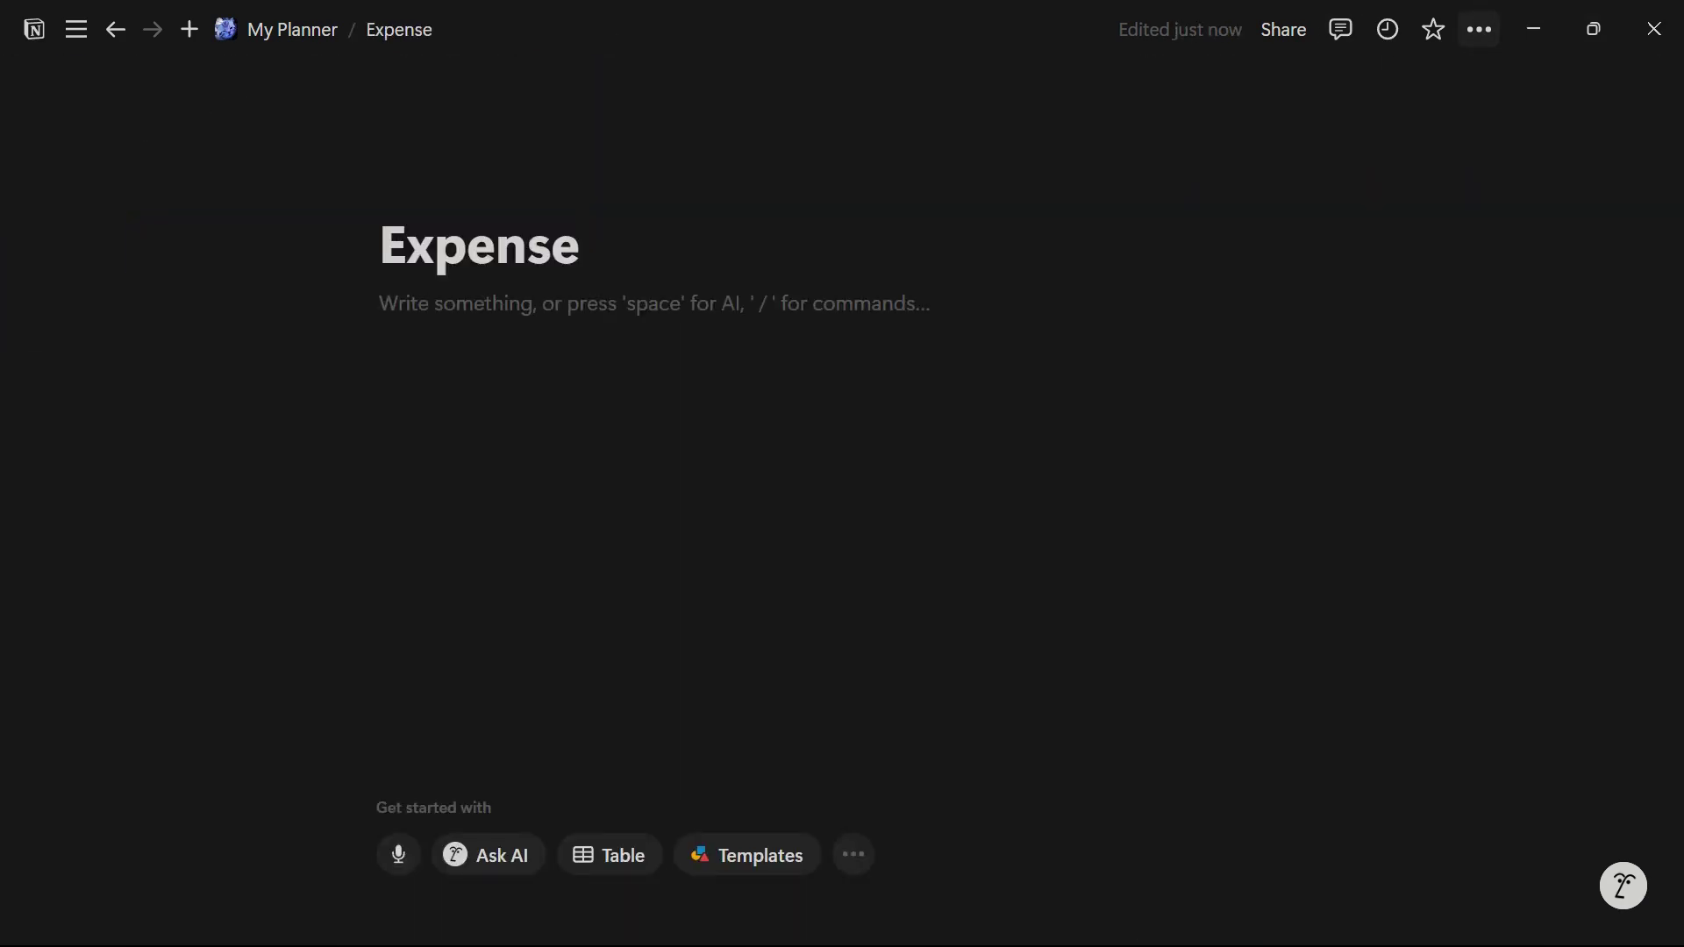
Step: Turn on full width for the Expense page
click(1480, 29)
click(1571, 222)
key(Escape)
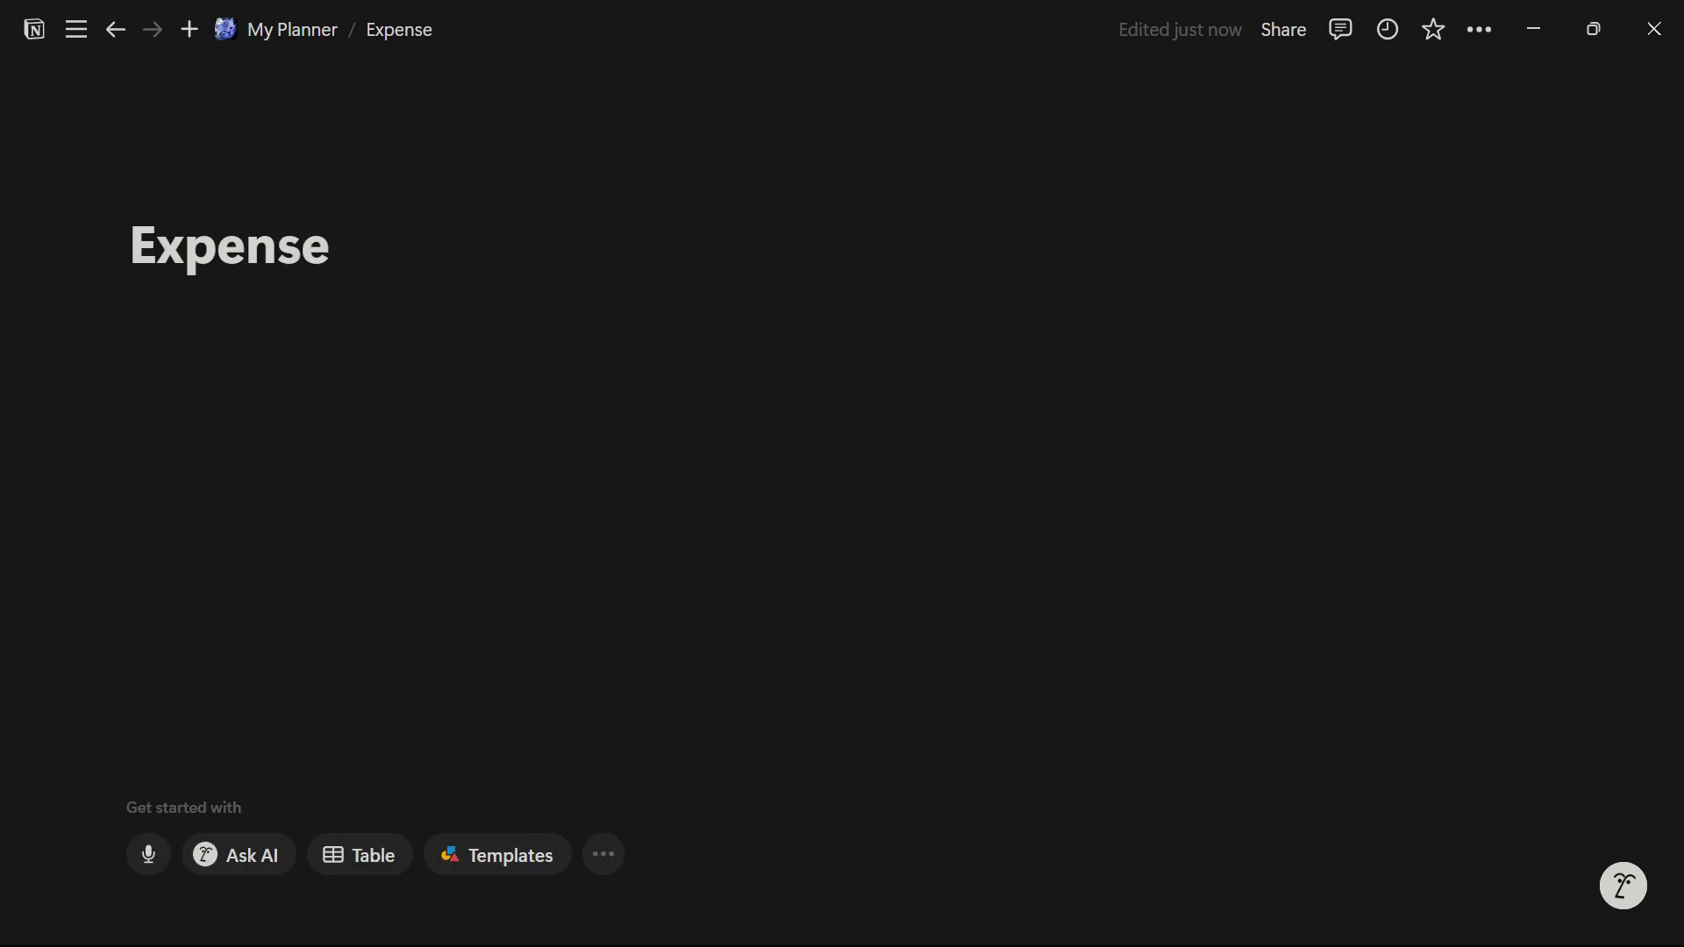
Step: Insert a new table view database on the Expense page and title it "Expense"
text(/tabl)
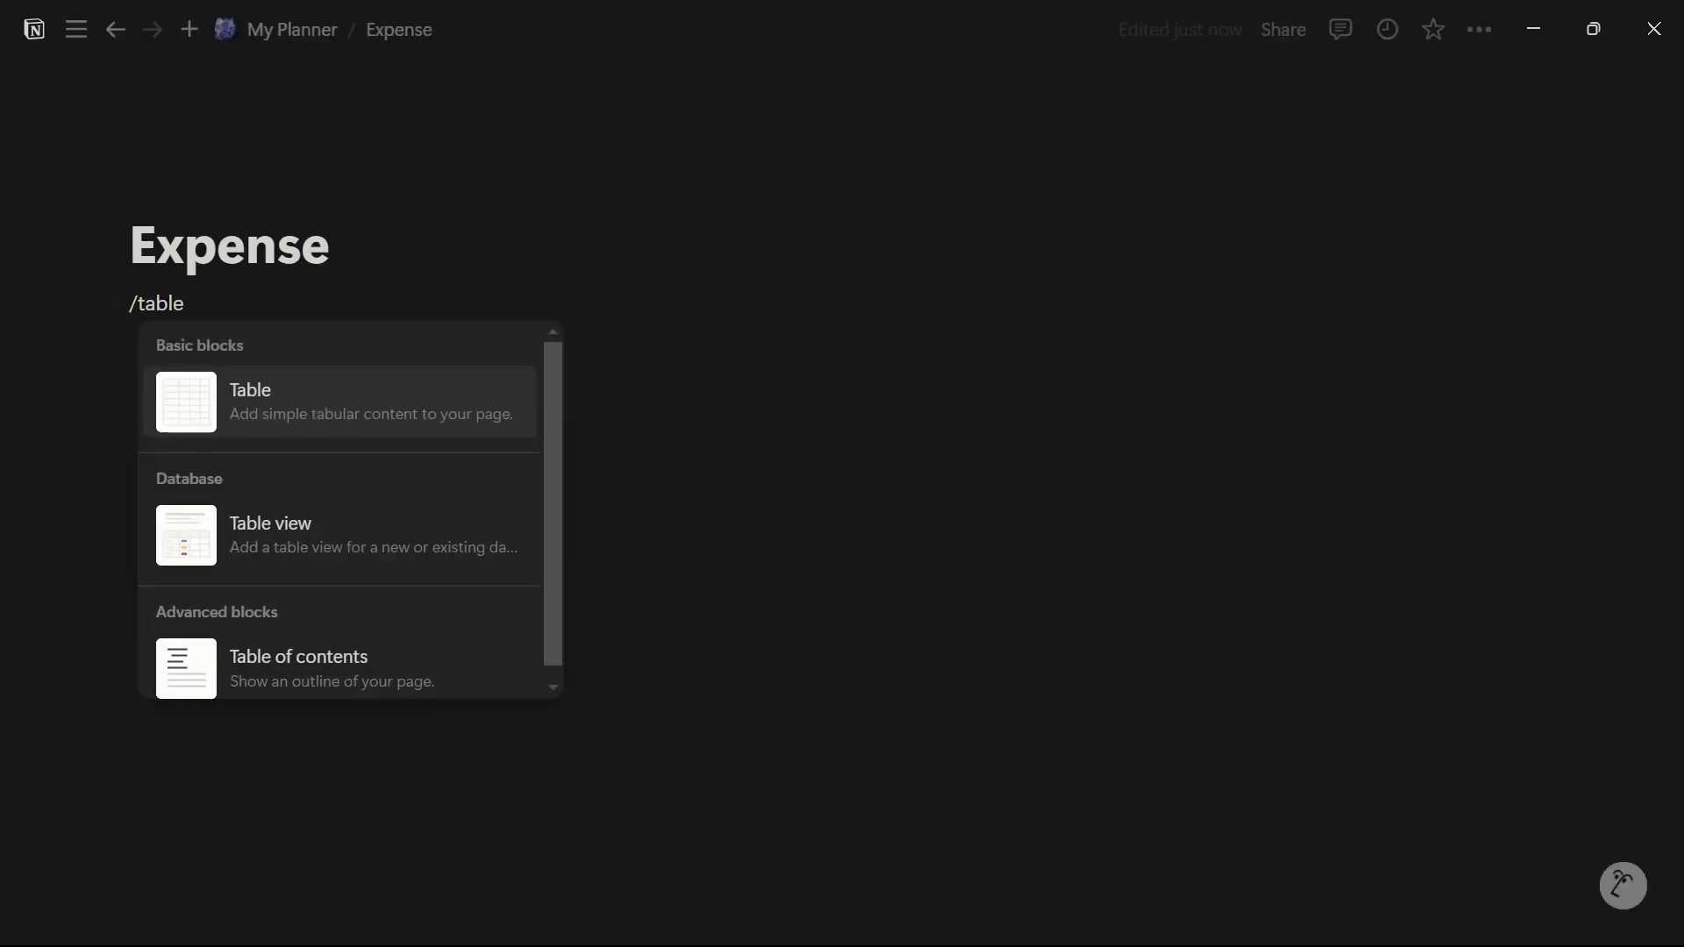
text(e)
key(Down)
key(Return)
key(Escape)
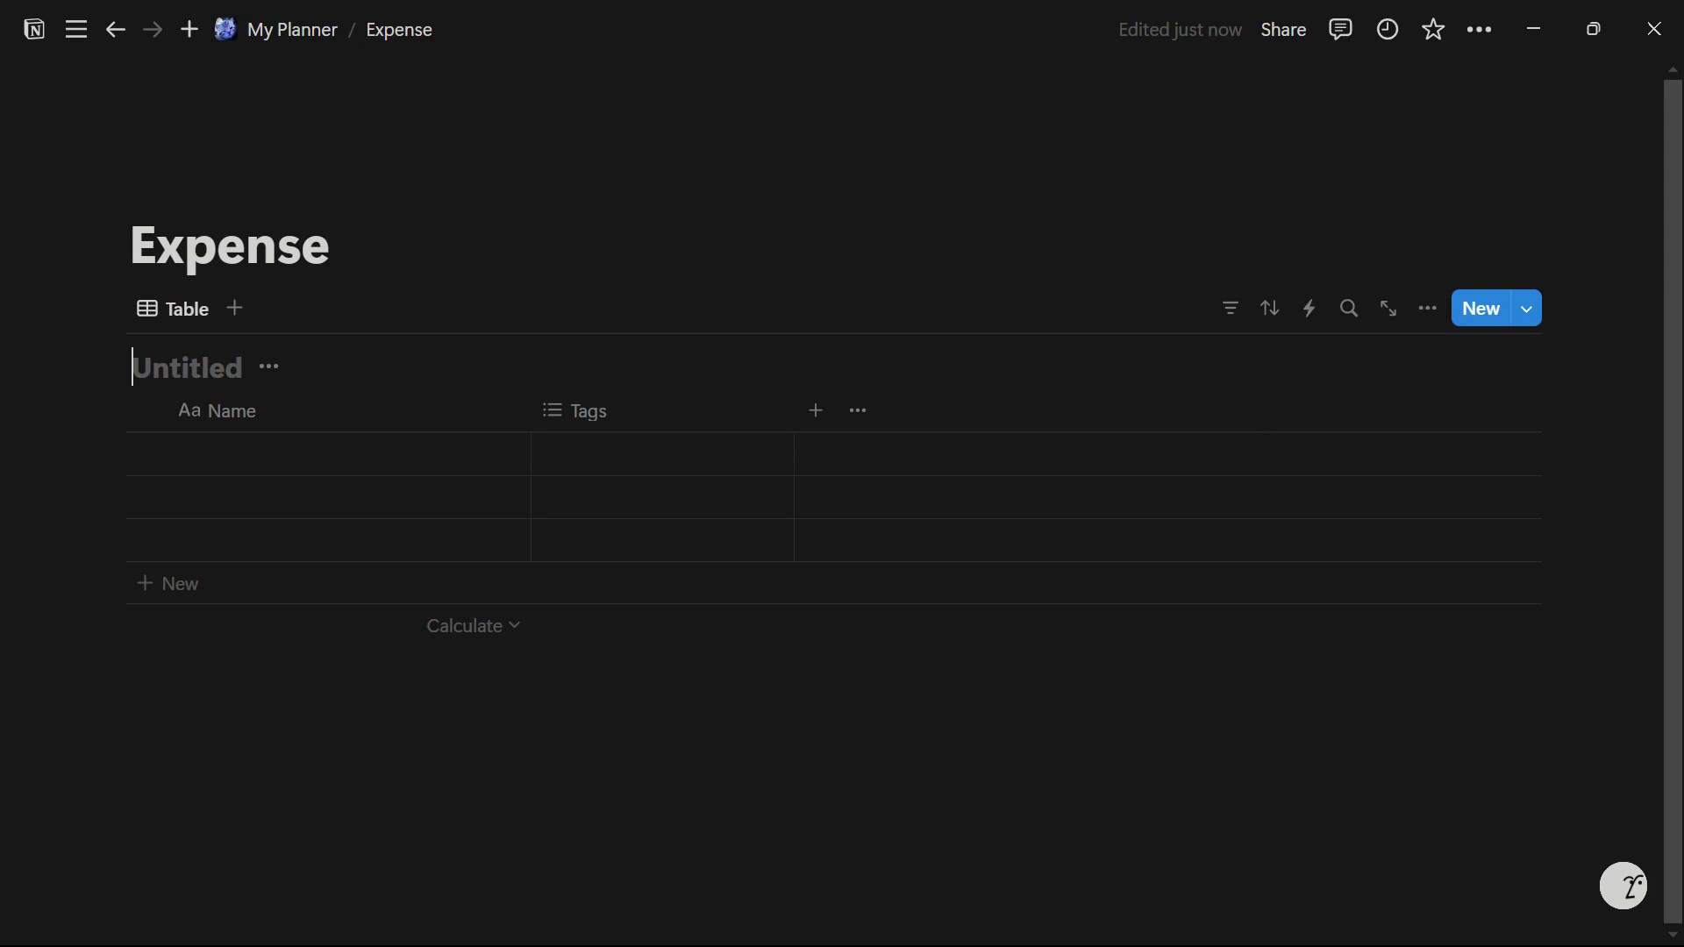
text(Expense)
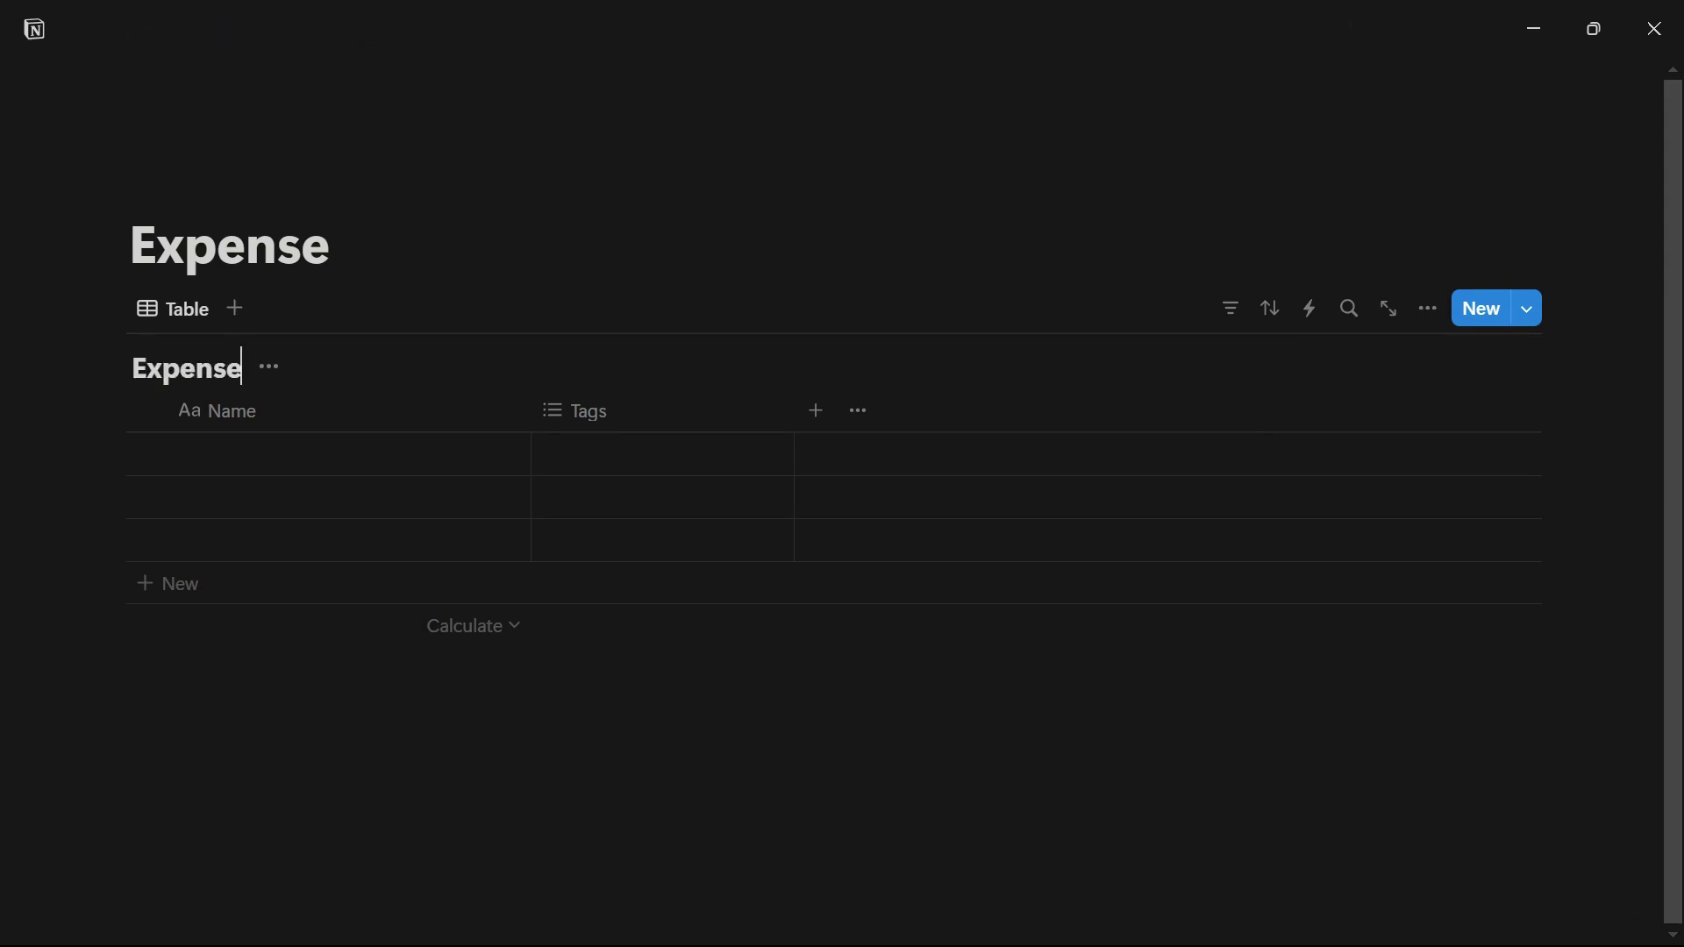
Step: Rename the Tags property of the Expense table to "Type"
click(579, 411)
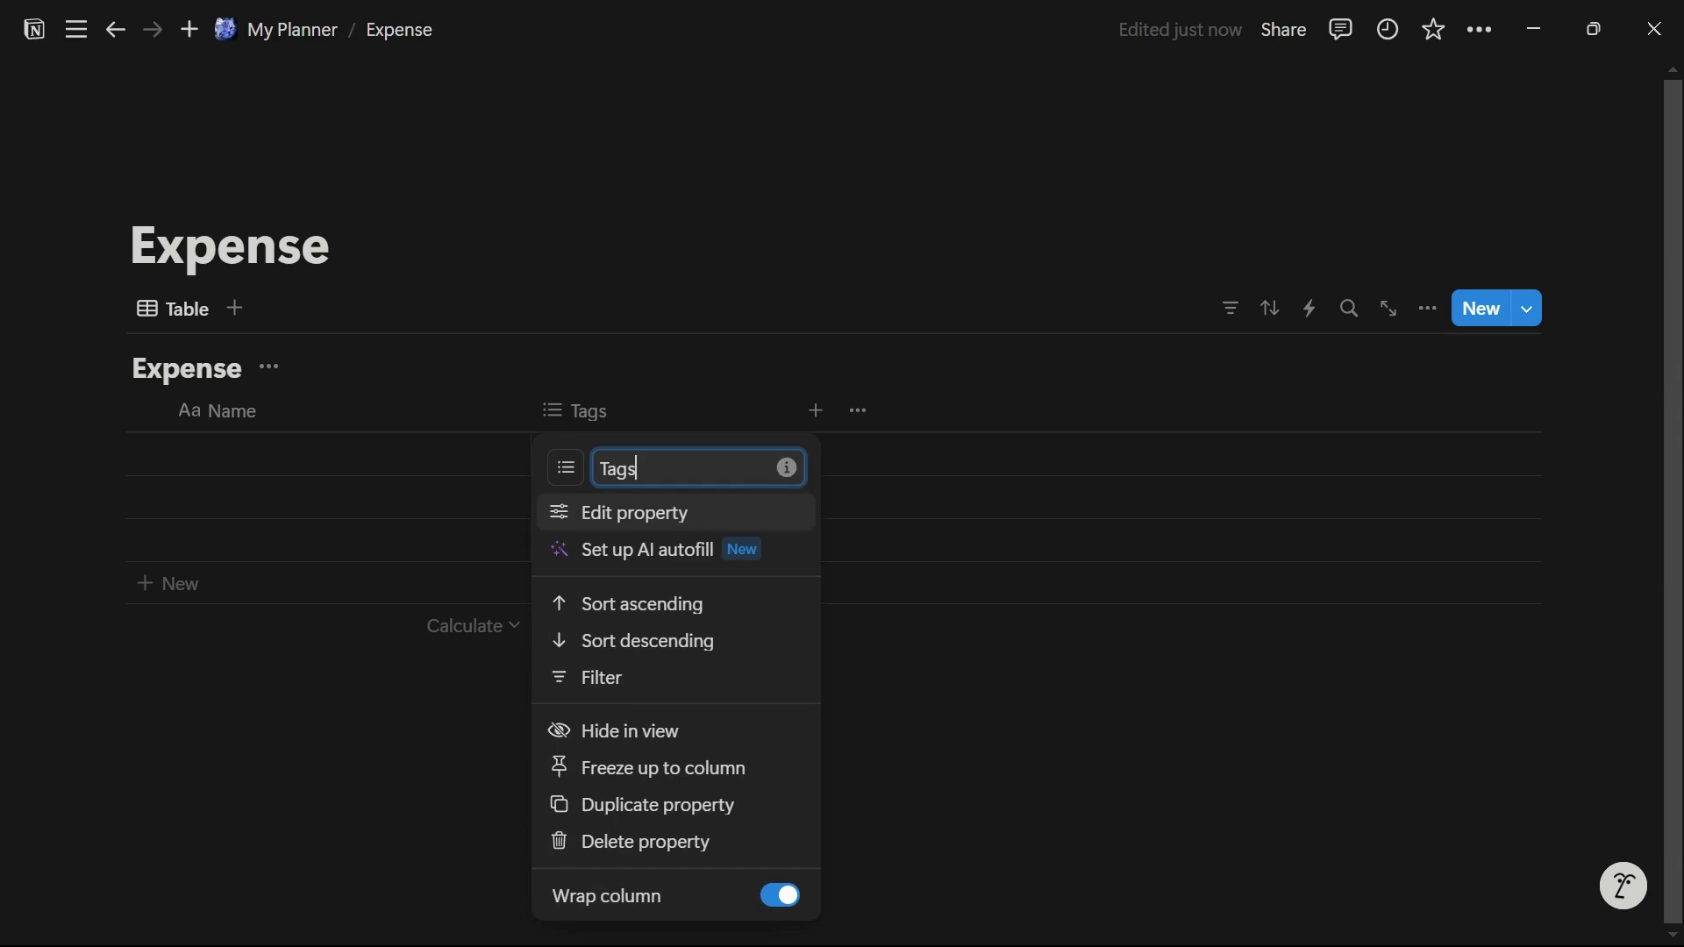
key(BackSpace)
key(BackSpace)
key(BackSpace)
key(BackSpace)
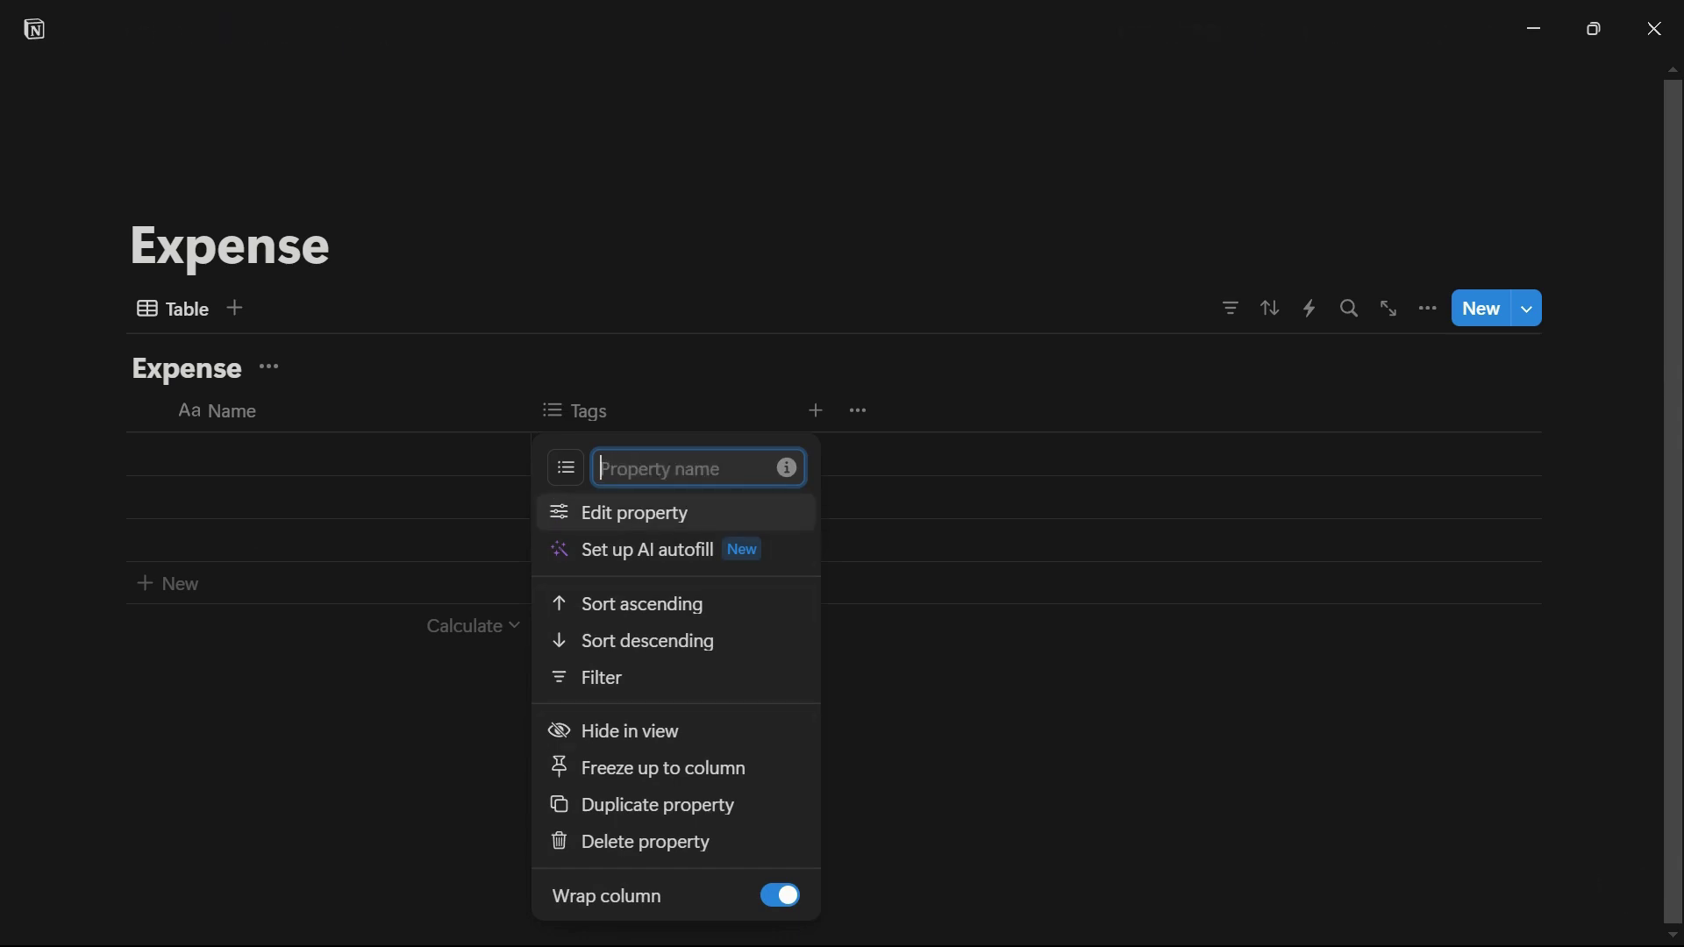
text(Type)
key(Return)
click(483, 540)
Step: Create the Type options Food, Books and Takeout in the first, second and third rows of the Expense table
click(661, 453)
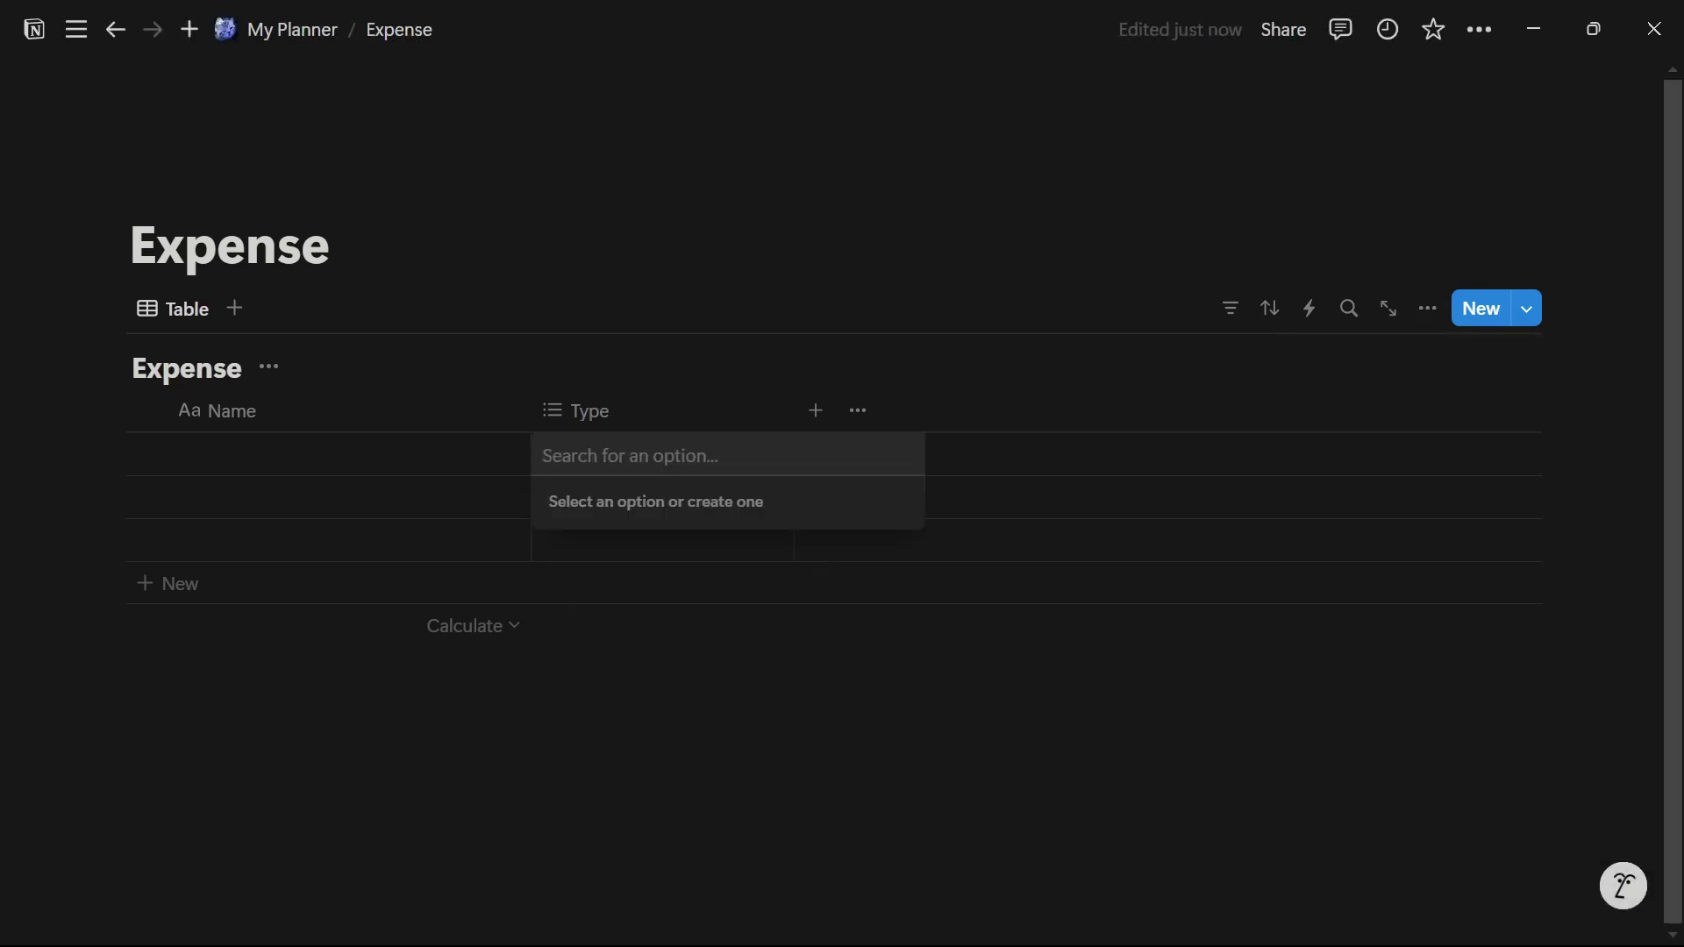
text(Food)
key(Return)
key(Escape)
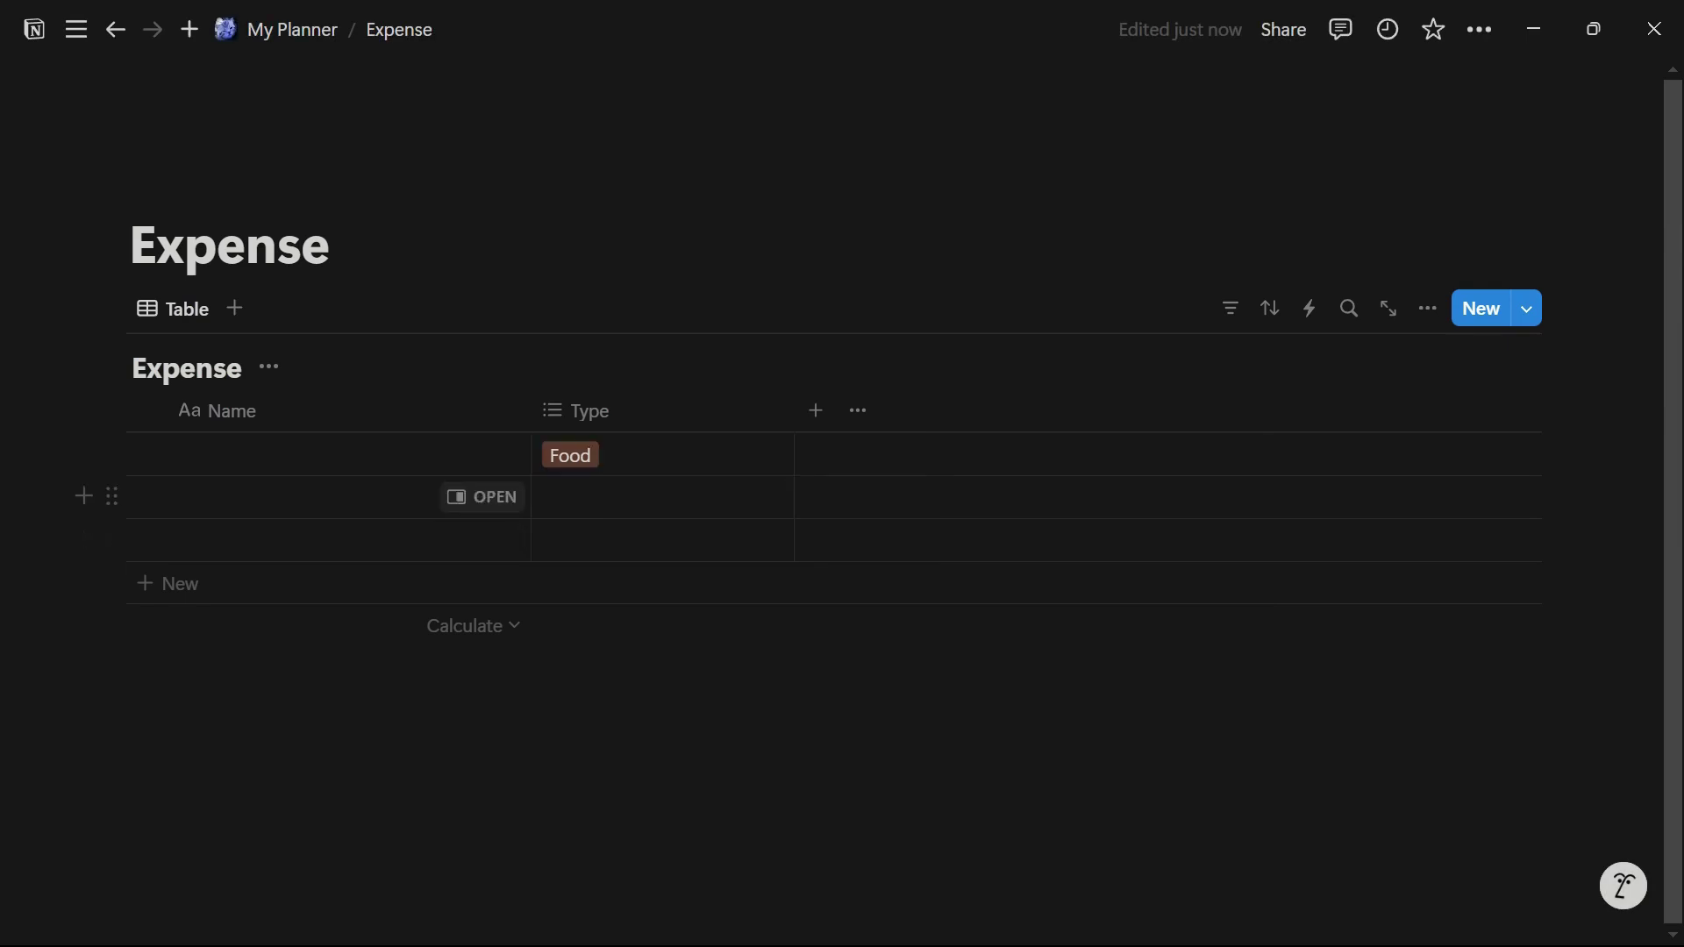
click(661, 497)
text(Books)
key(Return)
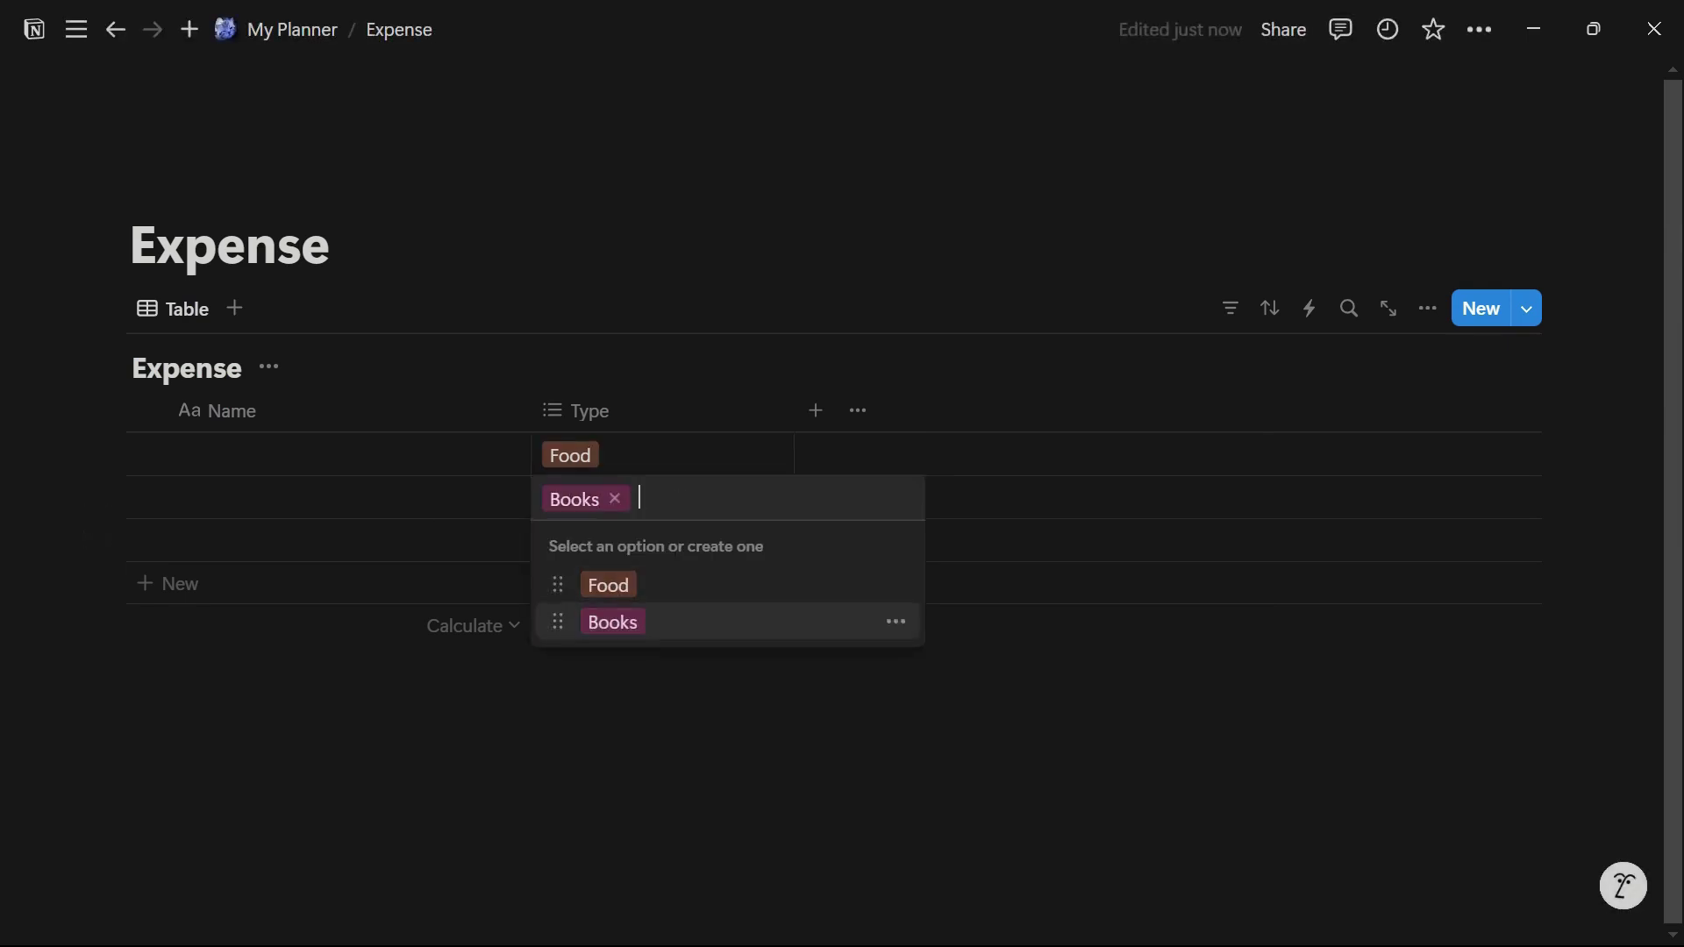
key(Escape)
click(649, 541)
text(Takeo)
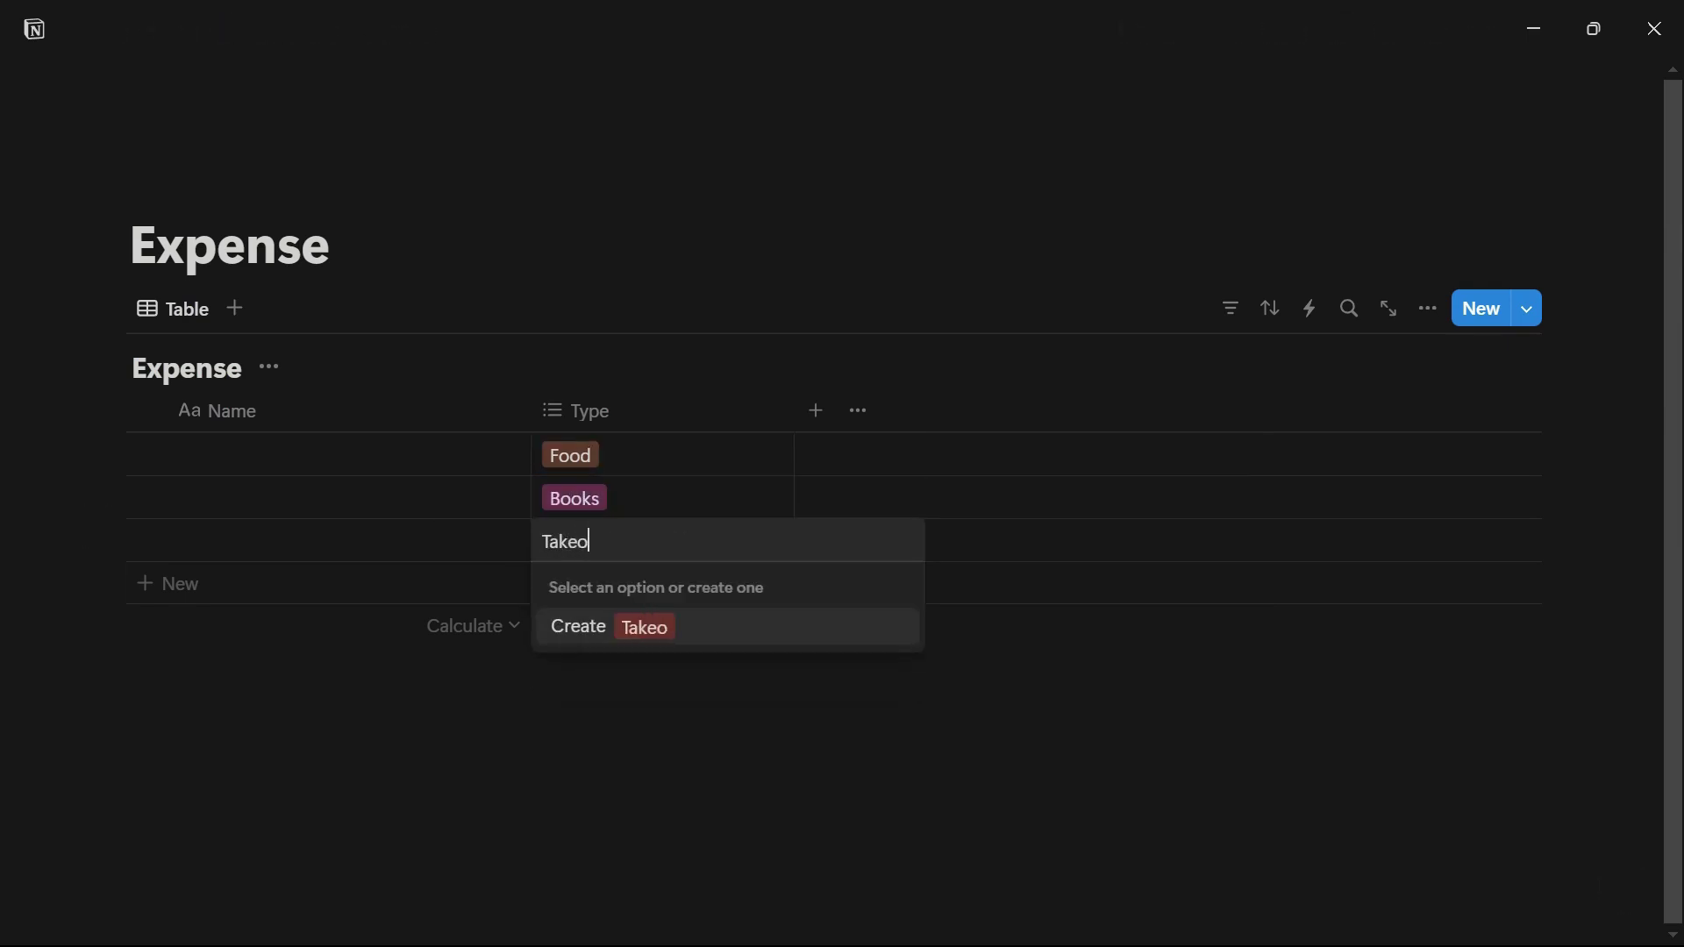
text(ut)
key(Return)
key(Escape)
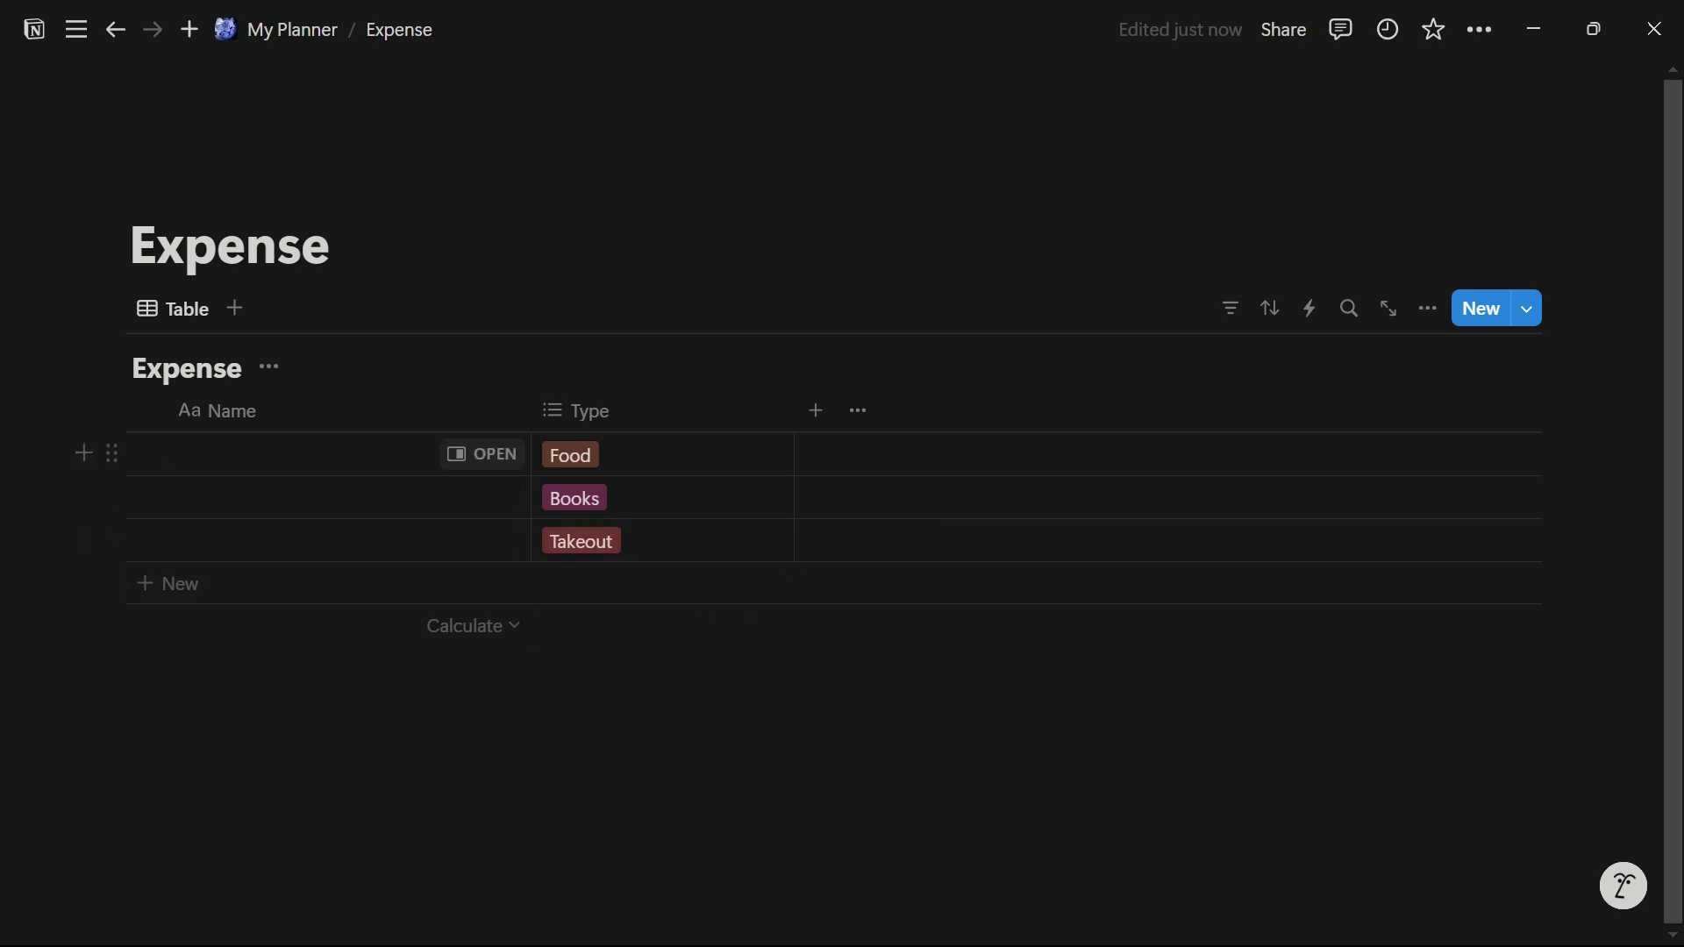
Step: Add the suggested number property "Amount" to the Expense table
click(348, 453)
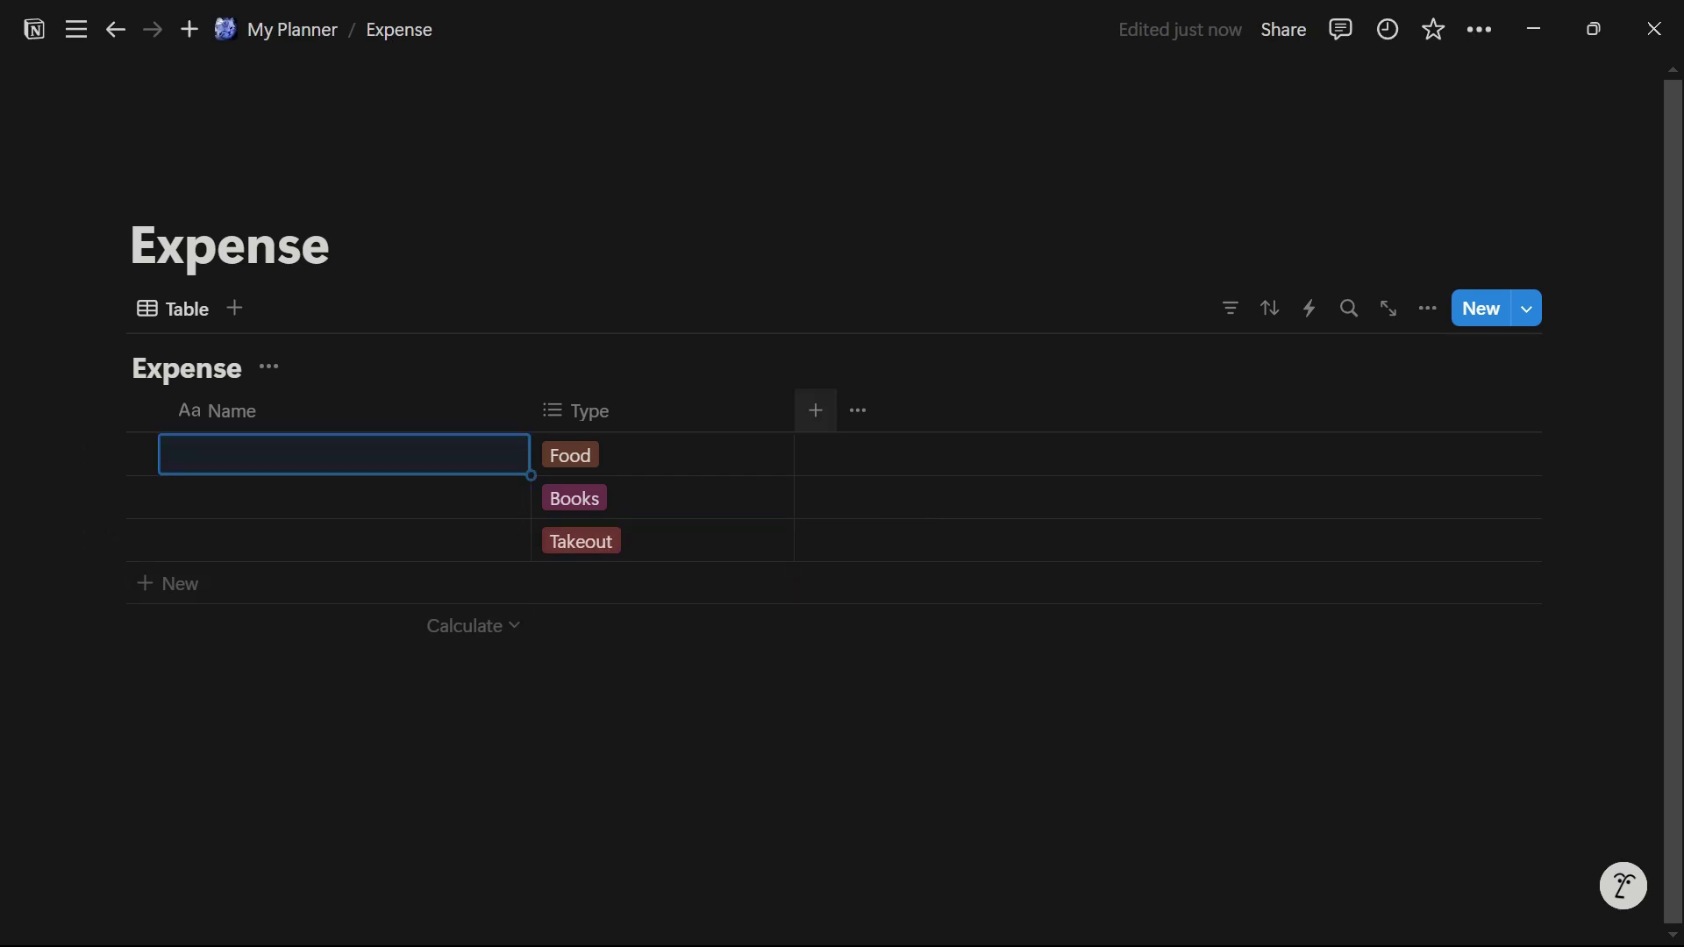
click(816, 411)
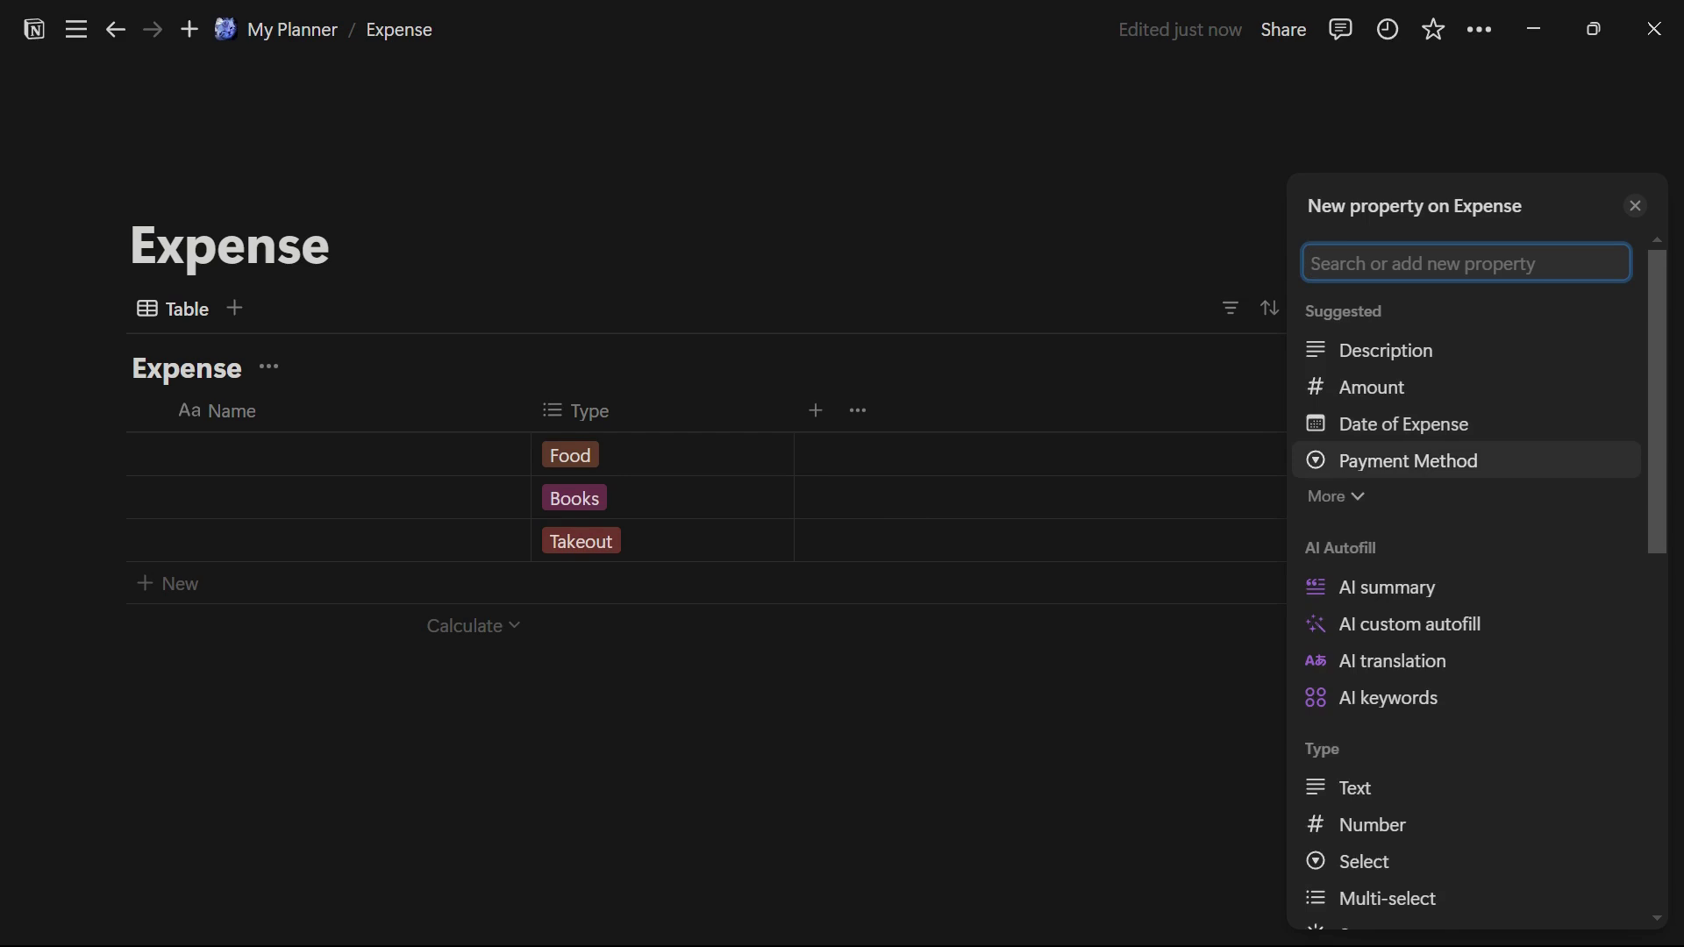
scroll(1464, 403, down, 2)
scroll(1464, 369, up, 2)
click(1373, 387)
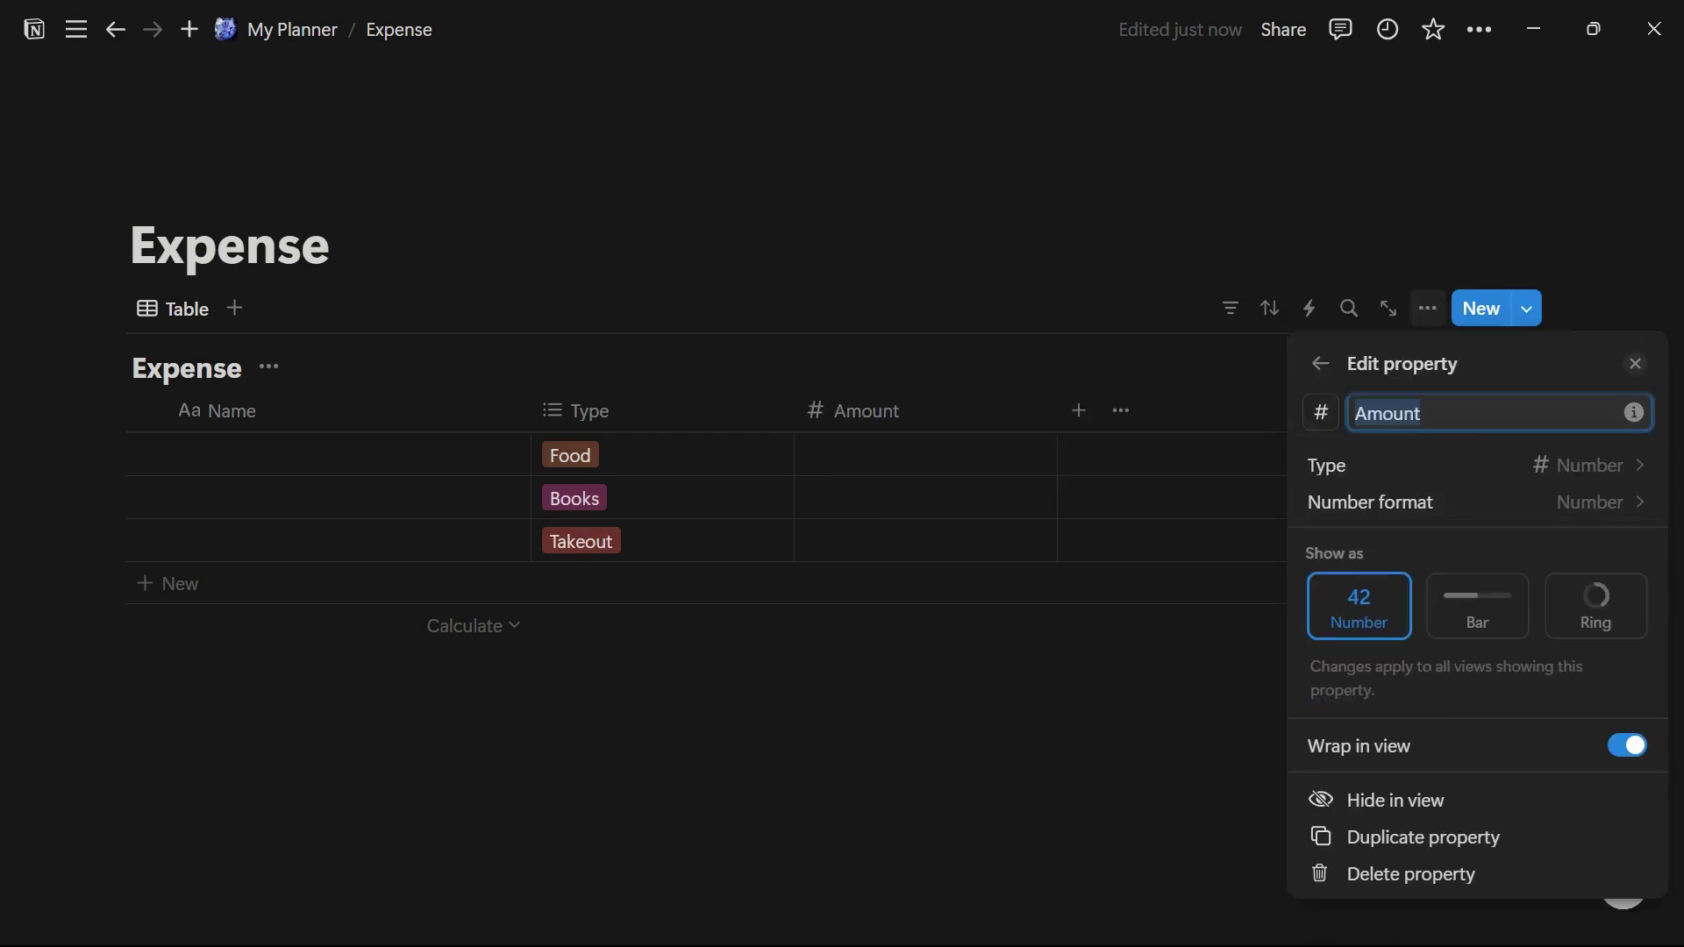
Step: Enter the amounts 40, 20 and 38 for the Food, Books and Takeout rows of the Expense table
click(924, 453)
click(924, 454)
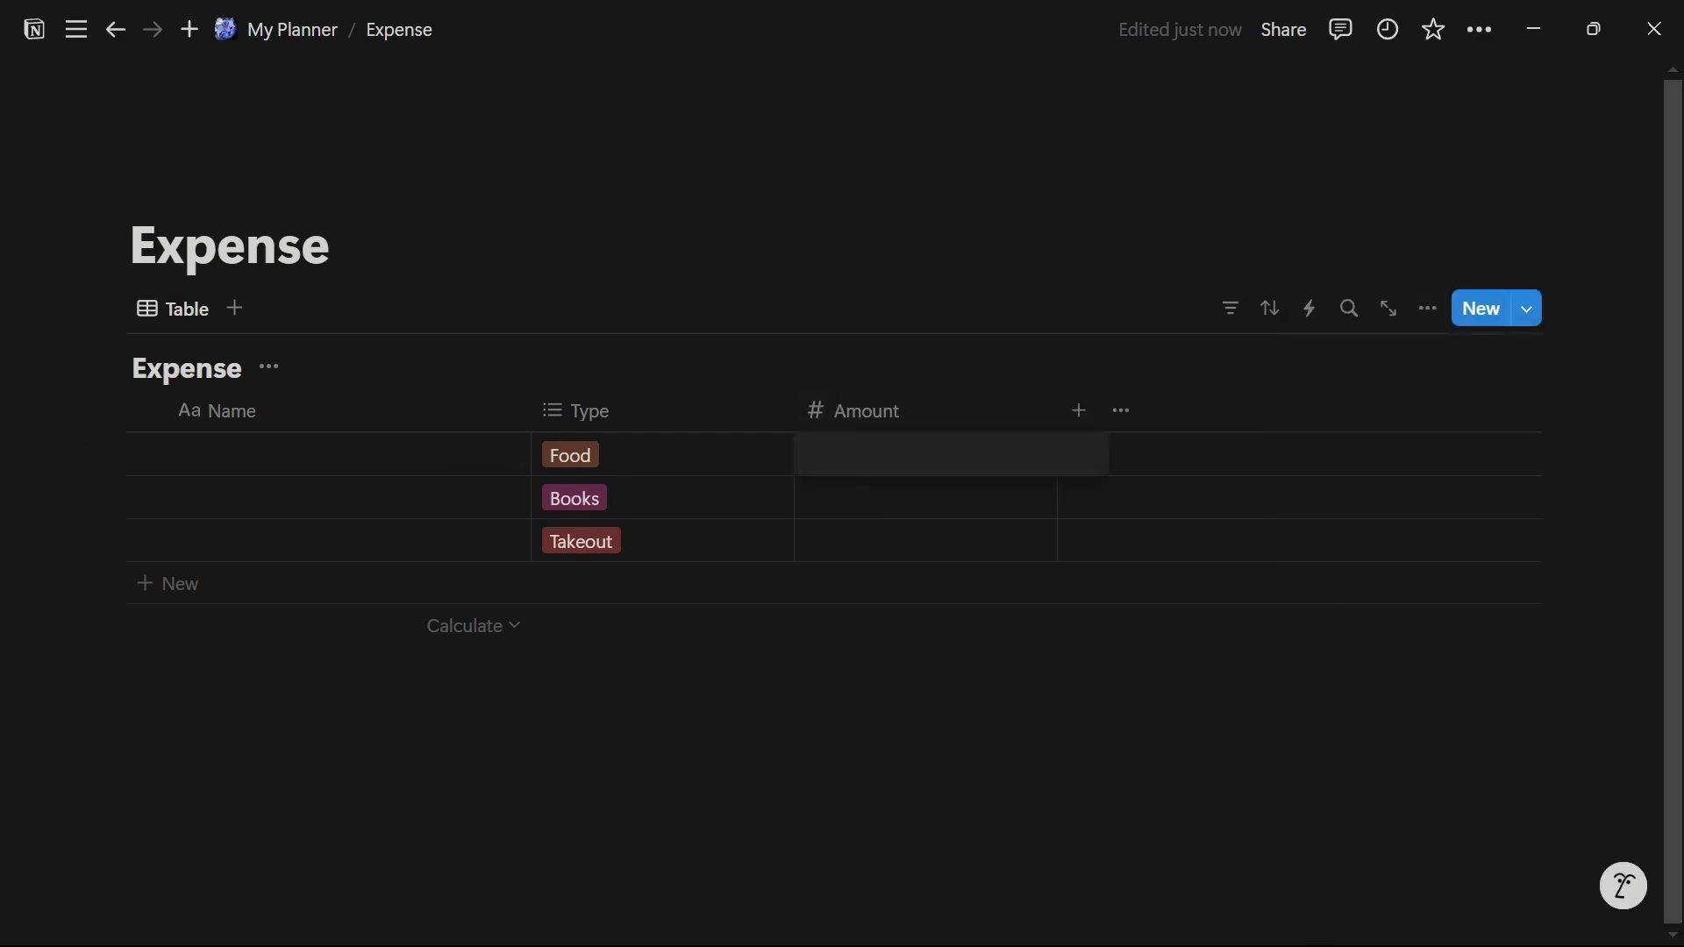
text(40$)
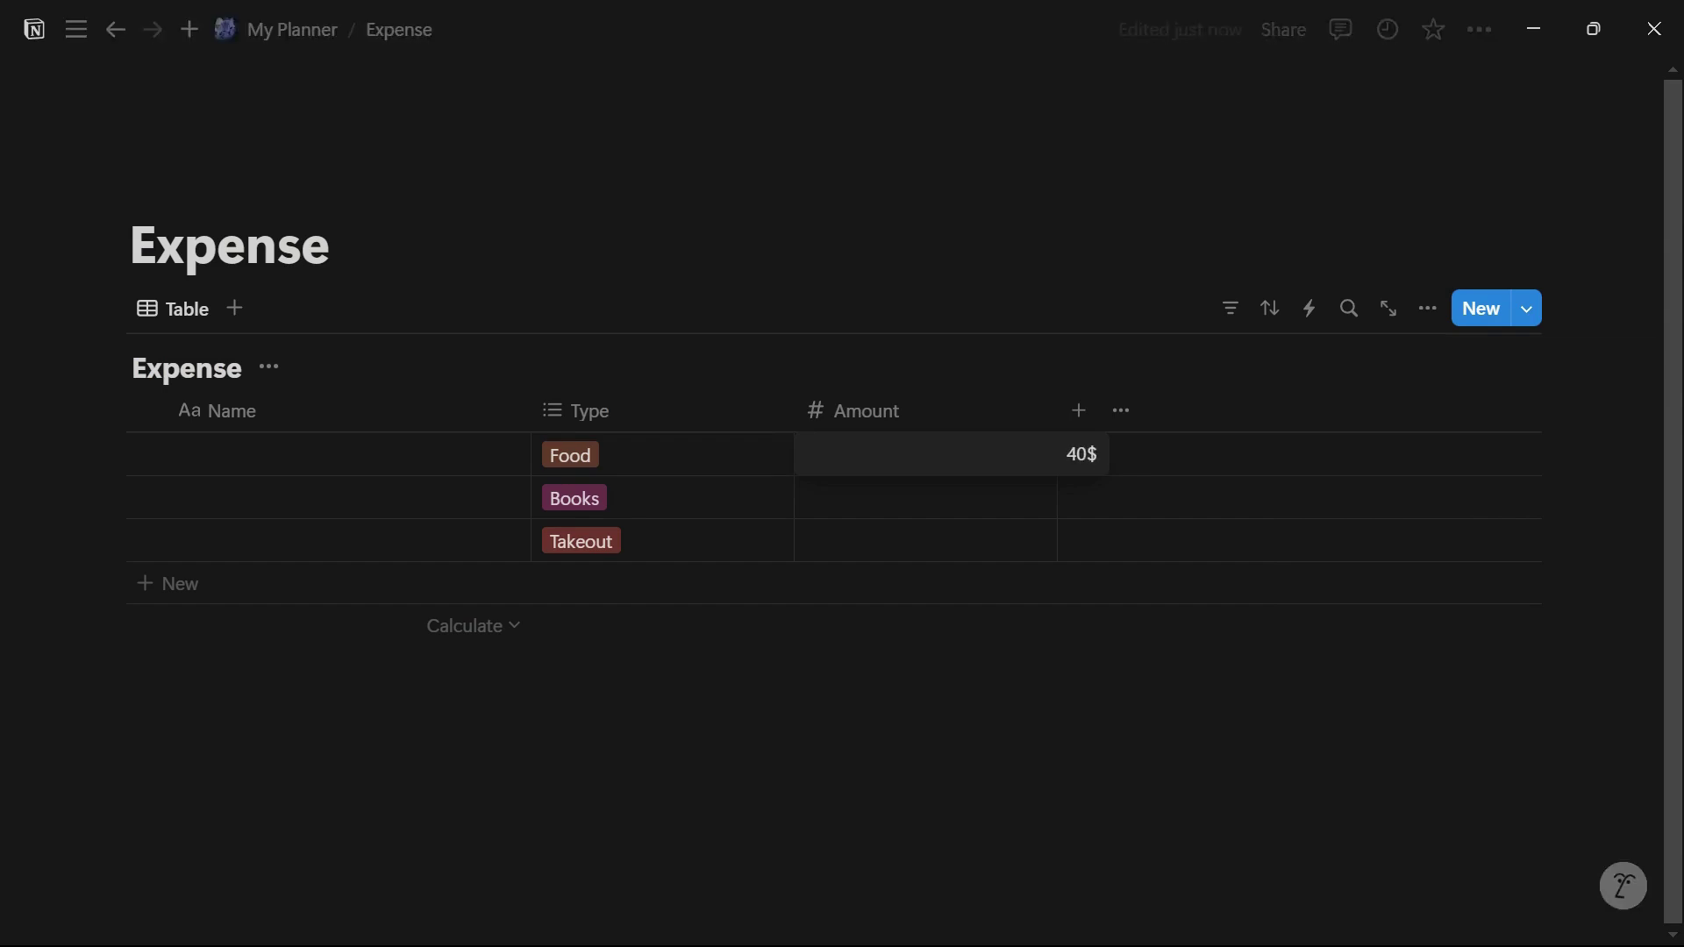
key(Return)
click(924, 496)
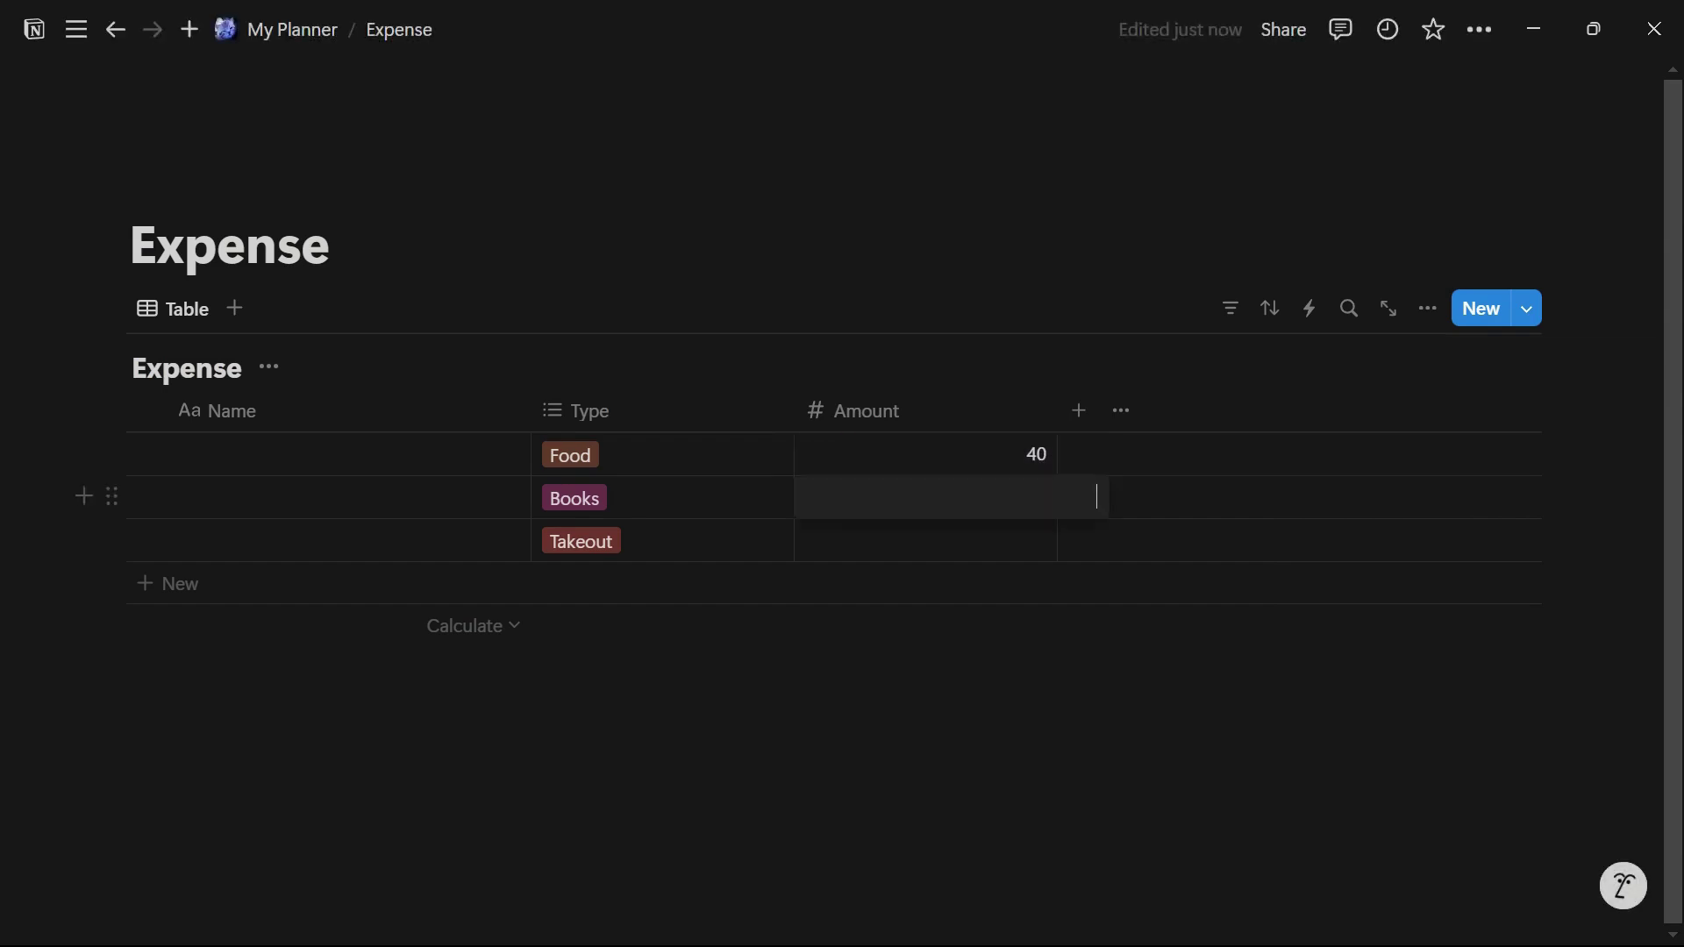
text(20)
click(924, 539)
text(3)
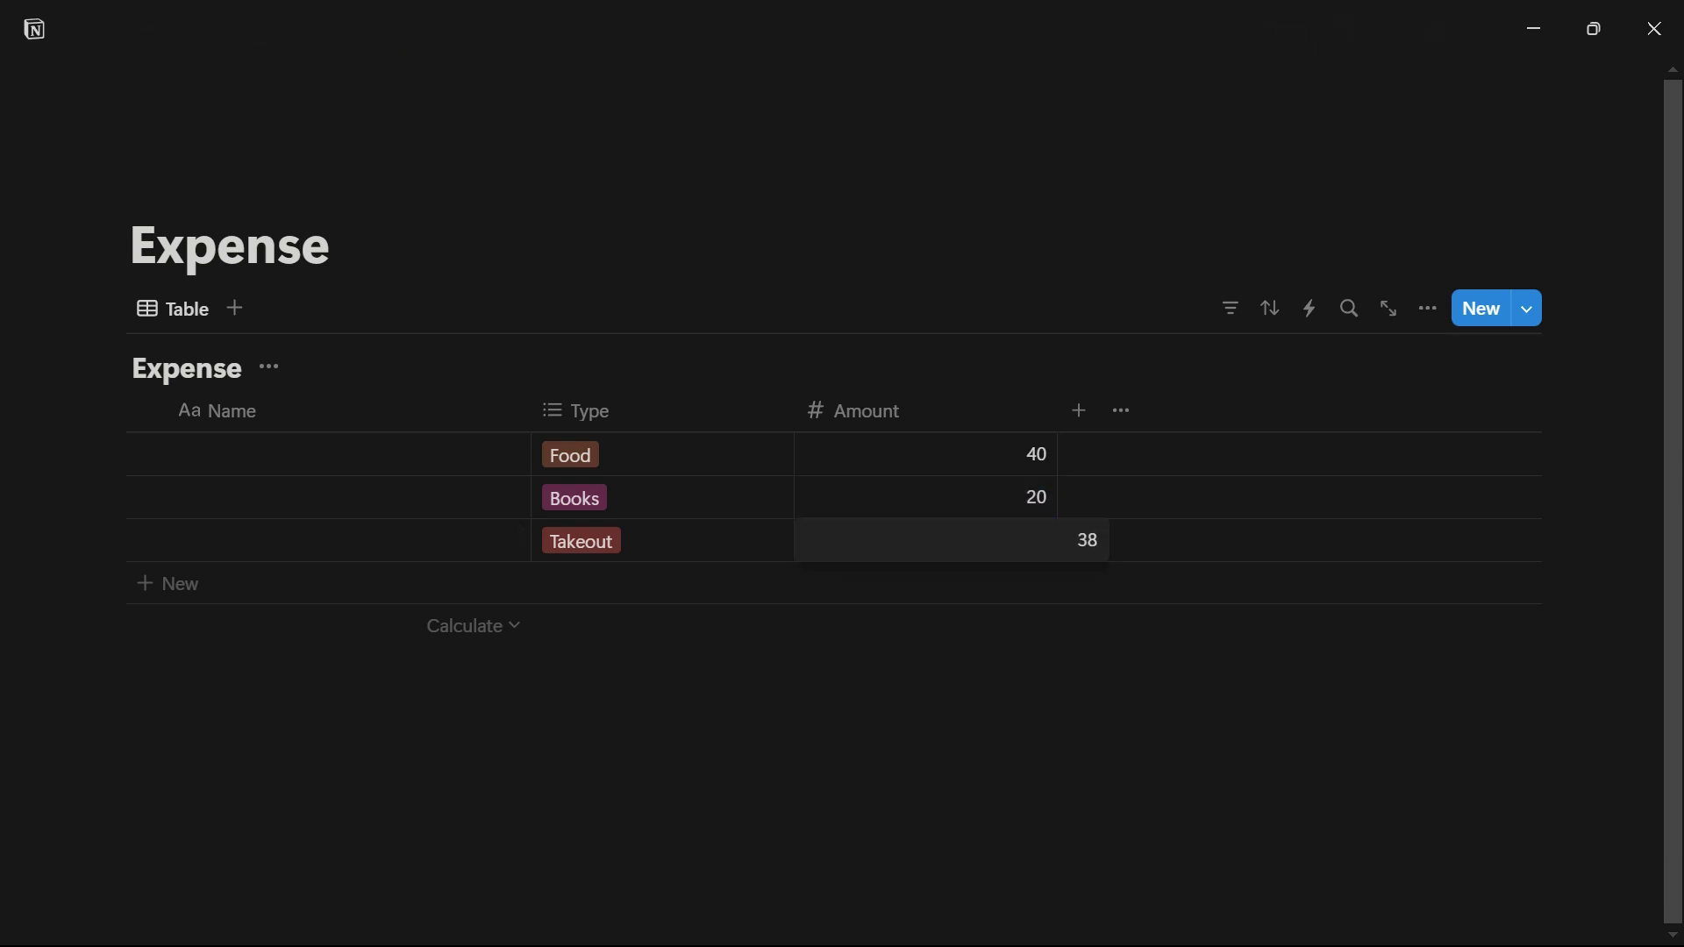
text(8)
key(Return)
Step: Change the Amount property's type to Text
click(866, 410)
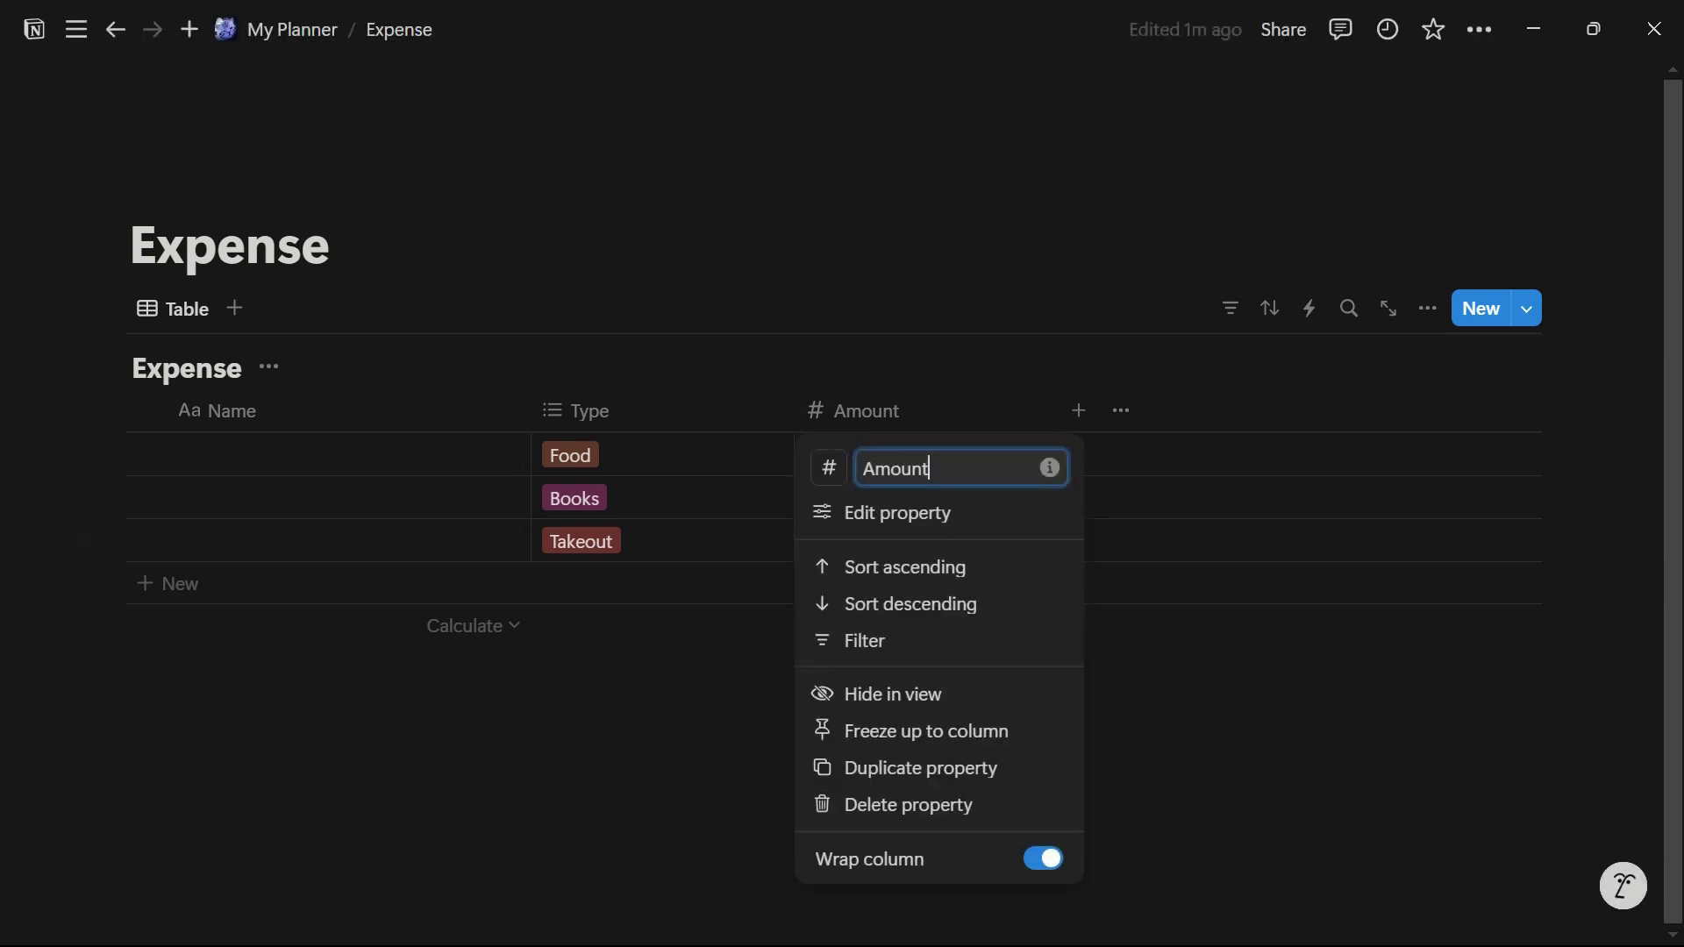
click(877, 509)
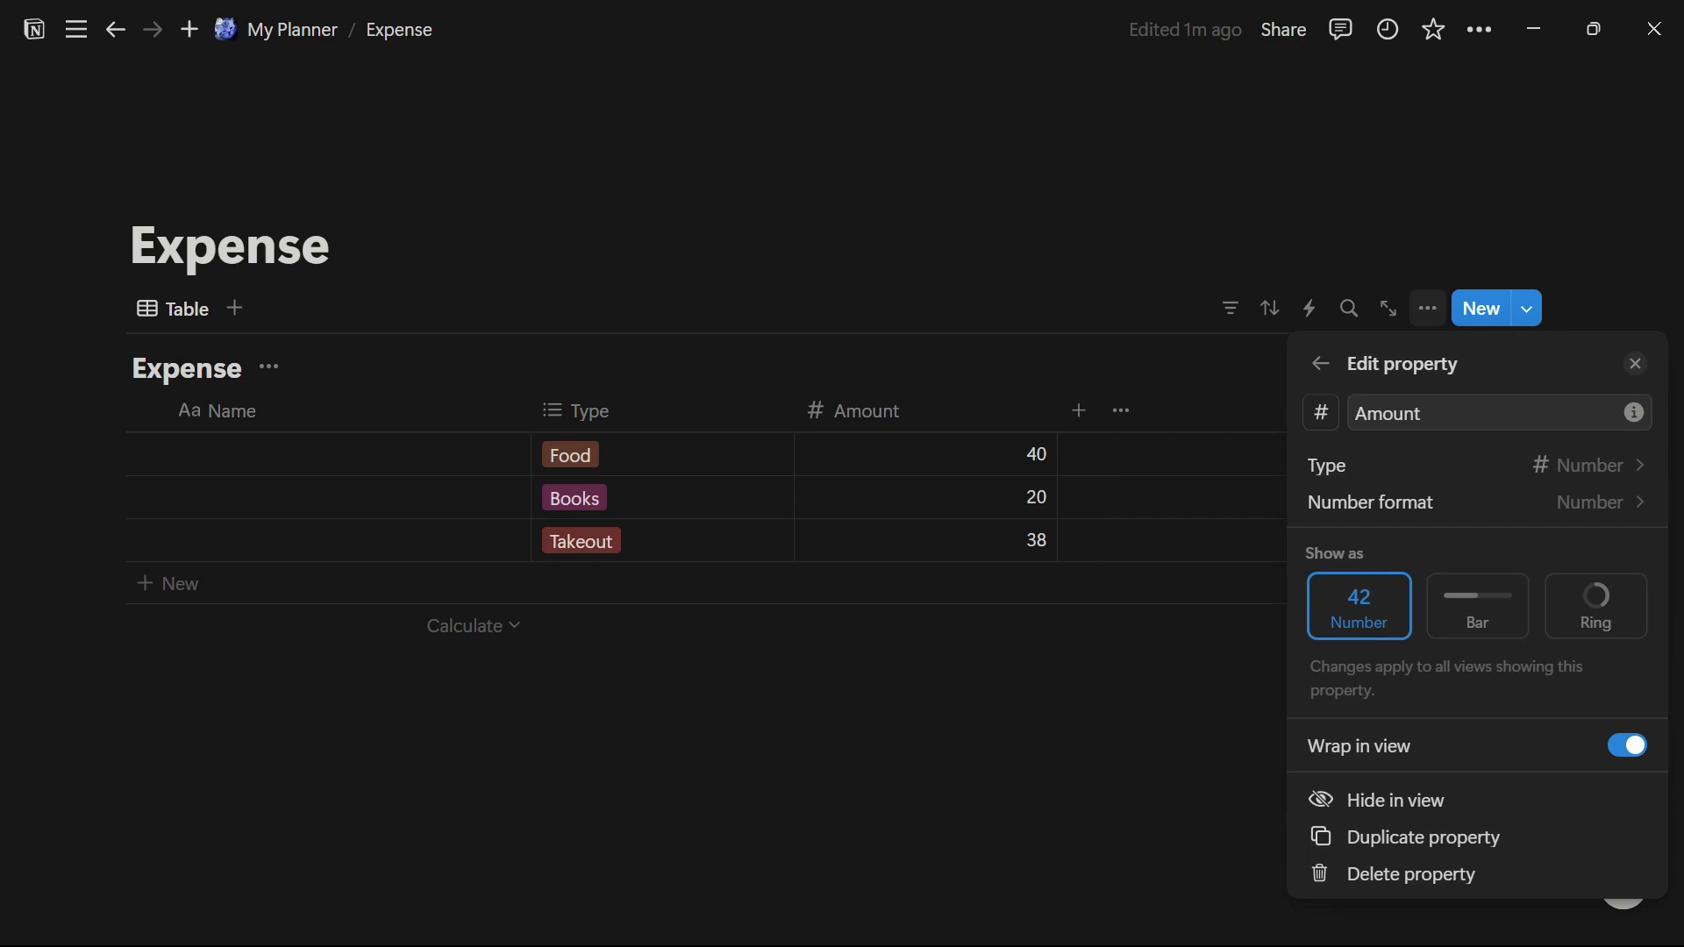
click(1491, 465)
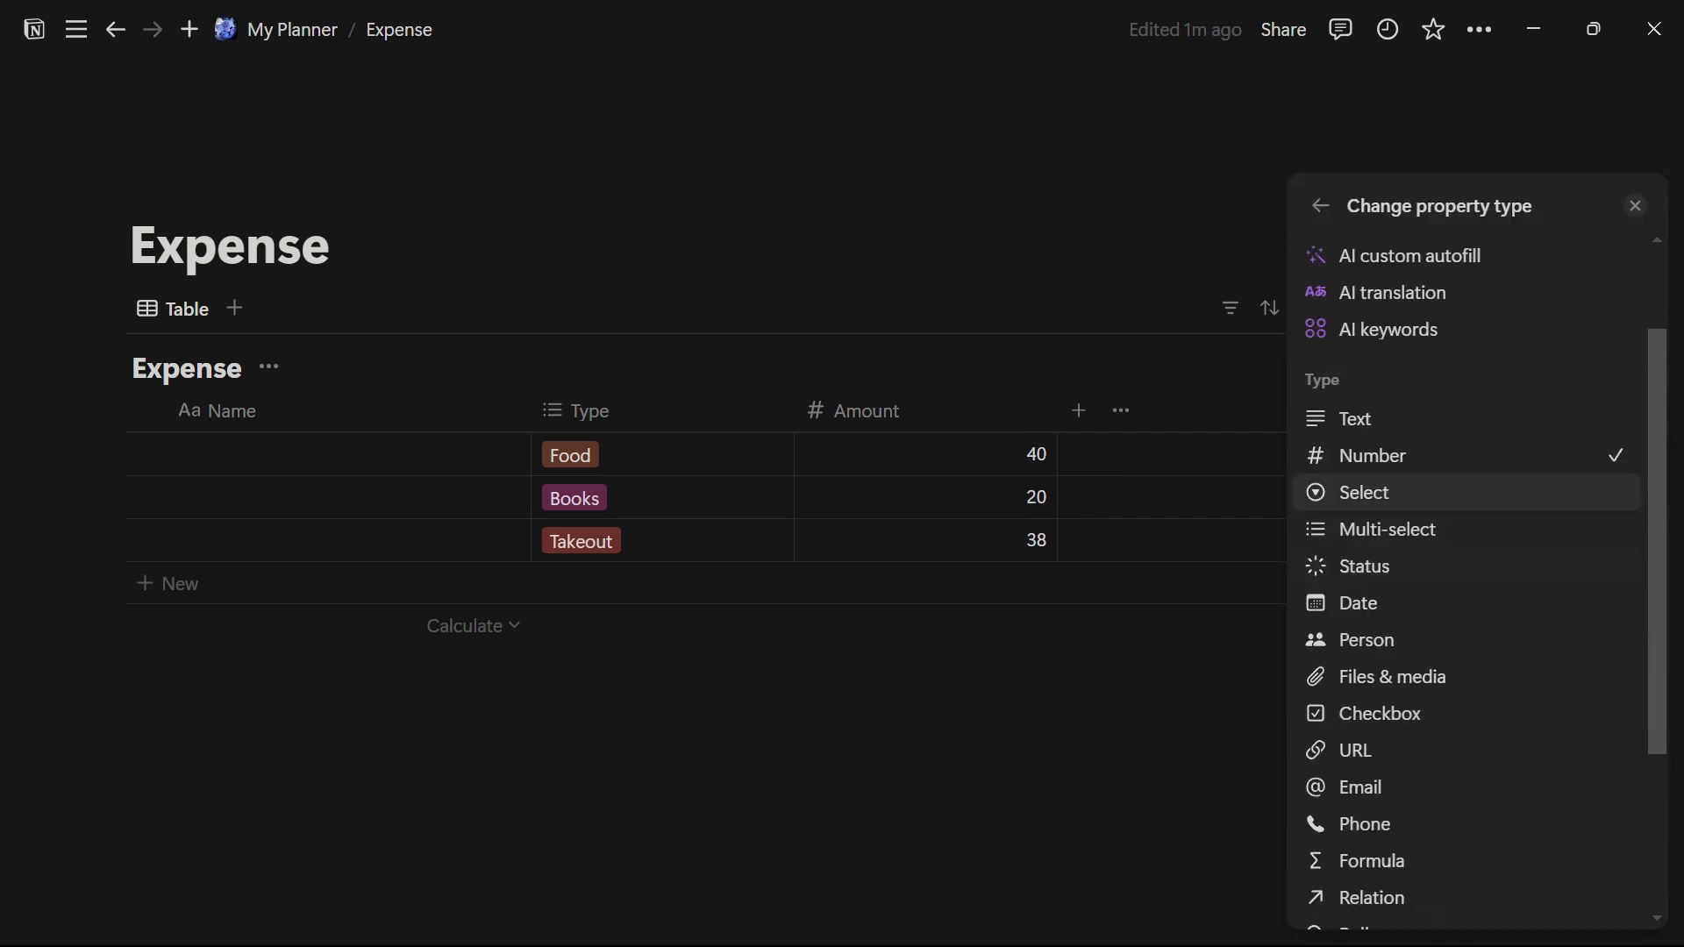
scroll(1474, 579, down, 3)
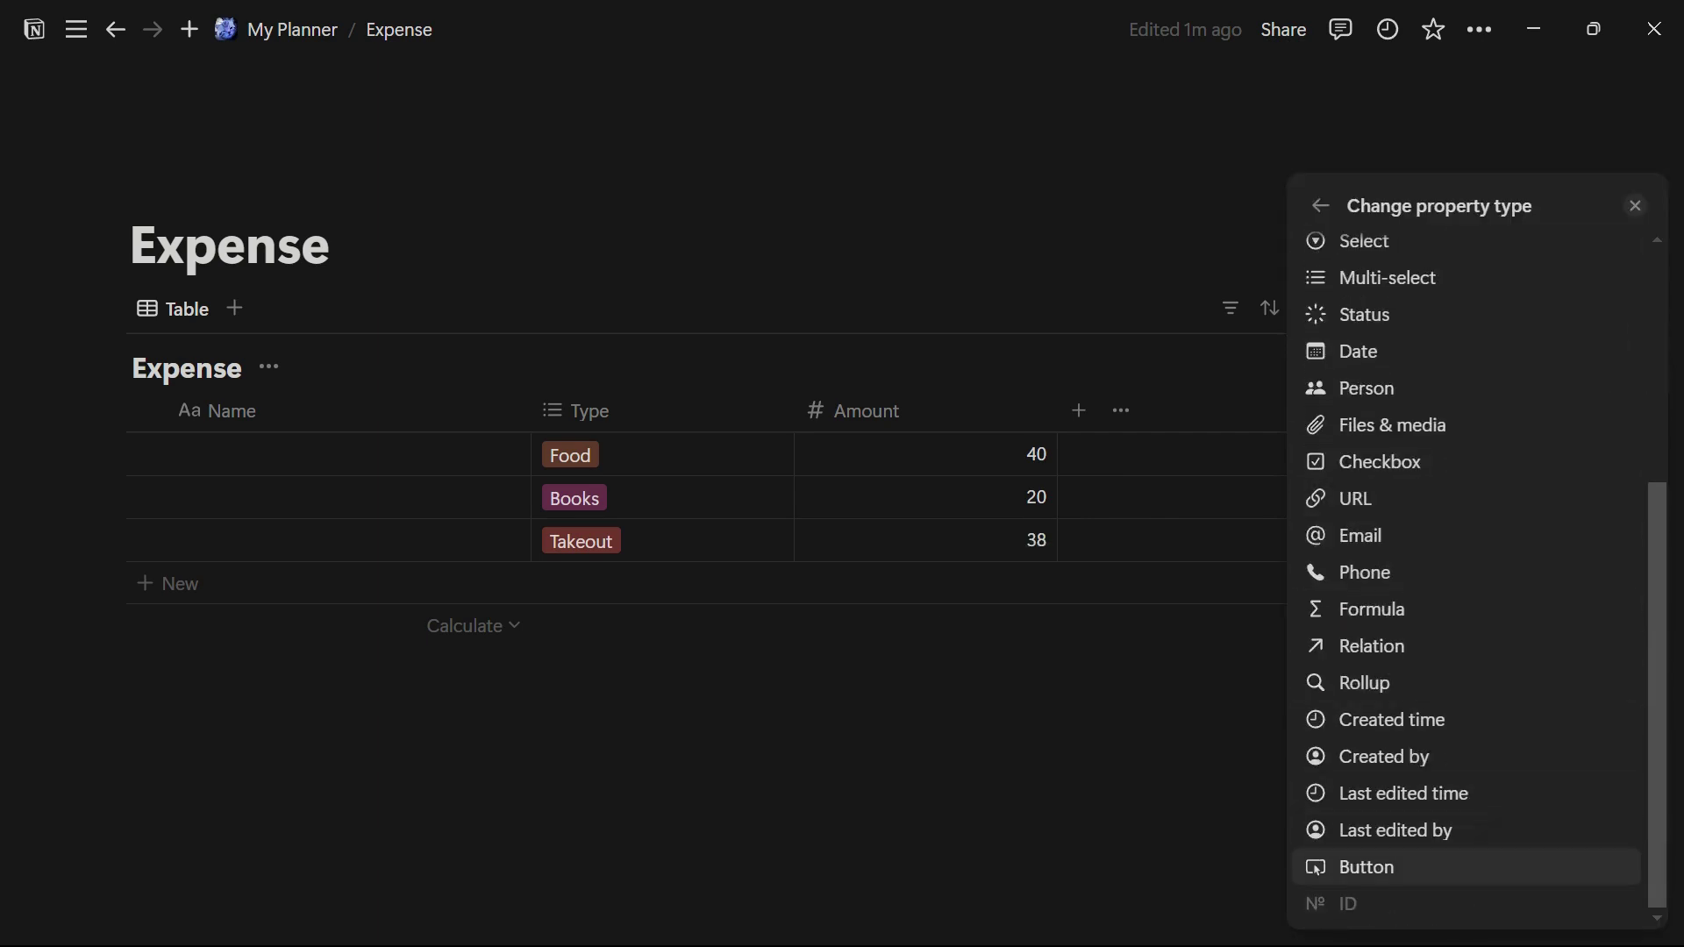
scroll(1421, 572, up, 2)
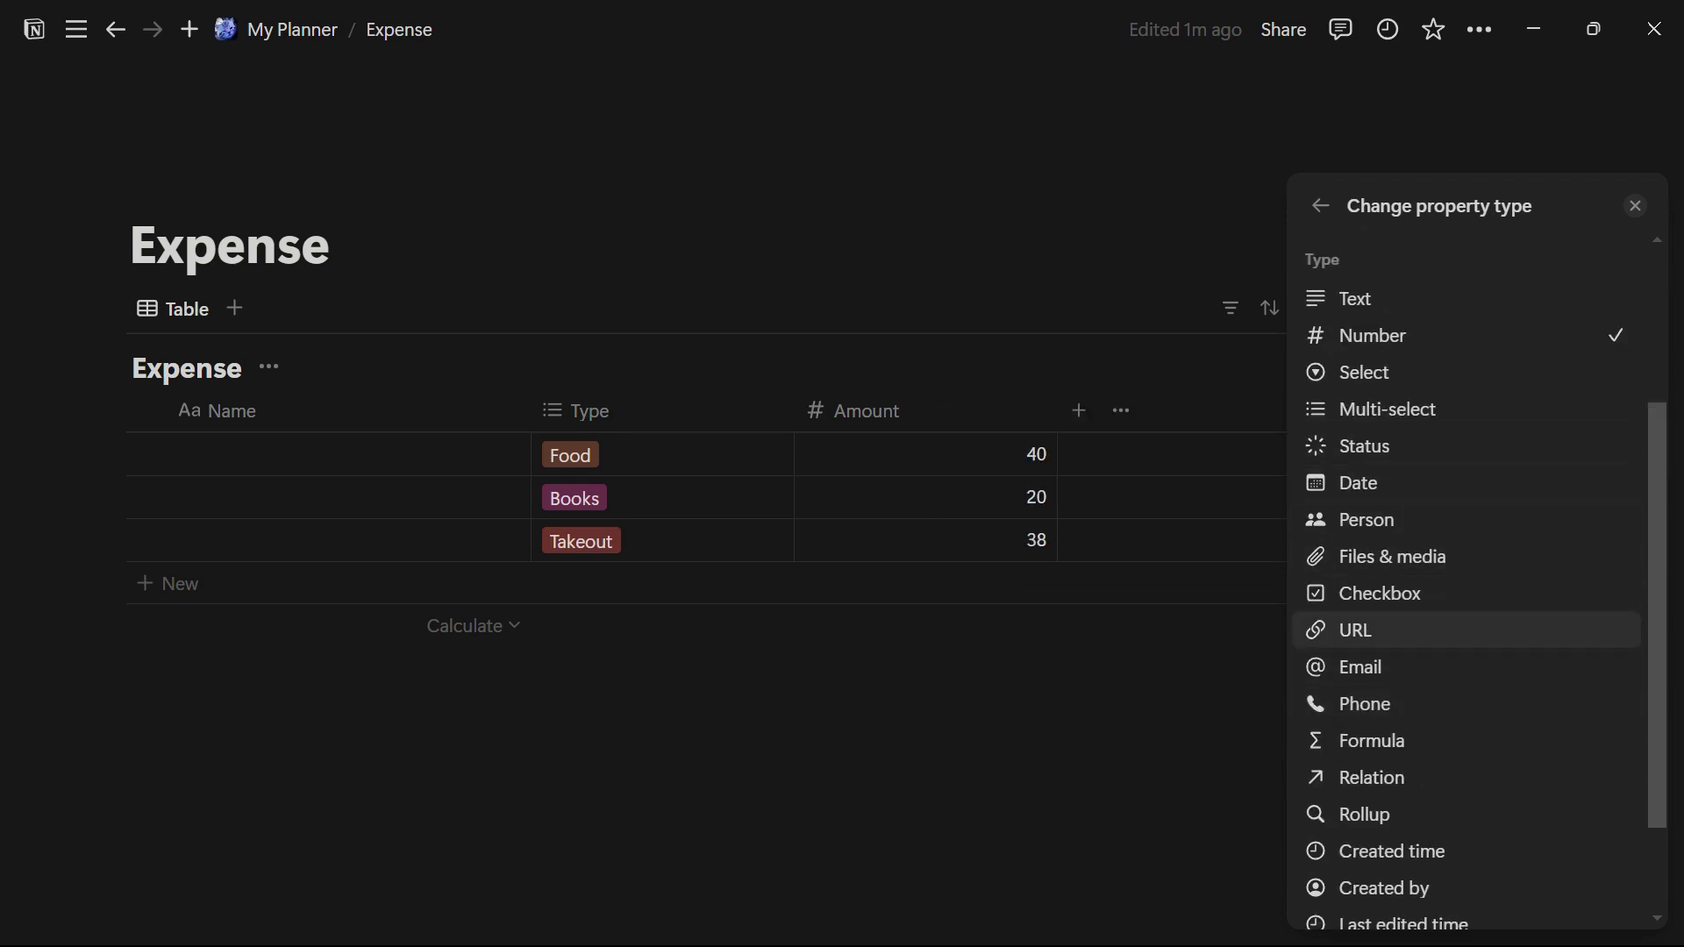
scroll(1404, 719, down, 2)
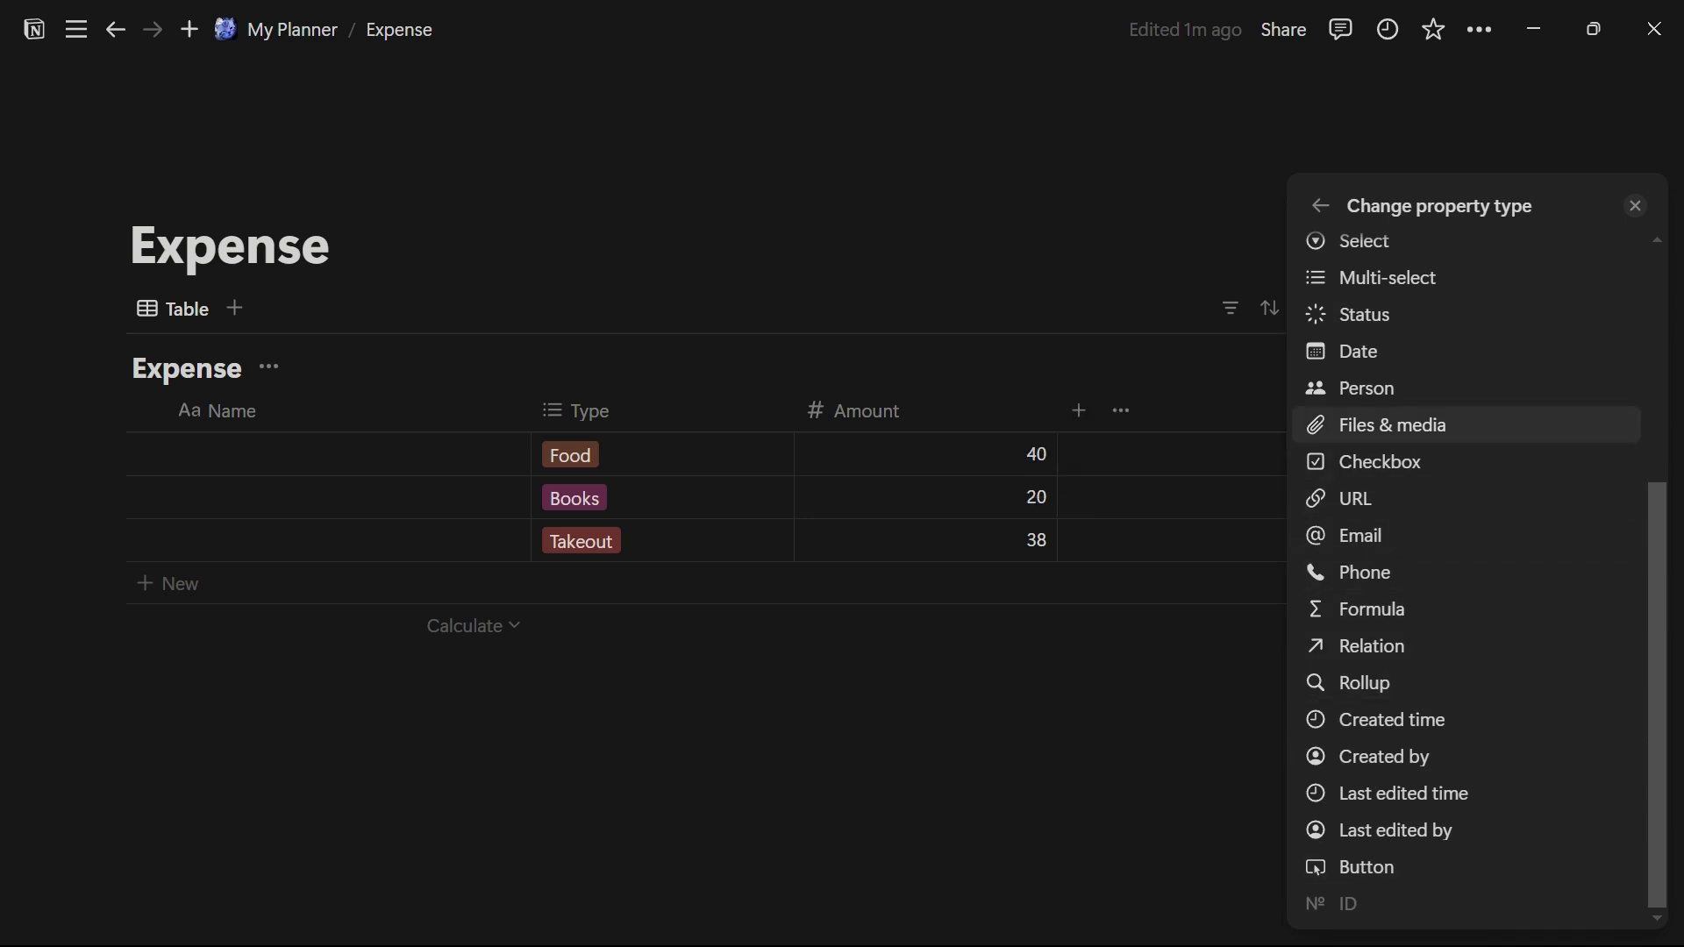
scroll(1403, 307, up, 3)
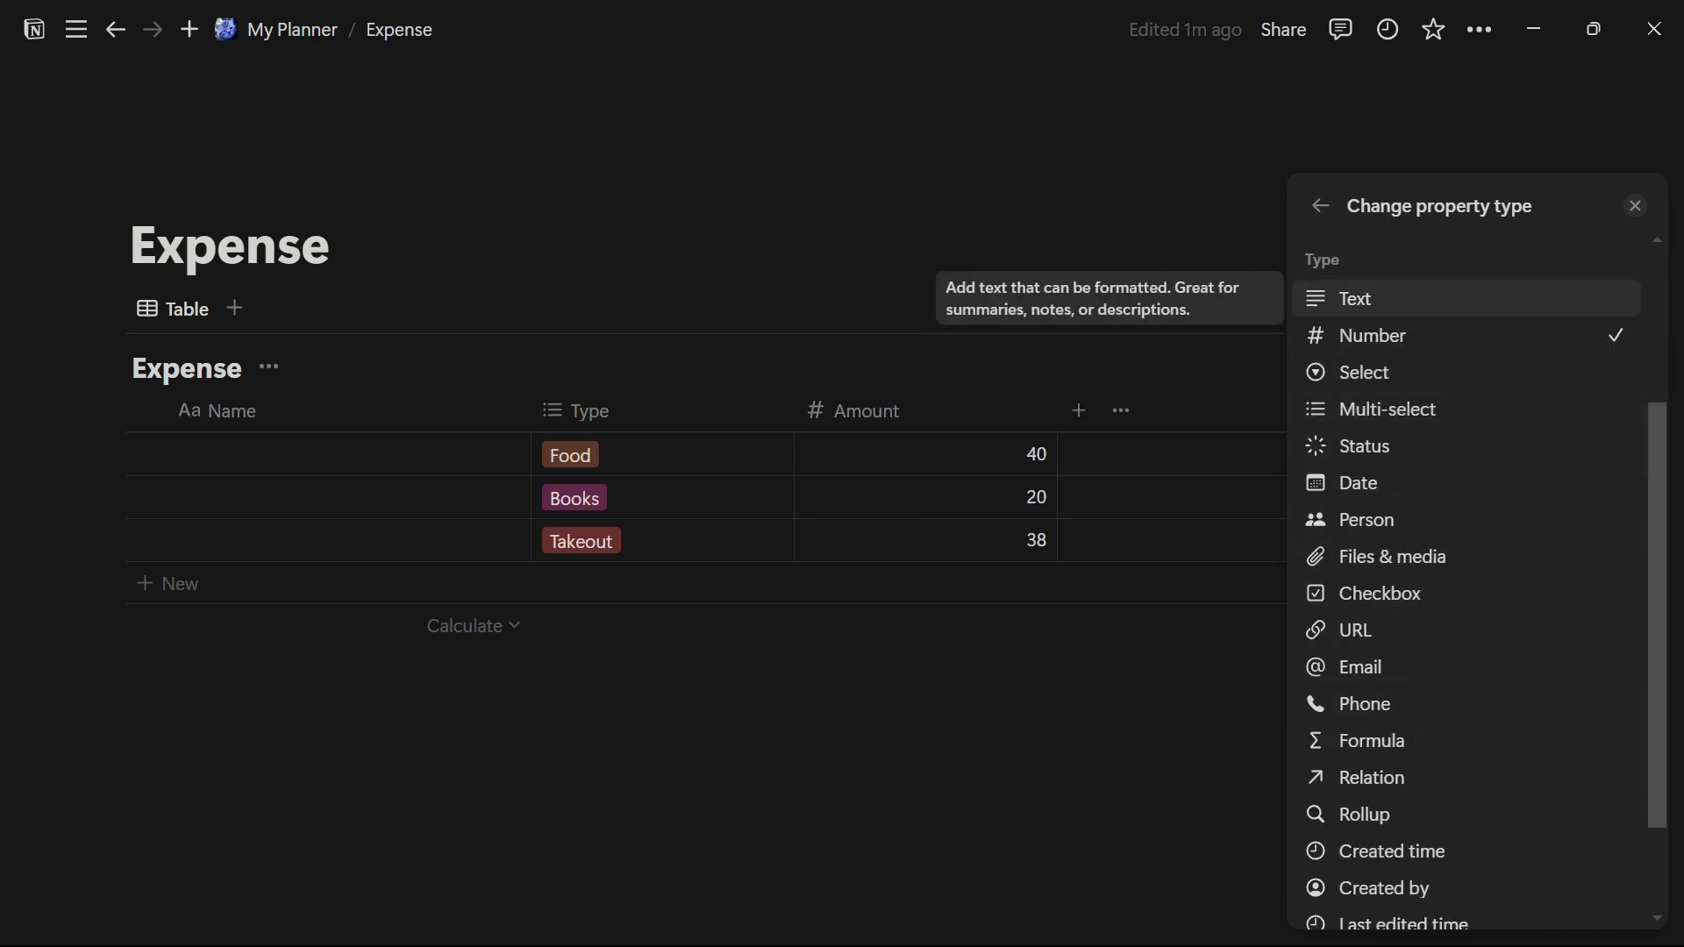
scroll(1403, 706, down, 2)
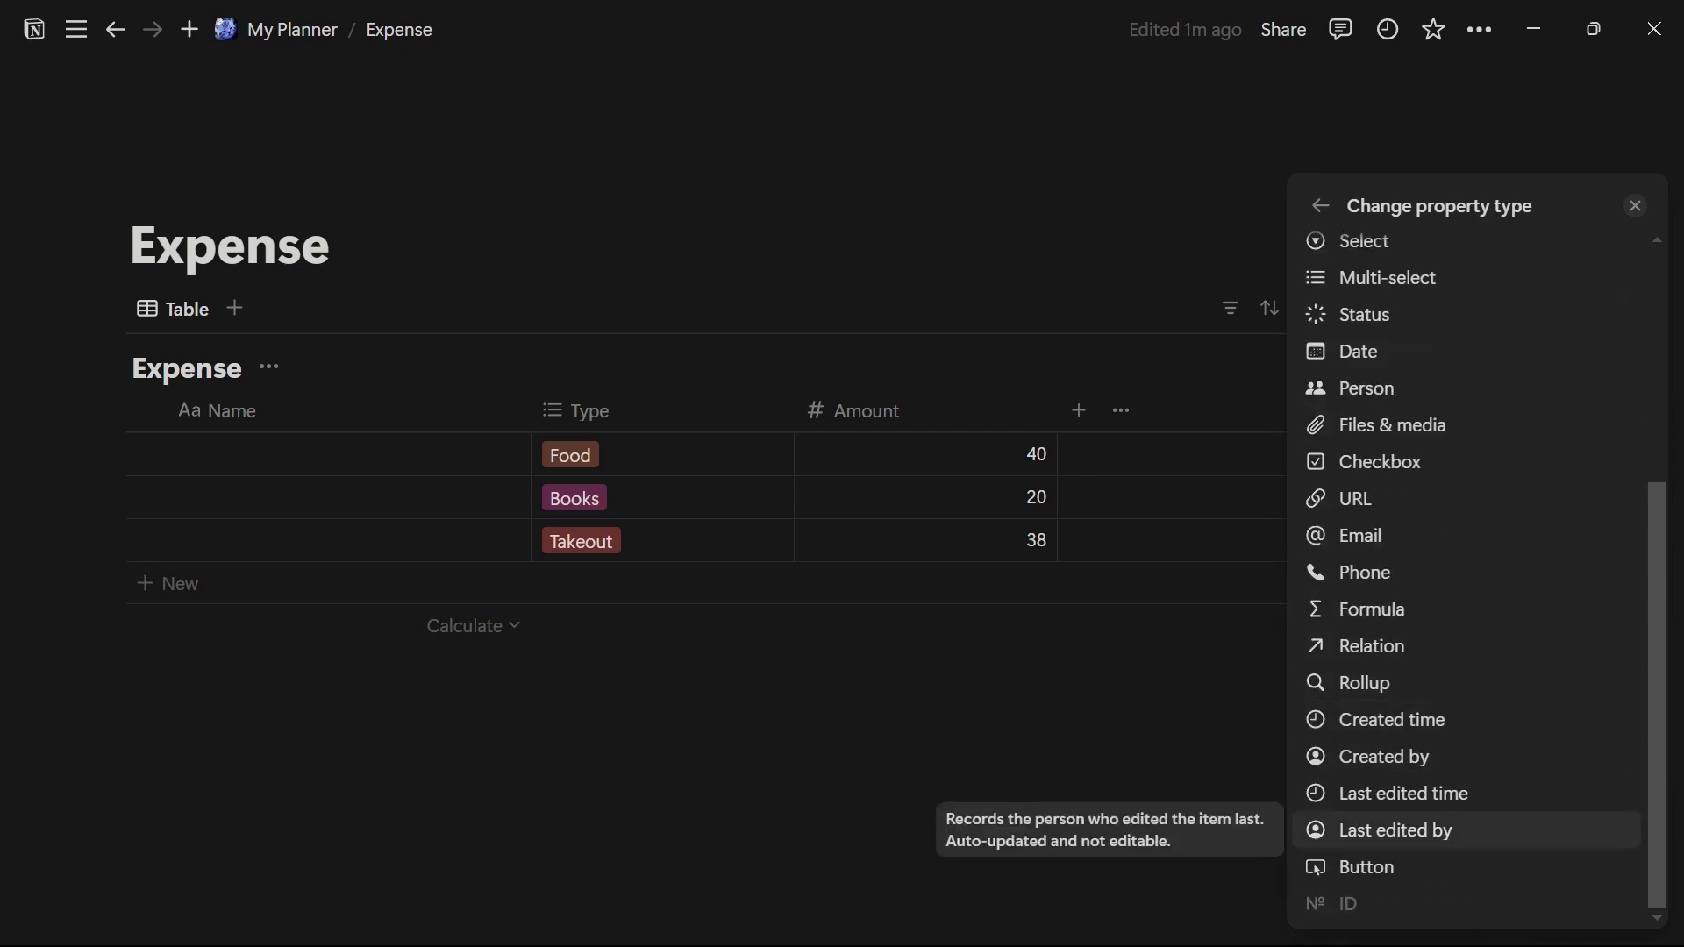
scroll(1404, 550, up, 5)
click(1369, 550)
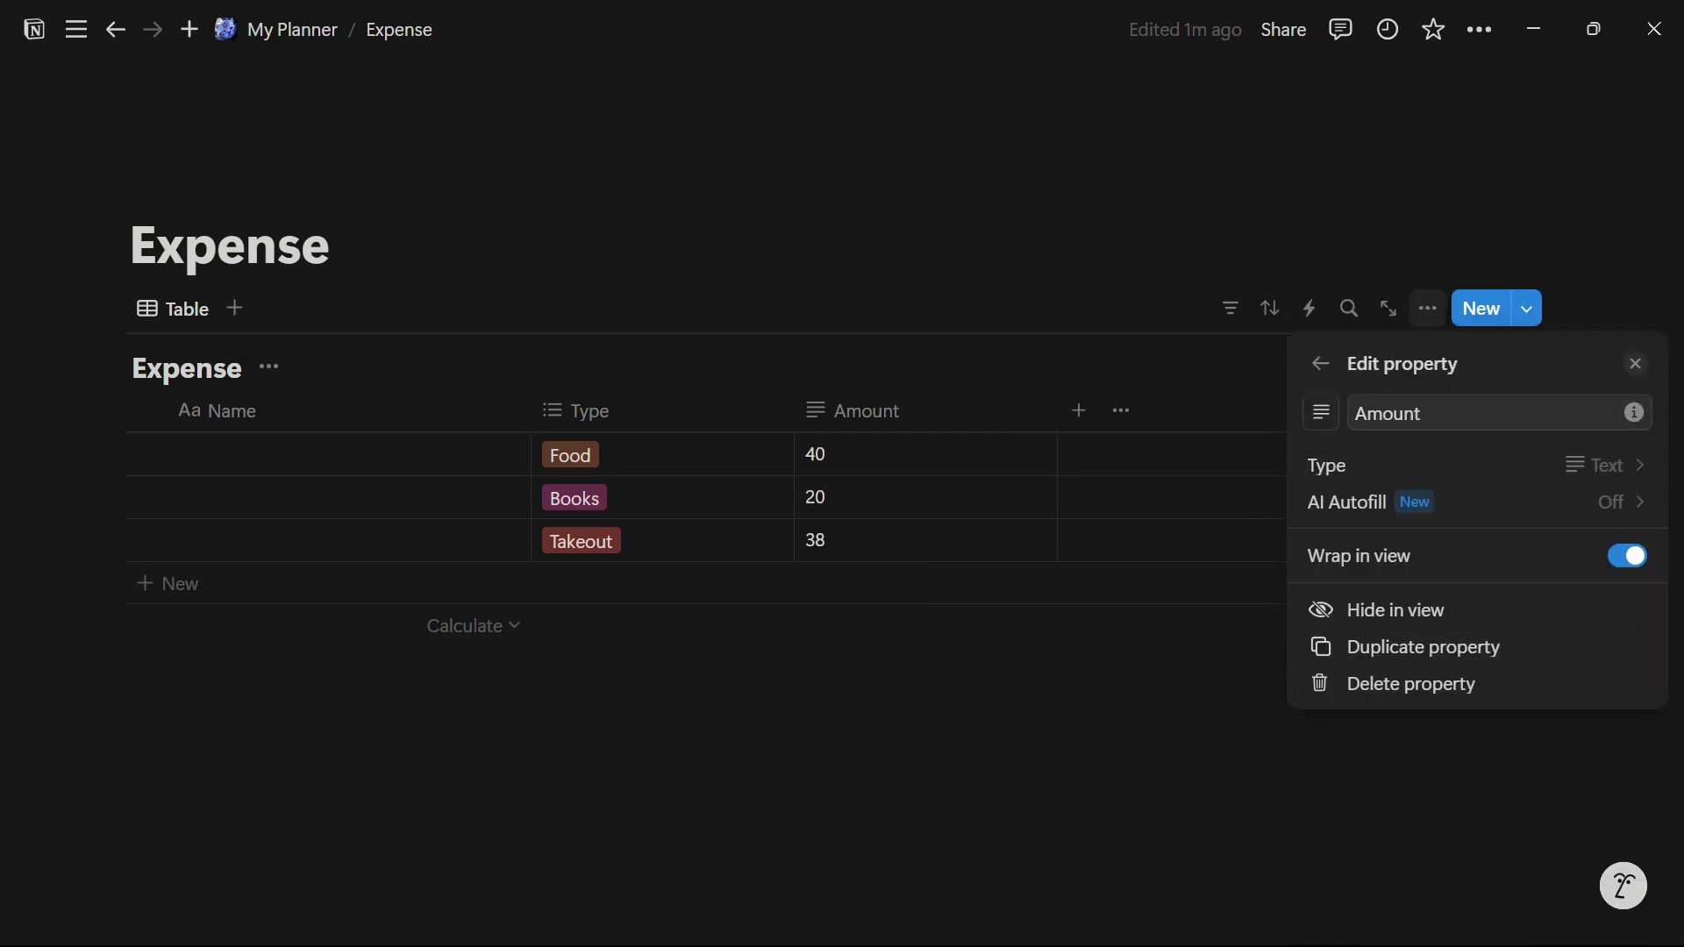
click(1009, 579)
Step: Add a dollar sign to the three amounts so they read 40$, 20$ and 38$
click(825, 454)
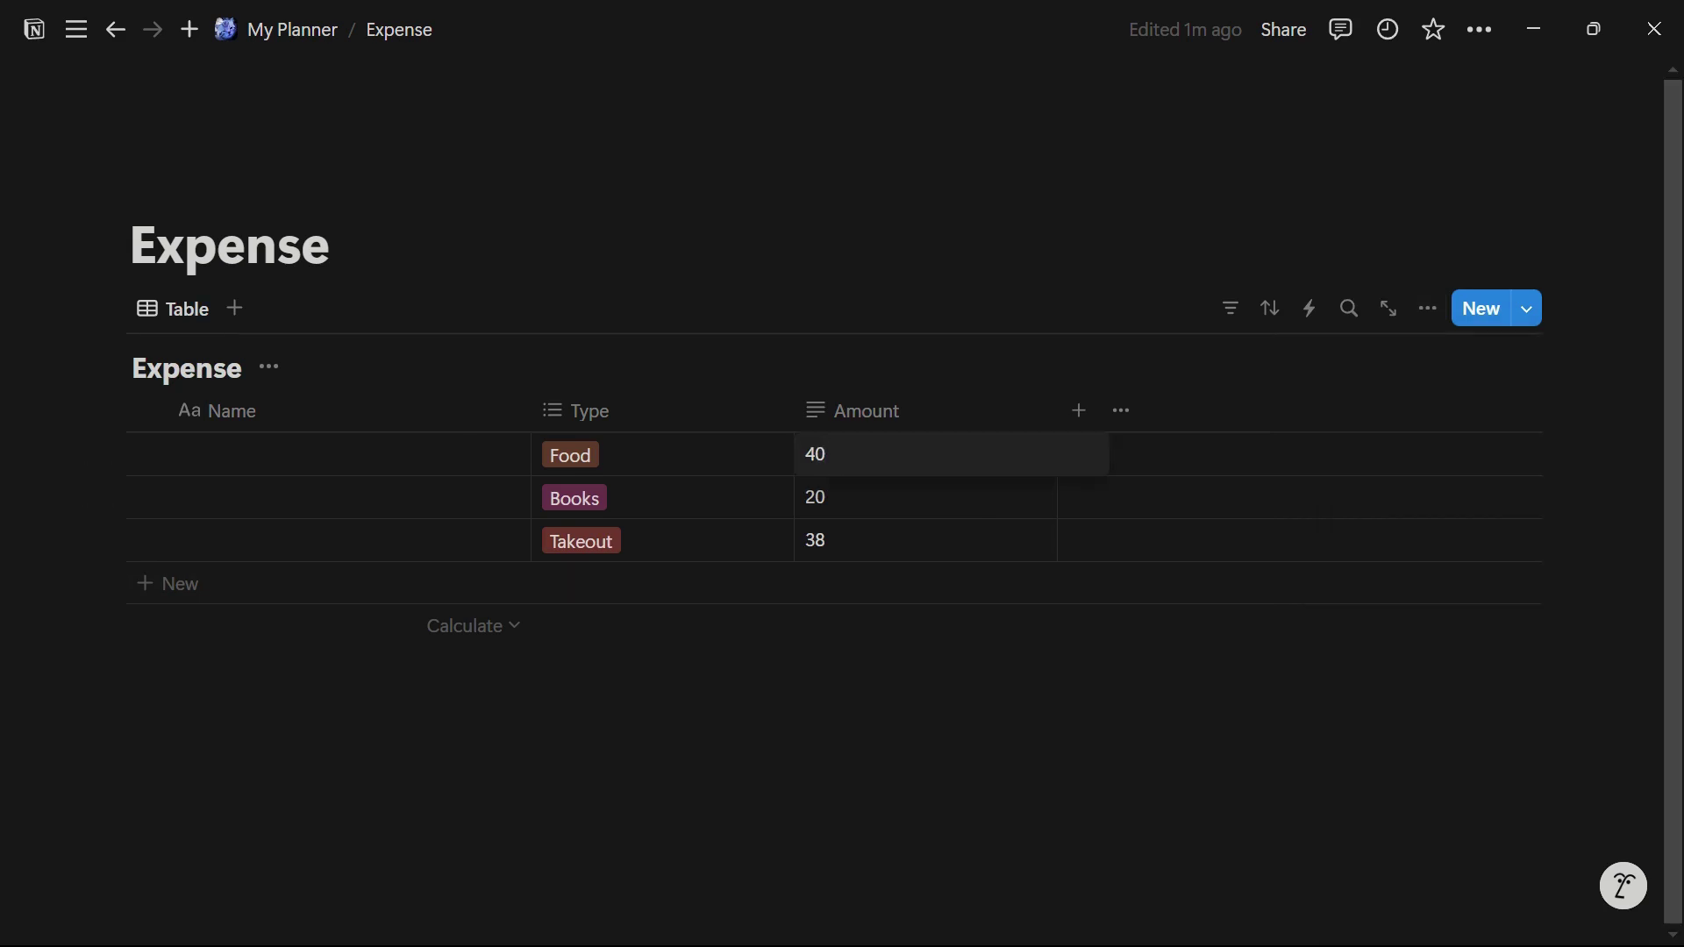
text($)
click(825, 497)
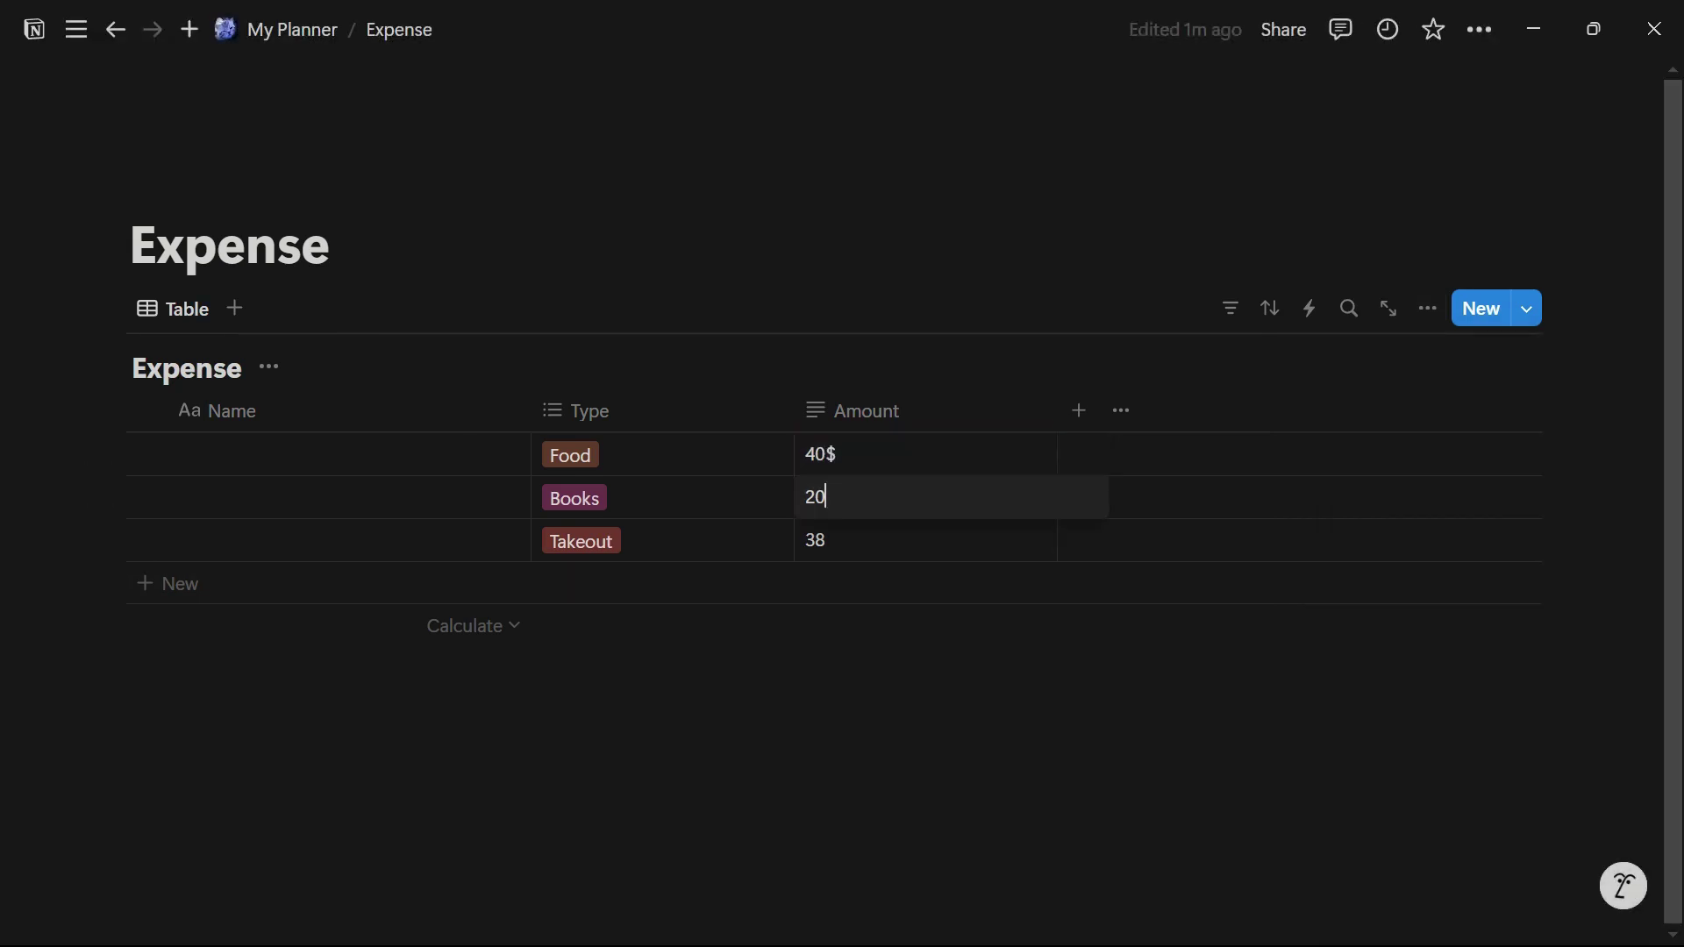
text($)
click(825, 539)
text($)
click(662, 625)
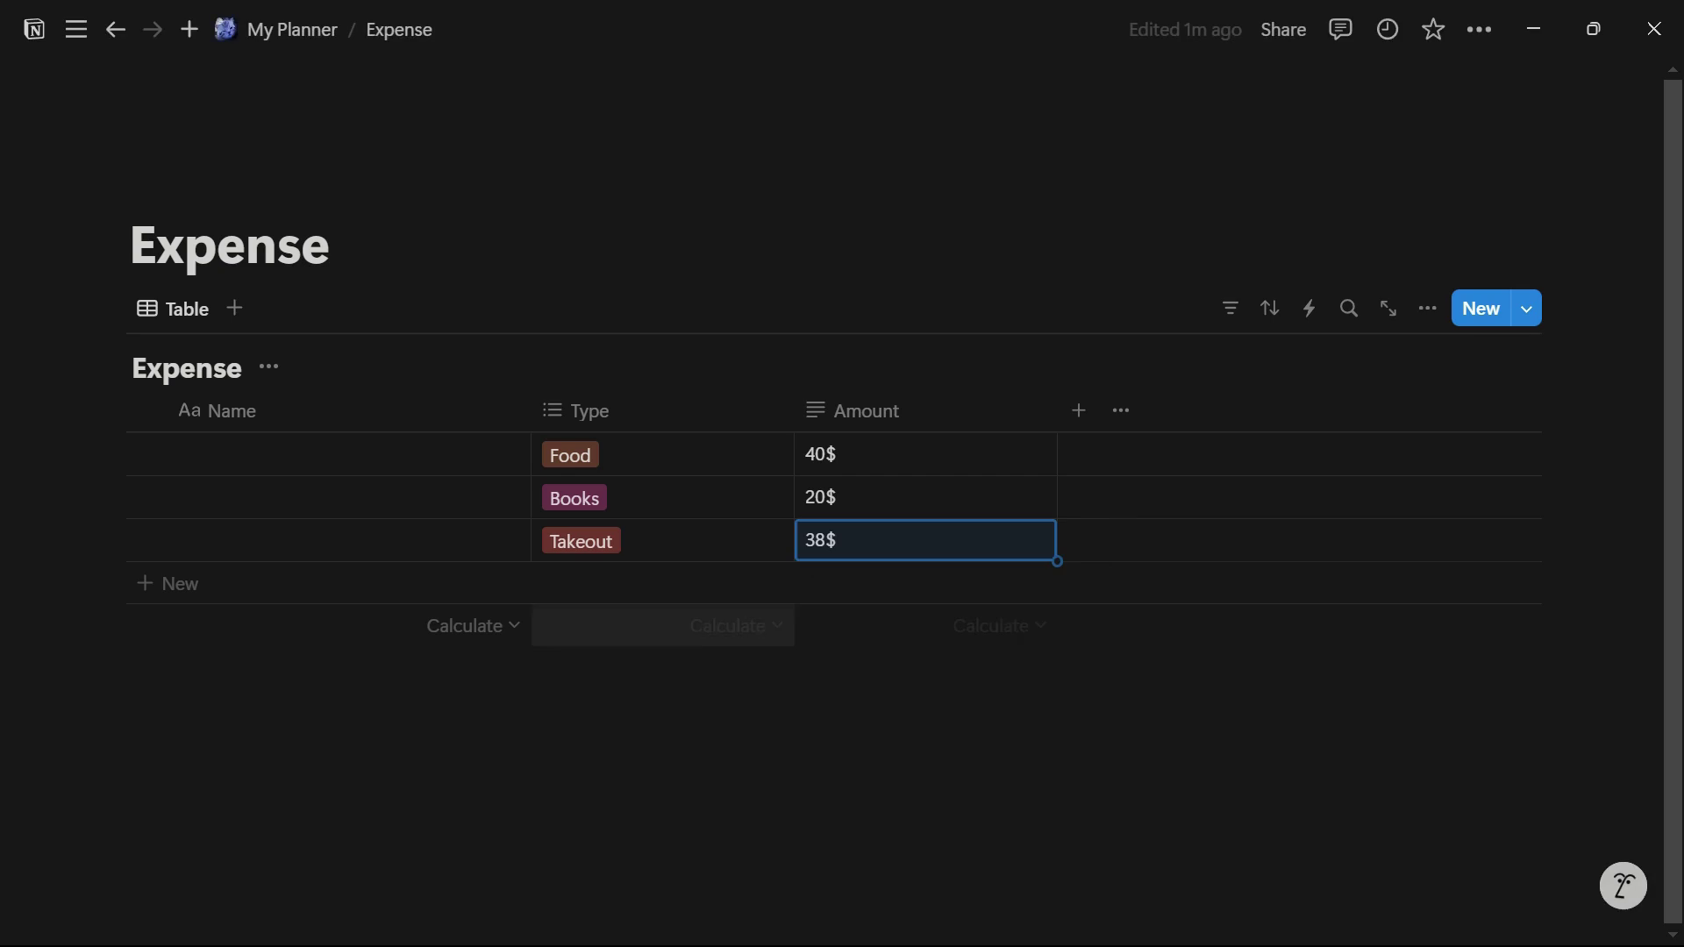
Step: Add a Count all calculation below the Amount column
click(473, 625)
click(662, 626)
click(1000, 626)
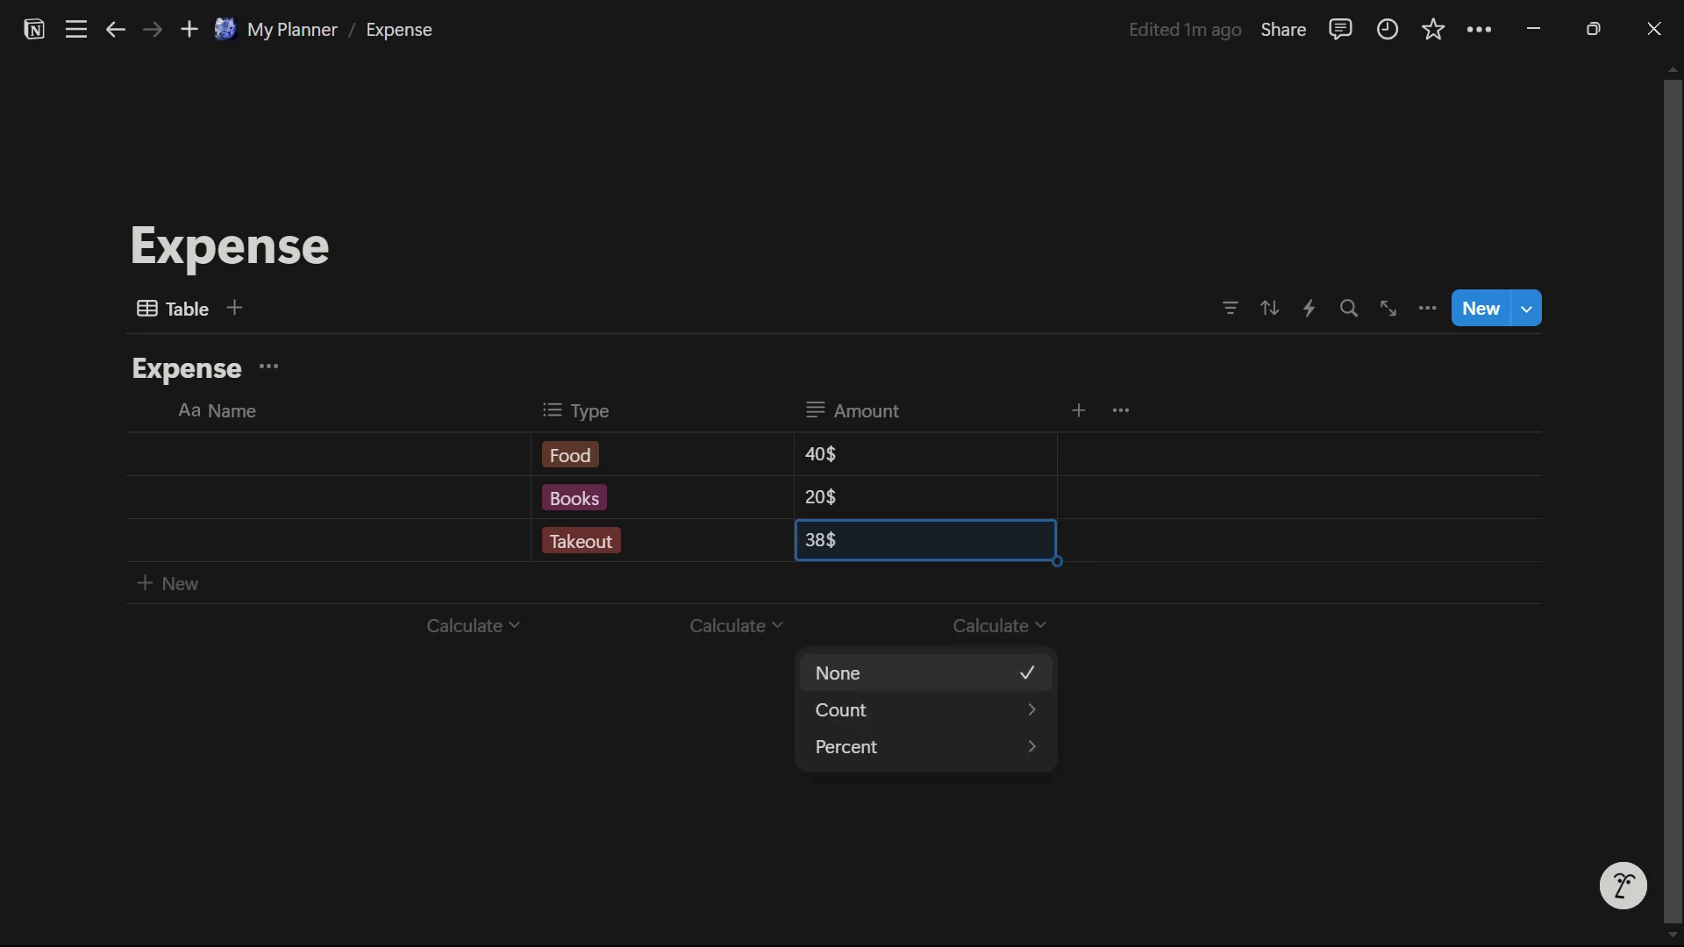
mouse_move(921, 707)
click(1108, 635)
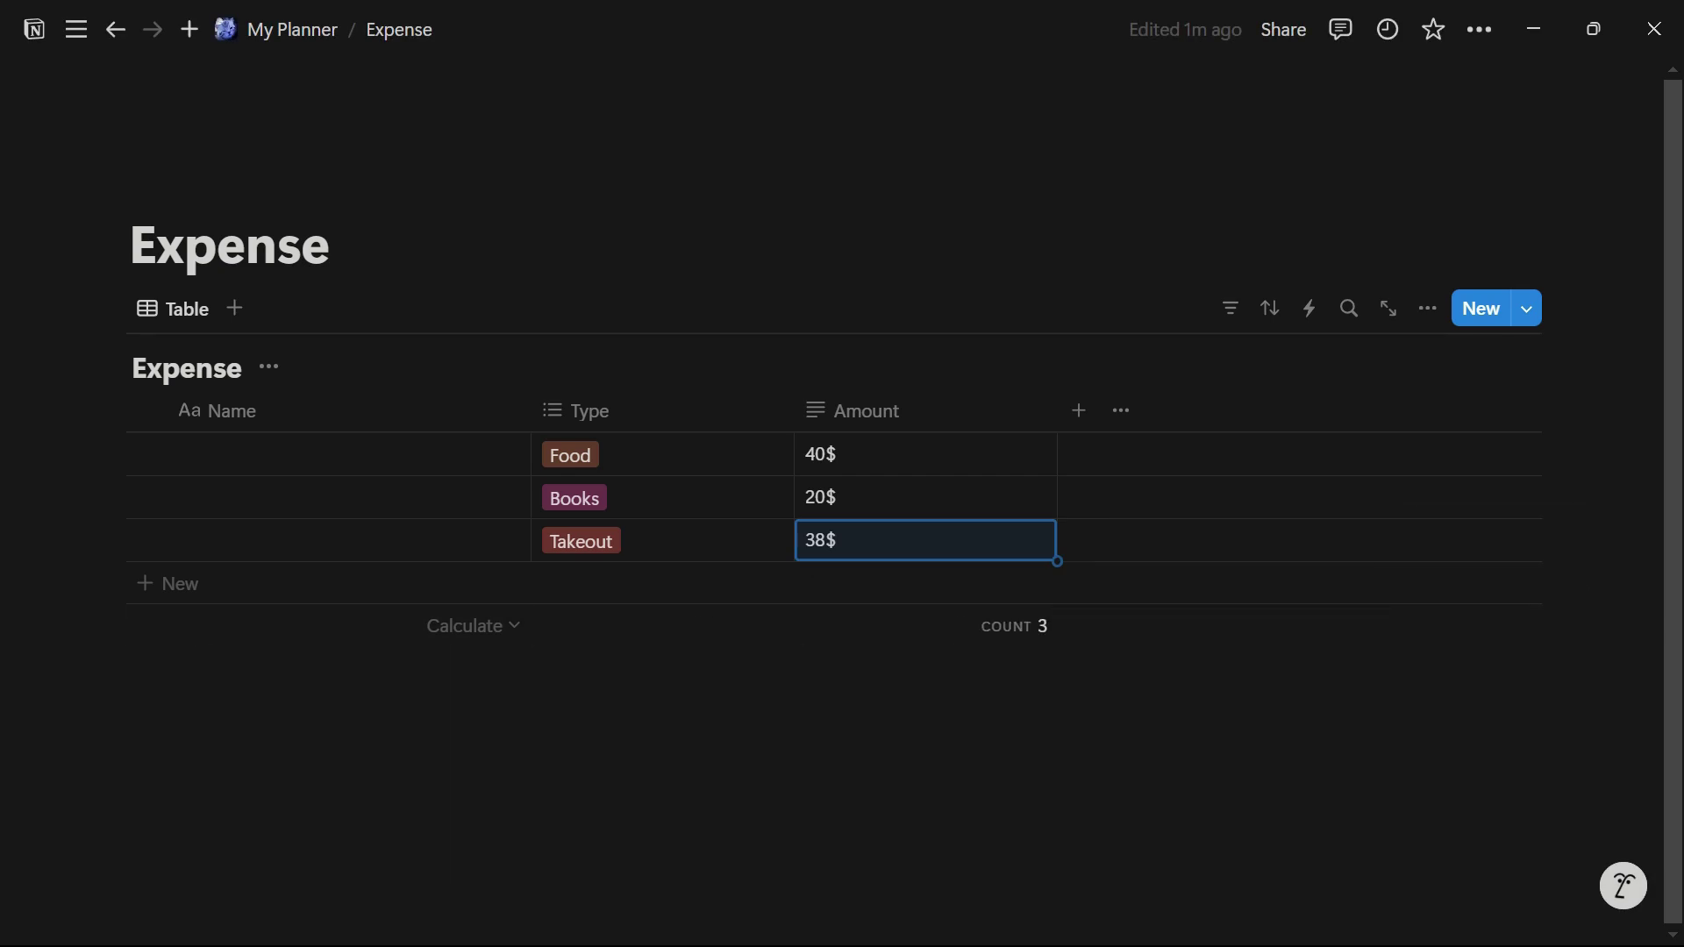
Step: Switch the calculation below the Amount column to Count values
click(1015, 625)
mouse_move(920, 710)
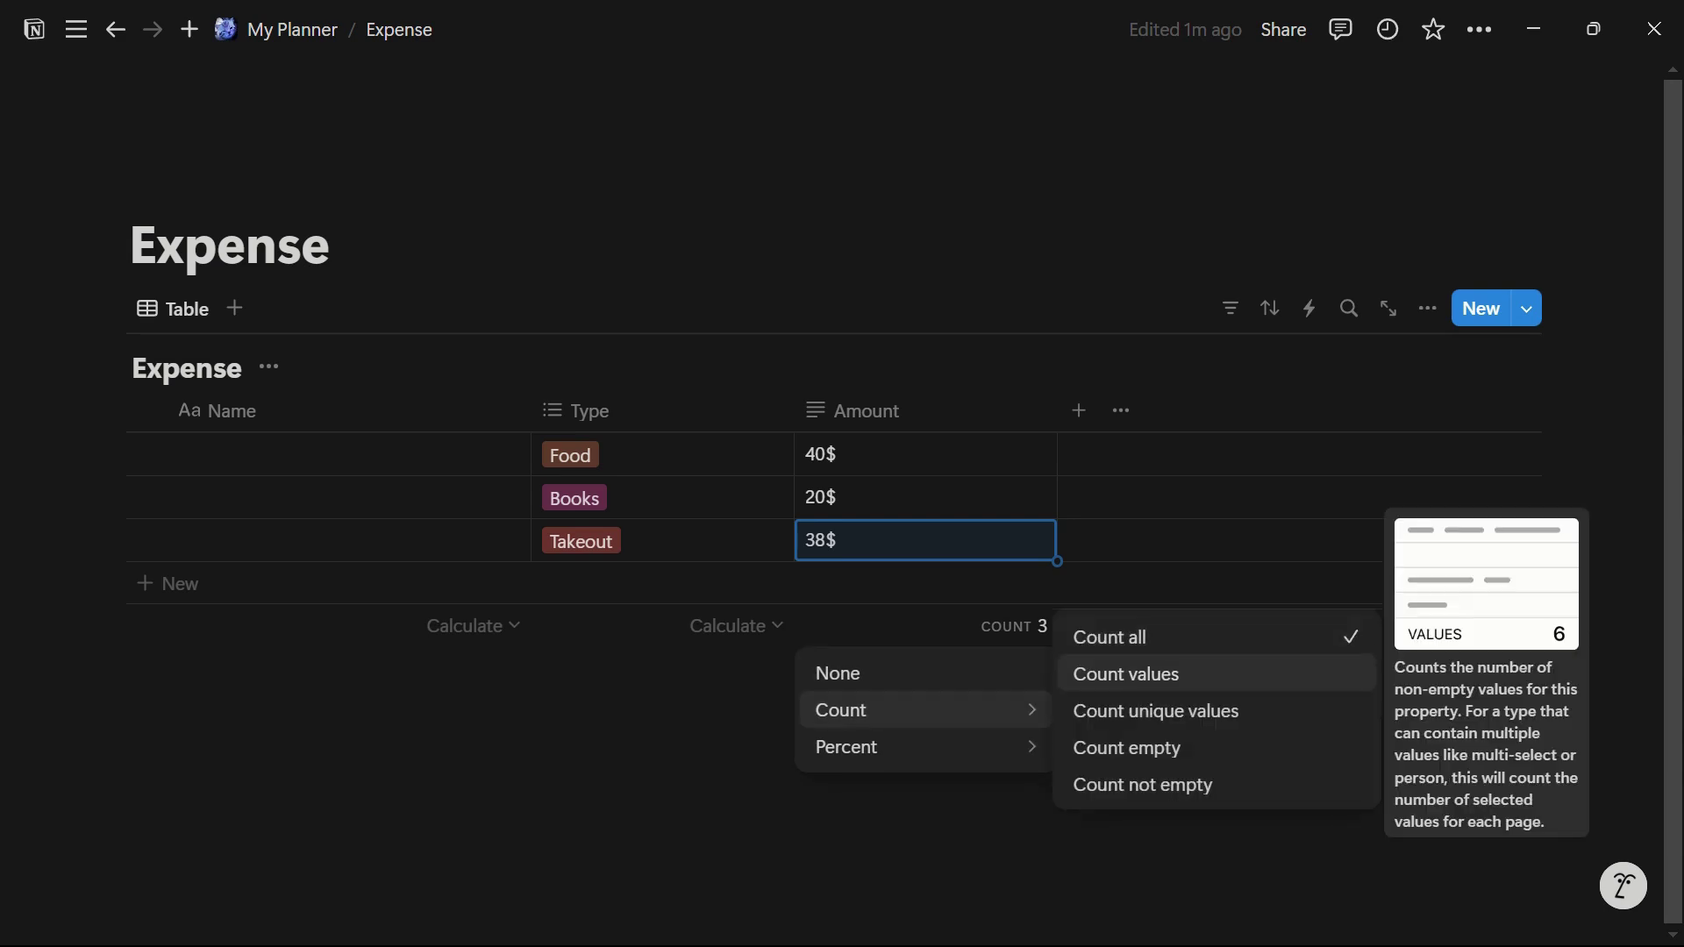
click(1126, 674)
click(1013, 626)
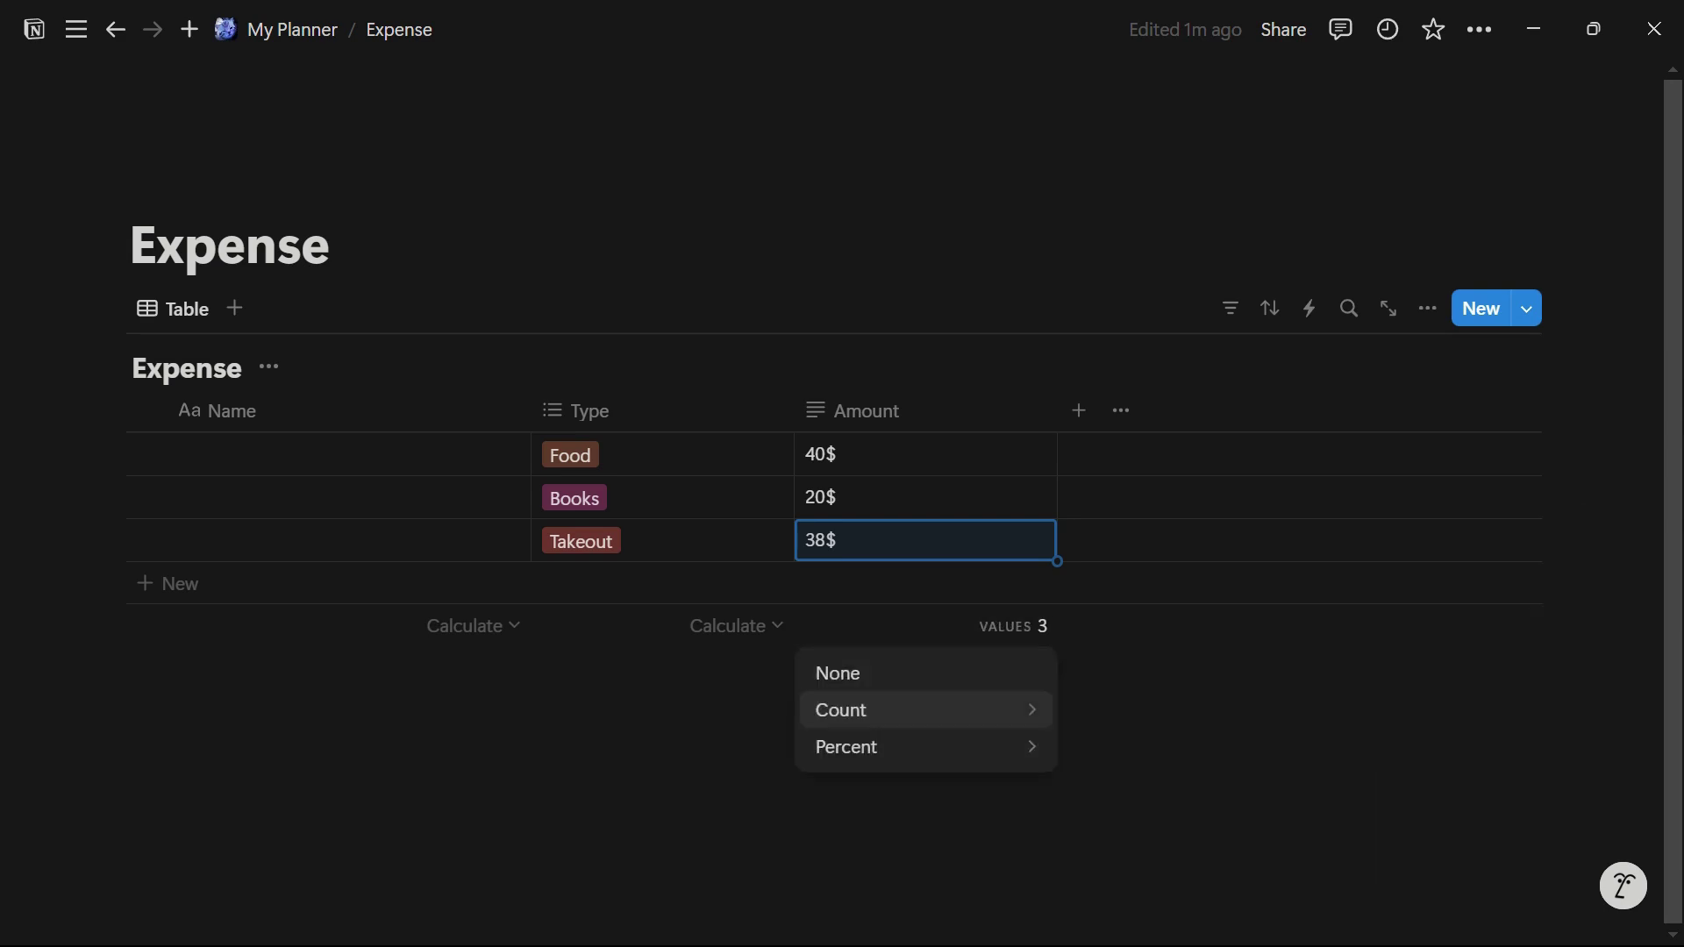
mouse_move(921, 709)
click(737, 626)
click(737, 626)
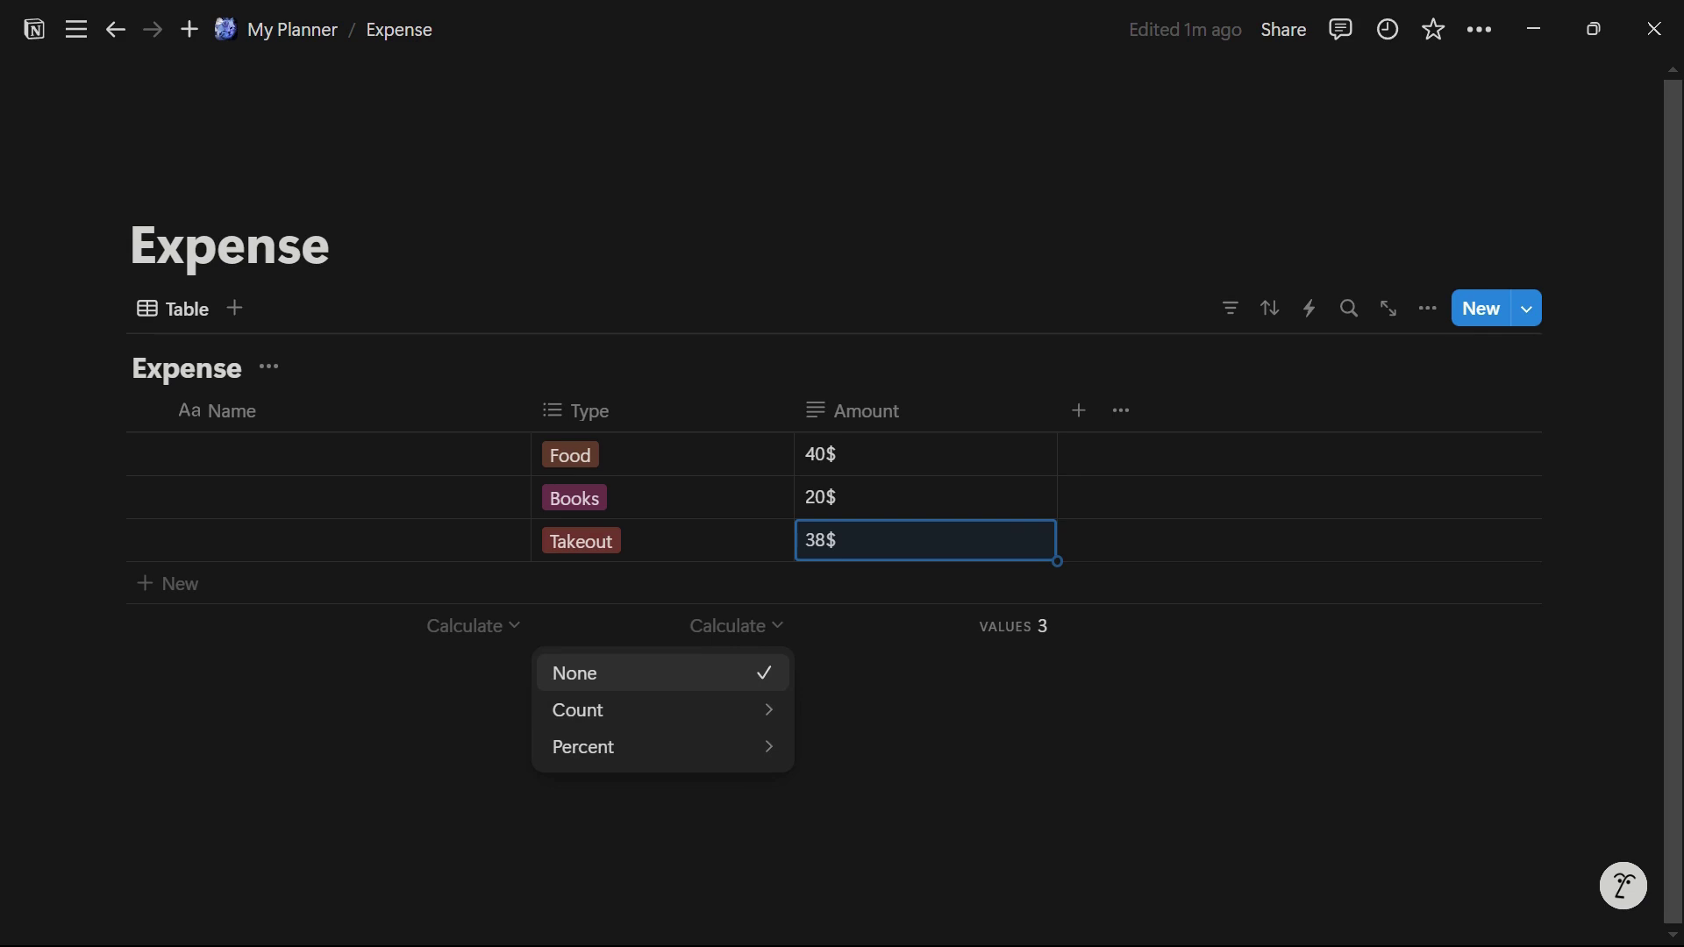
key(Escape)
Step: Change the Amount property's type to Number and set its column calculation to Sum
click(867, 410)
click(895, 511)
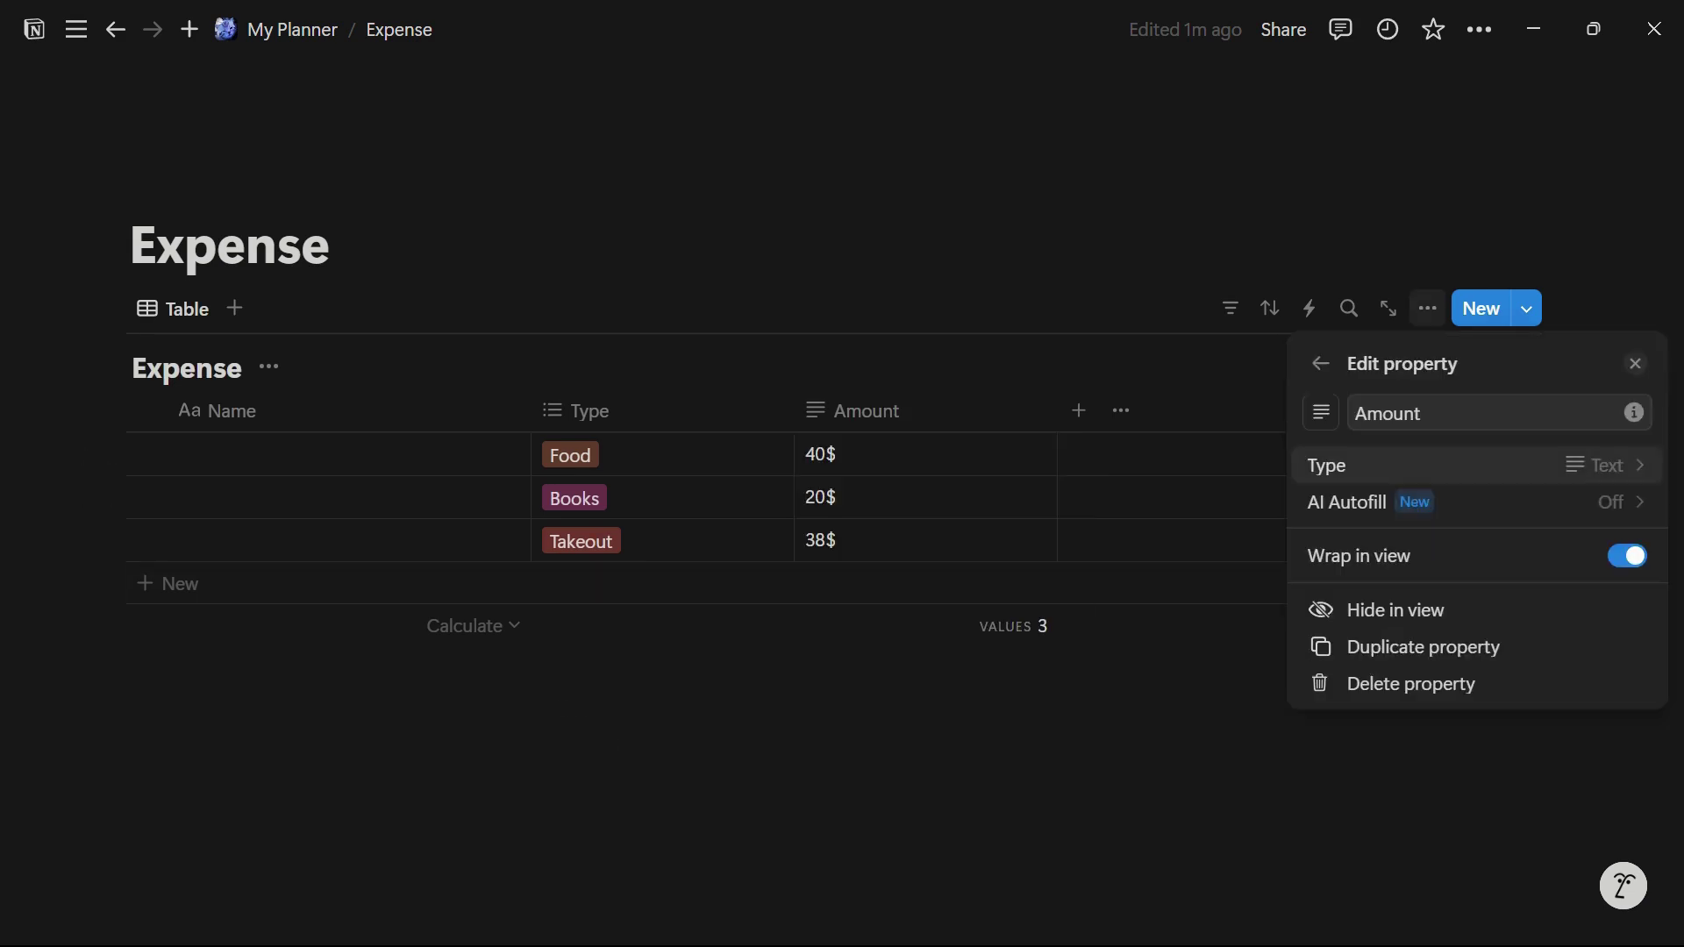
click(1475, 465)
click(1373, 587)
key(Escape)
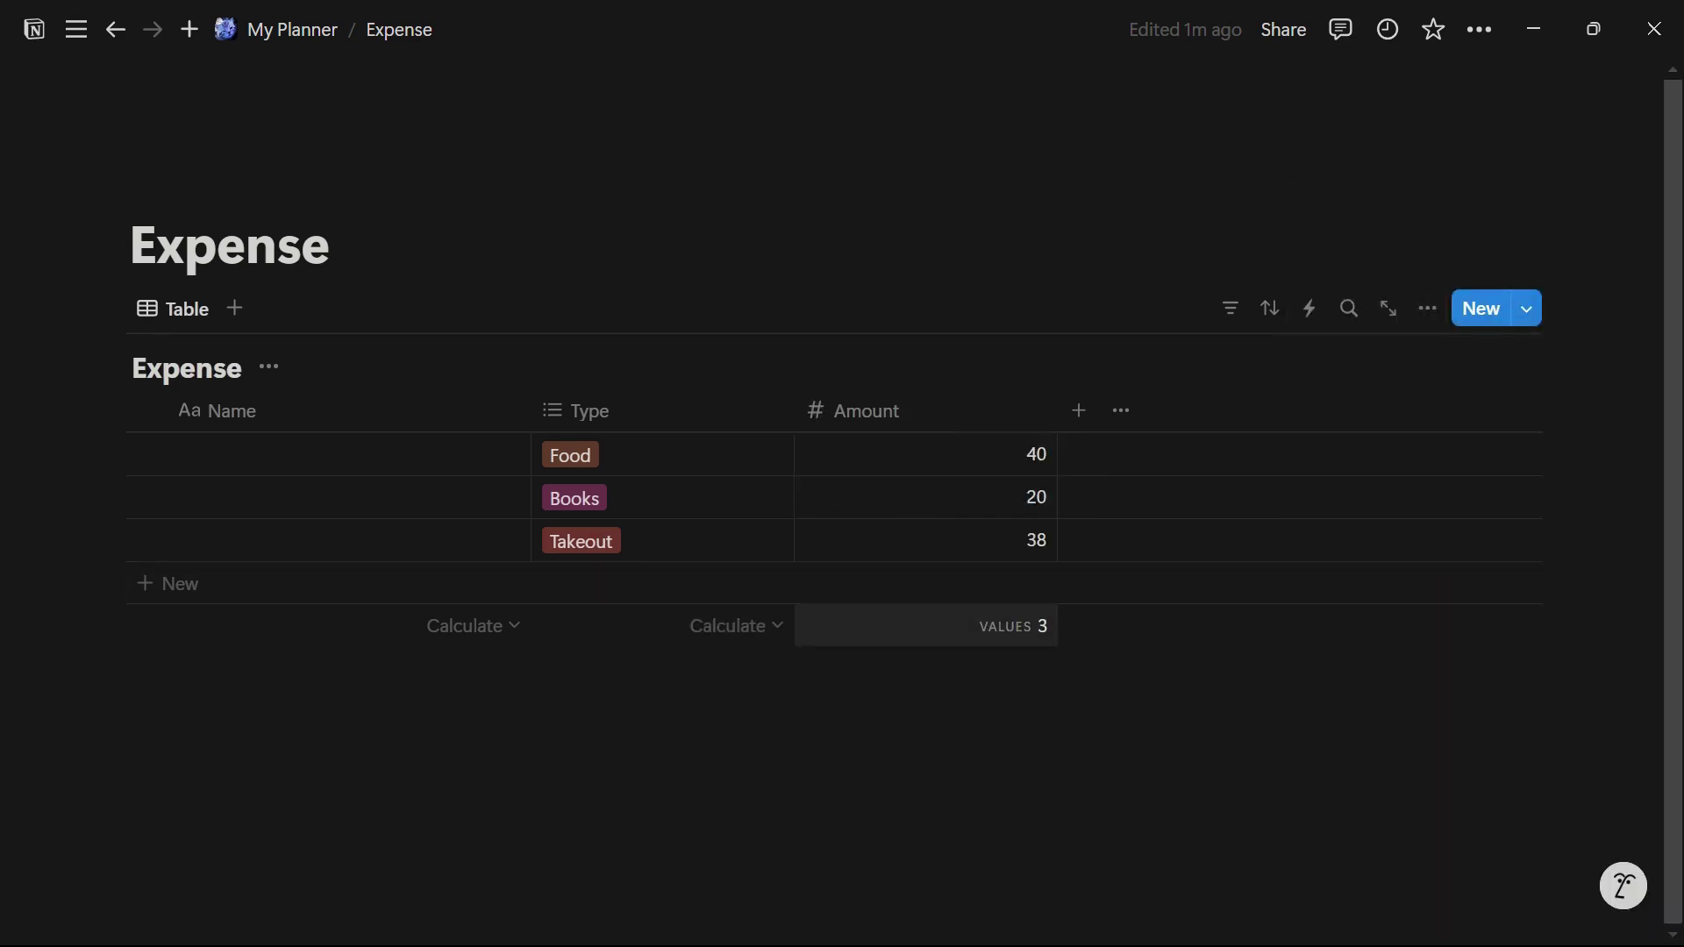
click(1008, 625)
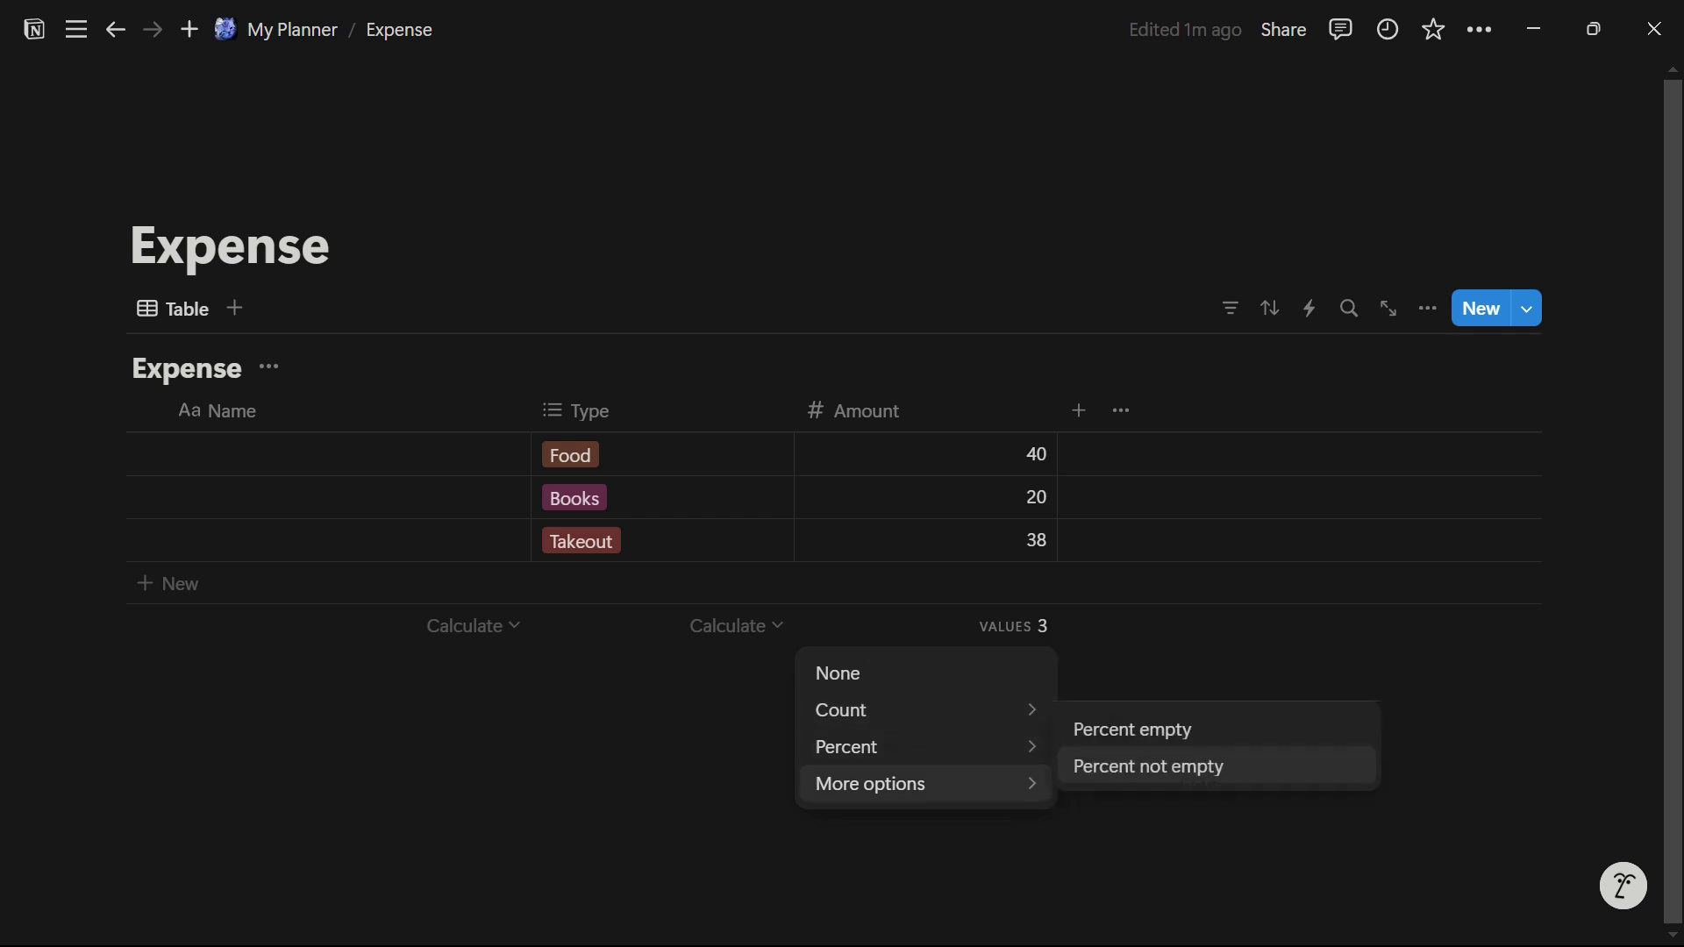
click(1132, 691)
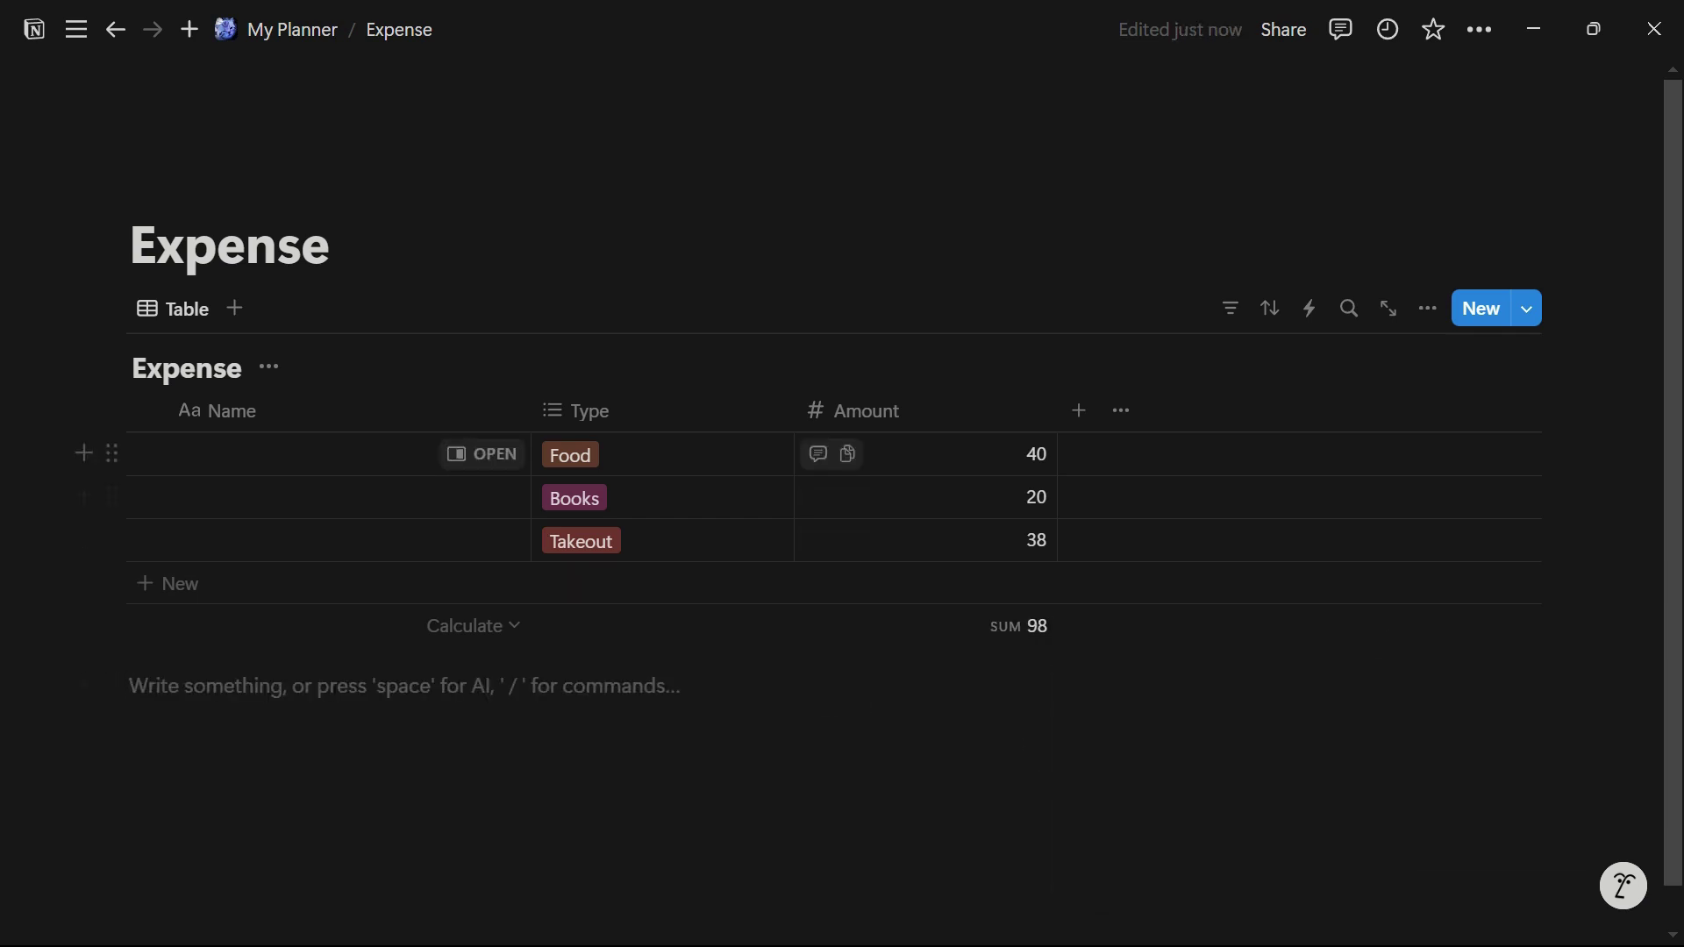
Step: Return the Amount property's type to Text
click(866, 411)
click(897, 512)
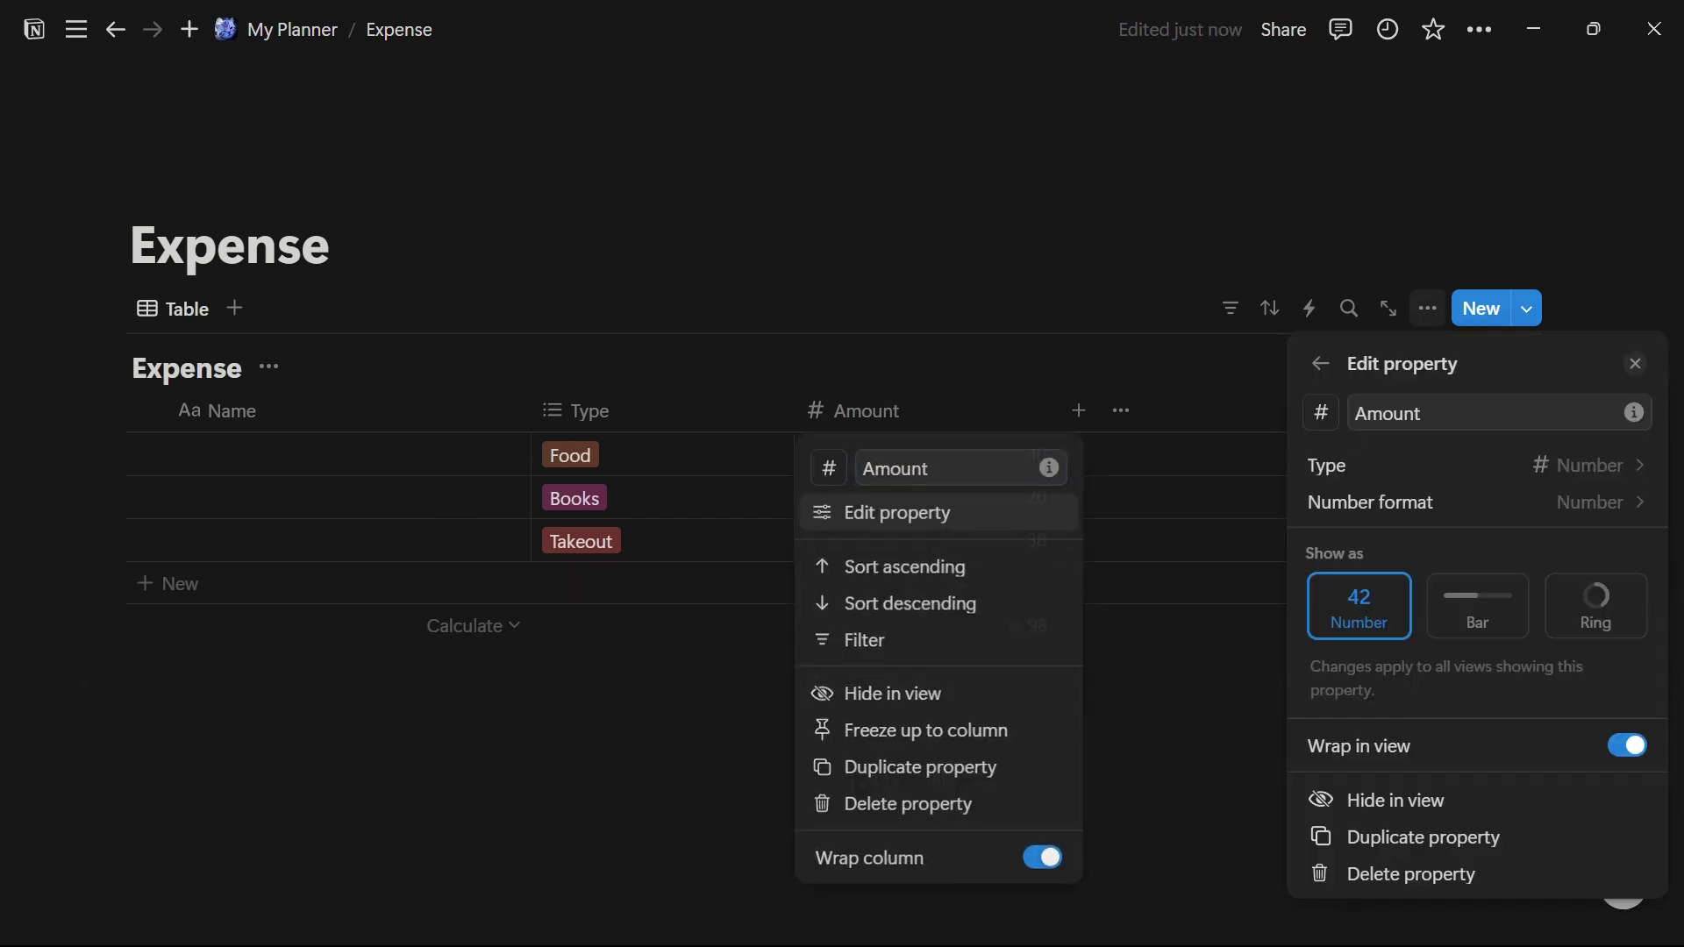
click(1579, 465)
scroll(1465, 656, down, 5)
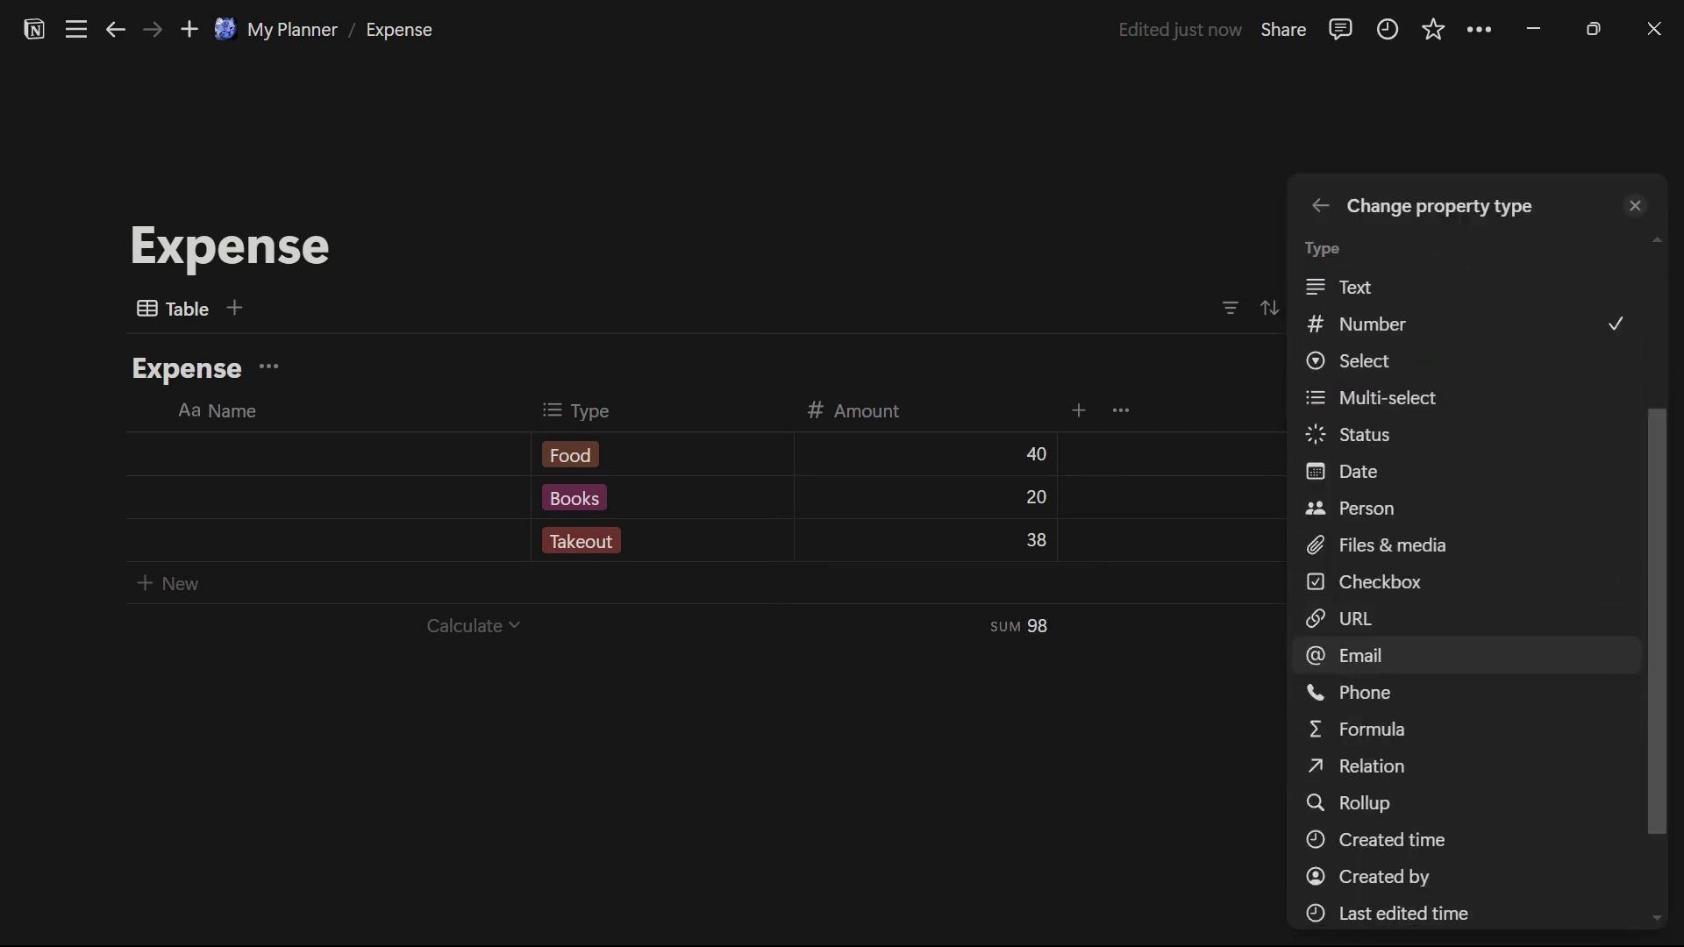
scroll(1464, 763, down, 3)
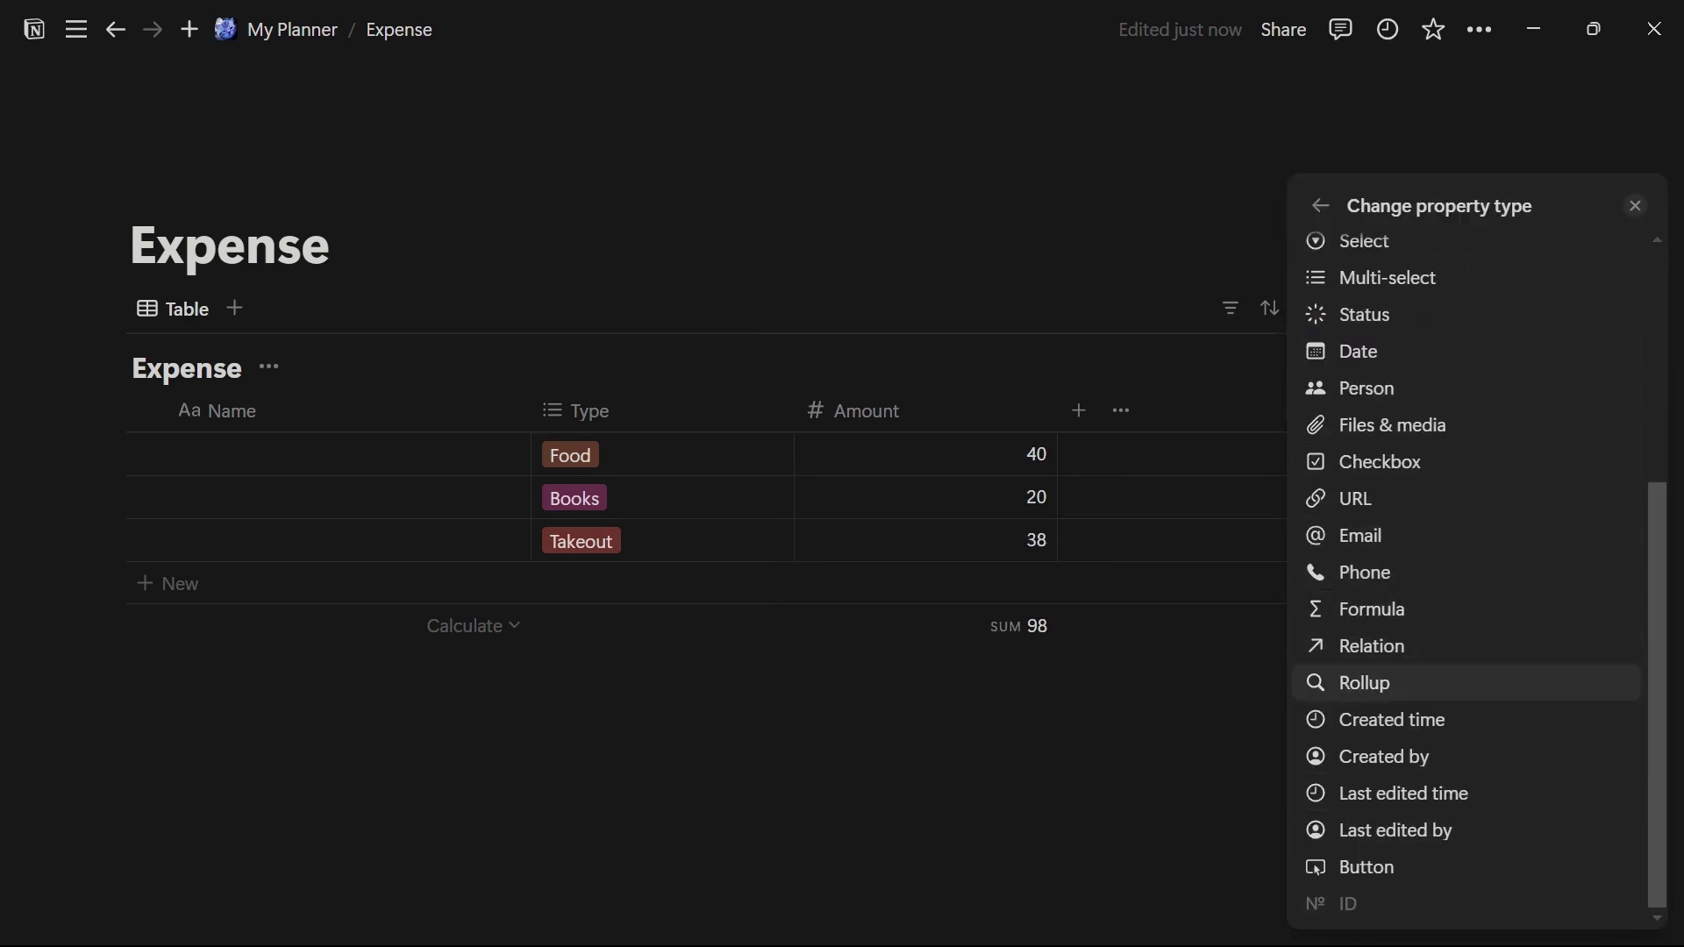
scroll(1465, 733, up, 3)
click(1465, 429)
click(1008, 666)
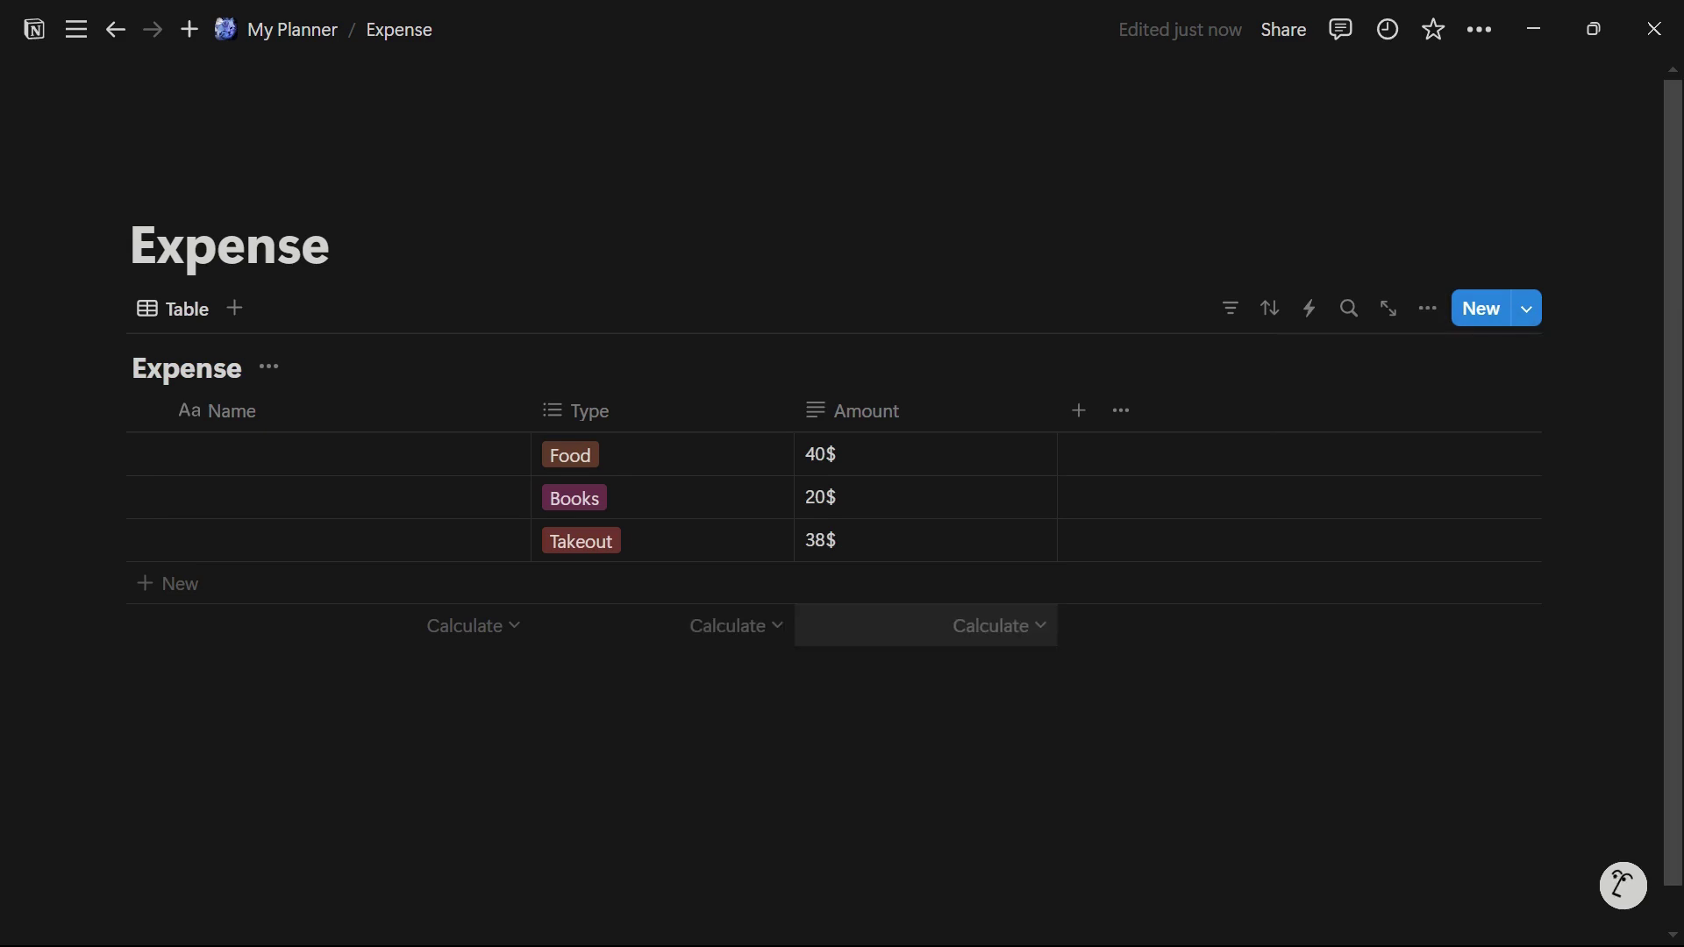
click(999, 625)
click(921, 583)
click(866, 410)
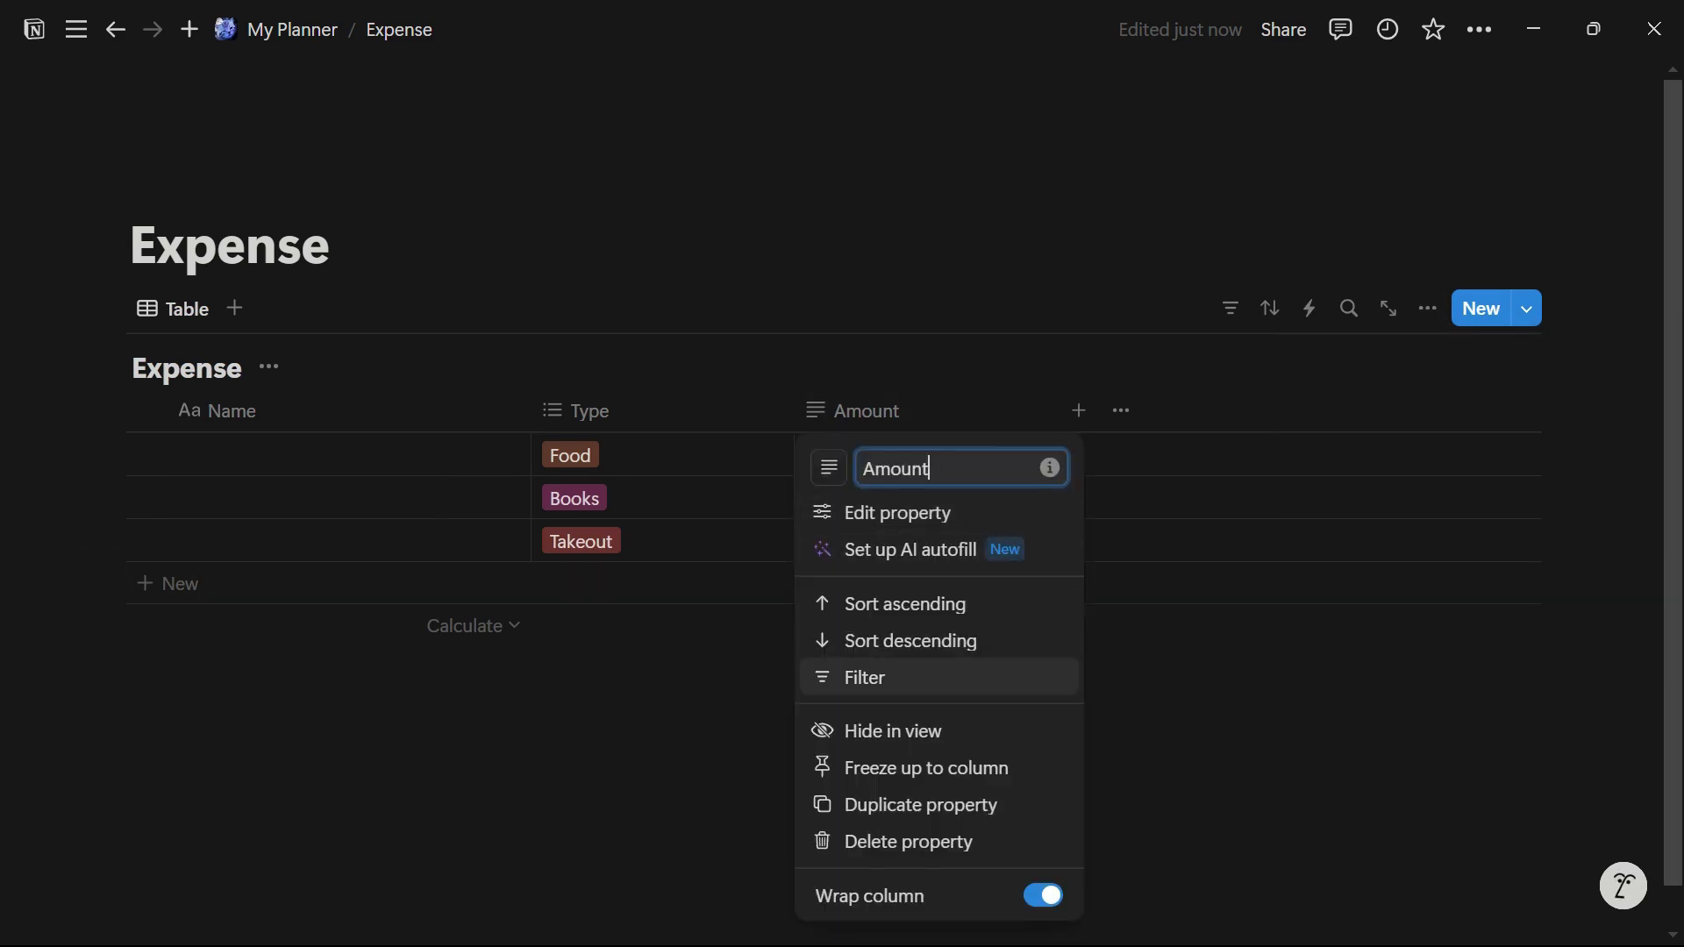
key(Escape)
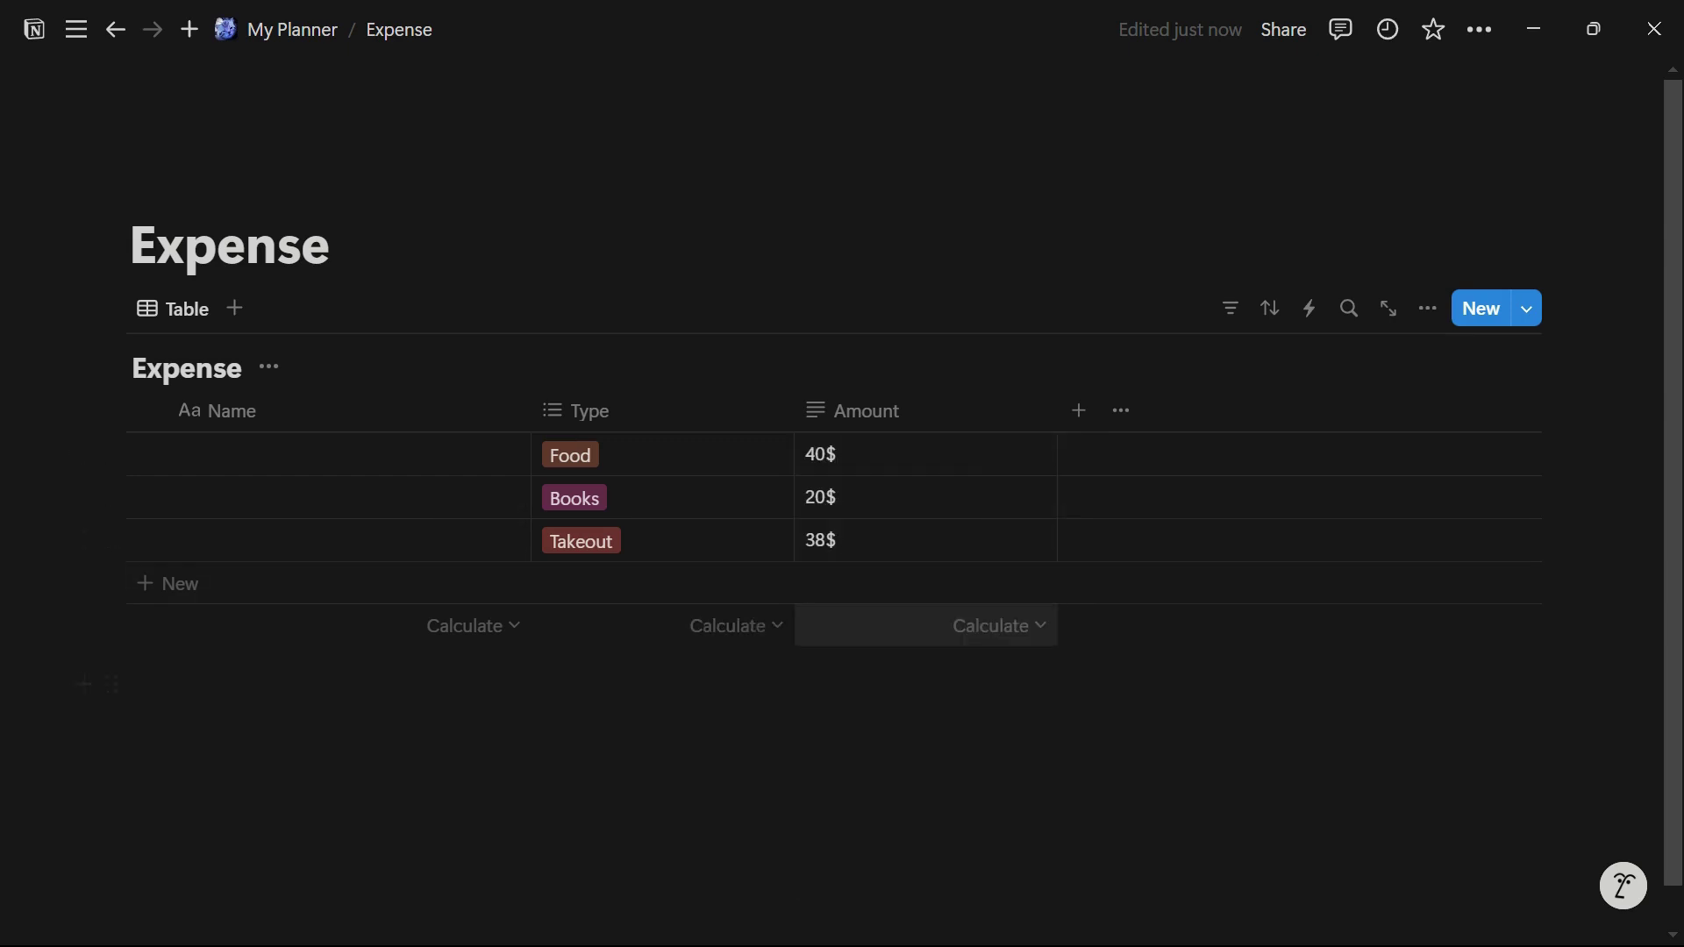
Step: Name the Food, Books and Takeout expense rows "Pizza", "Heaven Official's blessing" and "Burger" respectively
click(348, 453)
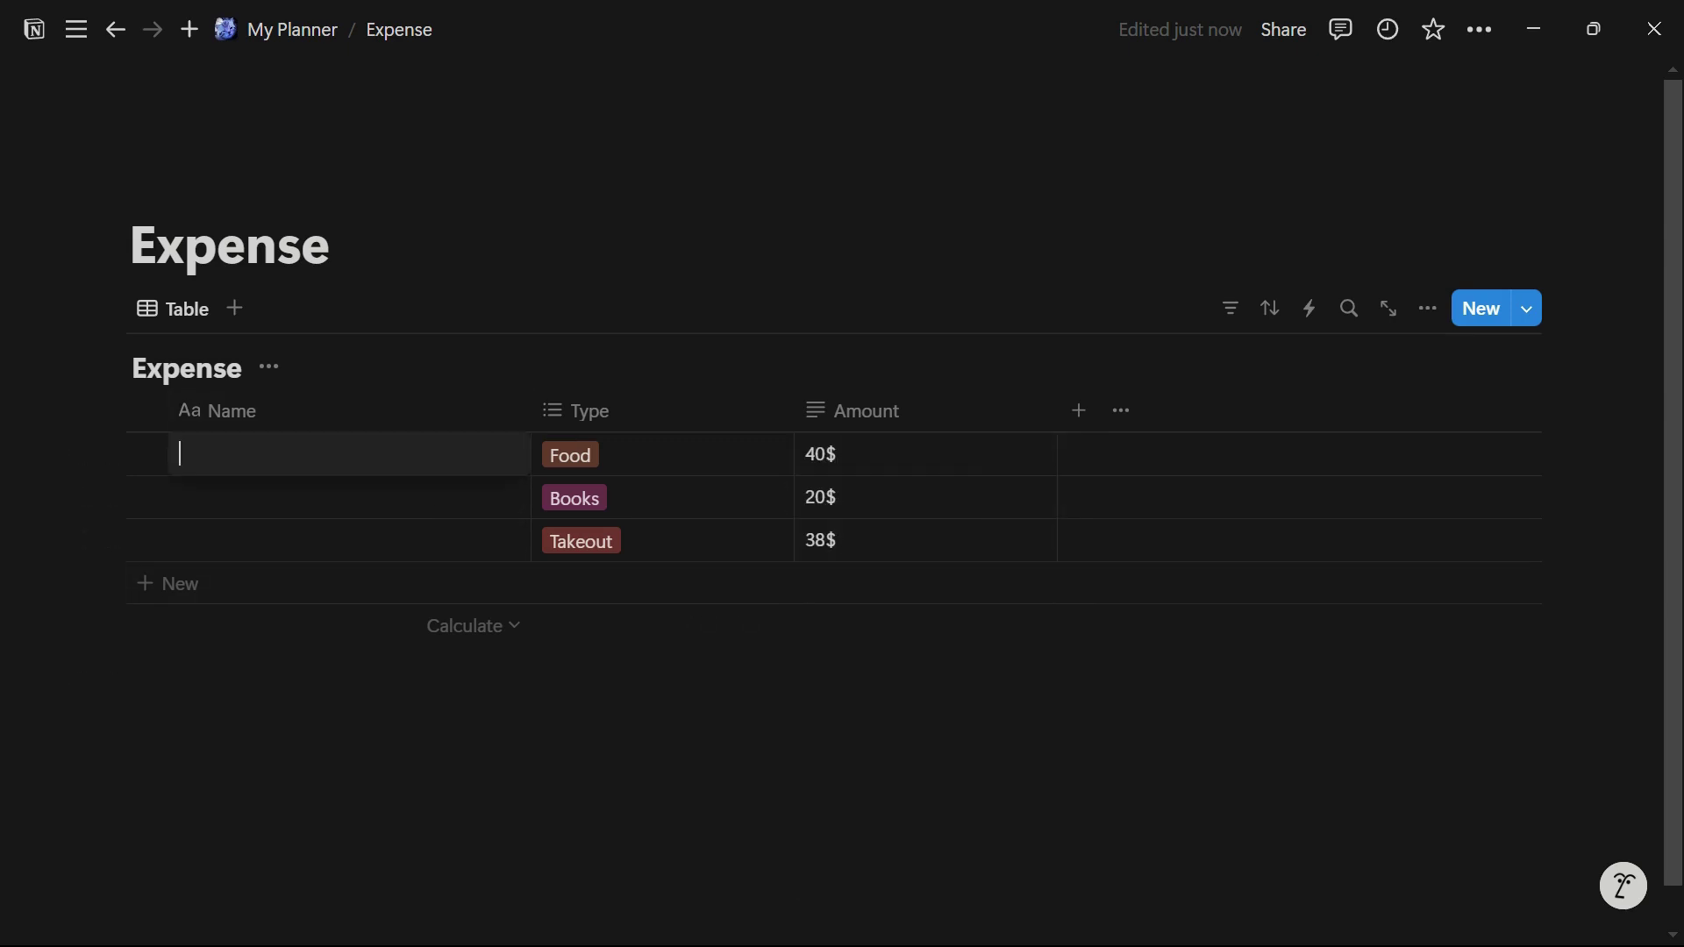
text(Pizza)
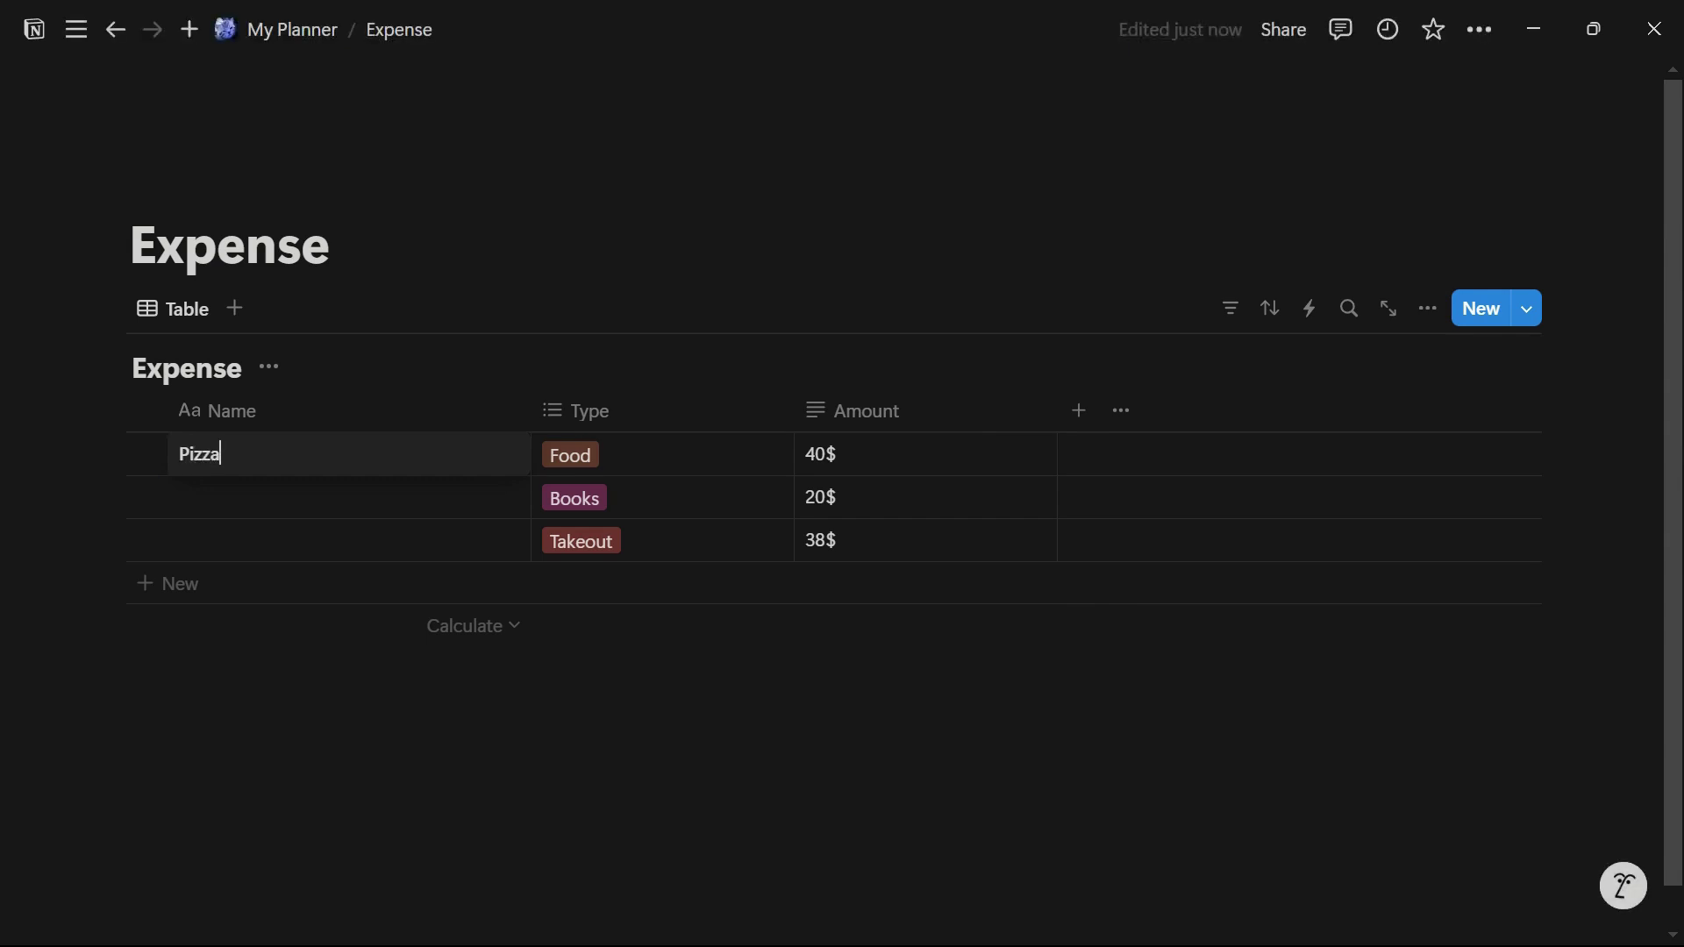
click(349, 497)
click(348, 497)
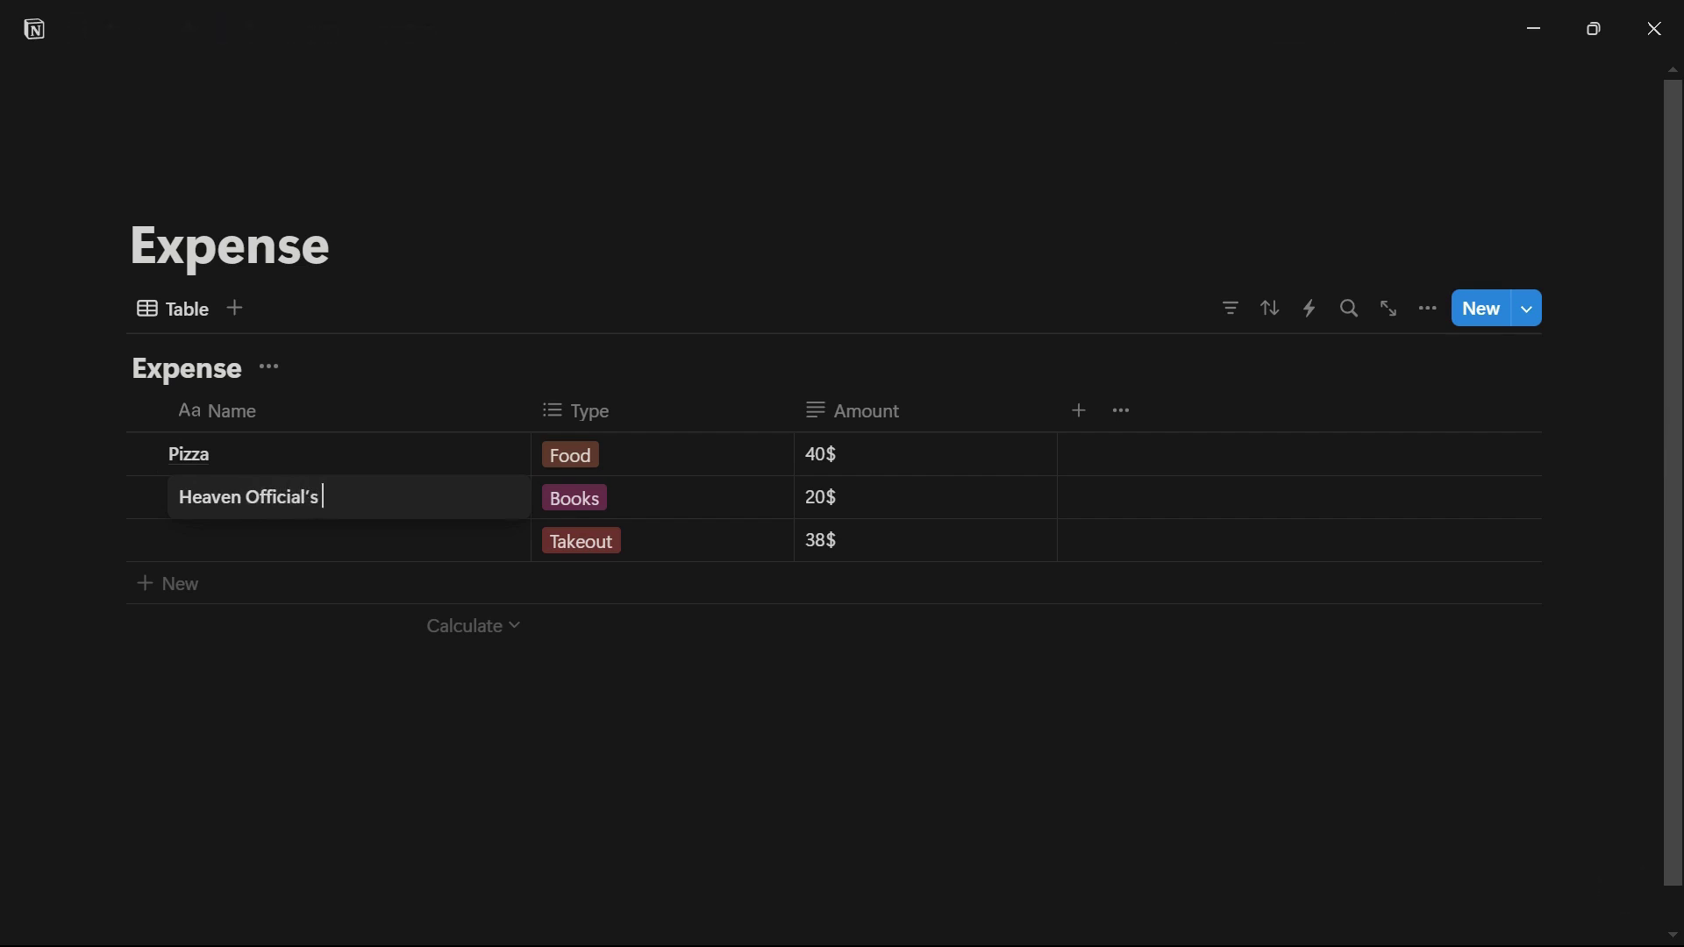
click(348, 540)
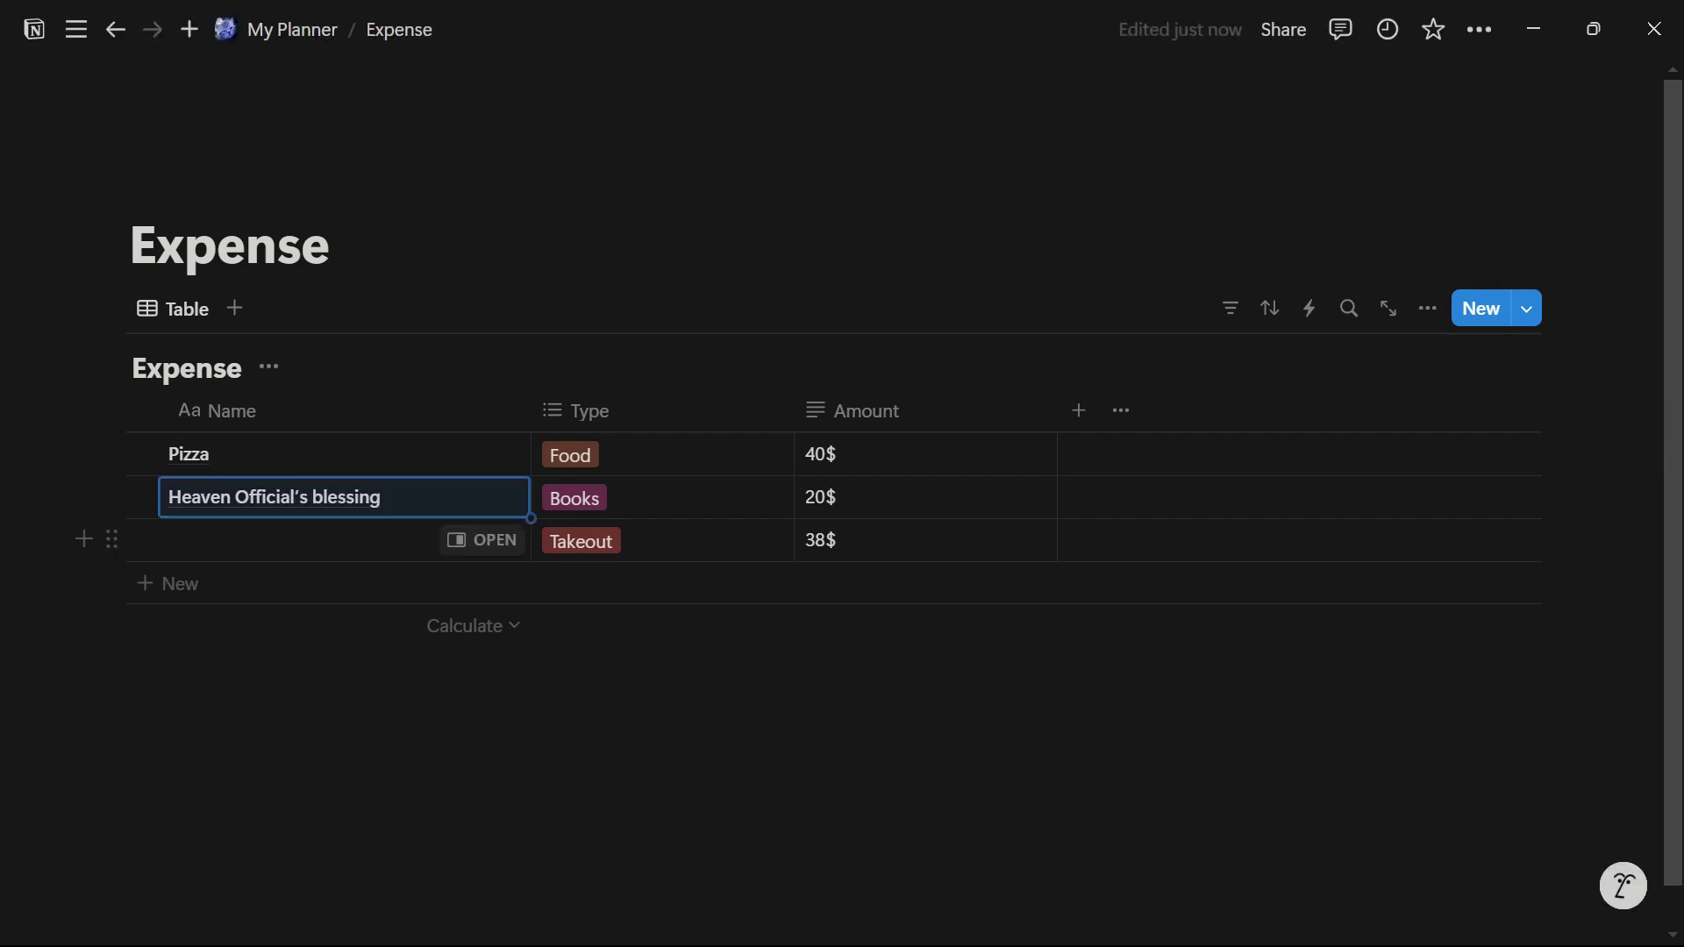
click(348, 540)
text(Bu)
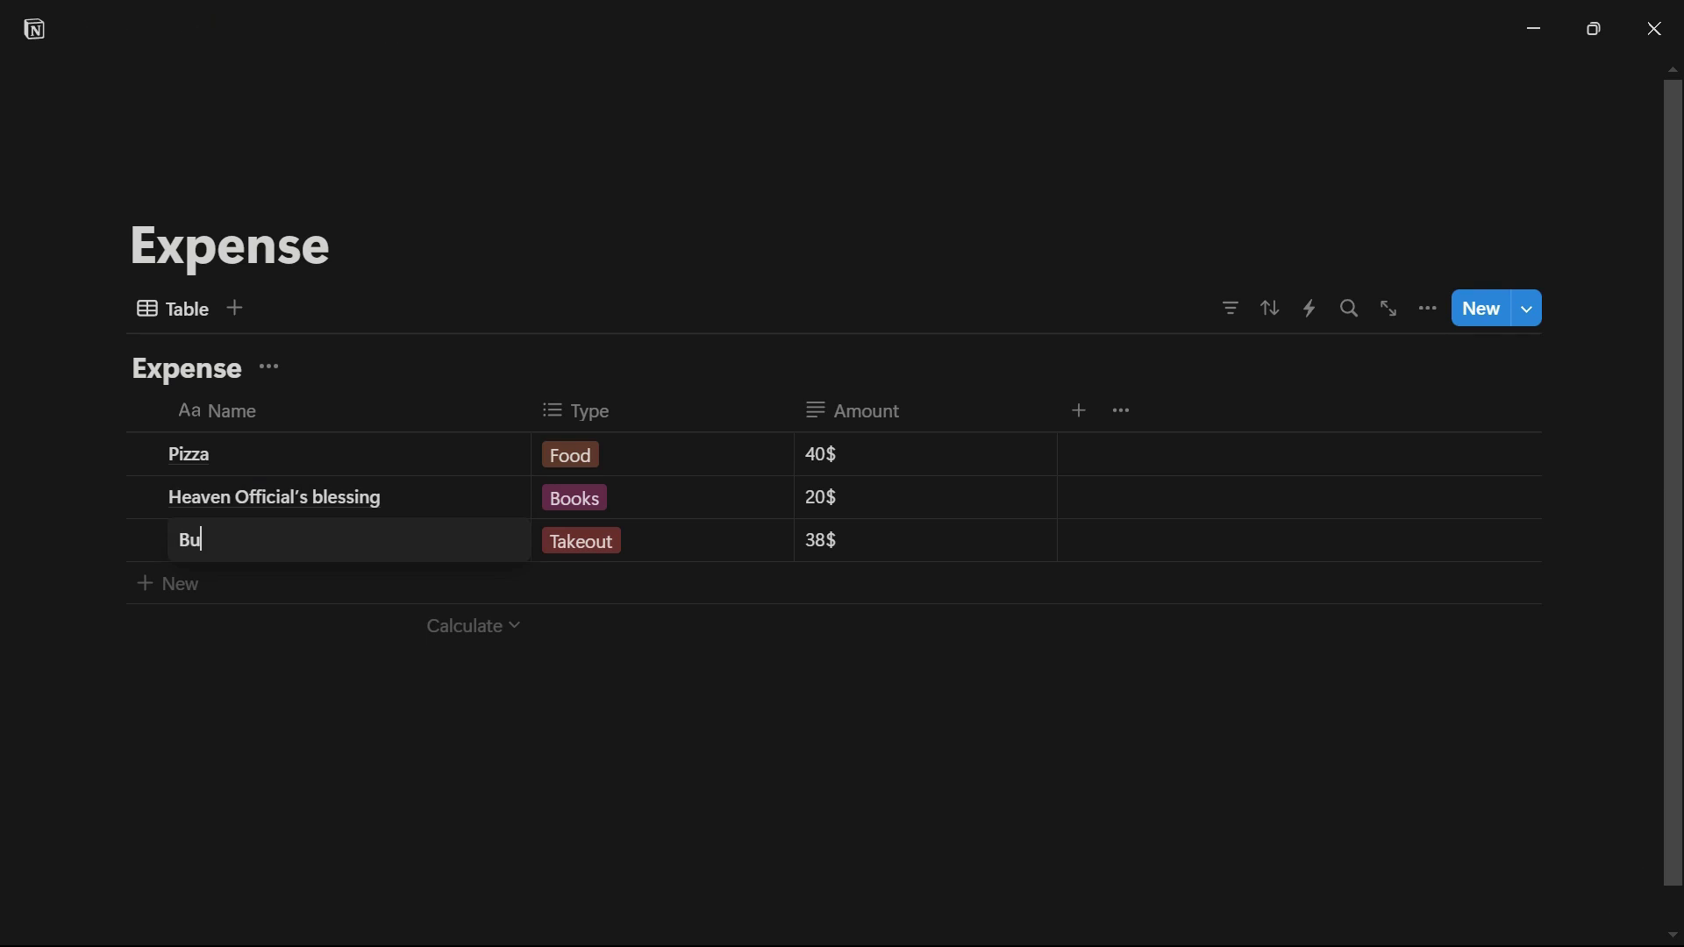
text(rger)
key(Escape)
Step: Add a Text property named "Cooment" to the Expense table
click(1079, 411)
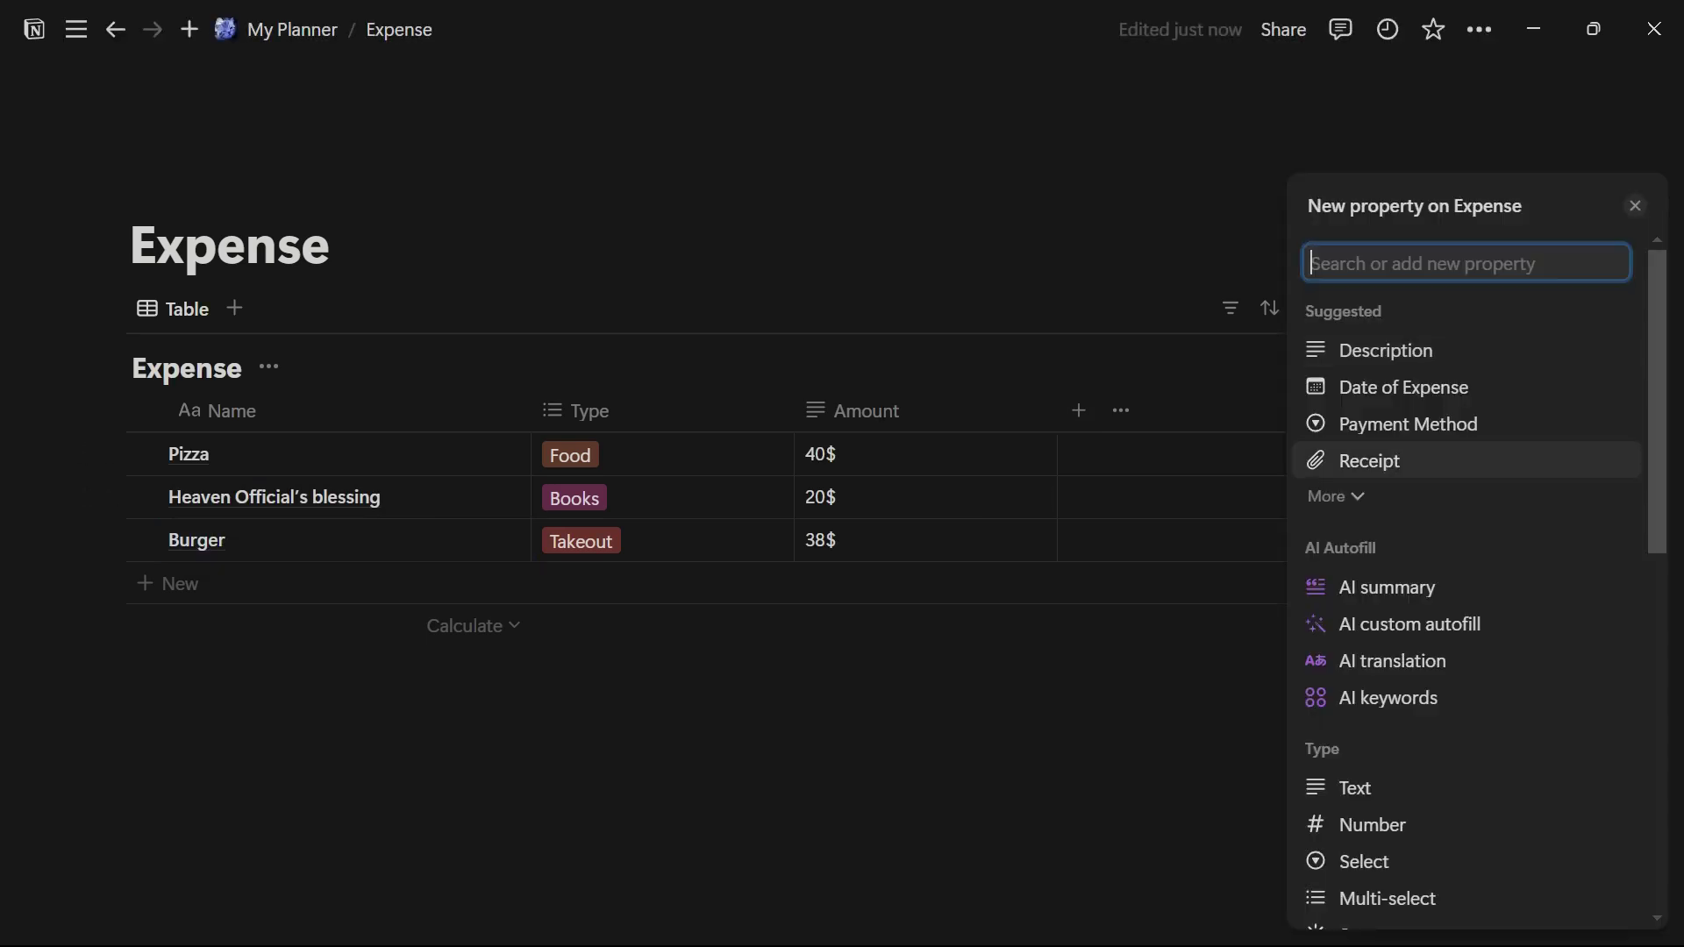
scroll(1403, 698, down, 2)
click(1355, 654)
text(C)
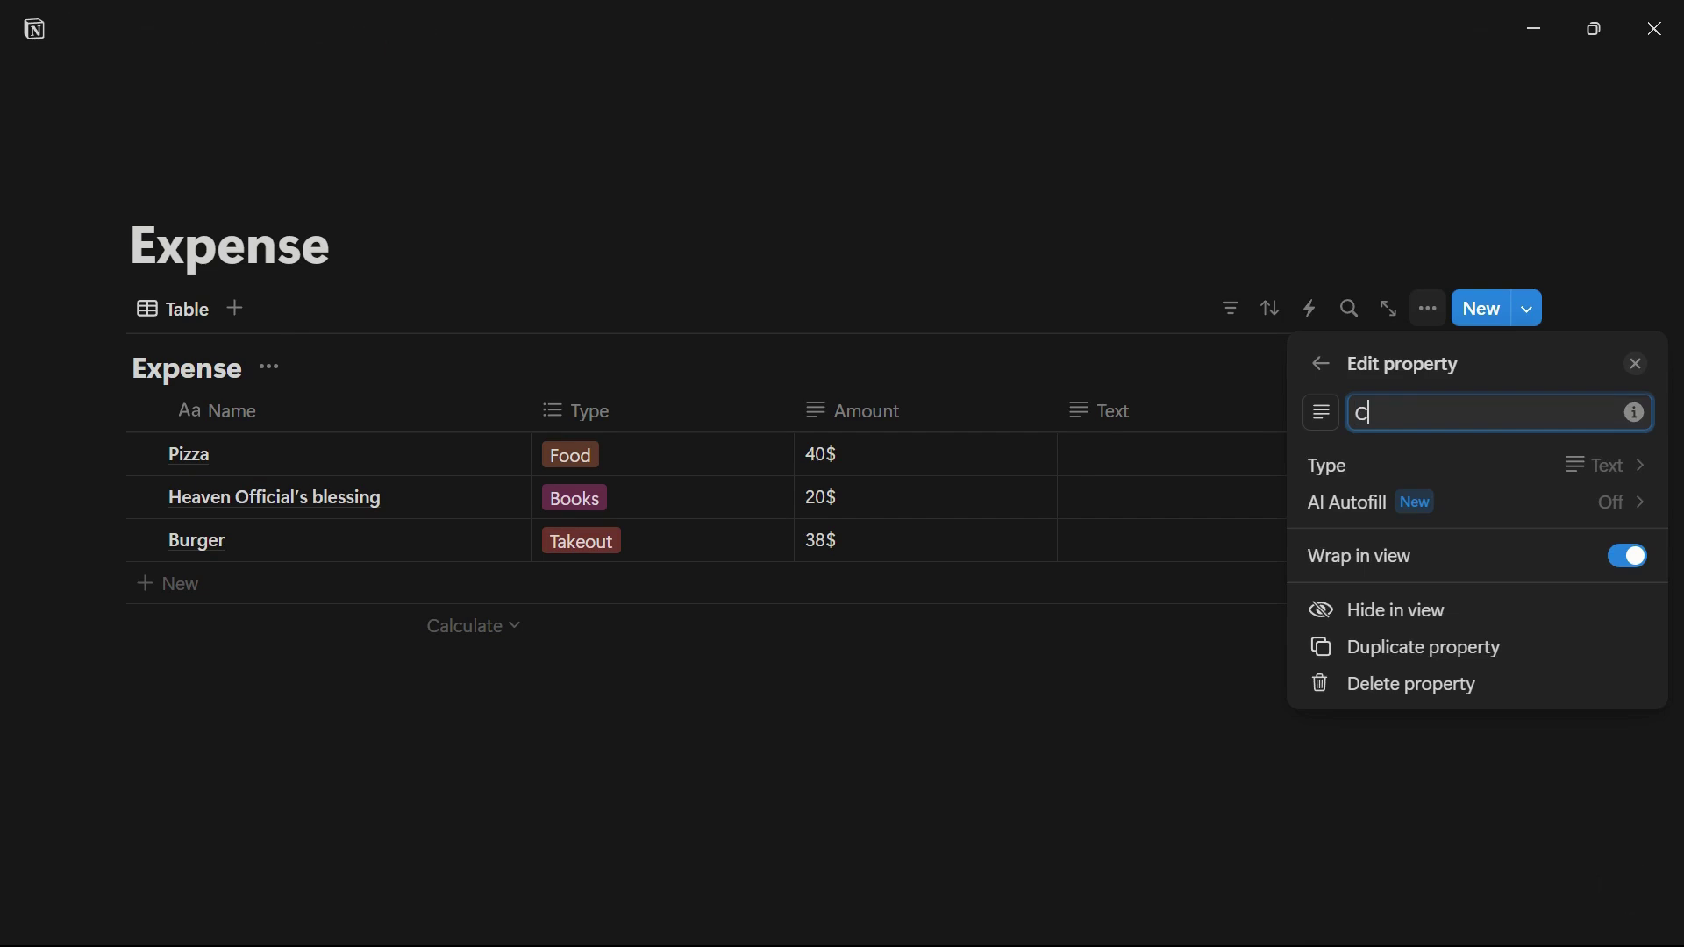
text(ooment)
key(Return)
Step: Enter "Worth every dollar" as the comment for the Heaven Official's blessing expense
click(1189, 496)
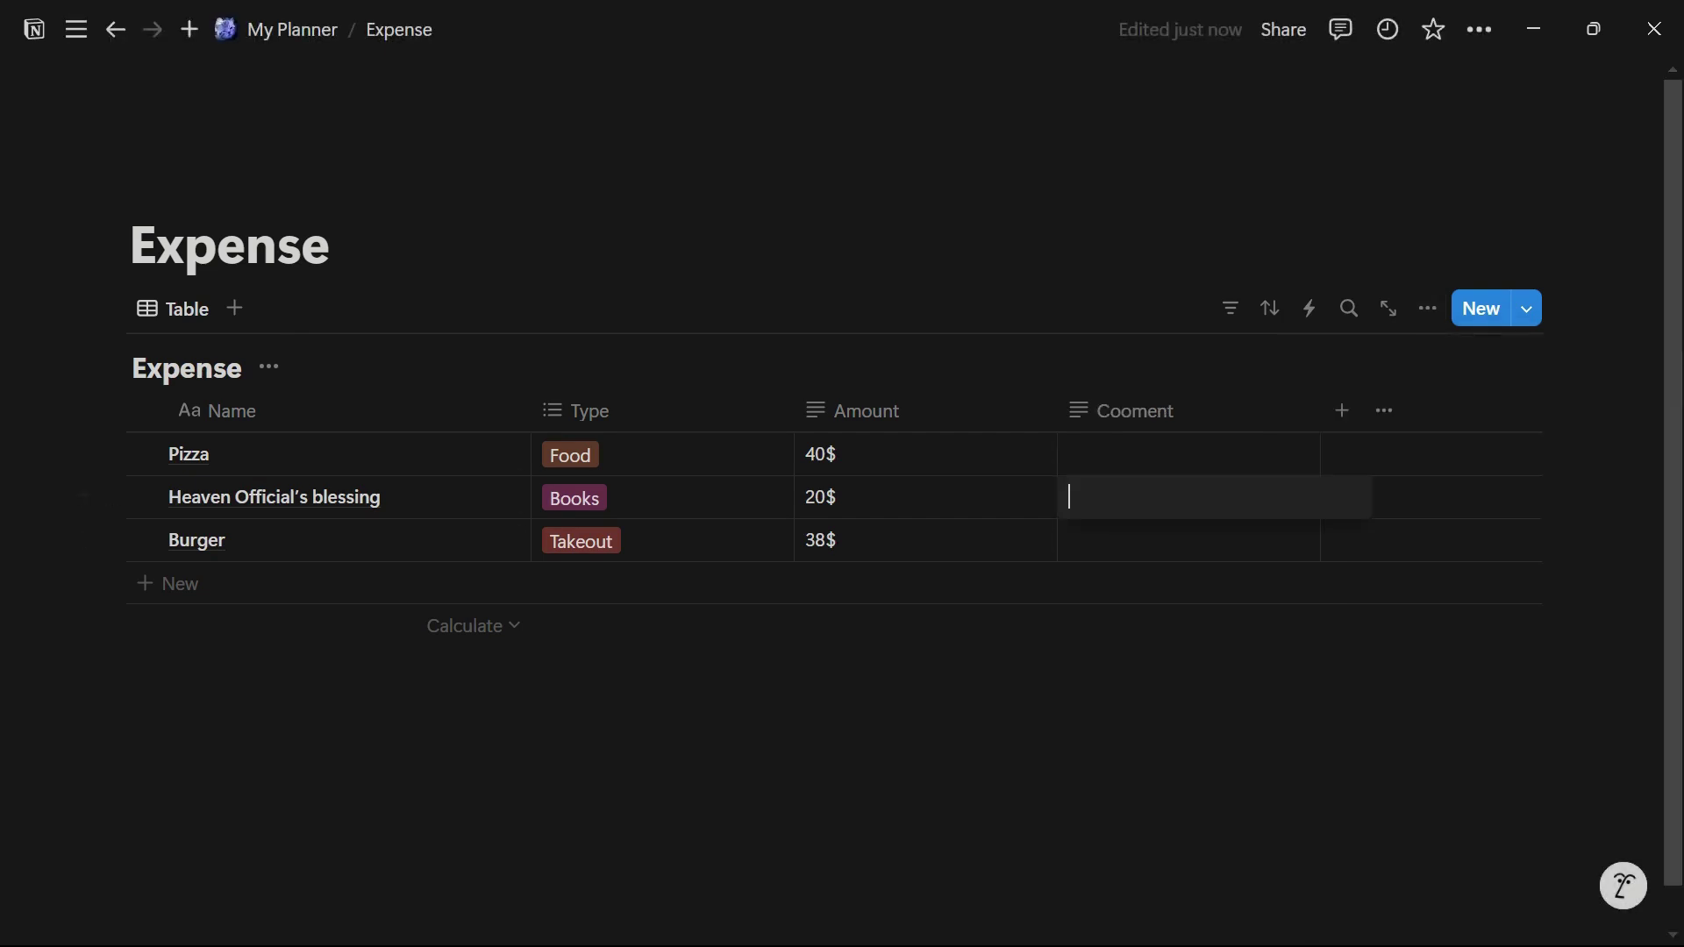
text(Worth every dollar)
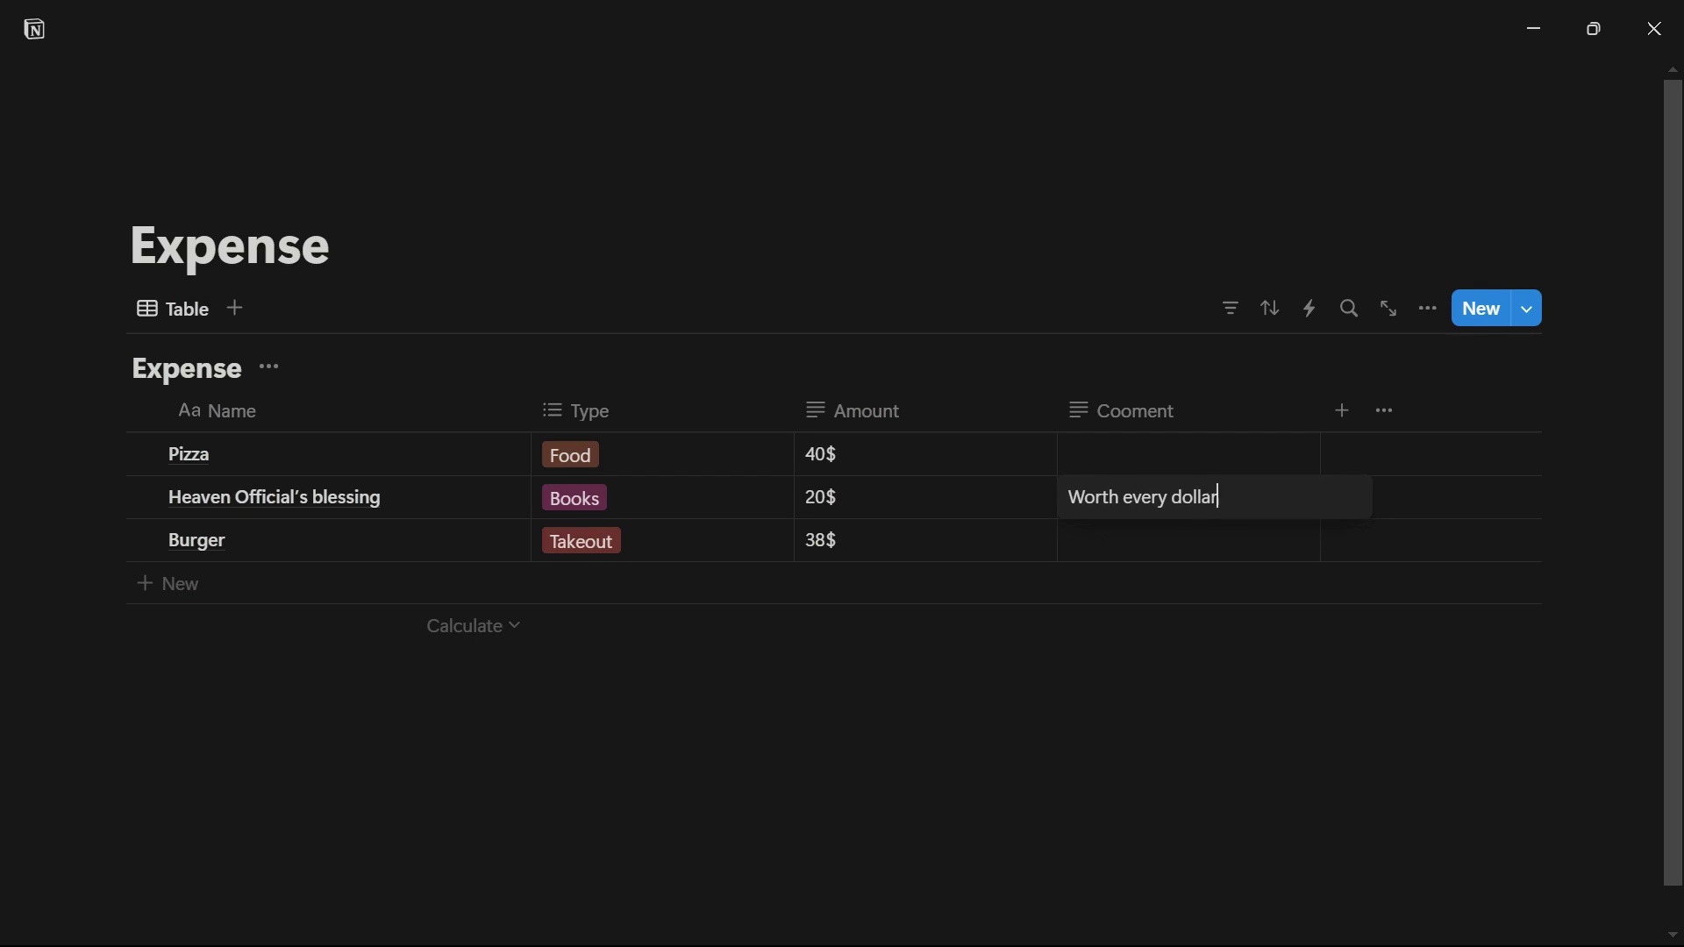
key(Return)
click(403, 686)
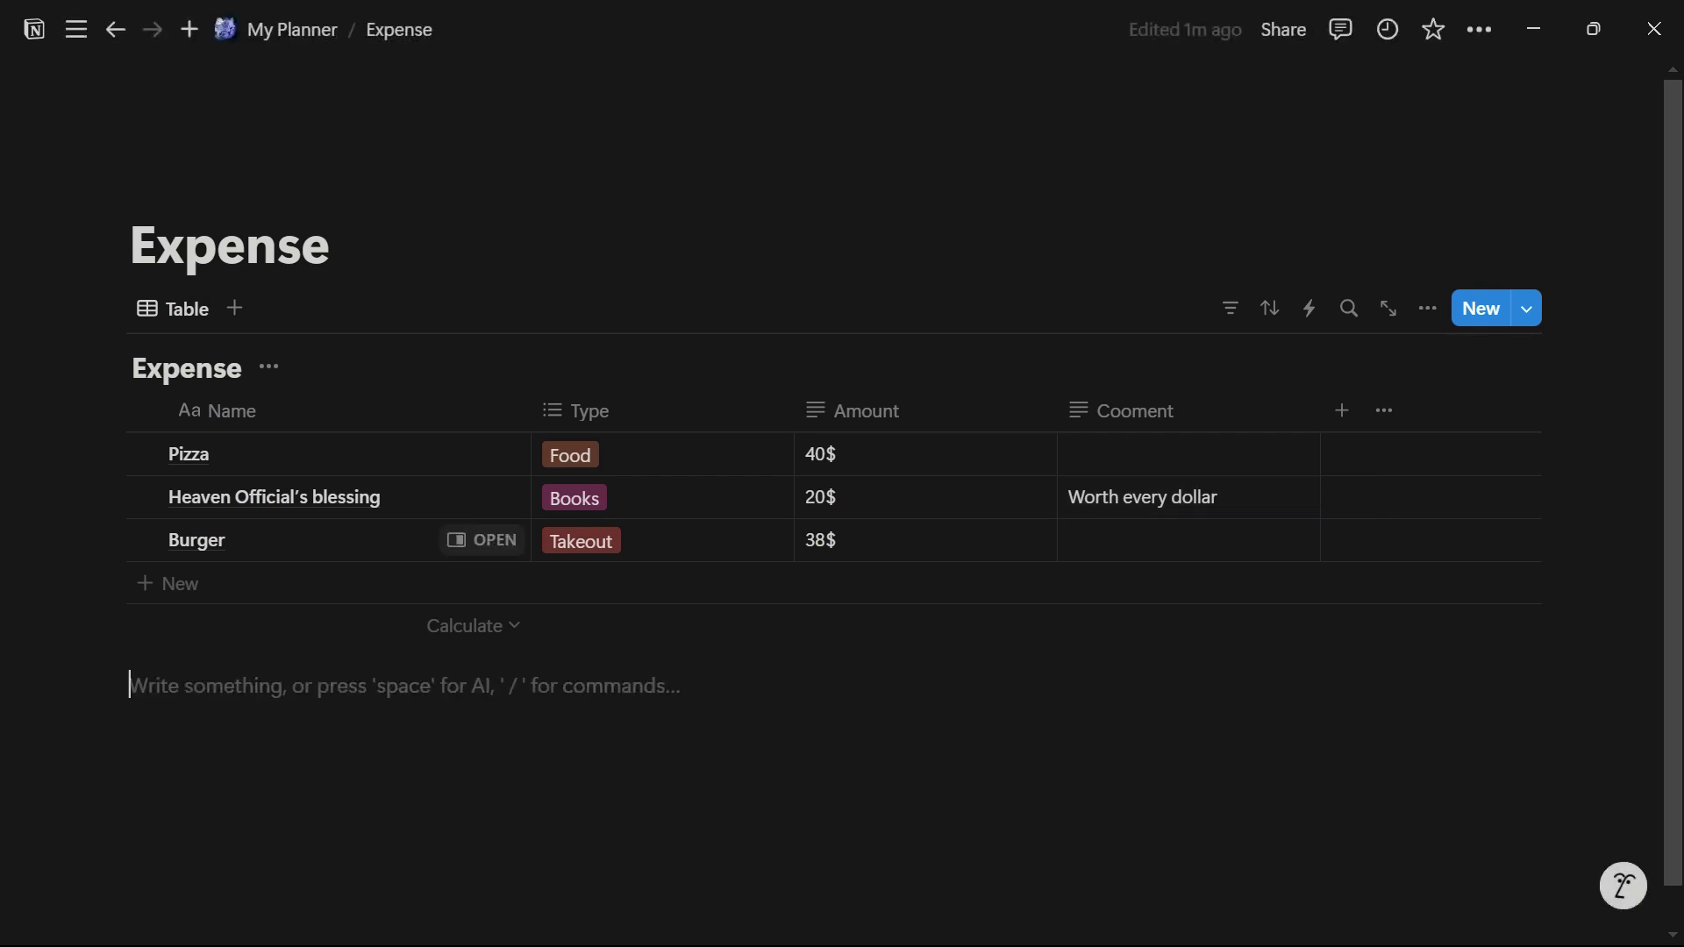
click(1342, 411)
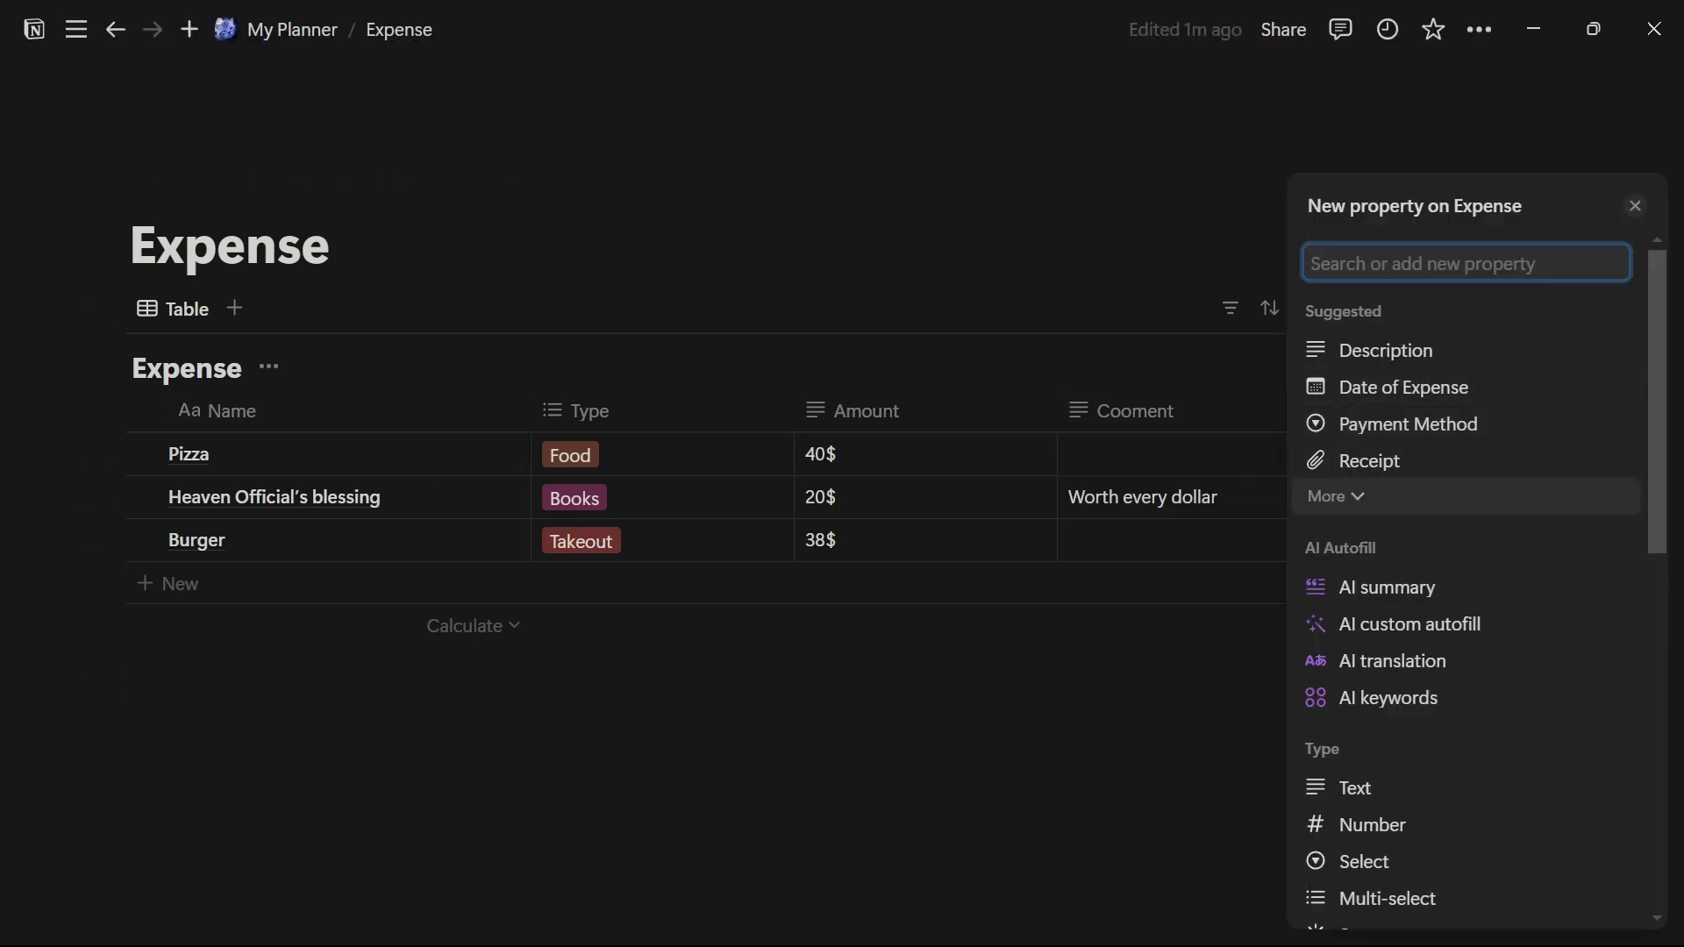
key(Escape)
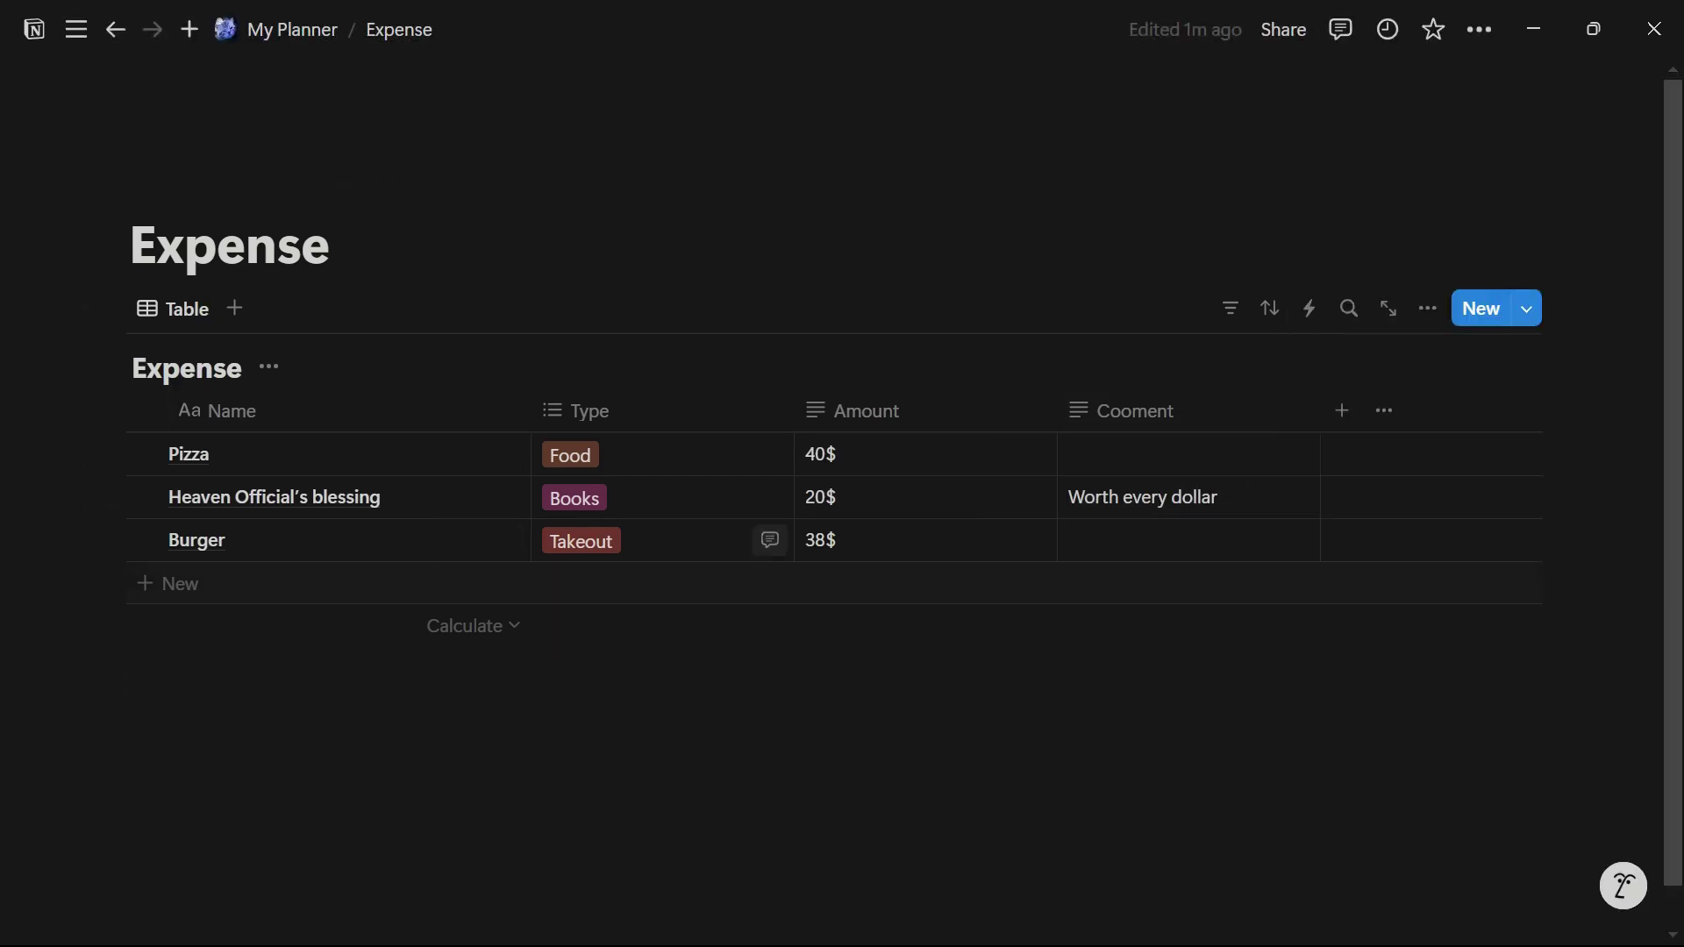
Step: Return to the My Planner page and review its sections, including the Schedule calendar
click(275, 29)
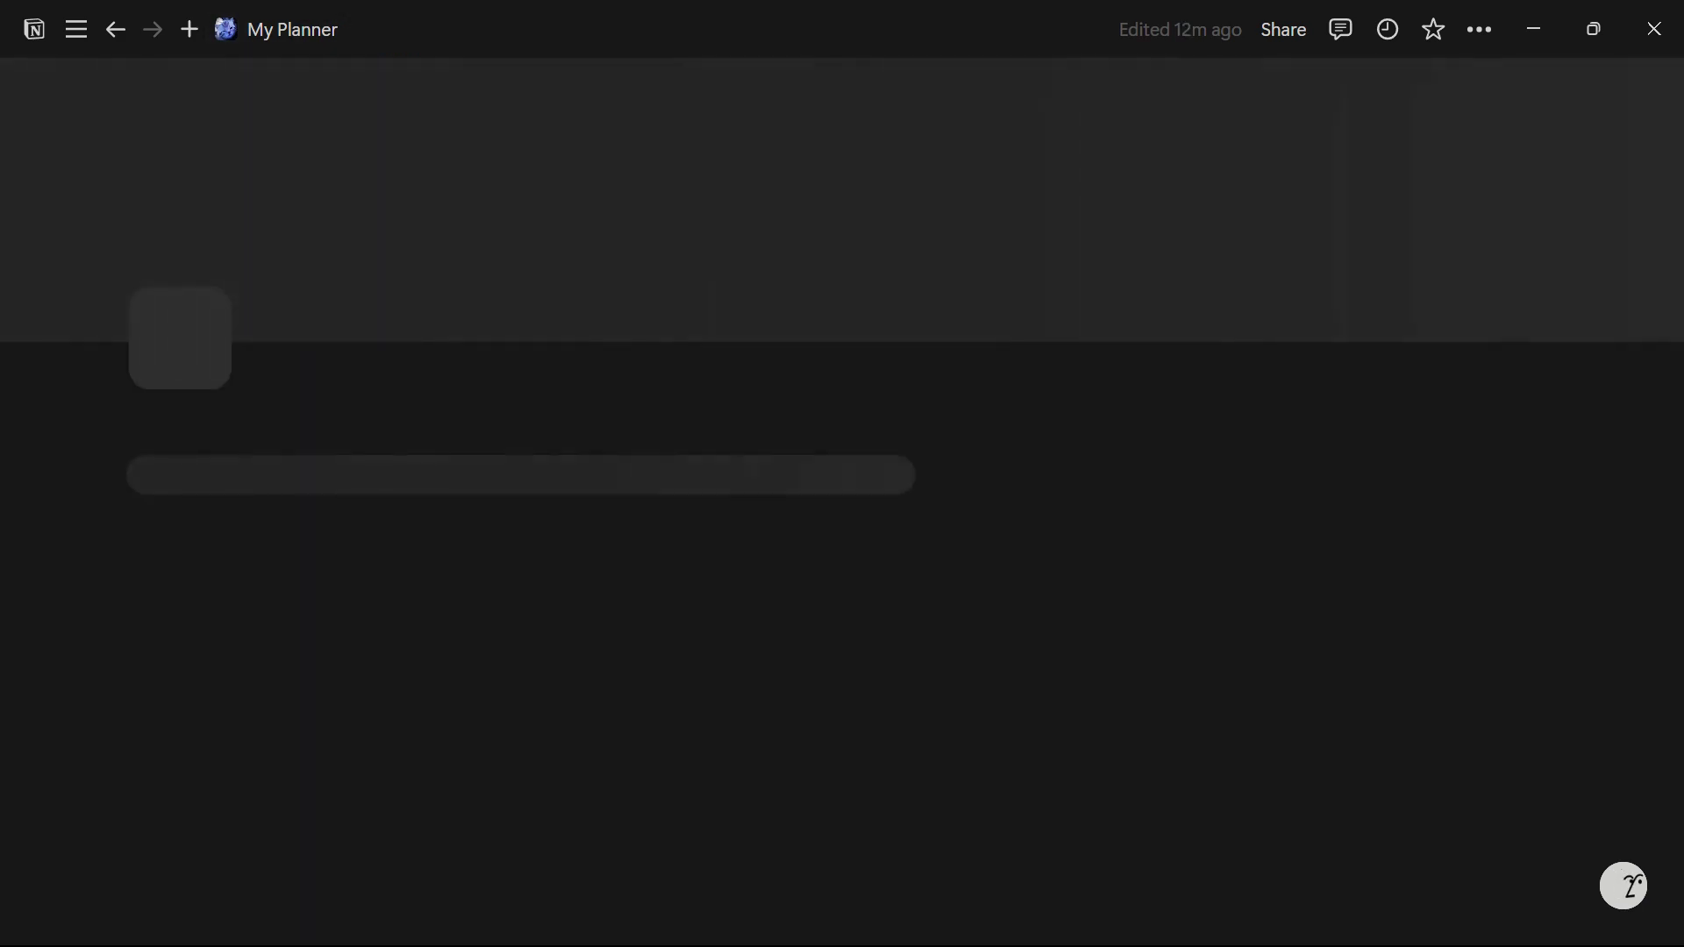
scroll(1447, 457, down, 9)
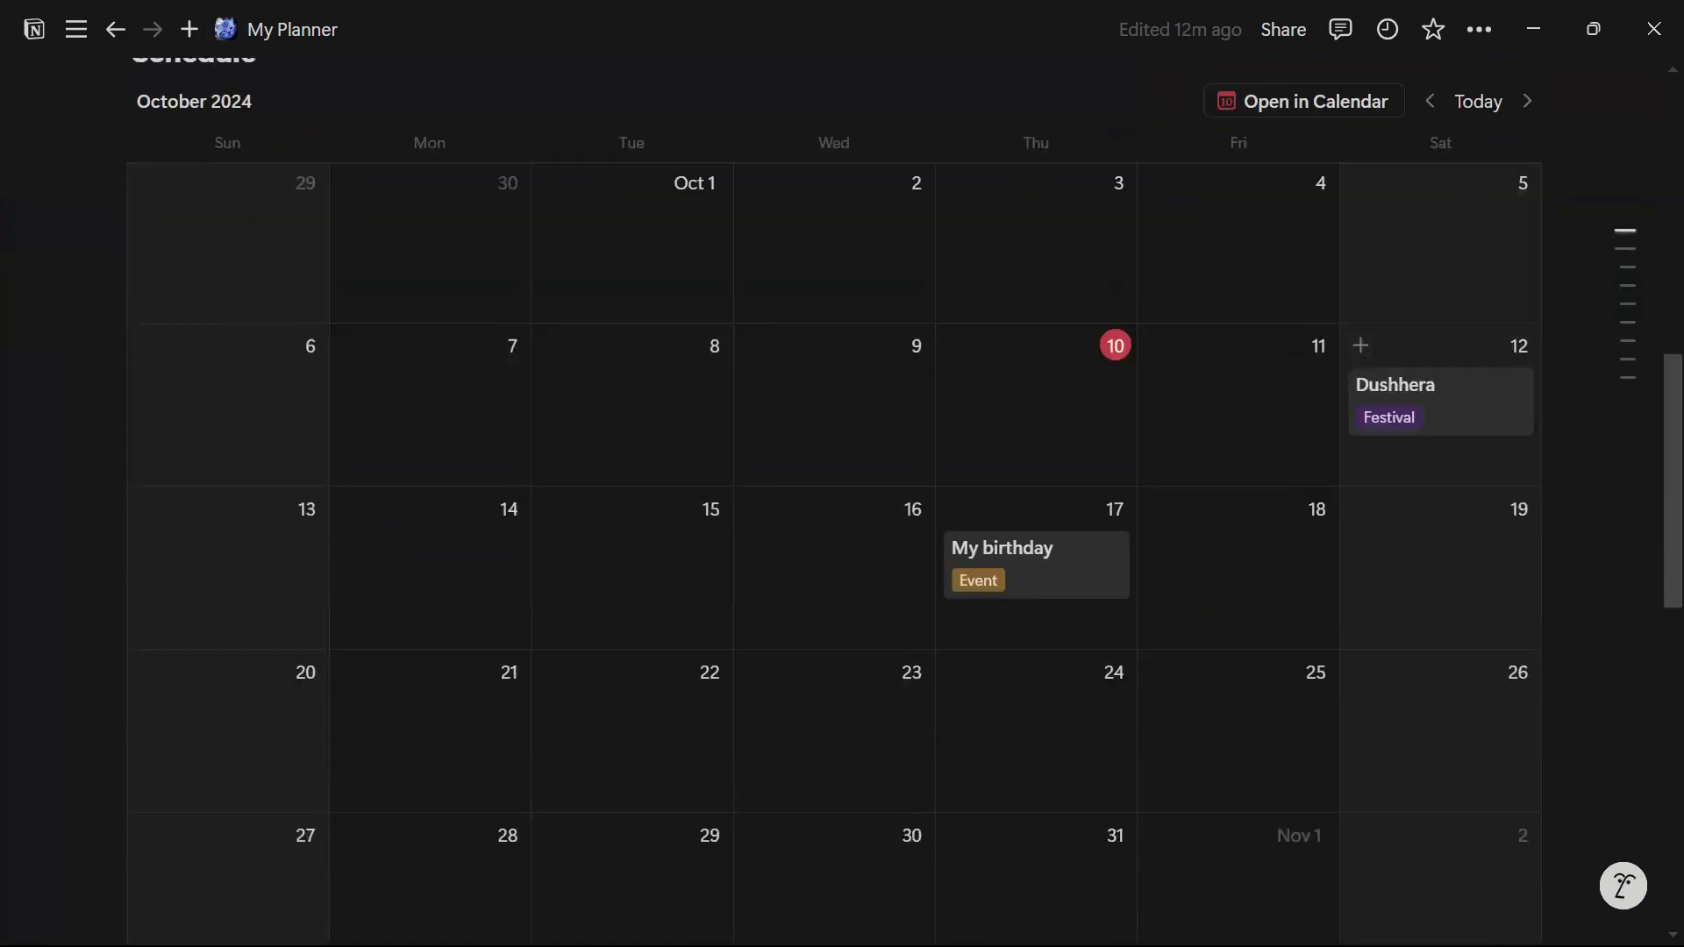
scroll(1440, 667, down, 12)
scroll(1440, 667, up, 4)
scroll(1440, 666, down, 1)
scroll(1441, 667, up, 9)
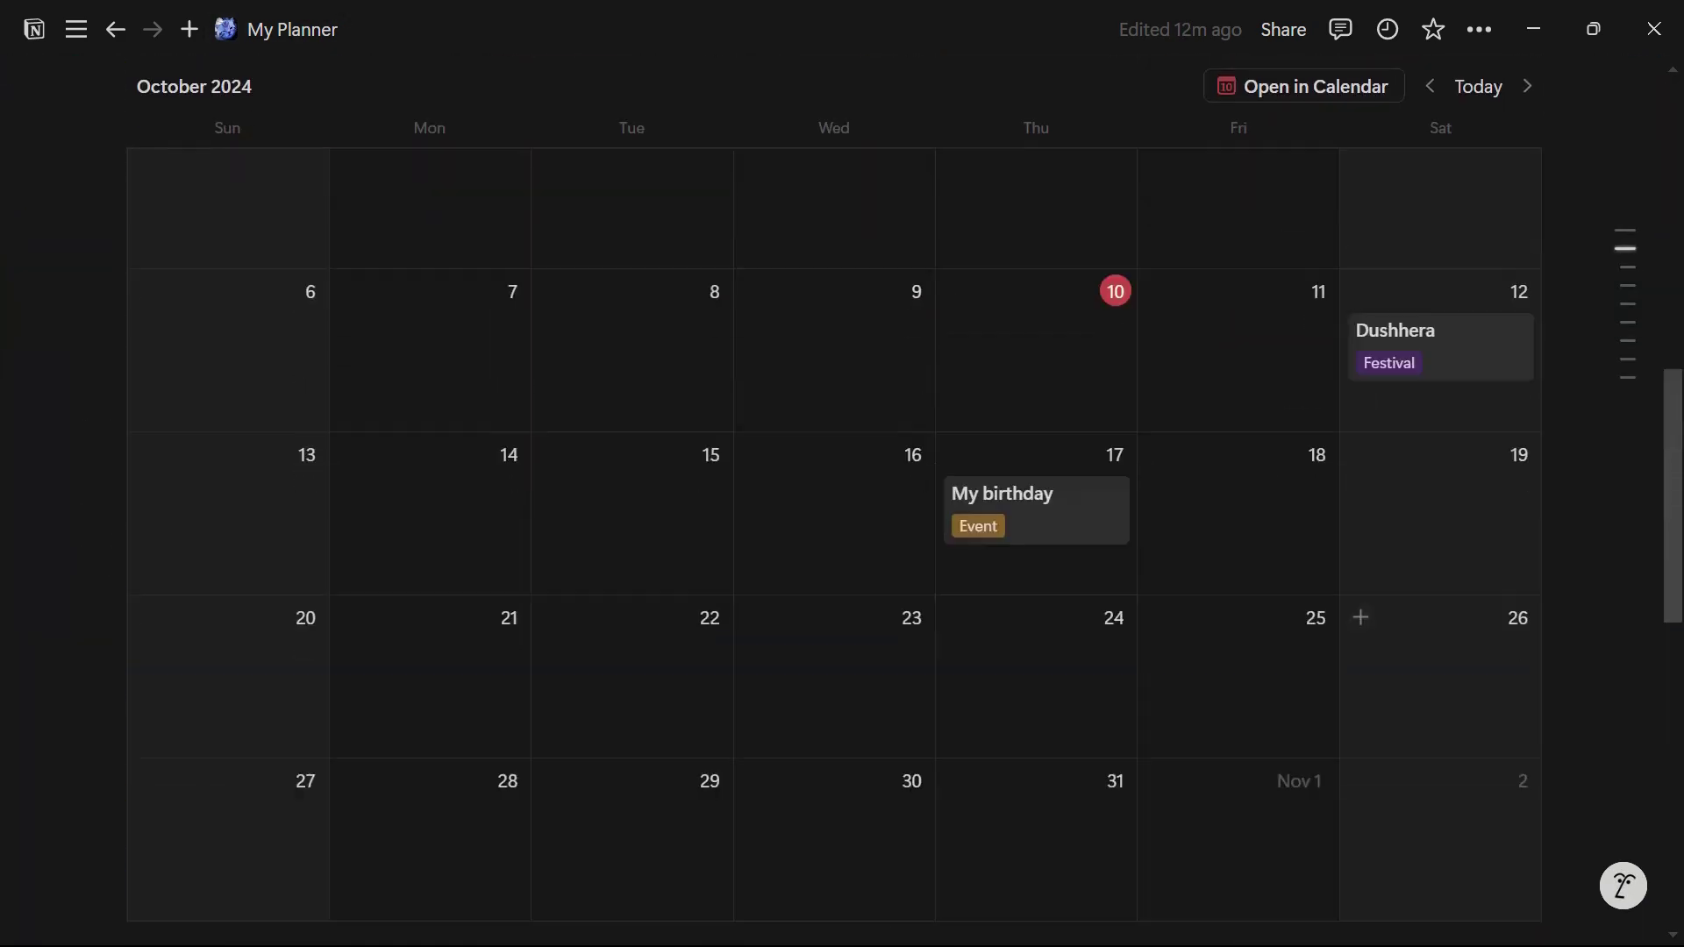
scroll(1439, 526, up, 7)
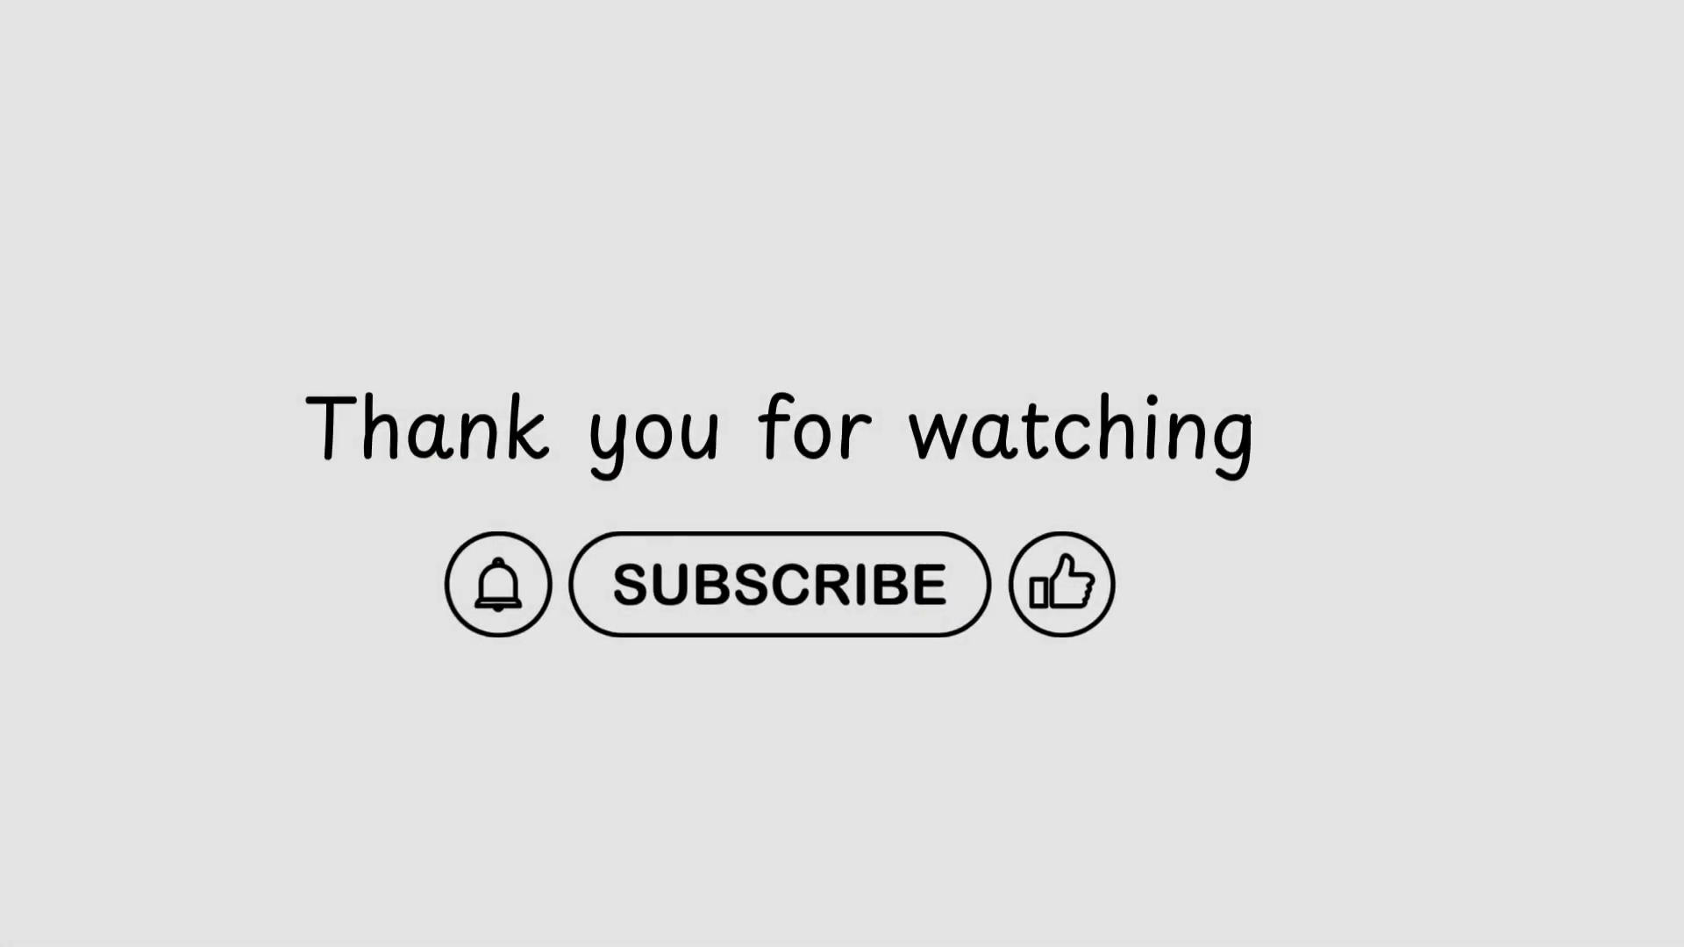